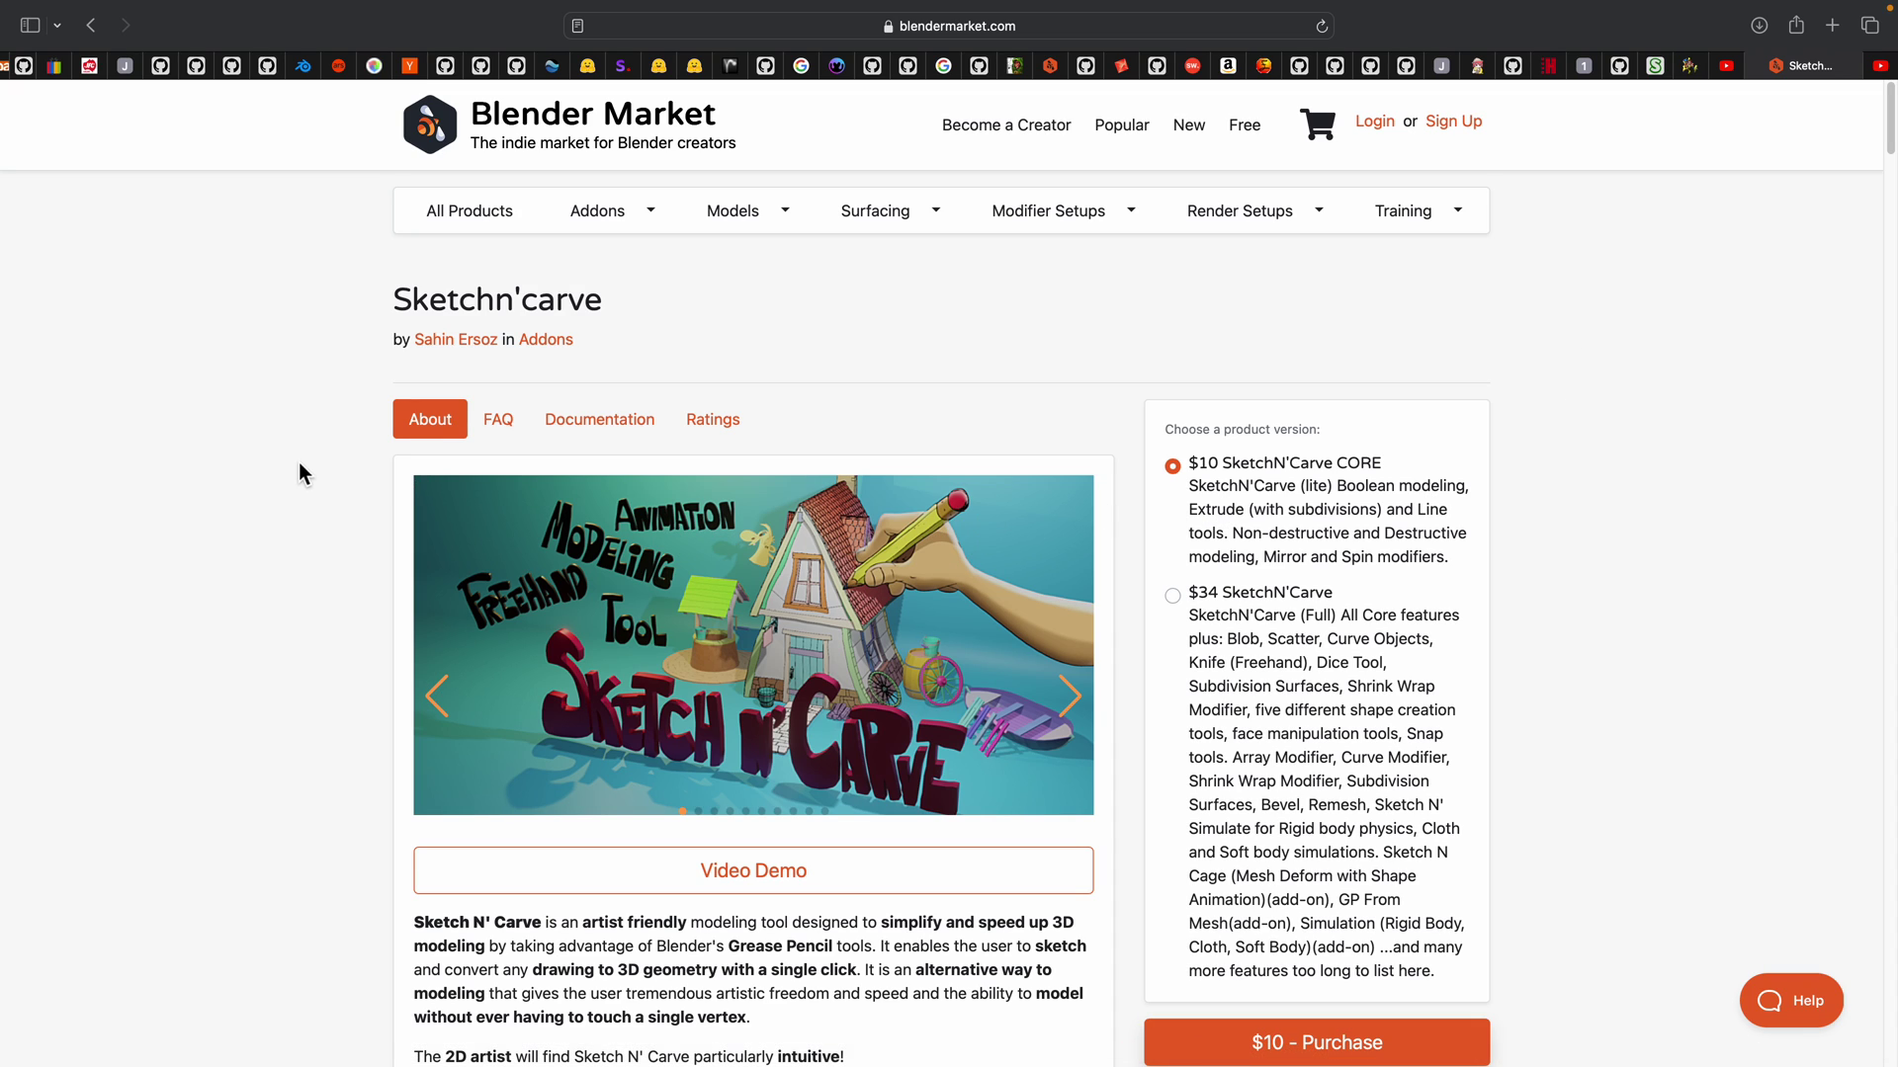
Review the Sketchn'carve product page and skim through the "SketchN'Carve: Blob: The Director's Cut" video on YouTube
{"action": "scroll", "coordinate": [299, 465], "scroll_direction": "down", "scroll_amount": 5}
{"action": "scroll", "coordinate": [332, 572], "scroll_direction": "down", "scroll_amount": 20}
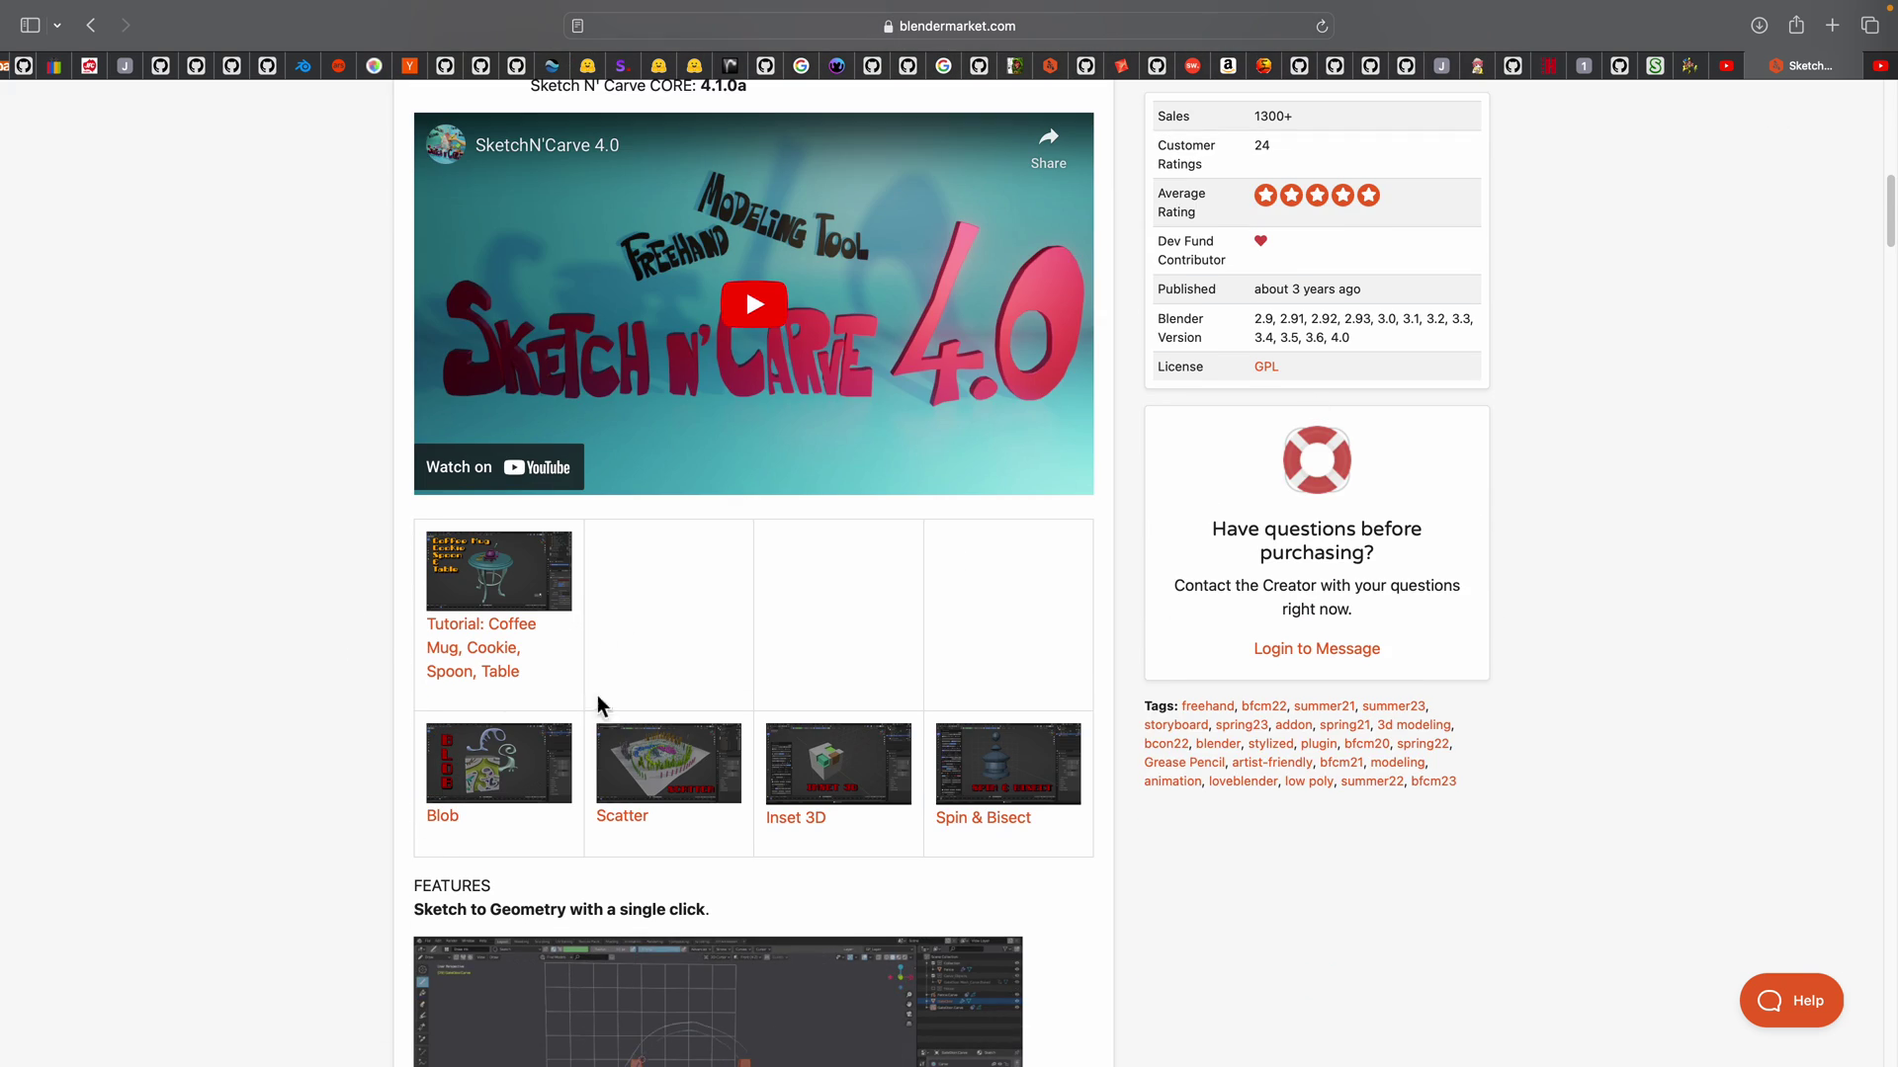
{"action": "left_click", "coordinate": [1889, 67]}
{"action": "left_click_drag", "start_coordinate": [440, 828], "coordinate": [1617, 828]}
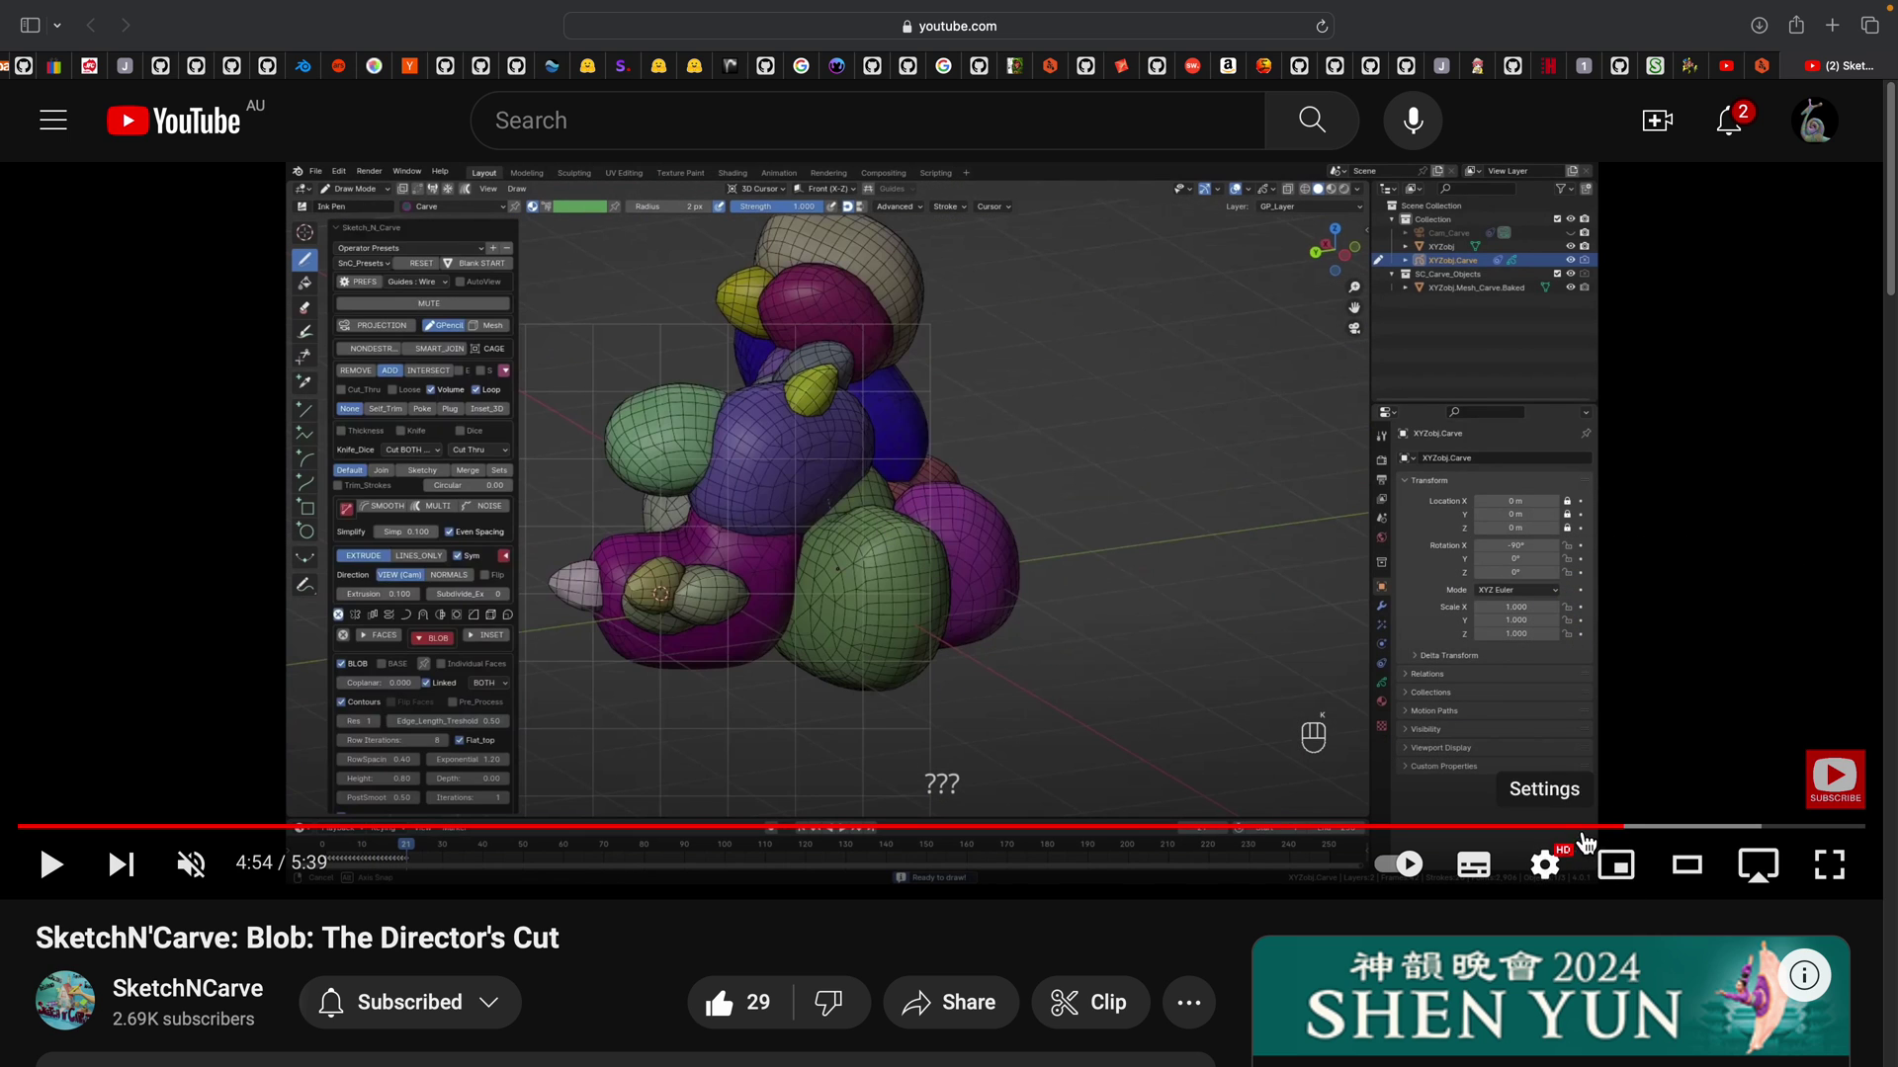
{"action": "left_click", "coordinate": [1643, 827]}
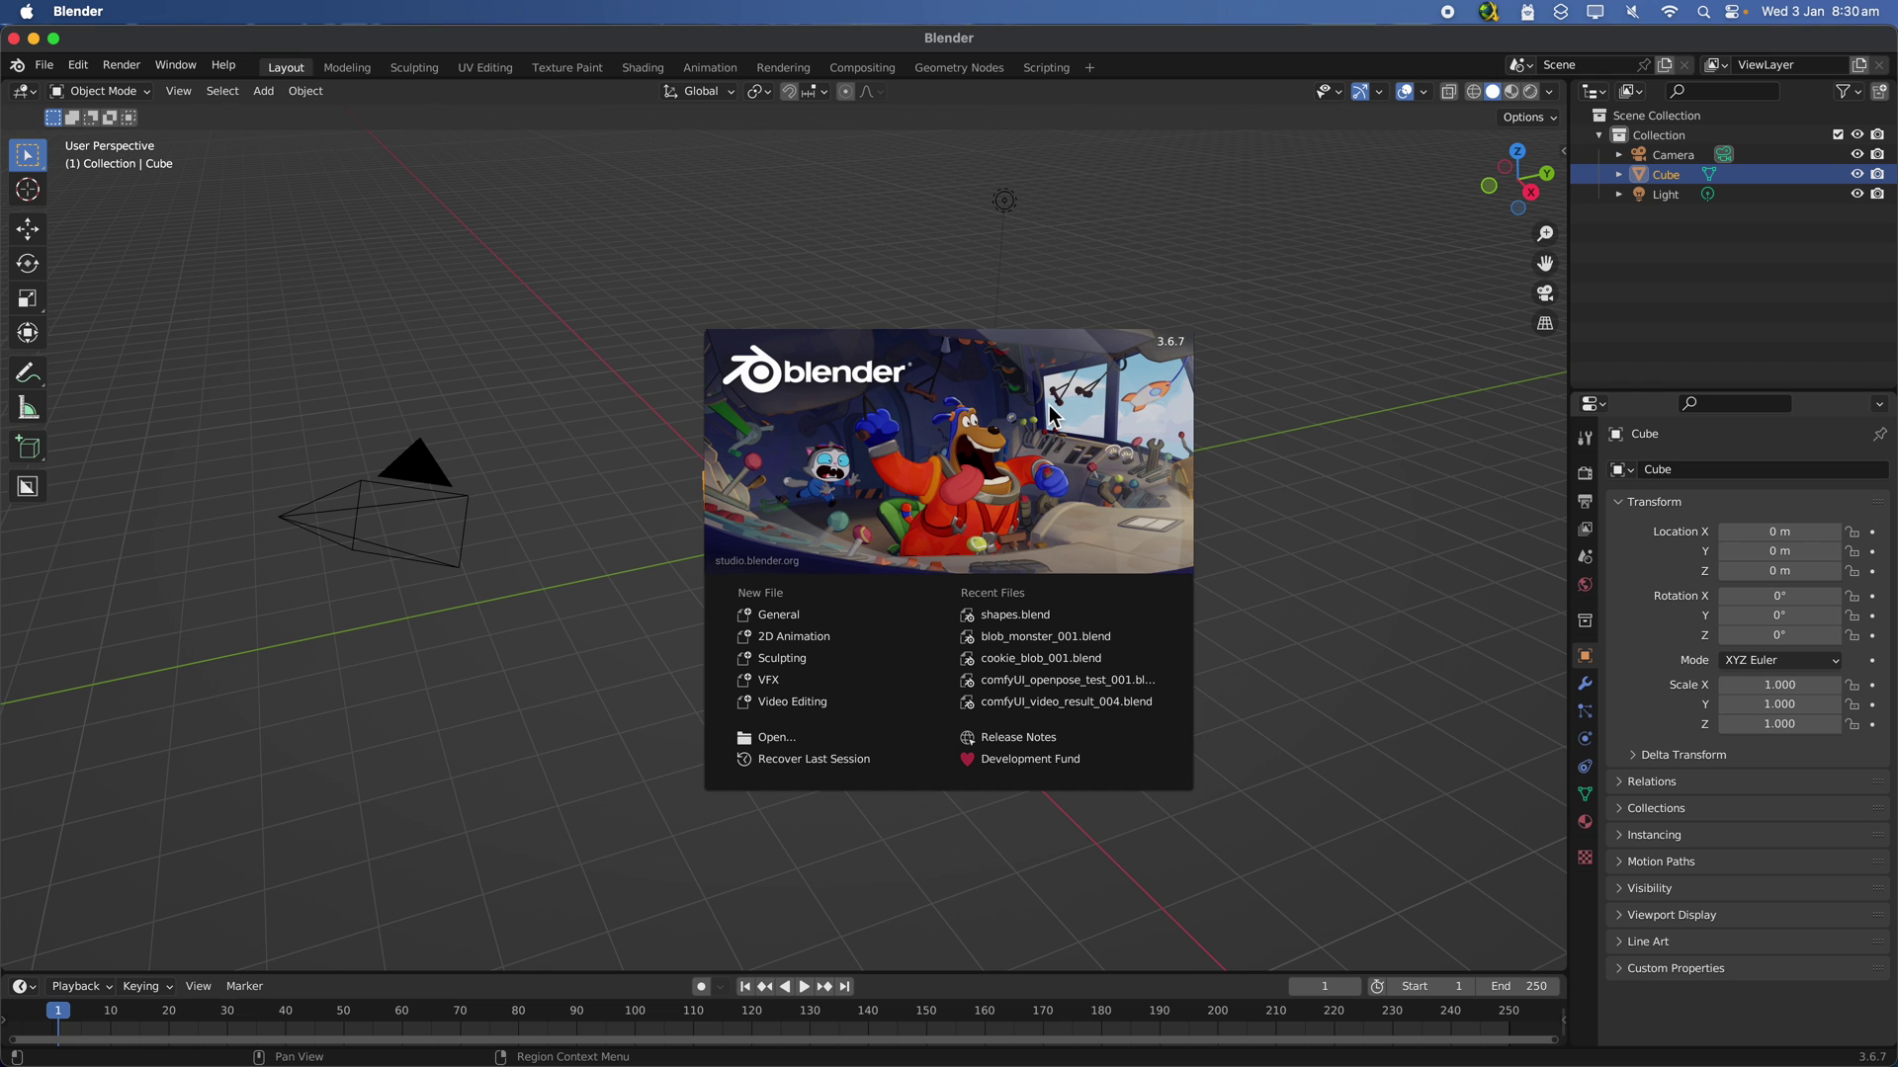
Switch to Blender, dismiss the splash screen, and expand the window to fill the screen with the default cube in close view
{"action": "left_click", "coordinate": [516, 281]}
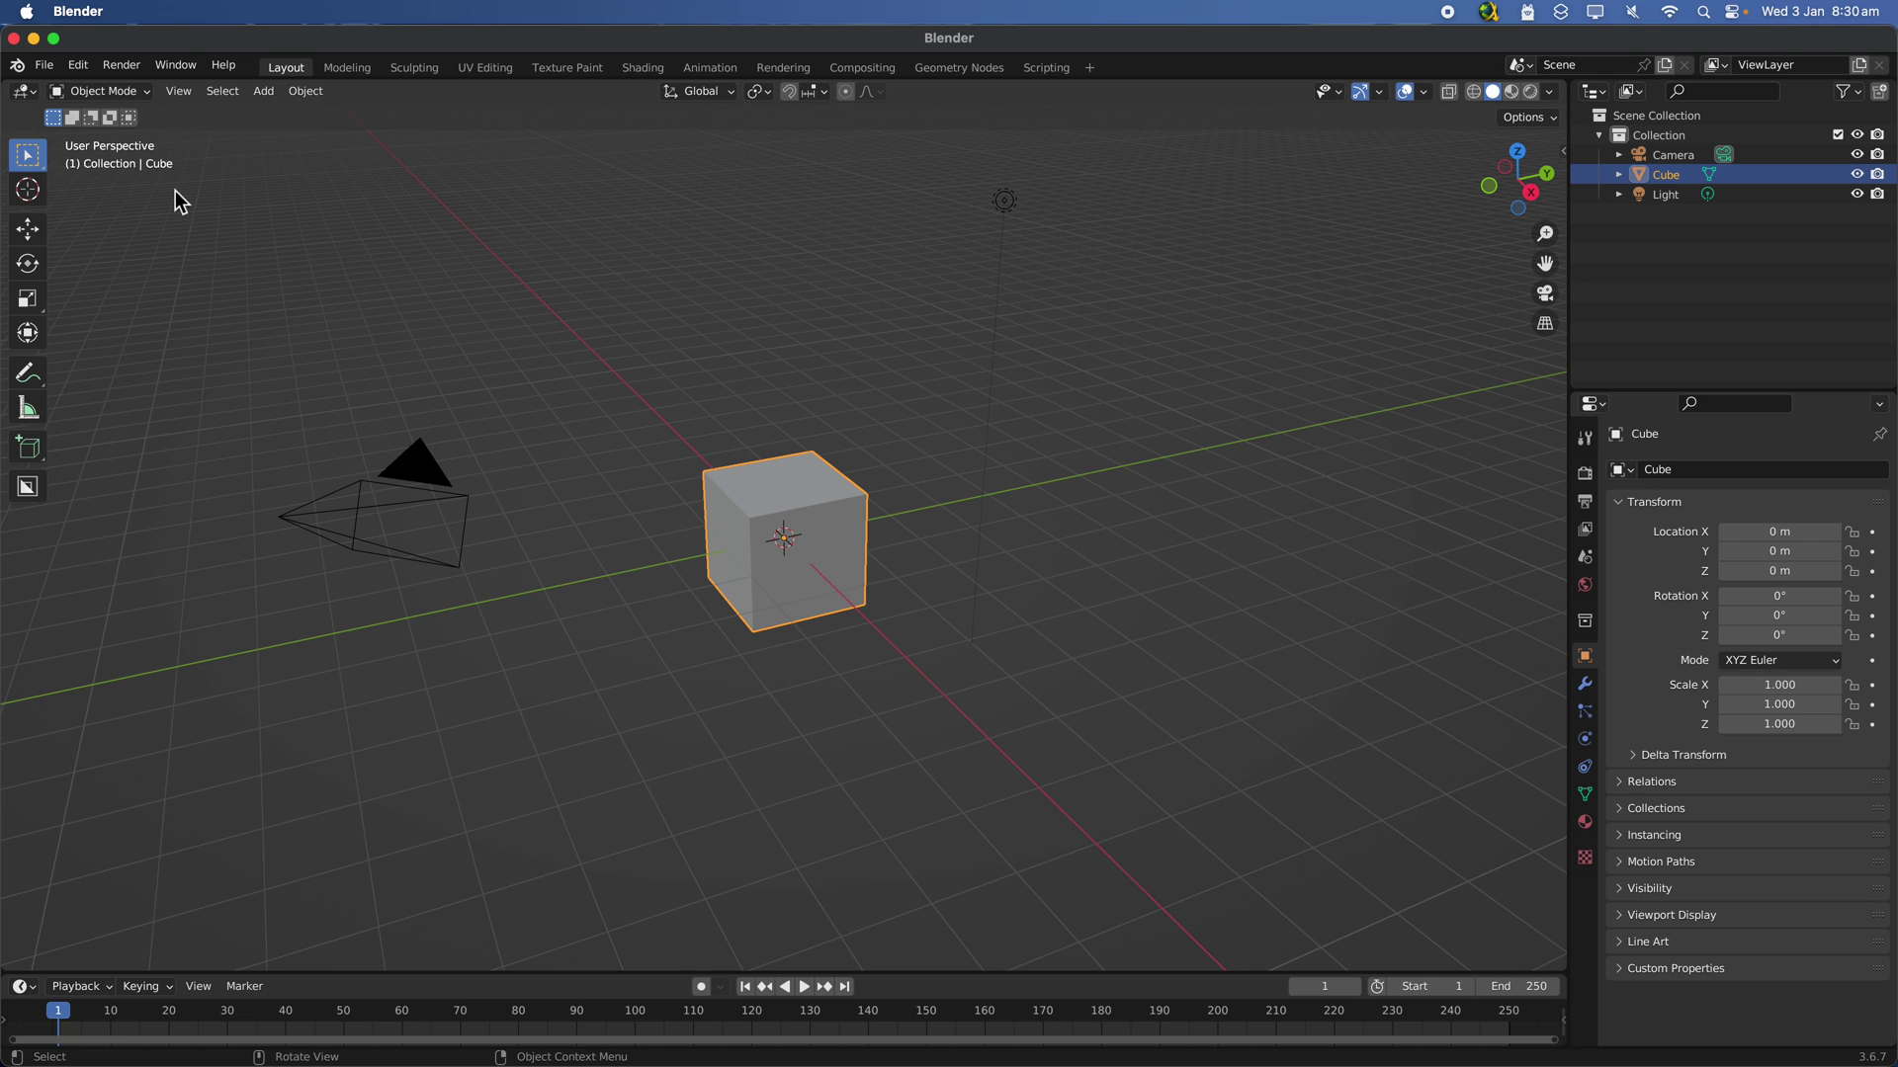
{"action": "left_click", "coordinate": [55, 39]}
{"action": "mouse_move", "coordinate": [767, 478]}
{"action": "middle_mouse_down"}
{"action": "mouse_move", "coordinate": [698, 455]}
{"action": "mouse_move", "coordinate": [679, 488]}
{"action": "mouse_move", "coordinate": [822, 490]}
{"action": "mouse_move", "coordinate": [797, 501]}
{"action": "middle_mouse_up"}
{"action": "scroll", "coordinate": [702, 490], "scroll_direction": "up", "scroll_amount": 3}
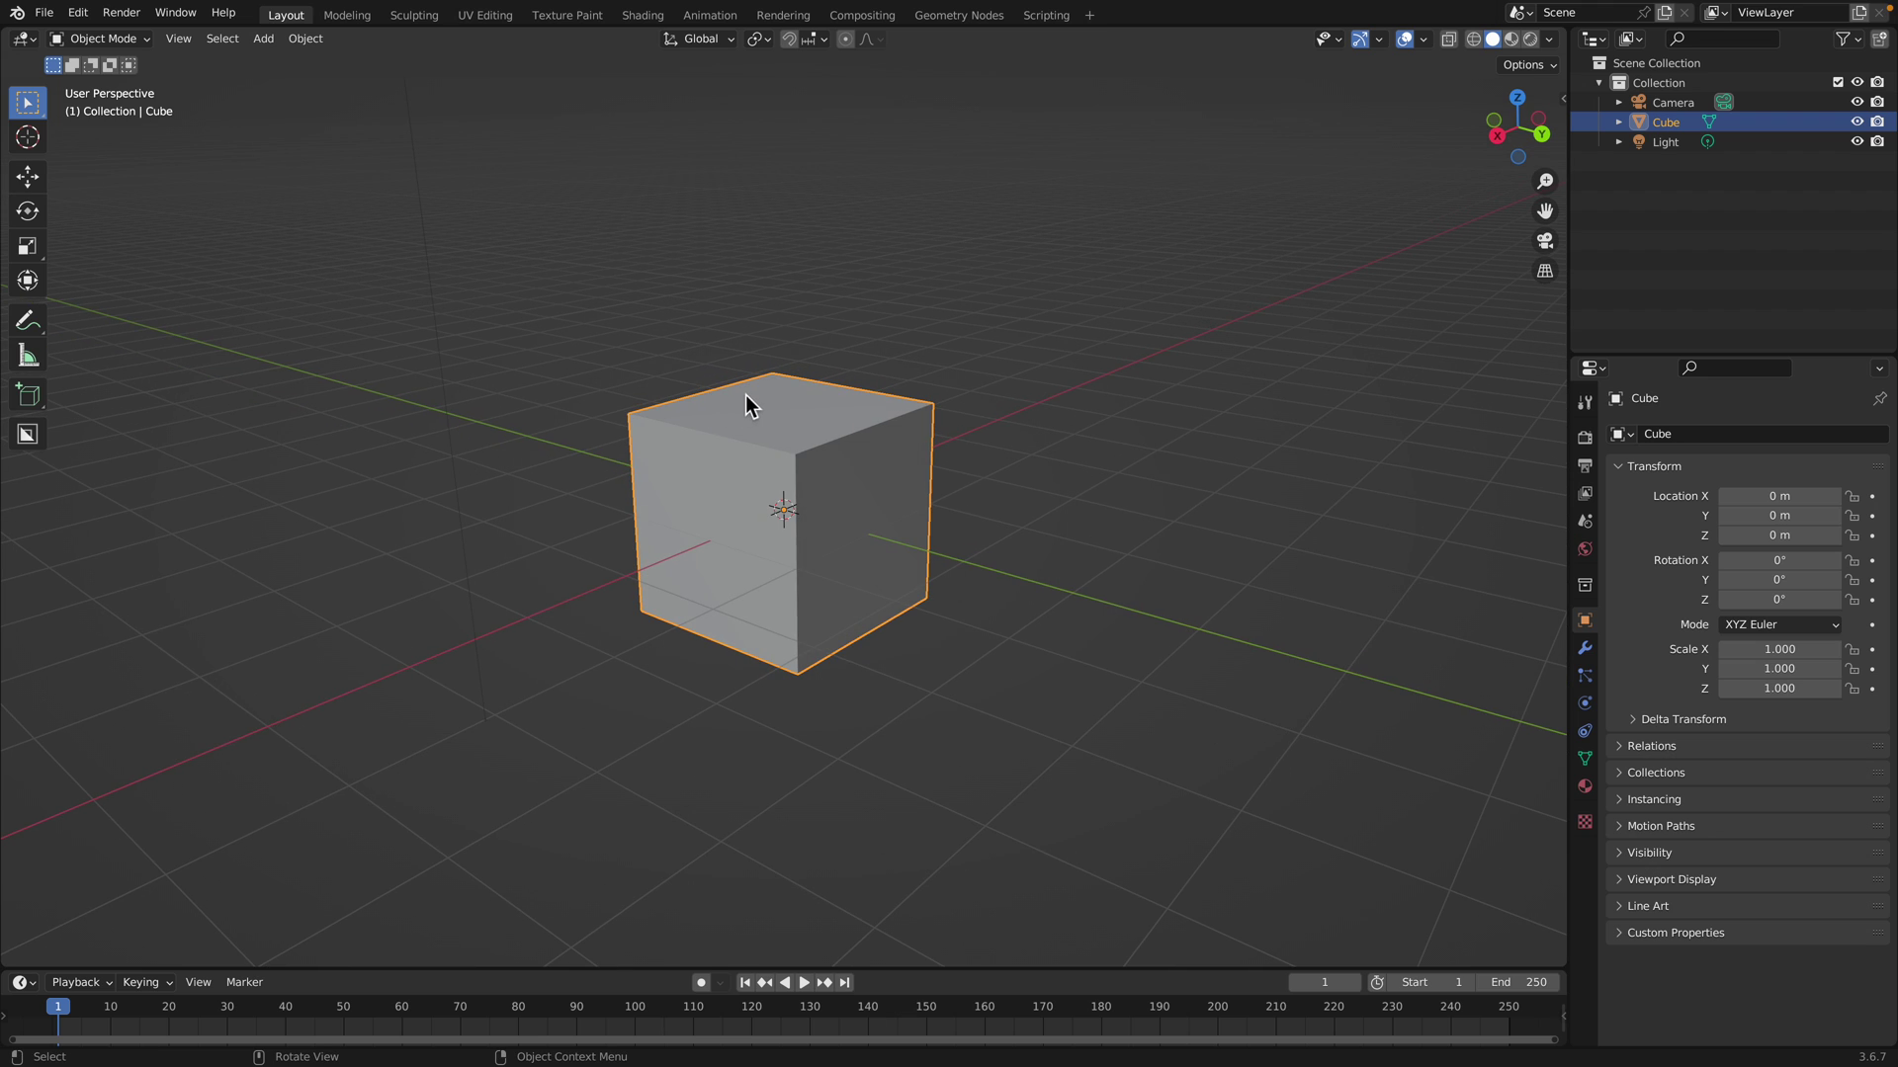
{"action": "scroll", "coordinate": [859, 425], "scroll_direction": "up", "scroll_amount": 3}
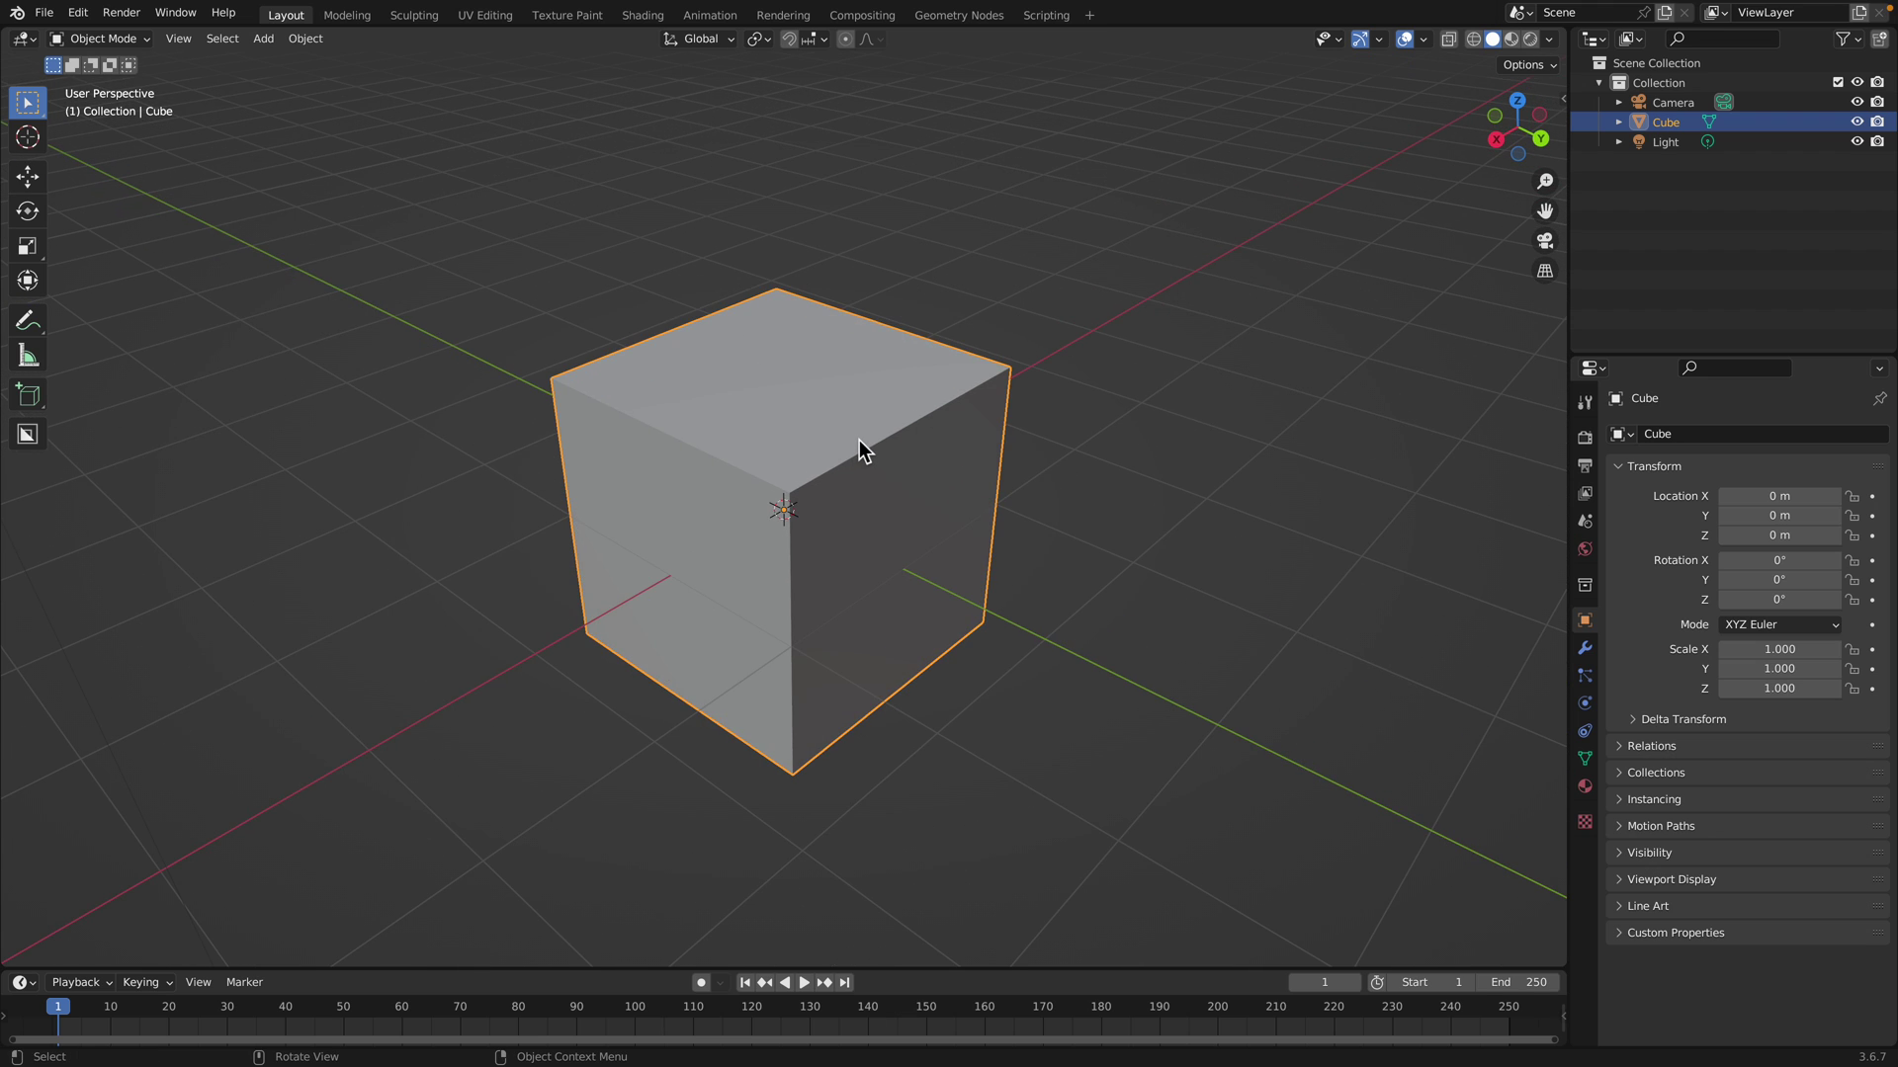
{"action": "scroll", "coordinate": [876, 424], "scroll_direction": "down", "scroll_amount": 2}
{"action": "middle_click_drag", "start_coordinate": [876, 424], "coordinate": [870, 409]}
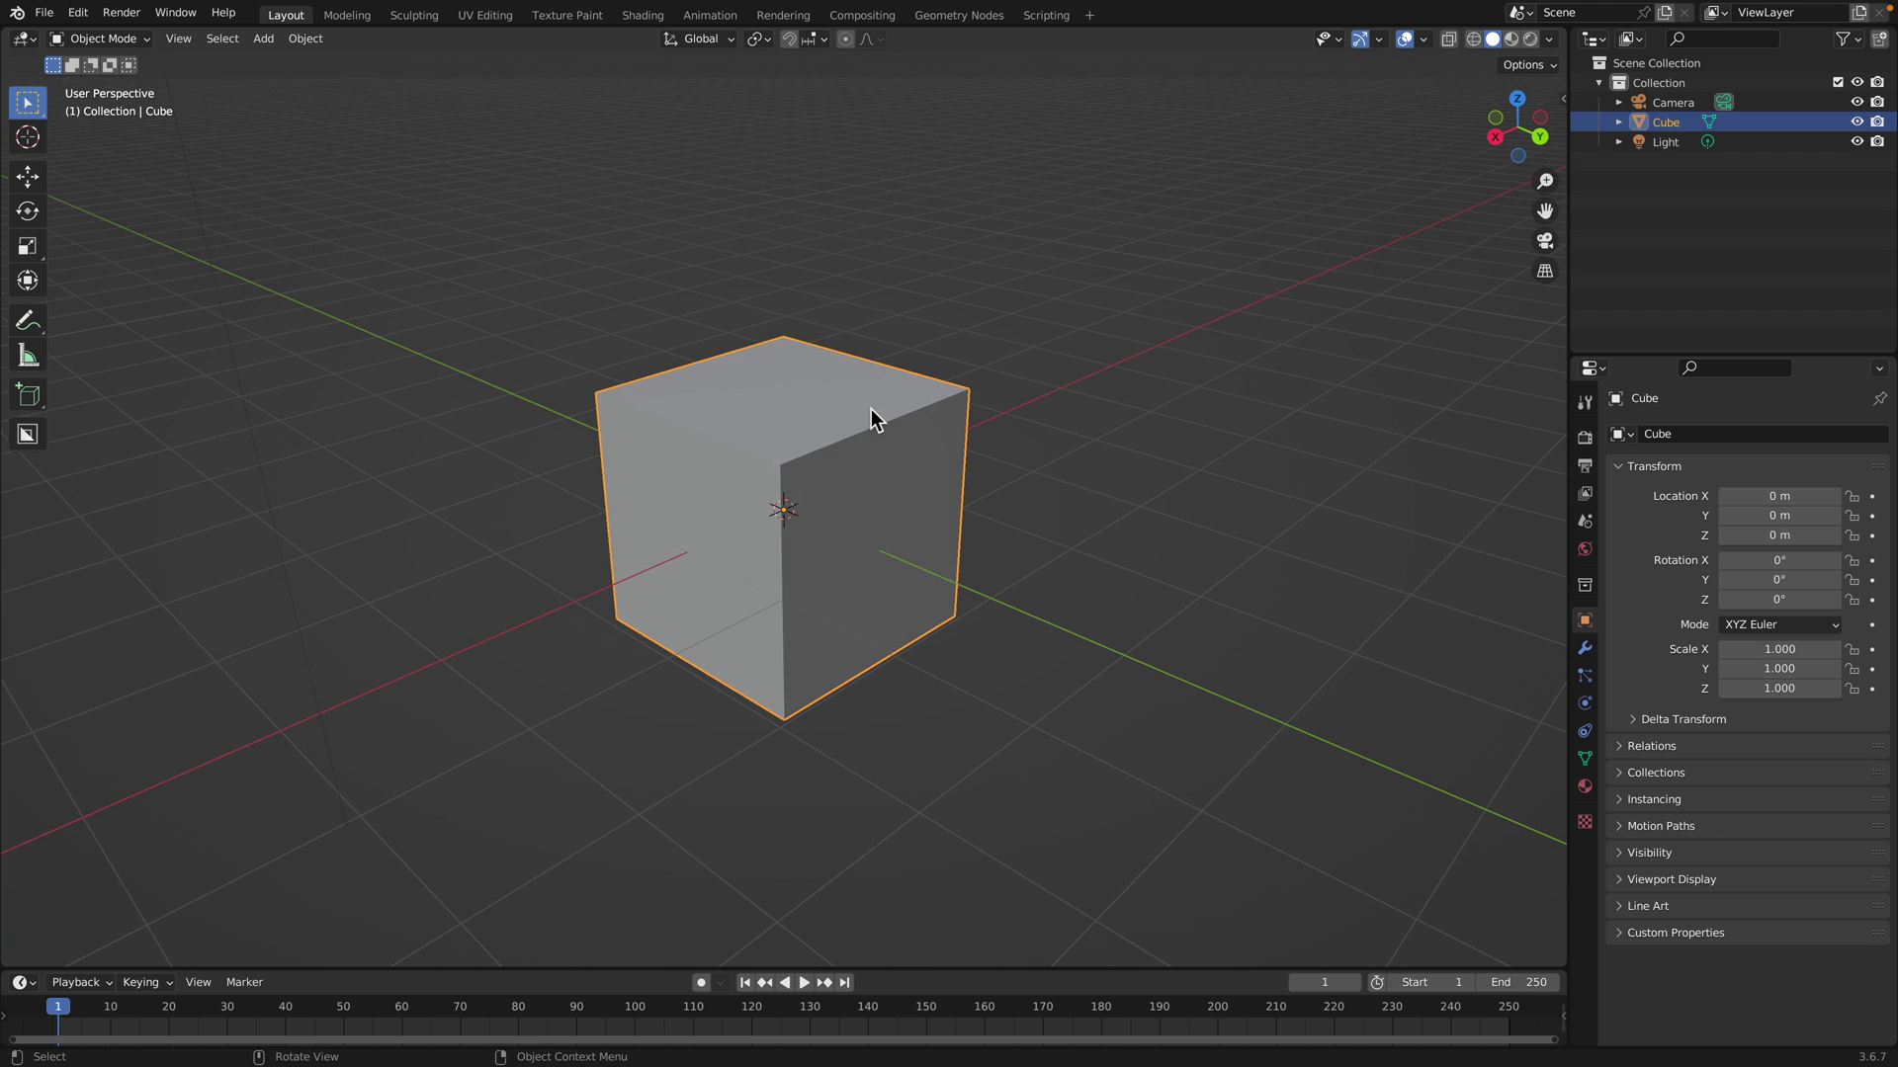
Start a Sketch_N_Carve drawing session on the default cube with the GPencil source and ADD boolean type
{"action": "key", "text": "shift+x"}
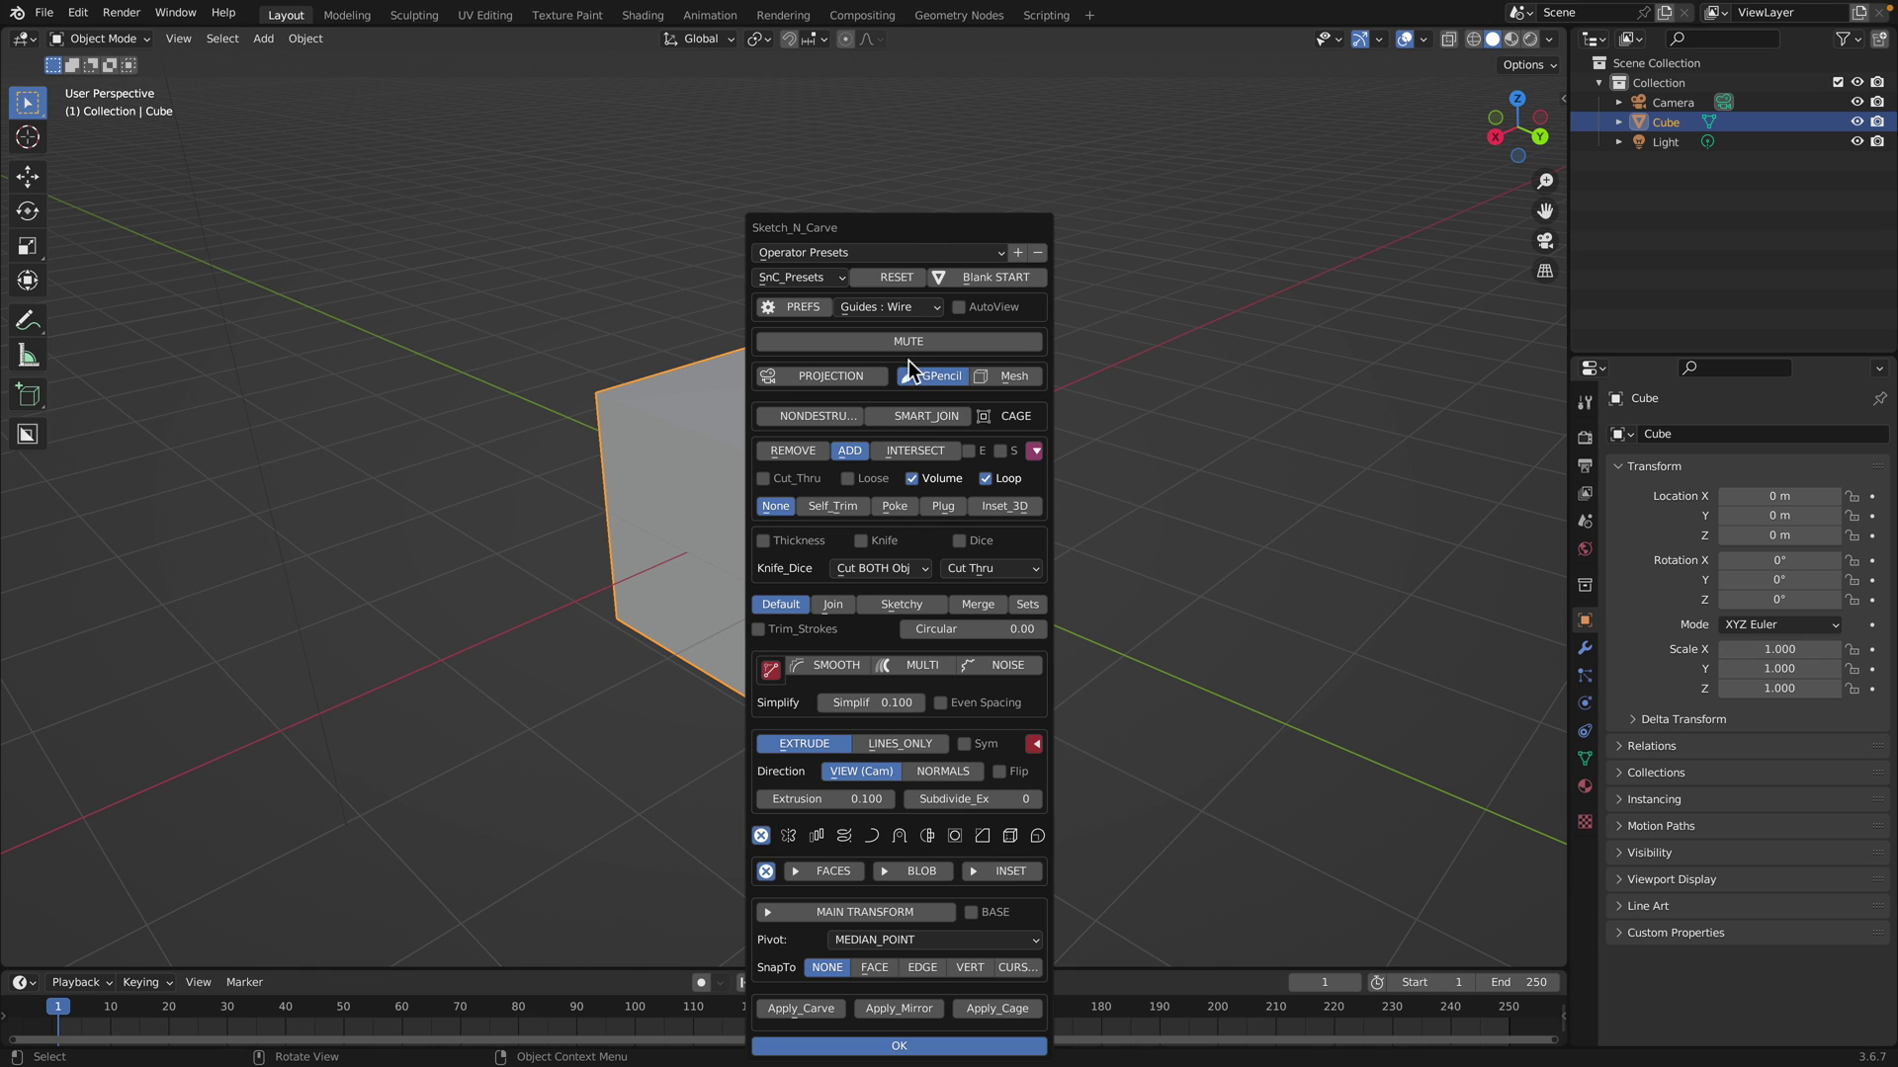
{"action": "left_click_drag", "start_coordinate": [852, 228], "coordinate": [248, 116]}
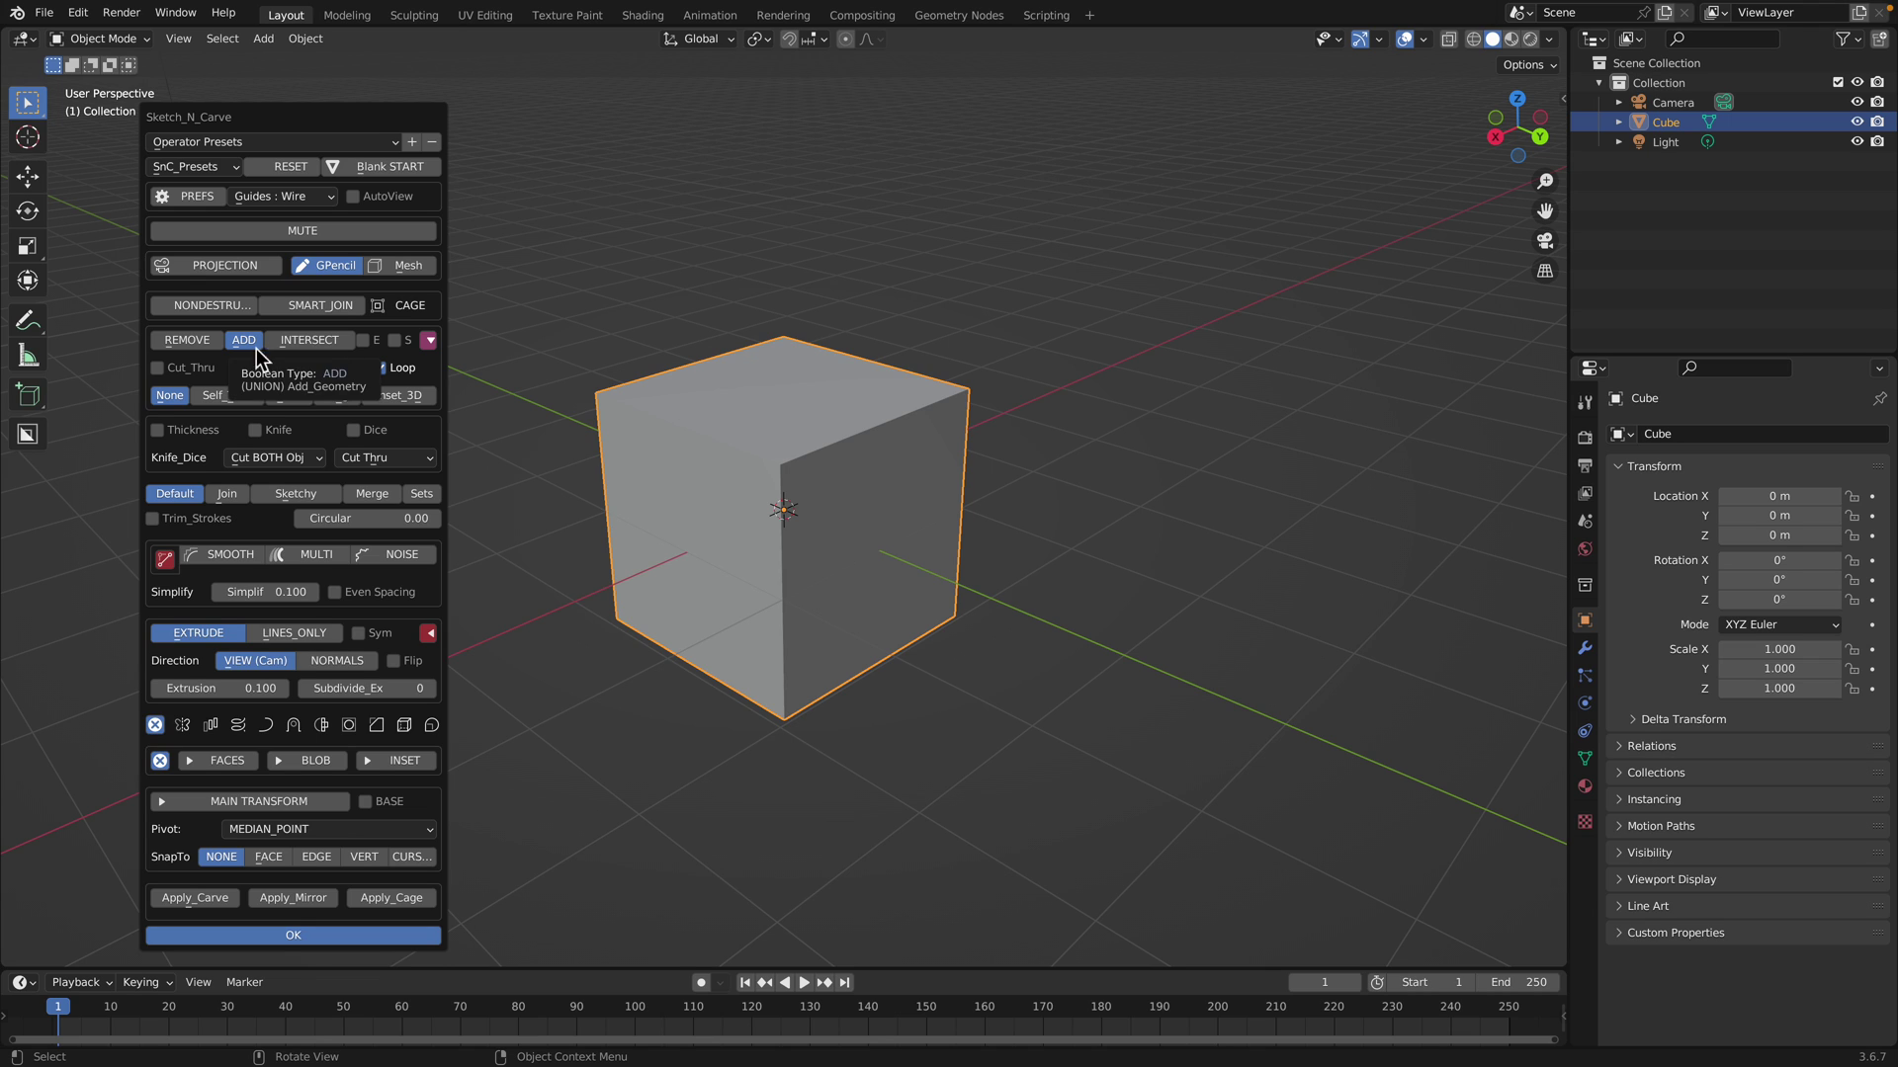
{"action": "left_click", "coordinate": [308, 937]}
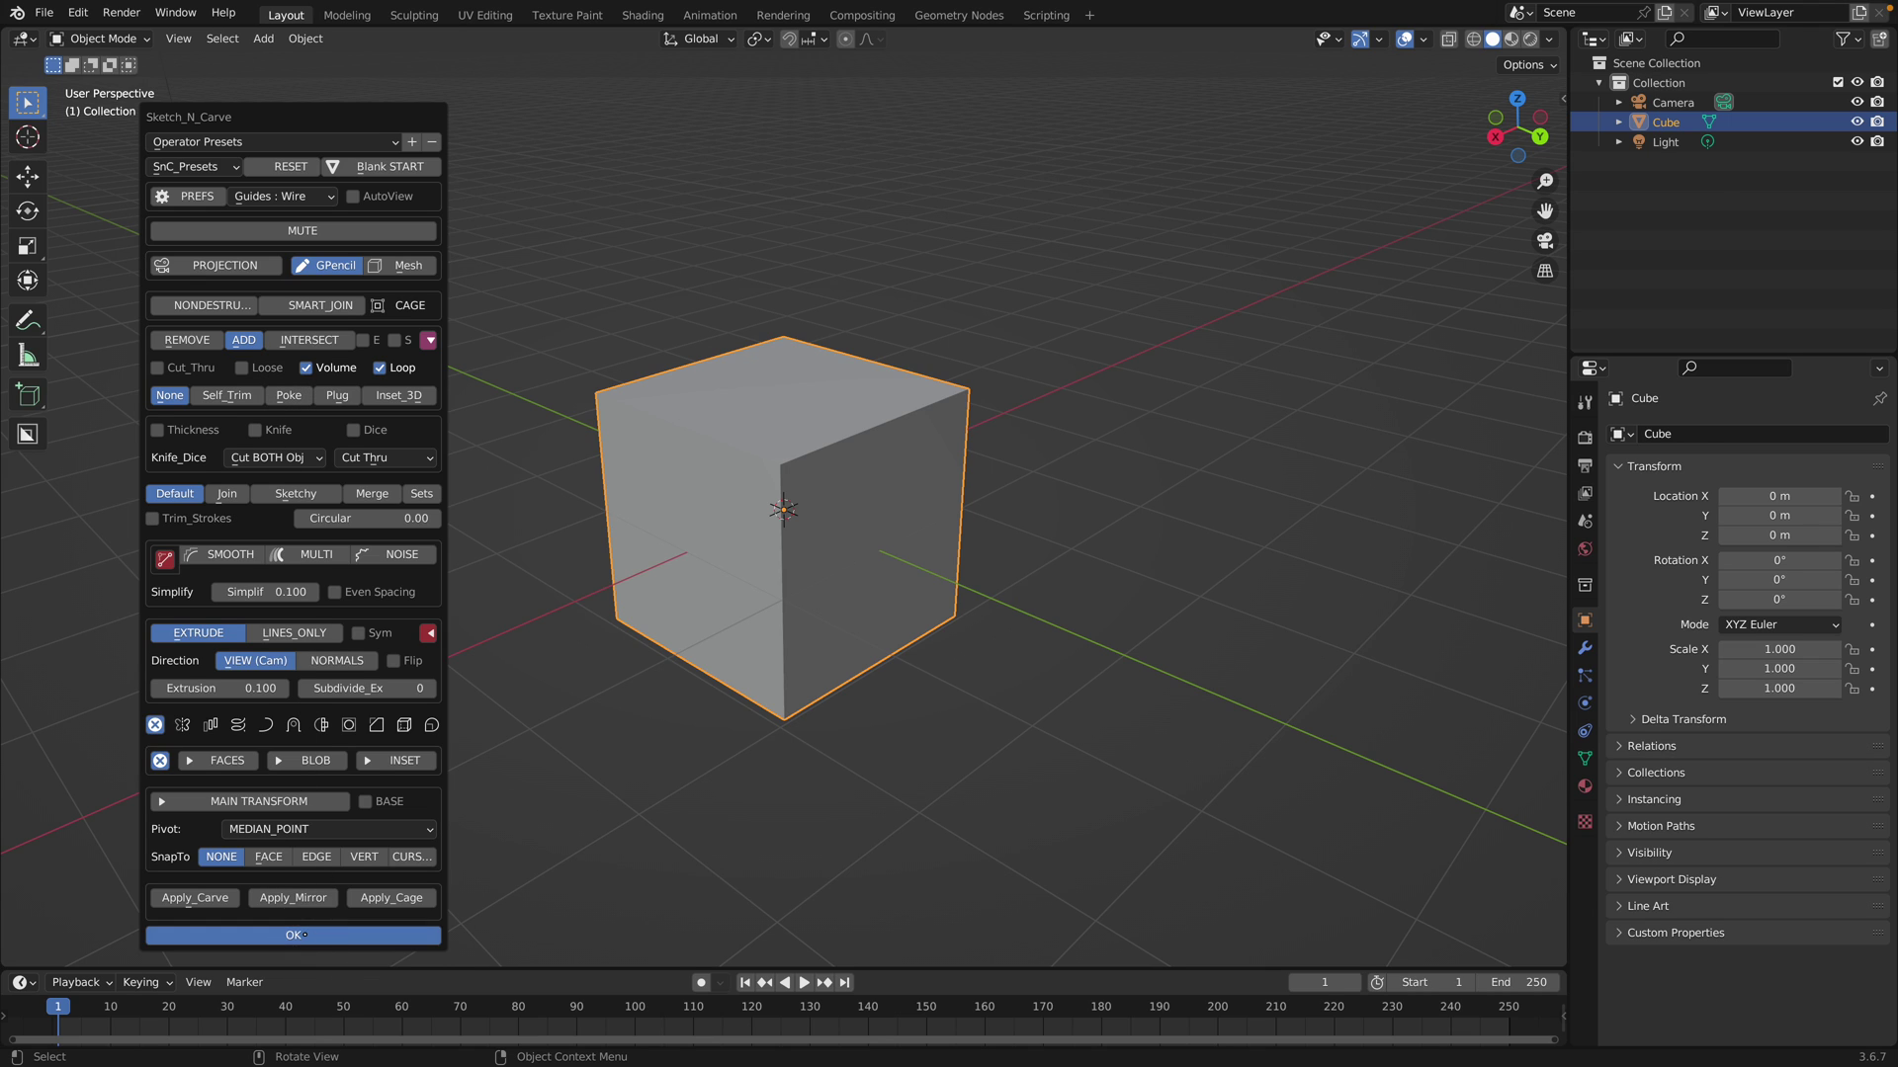
Draw a wavy closed freehand shape on each side of the cube and convert both to added geometry
{"action": "scroll", "coordinate": [870, 458], "scroll_direction": "up", "scroll_amount": 2}
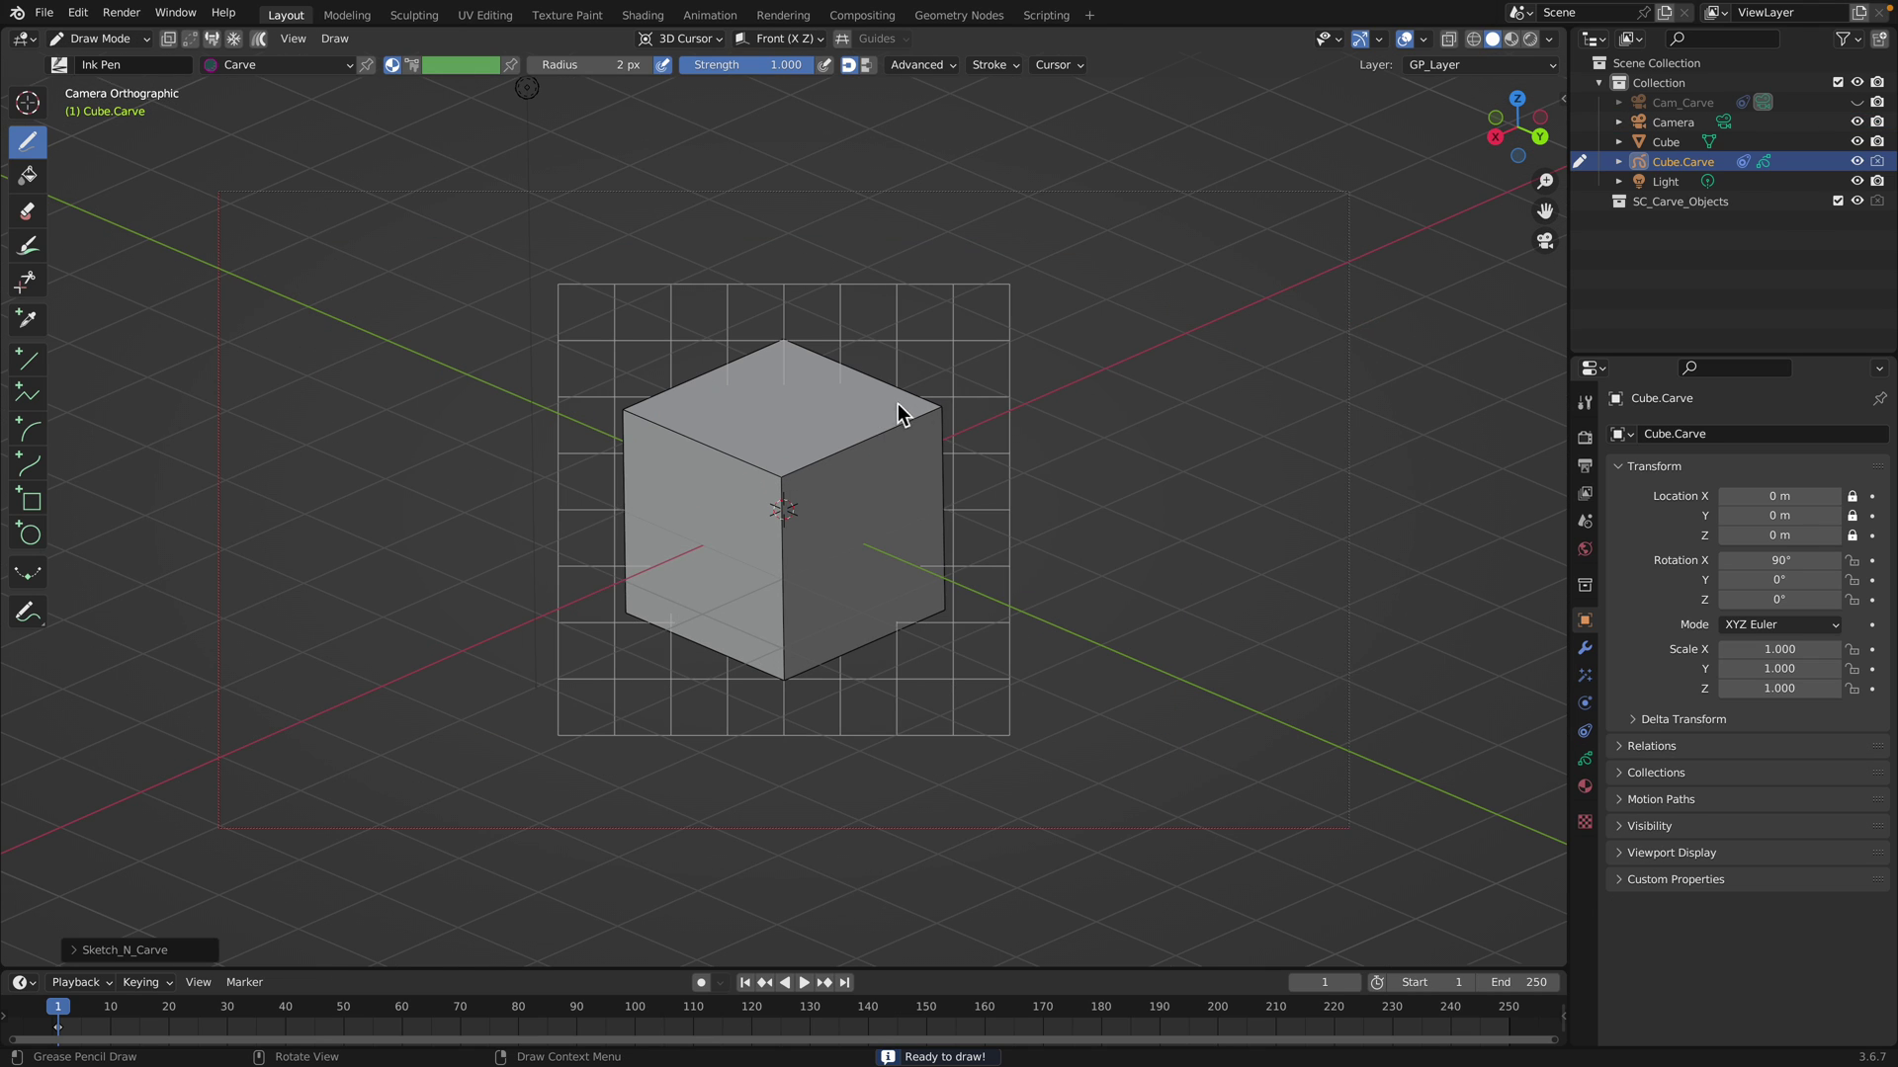
{"action": "mouse_move", "coordinate": [1032, 340]}
{"action": "left_mouse_down"}
{"action": "mouse_move", "coordinate": [1124, 439]}
{"action": "mouse_move", "coordinate": [1000, 553]}
{"action": "mouse_move", "coordinate": [904, 489]}
{"action": "left_mouse_up"}
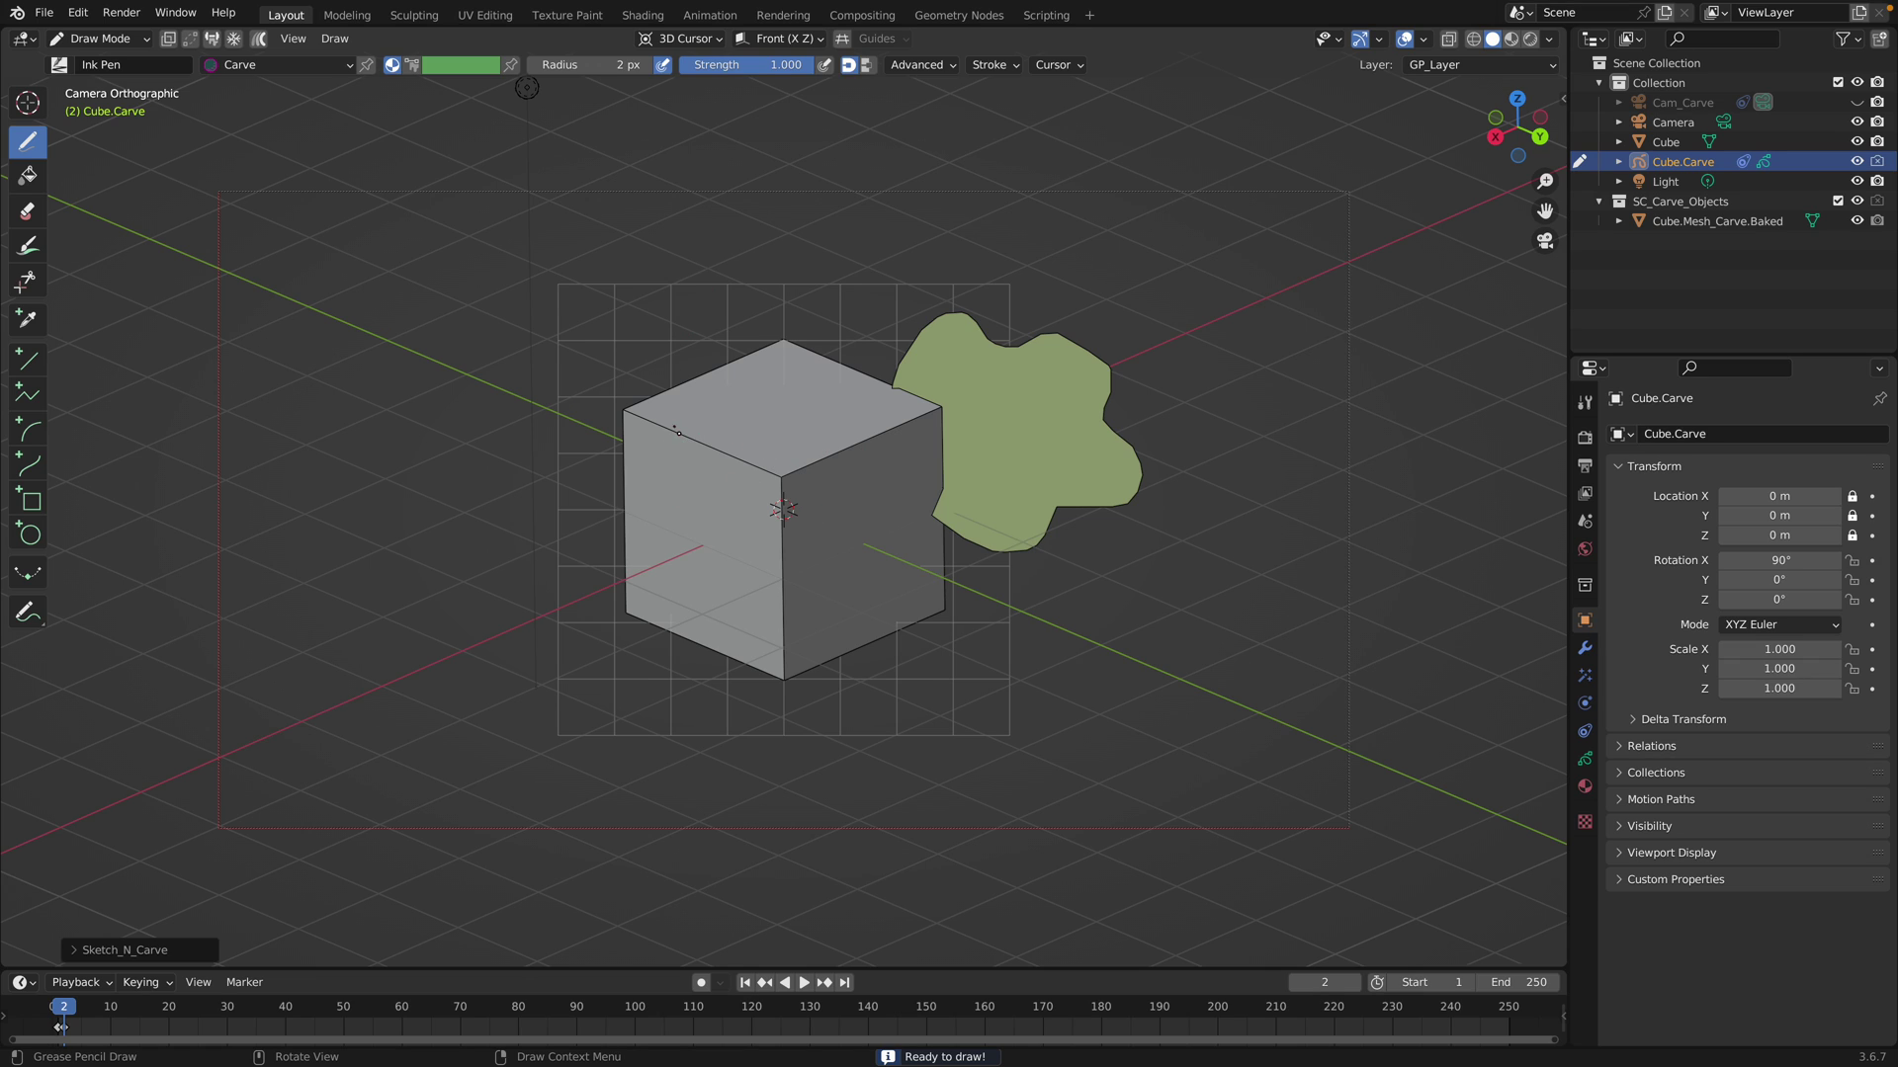
{"action": "mouse_move", "coordinate": [679, 430]}
{"action": "left_mouse_down"}
{"action": "mouse_move", "coordinate": [627, 346]}
{"action": "mouse_move", "coordinate": [478, 500]}
{"action": "mouse_move", "coordinate": [679, 425]}
{"action": "left_mouse_up"}
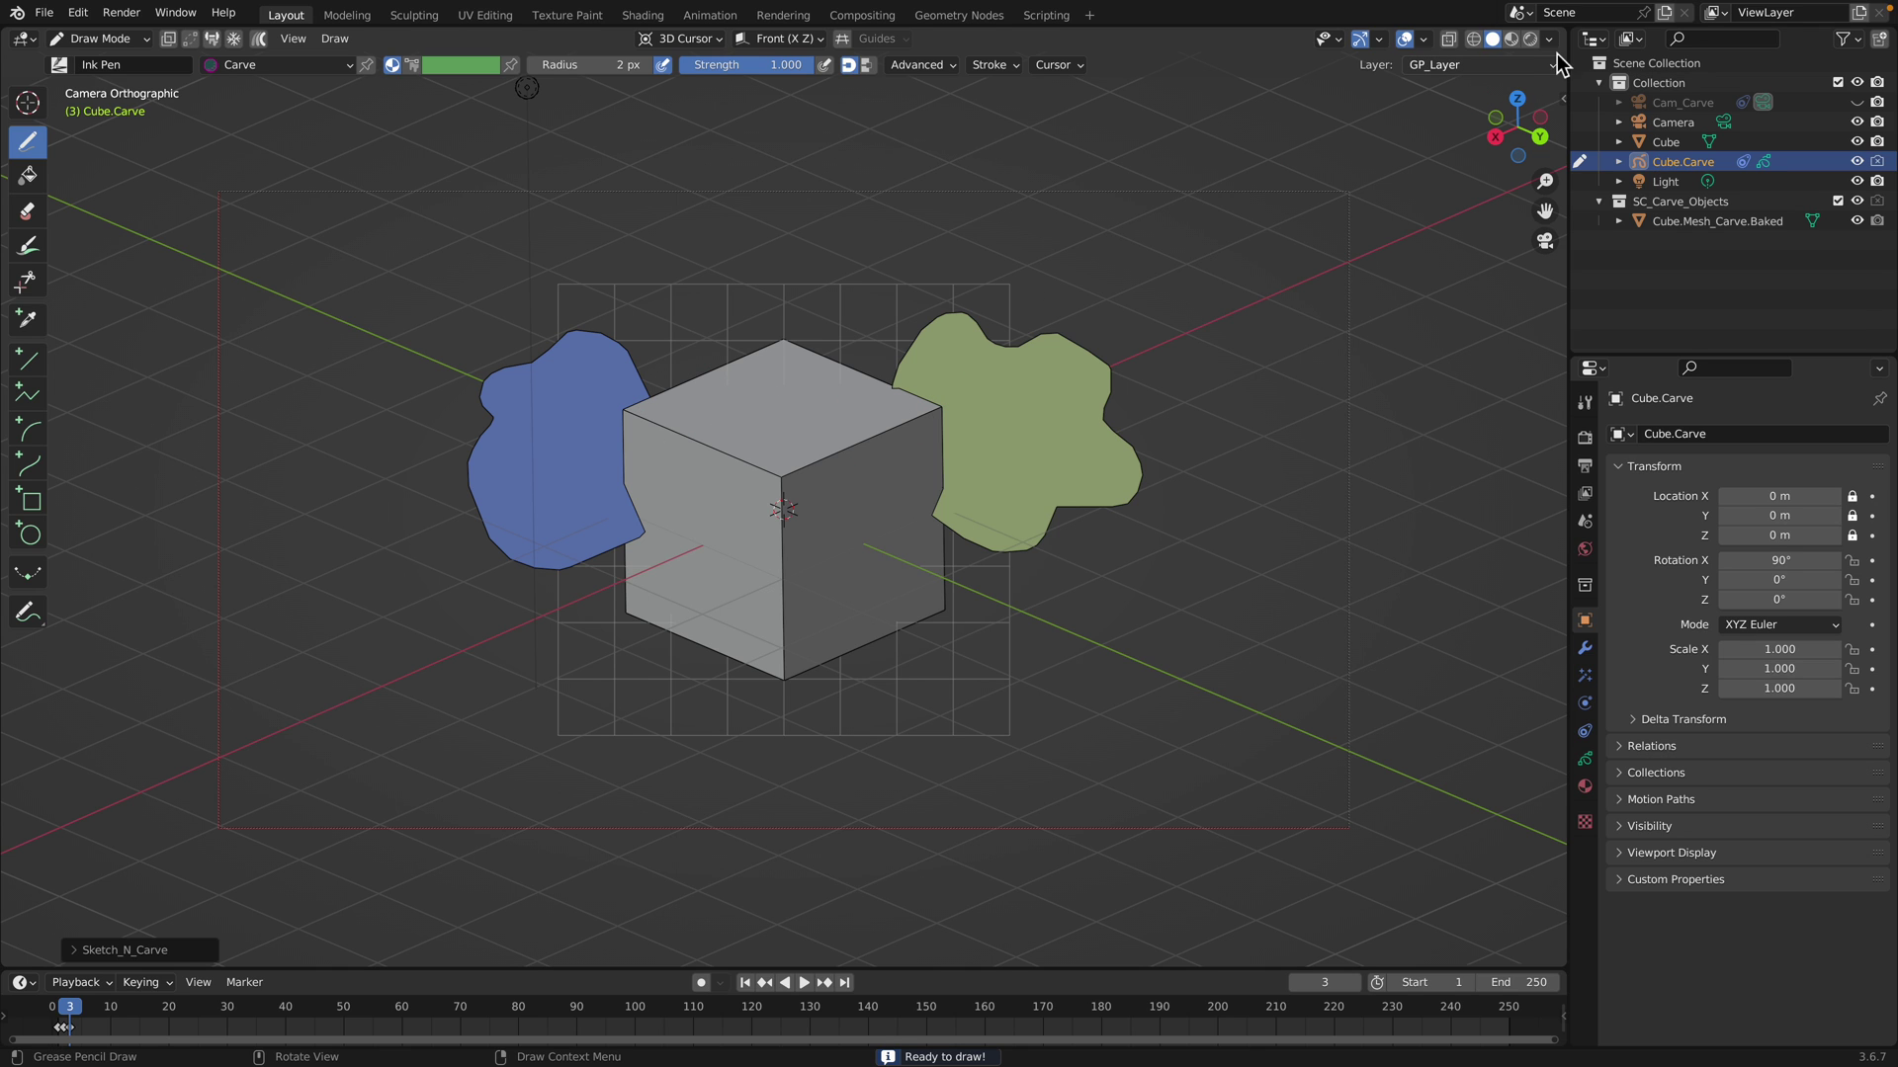
Split the 3D viewport into two side-by-side views and give the second one a free perspective angle without its sidebar
{"action": "left_click_drag", "start_coordinate": [1562, 44], "coordinate": [969, 62]}
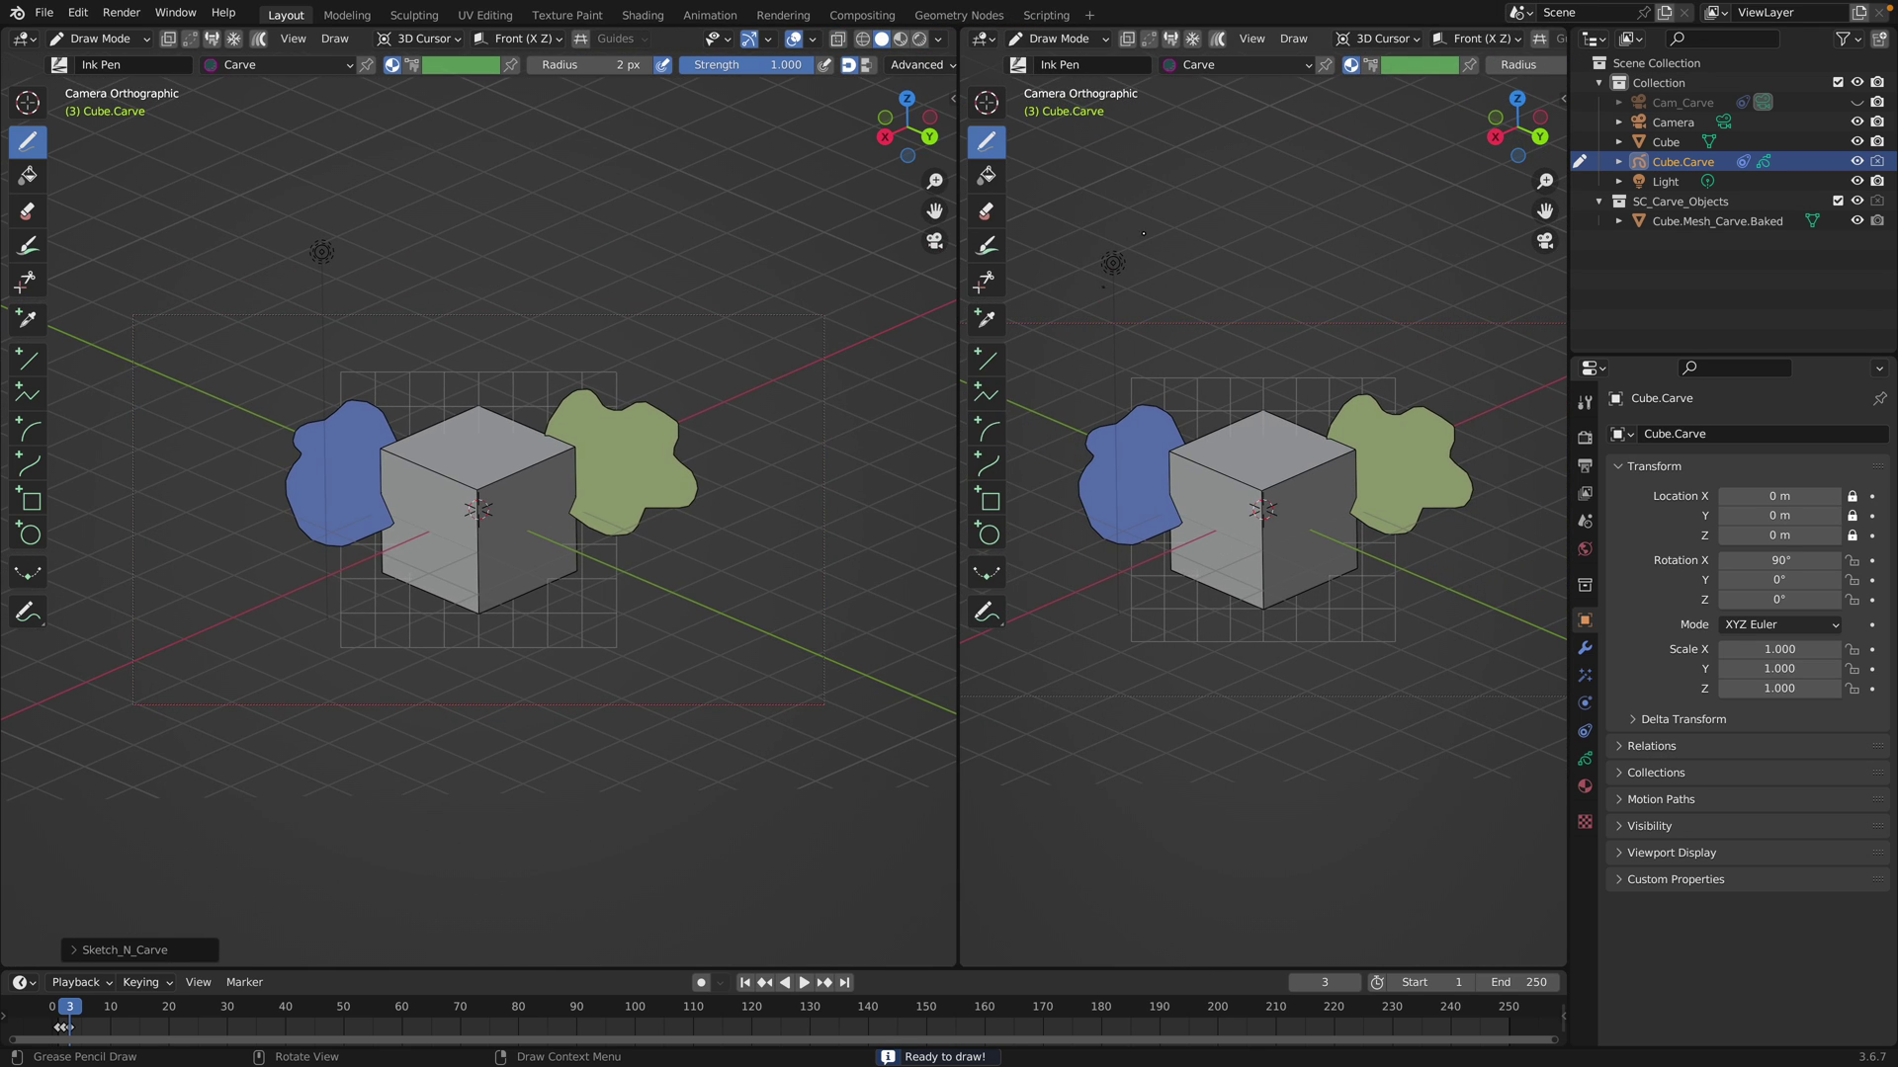
{"action": "left_click", "coordinate": [1565, 103]}
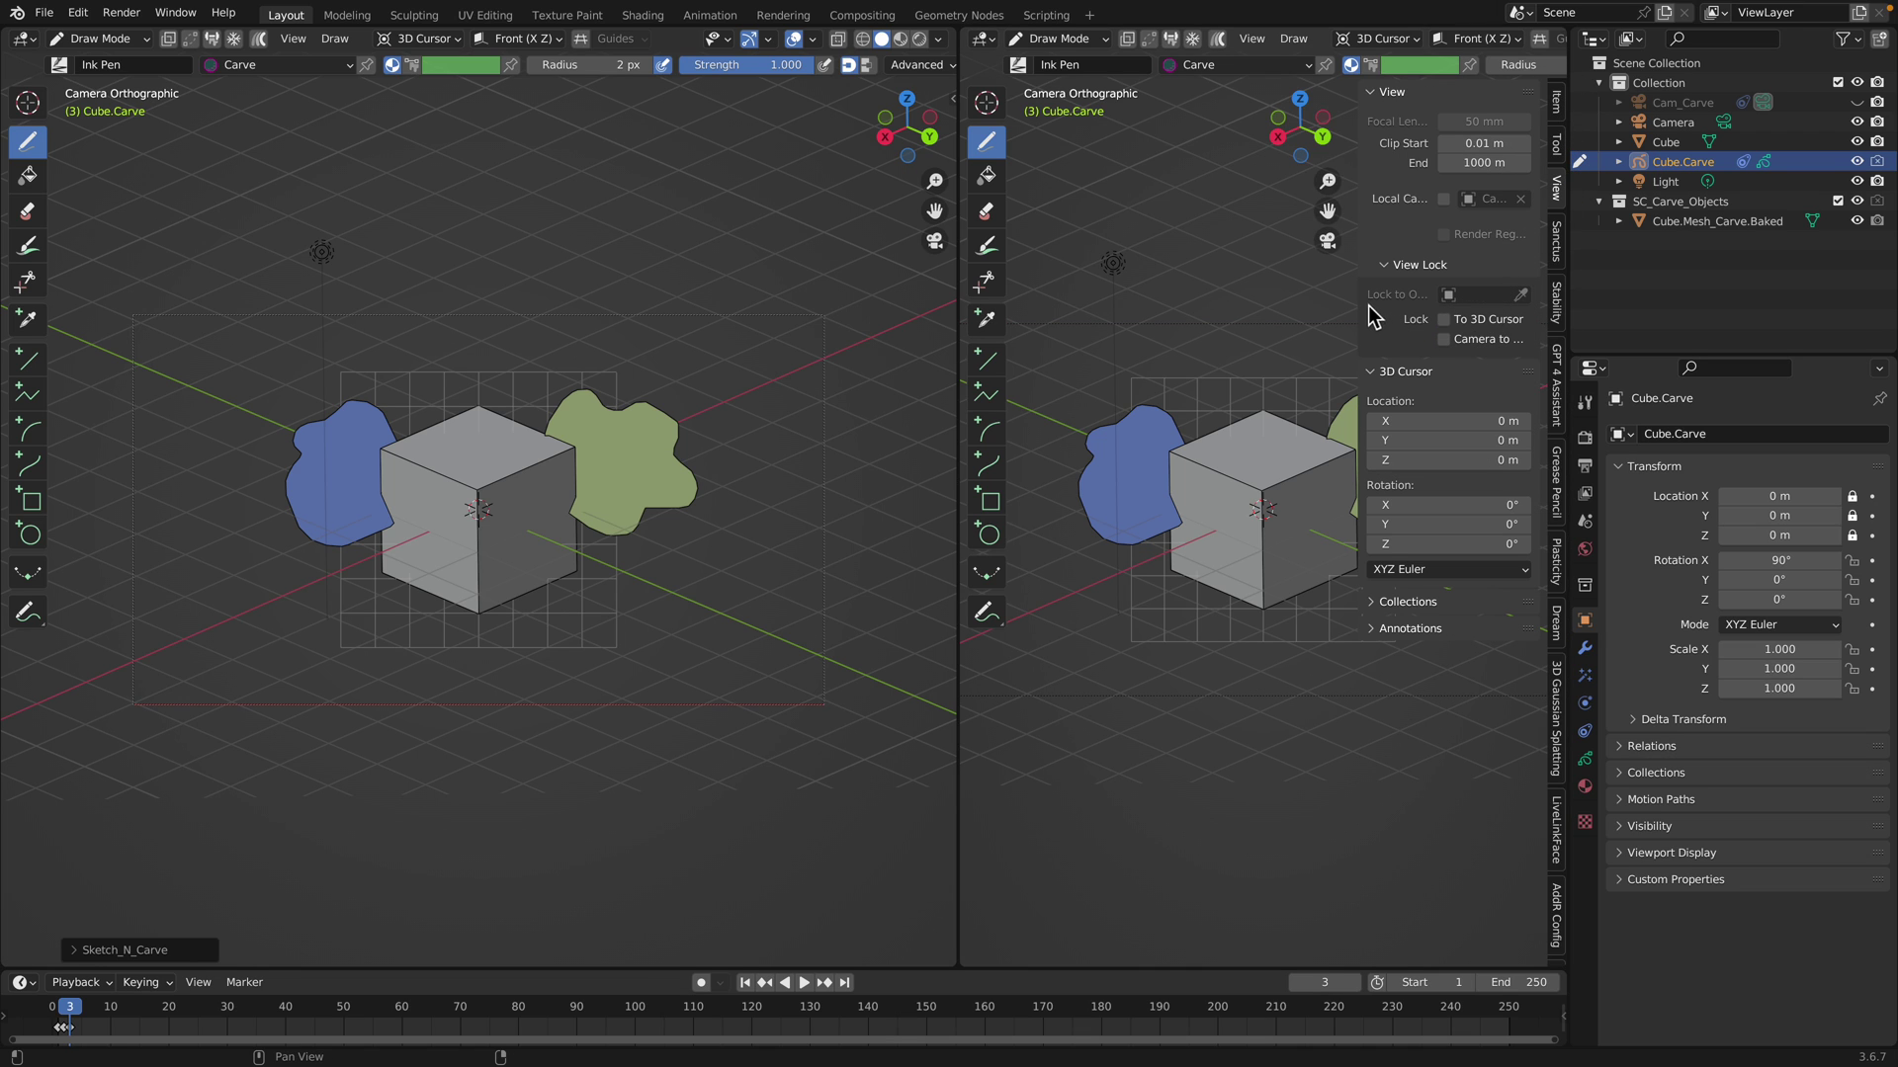
{"action": "left_click_drag", "start_coordinate": [1360, 300], "coordinate": [1708, 309]}
{"action": "mouse_move", "coordinate": [1465, 420]}
{"action": "middle_mouse_down"}
{"action": "mouse_move", "coordinate": [1375, 413]}
{"action": "mouse_move", "coordinate": [1084, 233]}
{"action": "mouse_move", "coordinate": [1453, 284]}
{"action": "mouse_move", "coordinate": [1137, 579]}
{"action": "mouse_move", "coordinate": [1482, 397]}
{"action": "mouse_move", "coordinate": [1461, 391]}
{"action": "middle_mouse_up"}
Draw a closed freehand shape overlapping the cube's bottom corner and convert it to geometry
{"action": "mouse_move", "coordinate": [433, 582]}
{"action": "left_mouse_down"}
{"action": "mouse_move", "coordinate": [507, 714]}
{"action": "mouse_move", "coordinate": [578, 603]}
{"action": "mouse_move", "coordinate": [490, 565]}
{"action": "left_mouse_up"}
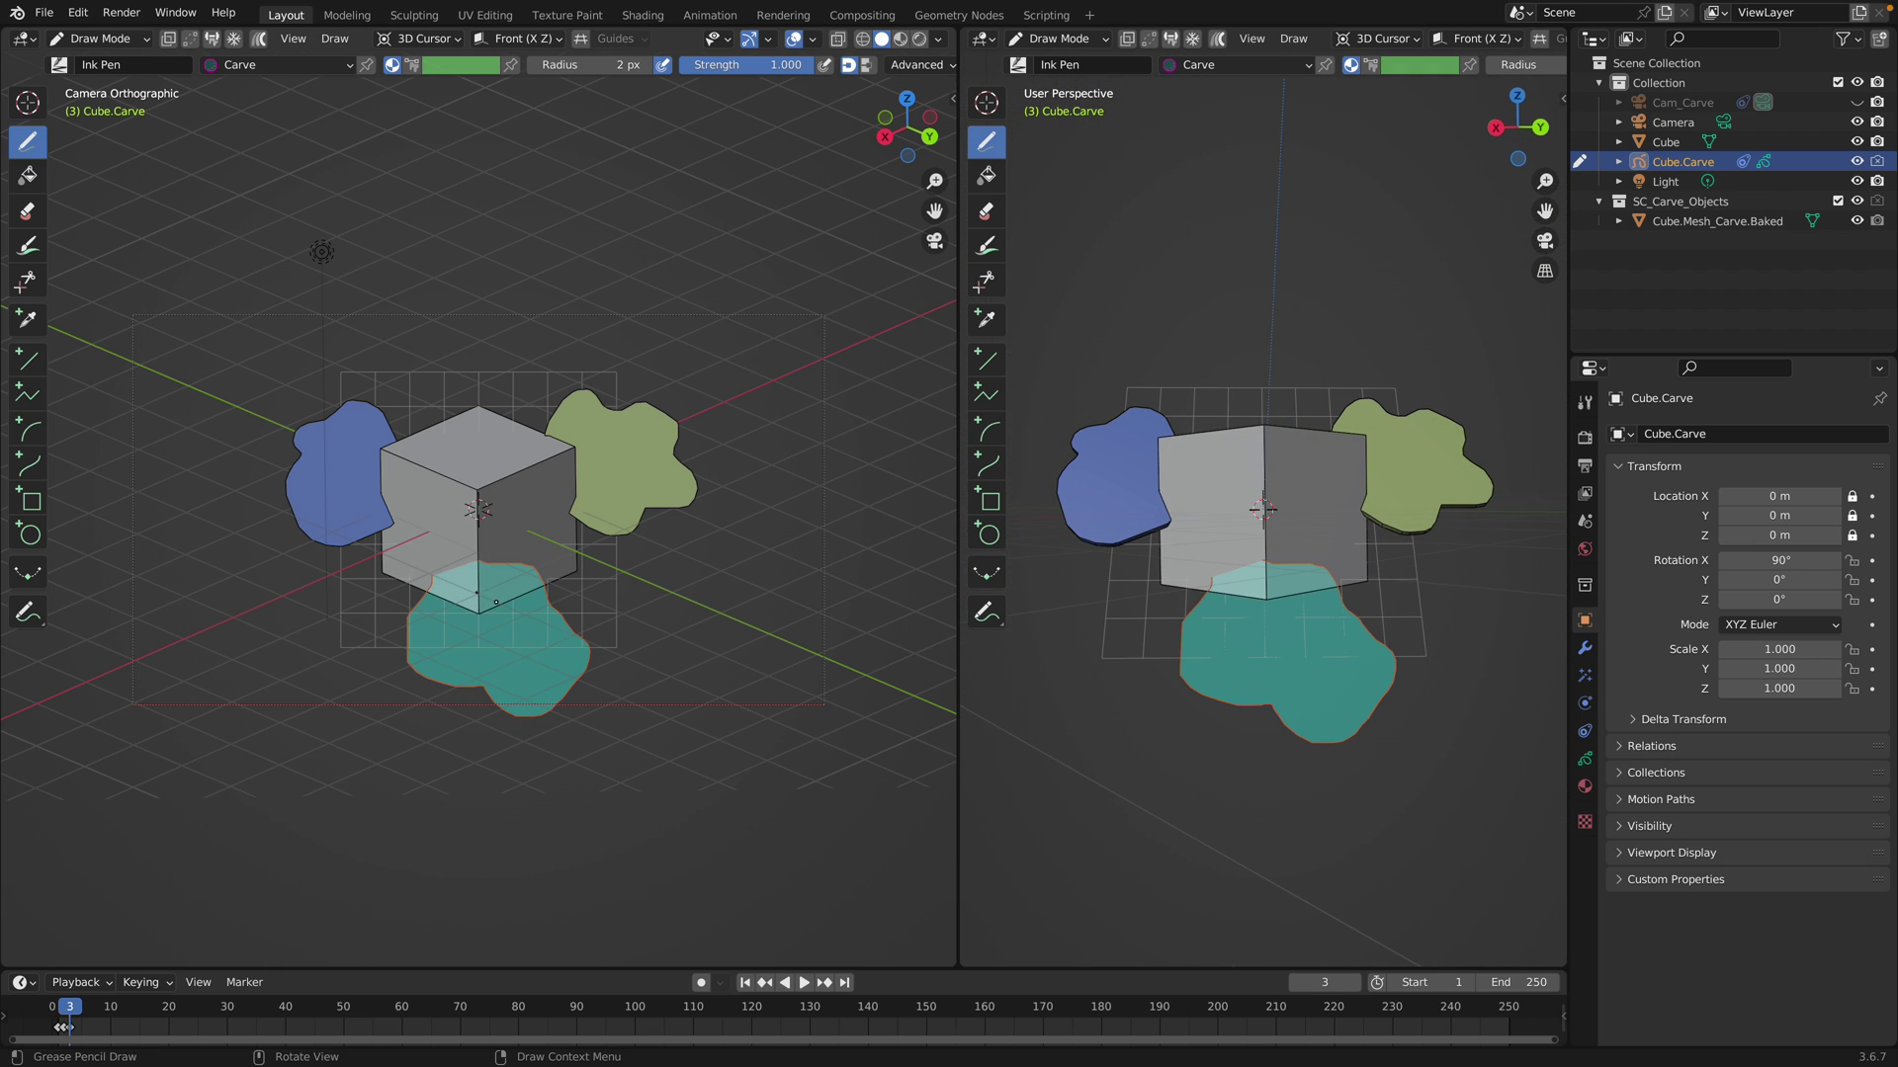
{"action": "key", "text": "shift+x"}
{"action": "mouse_move", "coordinate": [1369, 647]}
{"action": "middle_mouse_down"}
{"action": "mouse_move", "coordinate": [1224, 659]}
{"action": "mouse_move", "coordinate": [1196, 587]}
{"action": "mouse_move", "coordinate": [1246, 665]}
{"action": "middle_mouse_up"}
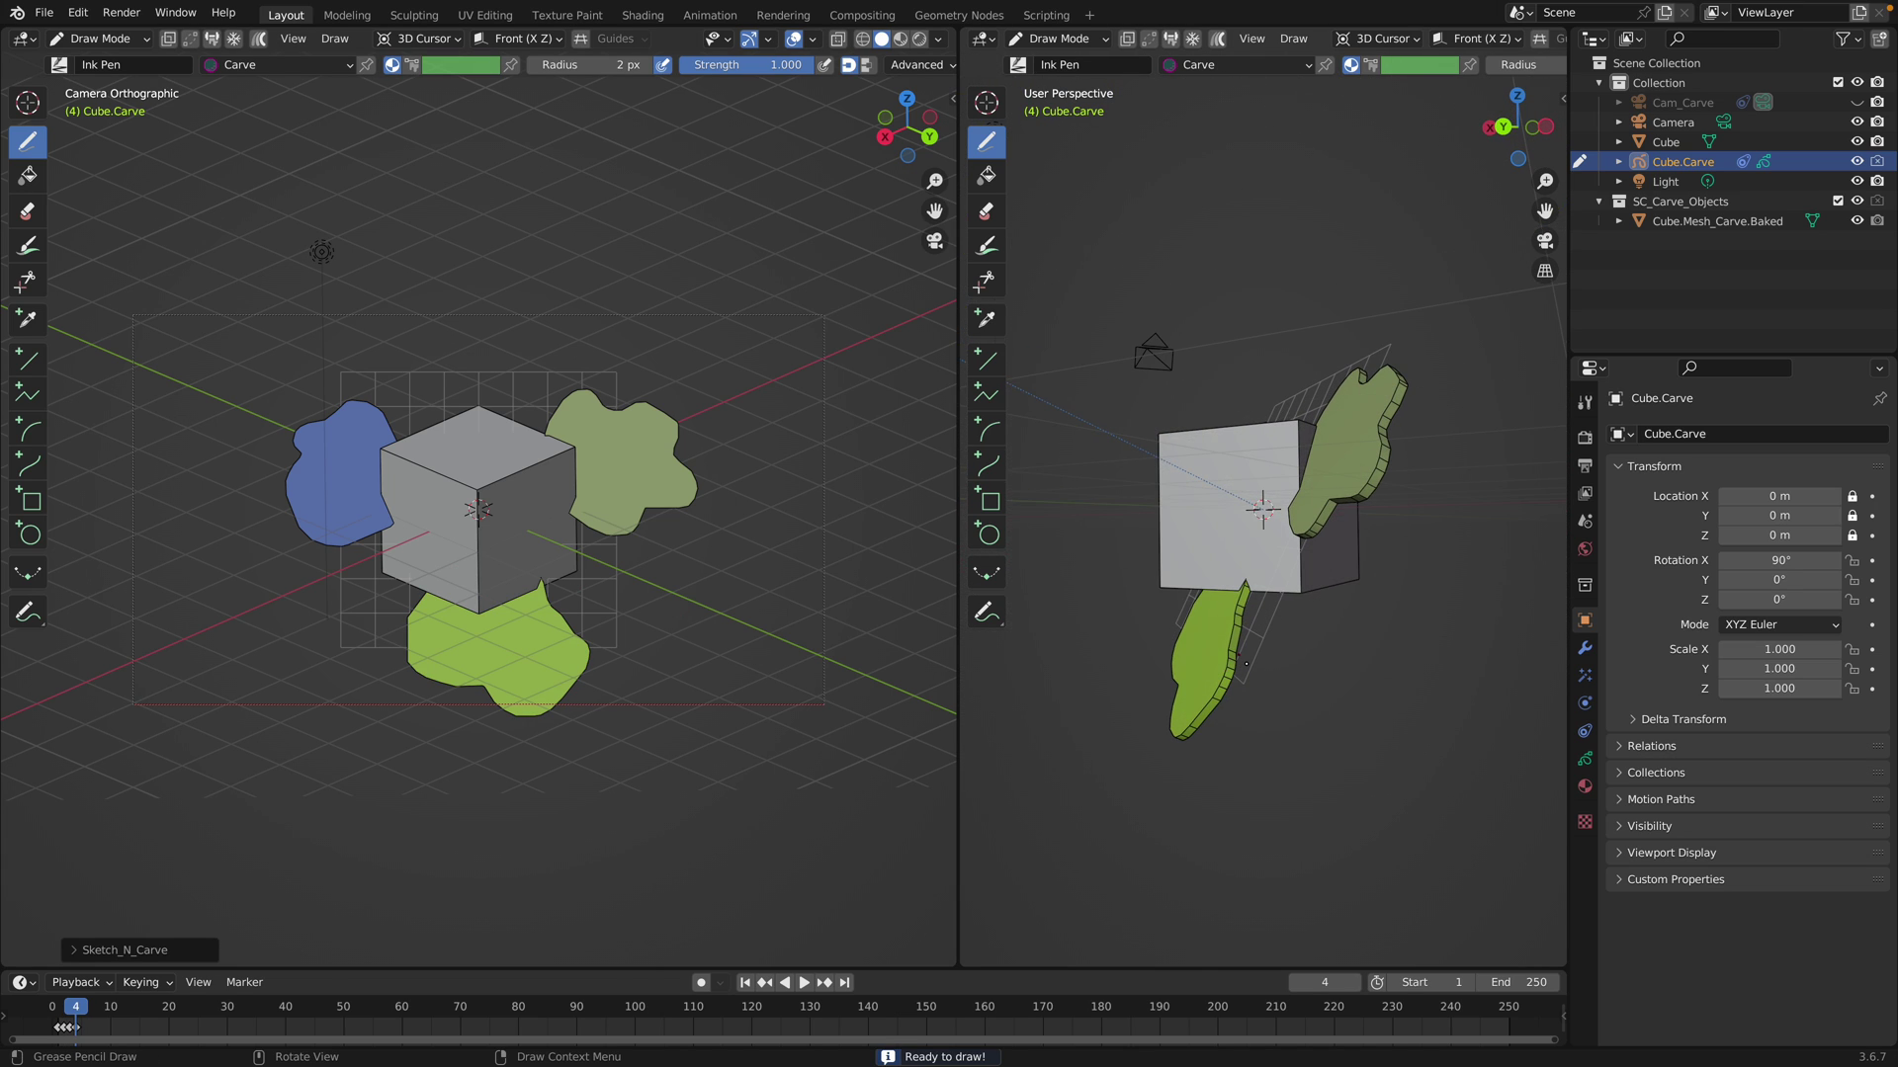
Expand the Sketch_N_Carve settings and increase the bottom shape's extrusion to 1.256
{"action": "left_click", "coordinate": [81, 950]}
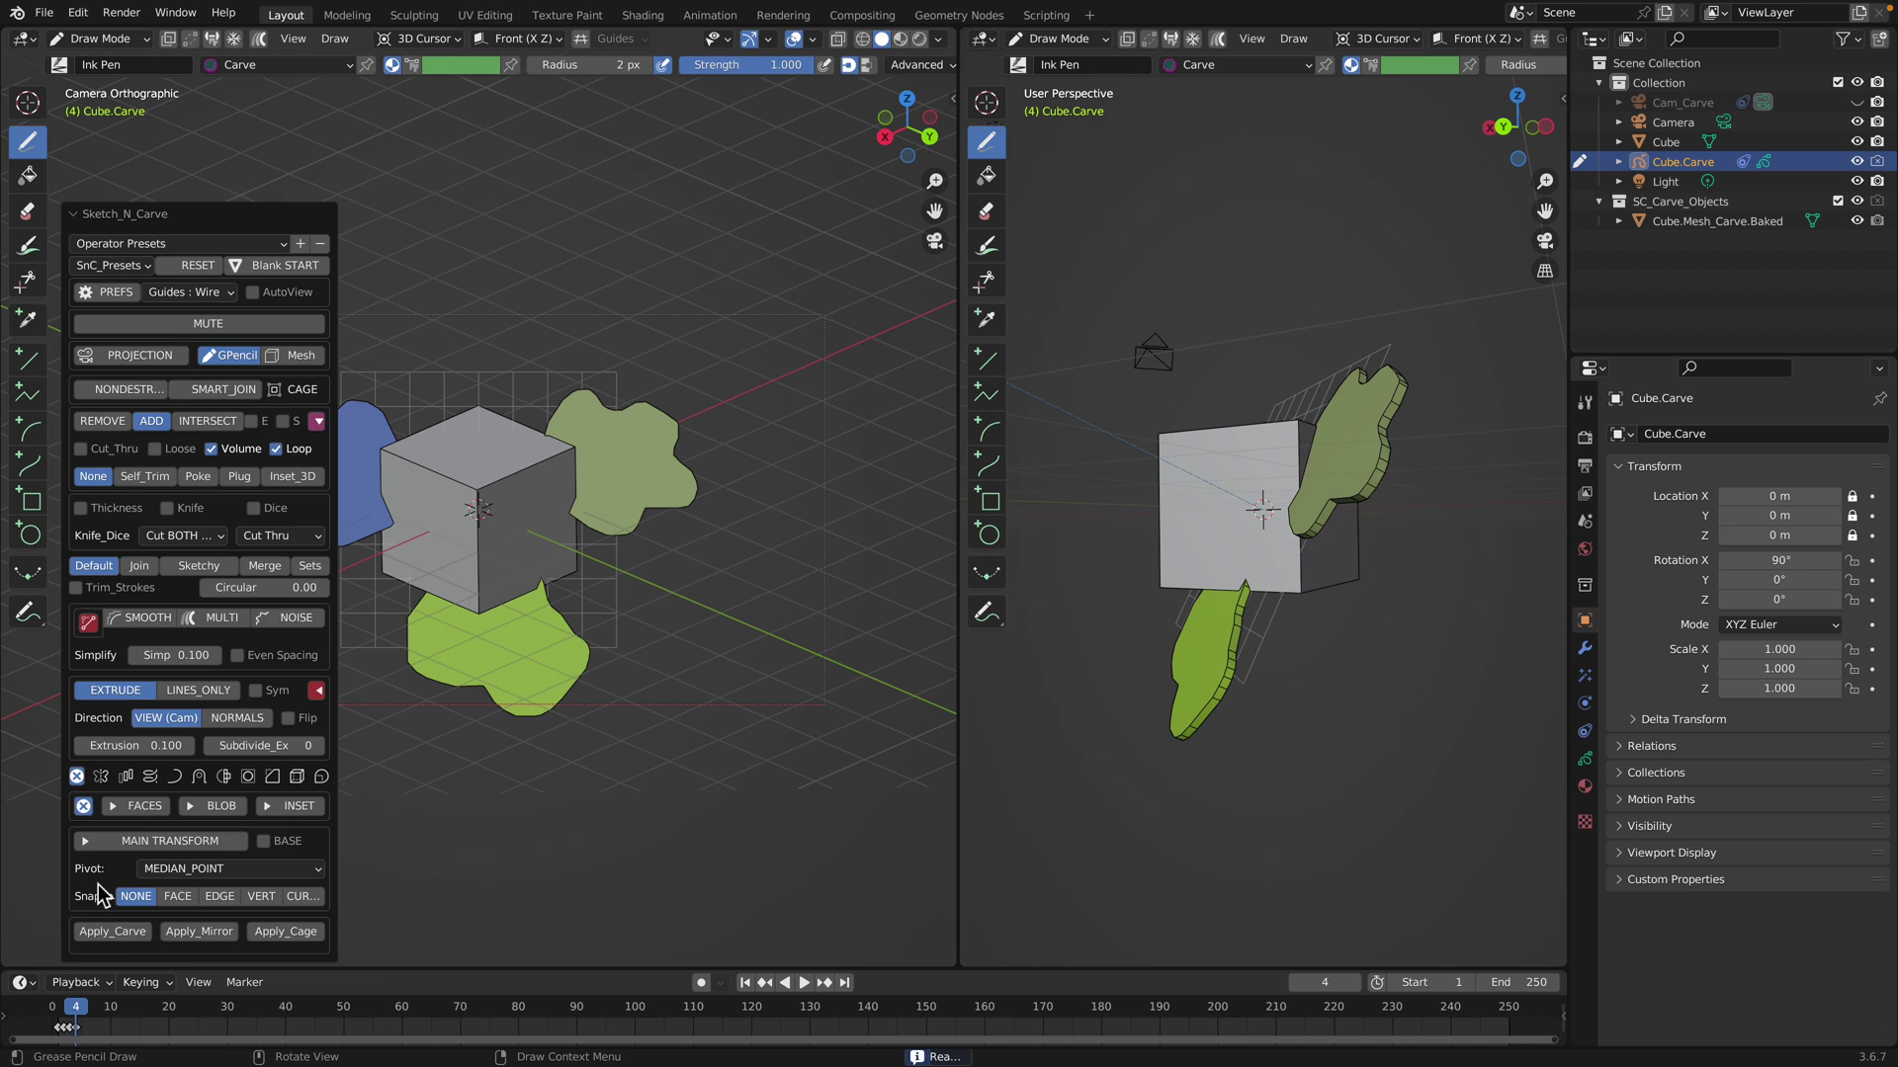
{"action": "mouse_move", "coordinate": [155, 746]}
{"action": "left_mouse_down"}
{"action": "mouse_move", "coordinate": [754, 699]}
{"action": "mouse_move", "coordinate": [55, 692]}
{"action": "left_mouse_up"}
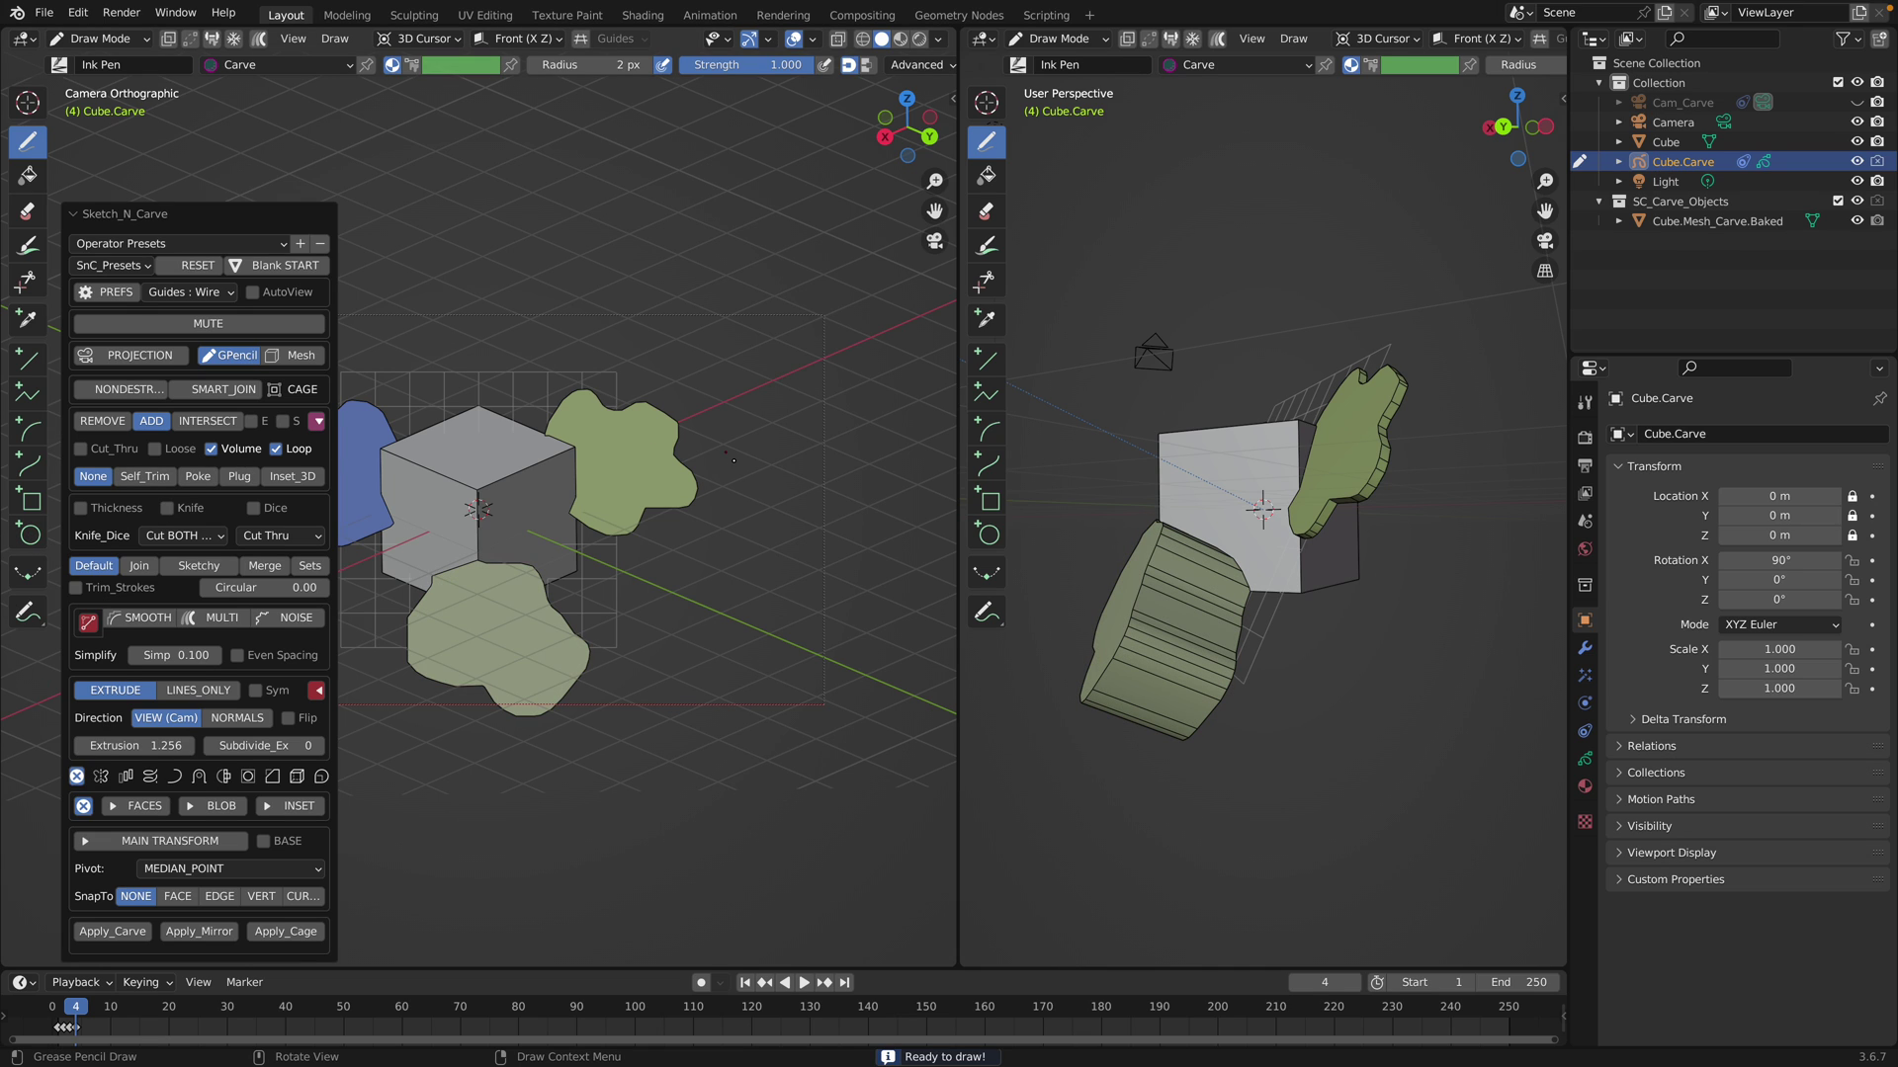
{"action": "middle_click_drag", "start_coordinate": [1255, 554], "coordinate": [1326, 558]}
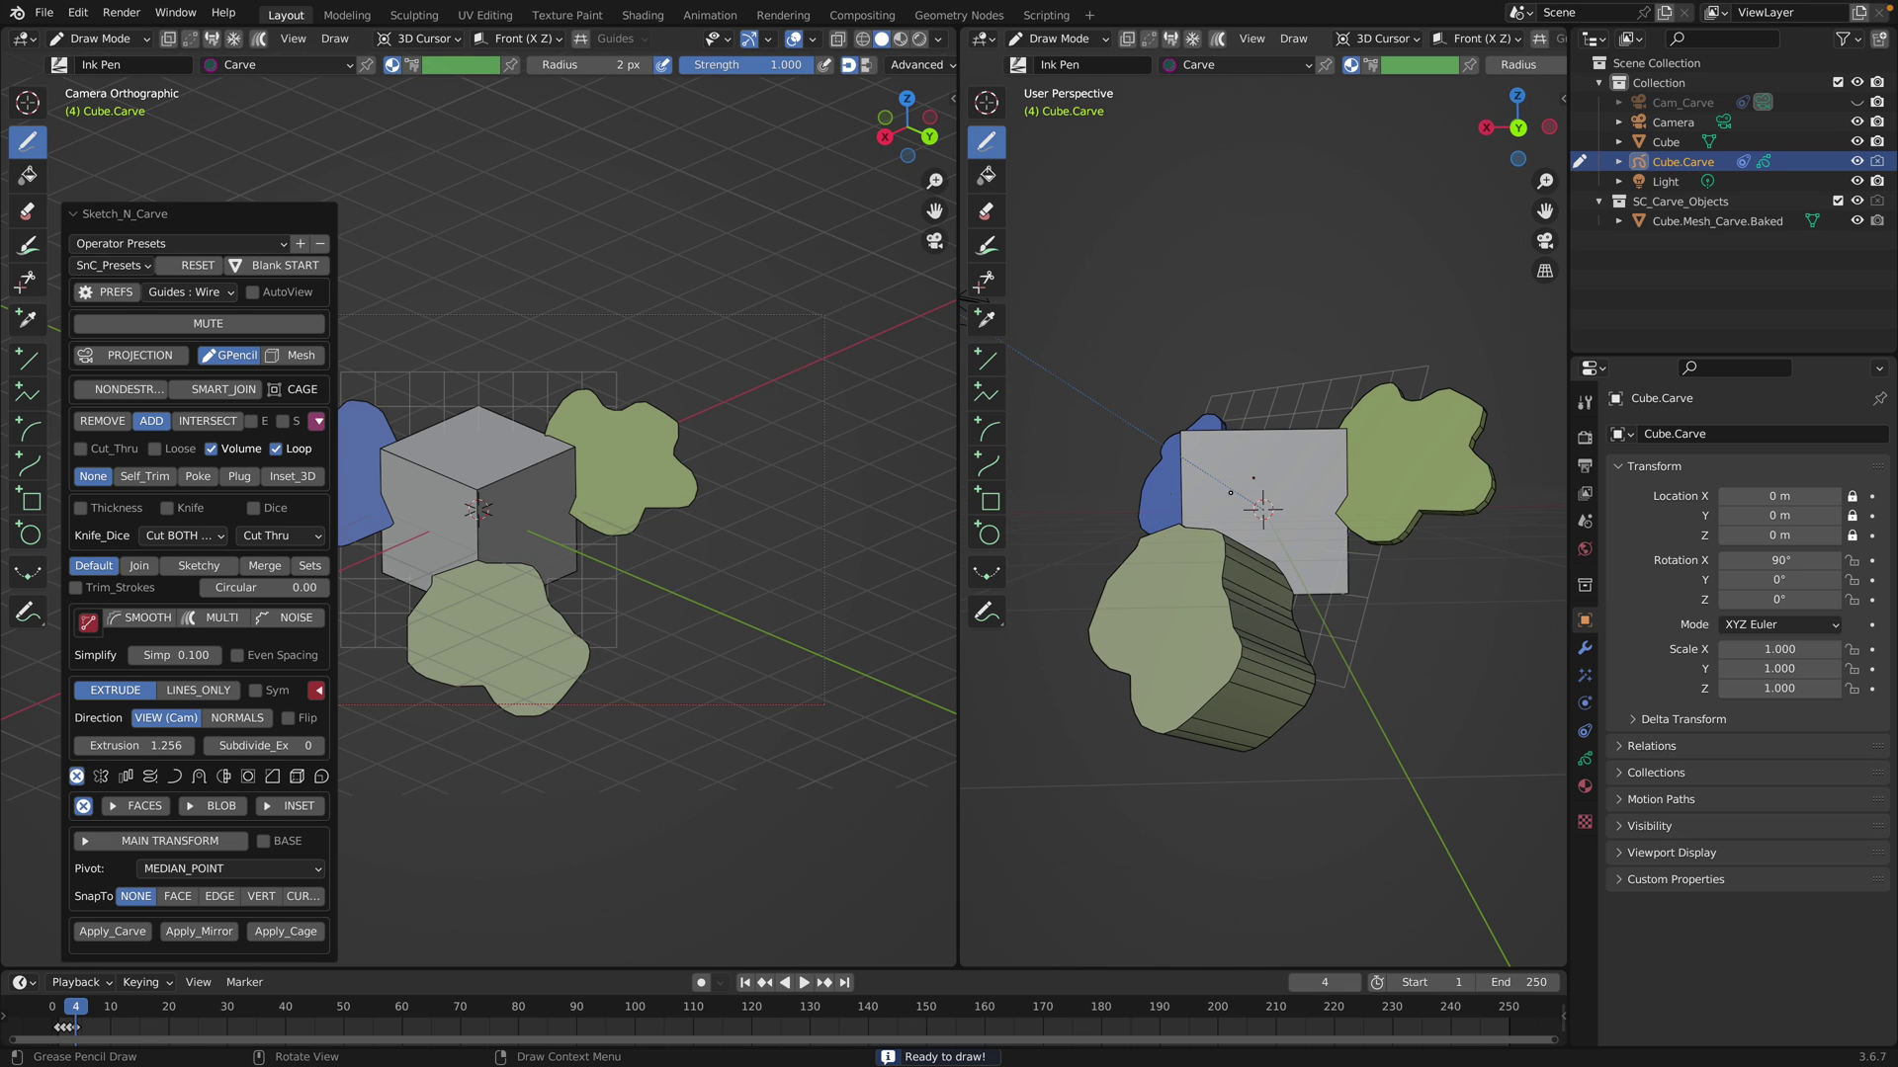
Change the bottom shape's boolean type to REMOVE and set its extrusion to 0.5
{"action": "left_click", "coordinate": [120, 423]}
{"action": "middle_click_drag", "start_coordinate": [1346, 546], "coordinate": [1402, 591]}
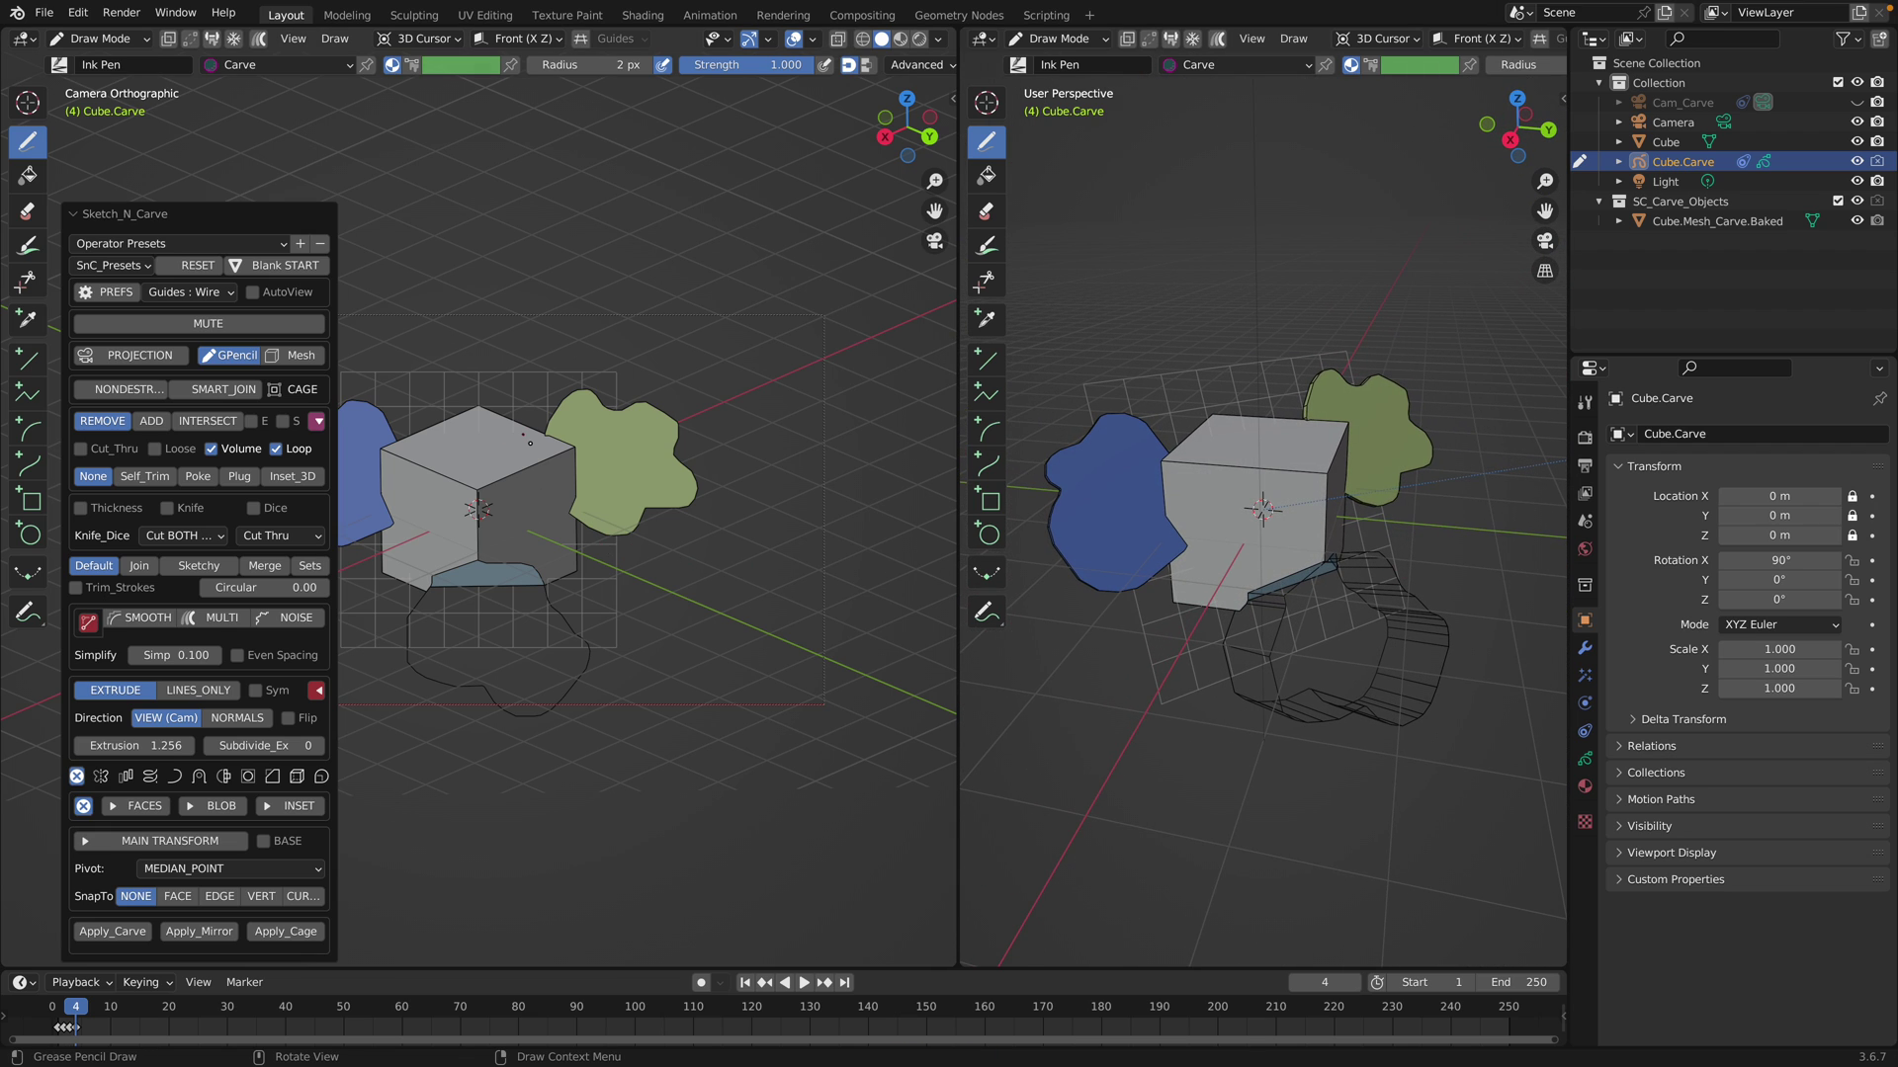
{"action": "left_click_drag", "start_coordinate": [144, 751], "coordinate": [114, 756]}
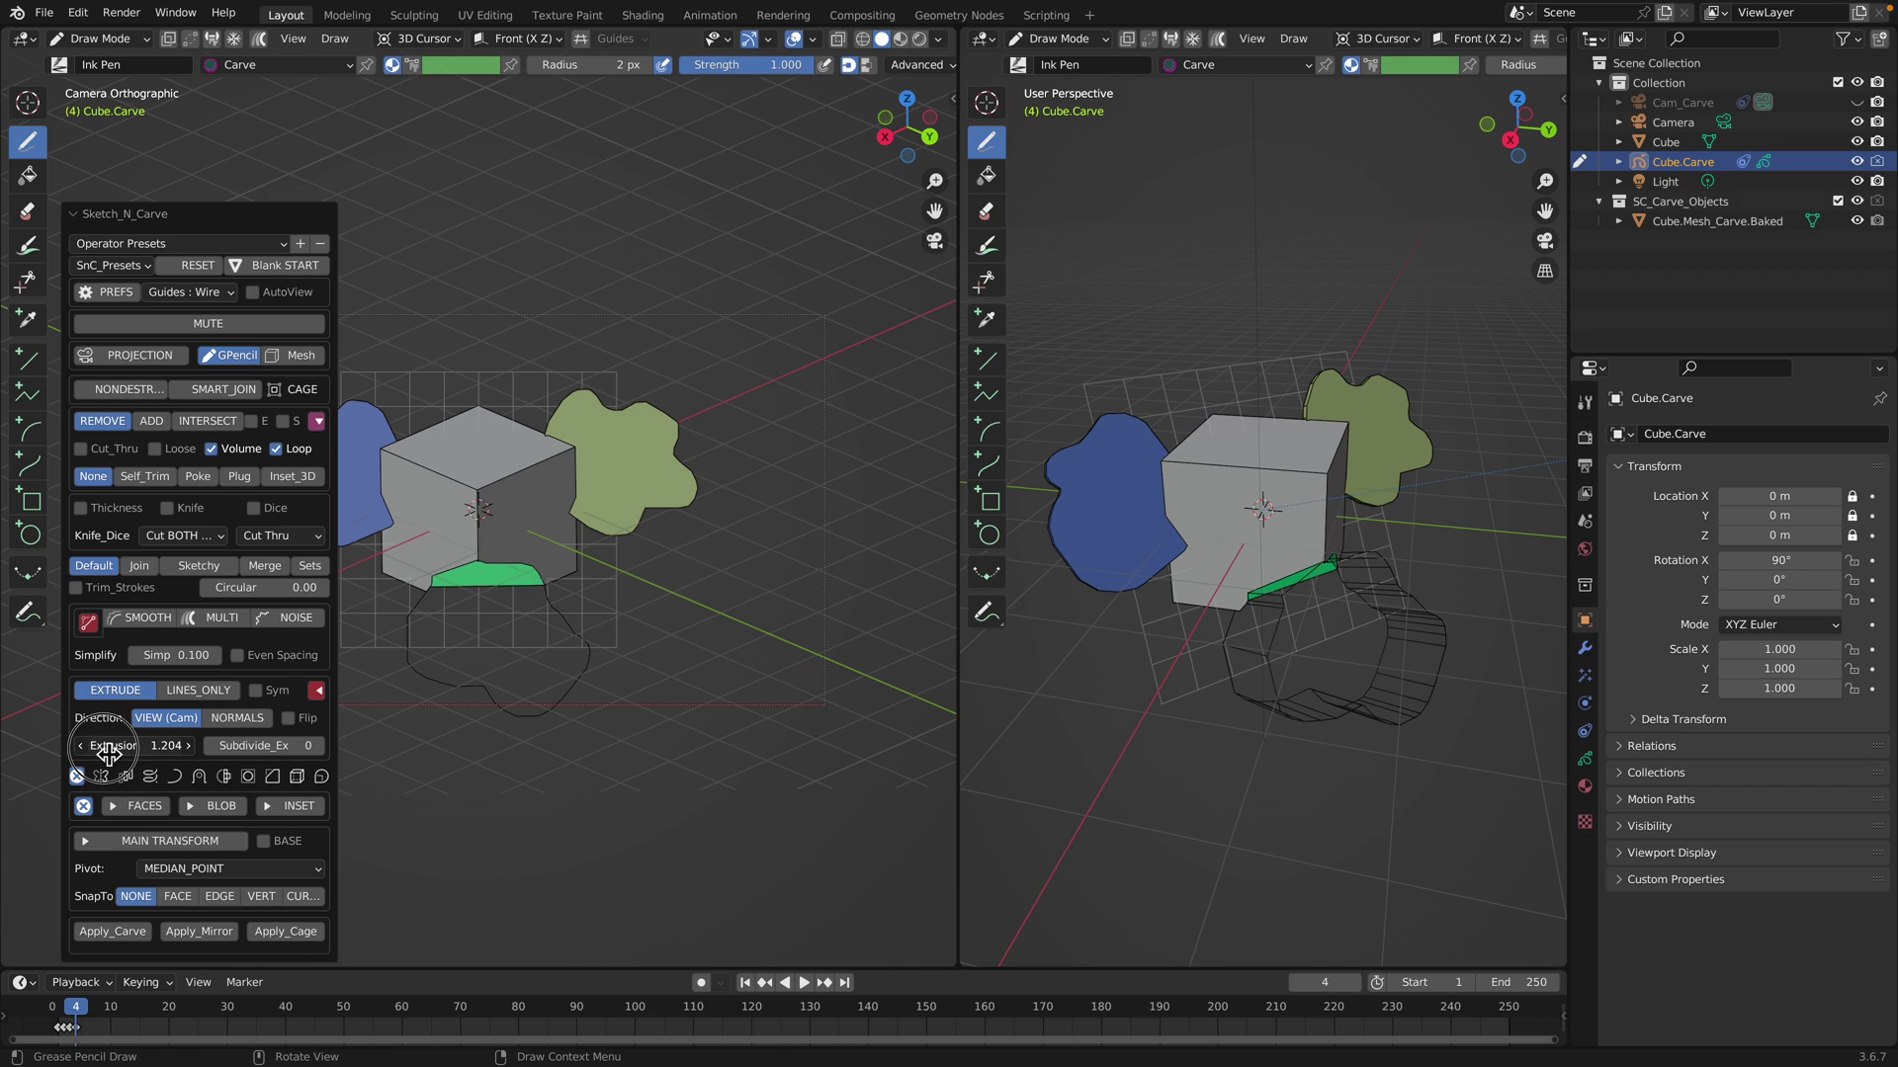
{"action": "left_click", "coordinate": [144, 752]}
{"action": "type", "text": "0.5"}
{"action": "key", "text": "Return"}
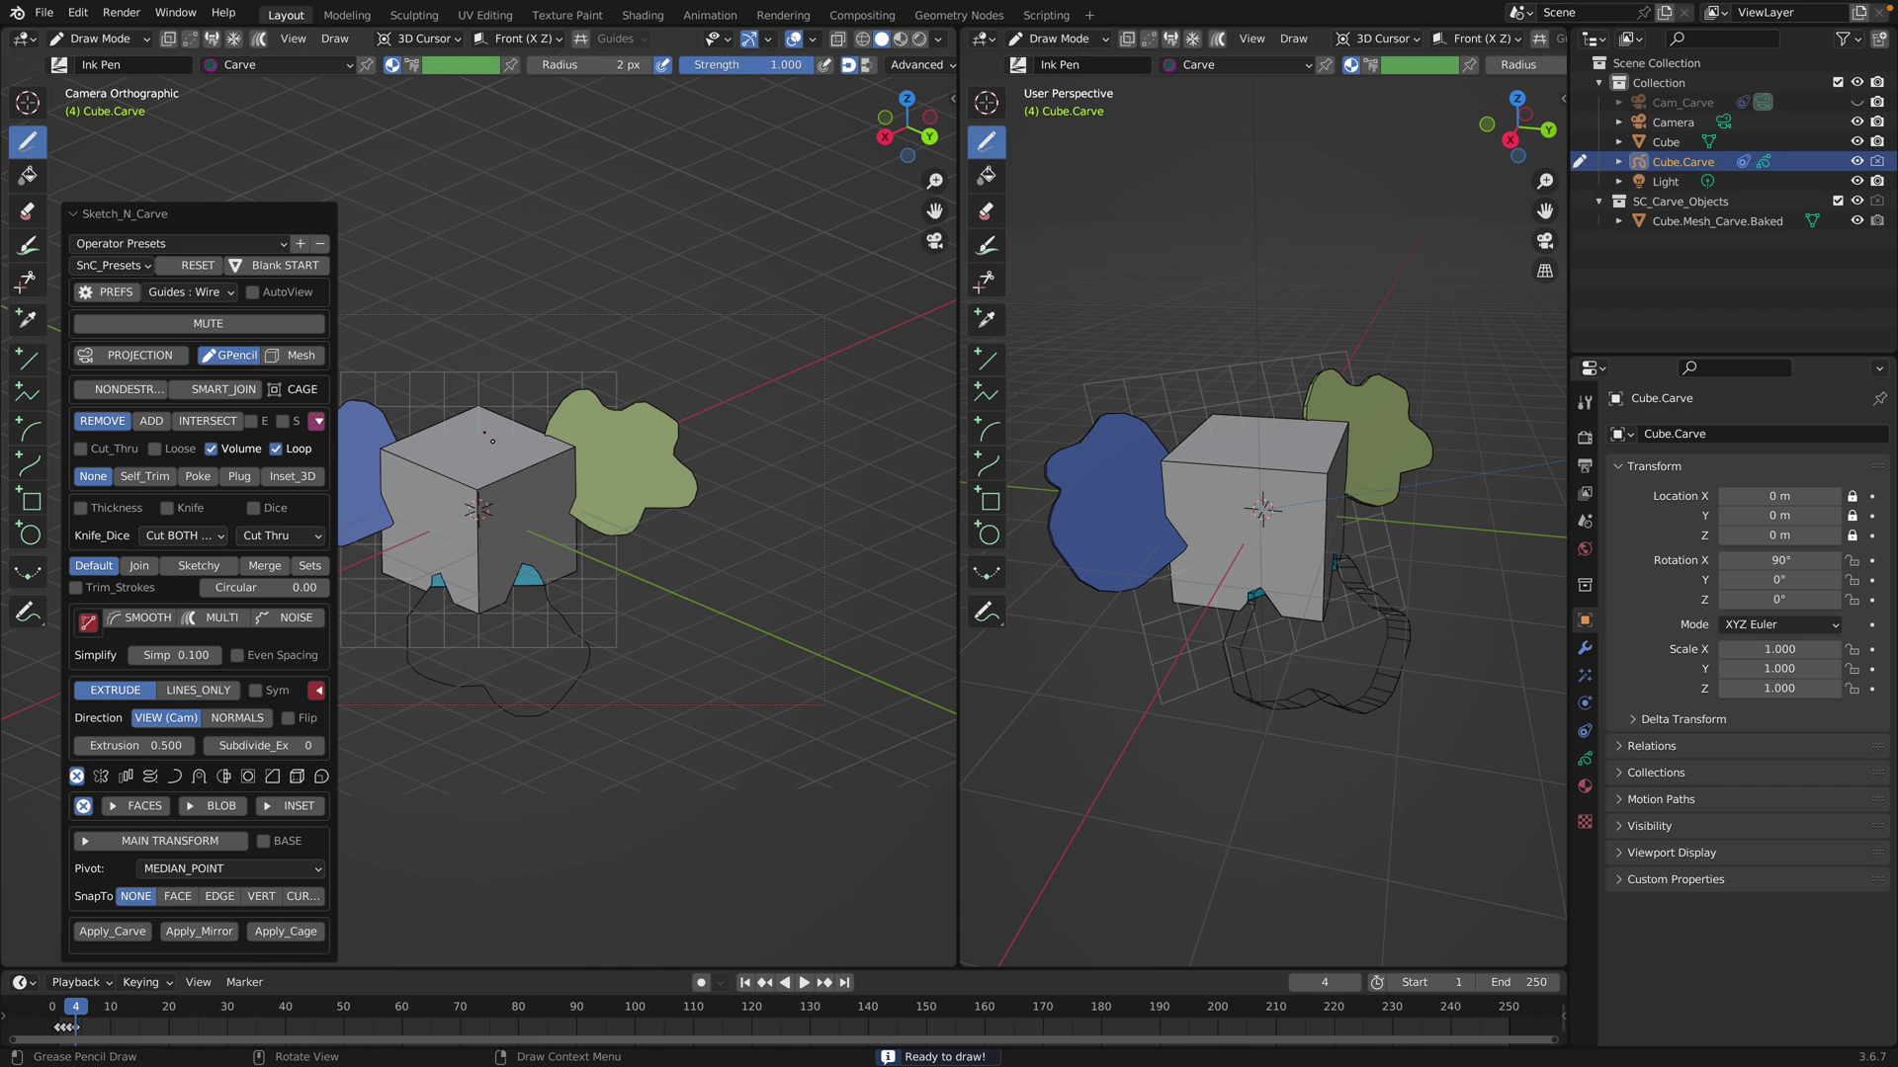
Draw carving strokes on the cube's top face and beside its lower right corner, switching the latter to ADD with SMART_JOIN
{"action": "mouse_move", "coordinate": [510, 432]}
{"action": "left_mouse_down"}
{"action": "mouse_move", "coordinate": [539, 265]}
{"action": "mouse_move", "coordinate": [593, 326]}
{"action": "mouse_move", "coordinate": [520, 462]}
{"action": "mouse_move", "coordinate": [697, 593]}
{"action": "mouse_move", "coordinate": [553, 632]}
{"action": "mouse_move", "coordinate": [513, 555]}
{"action": "left_mouse_up"}
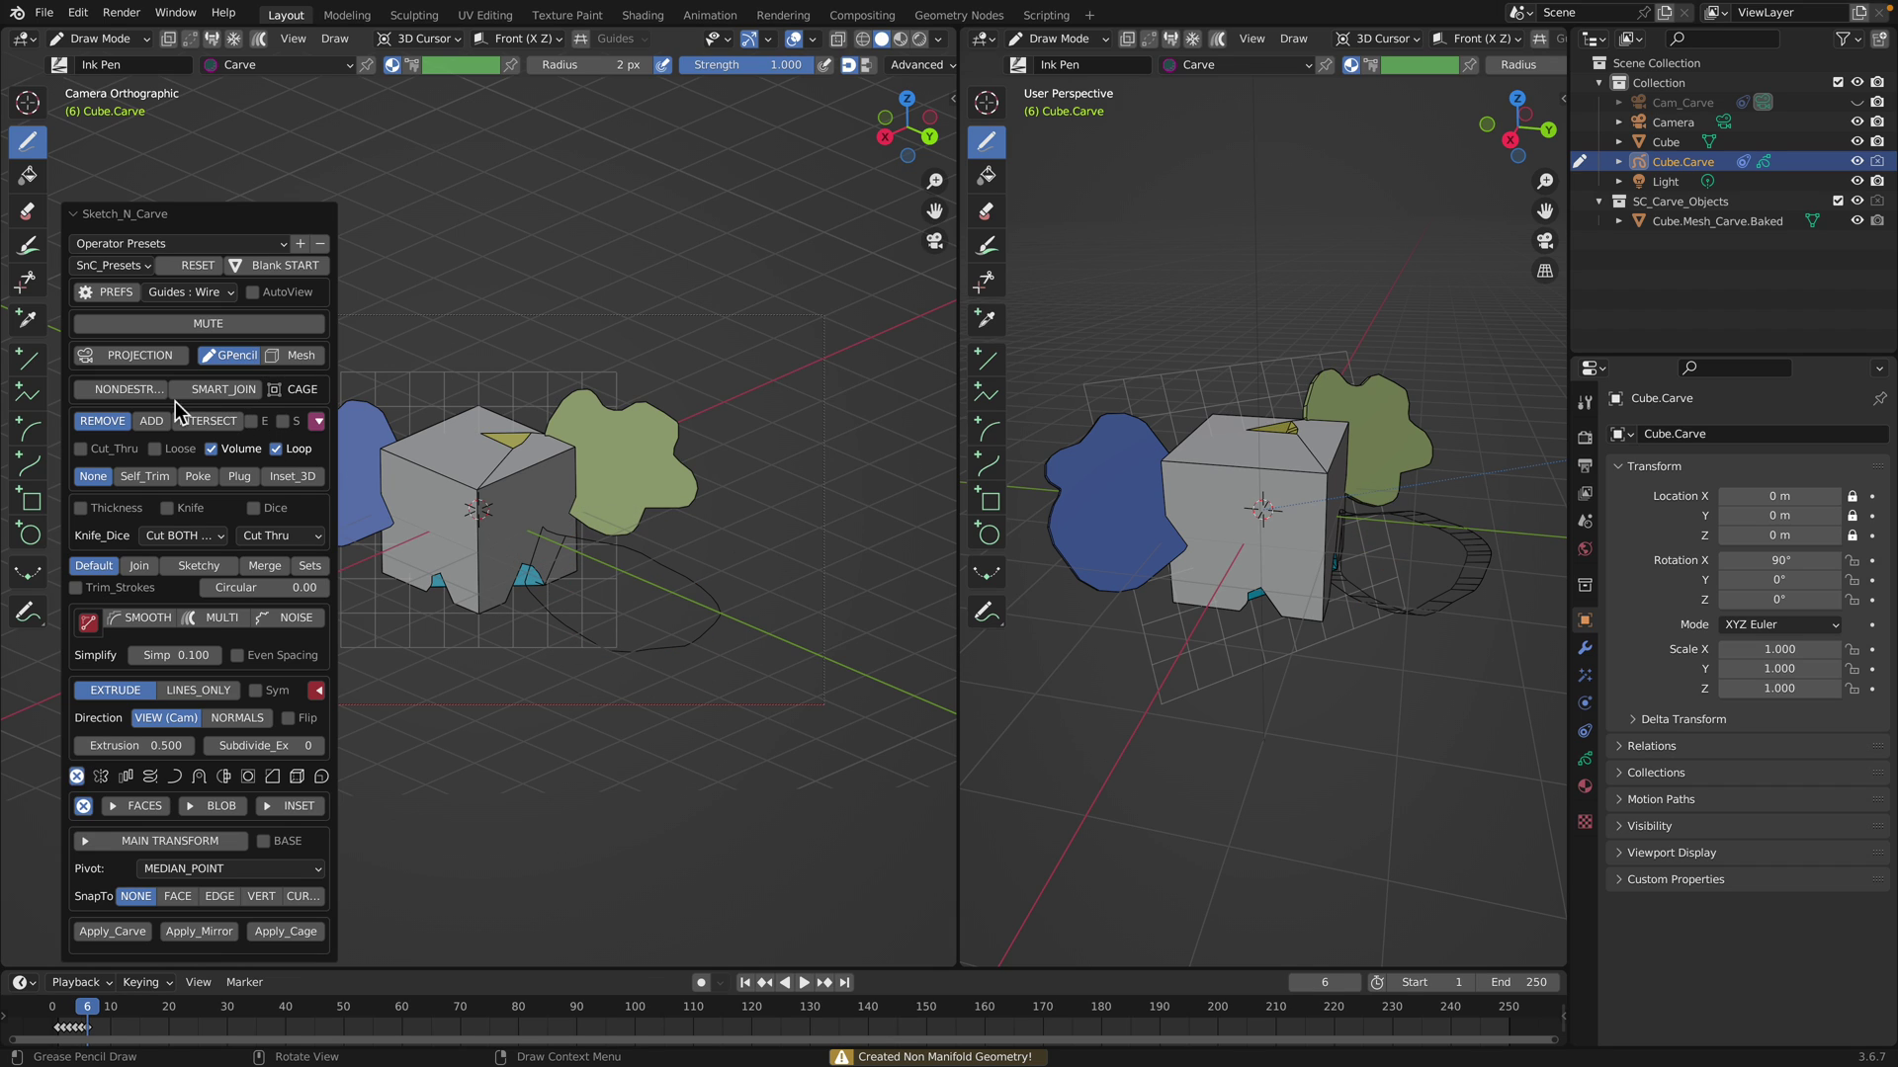
{"action": "left_click", "coordinate": [155, 420]}
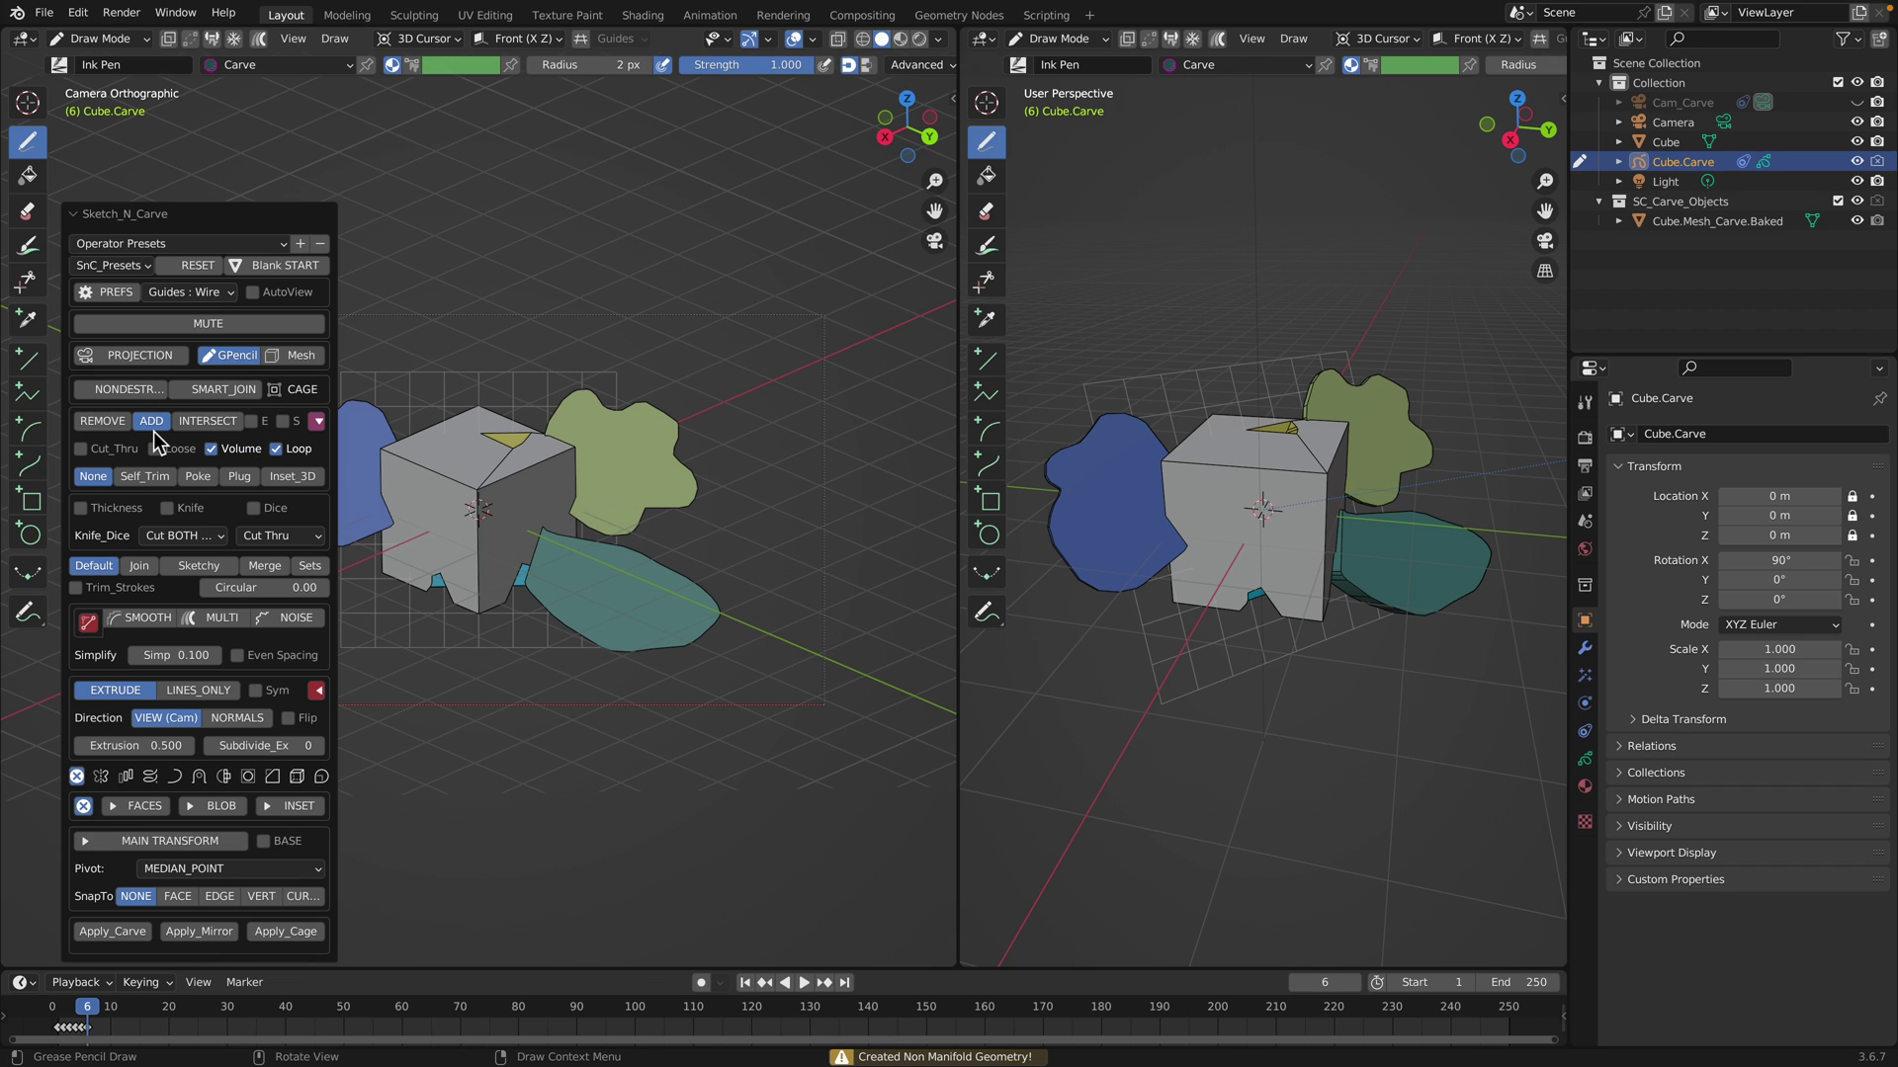
{"action": "left_click", "coordinate": [212, 393]}
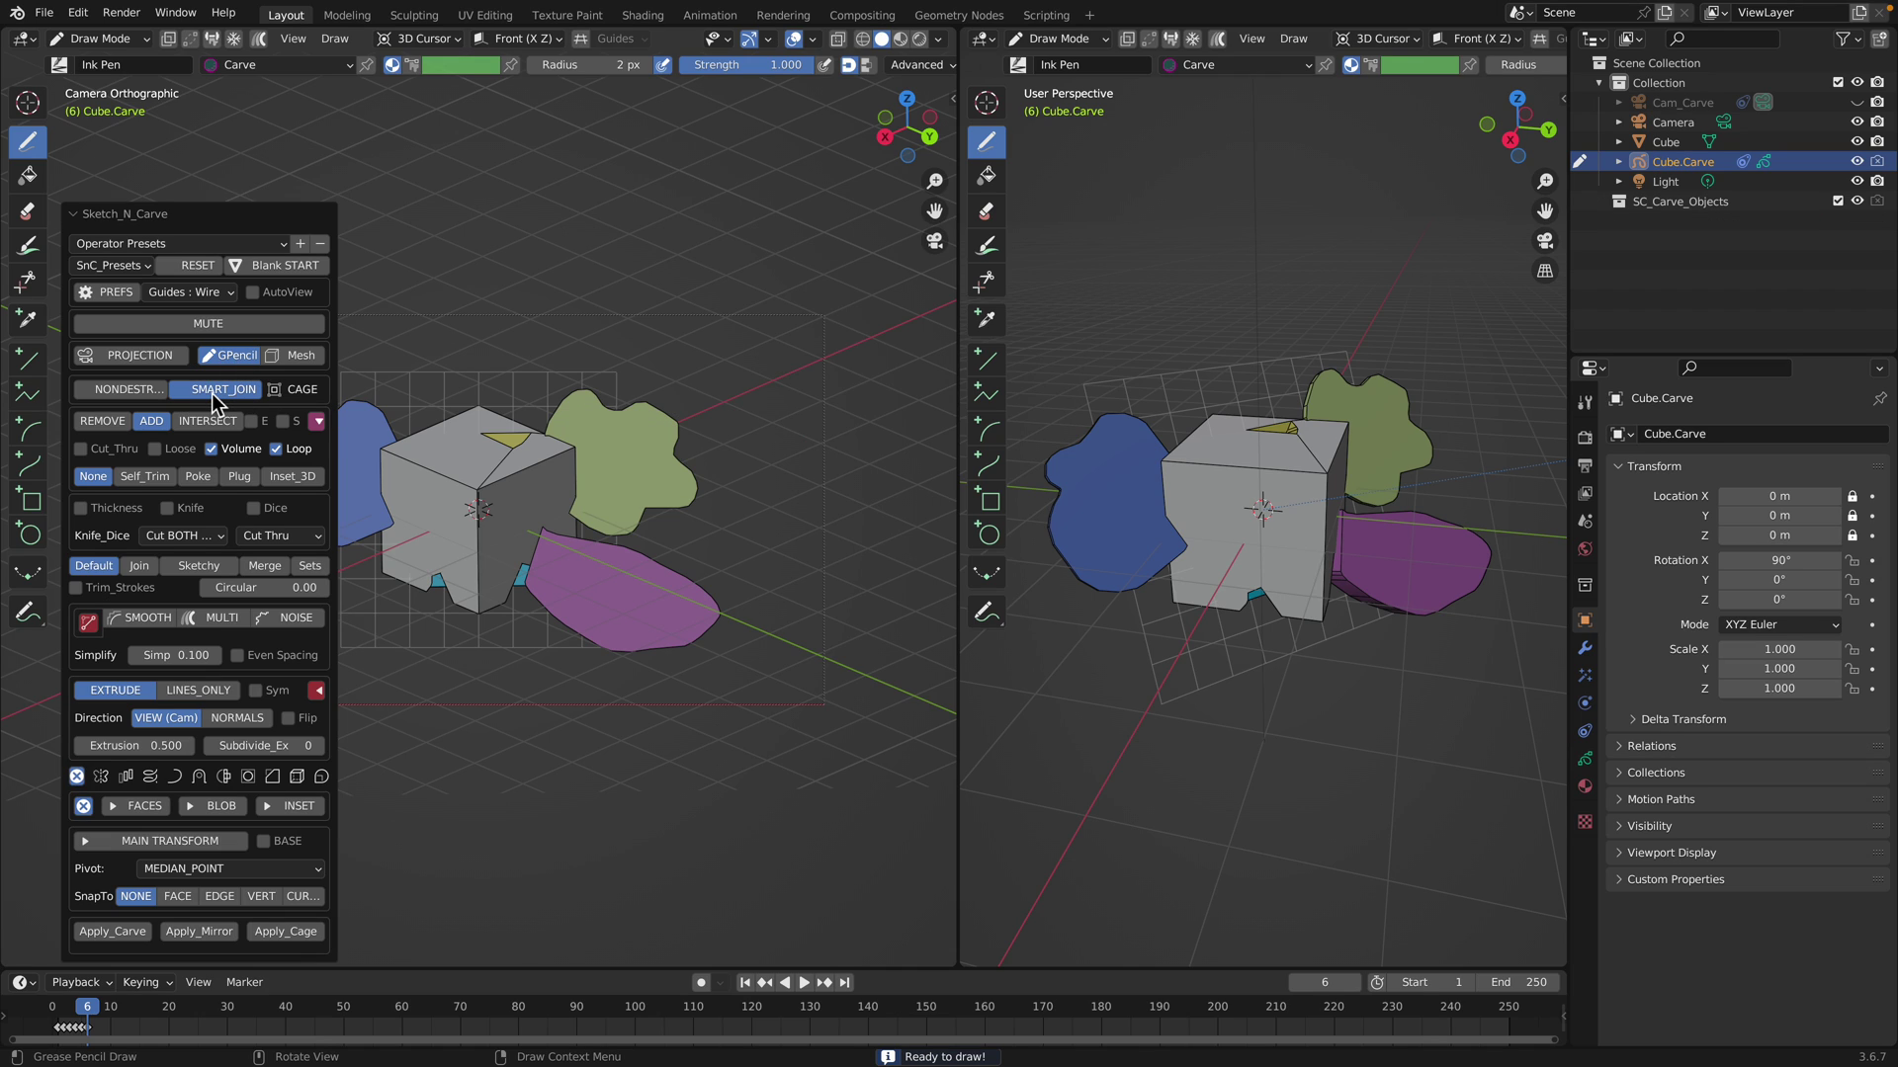
Draw a rounded shape overlapping the lower end of the purple piece and enable the BLOB option for it
{"action": "mouse_move", "coordinate": [627, 616]}
{"action": "left_mouse_down"}
{"action": "mouse_move", "coordinate": [707, 726]}
{"action": "mouse_move", "coordinate": [583, 756]}
{"action": "mouse_move", "coordinate": [608, 642]}
{"action": "mouse_move", "coordinate": [614, 656]}
{"action": "left_mouse_up"}
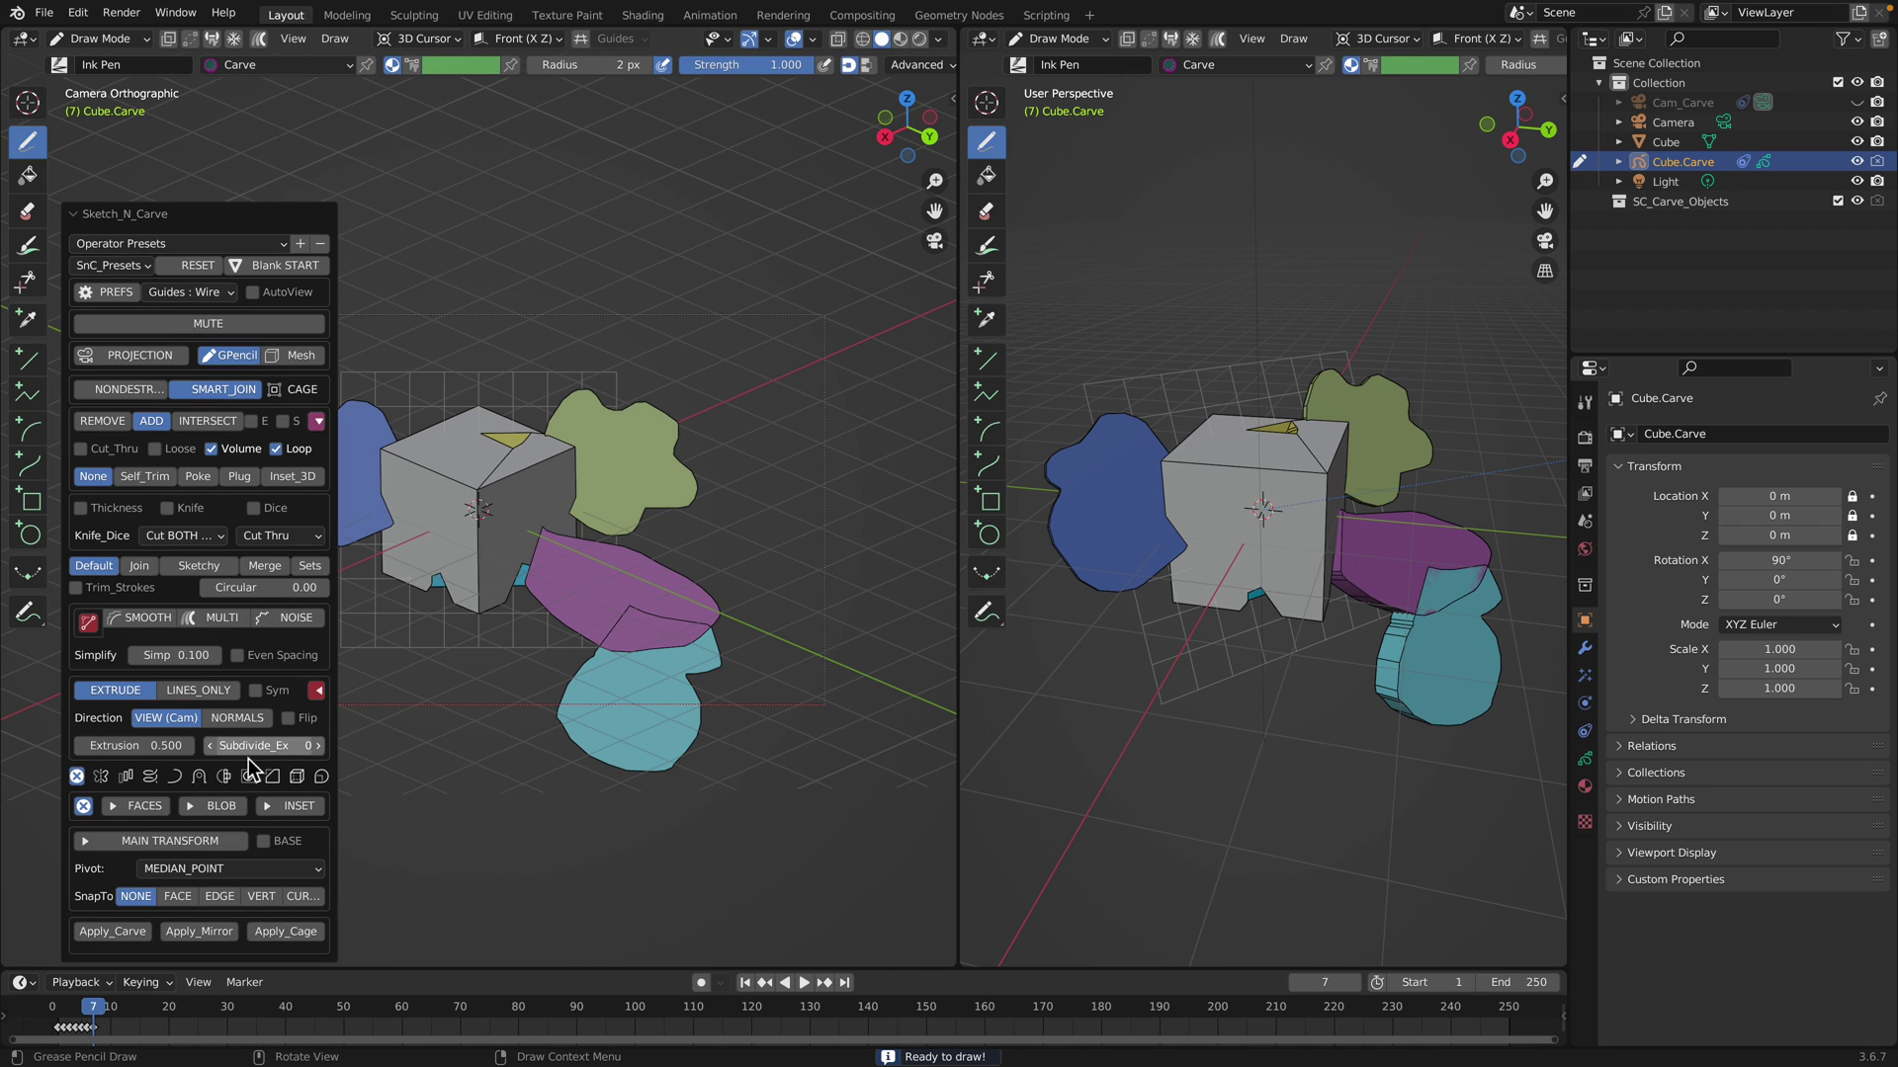
{"action": "left_click", "coordinate": [222, 809]}
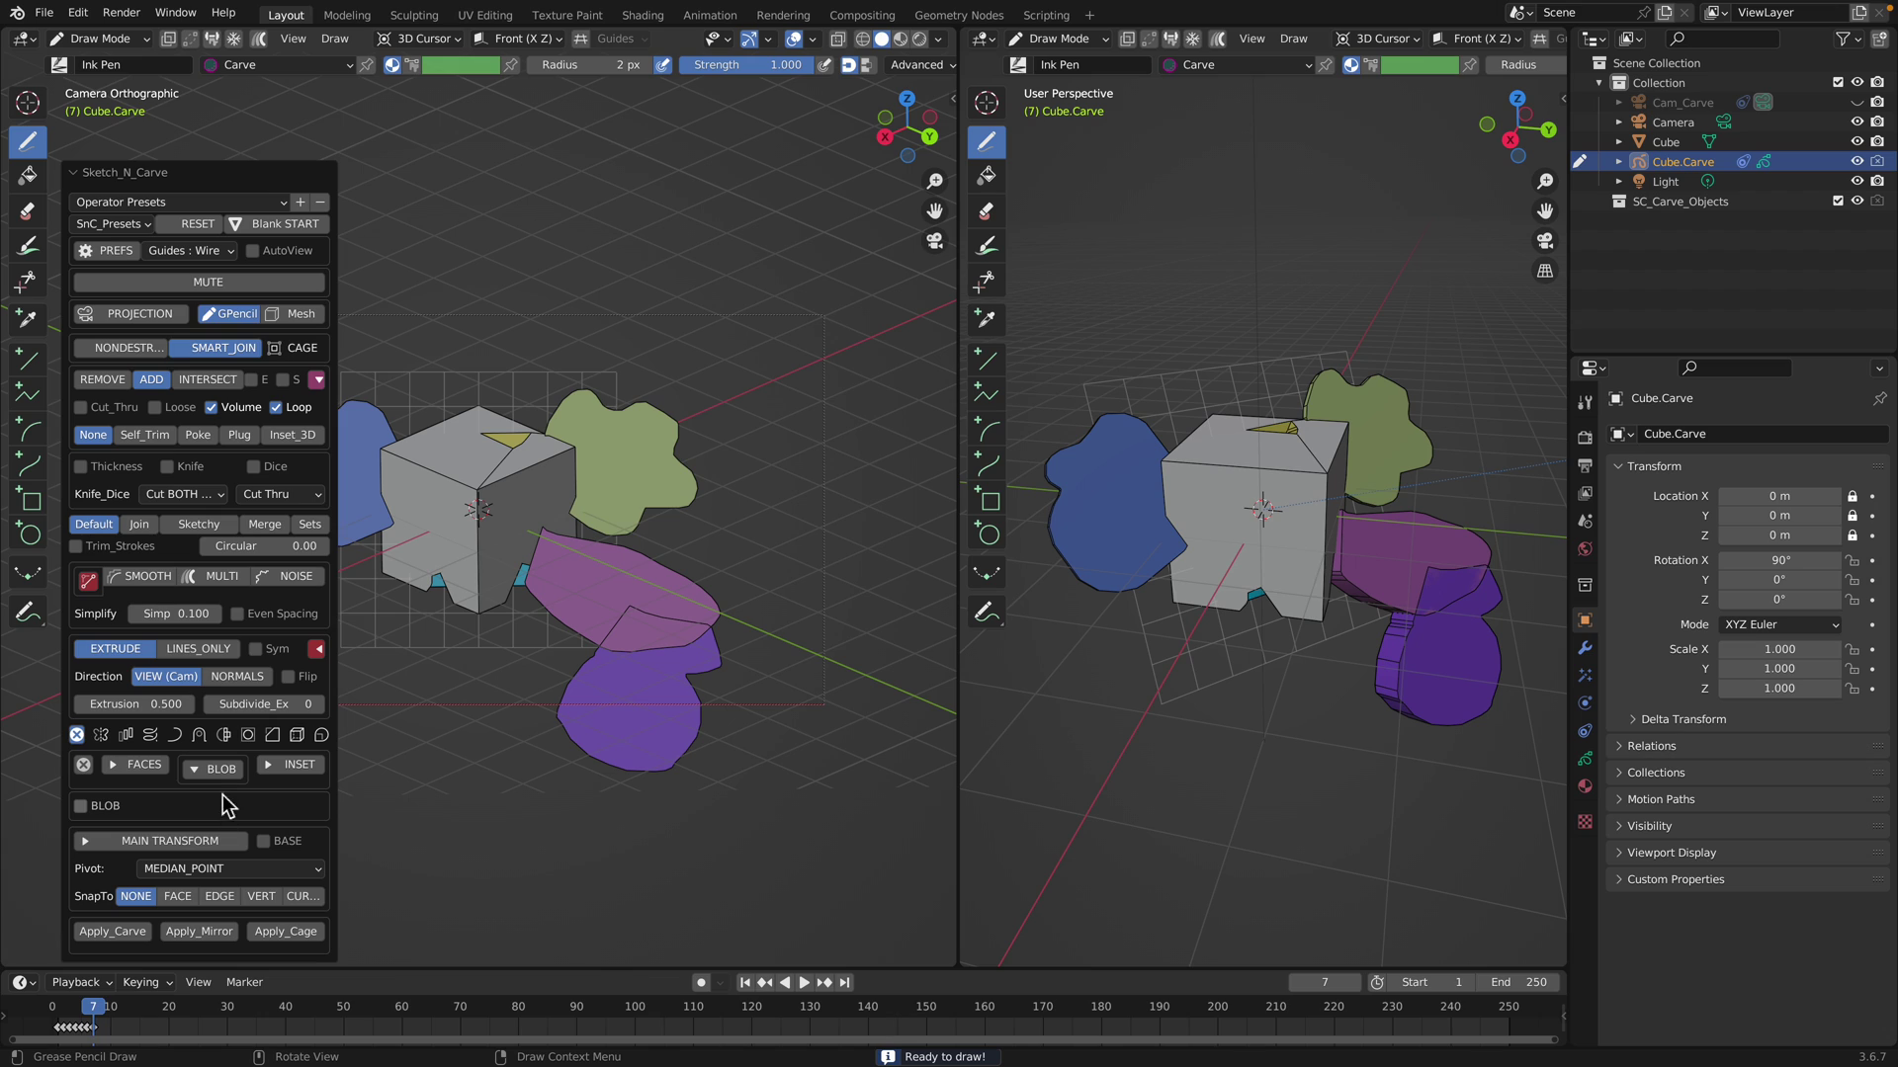
{"action": "left_click", "coordinate": [82, 807]}
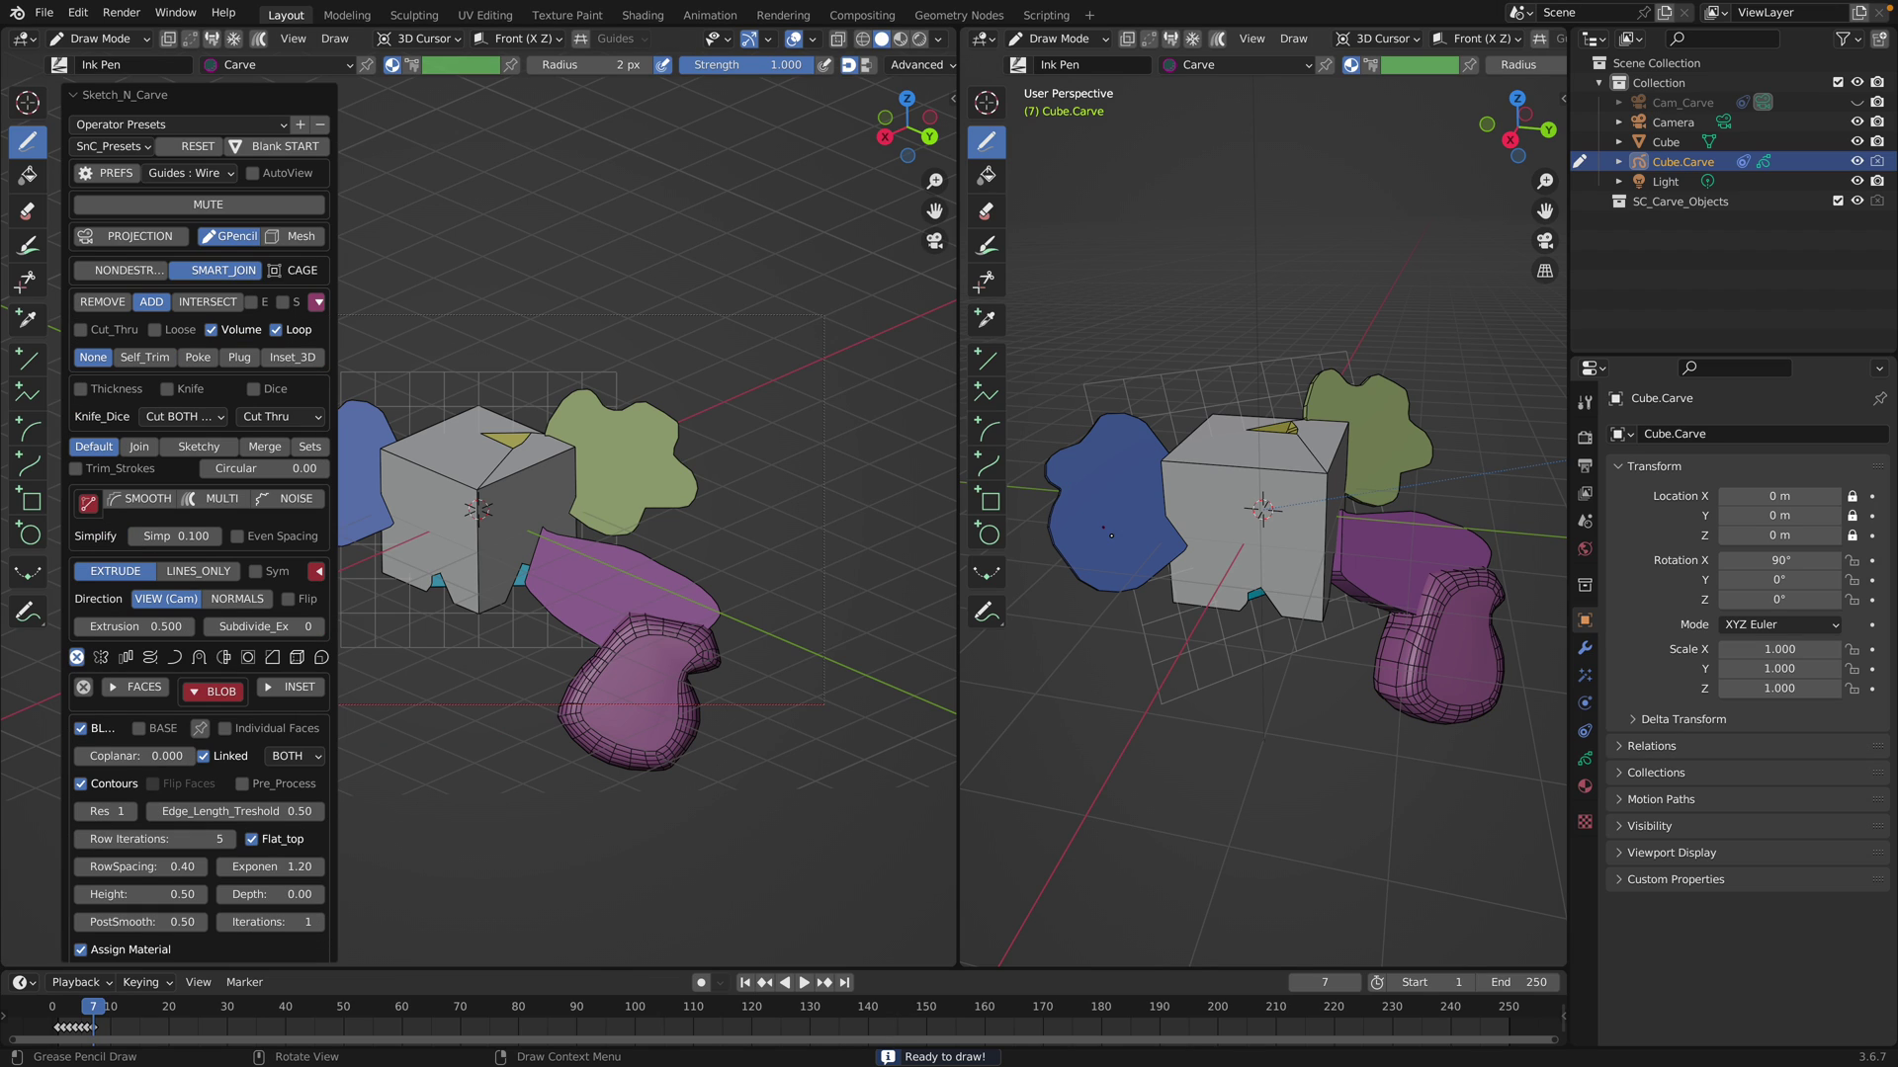
{"action": "middle_click_drag", "start_coordinate": [1393, 573], "coordinate": [1191, 439]}
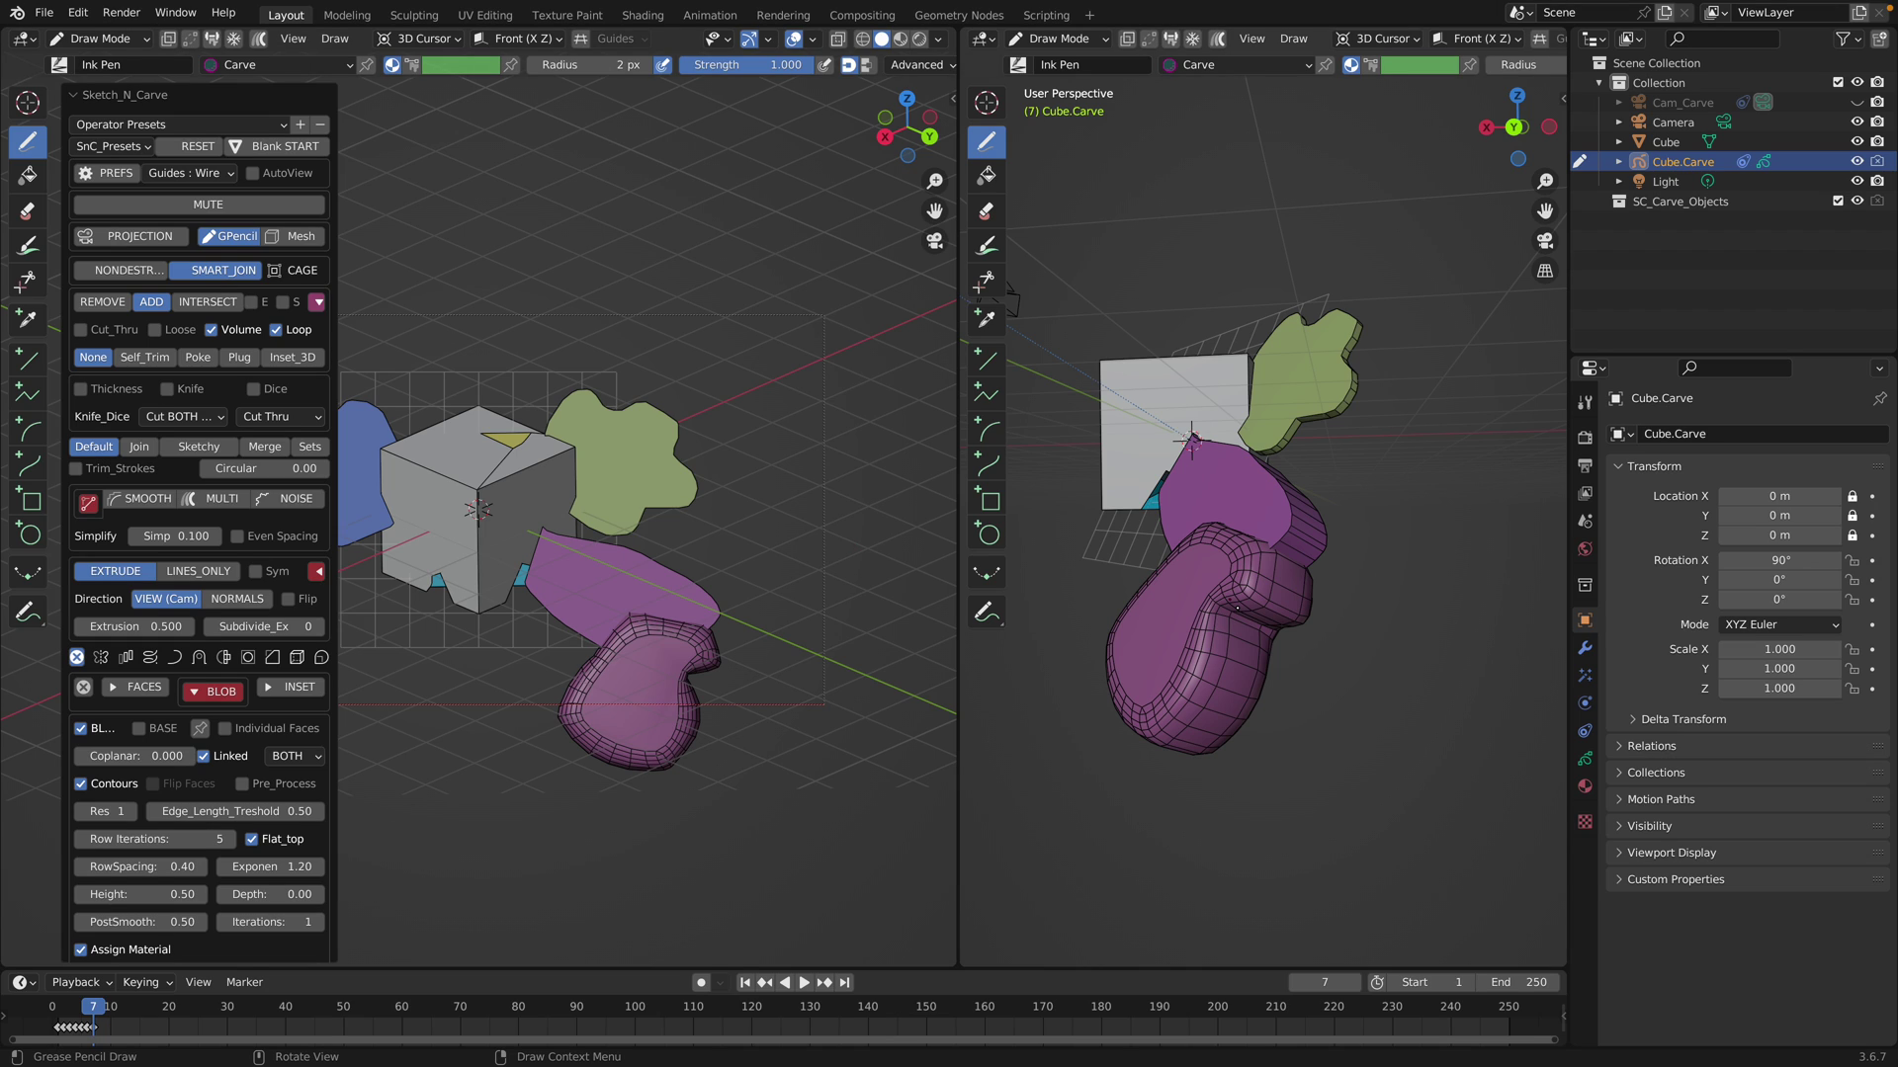
Draw a large rounded blob shape to the right of the cube, clear of the existing geometry
{"action": "mouse_move", "coordinate": [720, 464]}
{"action": "left_mouse_down"}
{"action": "mouse_move", "coordinate": [781, 410]}
{"action": "mouse_move", "coordinate": [865, 514]}
{"action": "mouse_move", "coordinate": [761, 591]}
{"action": "mouse_move", "coordinate": [736, 569]}
{"action": "left_mouse_up"}
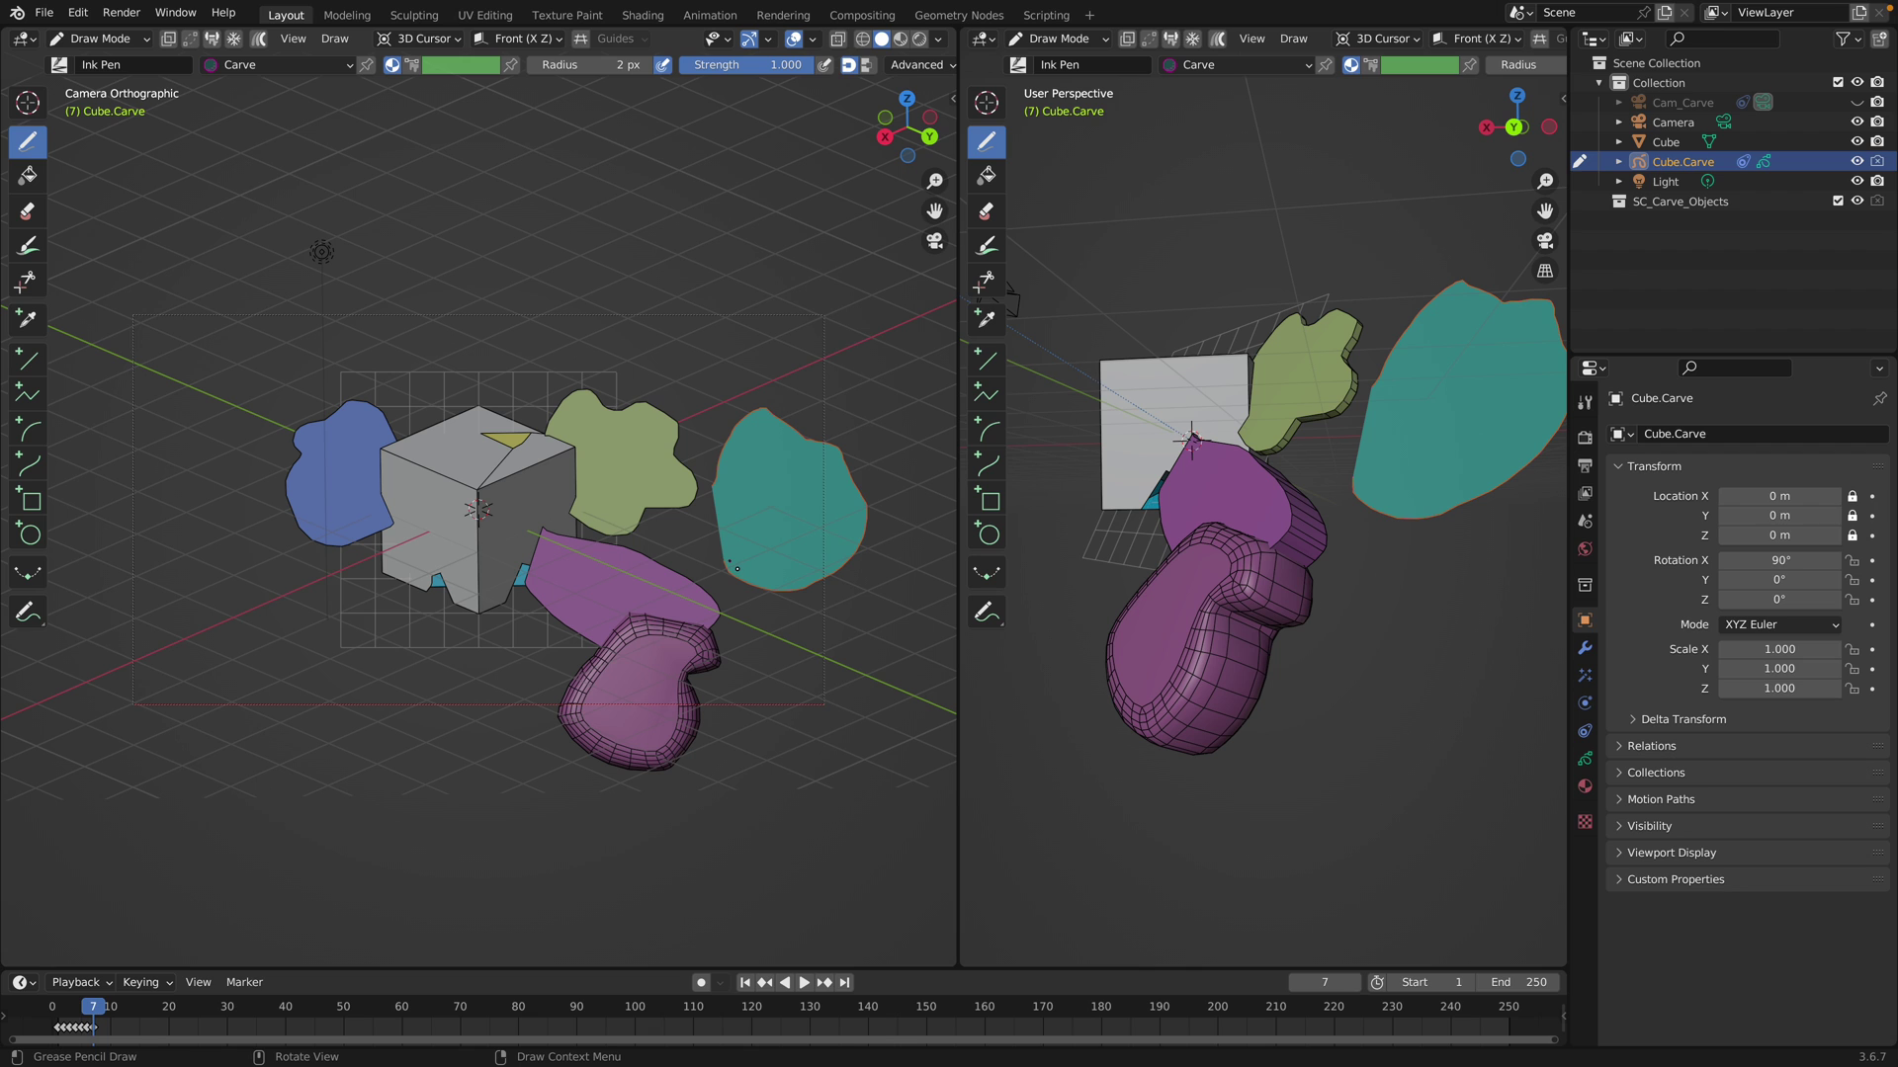
{"action": "middle_click_drag", "start_coordinate": [1383, 522], "coordinate": [1372, 475]}
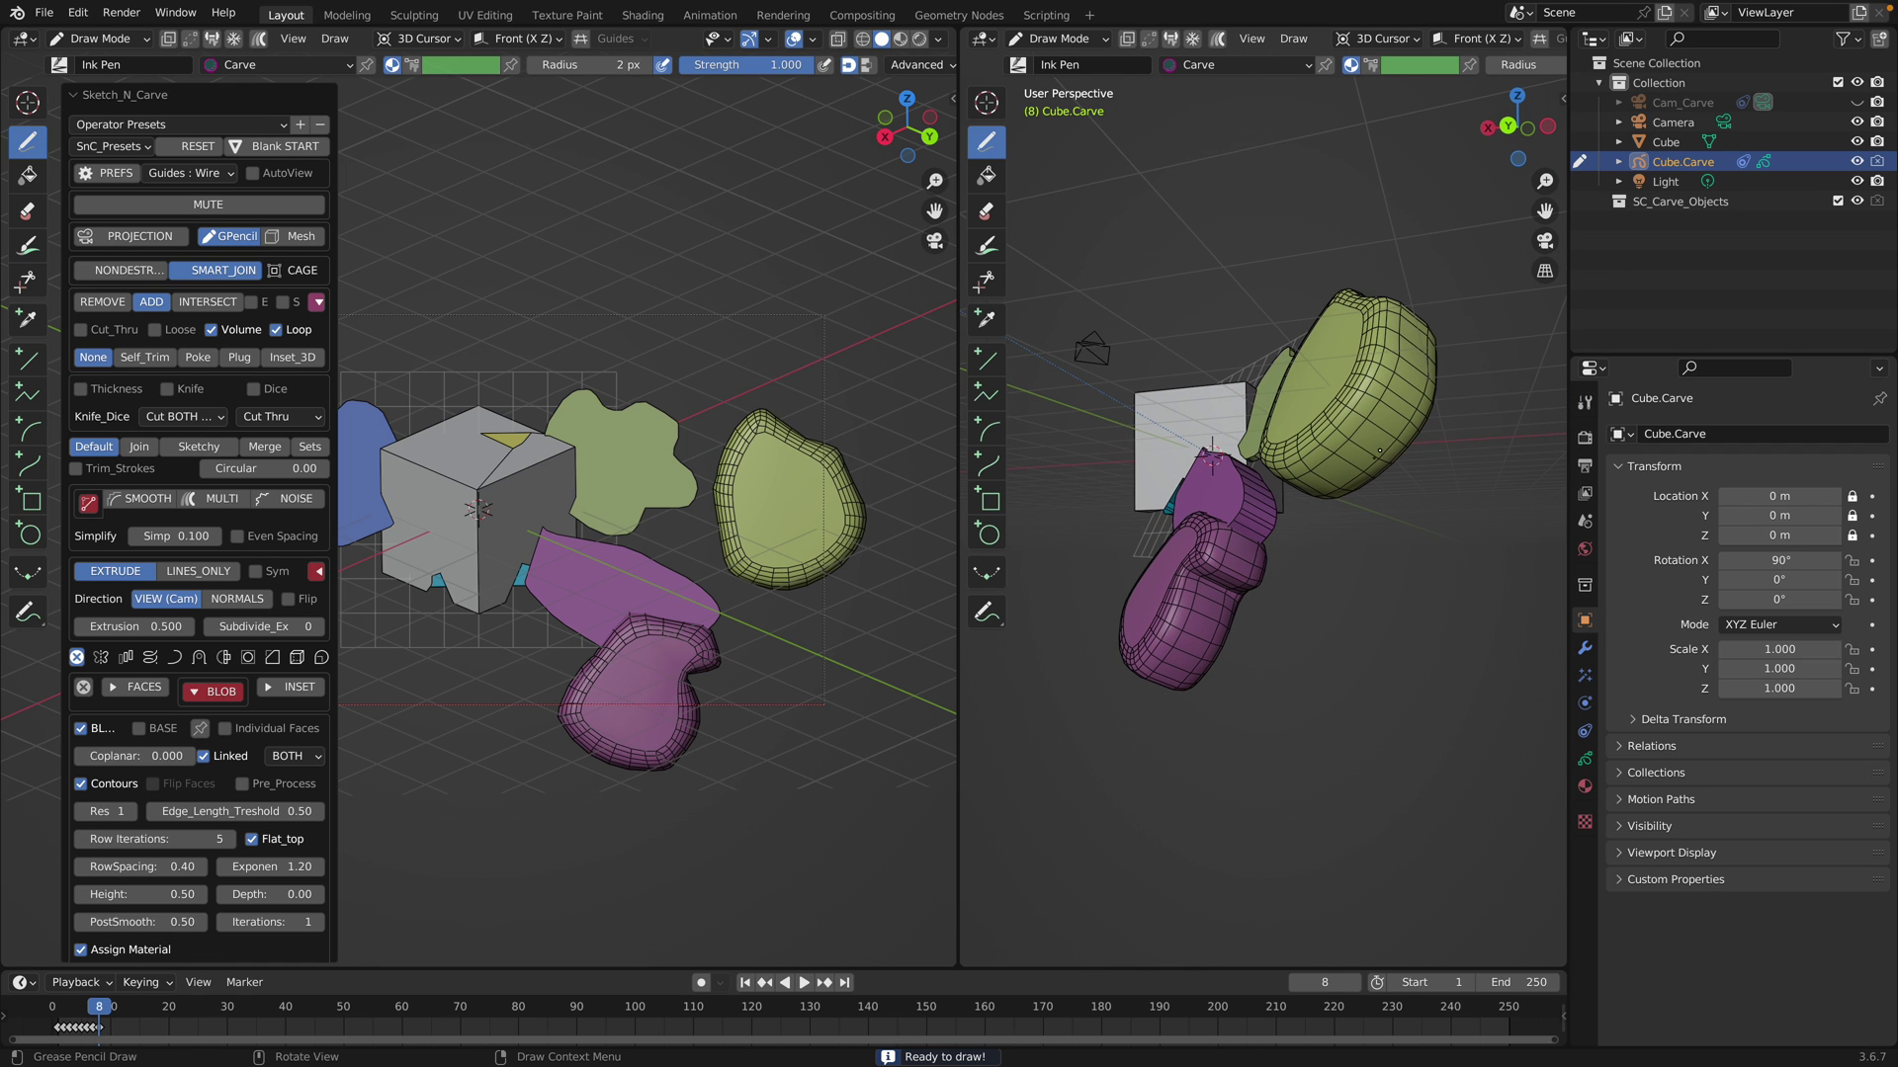
{"action": "middle_click_drag", "start_coordinate": [1372, 395], "coordinate": [1309, 512]}
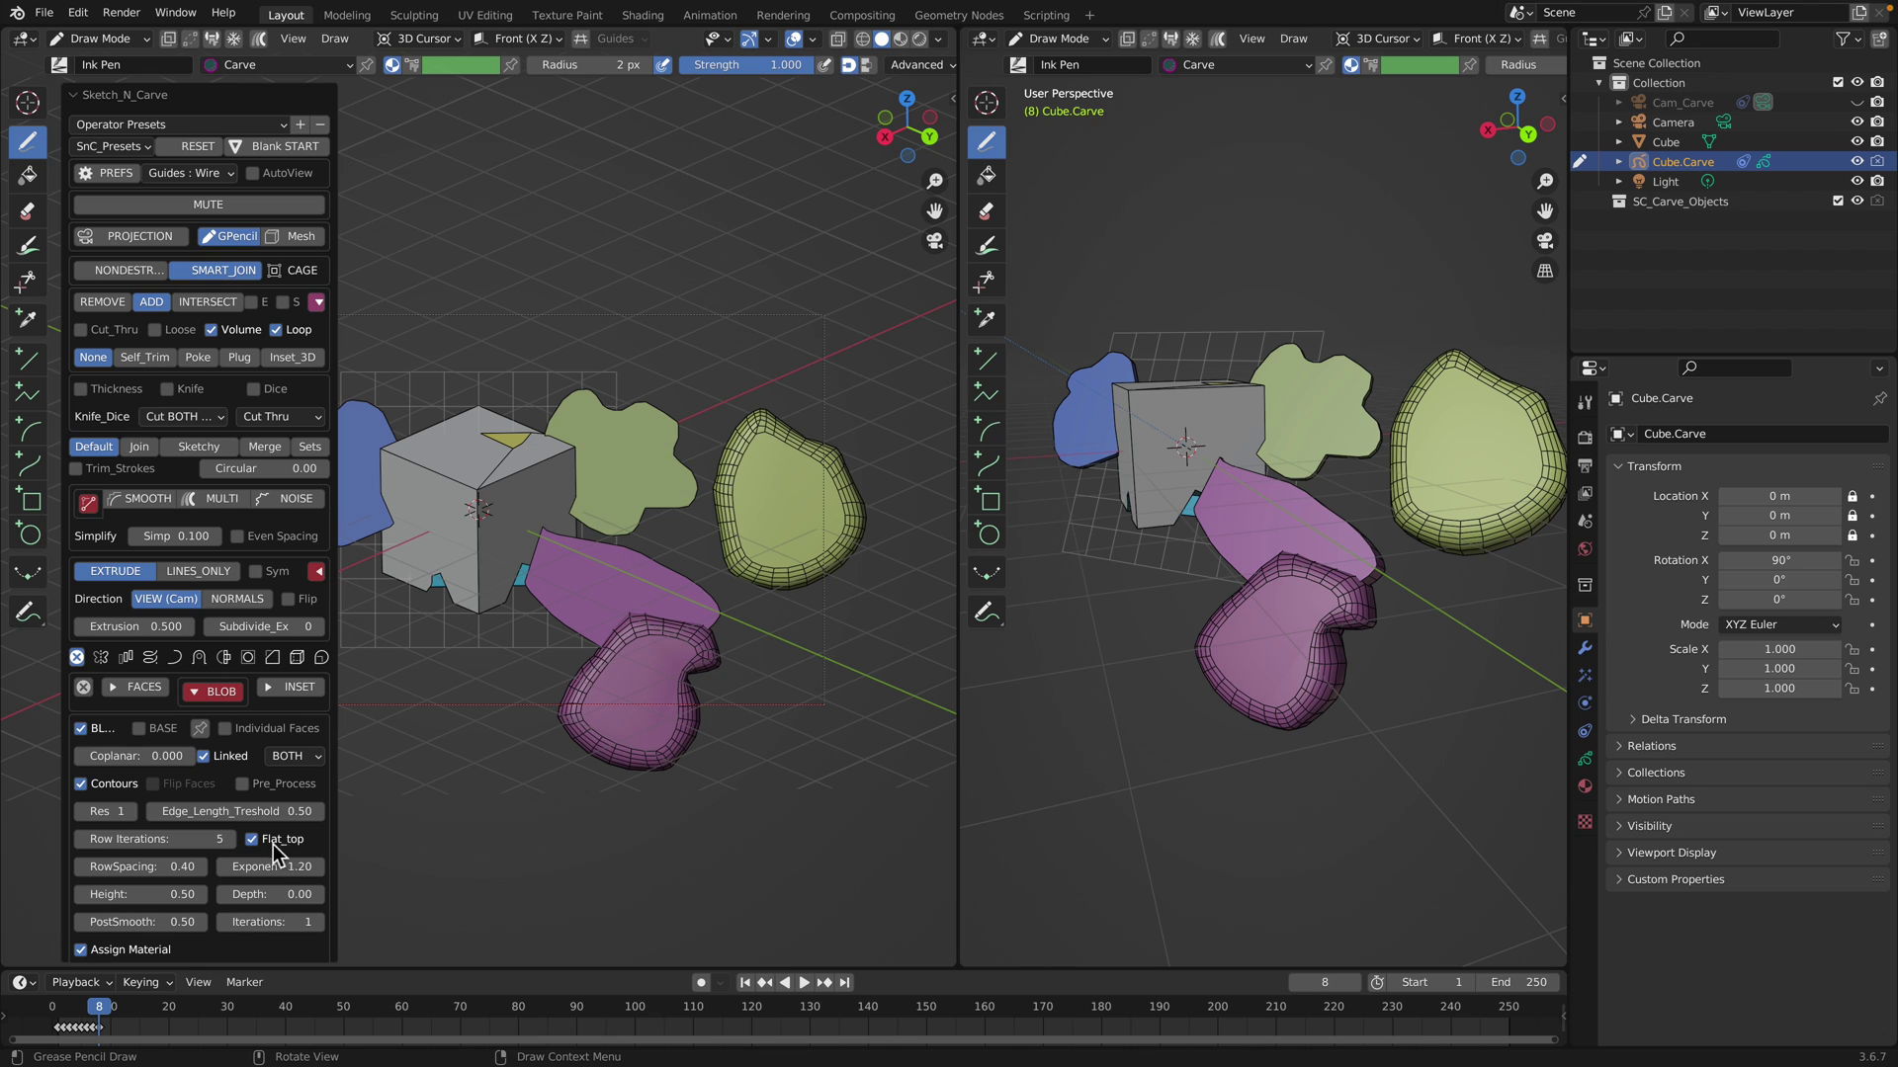
Draw two more elongated blob shapes above the cube, one directly over it and one further to the right
{"action": "mouse_move", "coordinate": [650, 388]}
{"action": "left_mouse_down"}
{"action": "mouse_move", "coordinate": [781, 247]}
{"action": "mouse_move", "coordinate": [653, 346]}
{"action": "mouse_move", "coordinate": [623, 326]}
{"action": "left_mouse_up"}
{"action": "key", "text": "KP_0"}
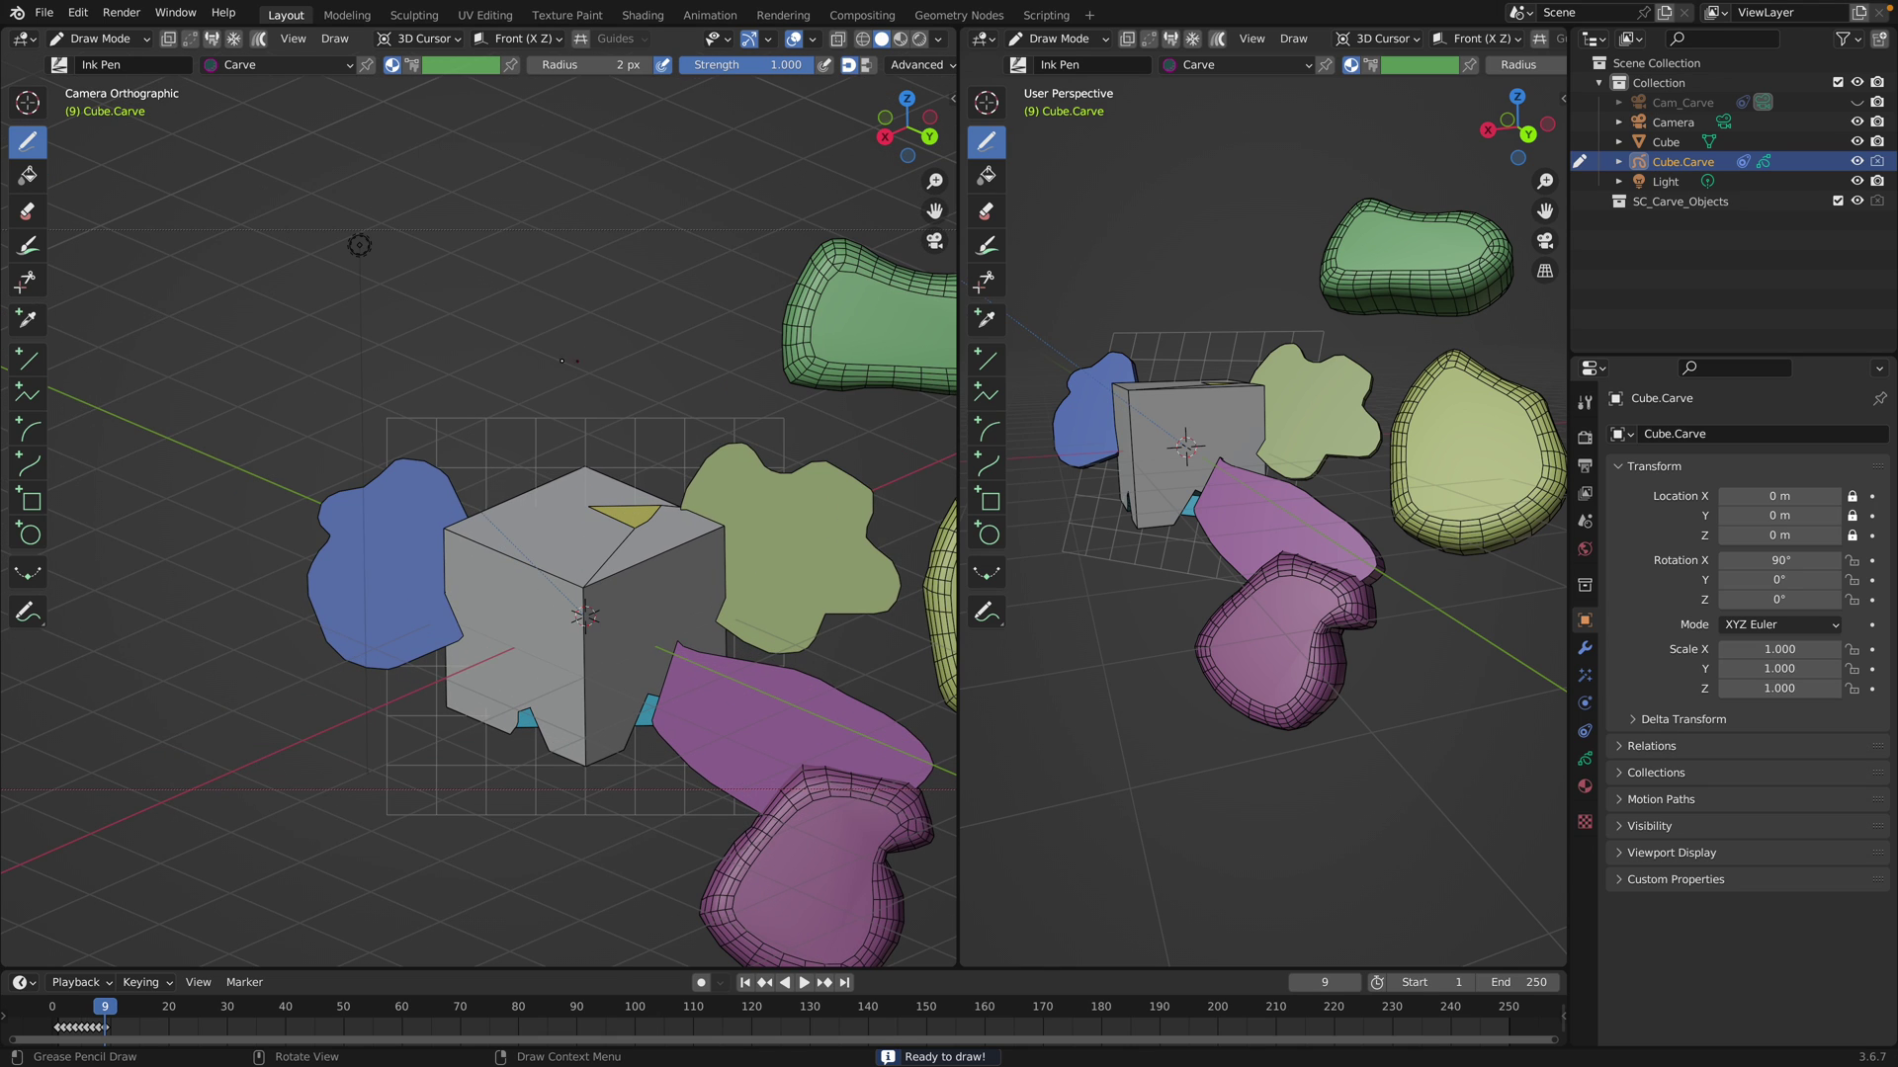
{"action": "mouse_move", "coordinate": [516, 278]}
{"action": "left_mouse_down"}
{"action": "mouse_move", "coordinate": [615, 401]}
{"action": "mouse_move", "coordinate": [659, 305]}
{"action": "left_mouse_up"}
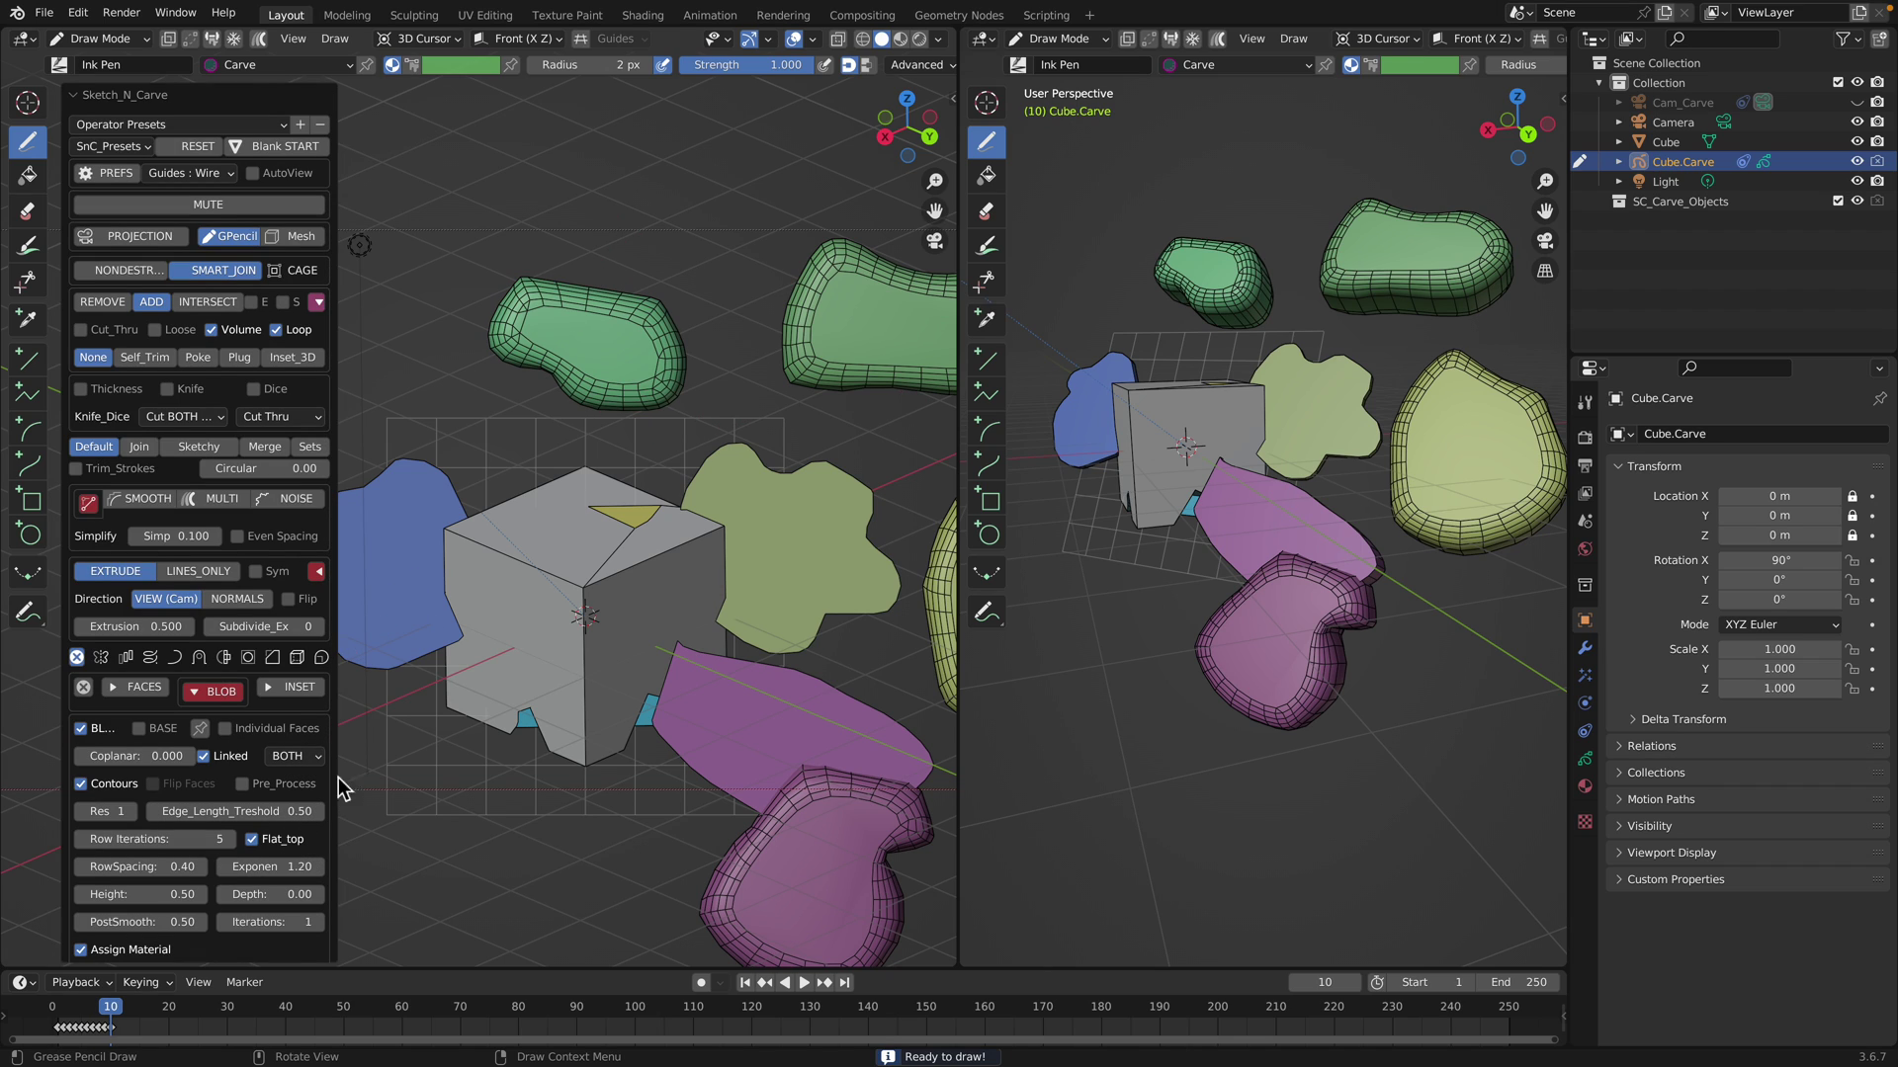
Draw three small rounded blobs around the elongated blob directly above the cube
{"action": "mouse_move", "coordinate": [469, 392]}
{"action": "left_mouse_down"}
{"action": "mouse_move", "coordinate": [496, 413]}
{"action": "mouse_move", "coordinate": [471, 394]}
{"action": "left_mouse_up"}
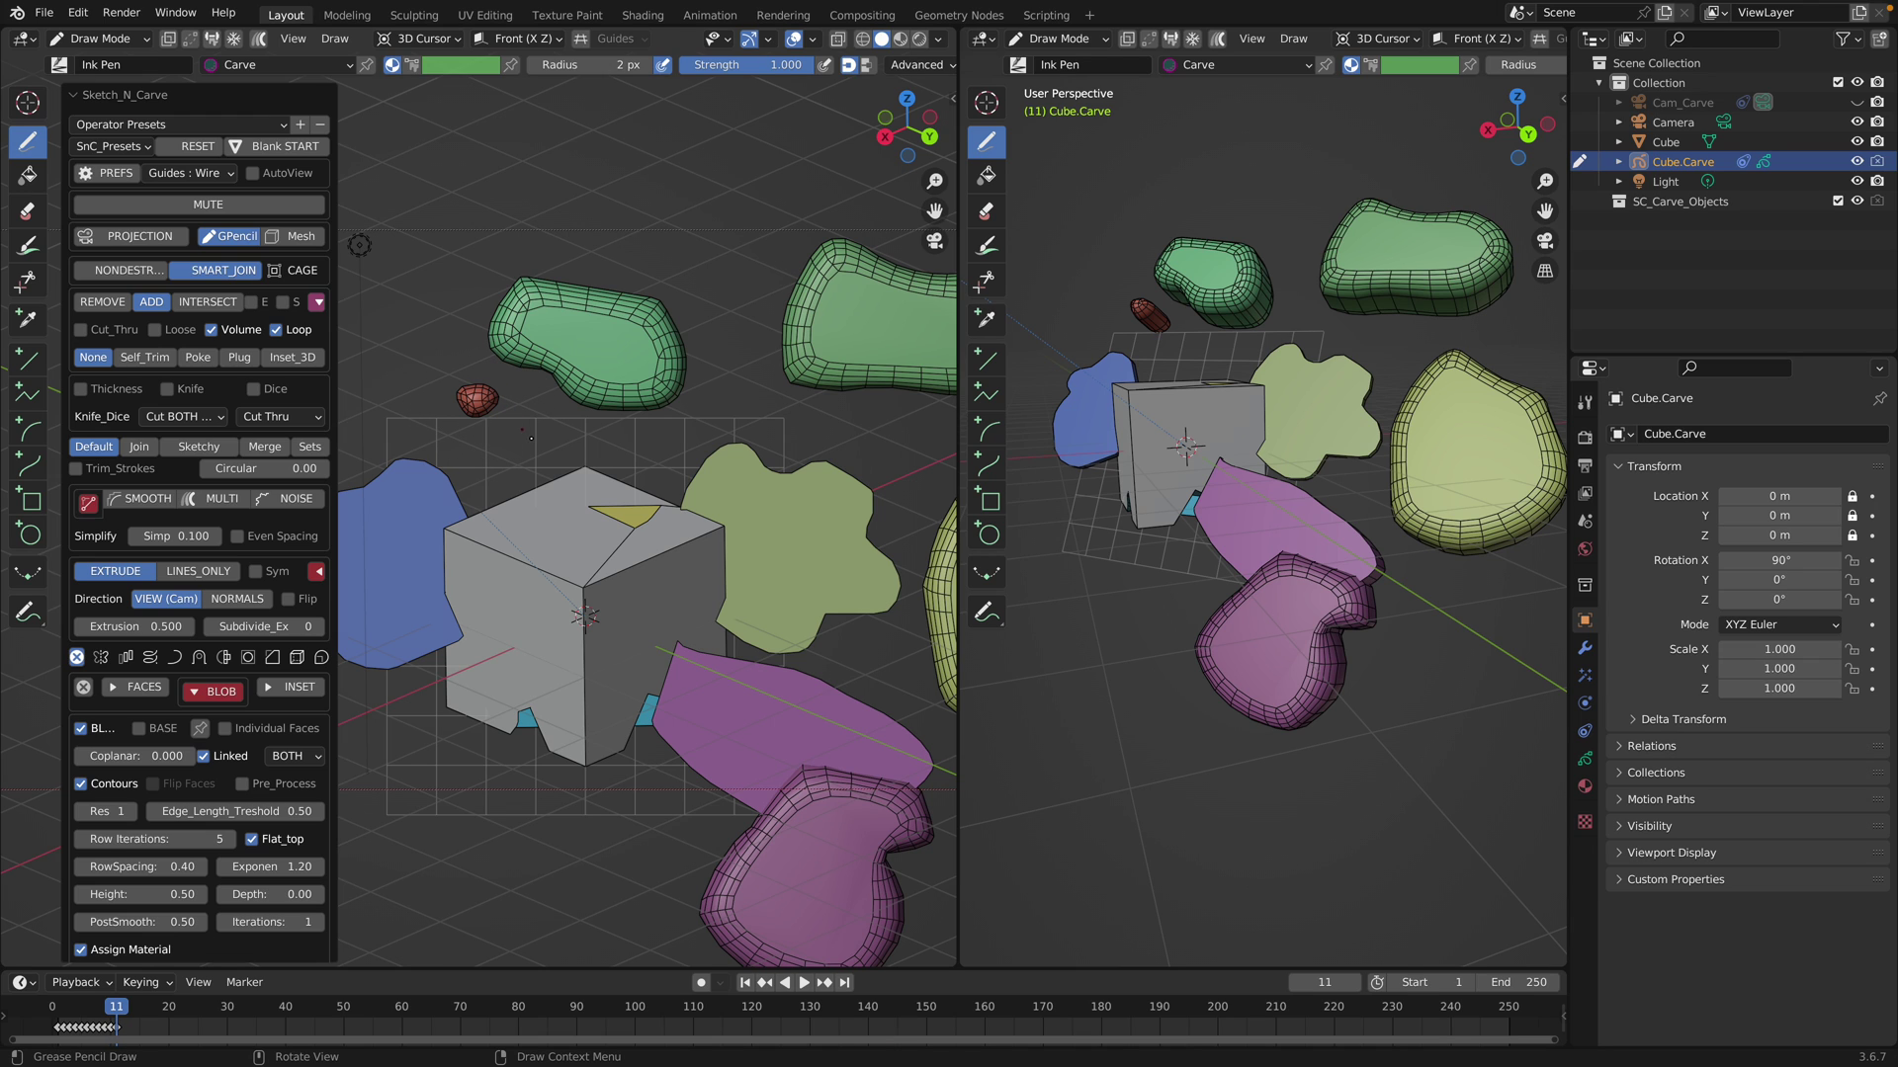
{"action": "mouse_move", "coordinate": [622, 237]}
{"action": "left_mouse_down"}
{"action": "mouse_move", "coordinate": [656, 204]}
{"action": "mouse_move", "coordinate": [622, 235]}
{"action": "mouse_move", "coordinate": [769, 279]}
{"action": "mouse_move", "coordinate": [727, 231]}
{"action": "left_mouse_up"}
Set the most recent small blob's height to 0.44 and its extrusion to 0.118
{"action": "mouse_move", "coordinate": [1183, 359]}
{"action": "middle_mouse_down"}
{"action": "mouse_move", "coordinate": [1237, 318]}
{"action": "mouse_move", "coordinate": [1203, 344]}
{"action": "middle_mouse_up"}
{"action": "scroll", "coordinate": [1202, 345], "scroll_direction": "up", "scroll_amount": 2}
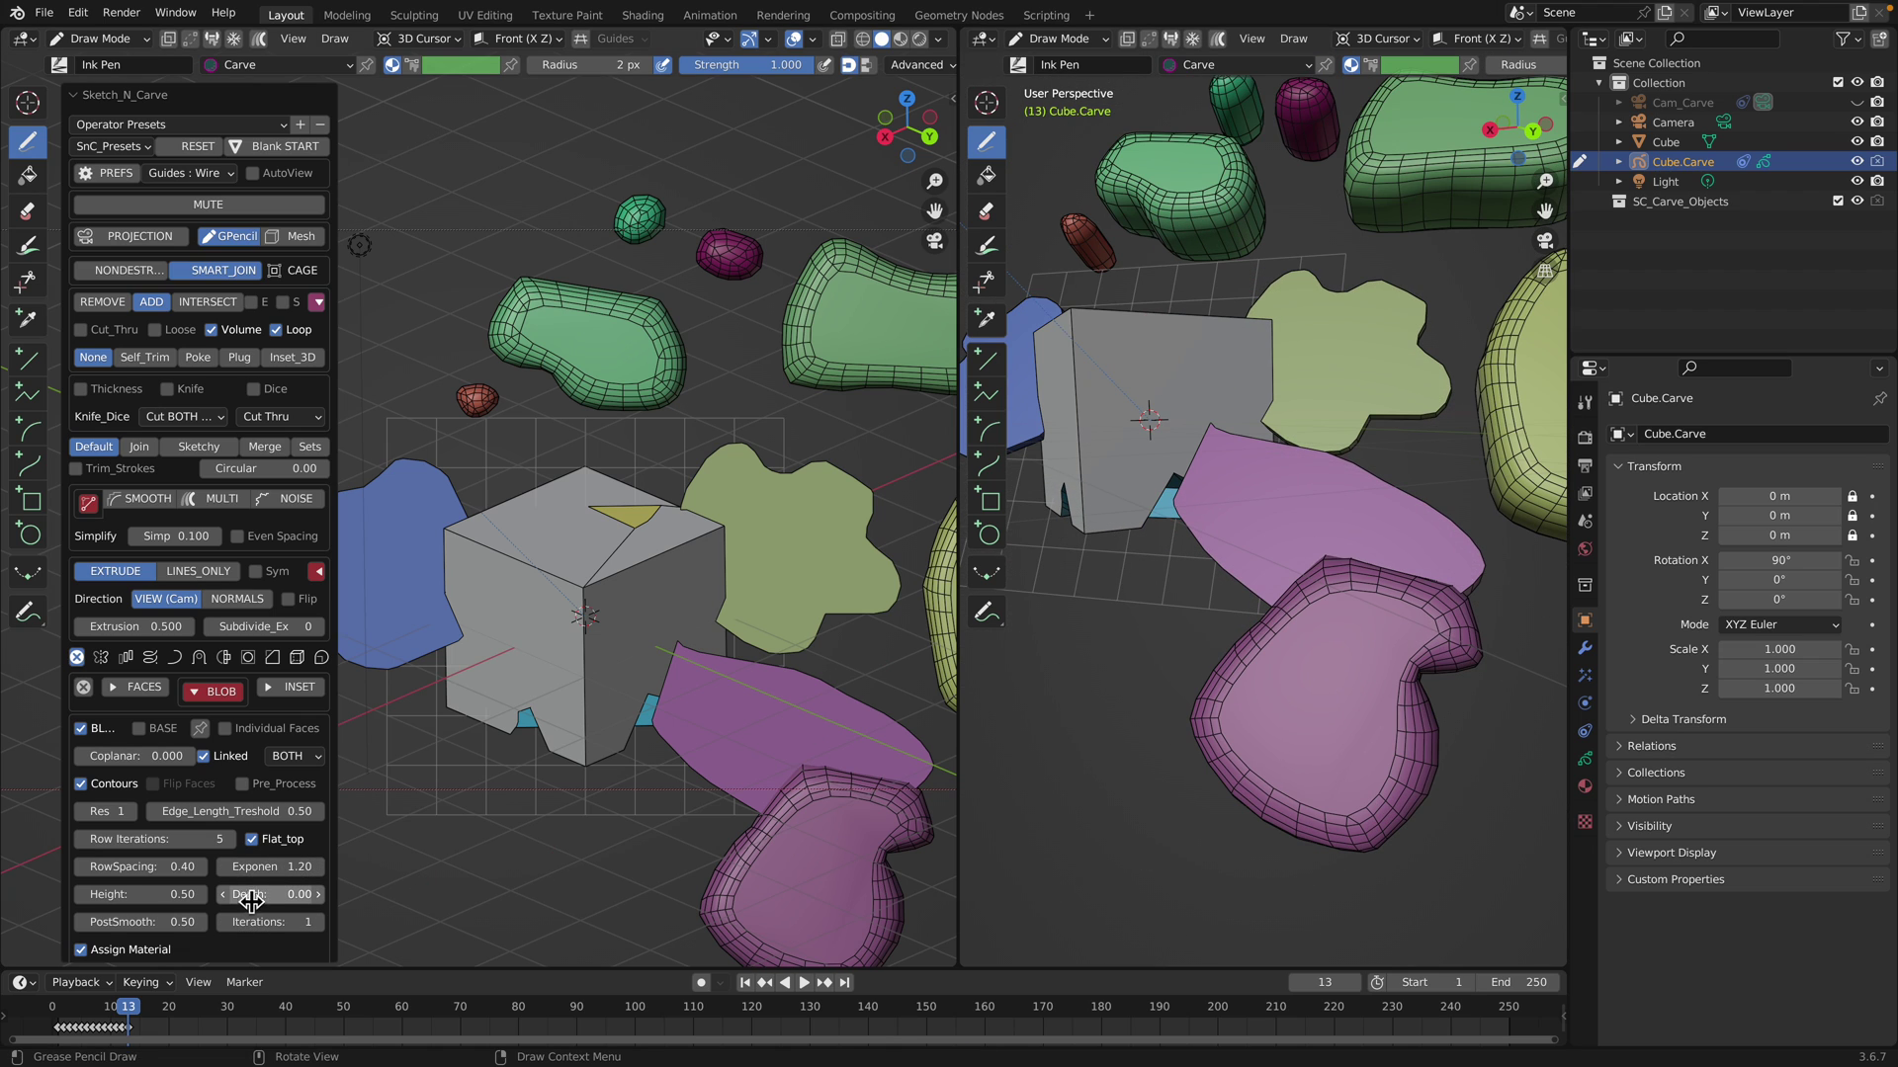
{"action": "left_click_drag", "start_coordinate": [166, 907], "coordinate": [162, 907]}
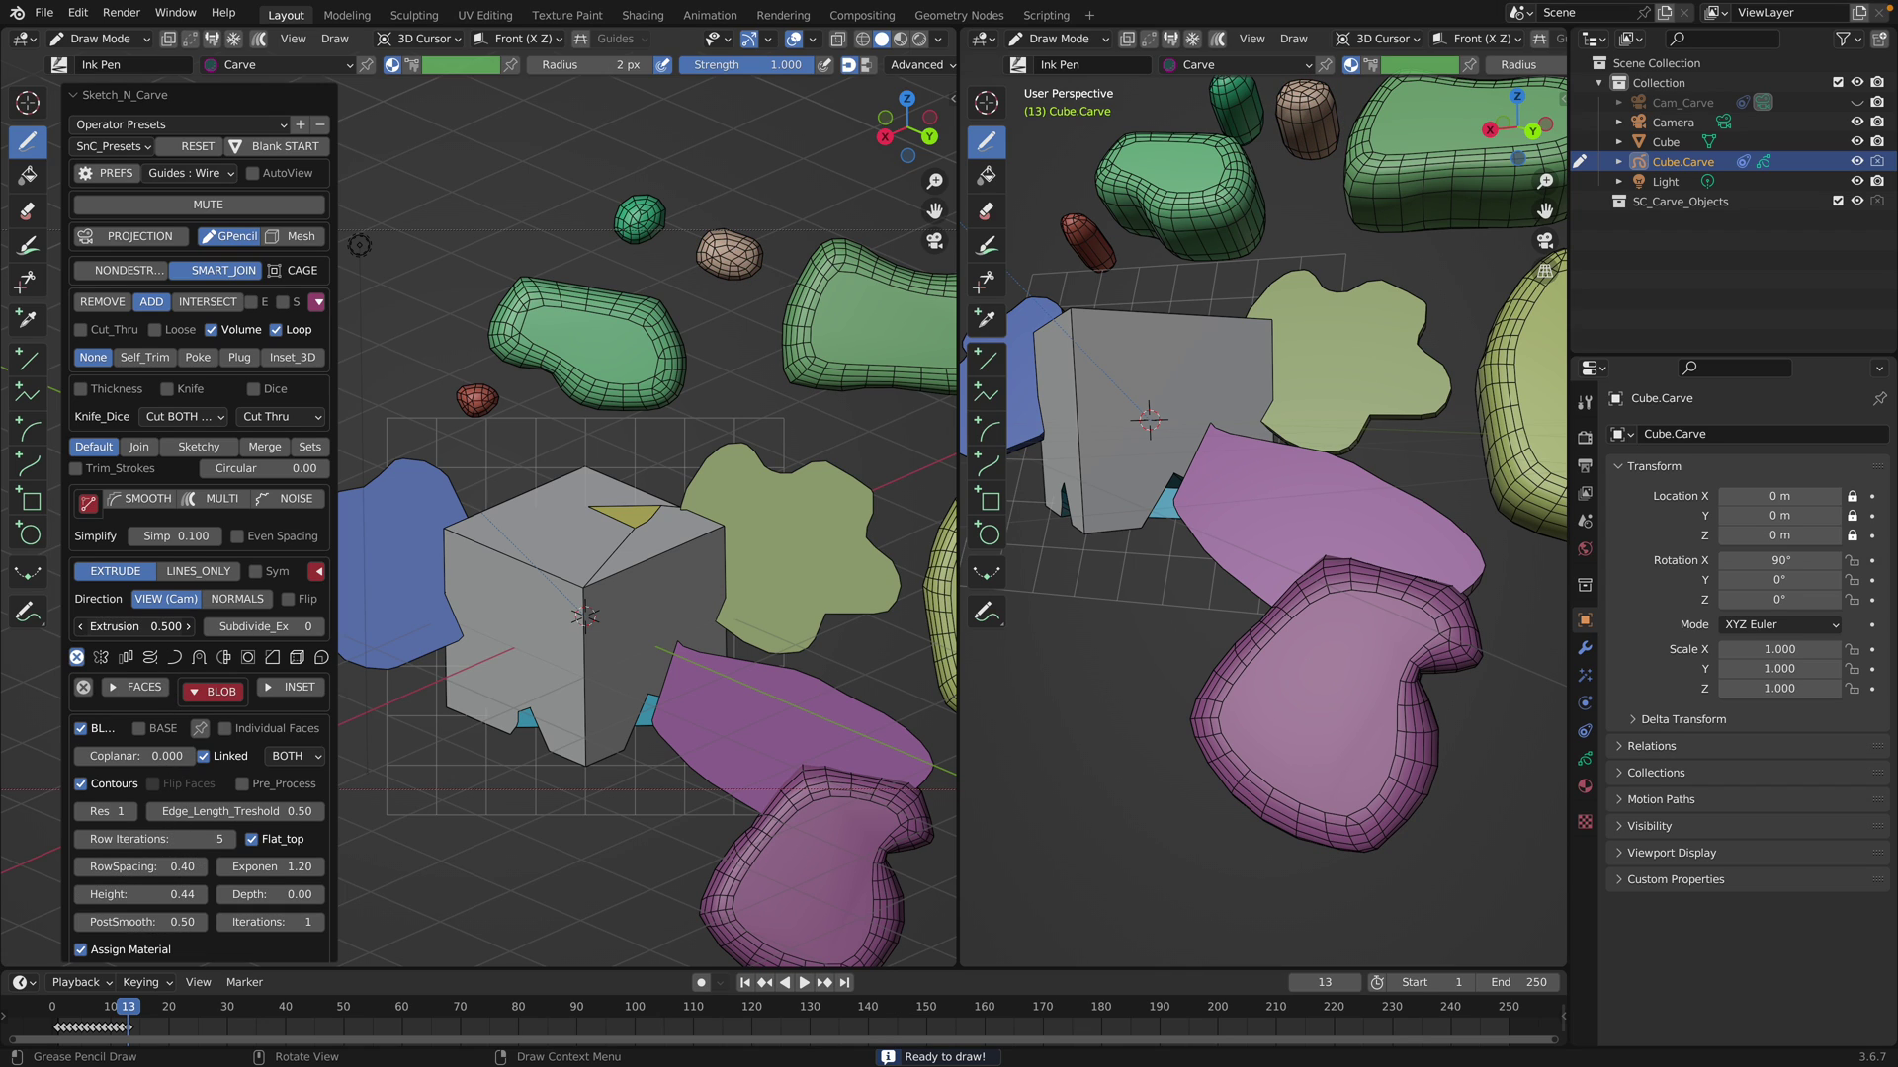
{"action": "left_click_drag", "start_coordinate": [124, 627], "coordinate": [5, 636]}
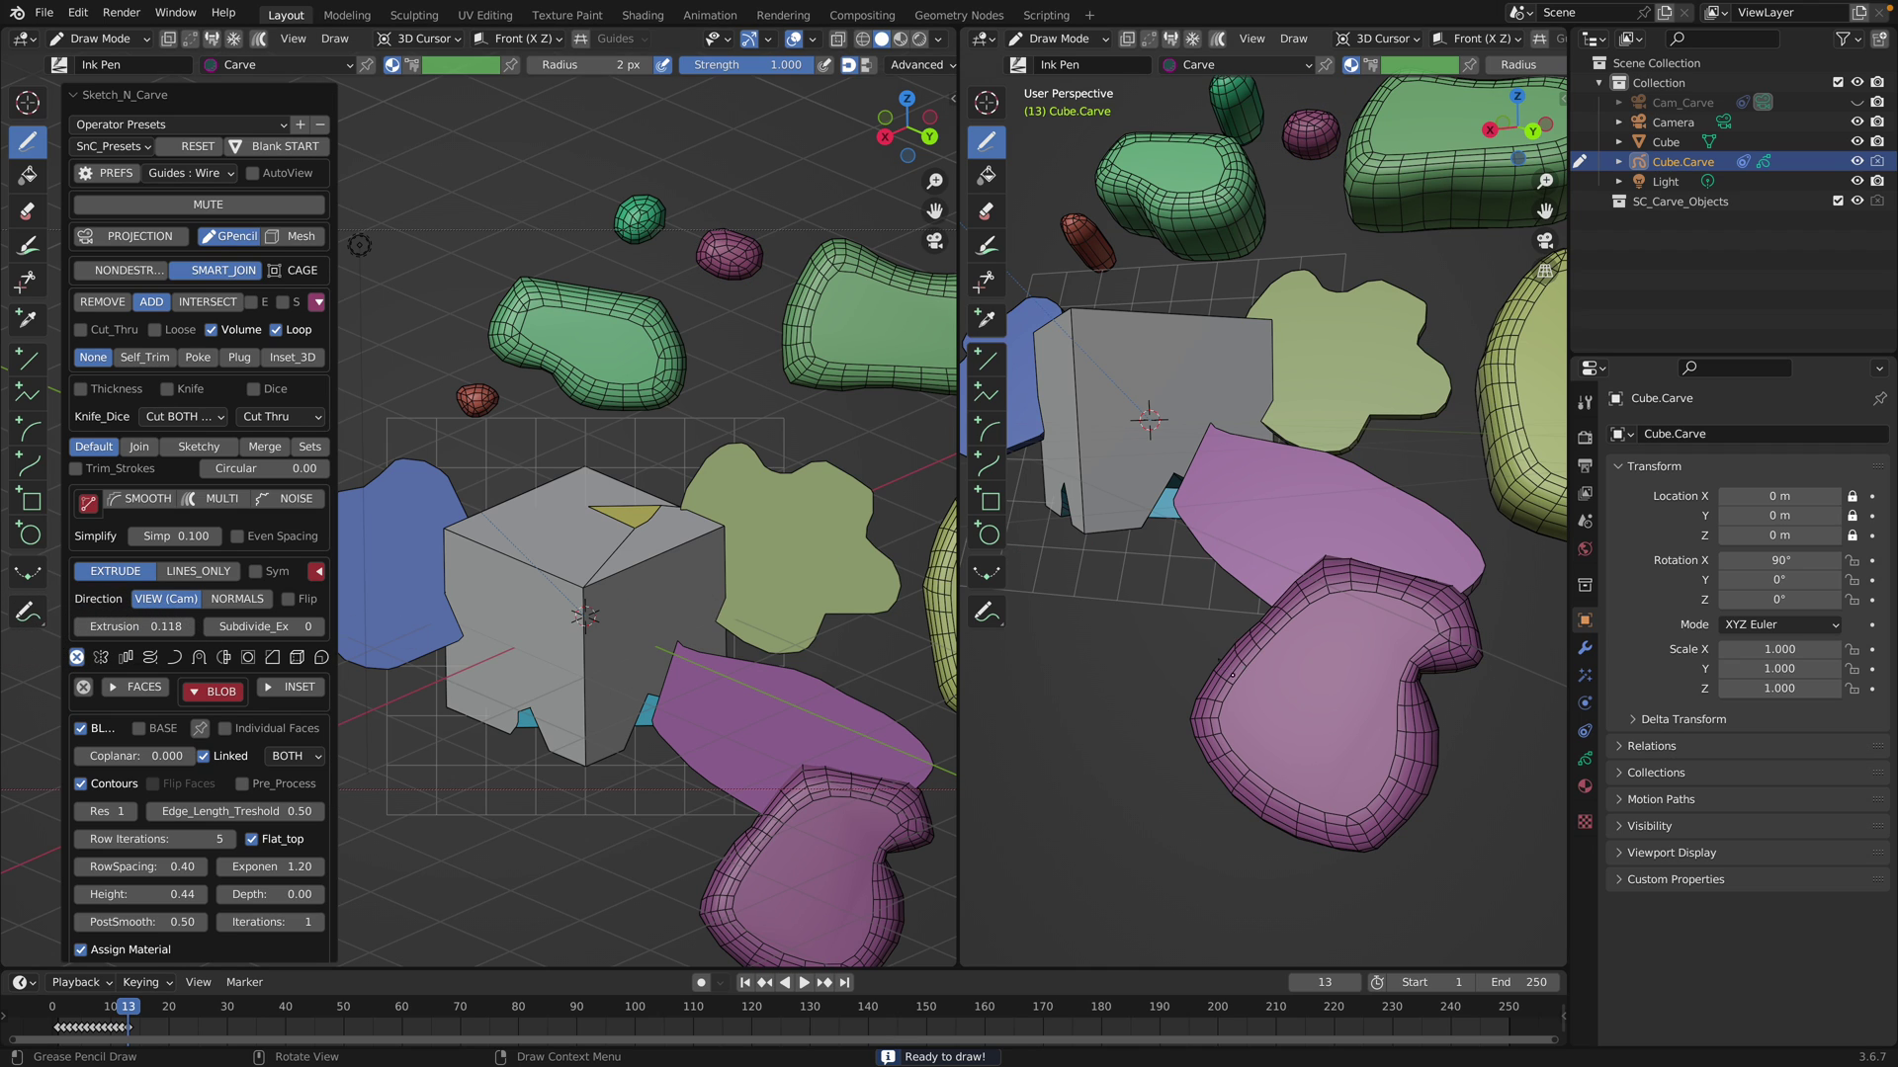
Draw a rounded blob below the cube and an elongated blob above and to the left of it
{"action": "mouse_move", "coordinate": [1043, 684]}
{"action": "left_mouse_down"}
{"action": "mouse_move", "coordinate": [993, 737]}
{"action": "mouse_move", "coordinate": [1156, 795]}
{"action": "mouse_move", "coordinate": [1142, 705]}
{"action": "left_mouse_up"}
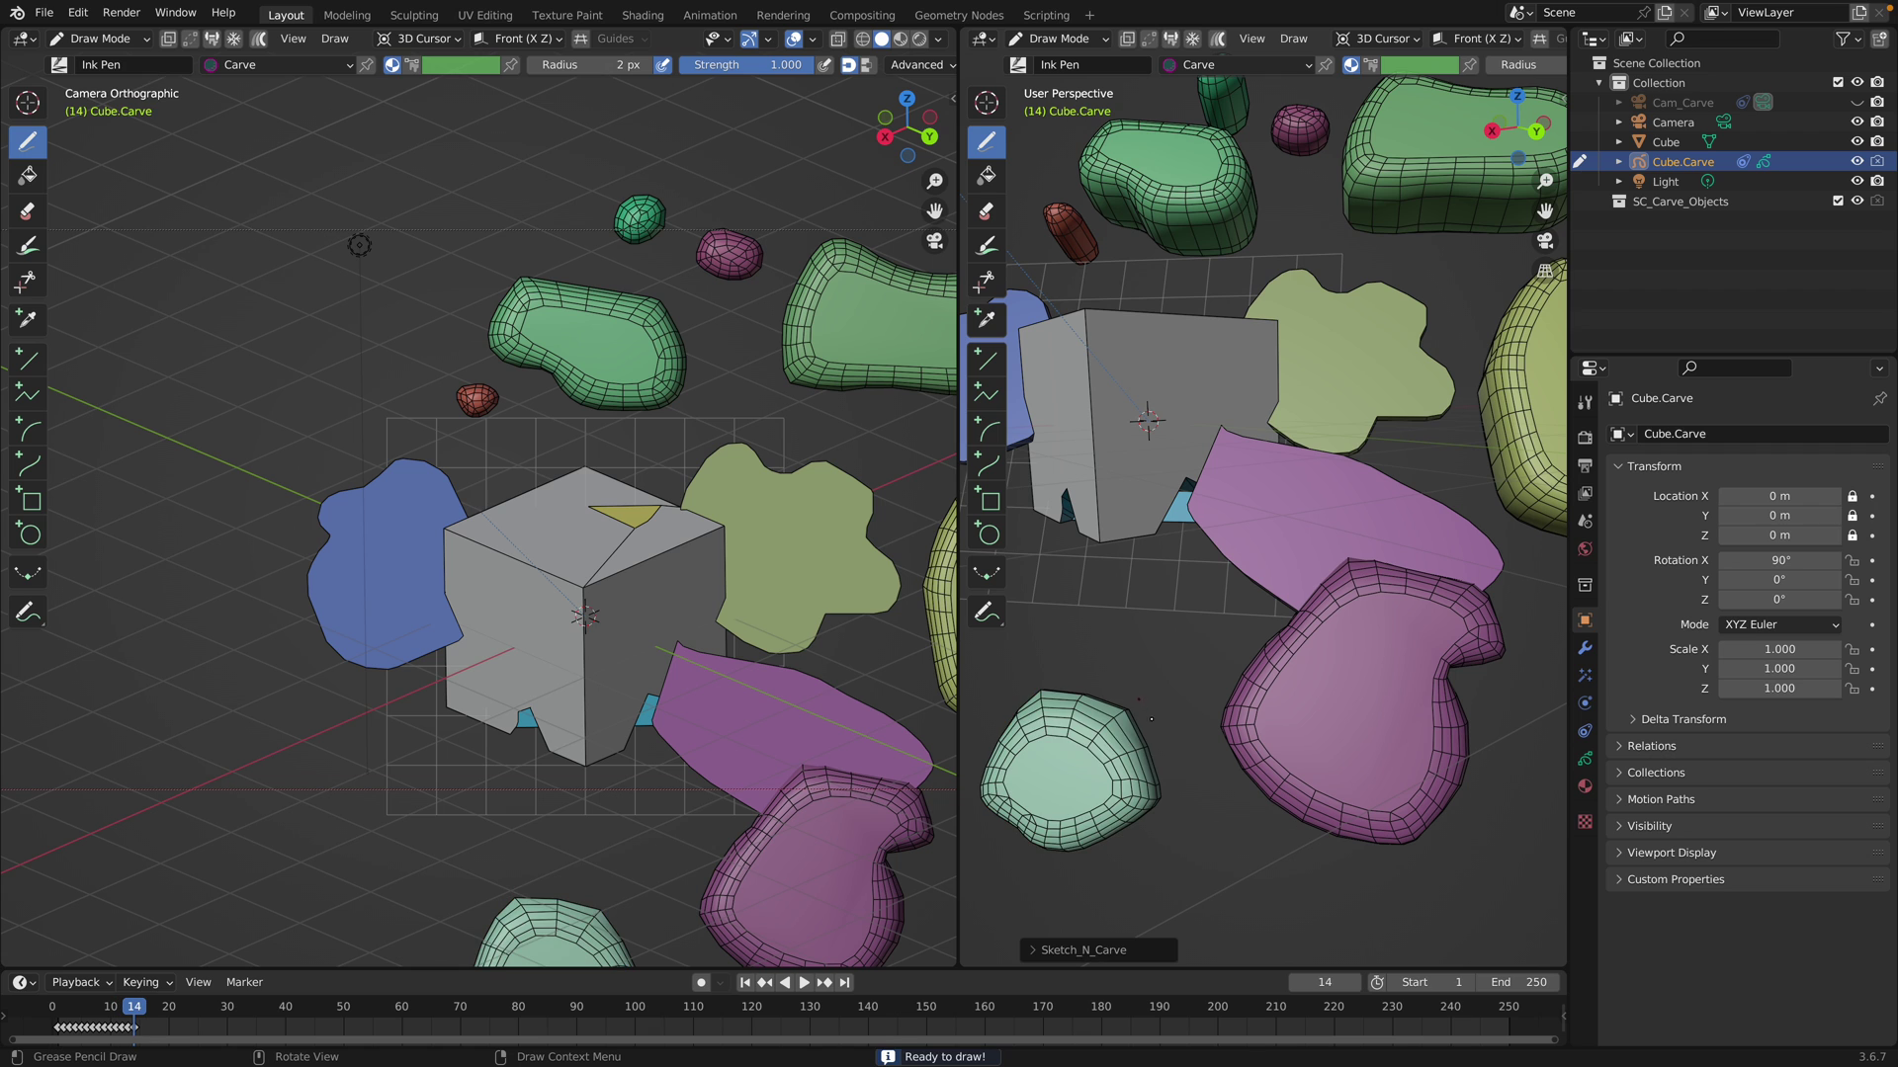
{"action": "mouse_move", "coordinate": [263, 414]}
{"action": "left_mouse_down"}
{"action": "mouse_move", "coordinate": [290, 310]}
{"action": "mouse_move", "coordinate": [317, 424]}
{"action": "mouse_move", "coordinate": [281, 423]}
{"action": "left_mouse_up"}
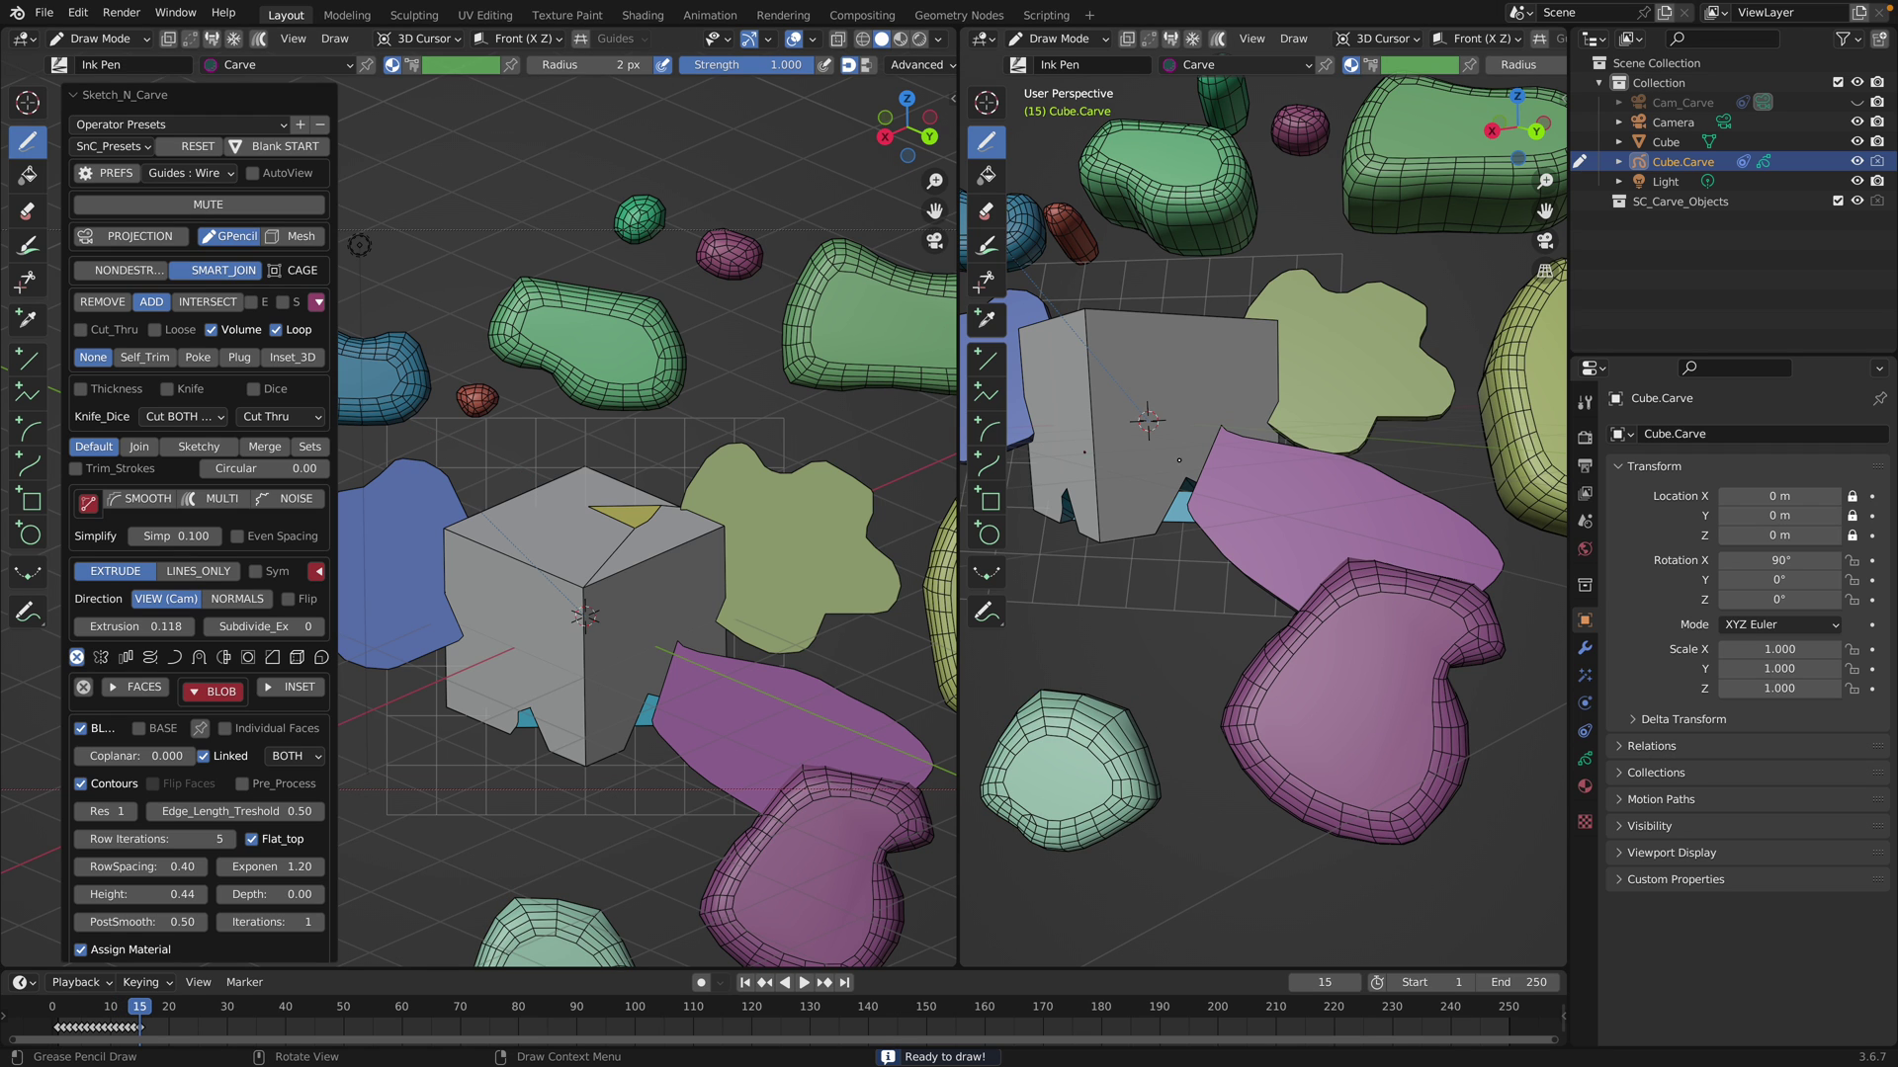
{"action": "scroll", "coordinate": [1355, 515], "scroll_direction": "down", "scroll_amount": 2}
{"action": "mouse_move", "coordinate": [1355, 515]}
{"action": "middle_mouse_down"}
{"action": "mouse_move", "coordinate": [1379, 682]}
{"action": "mouse_move", "coordinate": [1417, 542]}
{"action": "middle_mouse_up"}
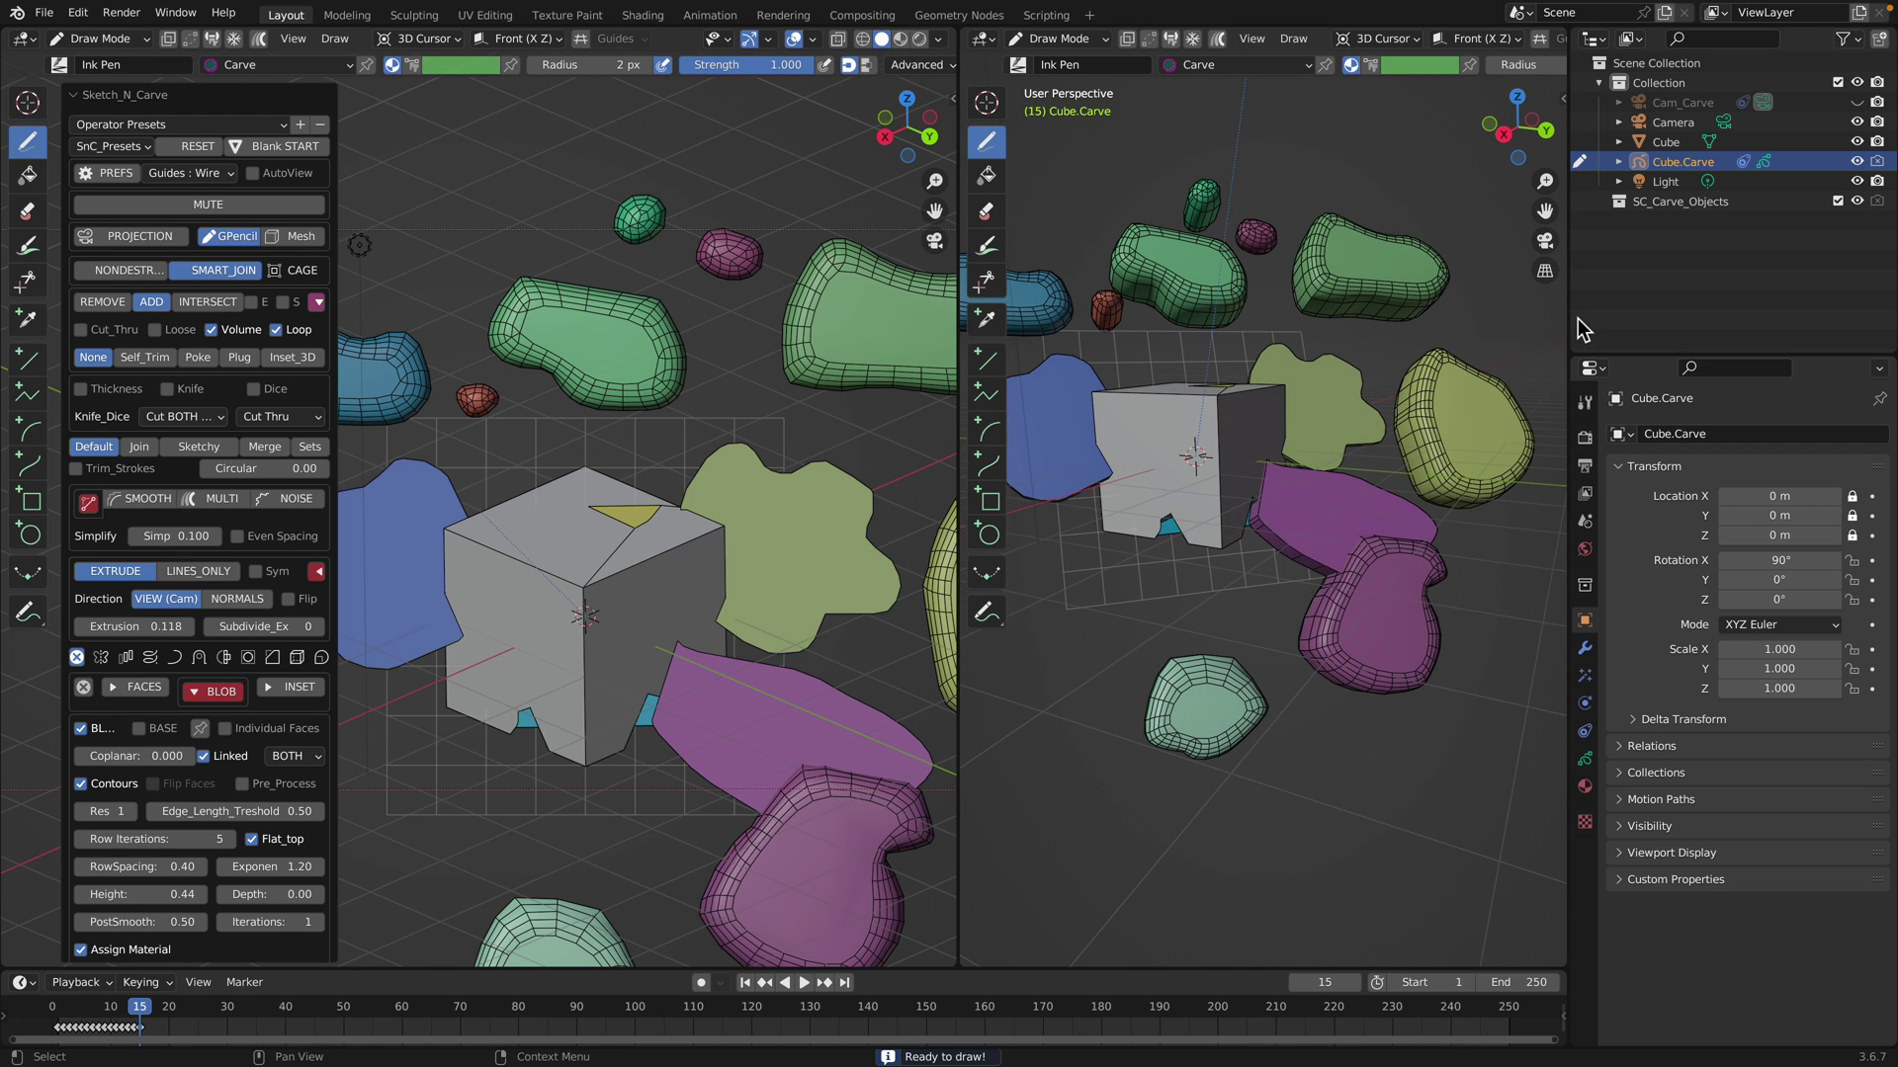
Narrow the outliner and properties area, and widen the drawing viewport relative to the second 3D viewport
{"action": "left_click_drag", "start_coordinate": [1580, 310], "coordinate": [1770, 316]}
{"action": "middle_click_drag", "start_coordinate": [1197, 397], "coordinate": [1020, 343]}
{"action": "left_click_drag", "start_coordinate": [965, 340], "coordinate": [1225, 350]}
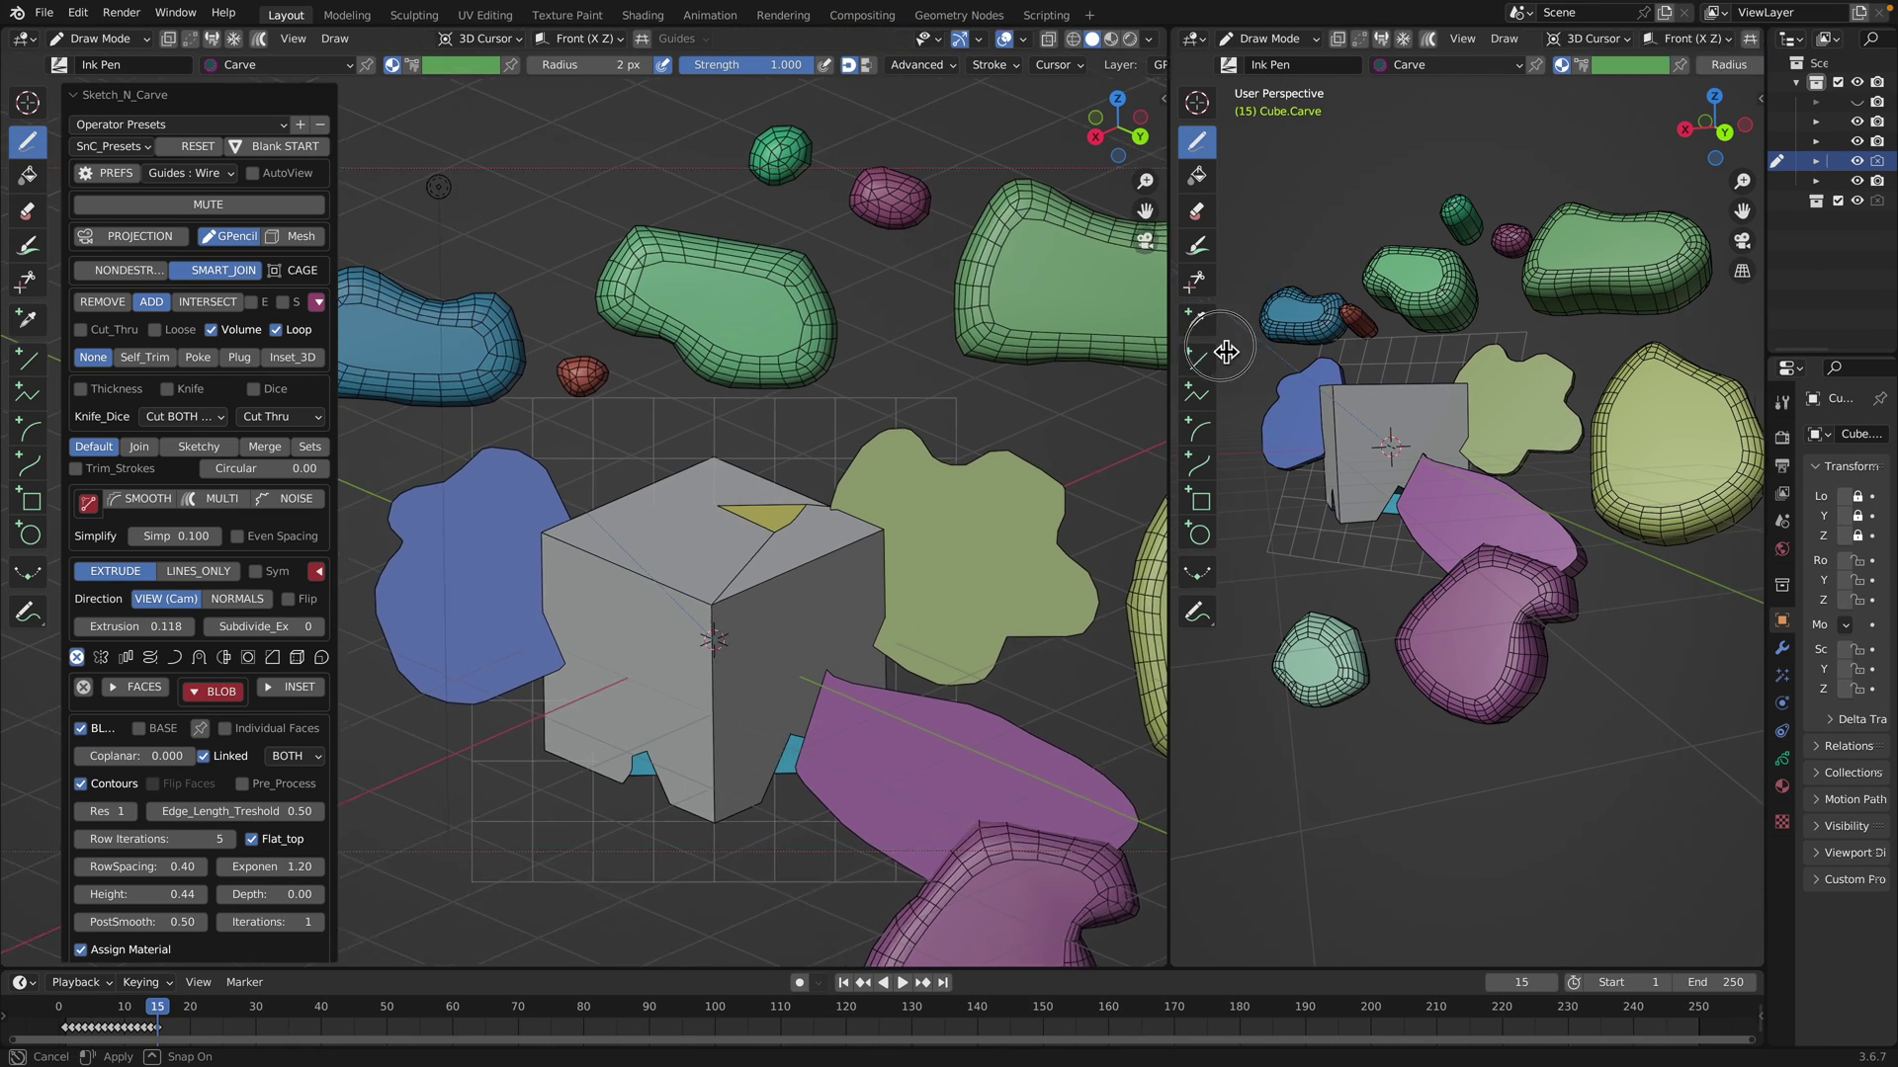
Draw three large blobs around the existing group: left of the cube, above at the far right, and right of the yellow blob
{"action": "scroll", "coordinate": [850, 514], "scroll_direction": "down", "scroll_amount": 4}
{"action": "mouse_move", "coordinate": [808, 544]}
{"action": "middle_mouse_down"}
{"action": "mouse_move", "coordinate": [603, 495]}
{"action": "mouse_move", "coordinate": [671, 476]}
{"action": "middle_mouse_up"}
{"action": "middle_click_drag", "start_coordinate": [328, 487], "coordinate": [413, 513]}
{"action": "mouse_move", "coordinate": [414, 513]}
{"action": "left_mouse_down"}
{"action": "mouse_move", "coordinate": [341, 643]}
{"action": "mouse_move", "coordinate": [415, 516]}
{"action": "left_mouse_up"}
{"action": "mouse_move", "coordinate": [894, 241]}
{"action": "left_mouse_down"}
{"action": "mouse_move", "coordinate": [1012, 357]}
{"action": "mouse_move", "coordinate": [993, 356]}
{"action": "left_mouse_up"}
{"action": "middle_click_drag", "start_coordinate": [682, 474], "coordinate": [569, 566]}
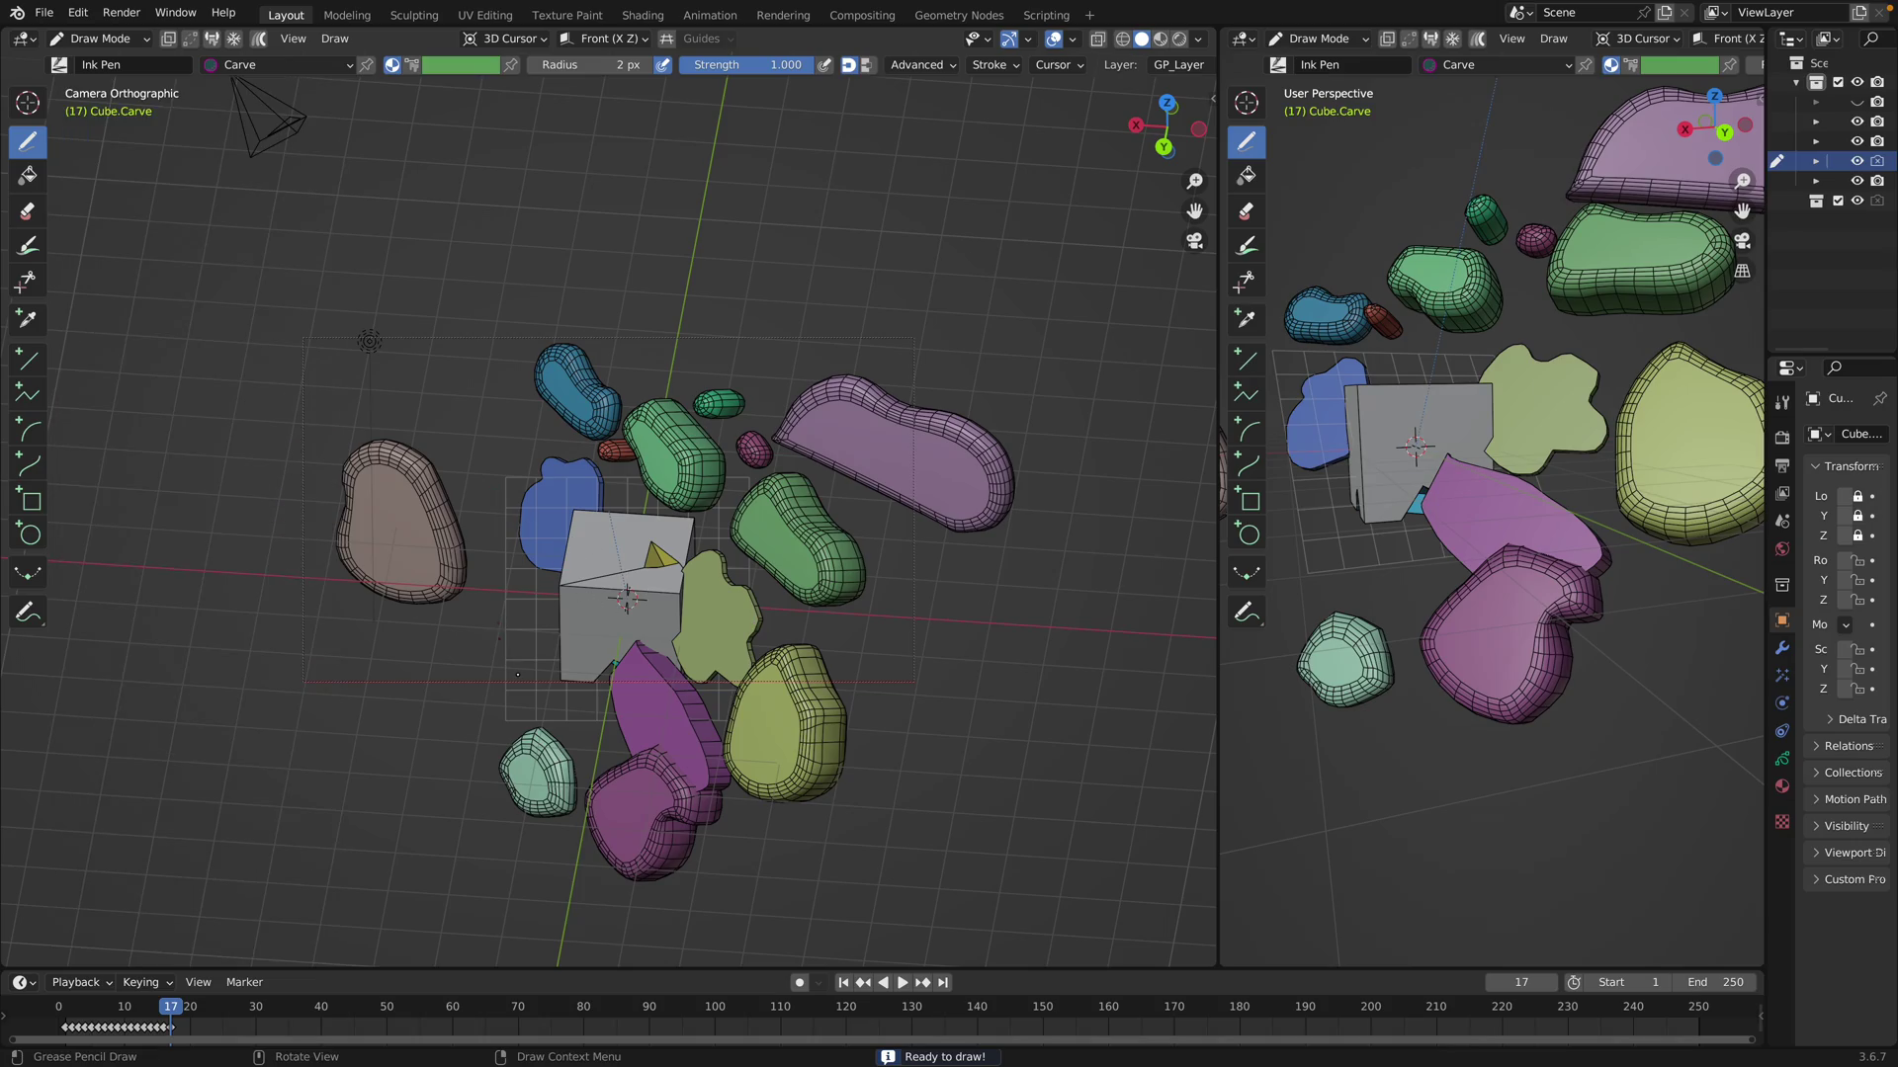
{"action": "middle_click_drag", "start_coordinate": [369, 341], "coordinate": [480, 353]}
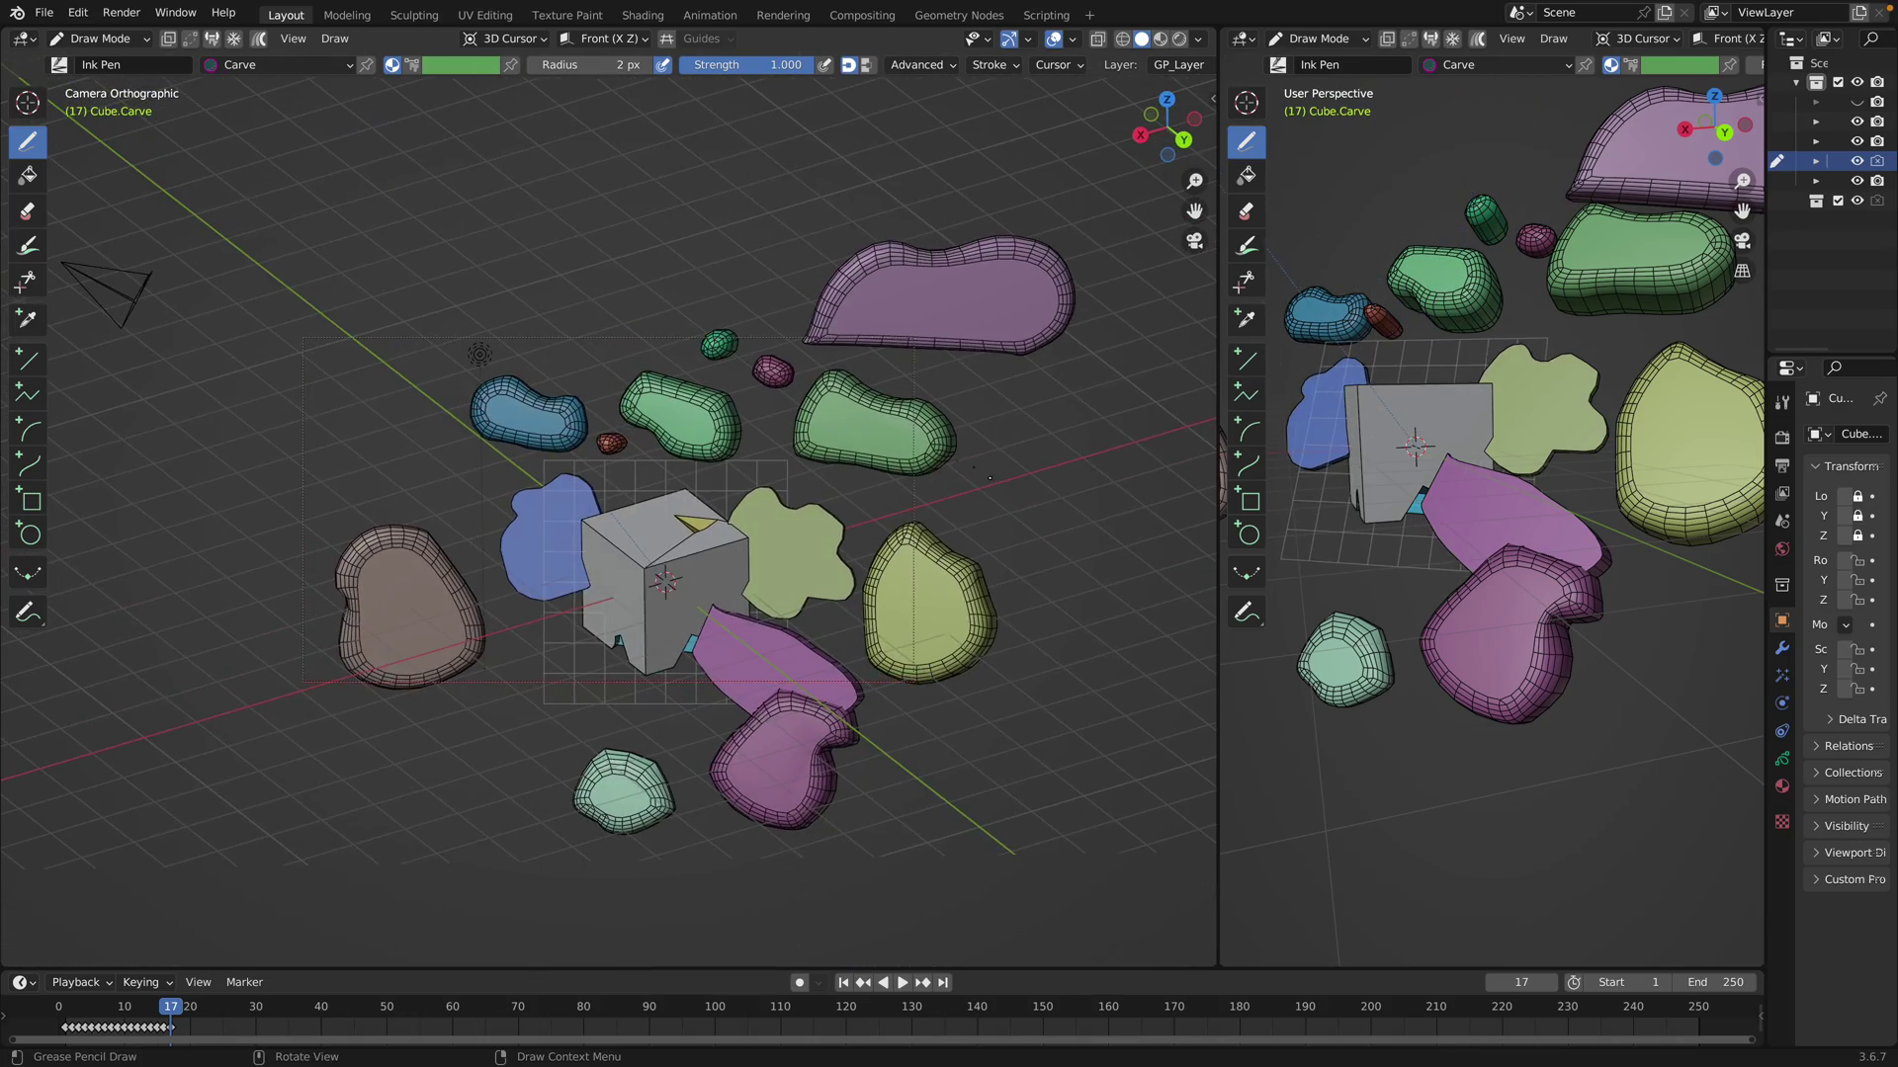
{"action": "mouse_move", "coordinate": [989, 478]}
{"action": "left_mouse_down"}
{"action": "mouse_move", "coordinate": [1144, 479]}
{"action": "mouse_move", "coordinate": [983, 534]}
{"action": "mouse_move", "coordinate": [989, 482]}
{"action": "left_mouse_up"}
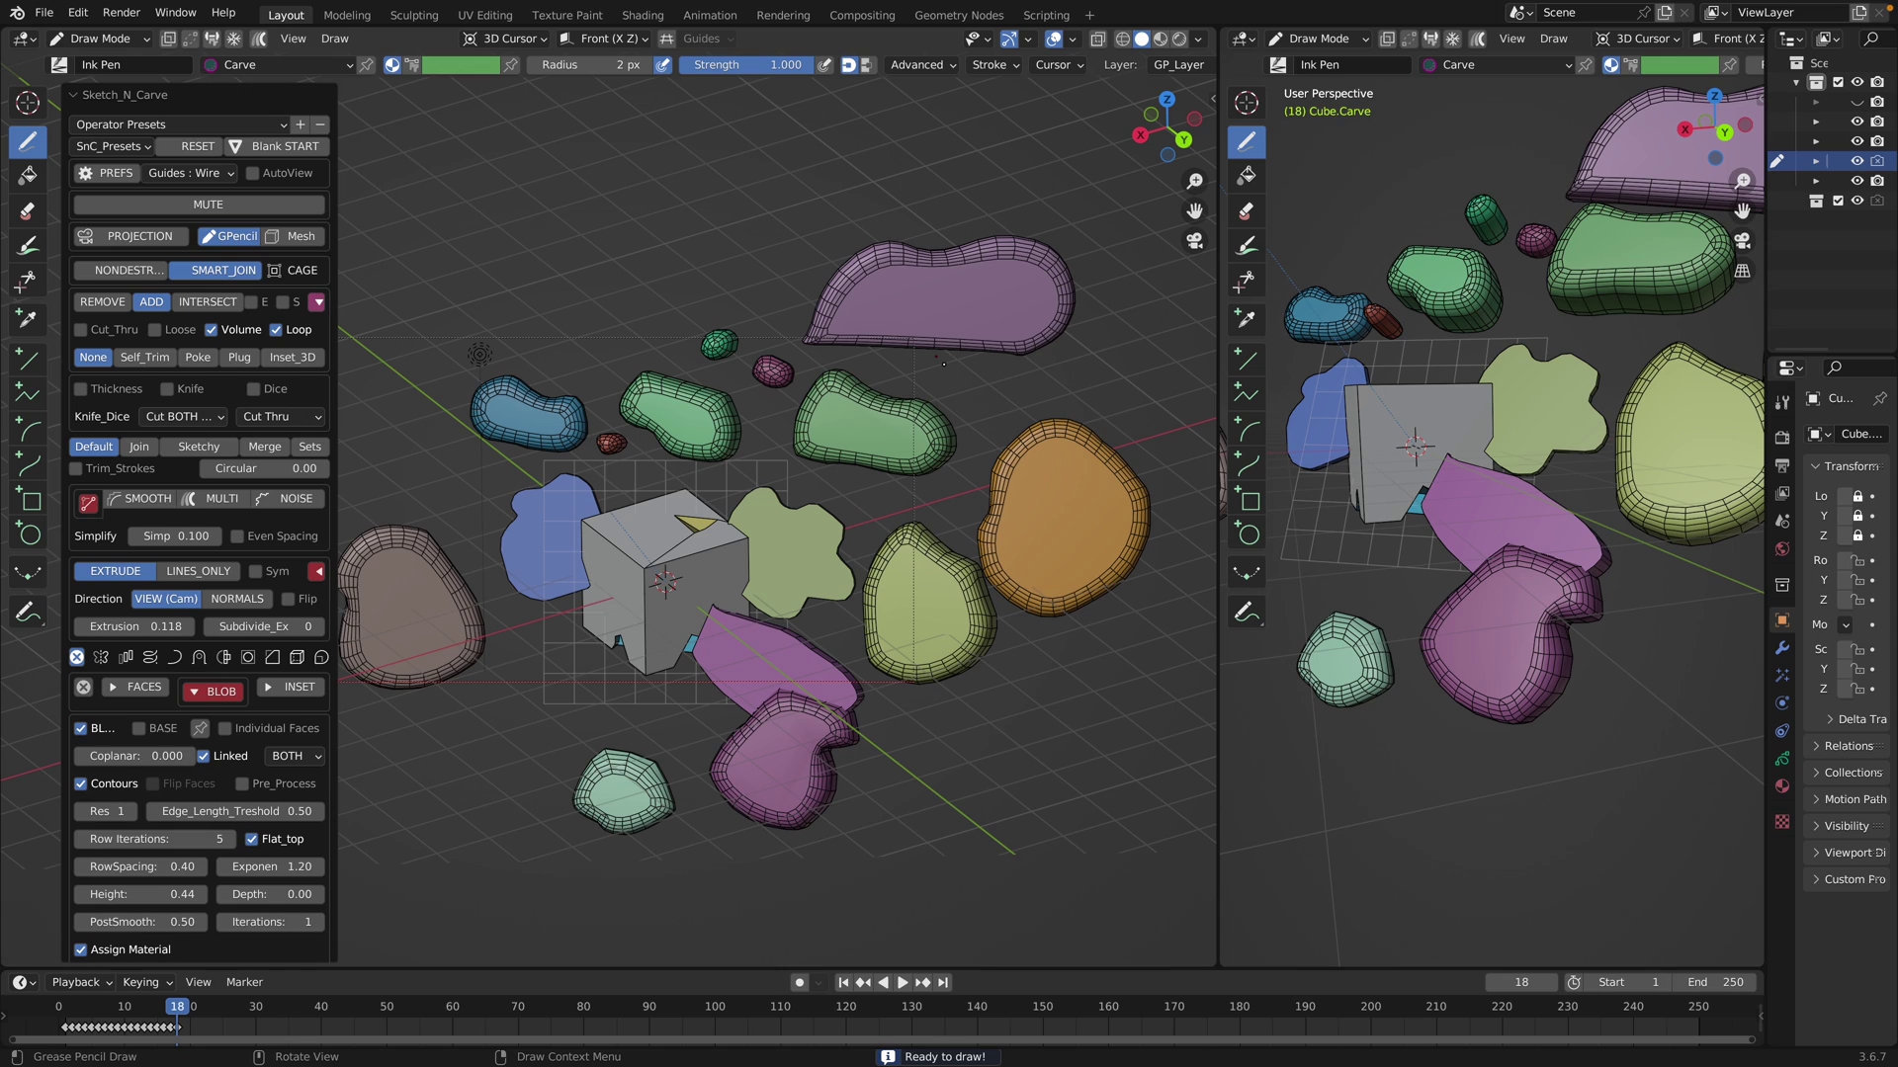
Place the 3D cursor on the long purple blob and draw a kidney-shaped blob beside it from a rotated view
{"action": "right_click", "coordinate": [941, 302]}
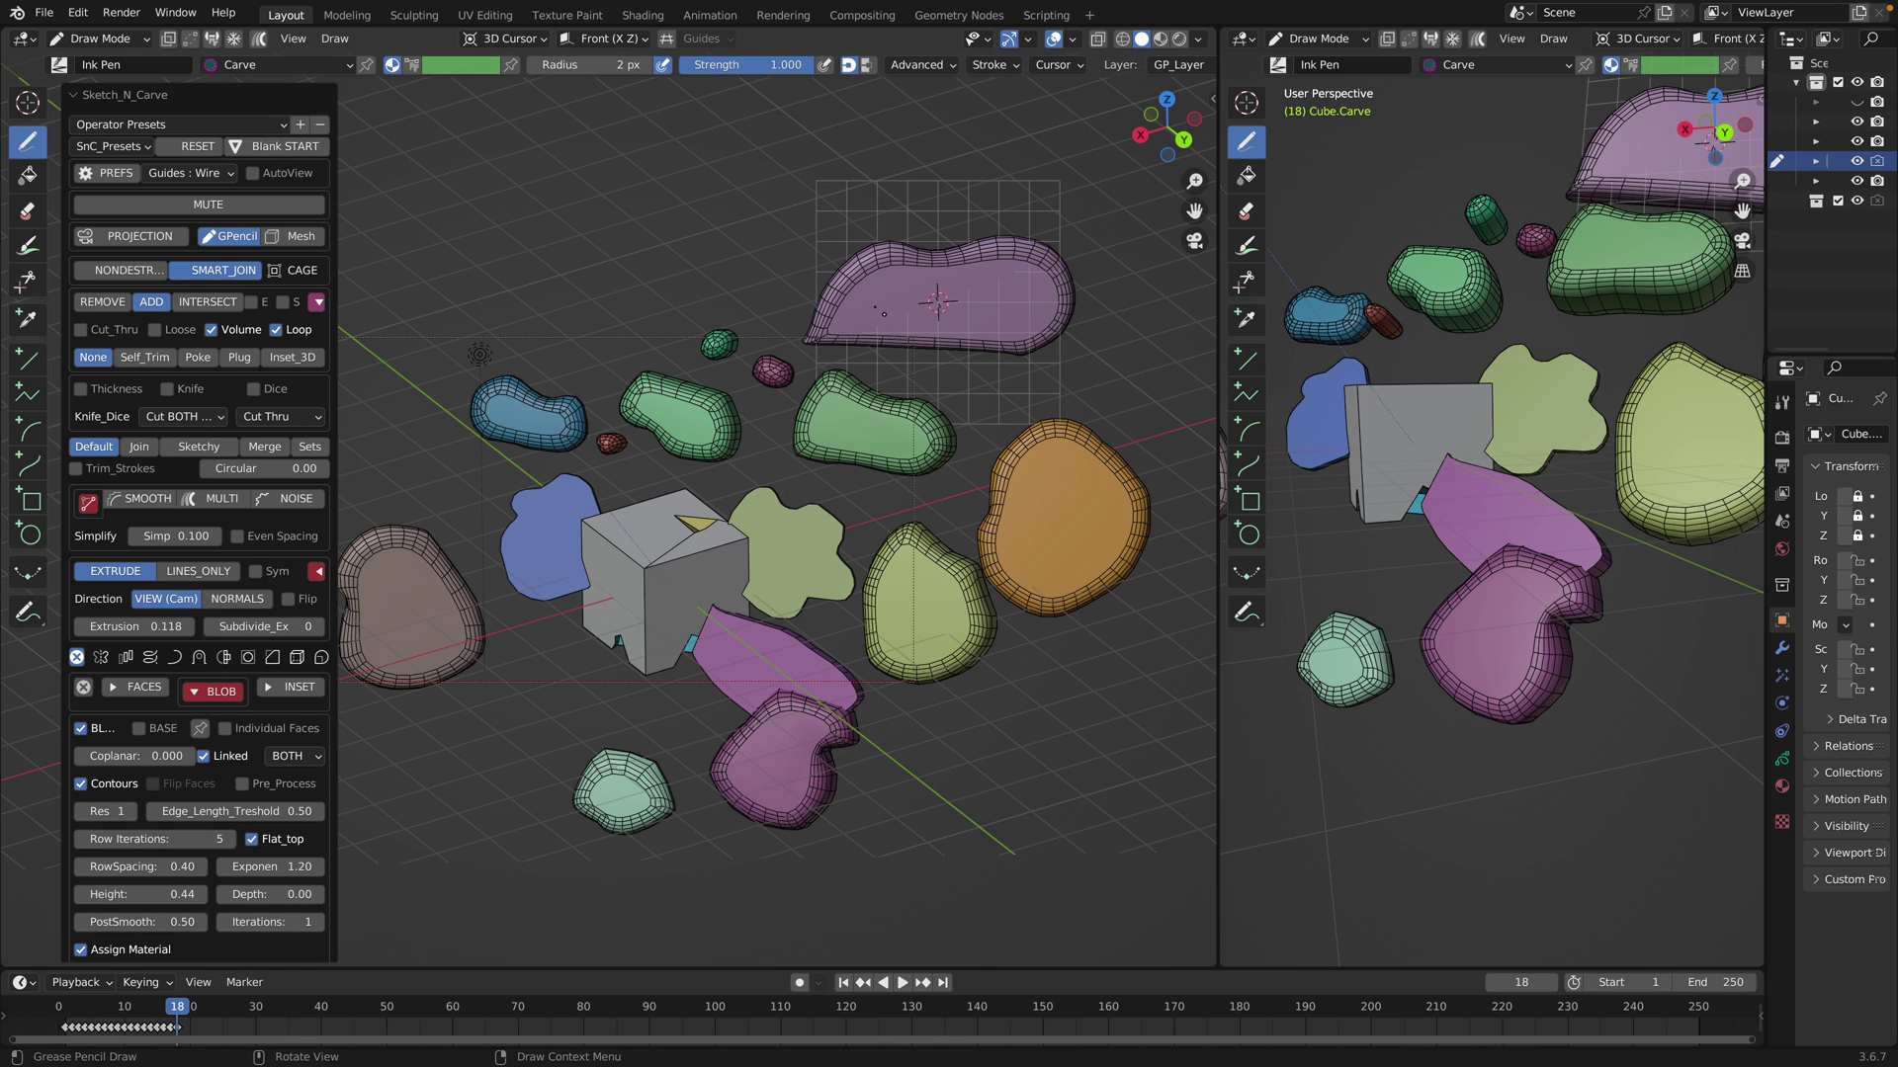
{"action": "middle_click_drag", "start_coordinate": [883, 314], "coordinate": [1011, 302]}
{"action": "scroll", "coordinate": [818, 471], "scroll_direction": "up", "scroll_amount": 3}
{"action": "mouse_move", "coordinate": [851, 185]}
{"action": "middle_mouse_down", "text": "shift"}
{"action": "mouse_move", "coordinate": [818, 471]}
{"action": "mouse_move", "coordinate": [871, 465]}
{"action": "mouse_move", "coordinate": [777, 427]}
{"action": "middle_mouse_up", "text": "shift"}
{"action": "mouse_move", "coordinate": [778, 397]}
{"action": "left_mouse_down"}
{"action": "mouse_move", "coordinate": [544, 426]}
{"action": "mouse_move", "coordinate": [741, 477]}
{"action": "left_mouse_up"}
{"action": "key", "text": "c"}
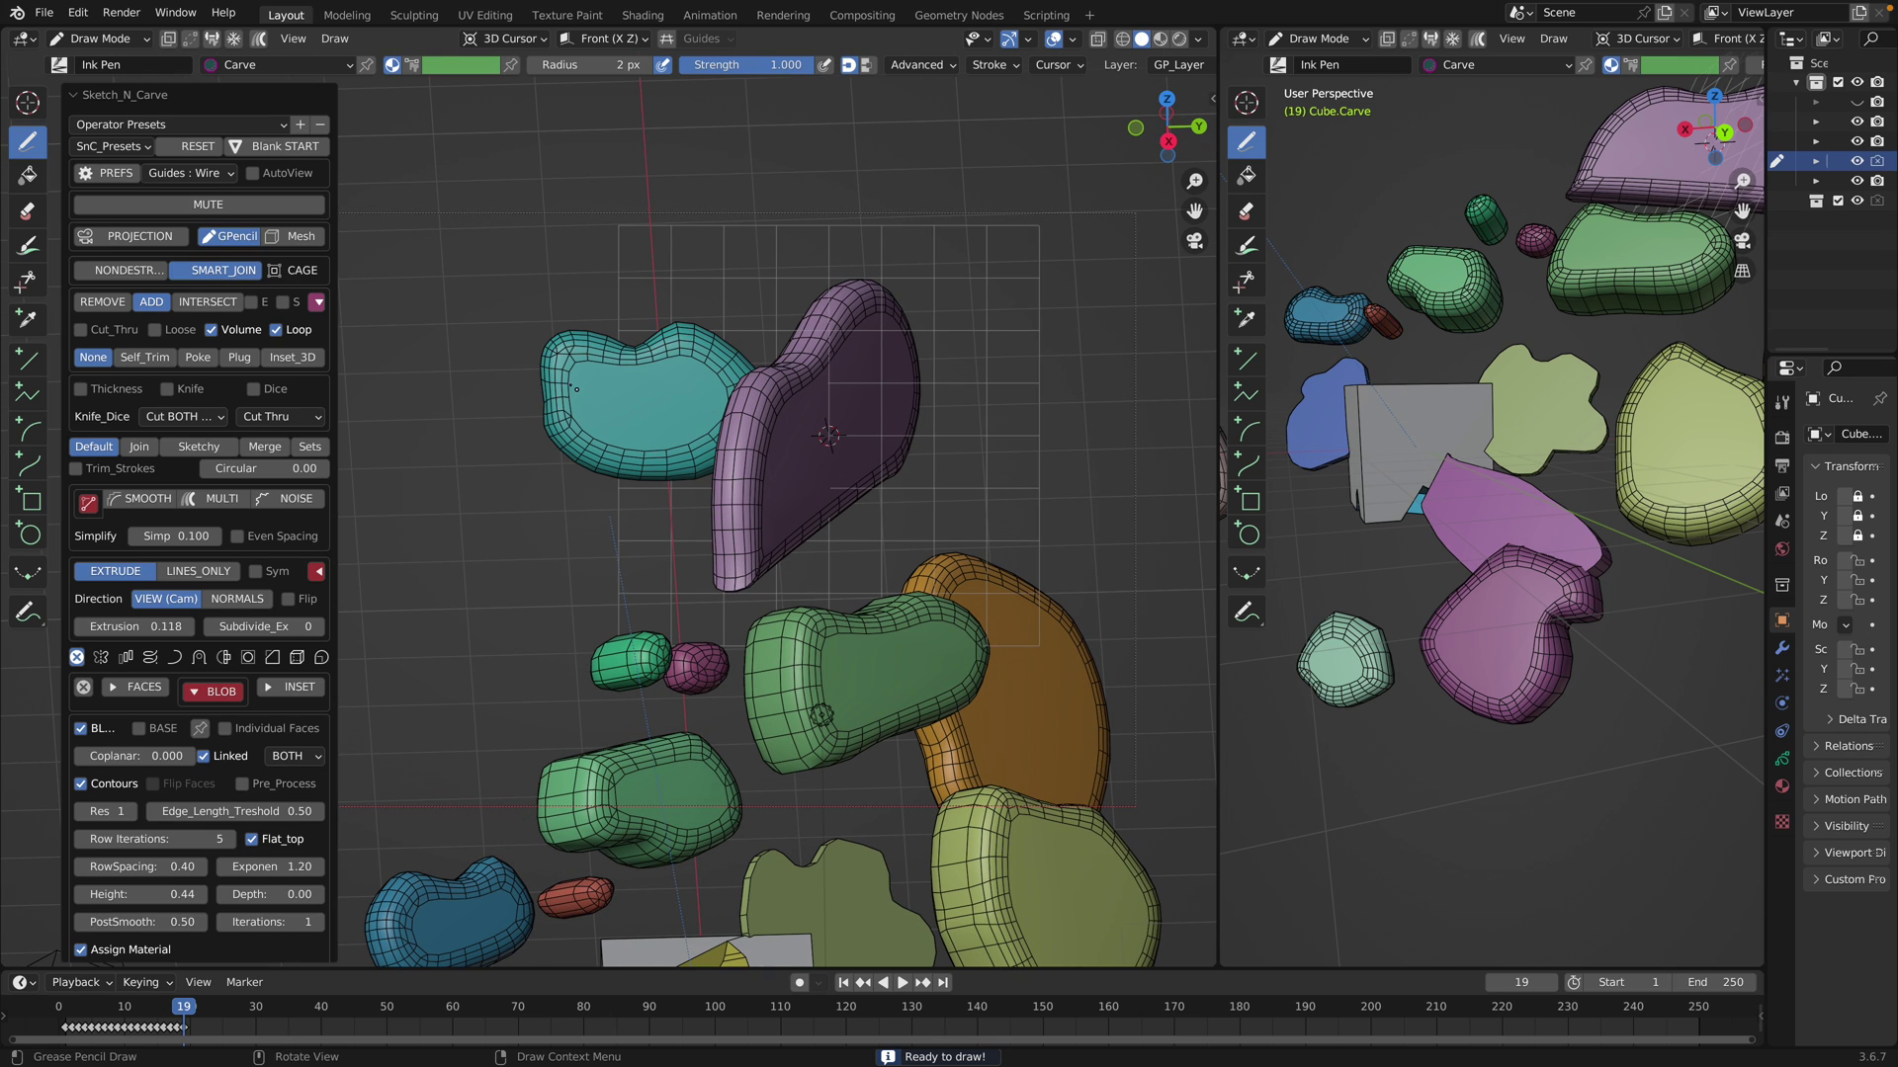
Place the 3D cursor on the teal kidney-shaped blob and draw a curved blob extending from its upper left end
{"action": "right_click", "coordinate": [594, 392], "text": "shift"}
{"action": "mouse_move", "coordinate": [504, 313]}
{"action": "left_mouse_down"}
{"action": "mouse_move", "coordinate": [415, 372]}
{"action": "mouse_move", "coordinate": [582, 402]}
{"action": "left_mouse_up"}
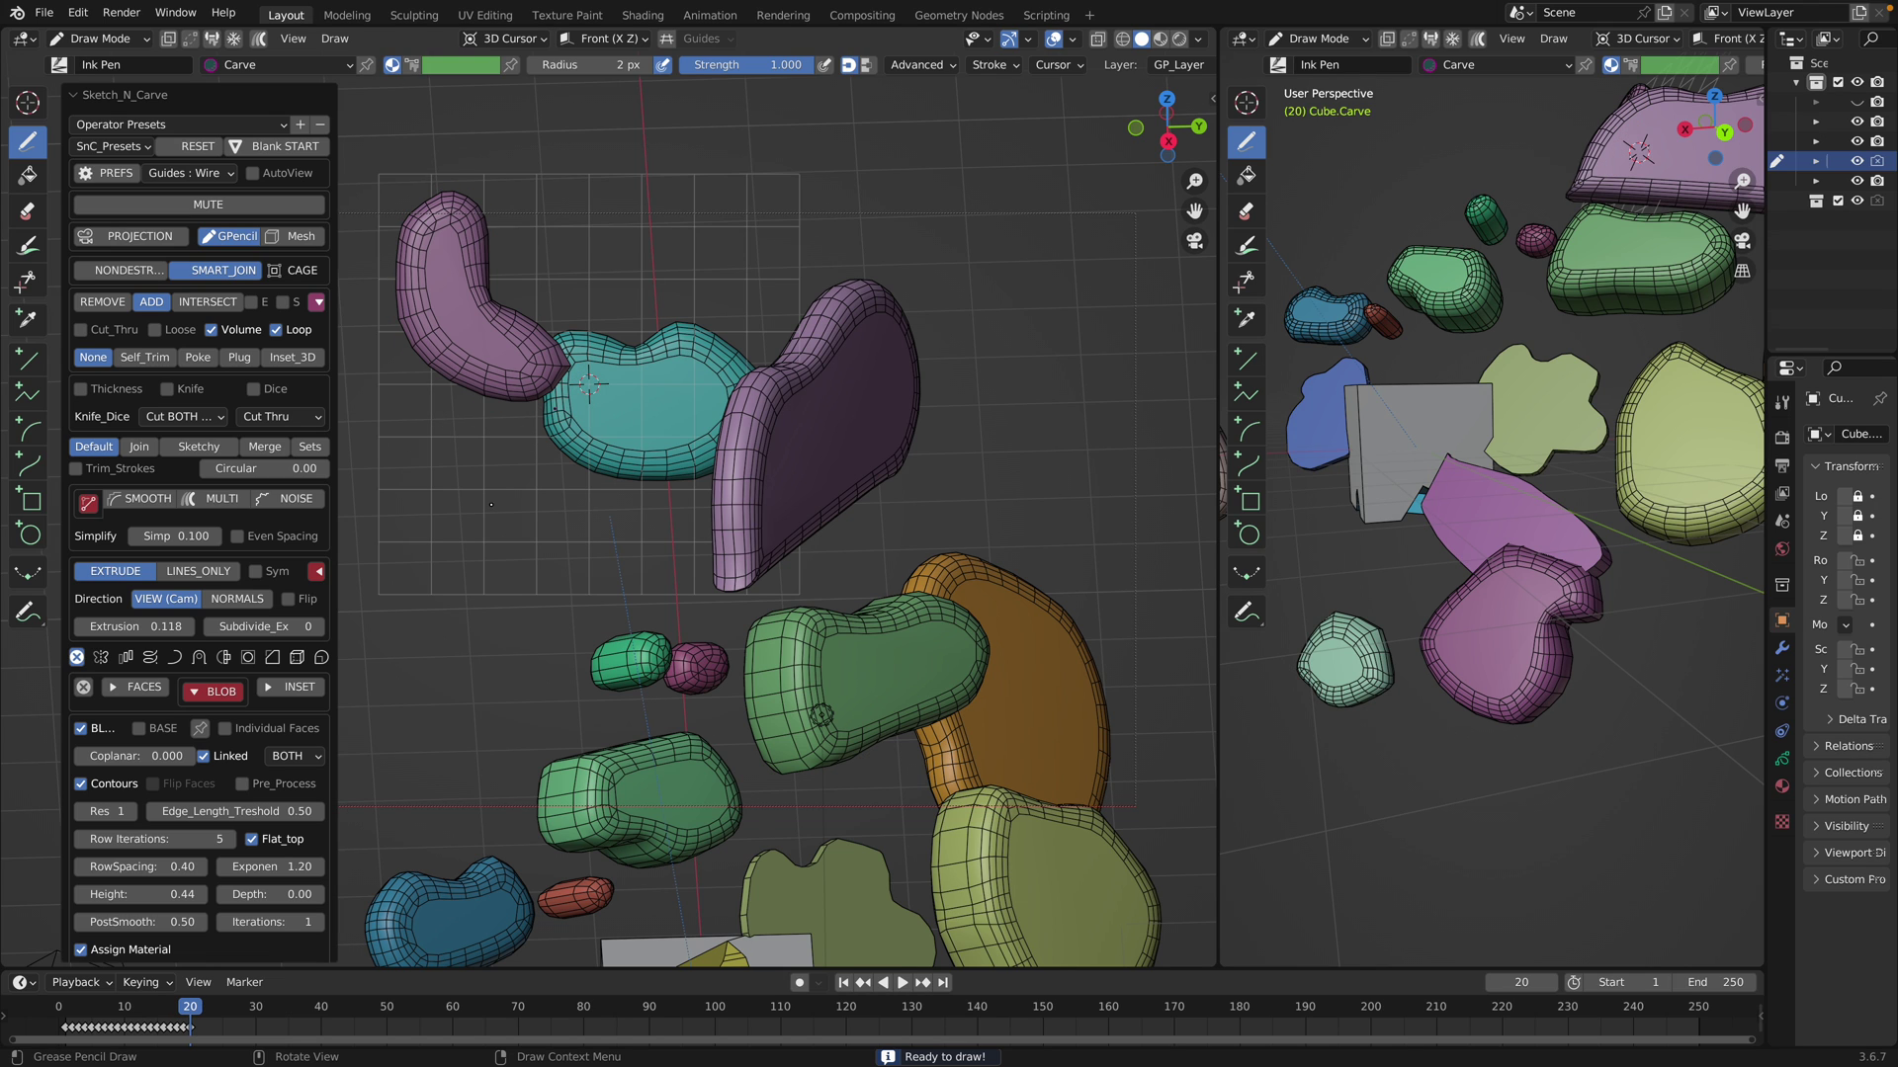
{"action": "scroll", "coordinate": [1293, 479], "scroll_direction": "down", "scroll_amount": 6}
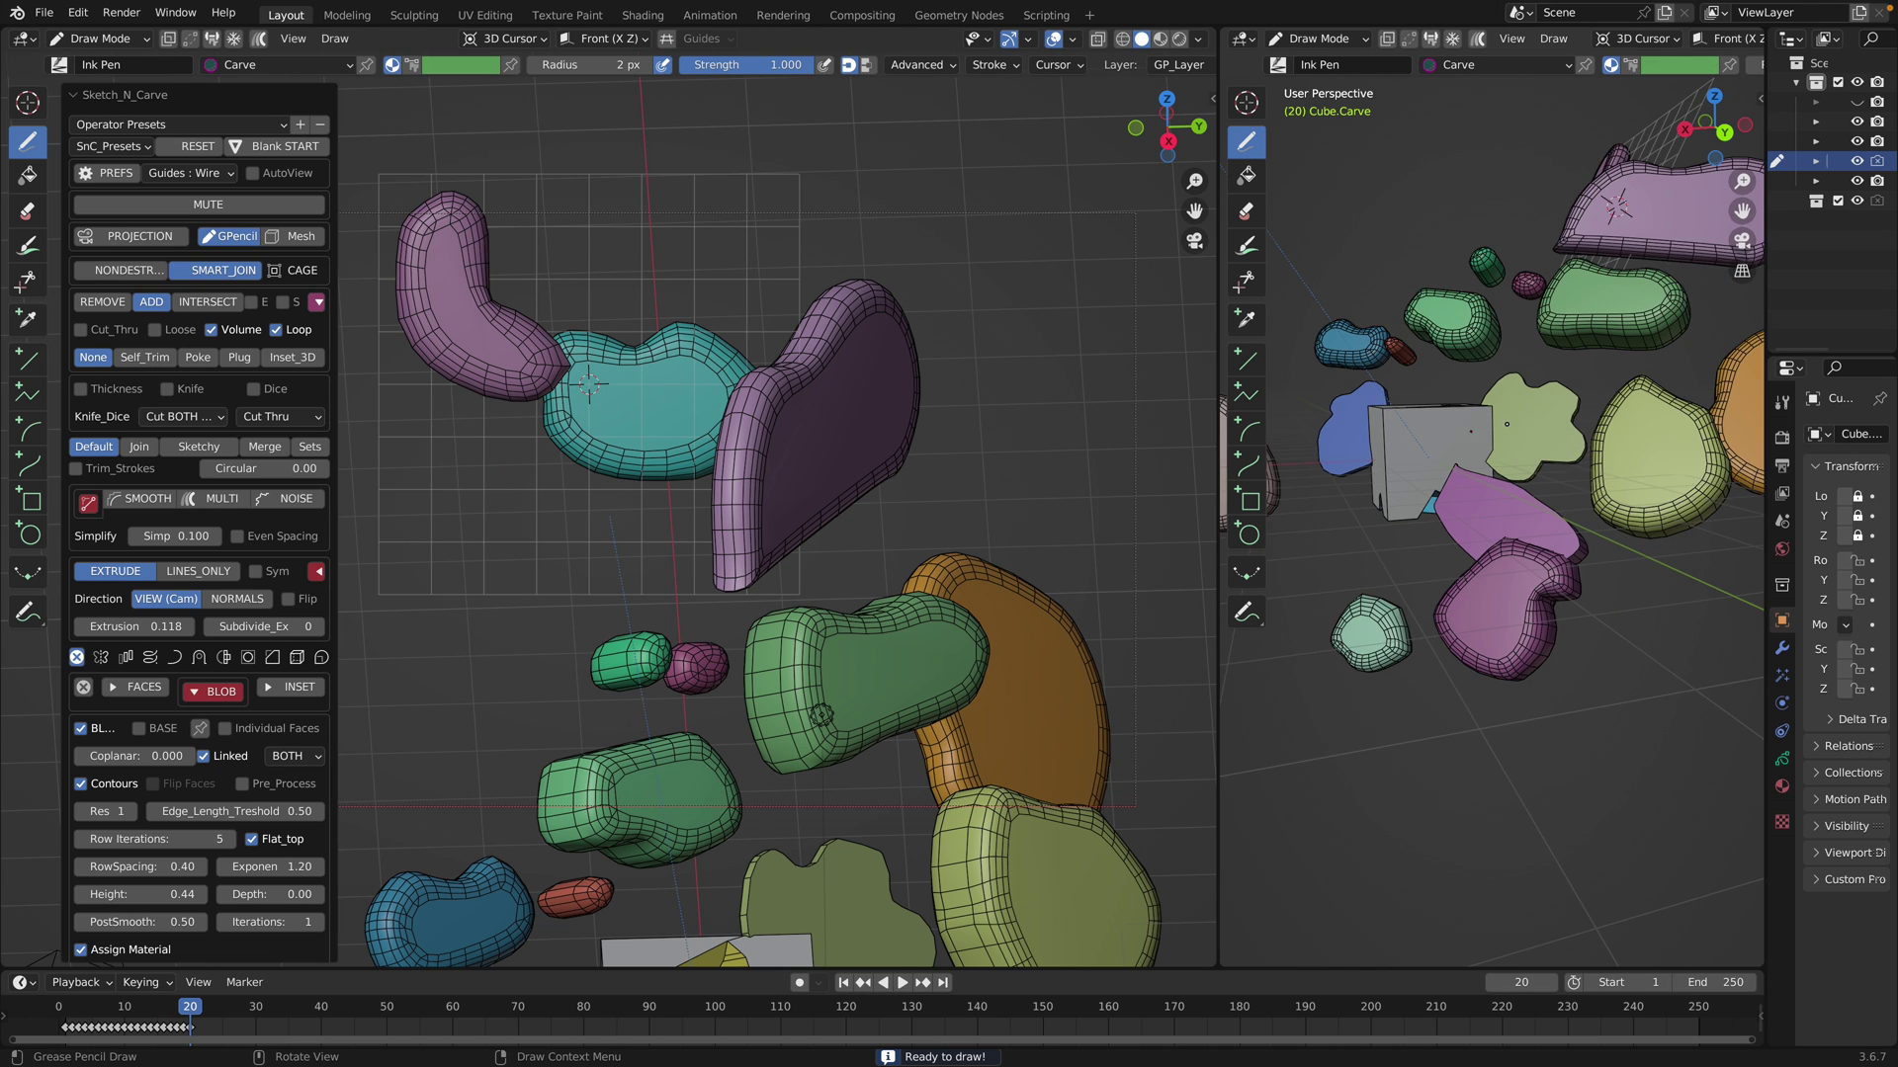
{"action": "middle_click_drag", "start_coordinate": [1293, 479], "coordinate": [1485, 445]}
Draw a large round outline with an inner loop beside the curved blob, and set the stroke mode to Sets
{"action": "middle_click_drag", "start_coordinate": [535, 329], "coordinate": [517, 481], "text": "shift"}
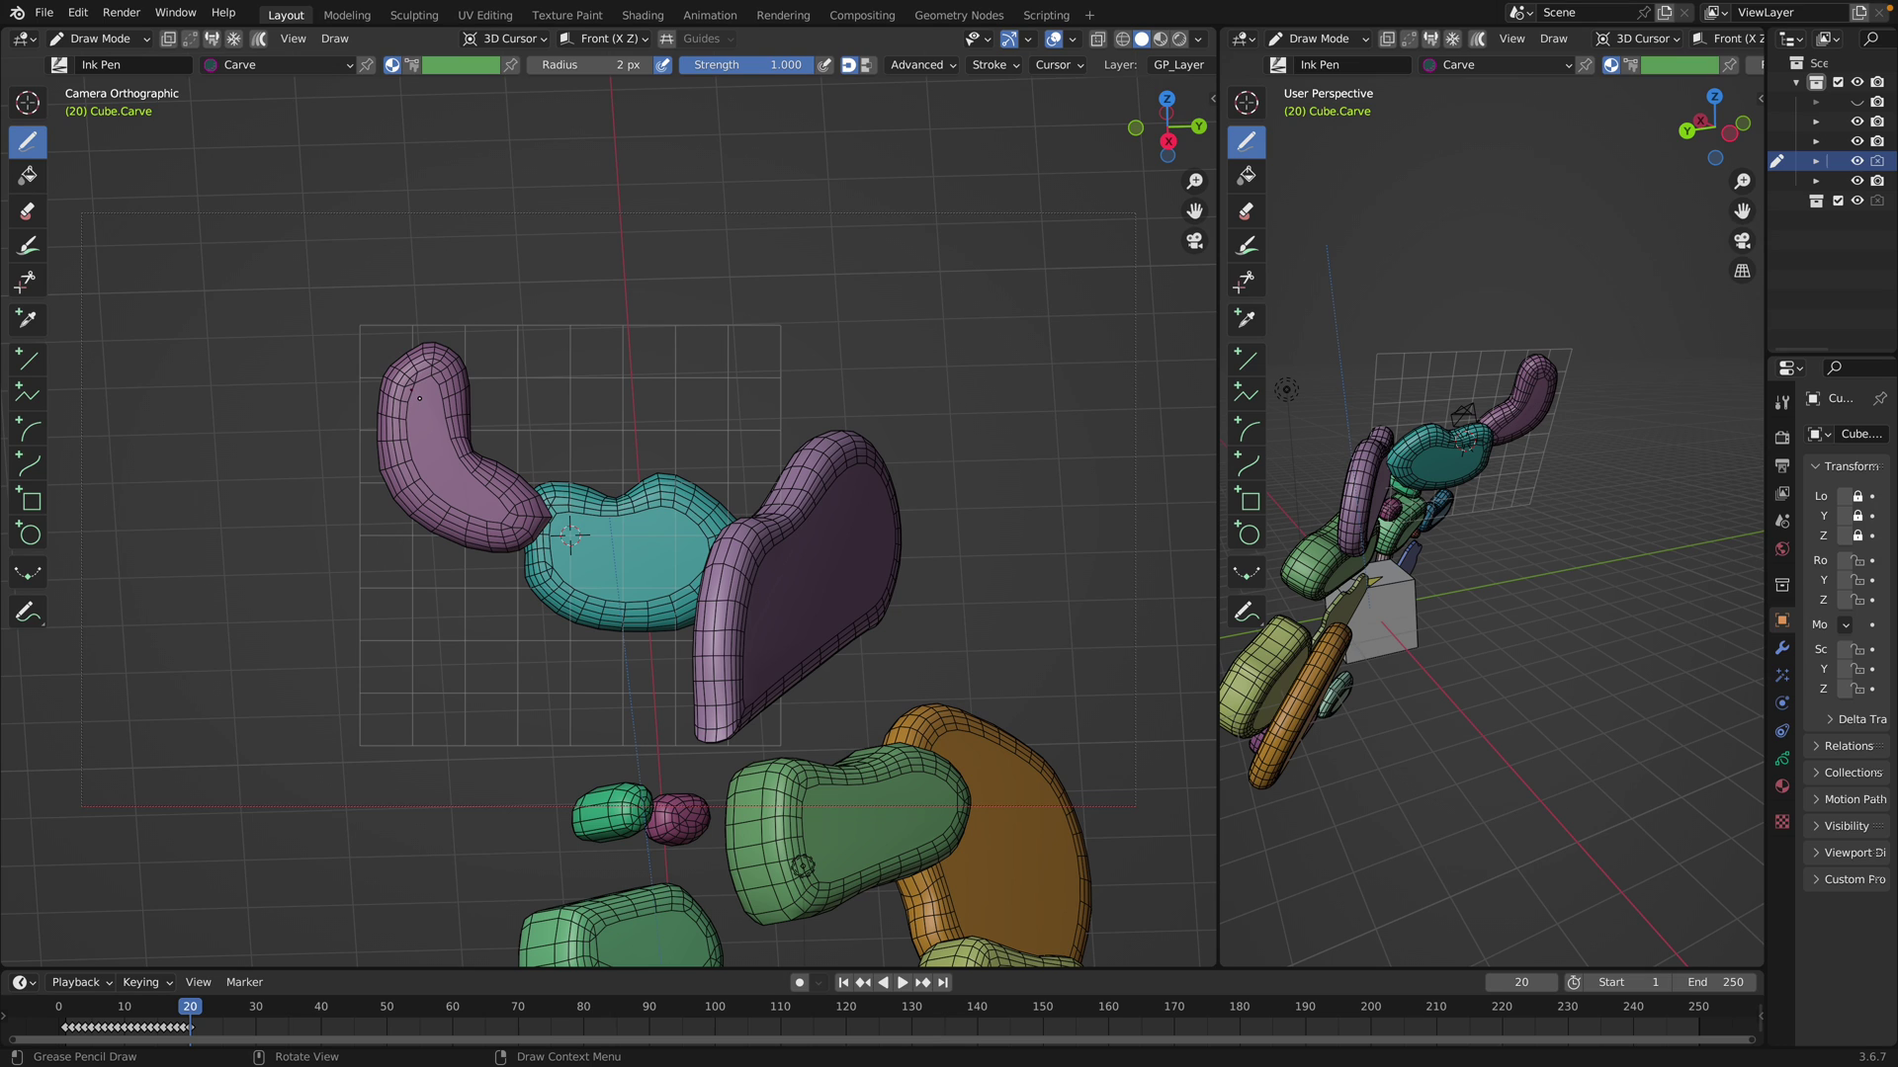
{"action": "mouse_move", "coordinate": [413, 388]}
{"action": "left_mouse_down"}
{"action": "mouse_move", "coordinate": [187, 326]}
{"action": "mouse_move", "coordinate": [220, 580]}
{"action": "mouse_move", "coordinate": [405, 494]}
{"action": "mouse_move", "coordinate": [358, 395]}
{"action": "left_mouse_up"}
{"action": "mouse_move", "coordinate": [209, 430]}
{"action": "left_mouse_down"}
{"action": "mouse_move", "coordinate": [336, 485]}
{"action": "mouse_move", "coordinate": [302, 391]}
{"action": "left_mouse_up"}
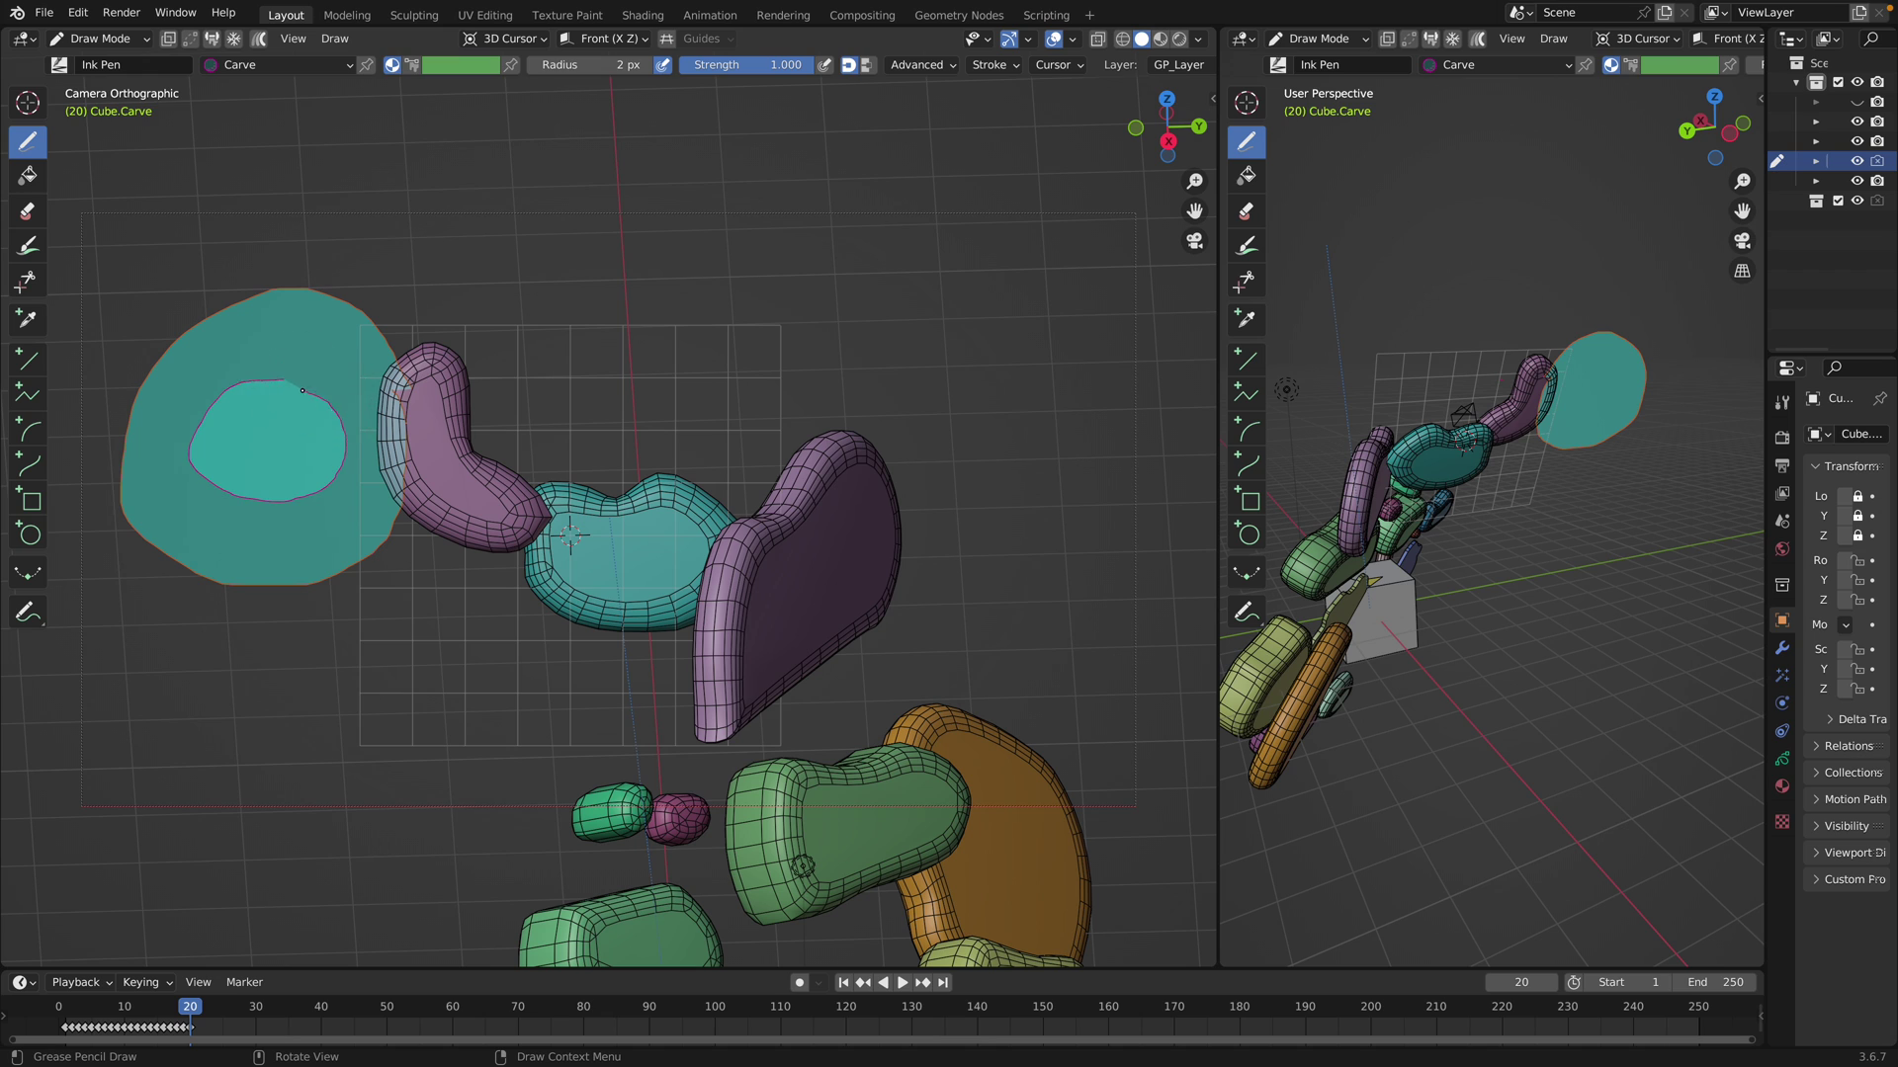
{"action": "key", "text": "ctrl+x"}
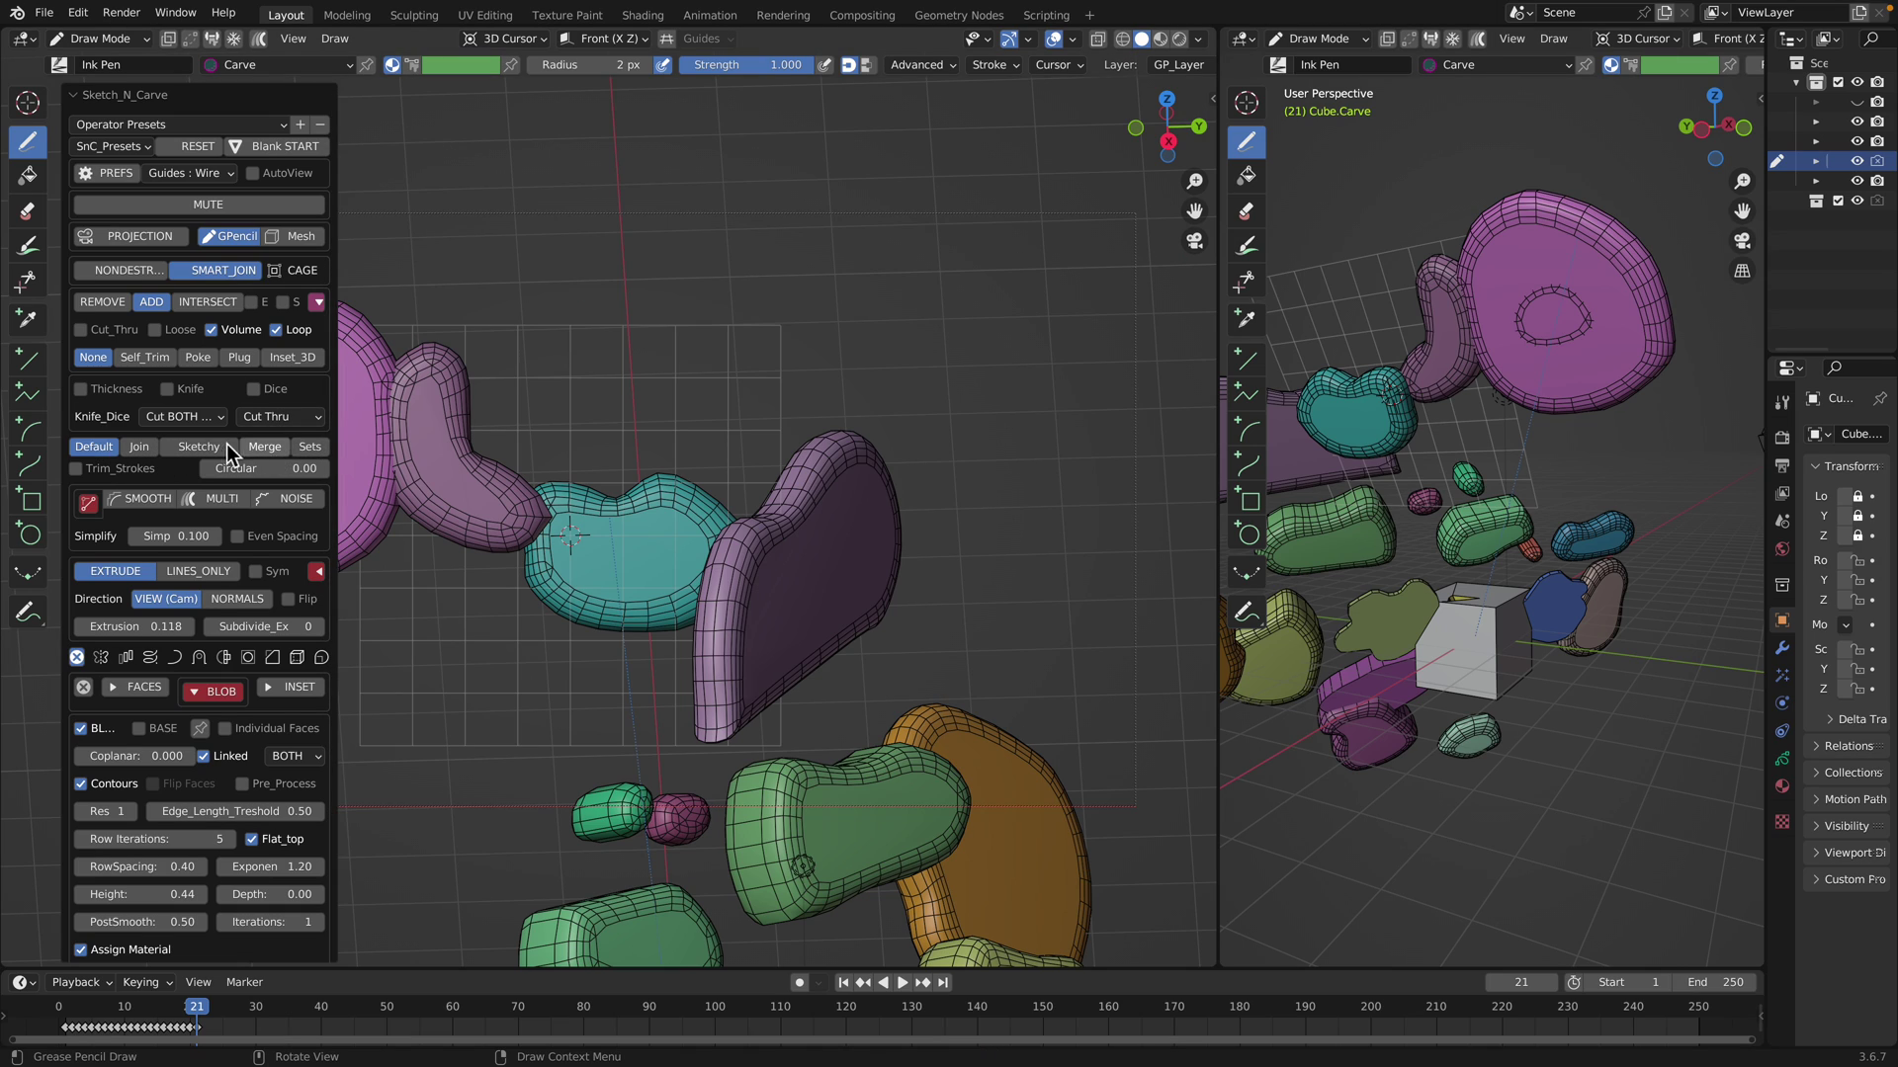
{"action": "left_click", "coordinate": [310, 448]}
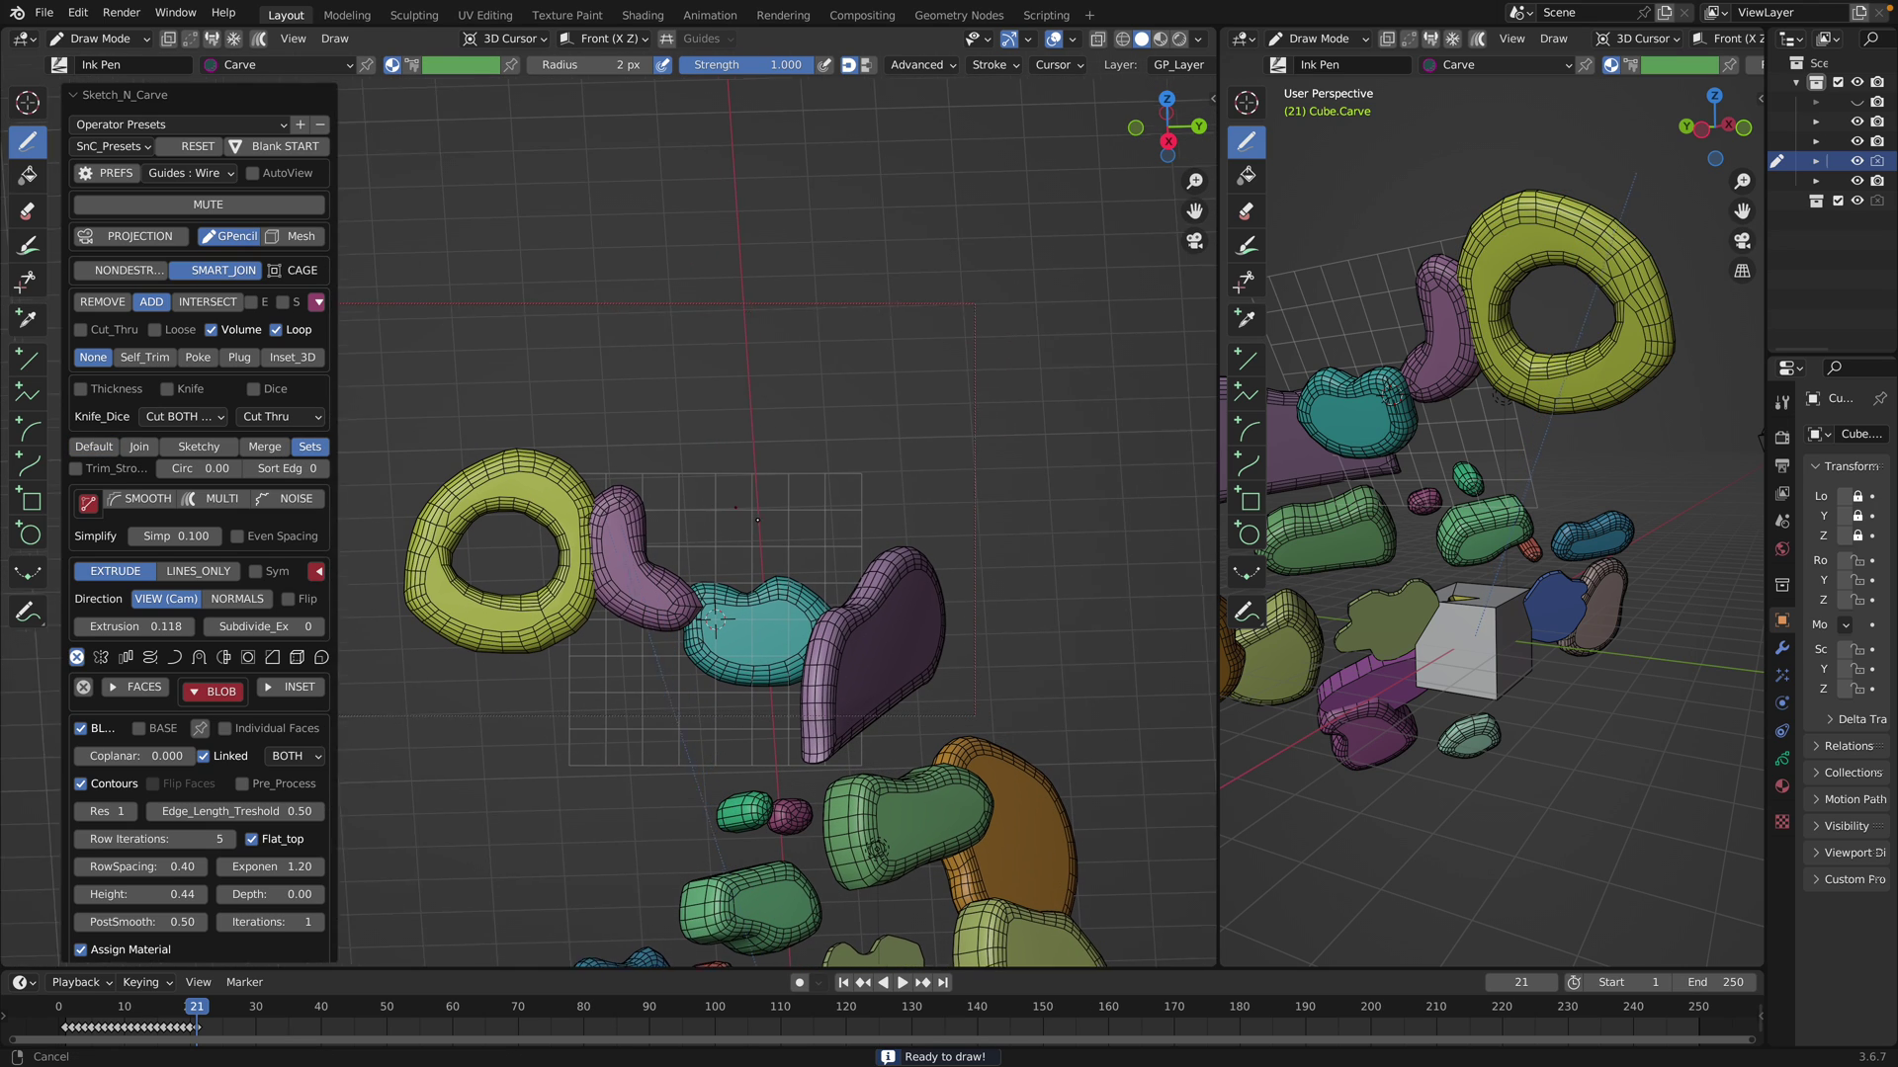
Draw an L-shaped blob with two inner hole loops above the ring and the curved blob
{"action": "mouse_move", "coordinate": [625, 455]}
{"action": "left_mouse_down"}
{"action": "mouse_move", "coordinate": [678, 254]}
{"action": "mouse_move", "coordinate": [839, 356]}
{"action": "mouse_move", "coordinate": [727, 476]}
{"action": "mouse_move", "coordinate": [633, 449]}
{"action": "mouse_move", "coordinate": [726, 445]}
{"action": "mouse_move", "coordinate": [659, 327]}
{"action": "left_mouse_up"}
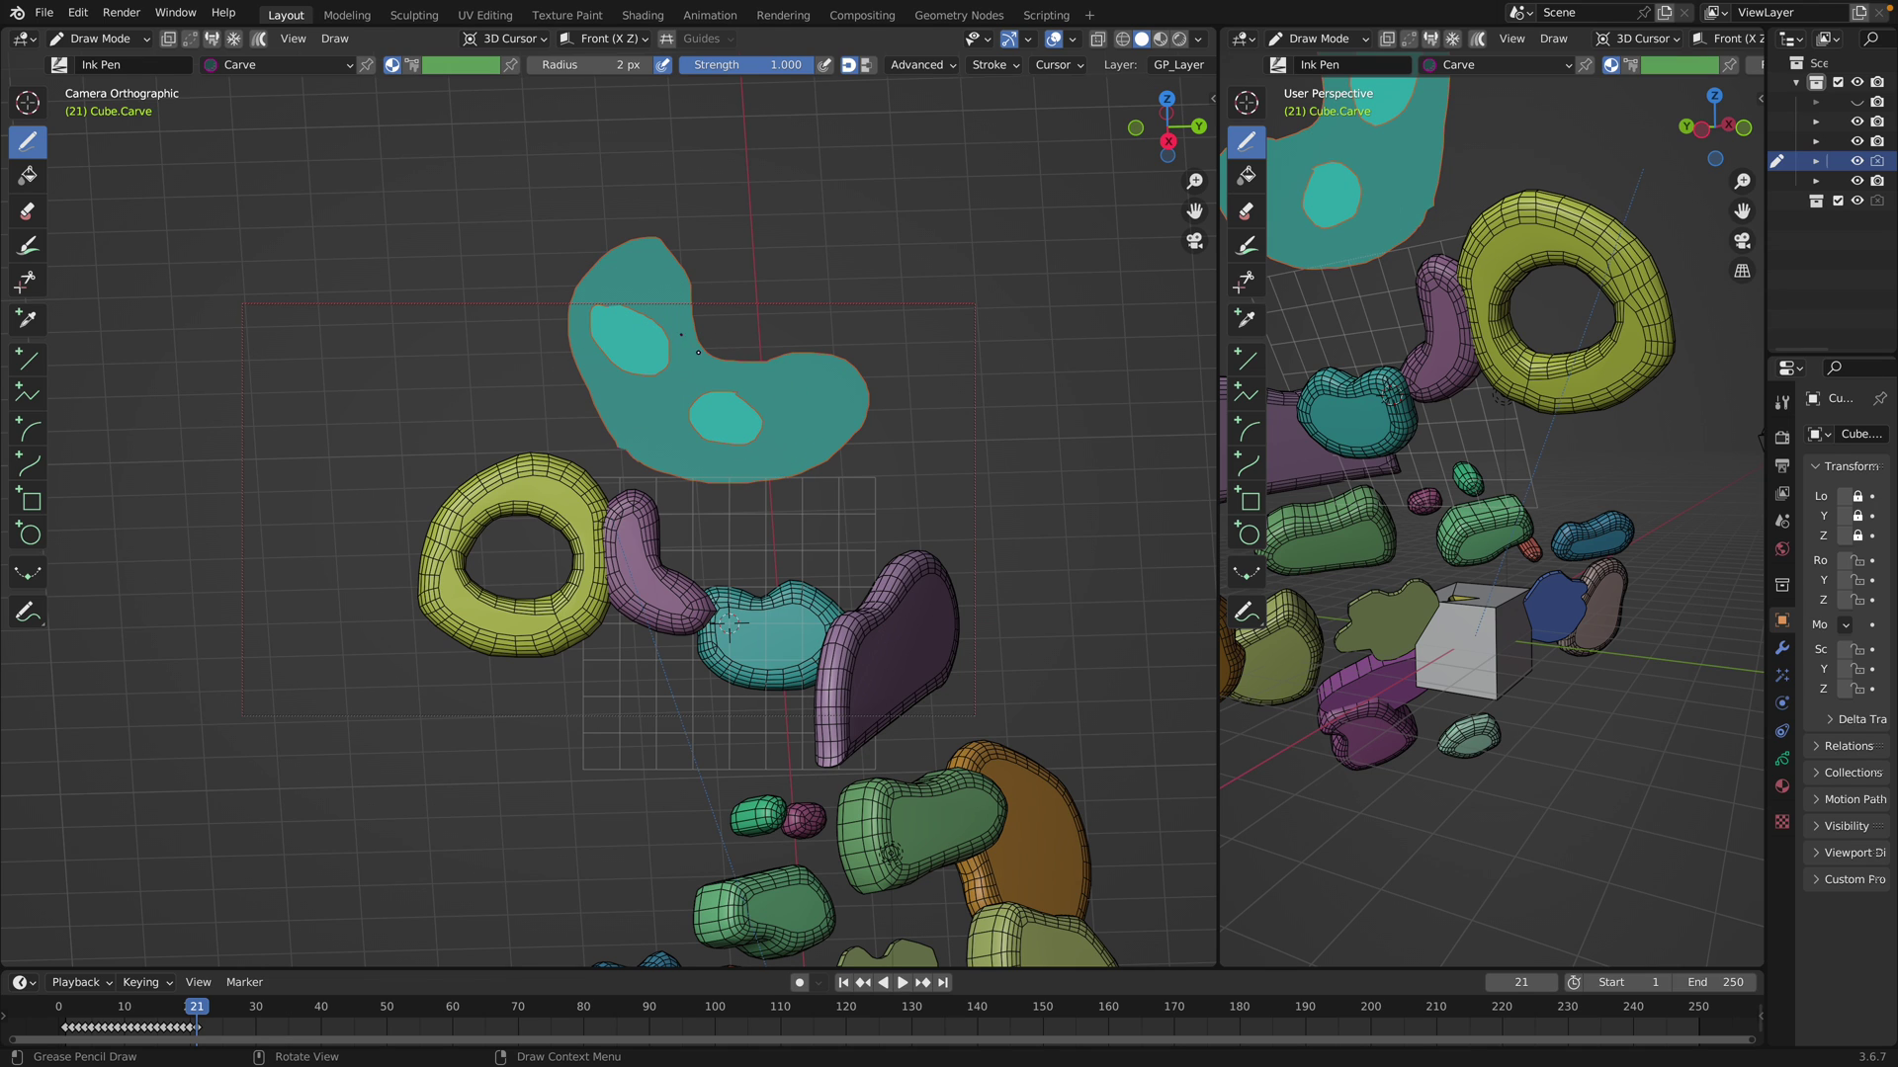
{"action": "key", "text": "space"}
{"action": "key", "text": "KP_0"}
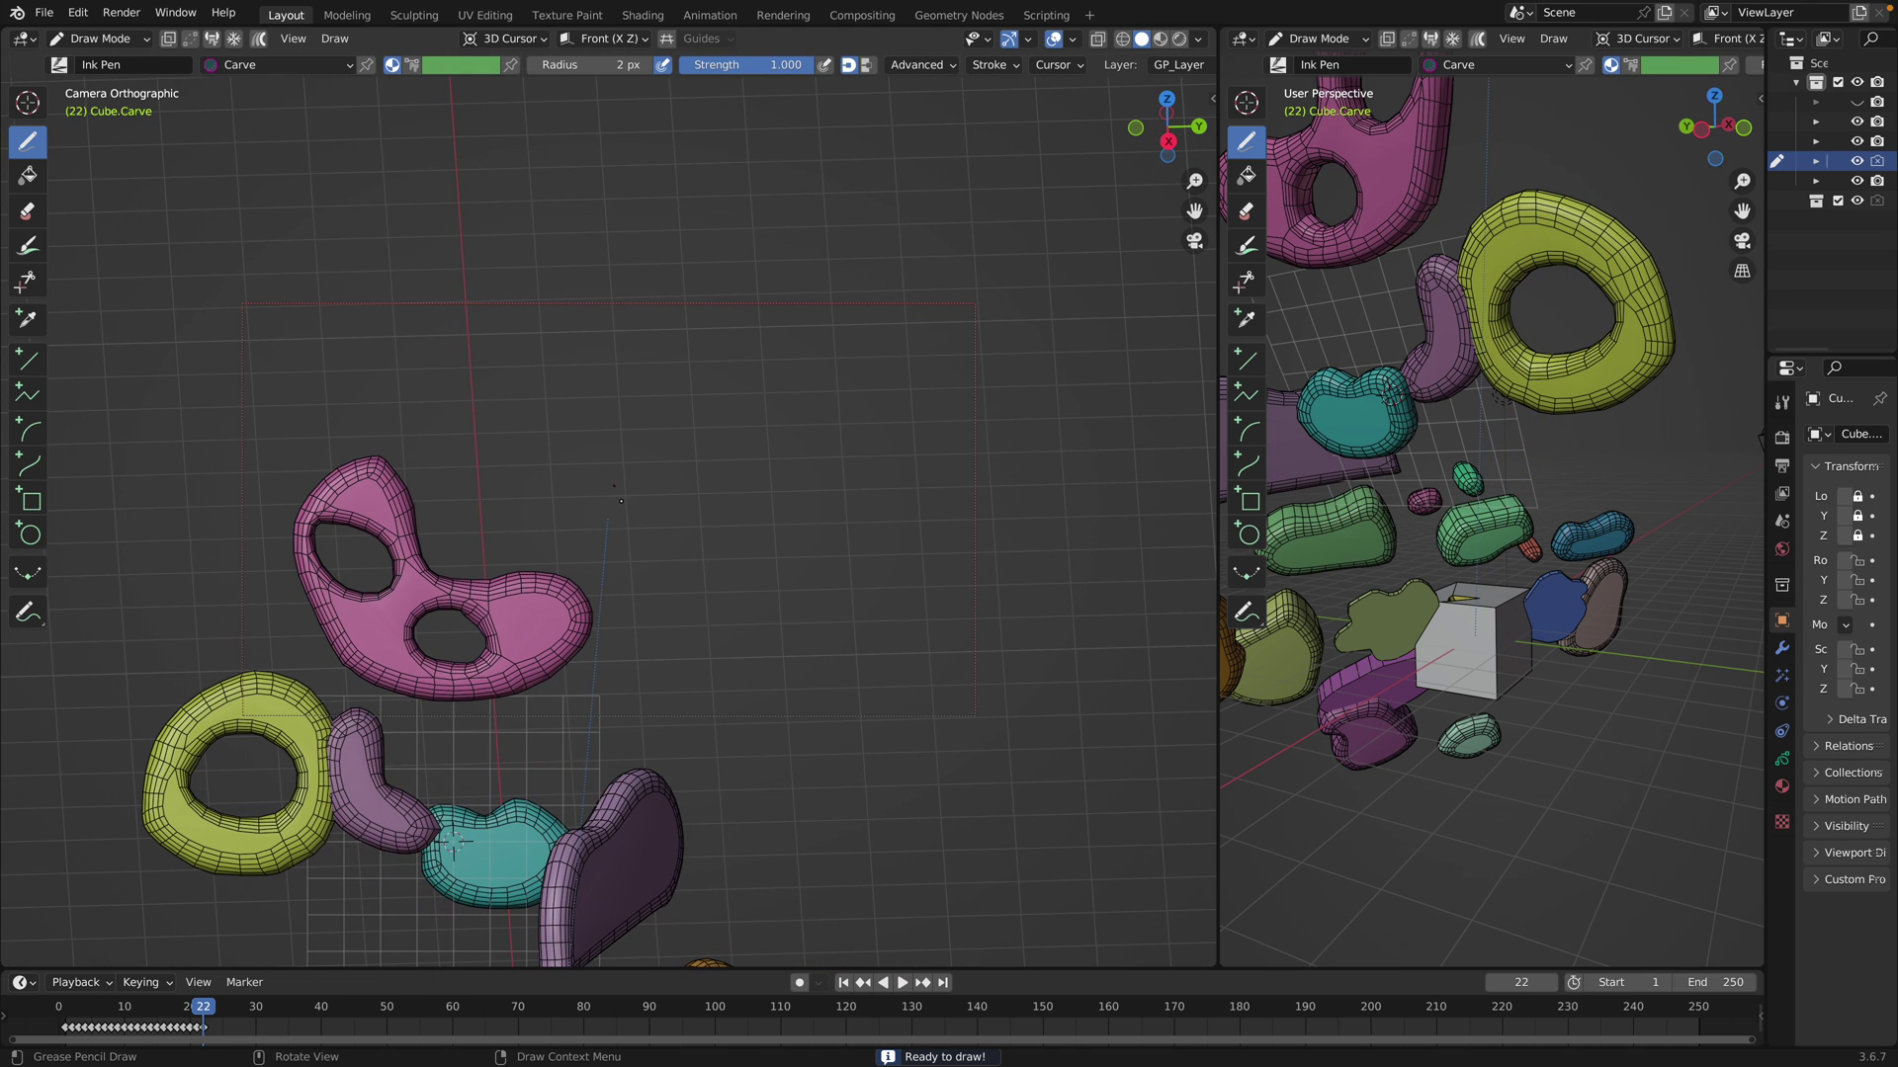
Draw two separate outlines to the right of the pink L-shaped blob, each with one inner hole loop, as one blob operation
{"action": "mouse_move", "coordinate": [613, 489]}
{"action": "left_mouse_down"}
{"action": "mouse_move", "coordinate": [729, 297]}
{"action": "mouse_move", "coordinate": [808, 434]}
{"action": "mouse_move", "coordinate": [682, 534]}
{"action": "mouse_move", "coordinate": [618, 491]}
{"action": "left_mouse_up"}
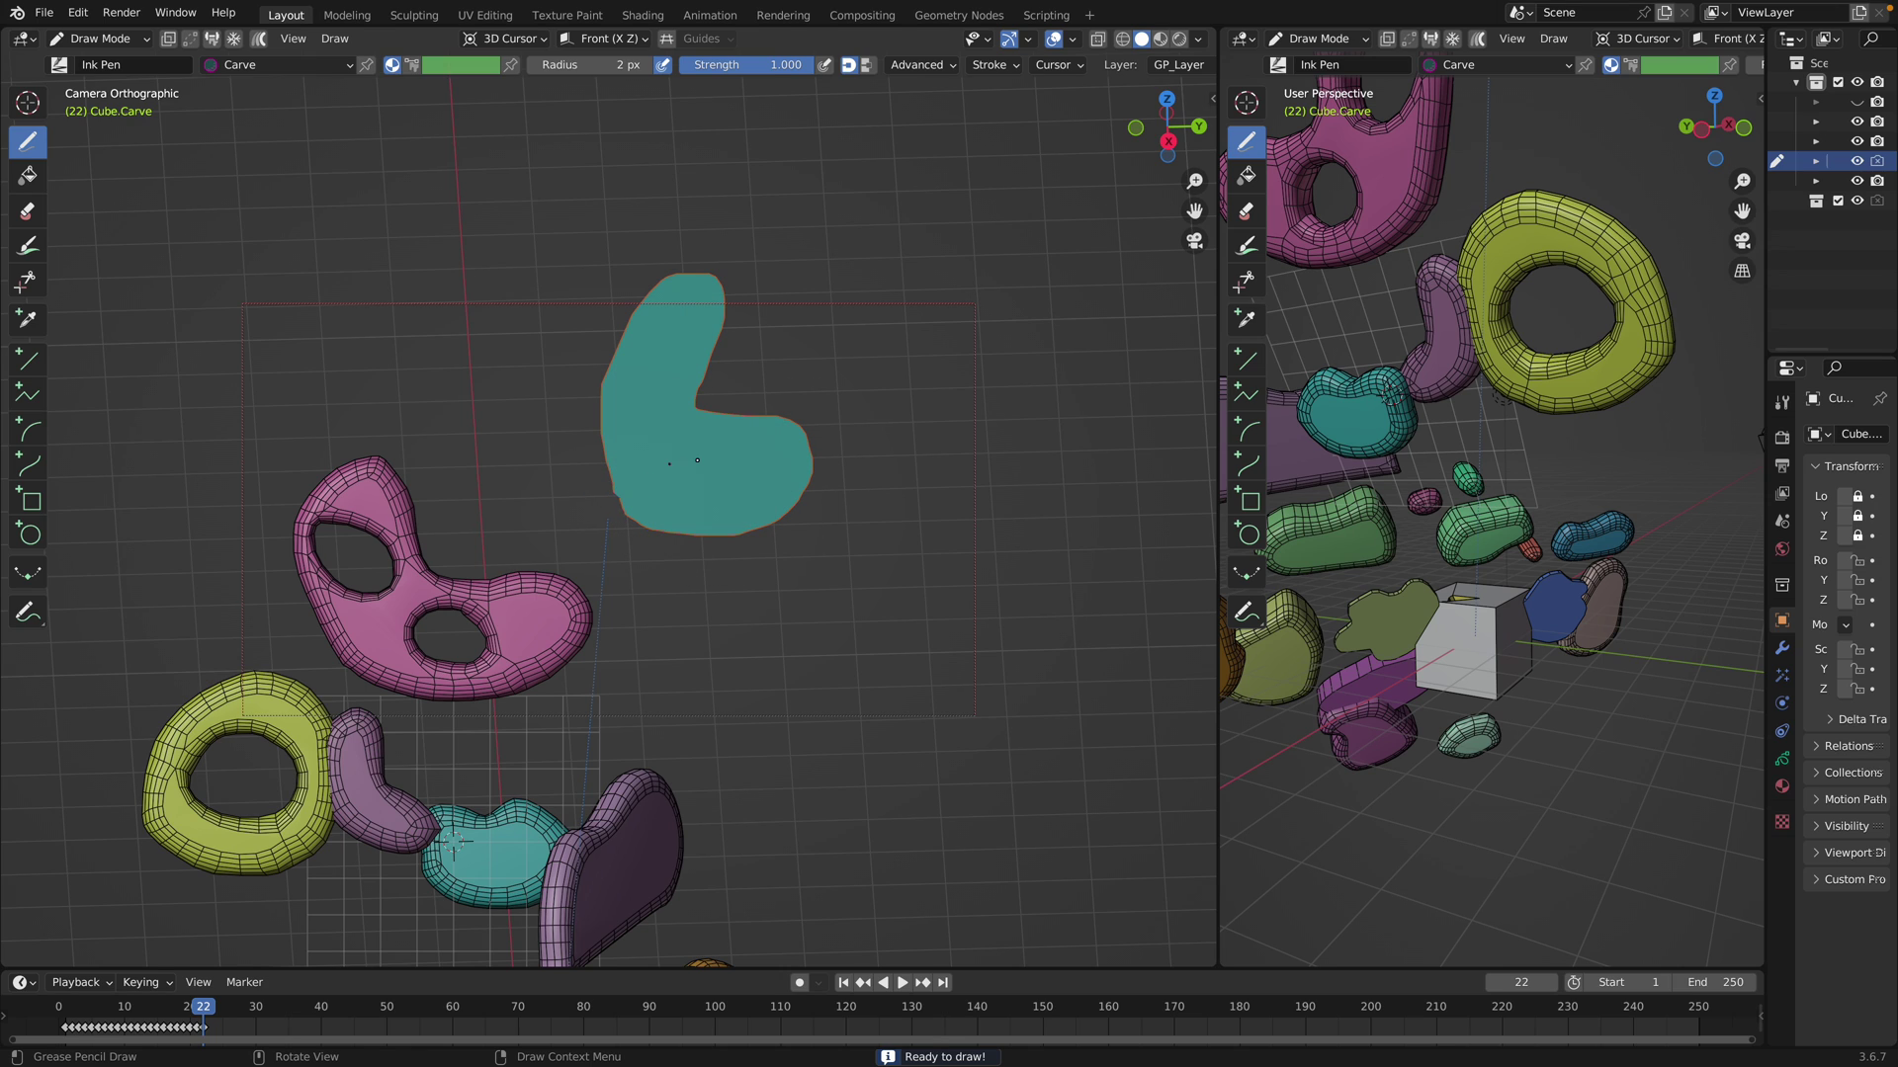
{"action": "mouse_move", "coordinate": [713, 443]}
{"action": "left_mouse_down"}
{"action": "mouse_move", "coordinate": [692, 494]}
{"action": "mouse_move", "coordinate": [727, 447]}
{"action": "left_mouse_up"}
{"action": "mouse_move", "coordinate": [919, 327]}
{"action": "left_mouse_down"}
{"action": "mouse_move", "coordinate": [975, 424]}
{"action": "mouse_move", "coordinate": [1050, 411]}
{"action": "mouse_move", "coordinate": [999, 322]}
{"action": "mouse_move", "coordinate": [916, 380]}
{"action": "mouse_move", "coordinate": [978, 356]}
{"action": "left_mouse_up"}
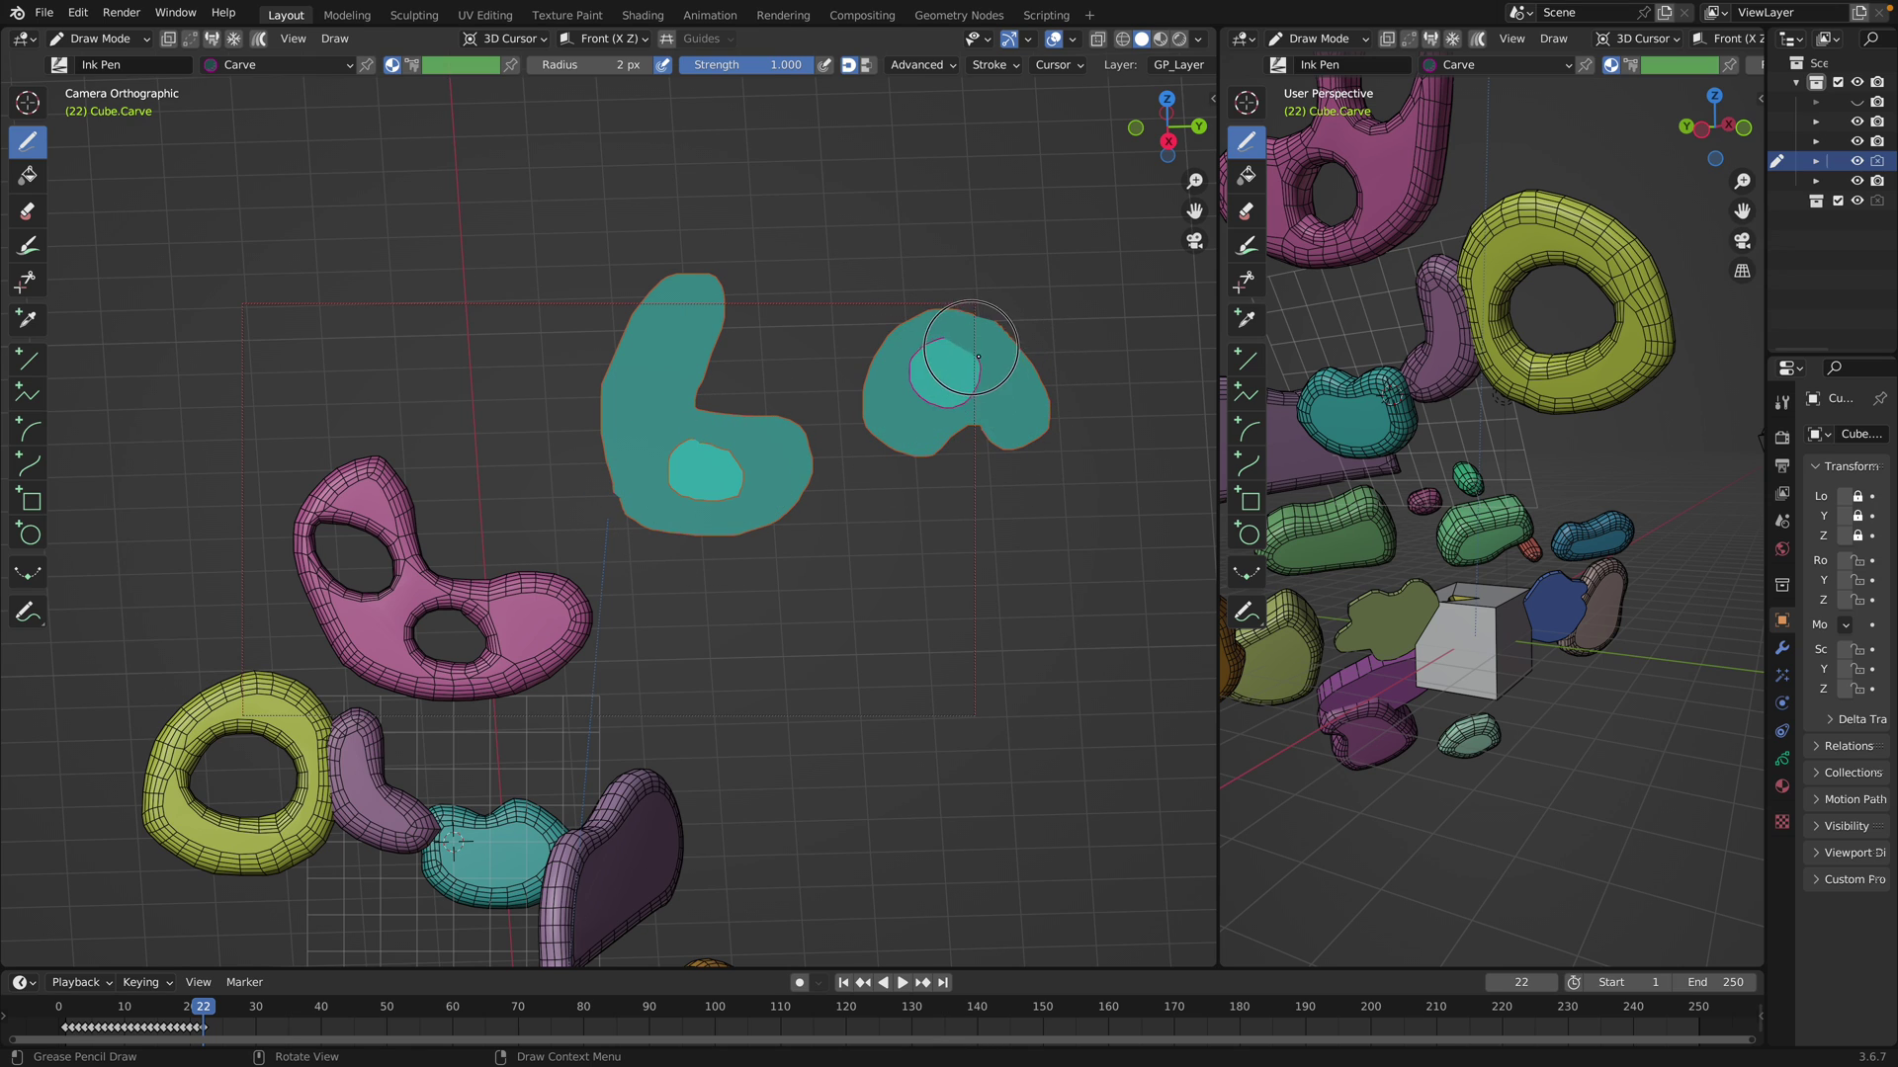
{"action": "key", "text": "space"}
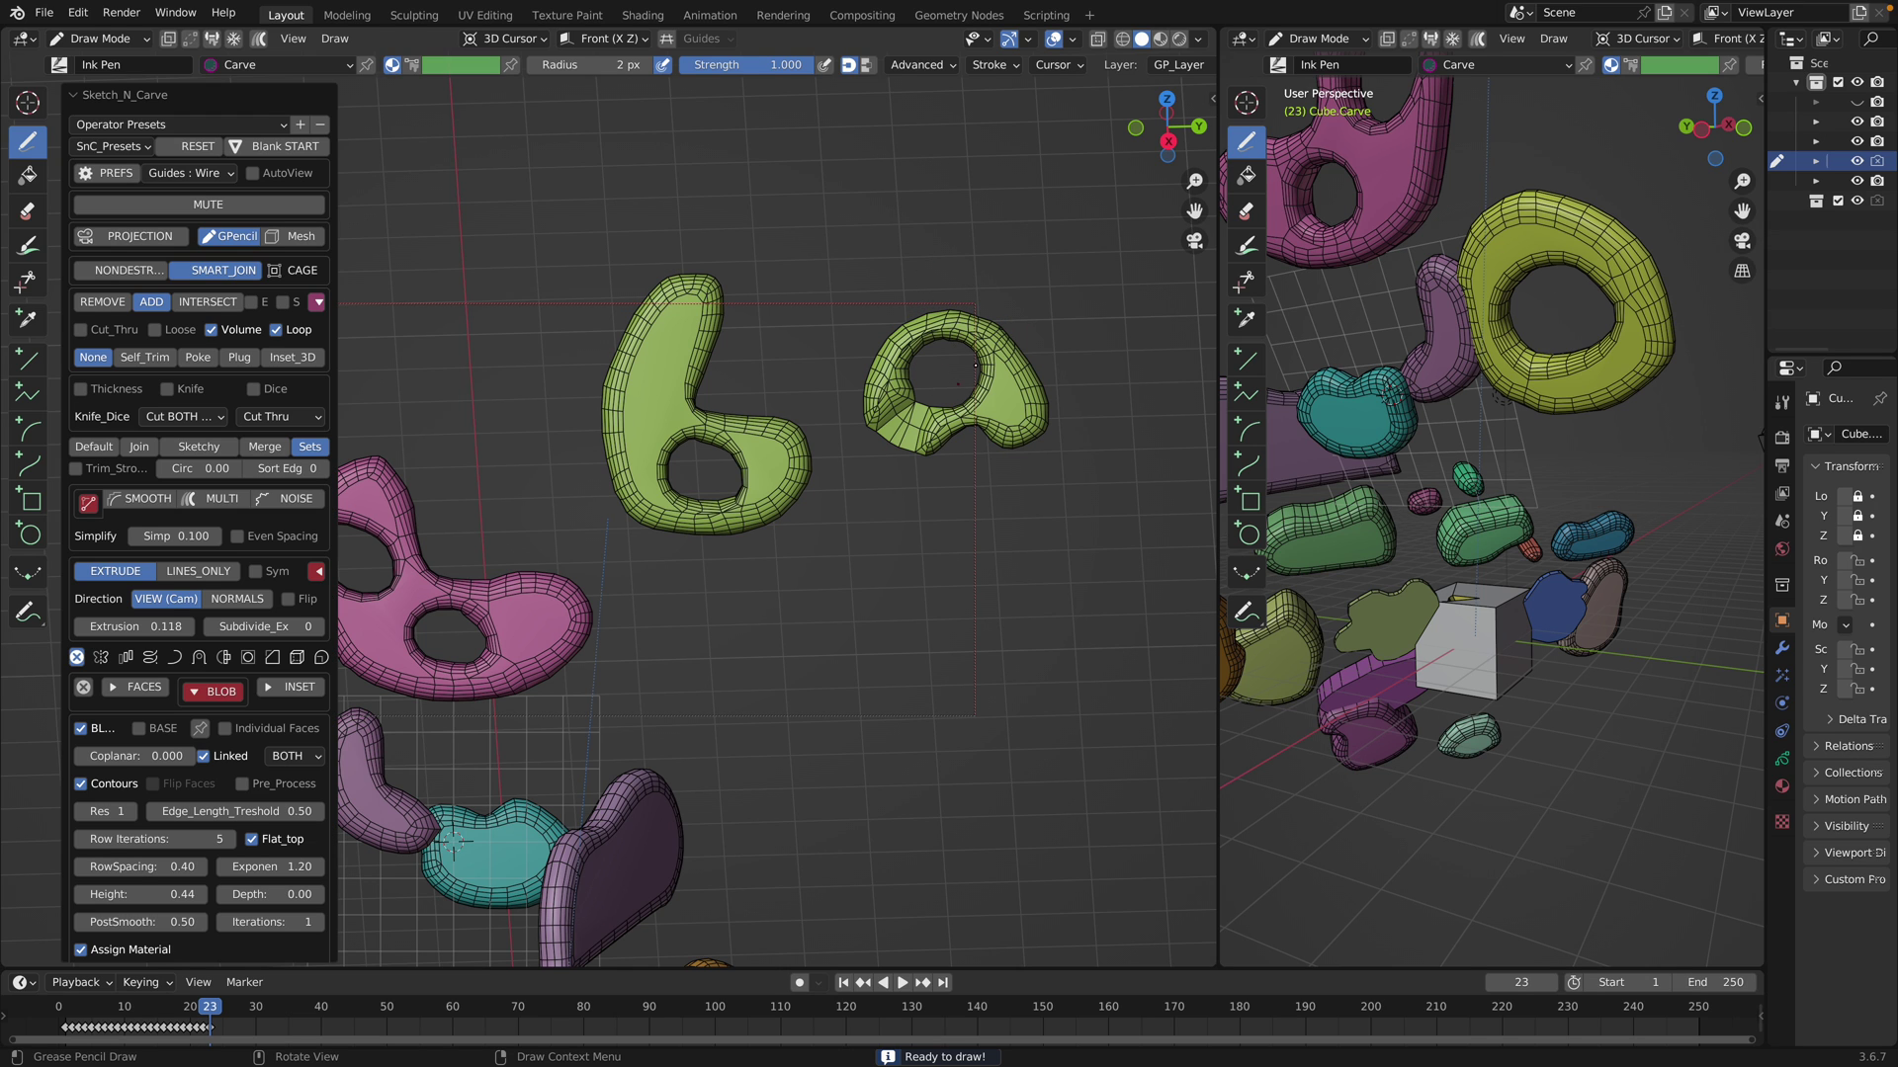
Draw a ring-shaped blob below the smaller green arched shape and enable Even Spacing for it
{"action": "middle_click_drag", "start_coordinate": [940, 459], "coordinate": [927, 403]}
{"action": "scroll", "coordinate": [949, 415], "scroll_direction": "up", "scroll_amount": 3}
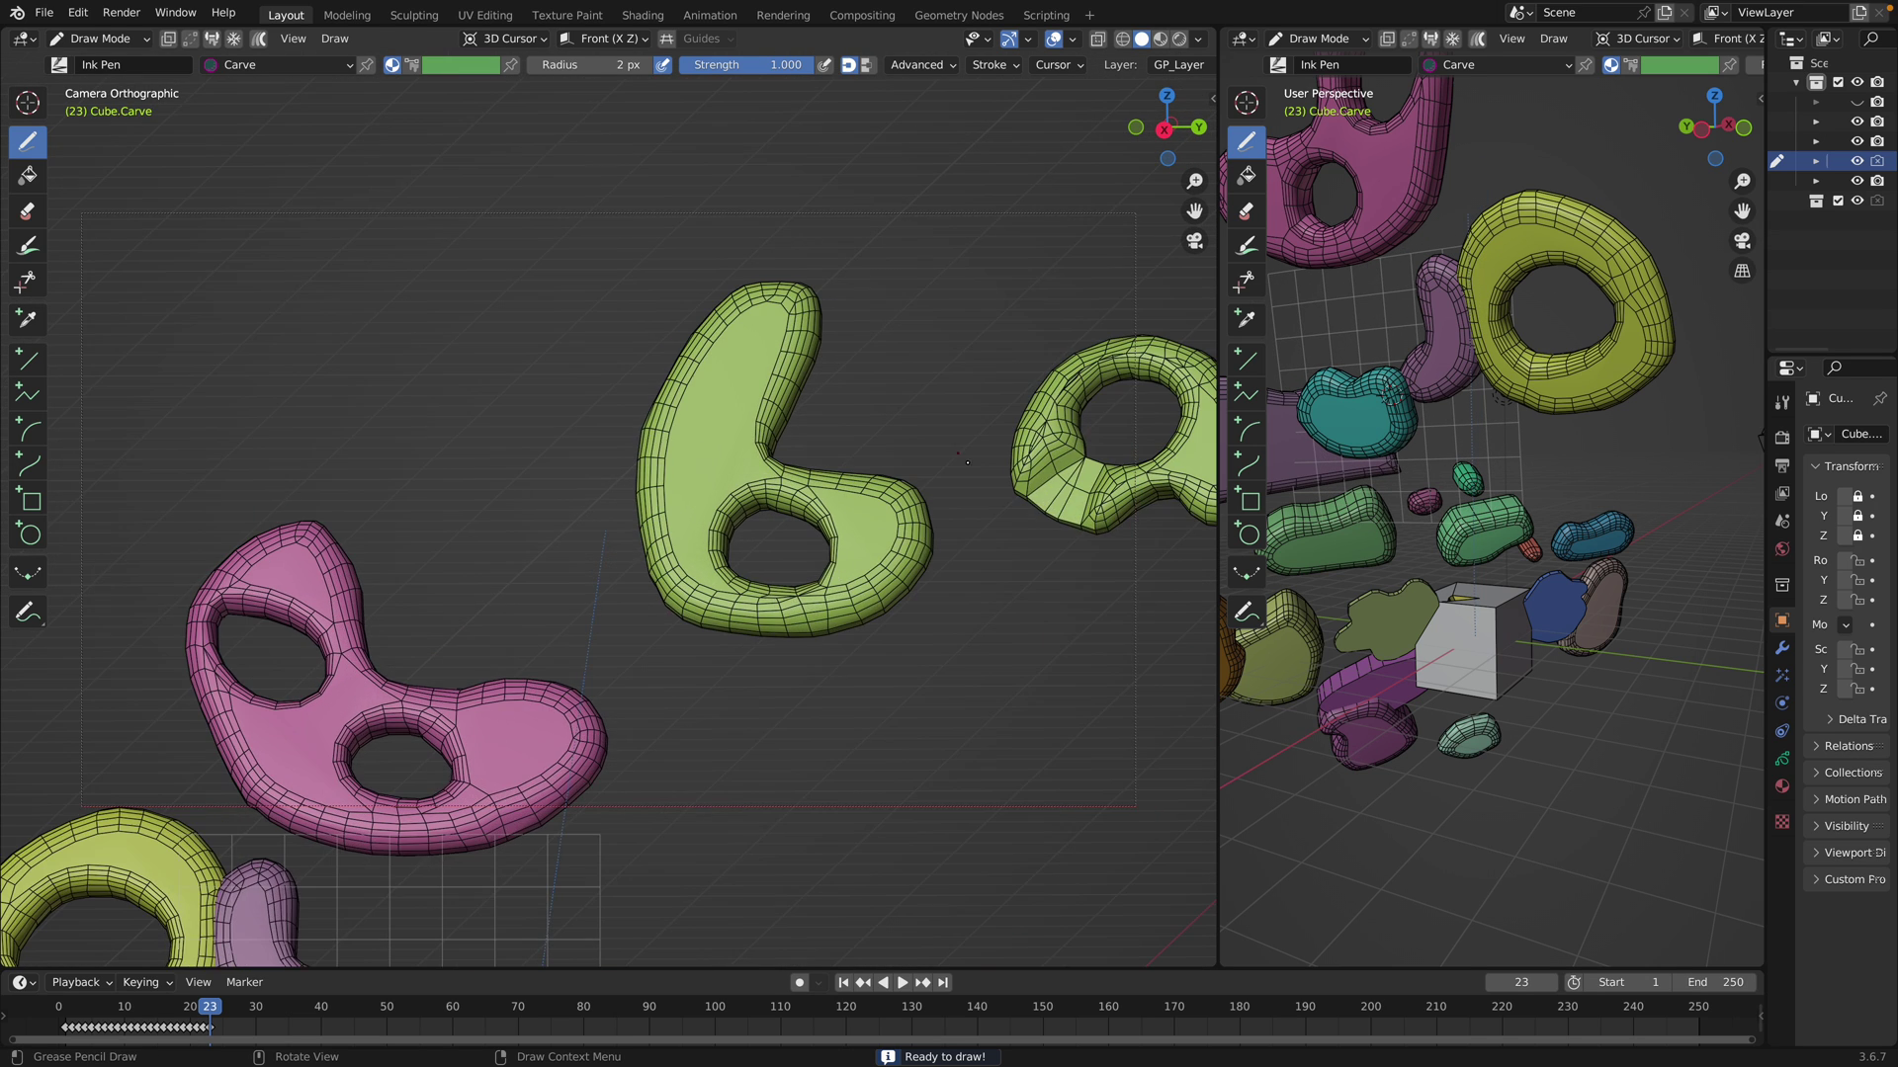
{"action": "middle_click_drag", "start_coordinate": [1101, 465], "coordinate": [672, 492], "text": "shift"}
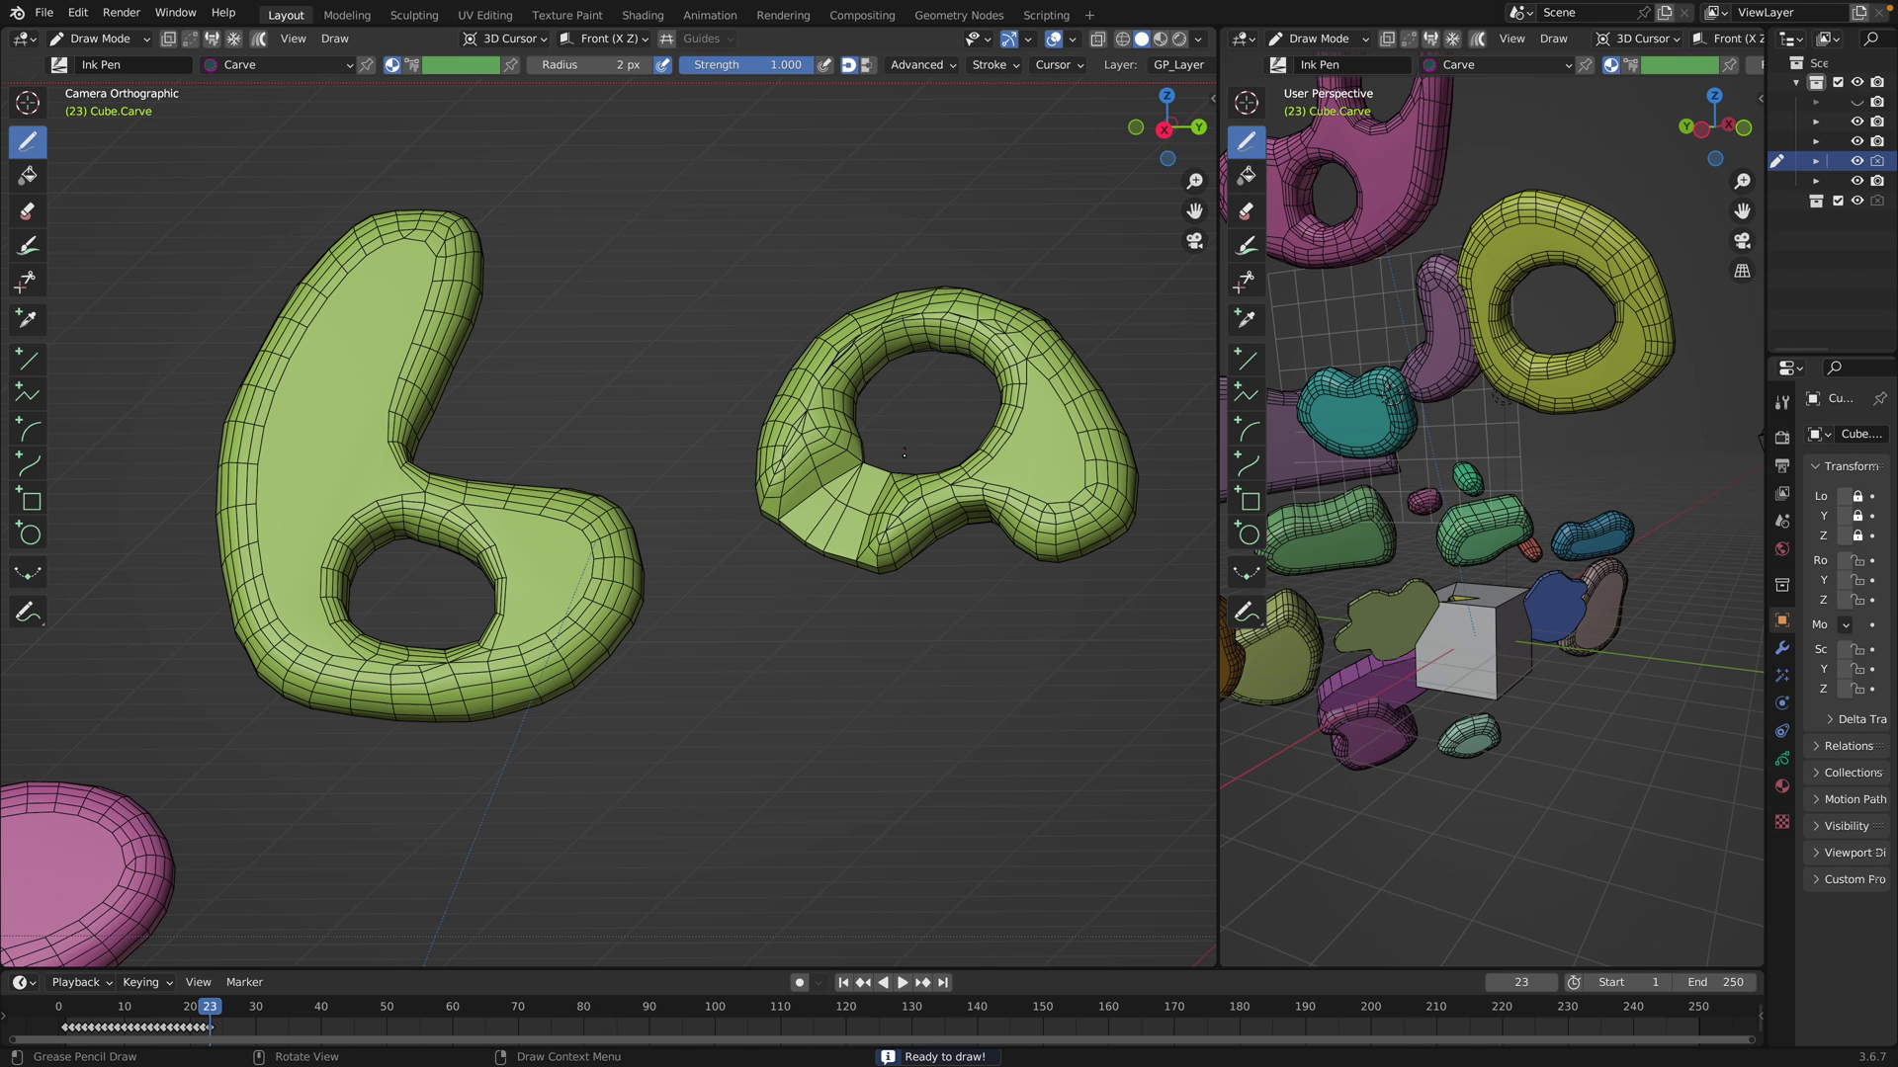
{"action": "scroll", "coordinate": [904, 453], "scroll_direction": "down", "scroll_amount": 2}
{"action": "mouse_move", "coordinate": [662, 788]}
{"action": "left_mouse_down"}
{"action": "mouse_move", "coordinate": [910, 627]}
{"action": "mouse_move", "coordinate": [796, 588]}
{"action": "left_mouse_up"}
{"action": "mouse_move", "coordinate": [796, 652]}
{"action": "left_mouse_down"}
{"action": "mouse_move", "coordinate": [742, 699]}
{"action": "mouse_move", "coordinate": [844, 660]}
{"action": "left_mouse_up"}
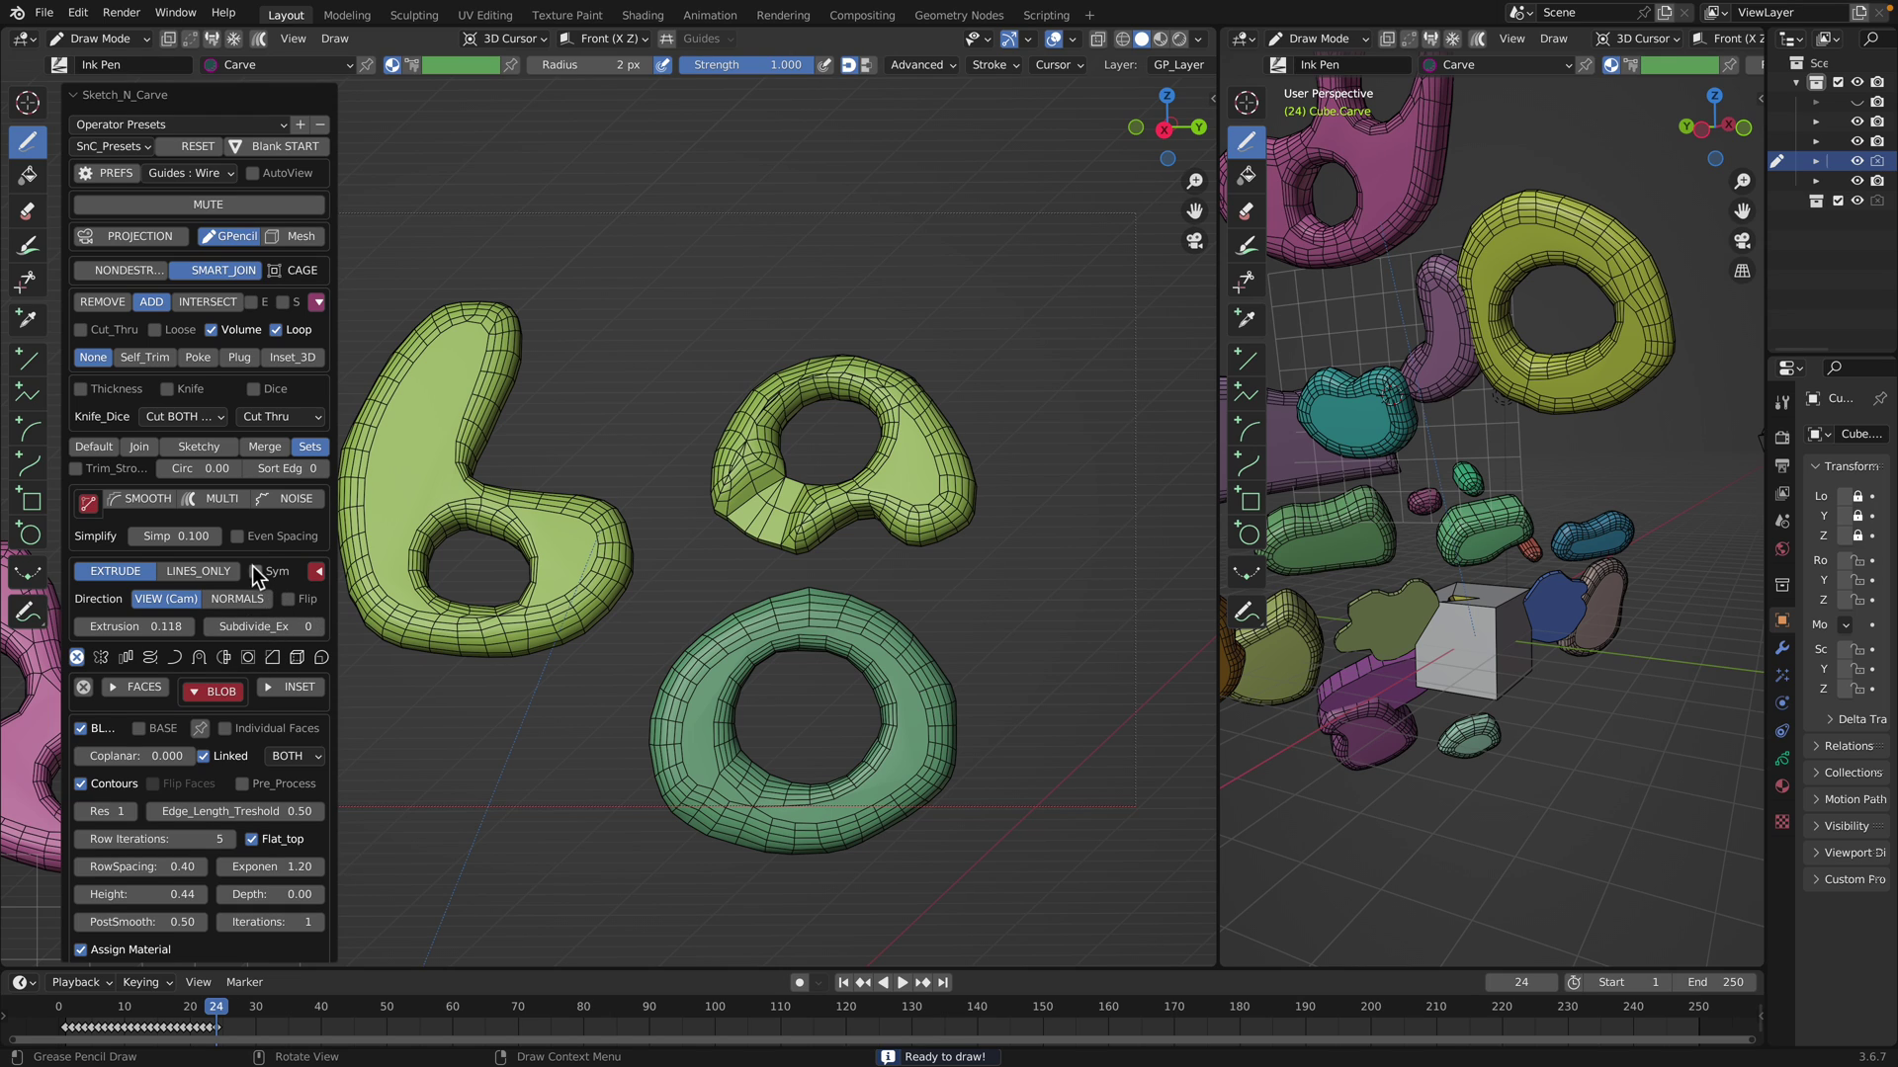
{"action": "left_click", "coordinate": [238, 537]}
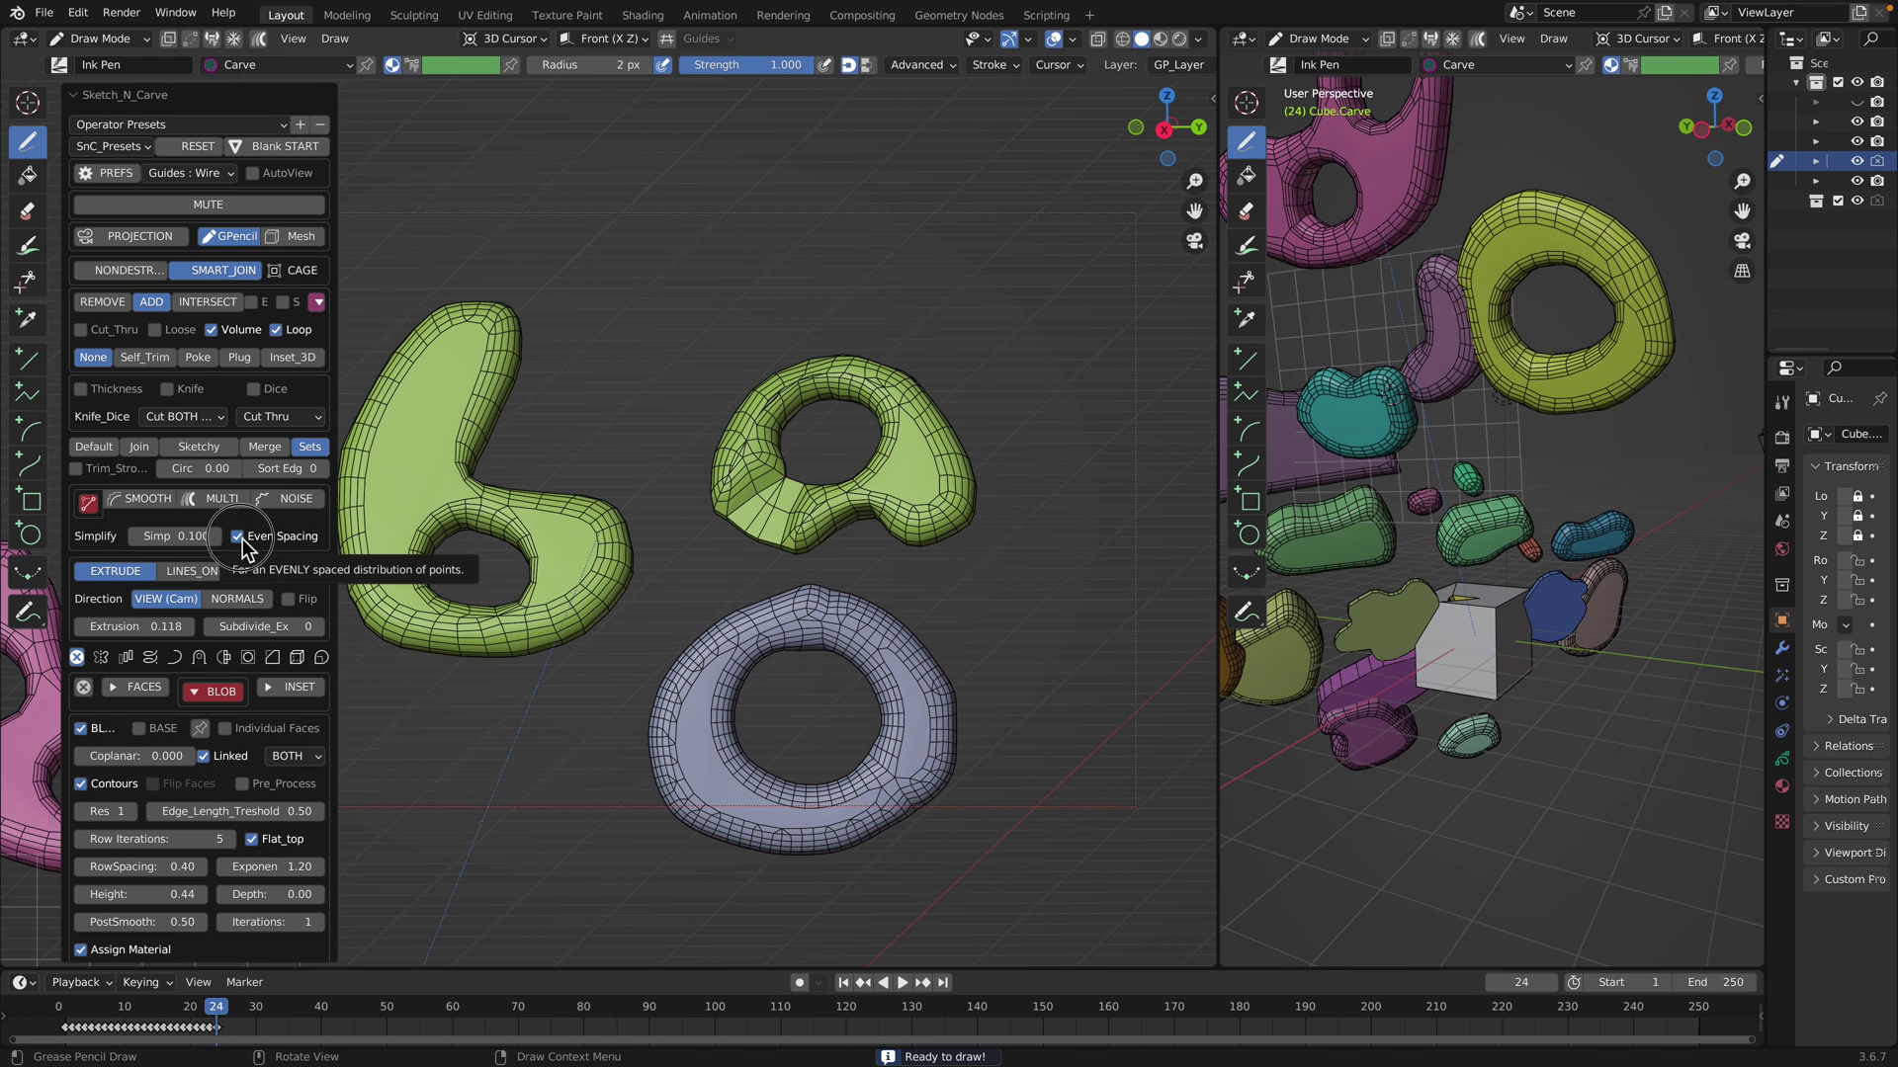
{"action": "left_click_drag", "start_coordinate": [184, 536], "coordinate": [193, 551]}
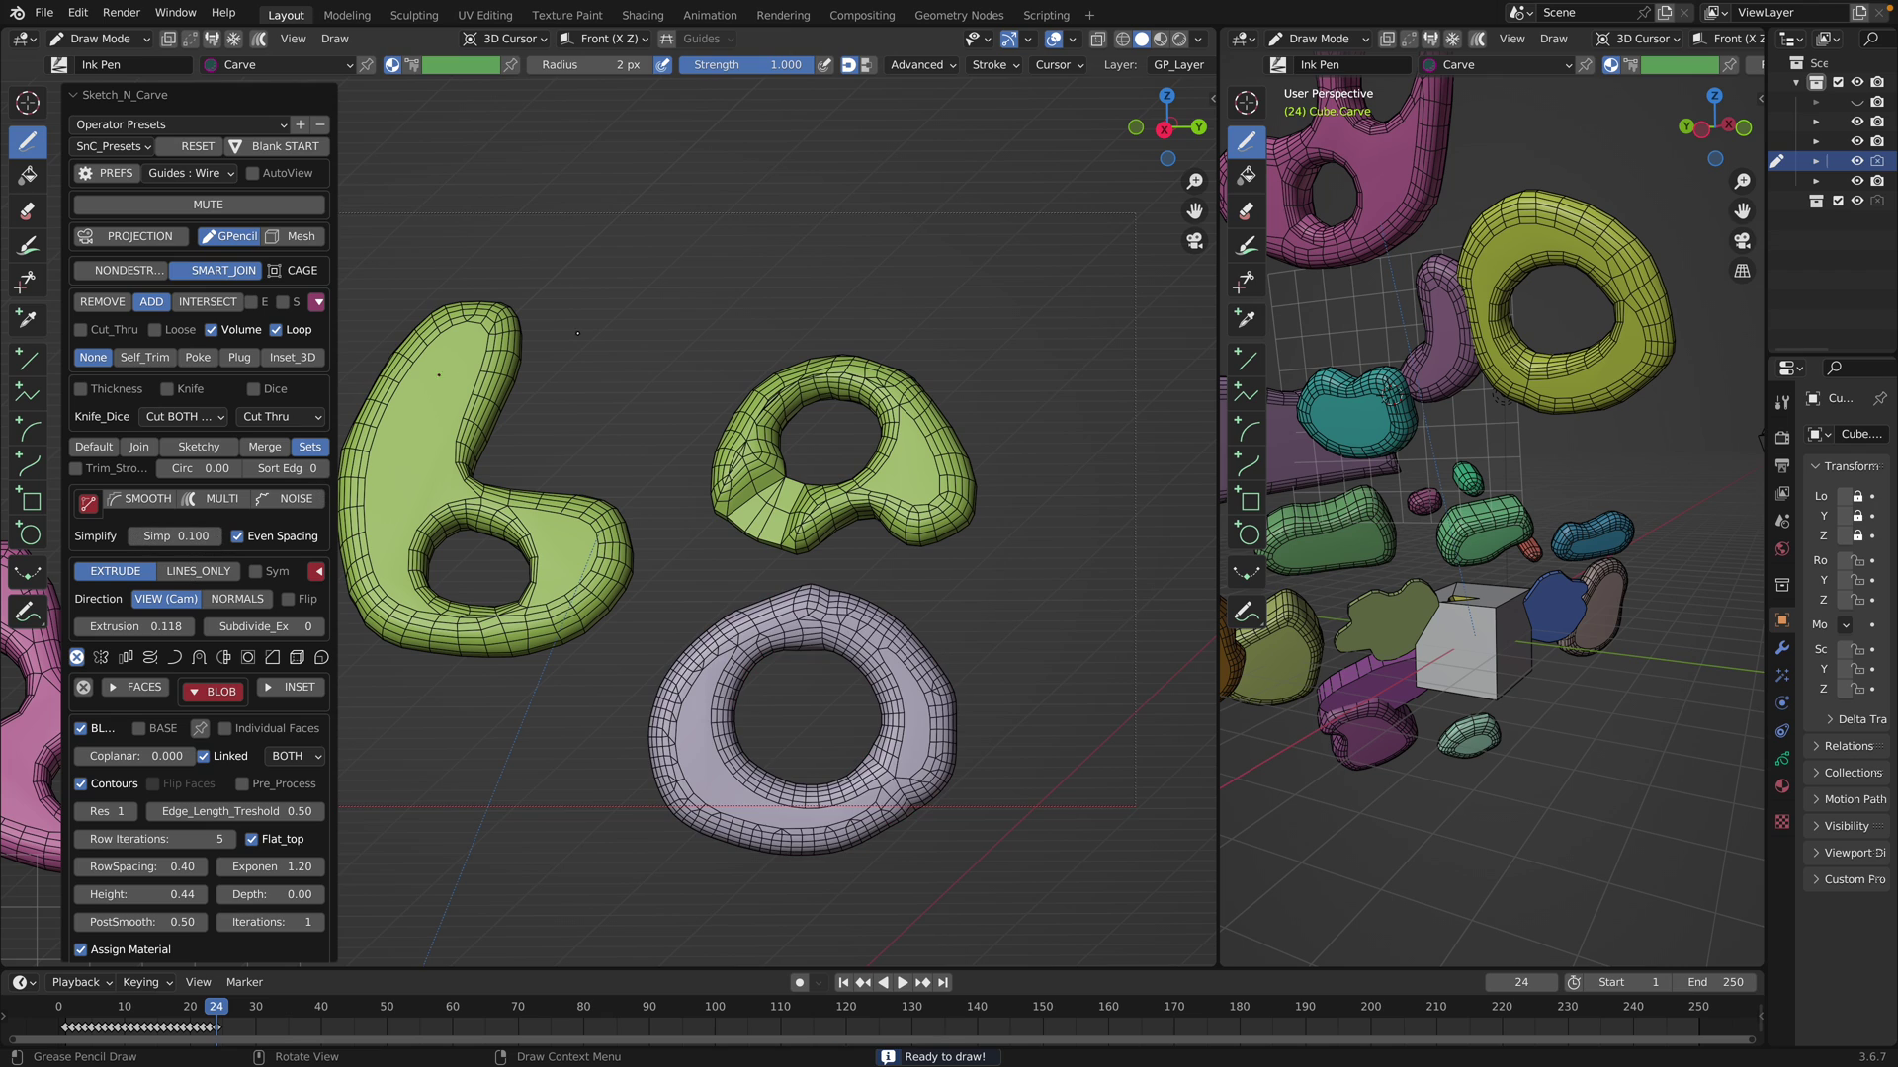
Draw a wide rounded blob with an inner hole loop above the green arched shape
{"action": "middle_click_drag", "start_coordinate": [726, 336], "coordinate": [710, 547], "text": "shift"}
{"action": "mouse_move", "coordinate": [672, 473]}
{"action": "left_mouse_down"}
{"action": "mouse_move", "coordinate": [940, 384]}
{"action": "mouse_move", "coordinate": [767, 490]}
{"action": "left_mouse_up"}
{"action": "left_click_drag", "start_coordinate": [793, 334], "coordinate": [845, 377]}
{"action": "key", "text": "space"}
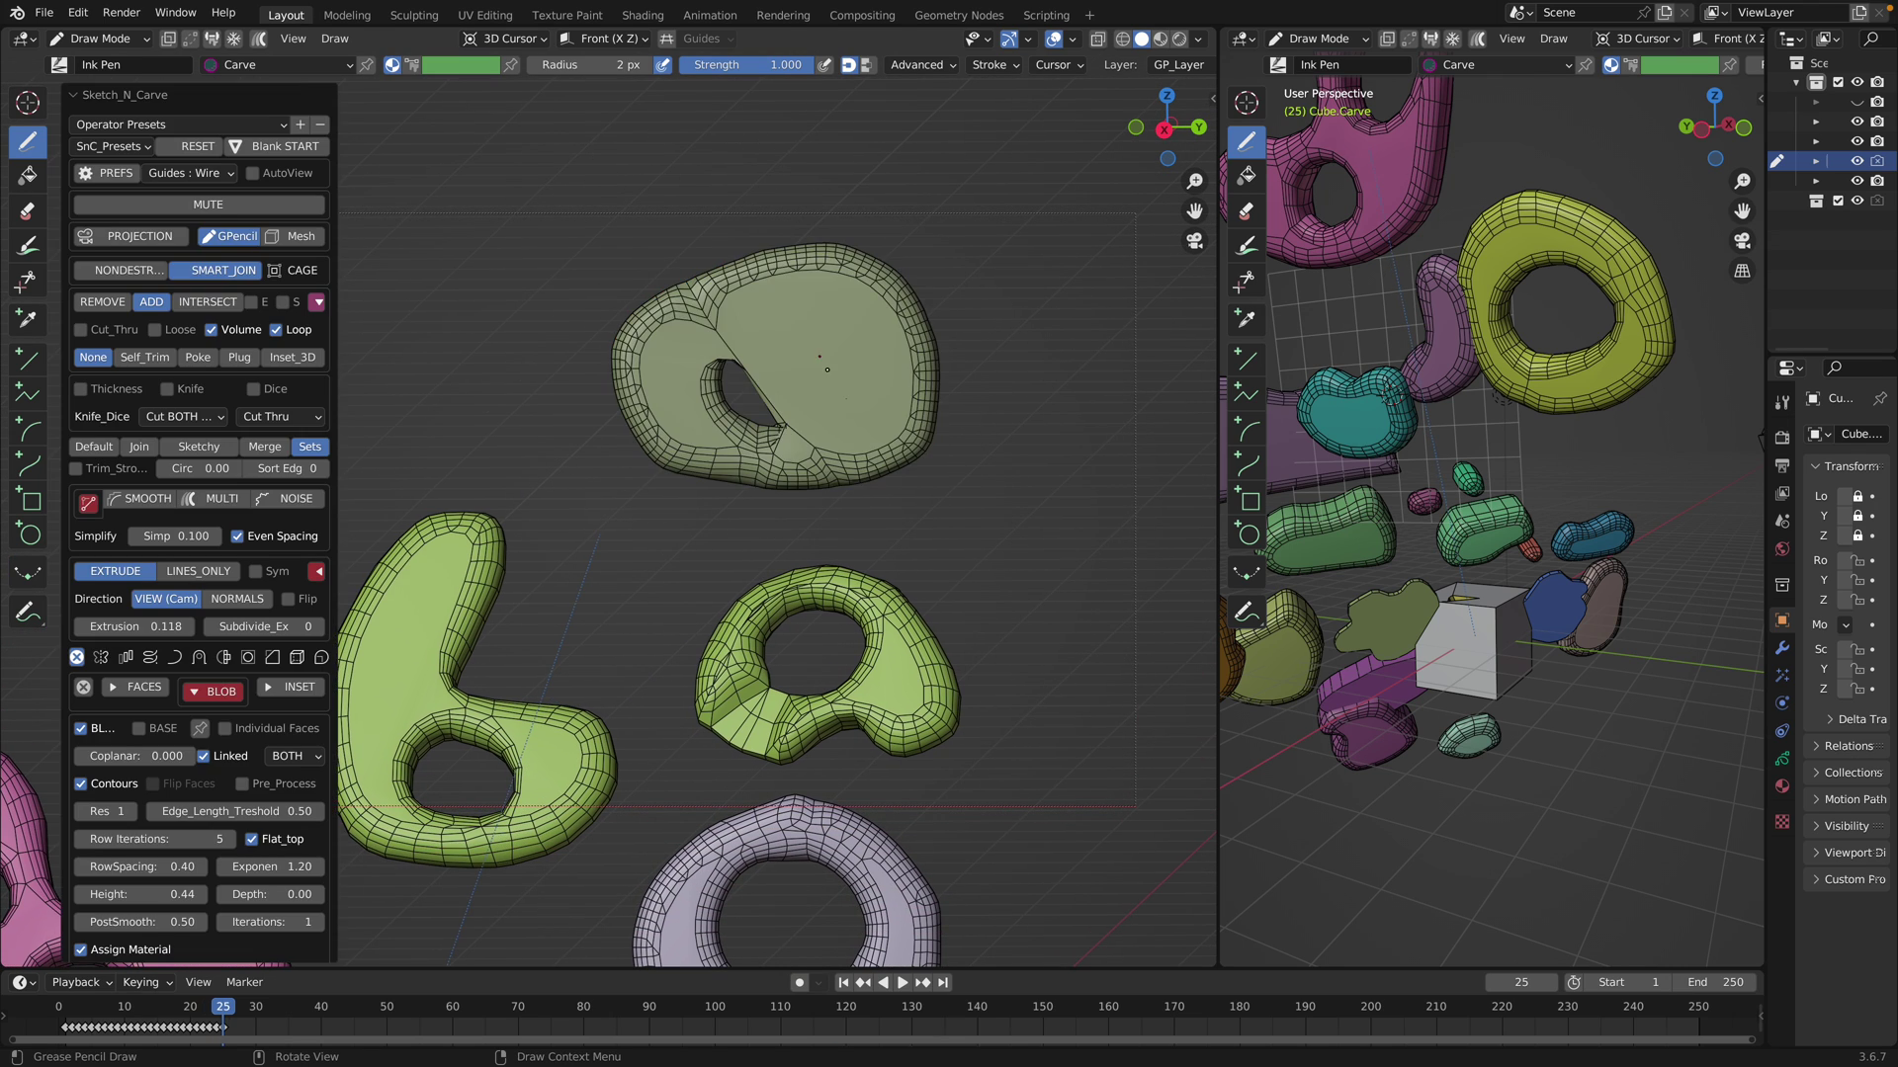
Draw a large blob with a tall inner hole to the right of the ring shapes and set its exponent to 1.62
{"action": "scroll", "coordinate": [822, 376], "scroll_direction": "down", "scroll_amount": 3}
{"action": "middle_click_drag", "start_coordinate": [821, 494], "coordinate": [899, 425], "text": "shift"}
{"action": "mouse_move", "coordinate": [921, 481]}
{"action": "left_mouse_down"}
{"action": "mouse_move", "coordinate": [941, 606]}
{"action": "mouse_move", "coordinate": [925, 493]}
{"action": "left_mouse_up"}
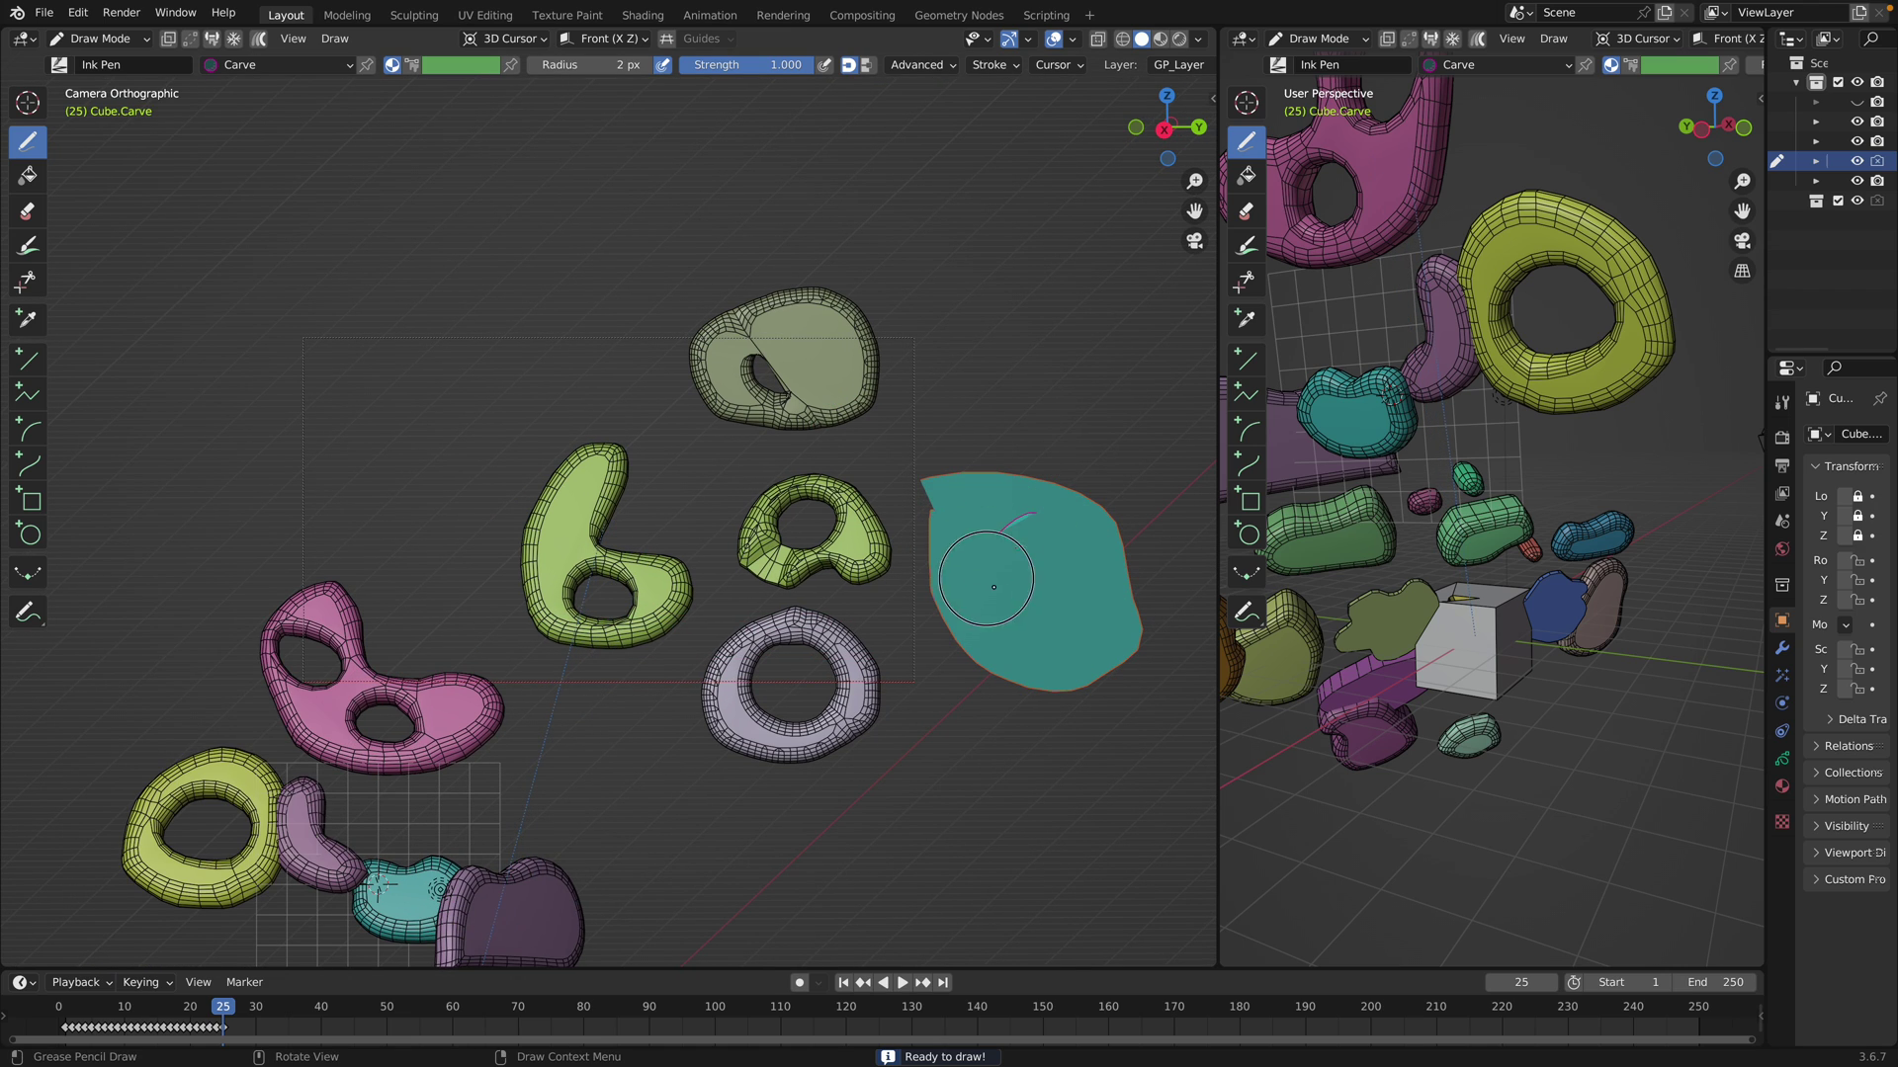
{"action": "left_click_drag", "start_coordinate": [1033, 515], "coordinate": [1055, 534]}
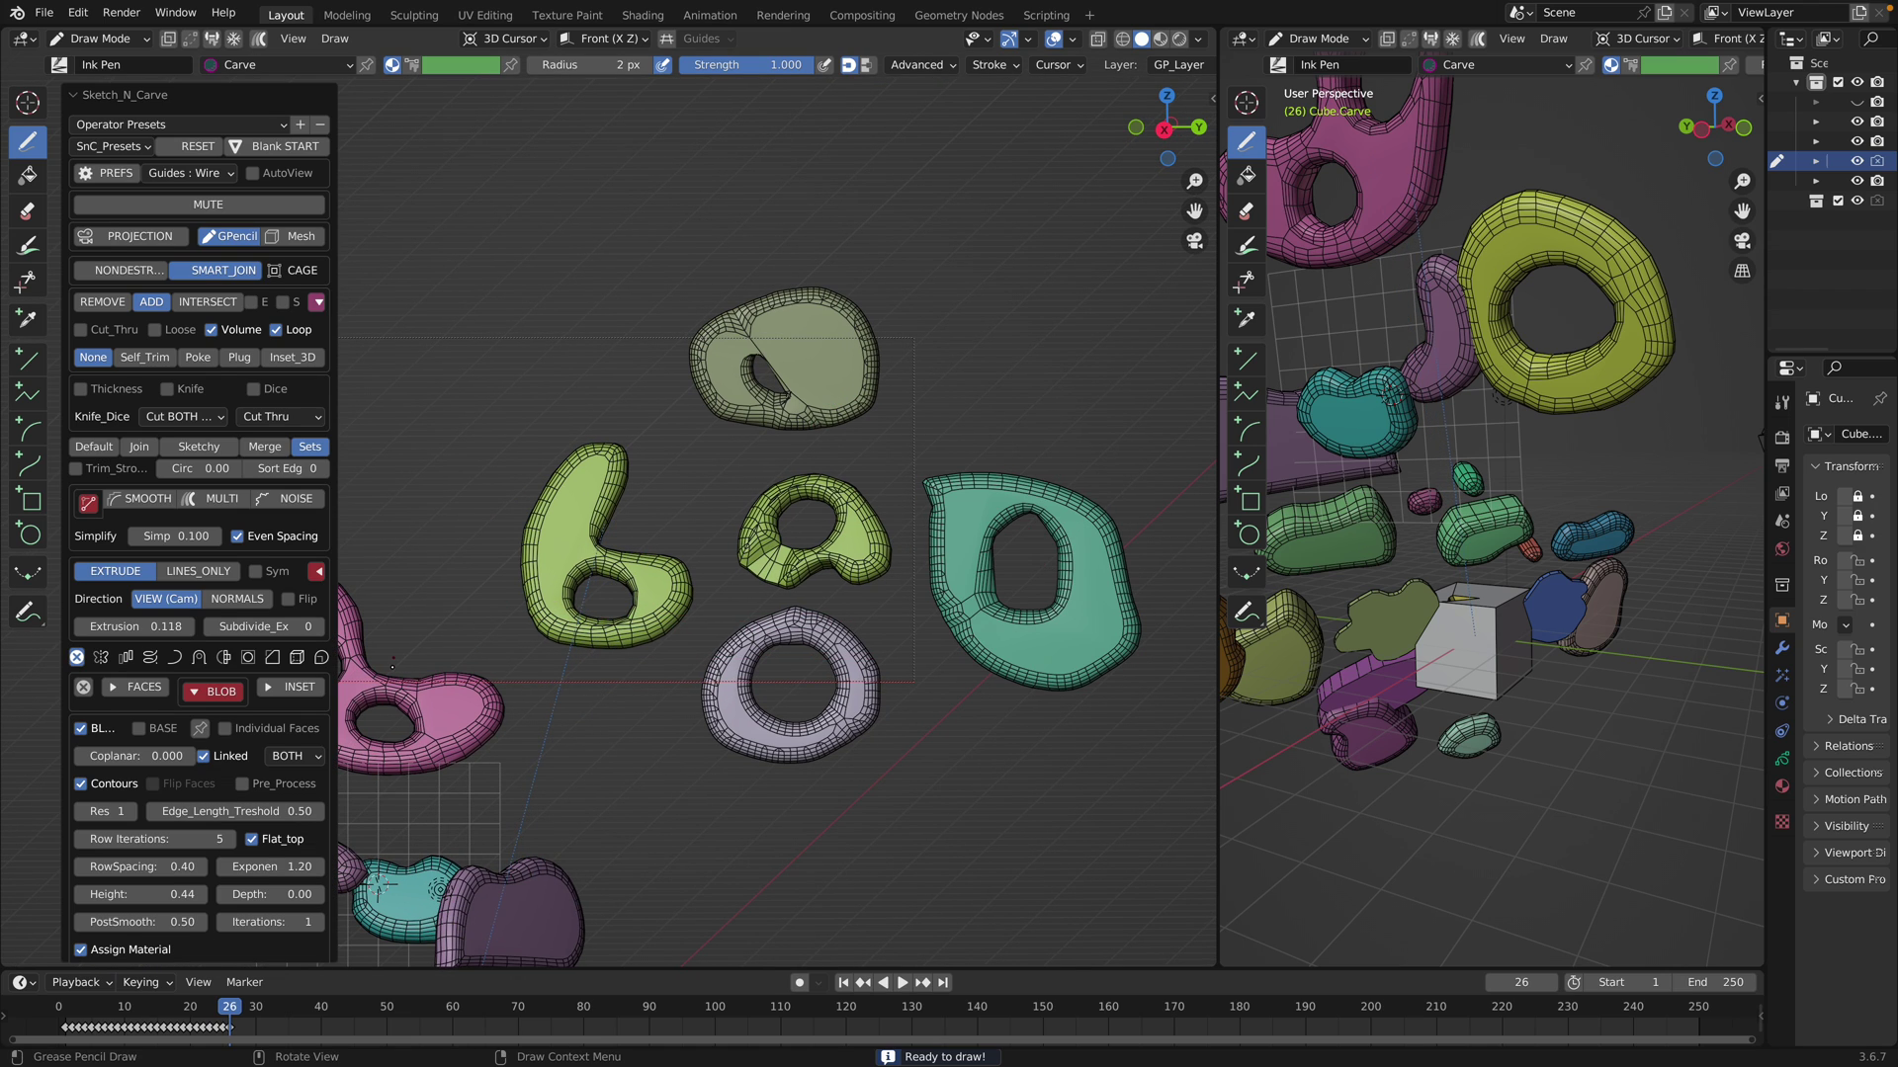
{"action": "scroll", "coordinate": [292, 805], "scroll_direction": "down", "scroll_amount": 3}
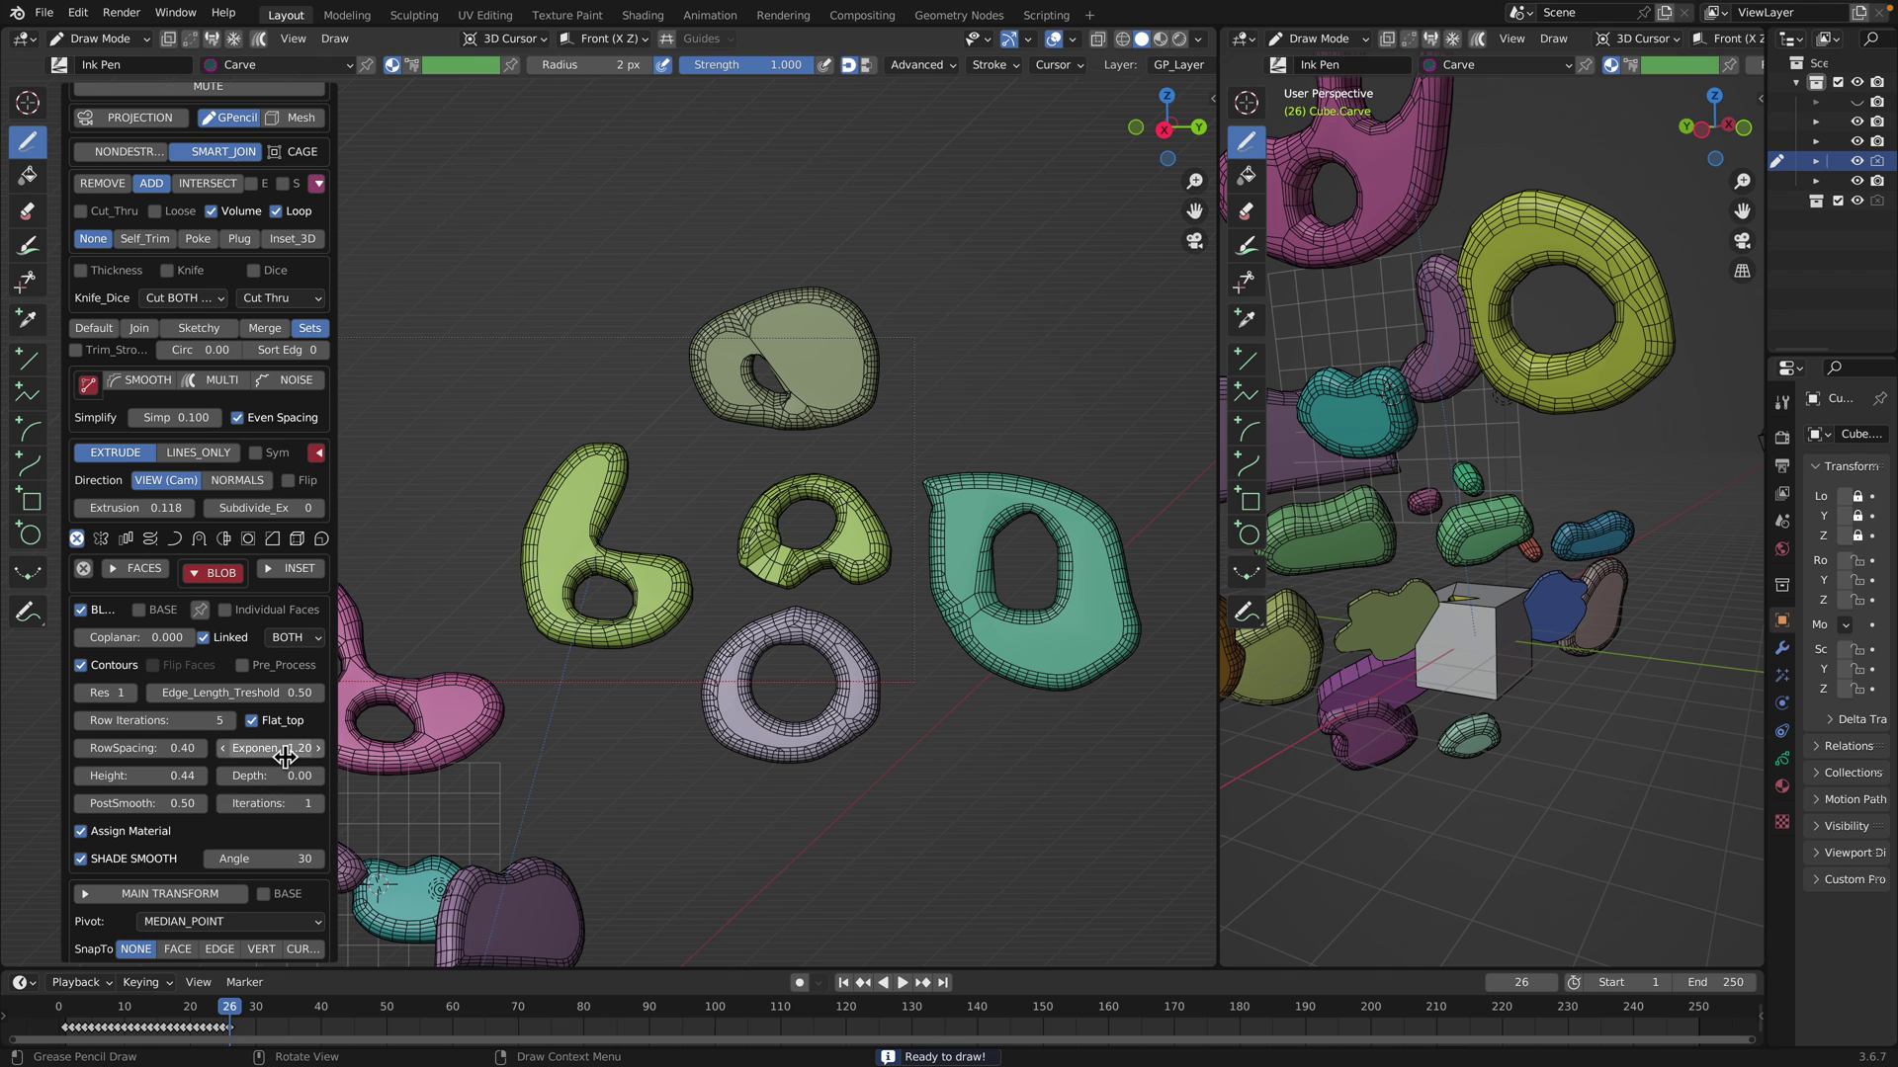
{"action": "left_click_drag", "start_coordinate": [289, 752], "coordinate": [305, 754]}
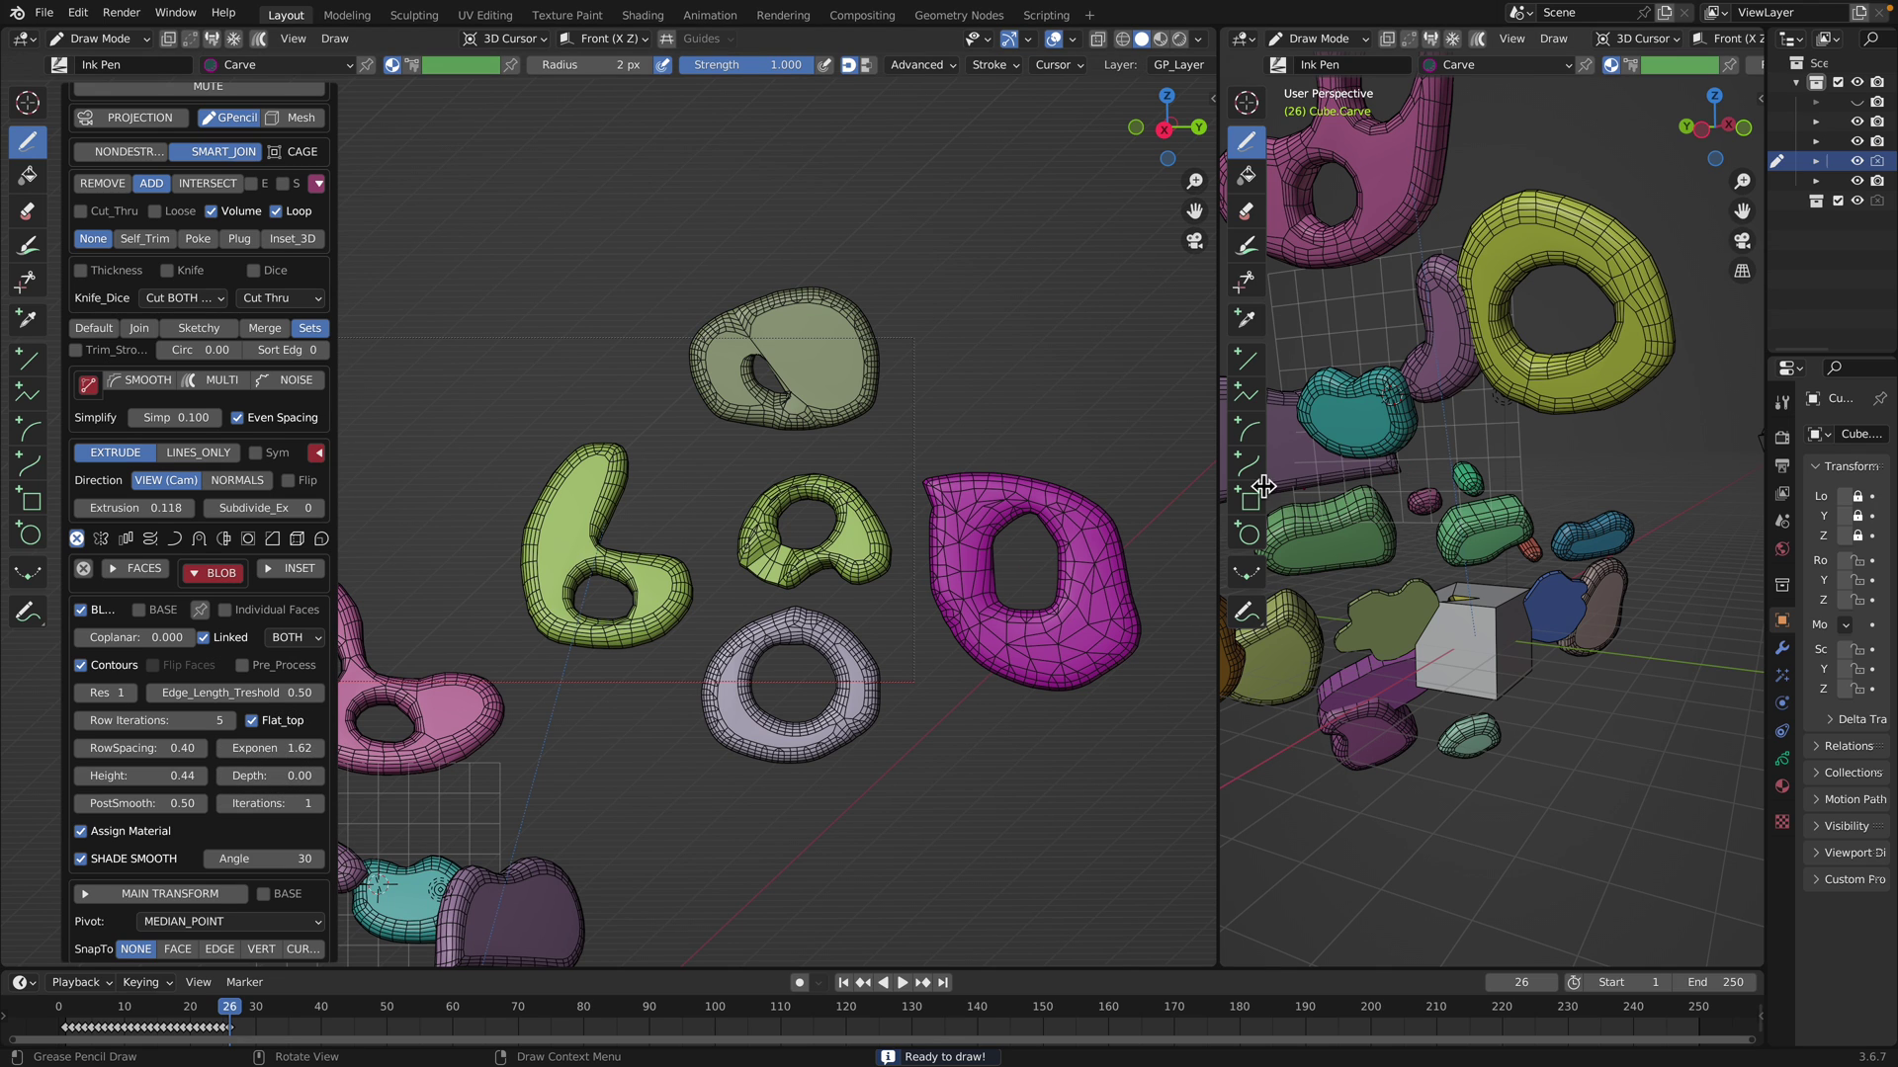
Draw two large blobs with inner hole loops, one below the ring shapes and one above the pale green blob
{"action": "left_click_drag", "start_coordinate": [1222, 492], "coordinate": [809, 484]}
{"action": "middle_click_drag", "start_coordinate": [948, 478], "coordinate": [1095, 561]}
{"action": "mouse_move", "coordinate": [534, 841]}
{"action": "left_mouse_down"}
{"action": "mouse_move", "coordinate": [678, 722]}
{"action": "mouse_move", "coordinate": [585, 736]}
{"action": "mouse_move", "coordinate": [618, 756]}
{"action": "left_mouse_up"}
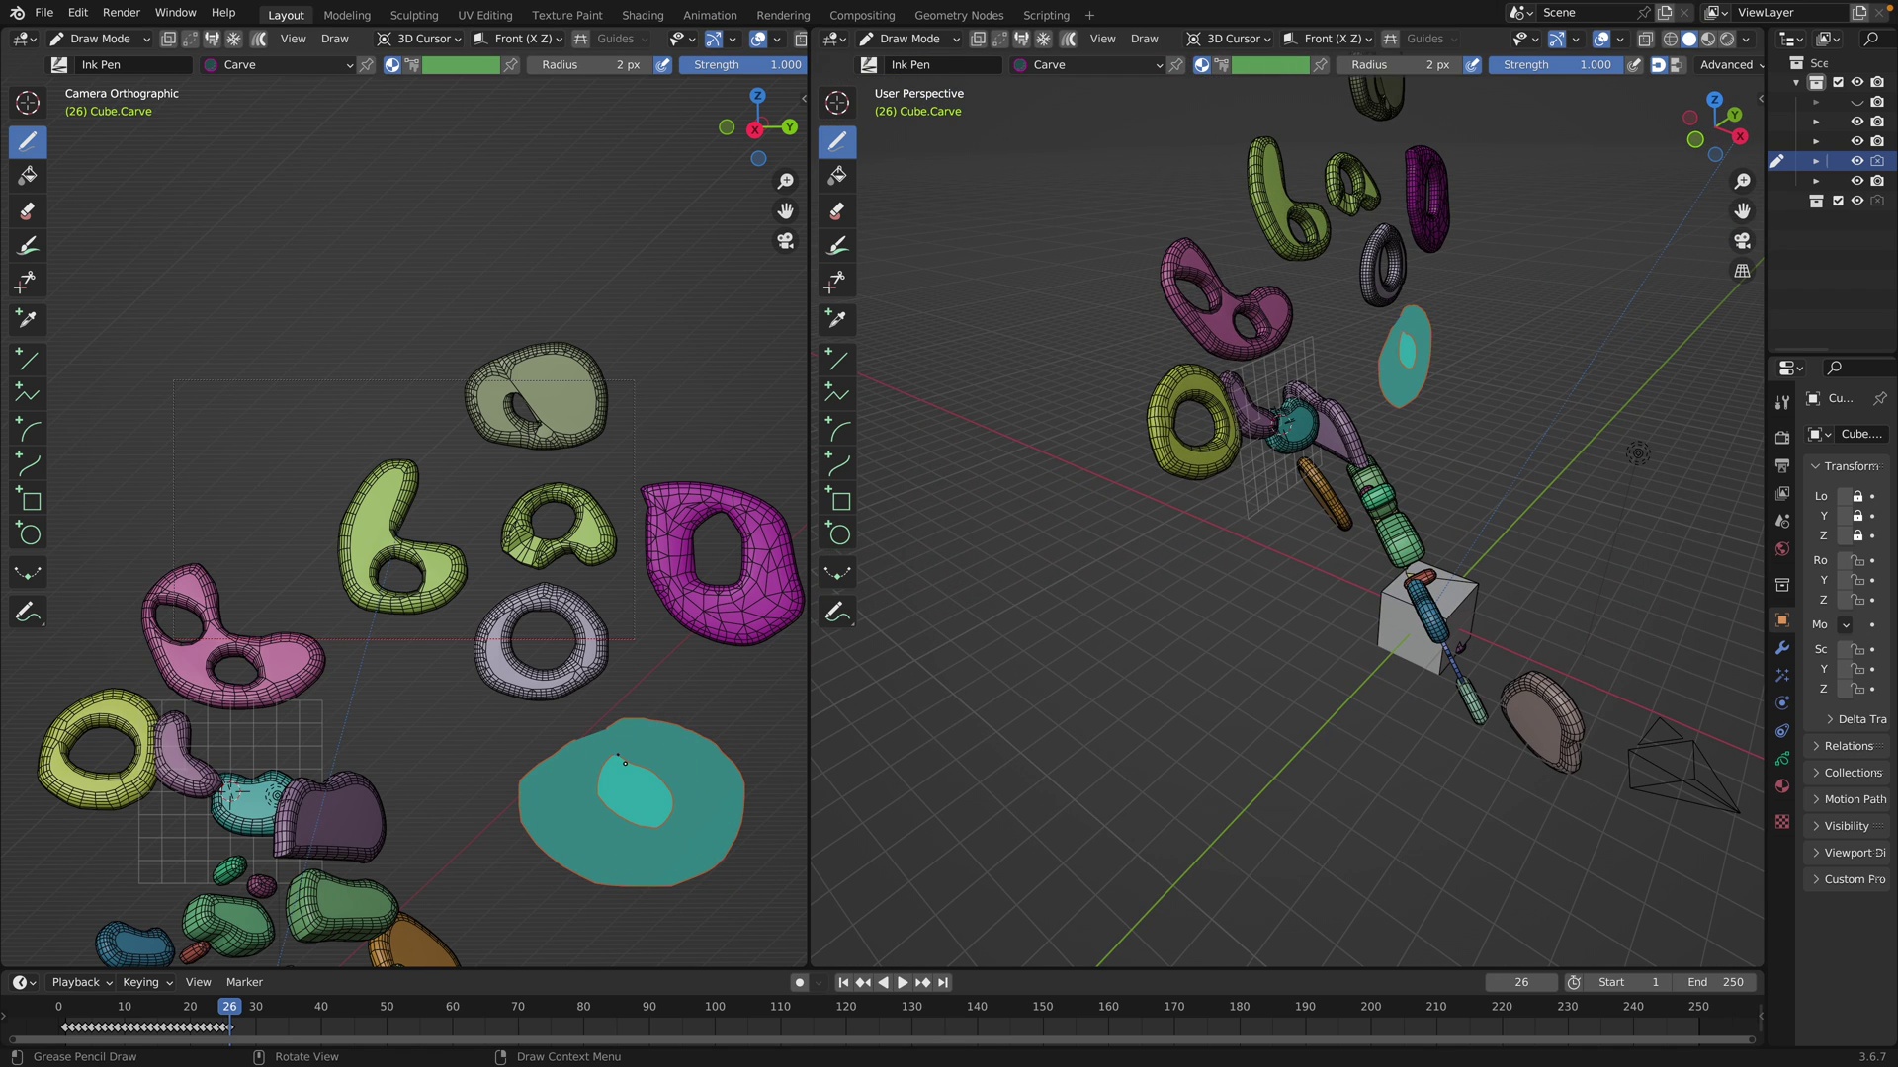
{"action": "mouse_move", "coordinate": [467, 249]}
{"action": "left_mouse_down"}
{"action": "mouse_move", "coordinate": [633, 301]}
{"action": "mouse_move", "coordinate": [467, 327]}
{"action": "left_mouse_up"}
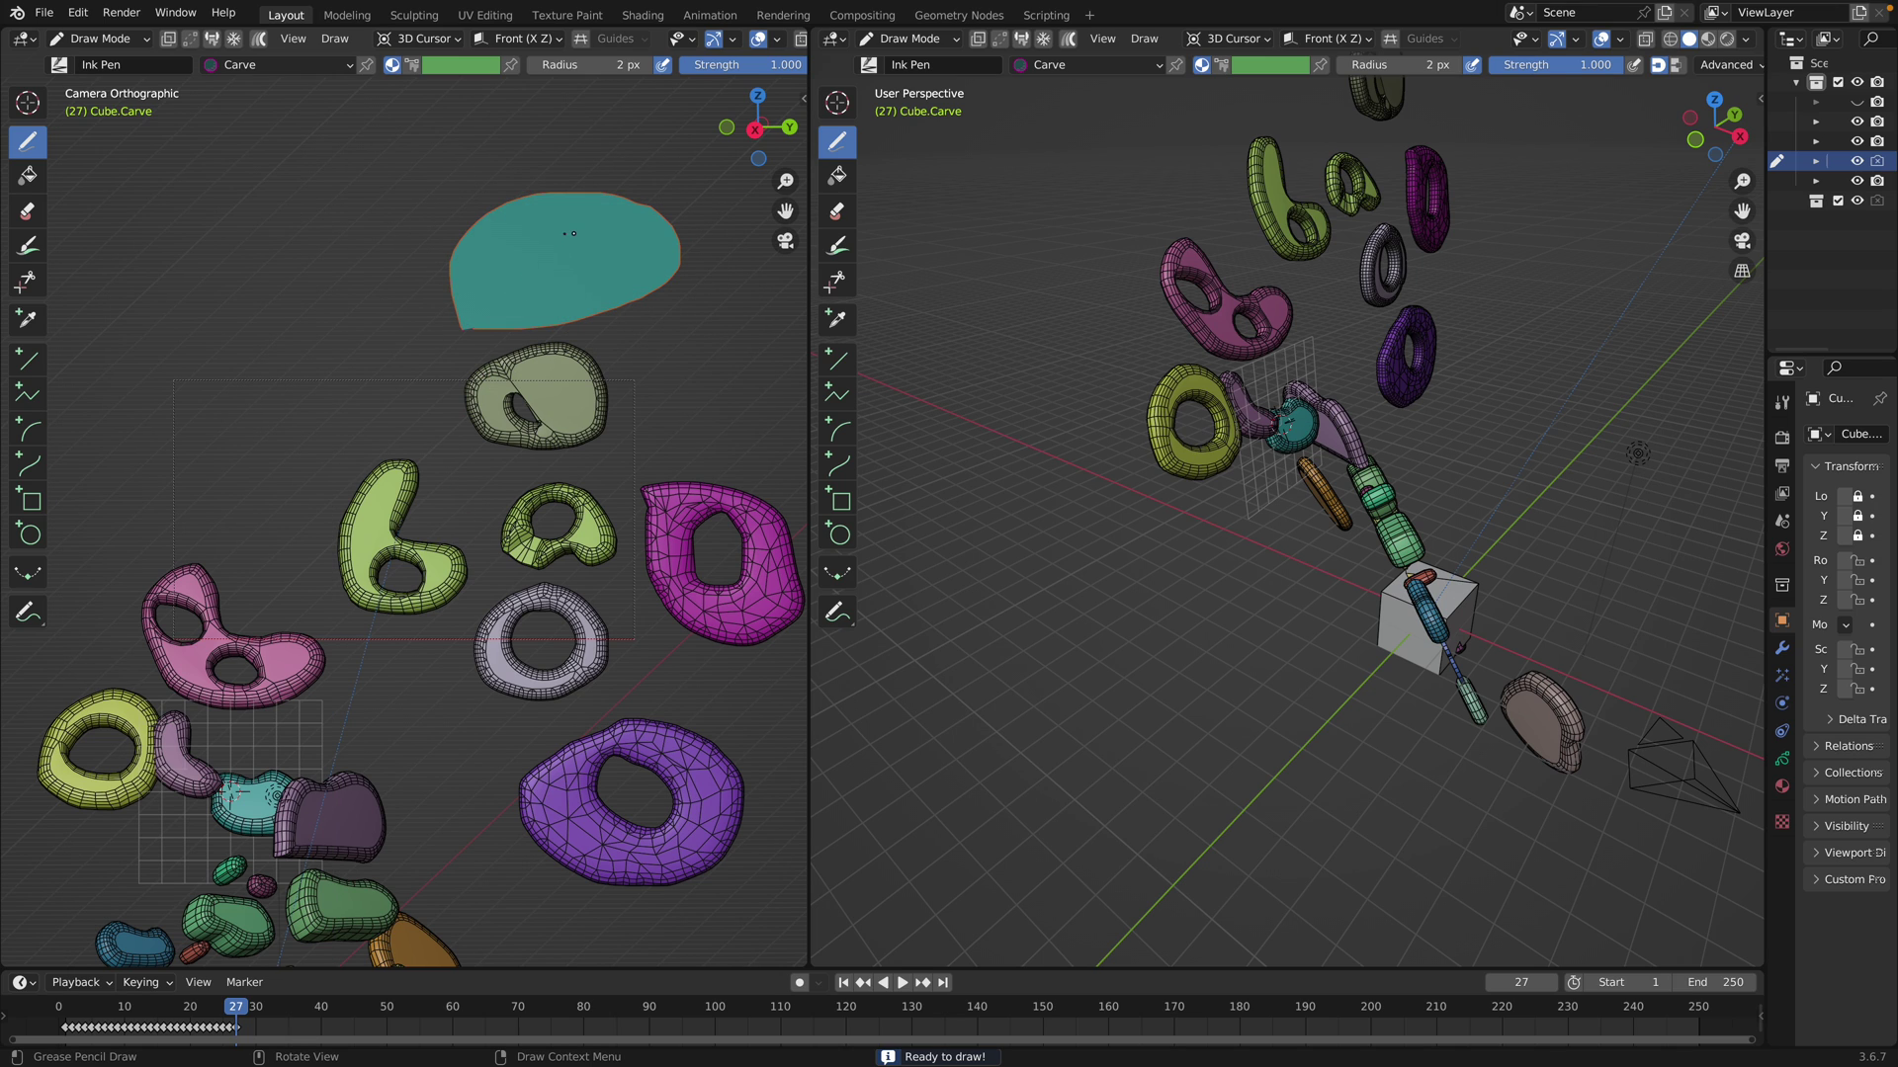
{"action": "left_click_drag", "start_coordinate": [592, 239], "coordinate": [605, 259]}
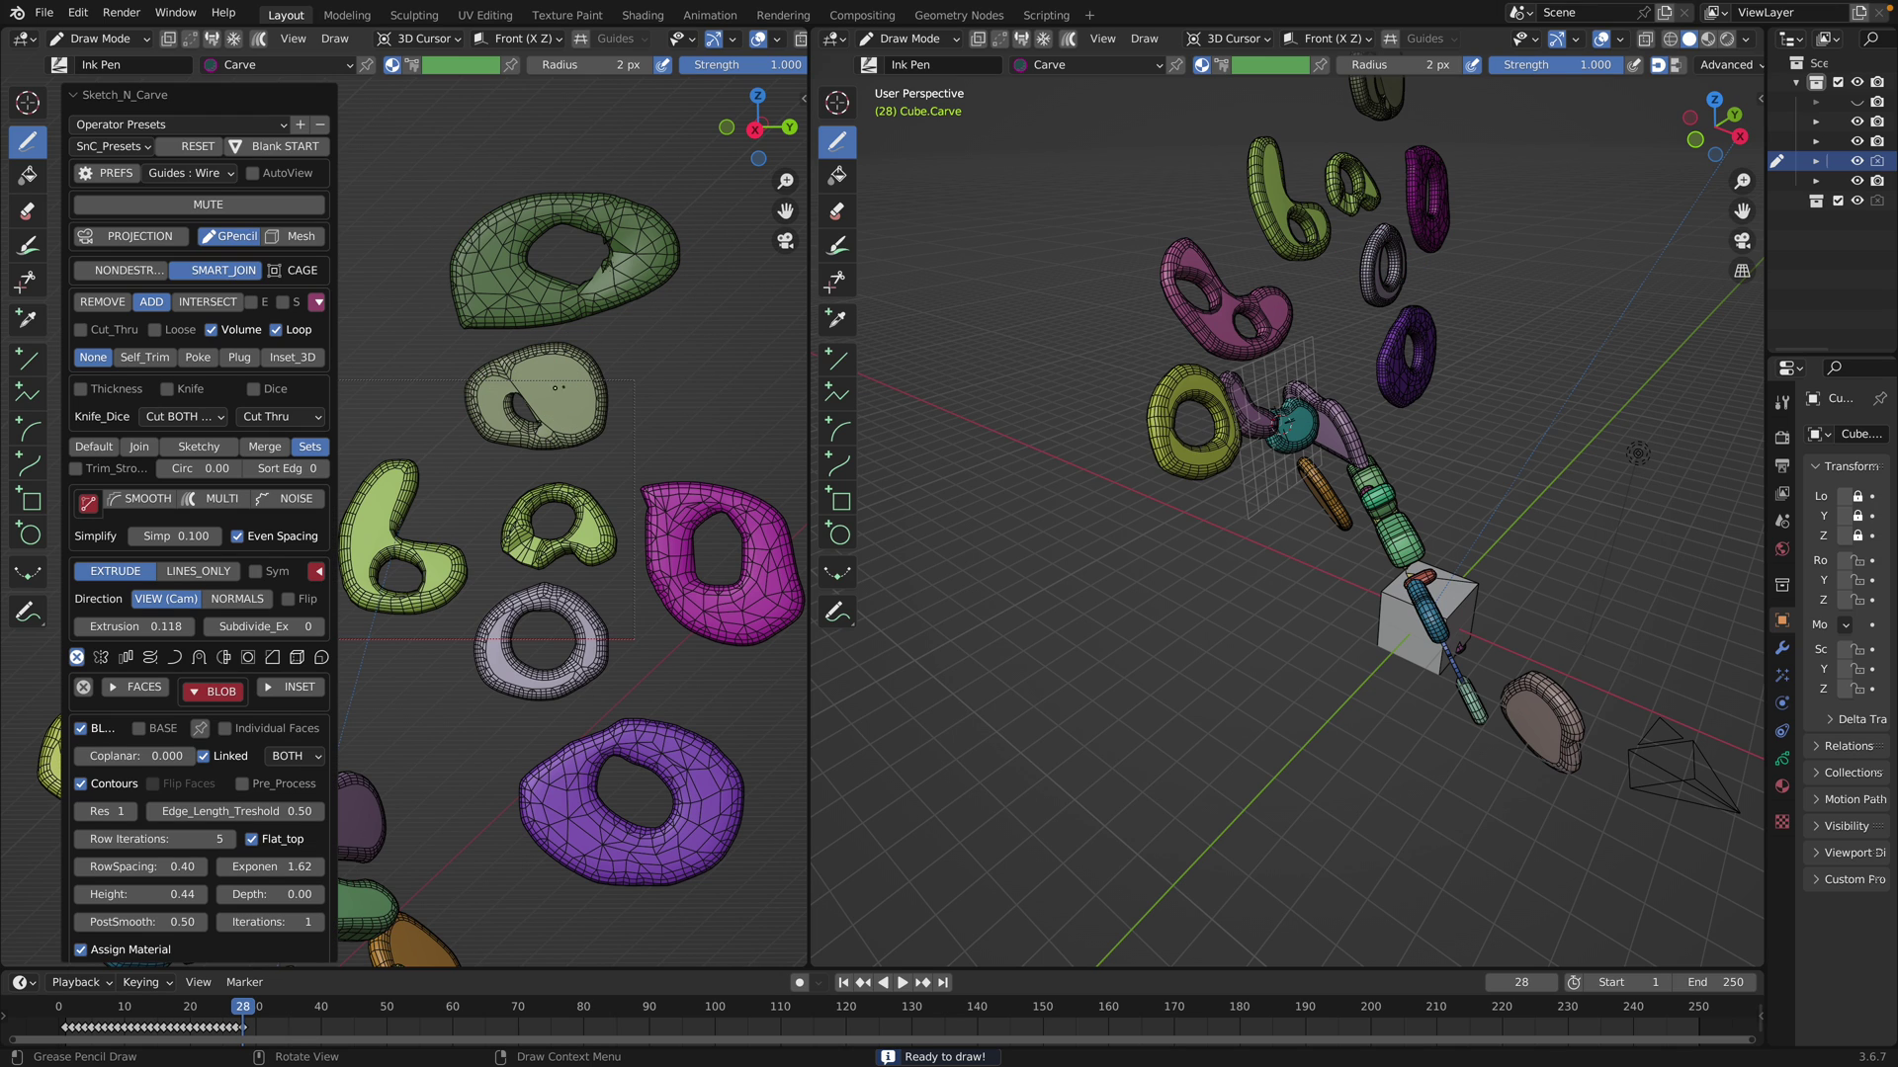
Draw a ring-shaped blob beside the pale green blob and two solid rounded blobs on the opposite side of the stack
{"action": "mouse_move", "coordinate": [667, 337]}
{"action": "left_mouse_down"}
{"action": "mouse_move", "coordinate": [726, 380]}
{"action": "mouse_move", "coordinate": [710, 353]}
{"action": "left_mouse_up"}
{"action": "mouse_move", "coordinate": [413, 151]}
{"action": "left_mouse_down"}
{"action": "mouse_move", "coordinate": [502, 233]}
{"action": "mouse_move", "coordinate": [480, 385]}
{"action": "mouse_move", "coordinate": [483, 280]}
{"action": "left_mouse_up"}
{"action": "scroll", "coordinate": [676, 426], "scroll_direction": "down", "scroll_amount": 3}
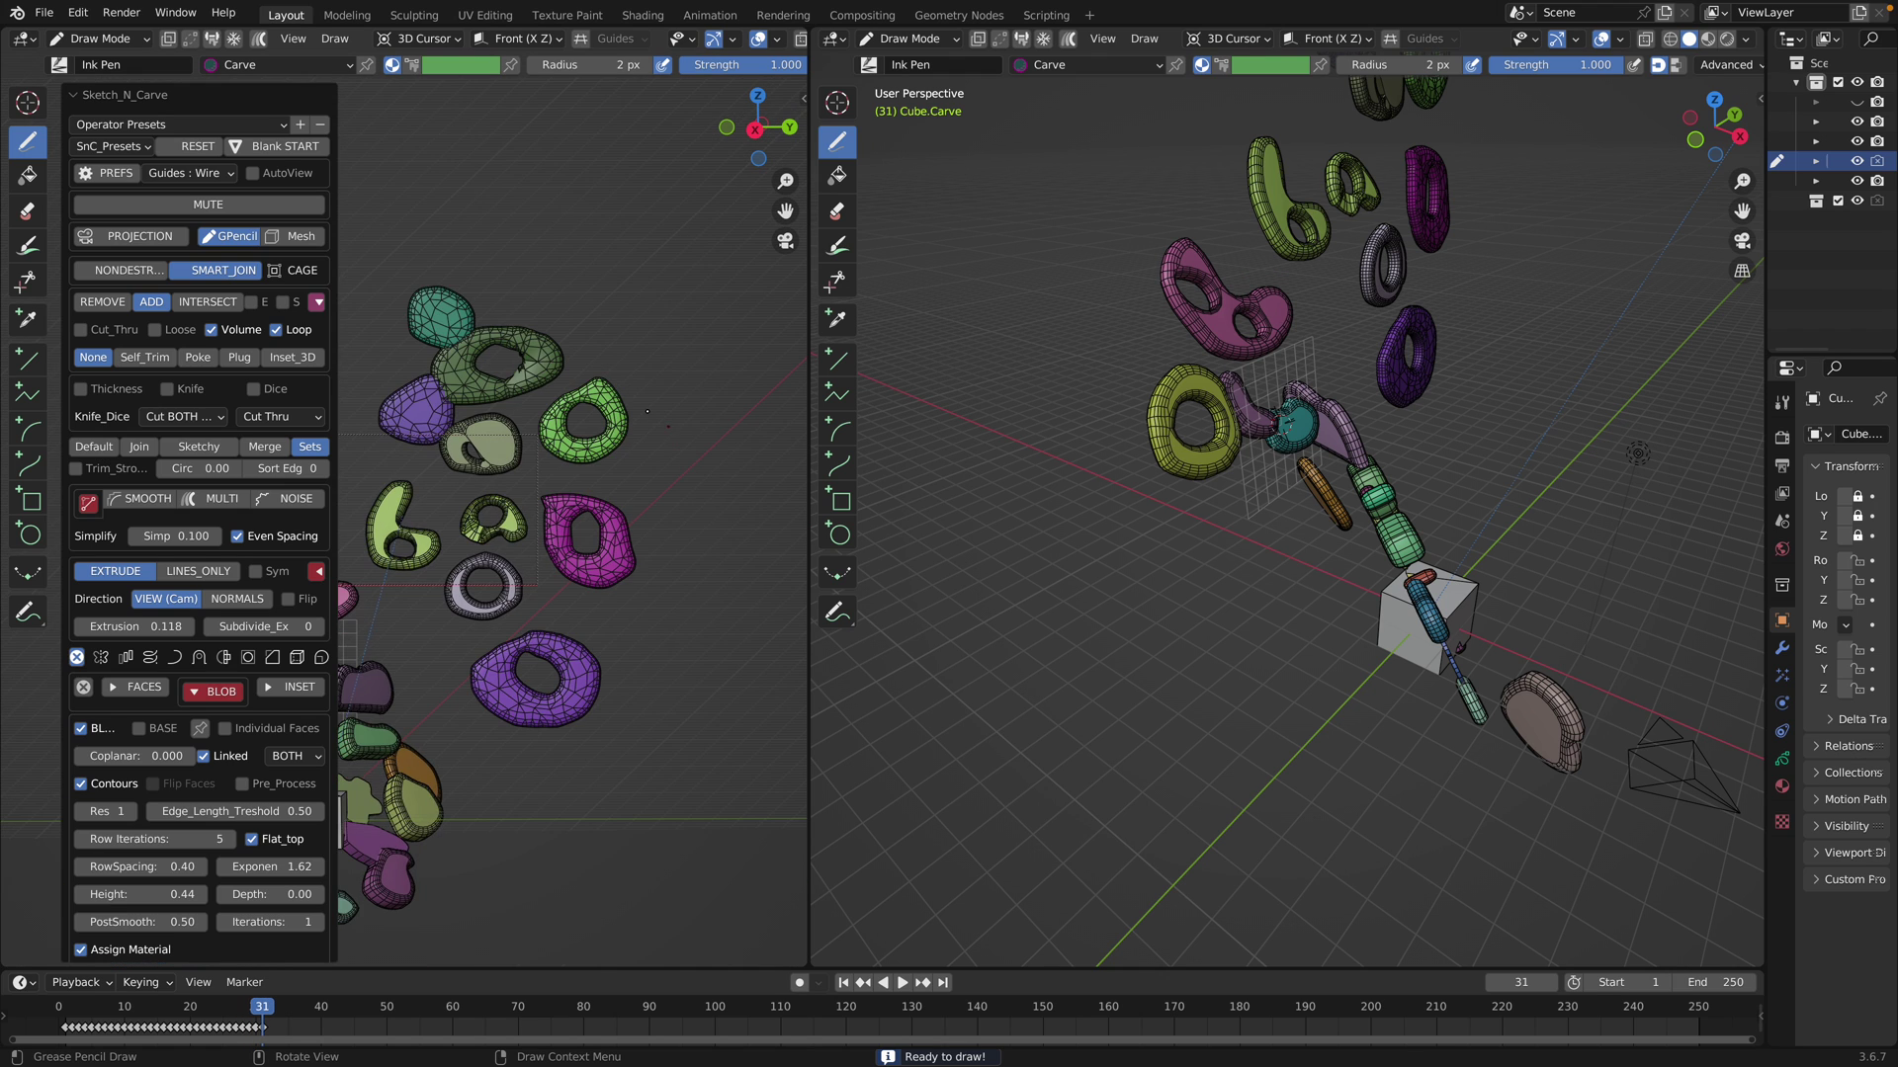
Place the 3D cursor on the topmost teal blob and draw two rounded solid blobs from there, one touching it and one lower
{"action": "middle_click_drag", "start_coordinate": [657, 381], "coordinate": [530, 477]}
{"action": "scroll", "coordinate": [530, 478], "scroll_direction": "up", "scroll_amount": 2}
{"action": "right_click", "coordinate": [534, 407], "text": "shift"}
{"action": "middle_click_drag", "start_coordinate": [534, 406], "coordinate": [473, 484], "text": "shift"}
{"action": "mouse_move", "coordinate": [486, 447]}
{"action": "left_mouse_down"}
{"action": "mouse_move", "coordinate": [583, 486]}
{"action": "mouse_move", "coordinate": [483, 473]}
{"action": "left_mouse_up"}
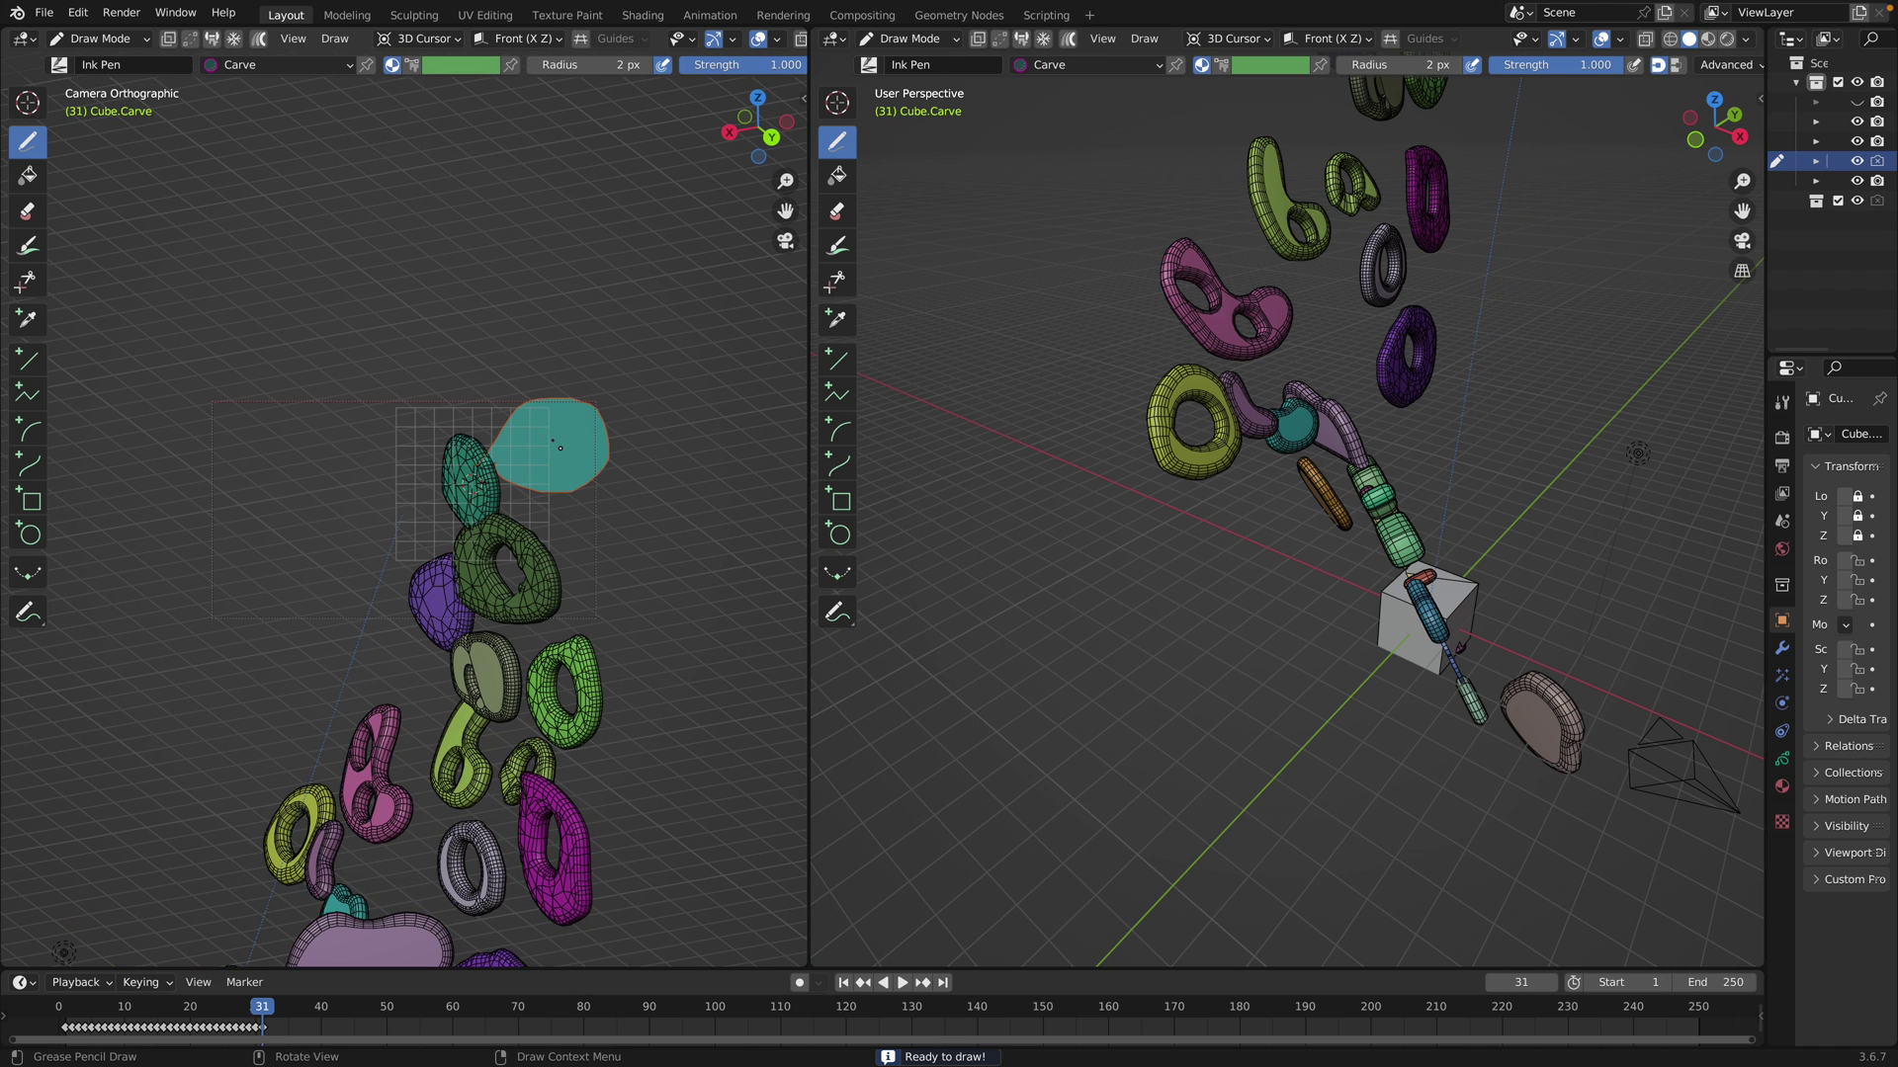
{"action": "scroll", "coordinate": [583, 445], "scroll_direction": "up", "scroll_amount": 2}
{"action": "mouse_move", "coordinate": [586, 443]}
{"action": "middle_mouse_down"}
{"action": "mouse_move", "coordinate": [479, 401]}
{"action": "mouse_move", "coordinate": [502, 365]}
{"action": "middle_mouse_up"}
{"action": "mouse_move", "coordinate": [520, 508]}
{"action": "left_mouse_down"}
{"action": "mouse_move", "coordinate": [610, 442]}
{"action": "mouse_move", "coordinate": [536, 474]}
{"action": "left_mouse_up"}
Set the latest rounded blob's extrusion to 0.125 and its blob height to 0.88
{"action": "mouse_move", "coordinate": [1287, 463]}
{"action": "middle_mouse_down"}
{"action": "mouse_move", "coordinate": [1029, 508]}
{"action": "mouse_move", "coordinate": [1240, 539]}
{"action": "mouse_move", "coordinate": [1243, 583]}
{"action": "middle_mouse_up"}
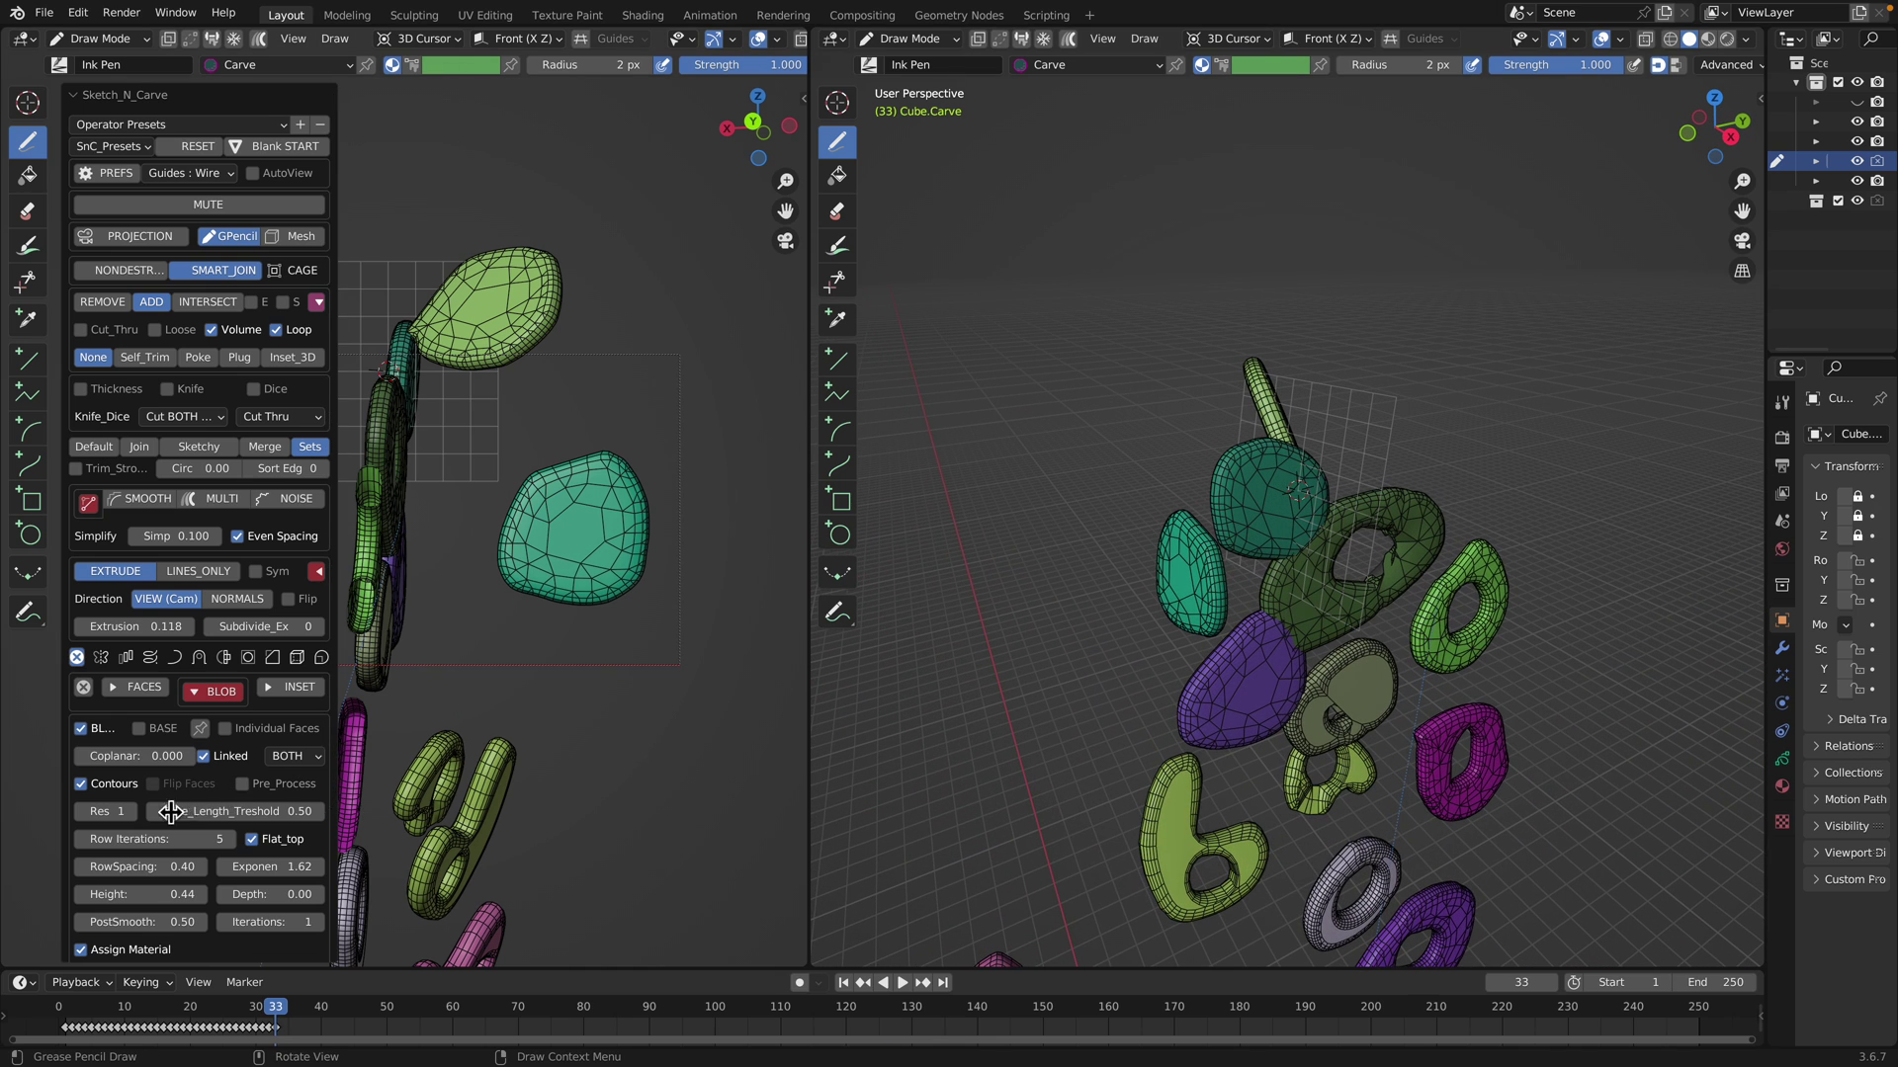
{"action": "scroll", "coordinate": [149, 839], "scroll_direction": "down", "scroll_amount": 5}
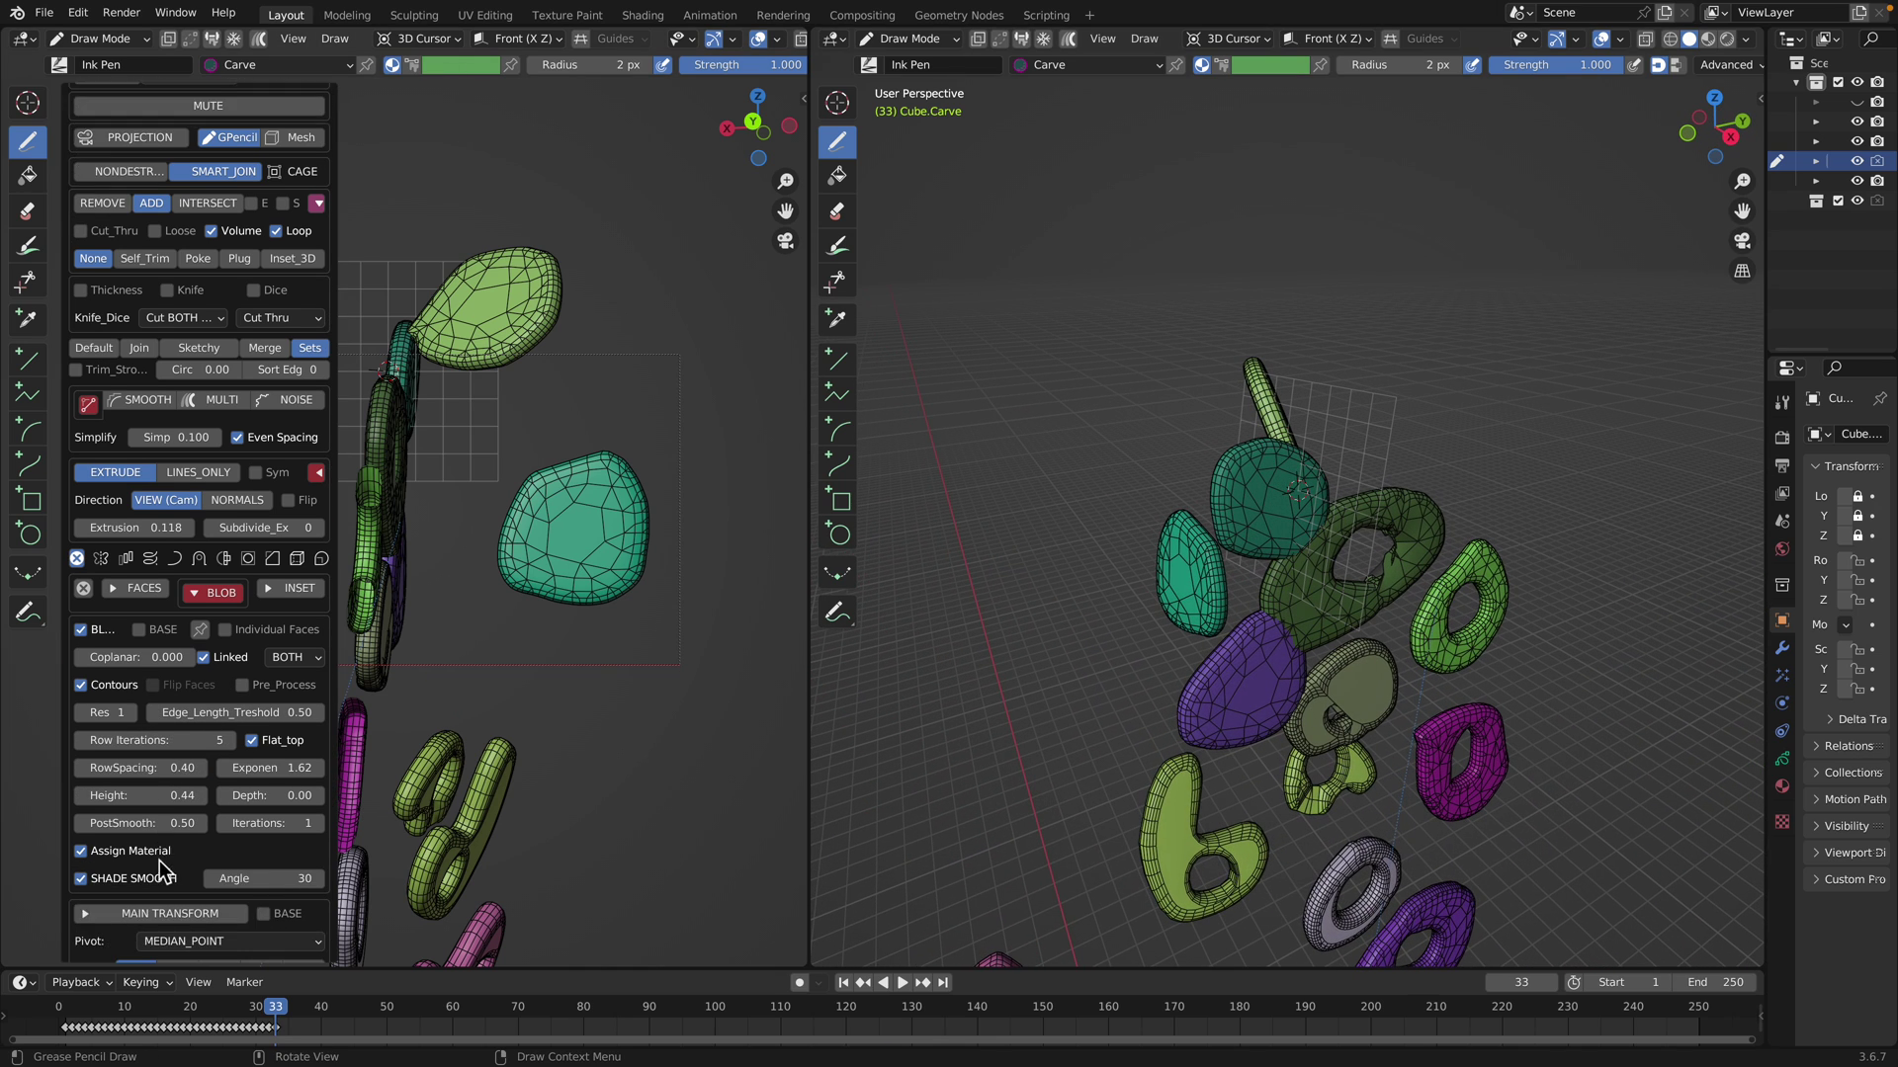
{"action": "scroll", "coordinate": [145, 502], "scroll_direction": "up", "scroll_amount": 1}
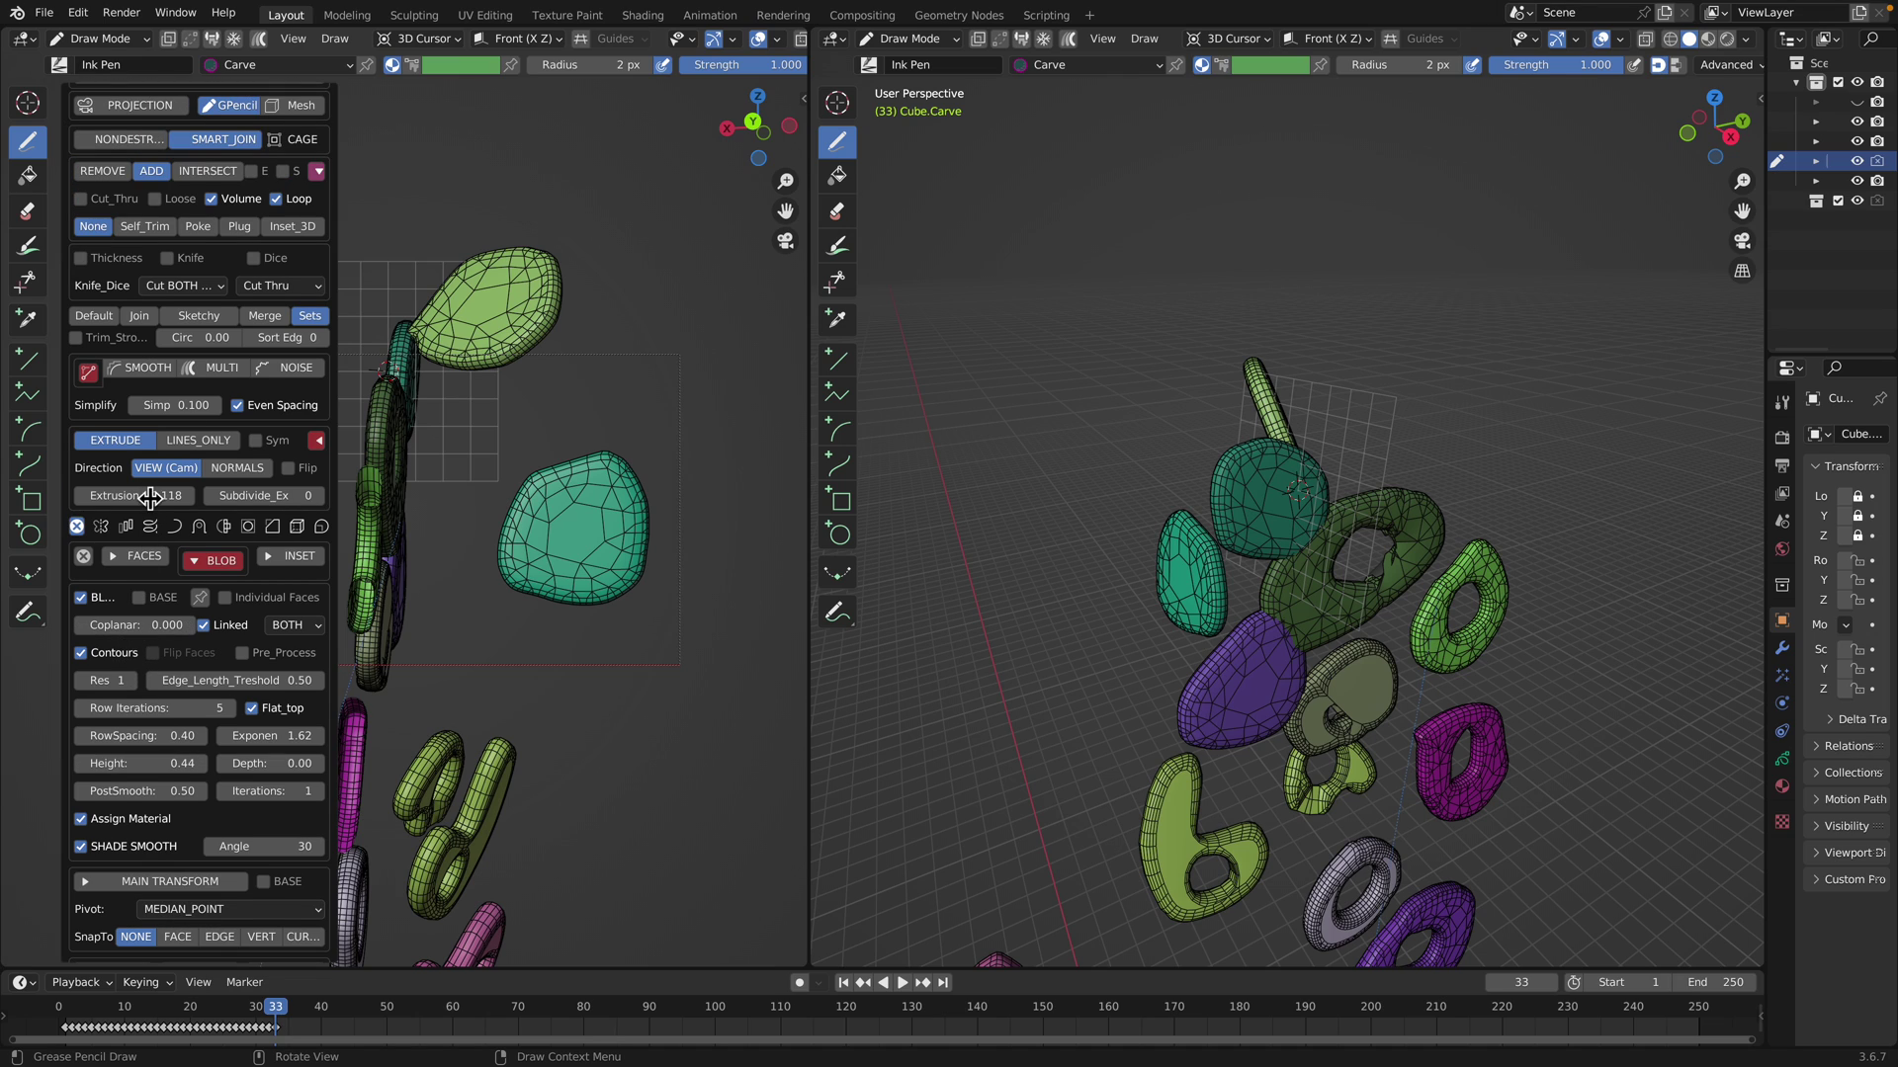
{"action": "left_click_drag", "start_coordinate": [148, 505], "coordinate": [160, 505]}
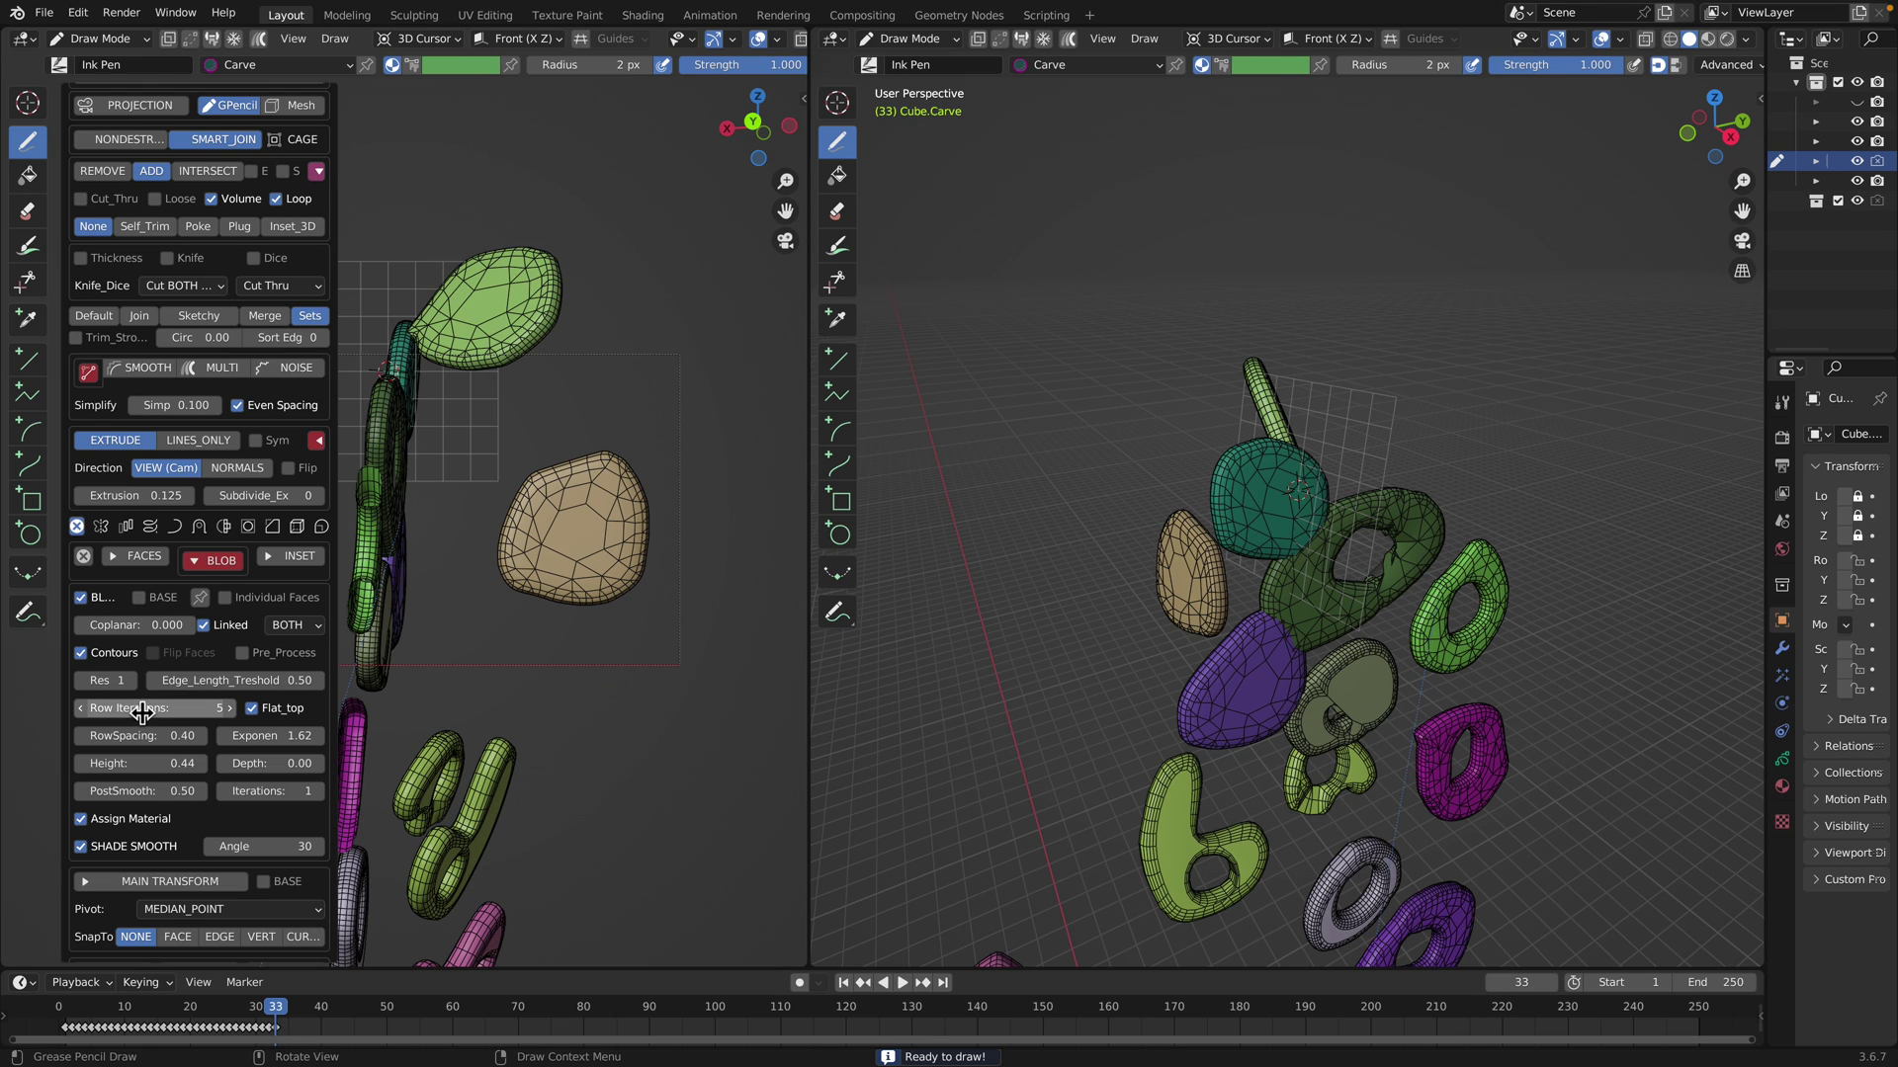
{"action": "left_click_drag", "start_coordinate": [155, 759], "coordinate": [230, 763]}
Draw a large speech-bubble outline and a rounded outline below it as one blob operation
{"action": "mouse_move", "coordinate": [1028, 478]}
{"action": "left_mouse_down"}
{"action": "mouse_move", "coordinate": [1203, 288]}
{"action": "mouse_move", "coordinate": [1137, 464]}
{"action": "mouse_move", "coordinate": [988, 534]}
{"action": "mouse_move", "coordinate": [1045, 494]}
{"action": "left_mouse_up"}
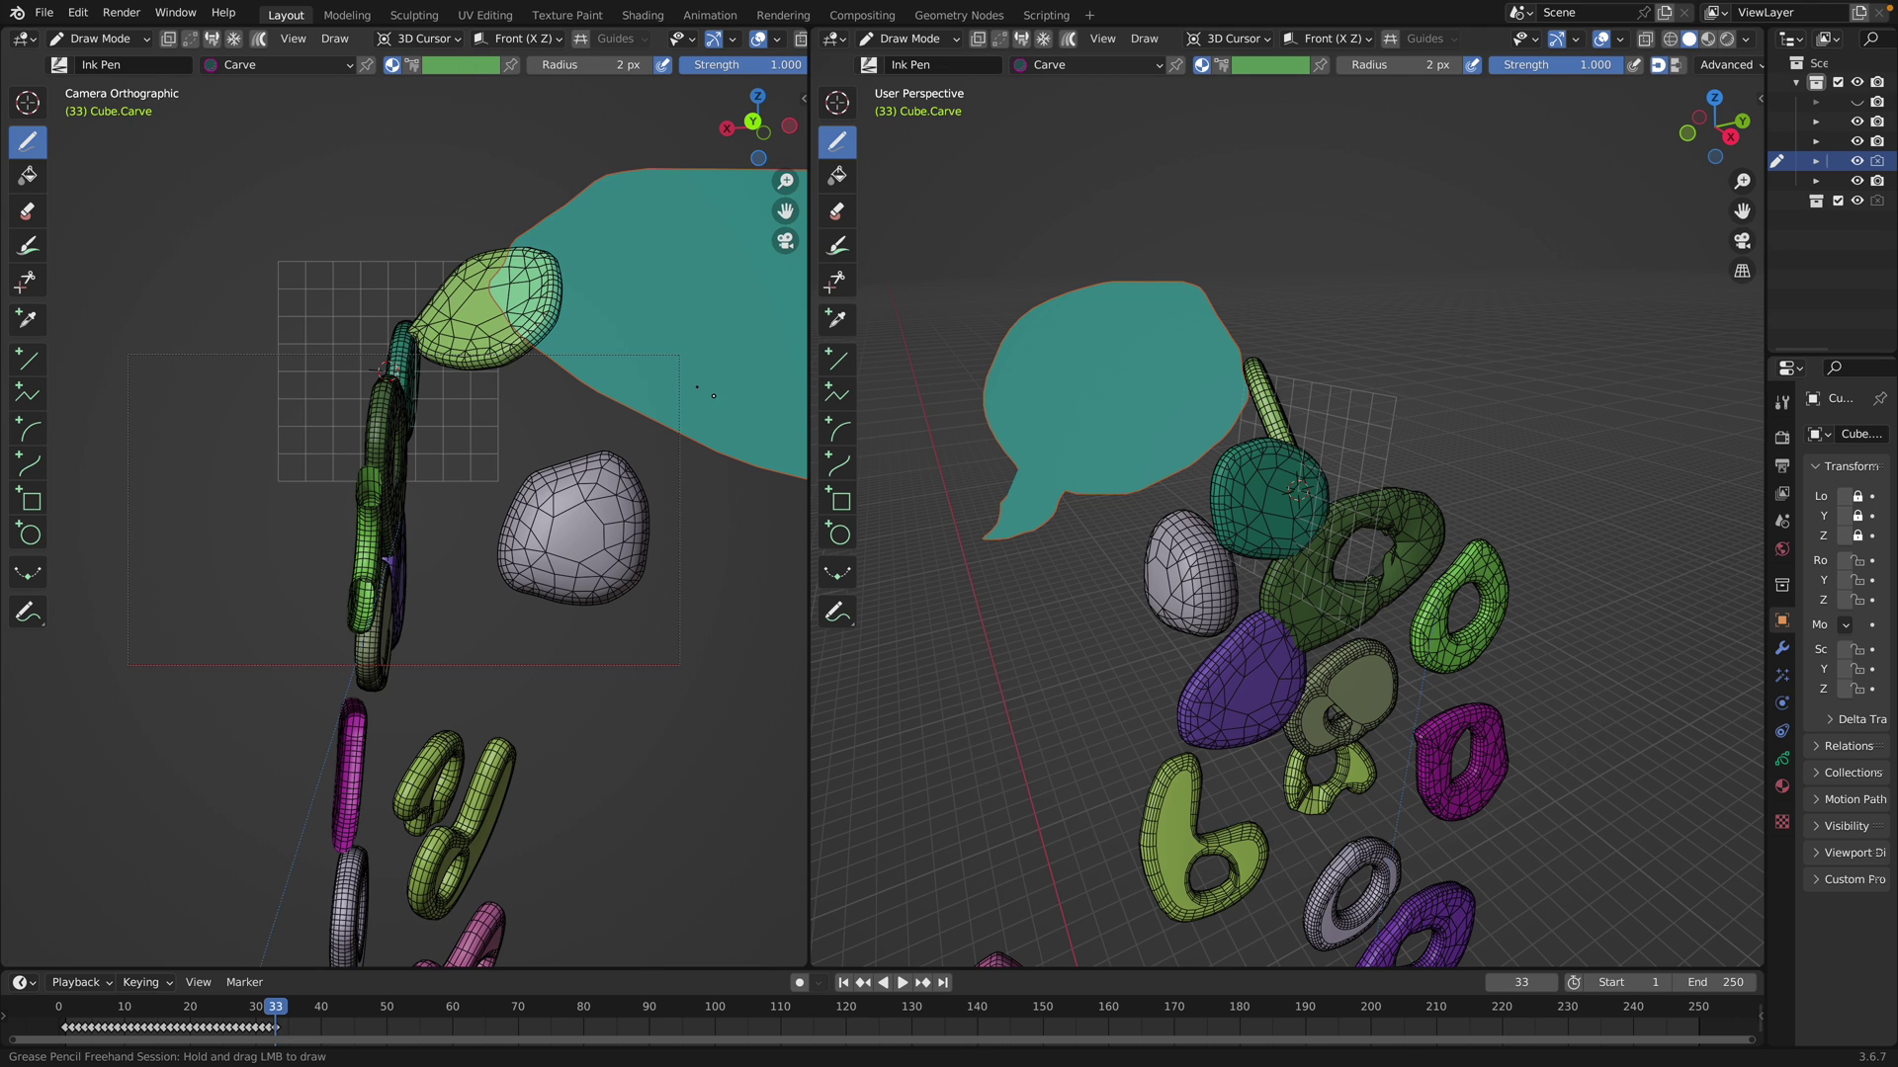
{"action": "scroll", "coordinate": [762, 409], "scroll_direction": "down", "scroll_amount": 3}
{"action": "key", "text": "shift+w"}
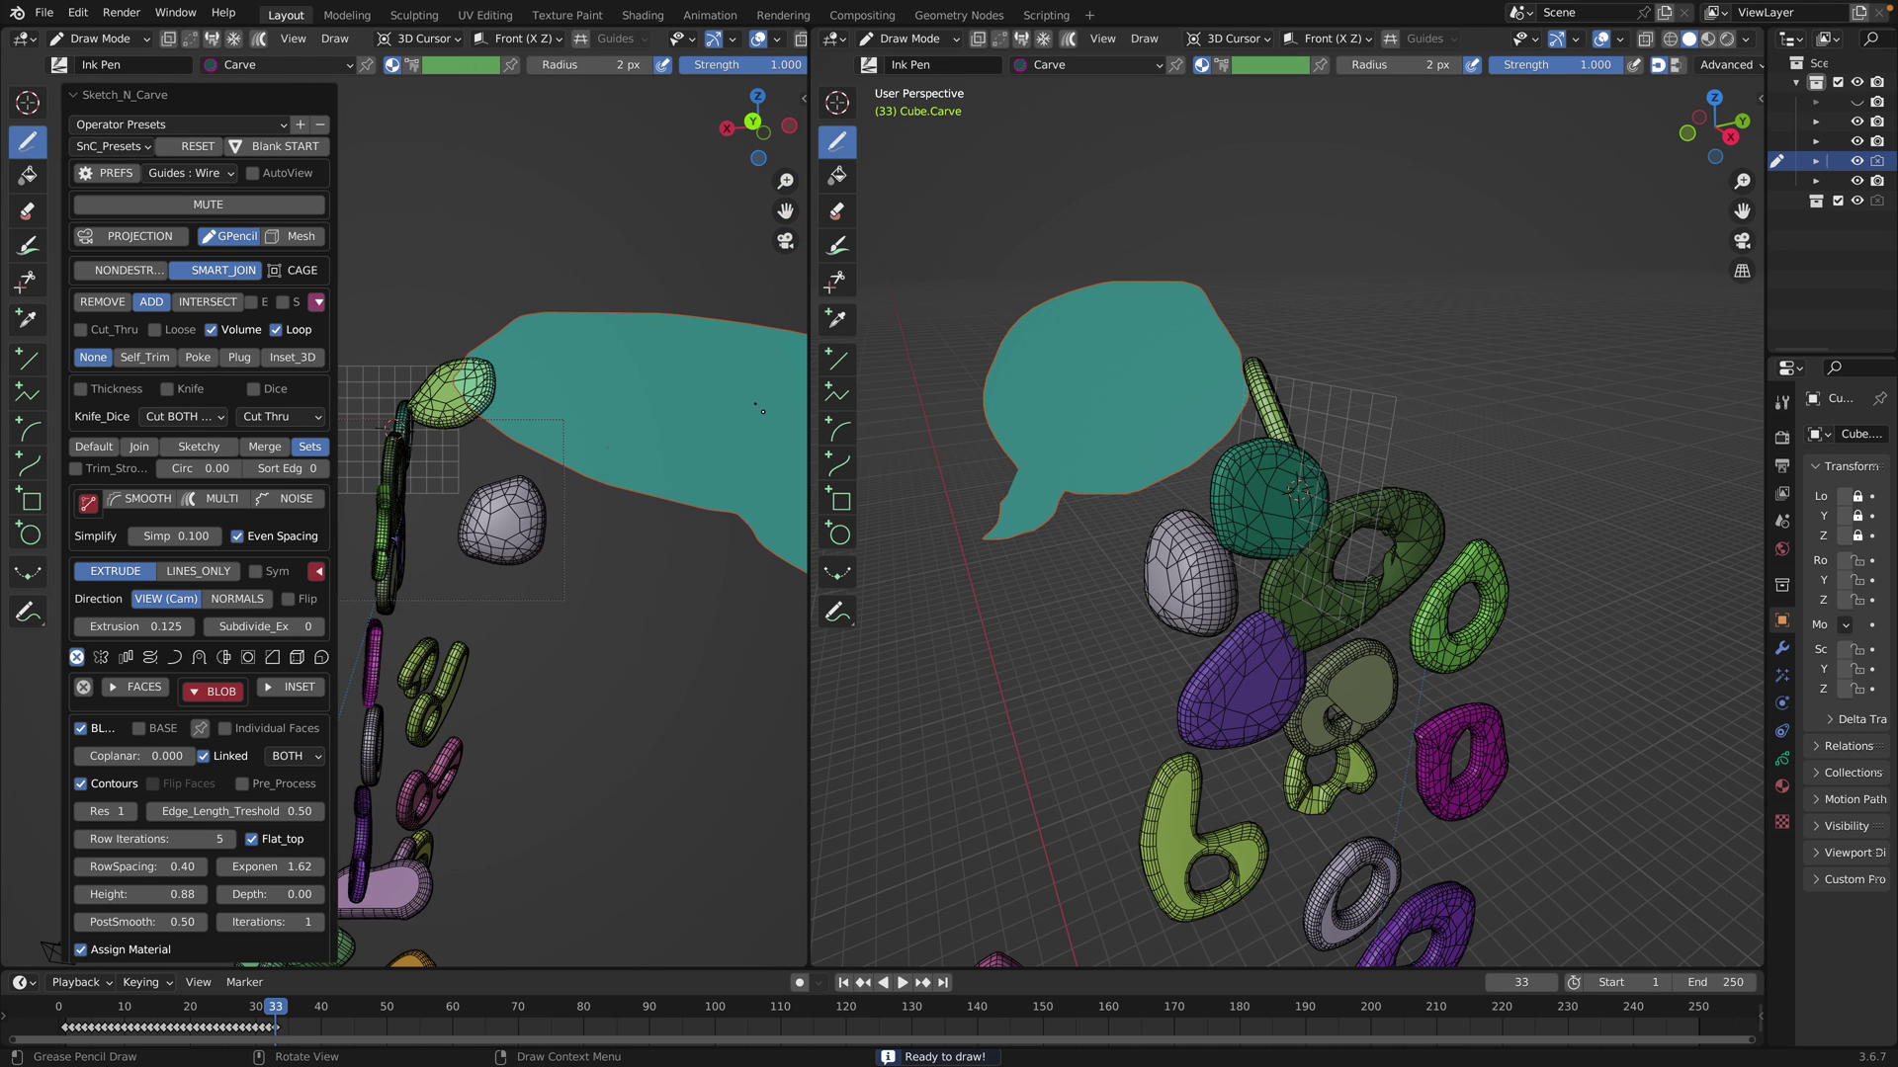
{"action": "left_click_drag", "start_coordinate": [817, 412], "coordinate": [925, 412]}
{"action": "key", "text": "n"}
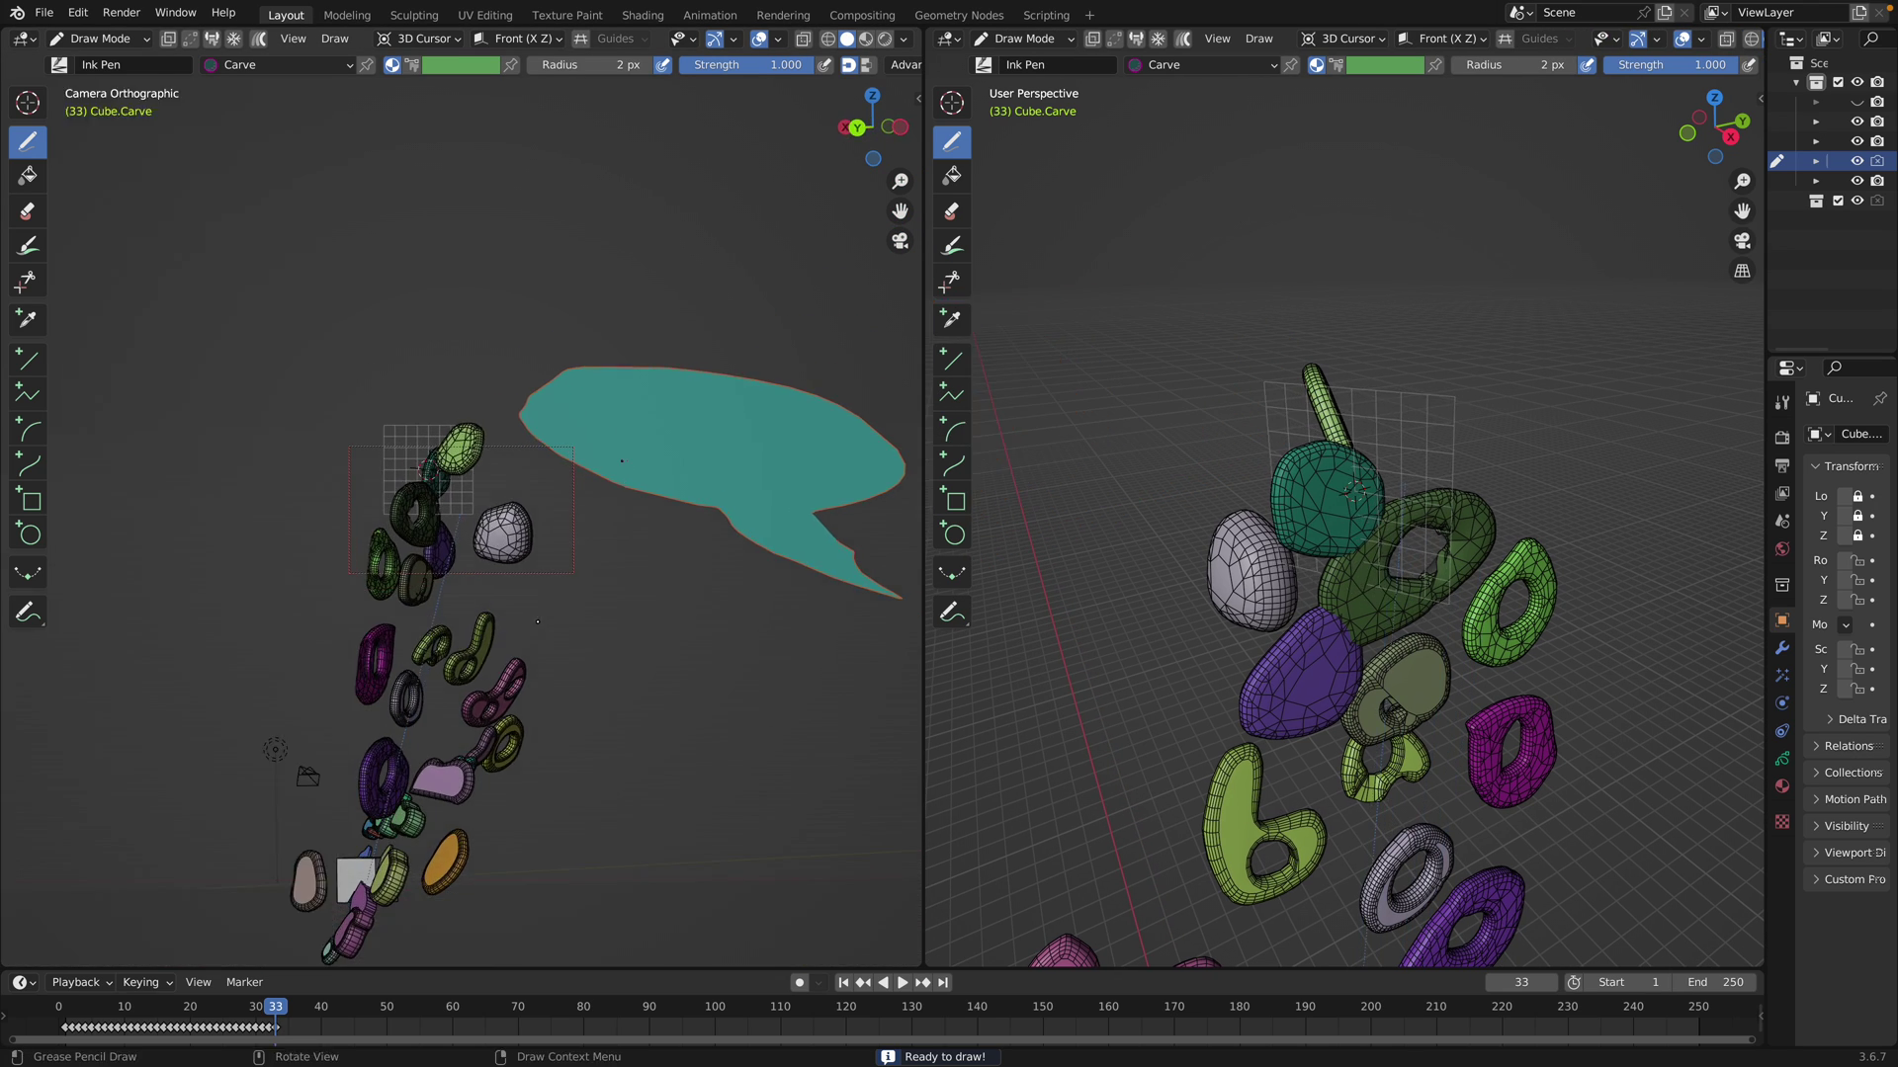
{"action": "mouse_move", "coordinate": [524, 620]}
{"action": "left_mouse_down"}
{"action": "mouse_move", "coordinate": [677, 687]}
{"action": "mouse_move", "coordinate": [597, 587]}
{"action": "left_mouse_up"}
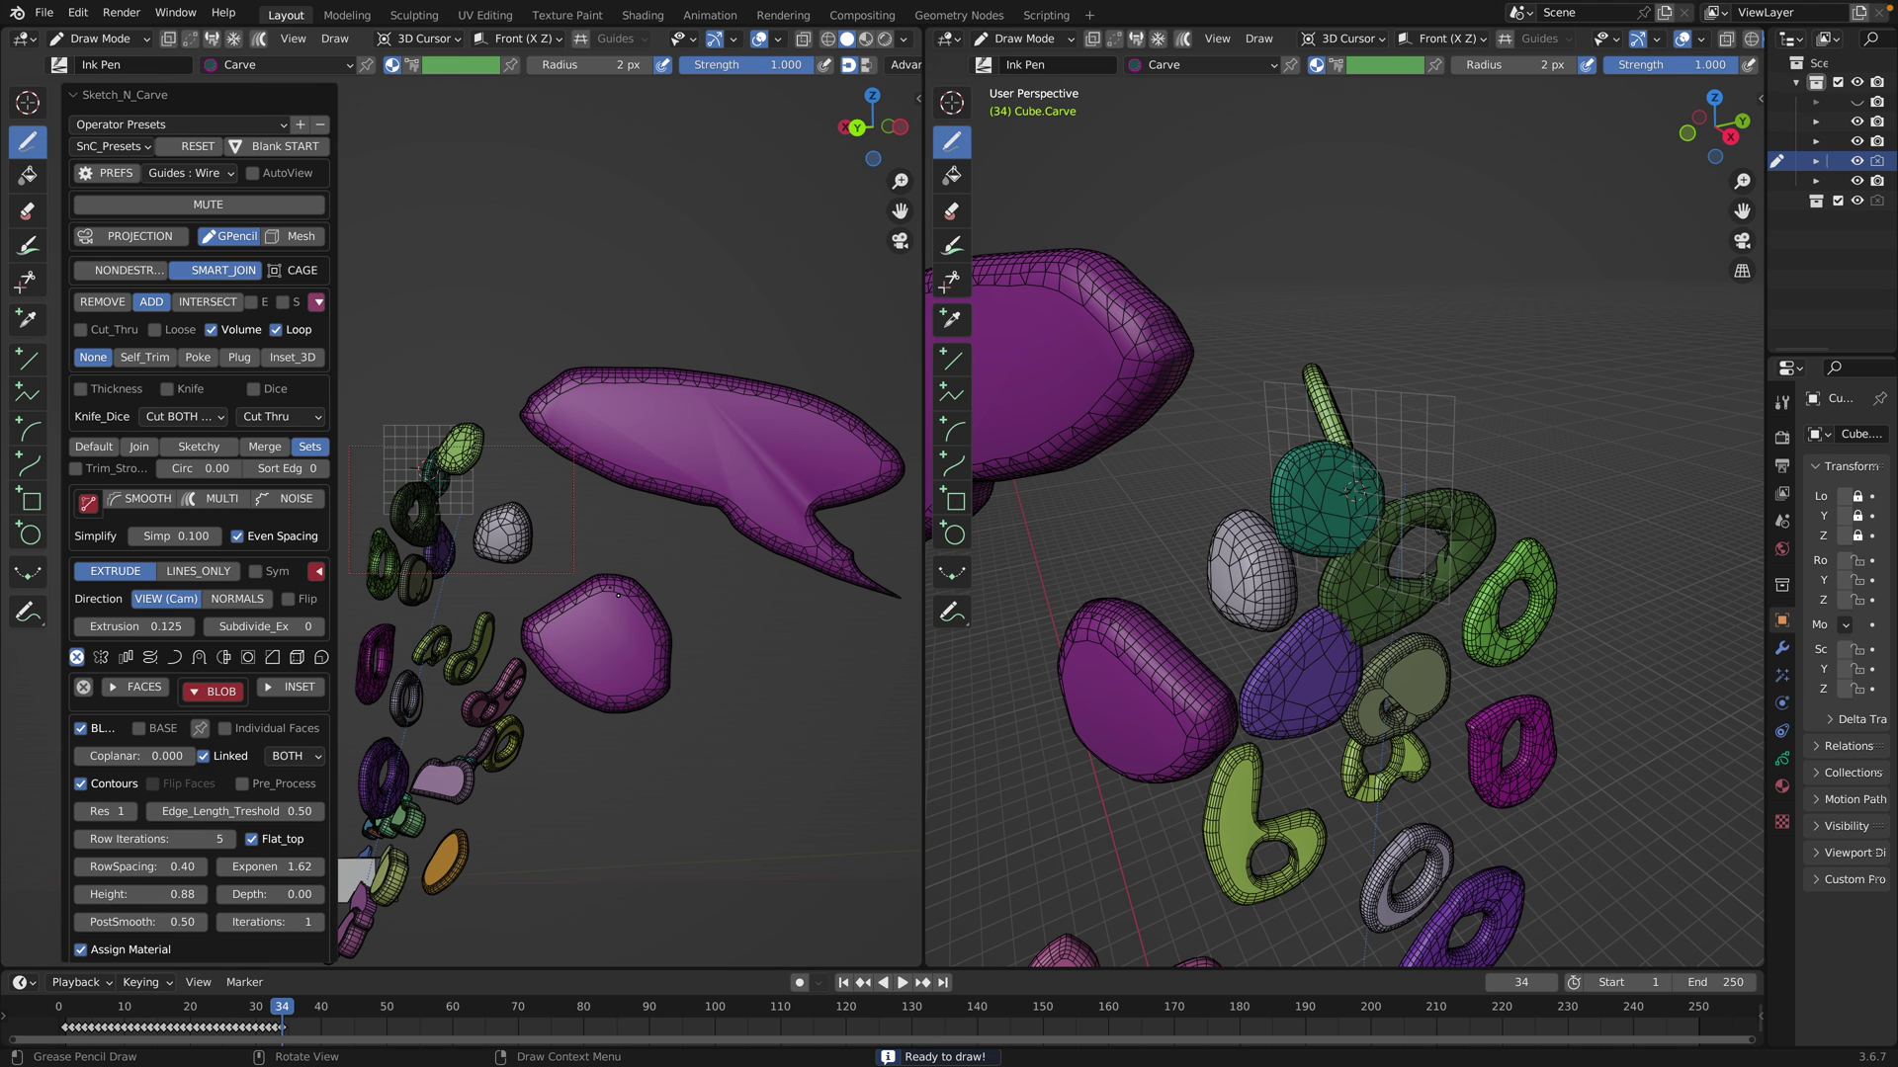
Draw a small tailed blob beside the rounded purple one and two speech-bubble blobs above the large purple shape
{"action": "mouse_move", "coordinate": [719, 635]}
{"action": "left_mouse_down"}
{"action": "mouse_move", "coordinate": [749, 717]}
{"action": "mouse_move", "coordinate": [665, 690]}
{"action": "mouse_move", "coordinate": [714, 641]}
{"action": "left_mouse_up"}
{"action": "mouse_move", "coordinate": [435, 272]}
{"action": "left_mouse_down"}
{"action": "mouse_move", "coordinate": [444, 366]}
{"action": "mouse_move", "coordinate": [521, 241]}
{"action": "mouse_move", "coordinate": [385, 198]}
{"action": "mouse_move", "coordinate": [453, 273]}
{"action": "left_mouse_up"}
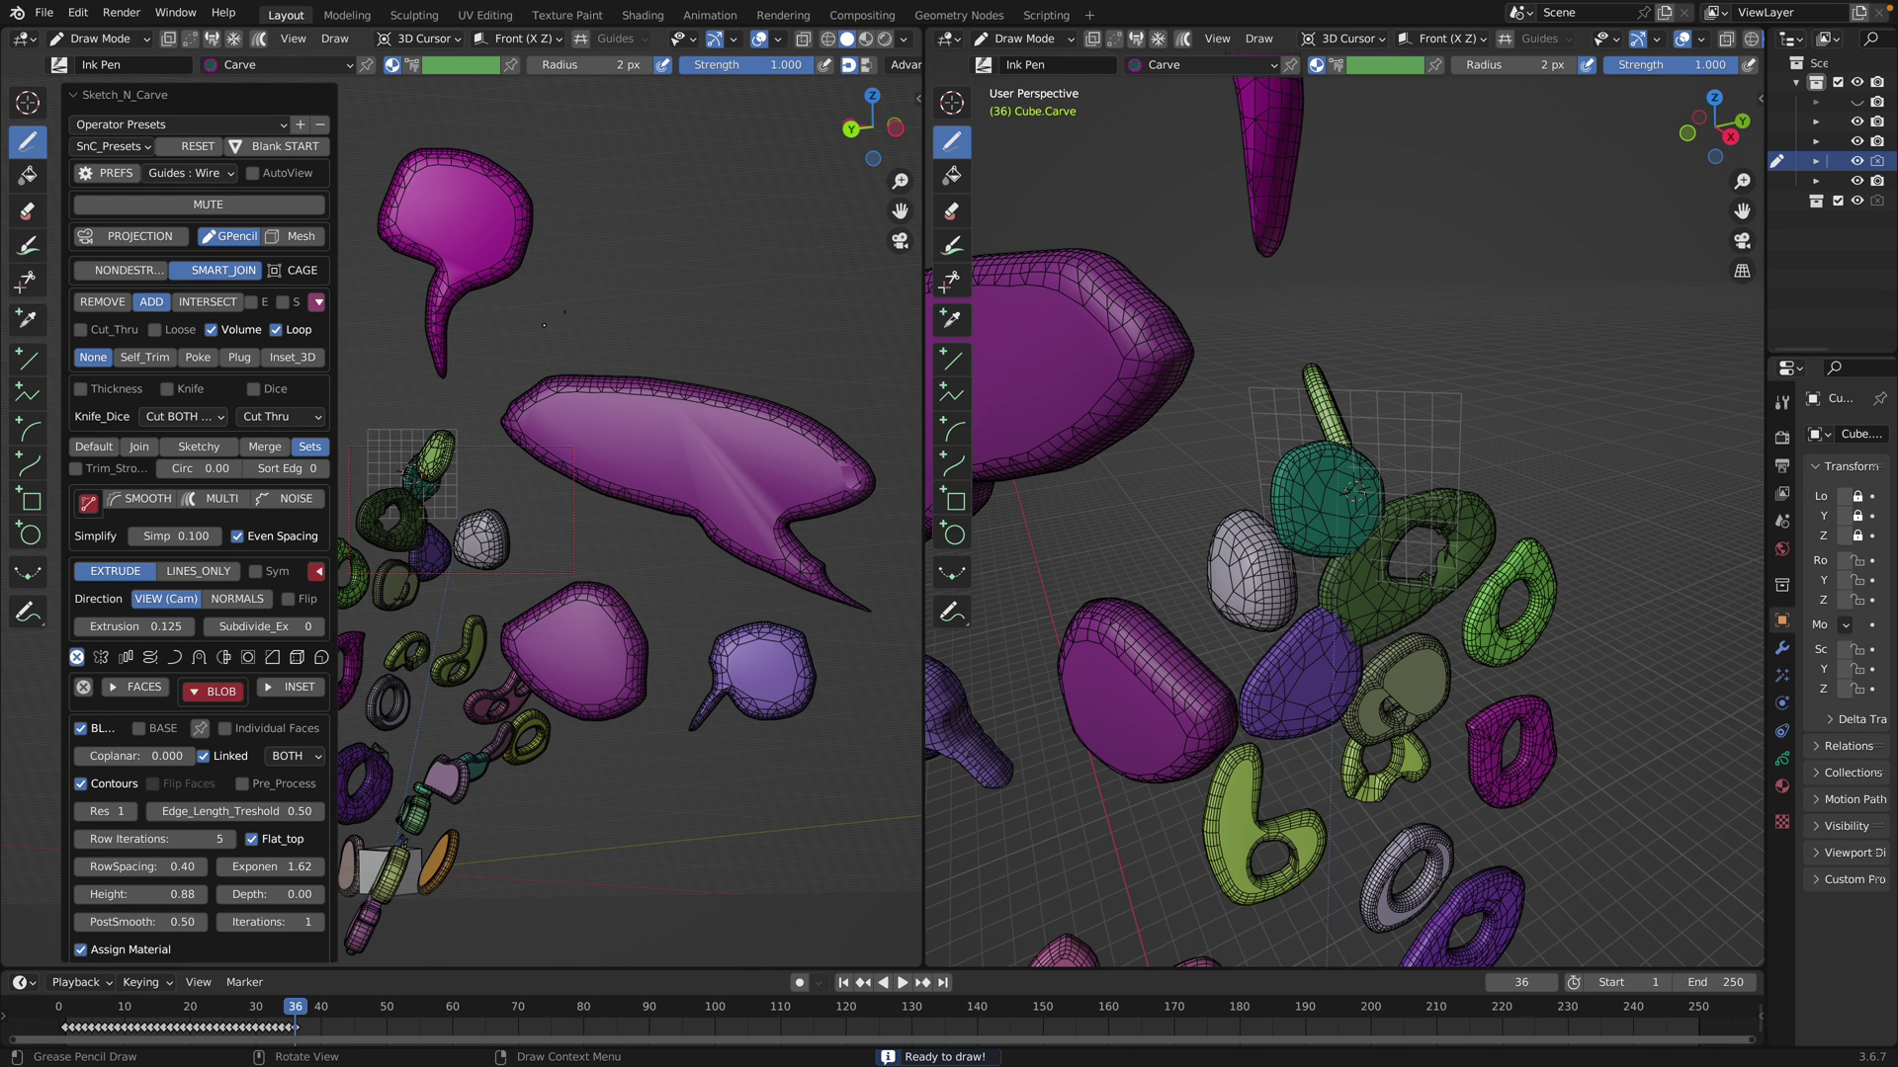
{"action": "mouse_move", "coordinate": [597, 269]}
{"action": "left_mouse_down"}
{"action": "mouse_move", "coordinate": [643, 279]}
{"action": "mouse_move", "coordinate": [569, 169]}
{"action": "mouse_move", "coordinate": [596, 271]}
{"action": "left_mouse_up"}
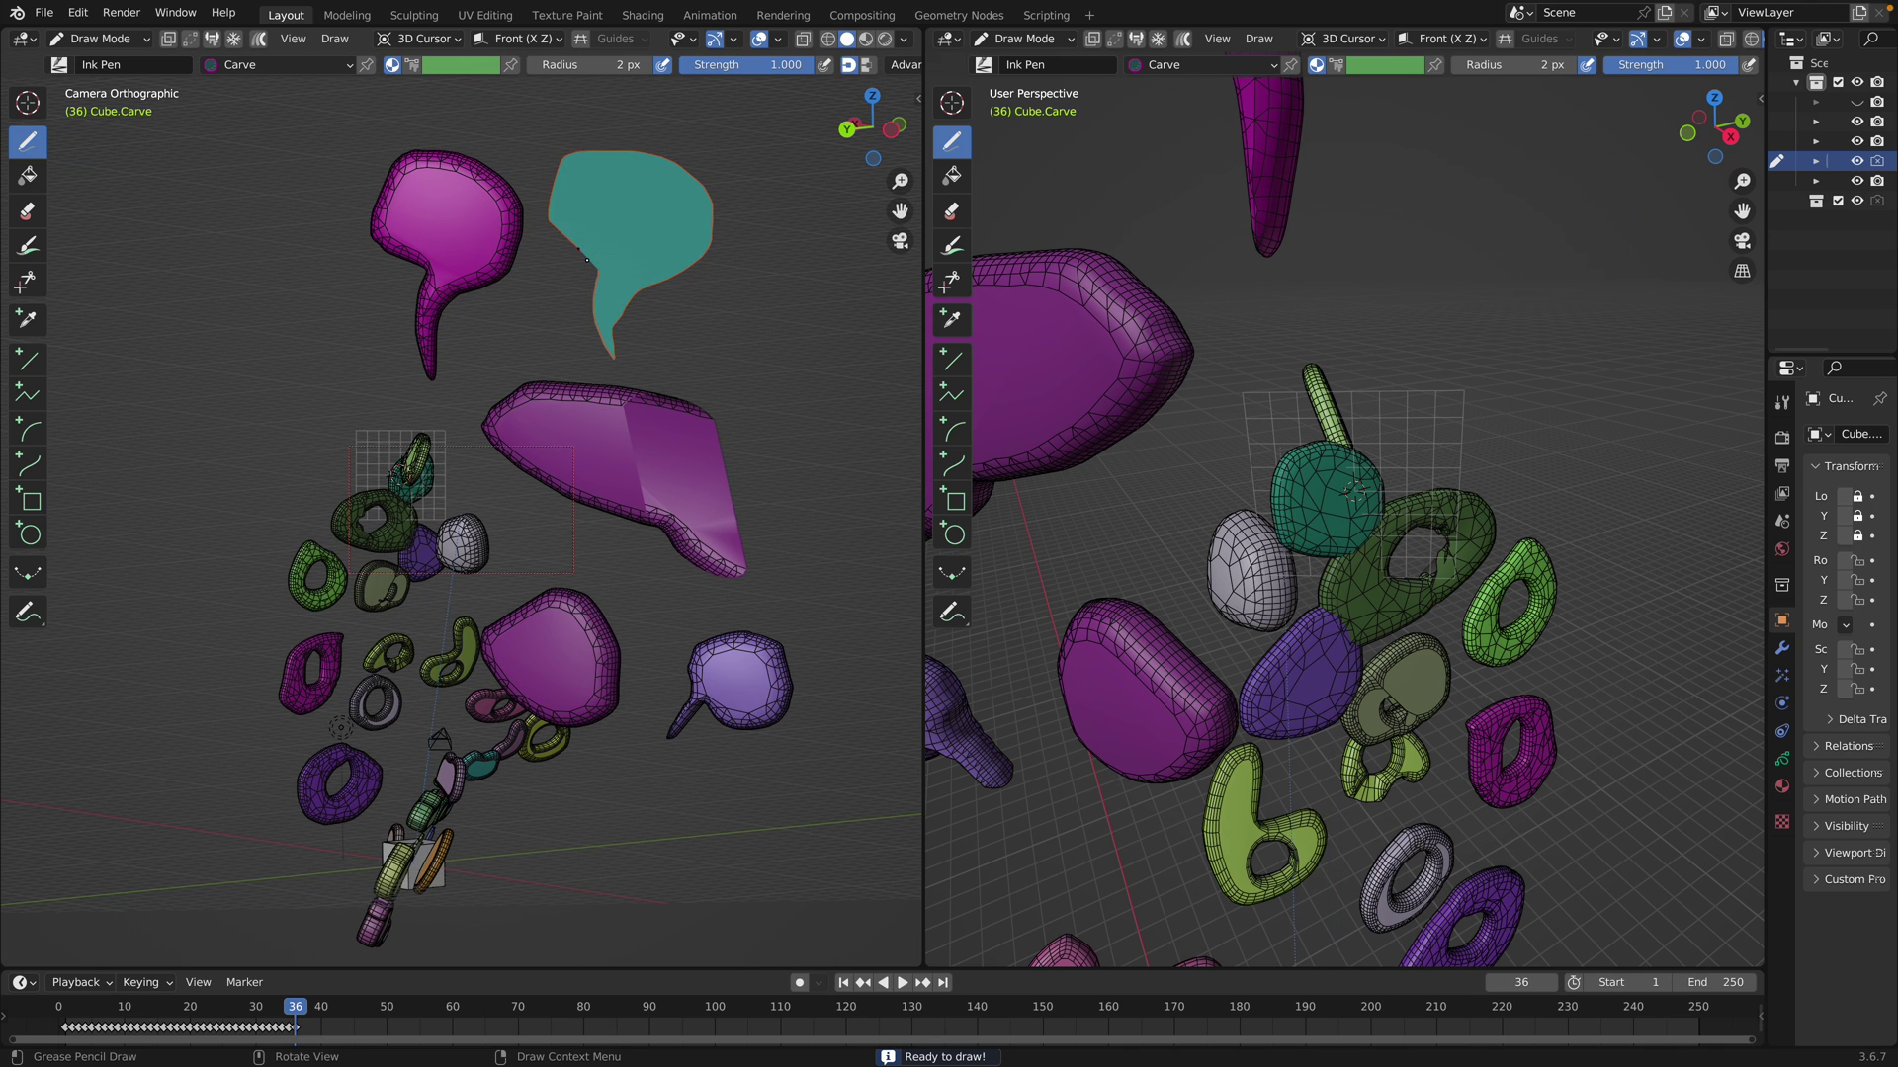
Draw three speech-bubble blobs of different sizes, each with a pointed tail, in the empty space beside the stack
{"action": "middle_click_drag", "start_coordinate": [435, 465], "coordinate": [589, 498]}
{"action": "scroll", "coordinate": [589, 498], "scroll_direction": "up", "scroll_amount": 1}
{"action": "scroll", "coordinate": [466, 517], "scroll_direction": "up", "scroll_amount": 4}
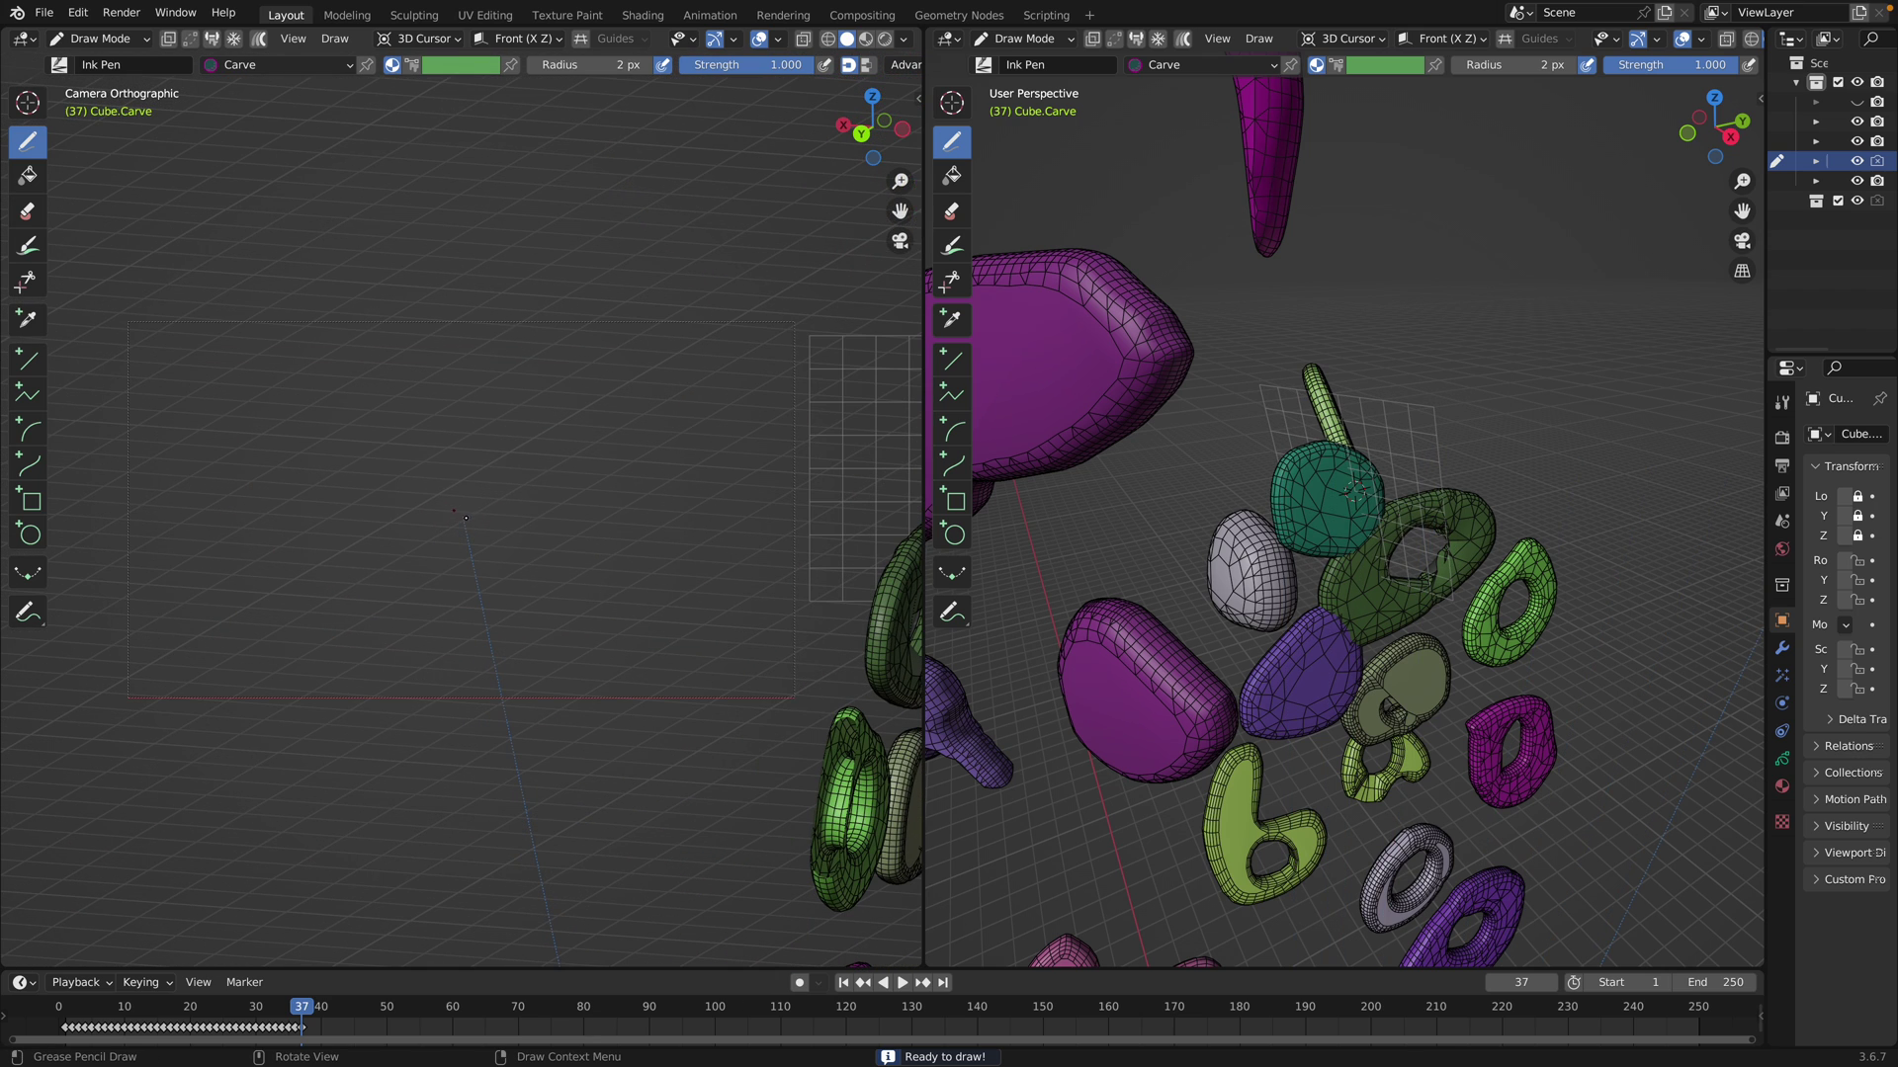
{"action": "mouse_move", "coordinate": [552, 340]}
{"action": "left_mouse_down"}
{"action": "mouse_move", "coordinate": [634, 506]}
{"action": "mouse_move", "coordinate": [479, 578]}
{"action": "left_mouse_up"}
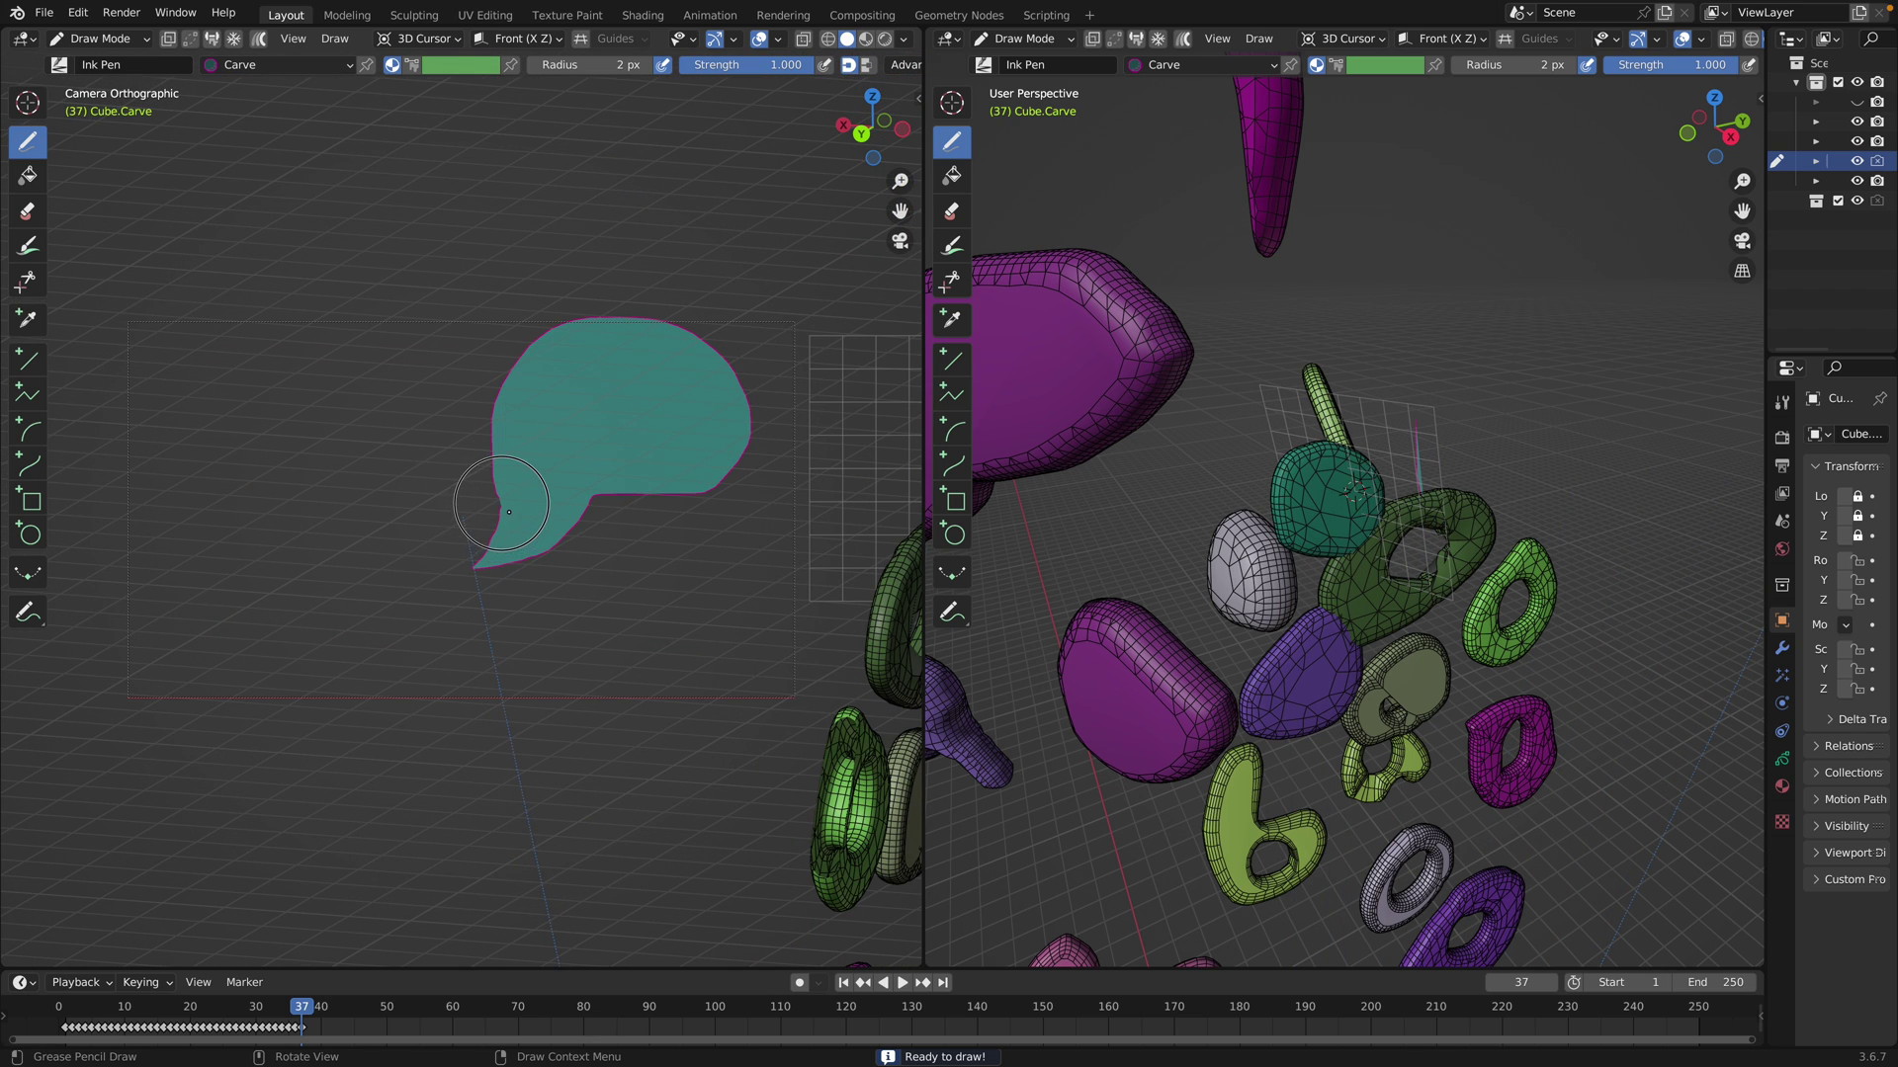
{"action": "left_click_drag", "start_coordinate": [509, 511], "coordinate": [527, 515]}
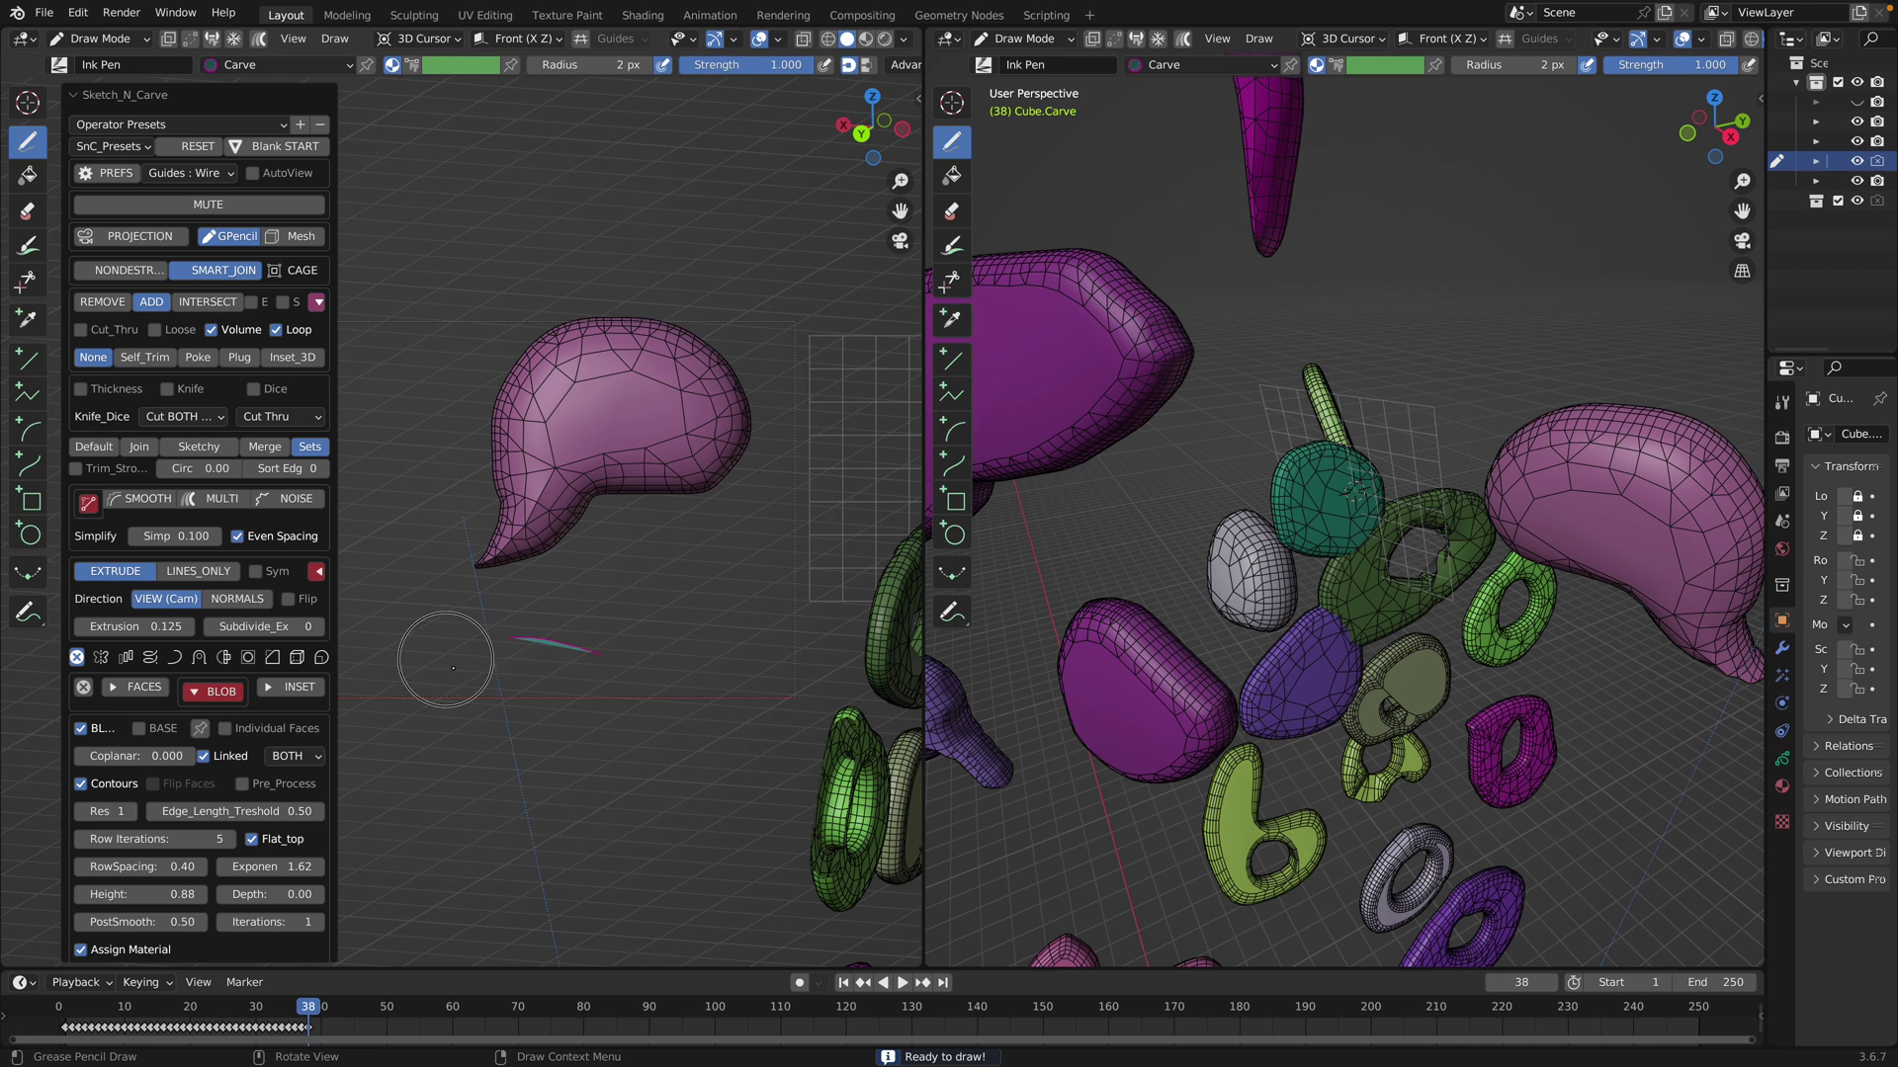
{"action": "mouse_move", "coordinate": [453, 668]}
{"action": "left_mouse_down"}
{"action": "mouse_move", "coordinate": [610, 803]}
{"action": "mouse_move", "coordinate": [682, 799]}
{"action": "mouse_move", "coordinate": [635, 695]}
{"action": "left_mouse_up"}
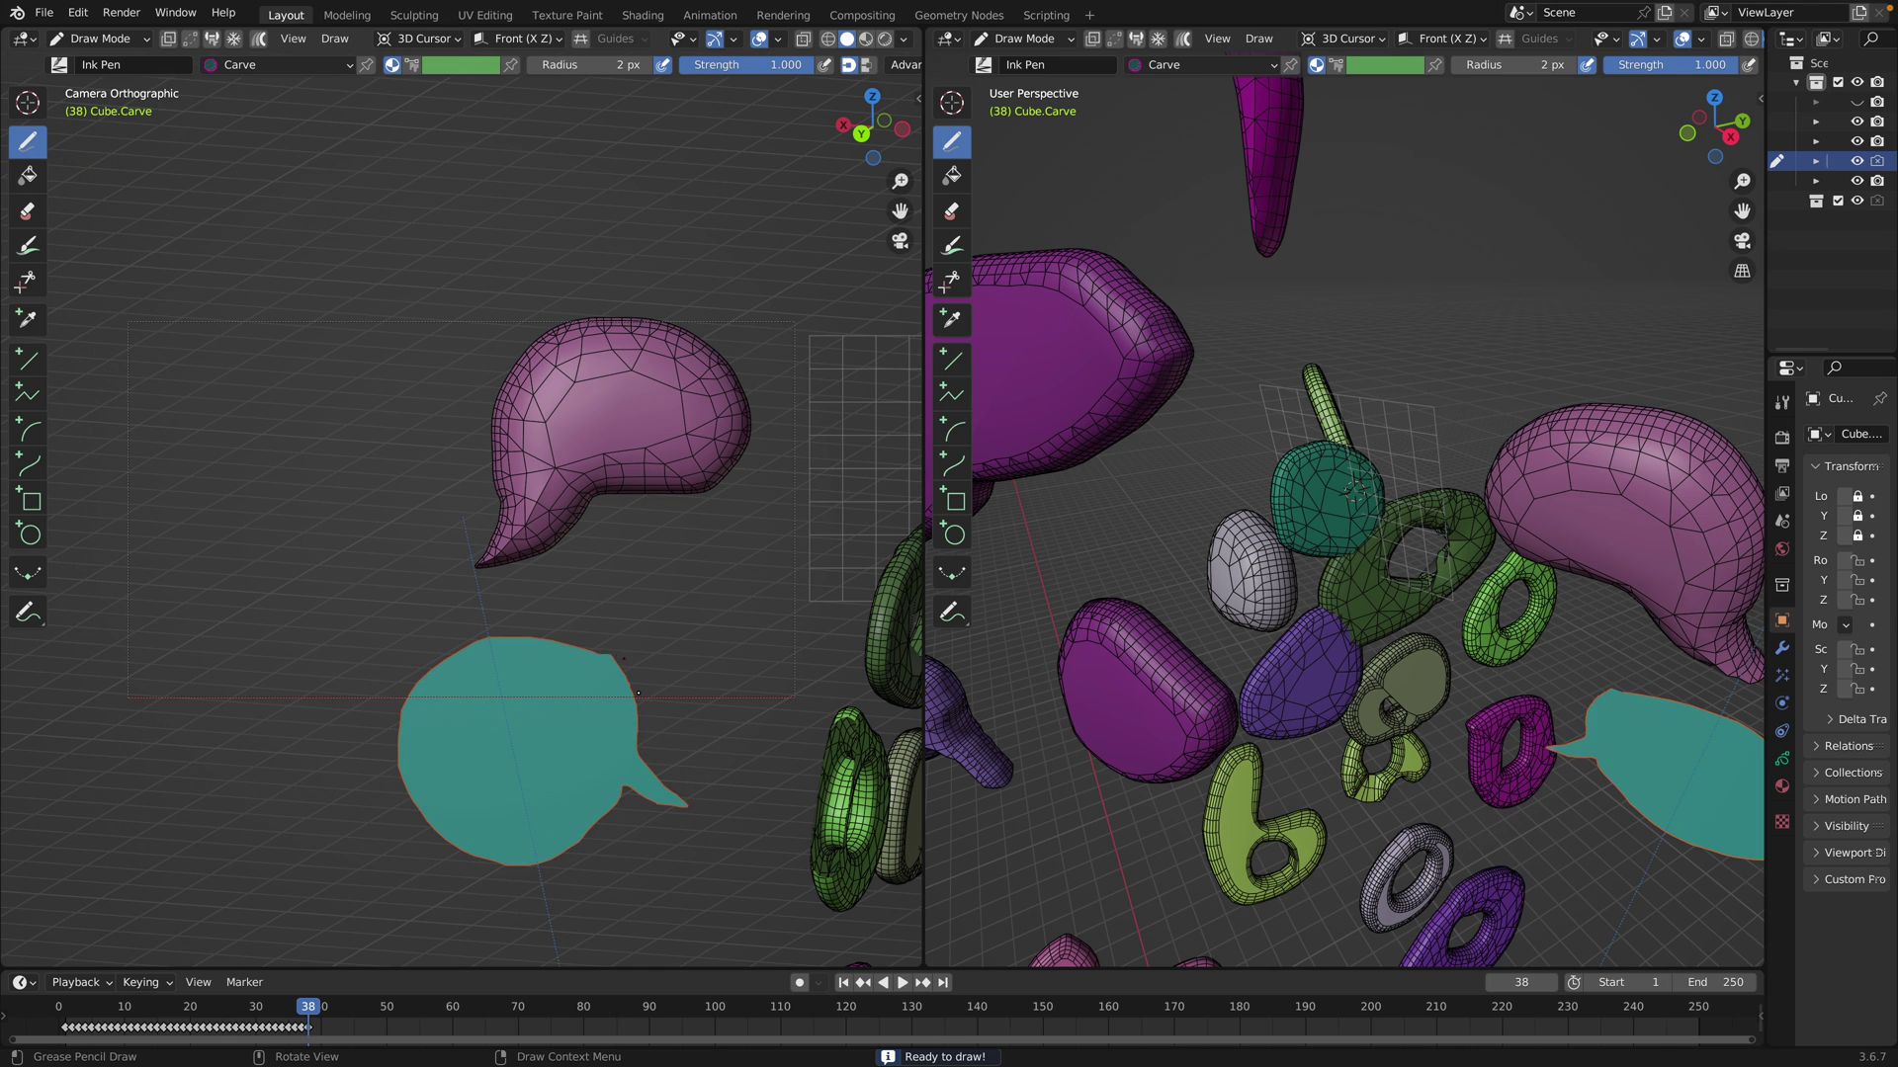
{"action": "mouse_move", "coordinate": [687, 553]}
{"action": "left_mouse_down"}
{"action": "mouse_move", "coordinate": [753, 655]}
{"action": "mouse_move", "coordinate": [789, 654]}
{"action": "left_mouse_up"}
{"action": "scroll", "coordinate": [736, 587], "scroll_direction": "down", "scroll_amount": 3}
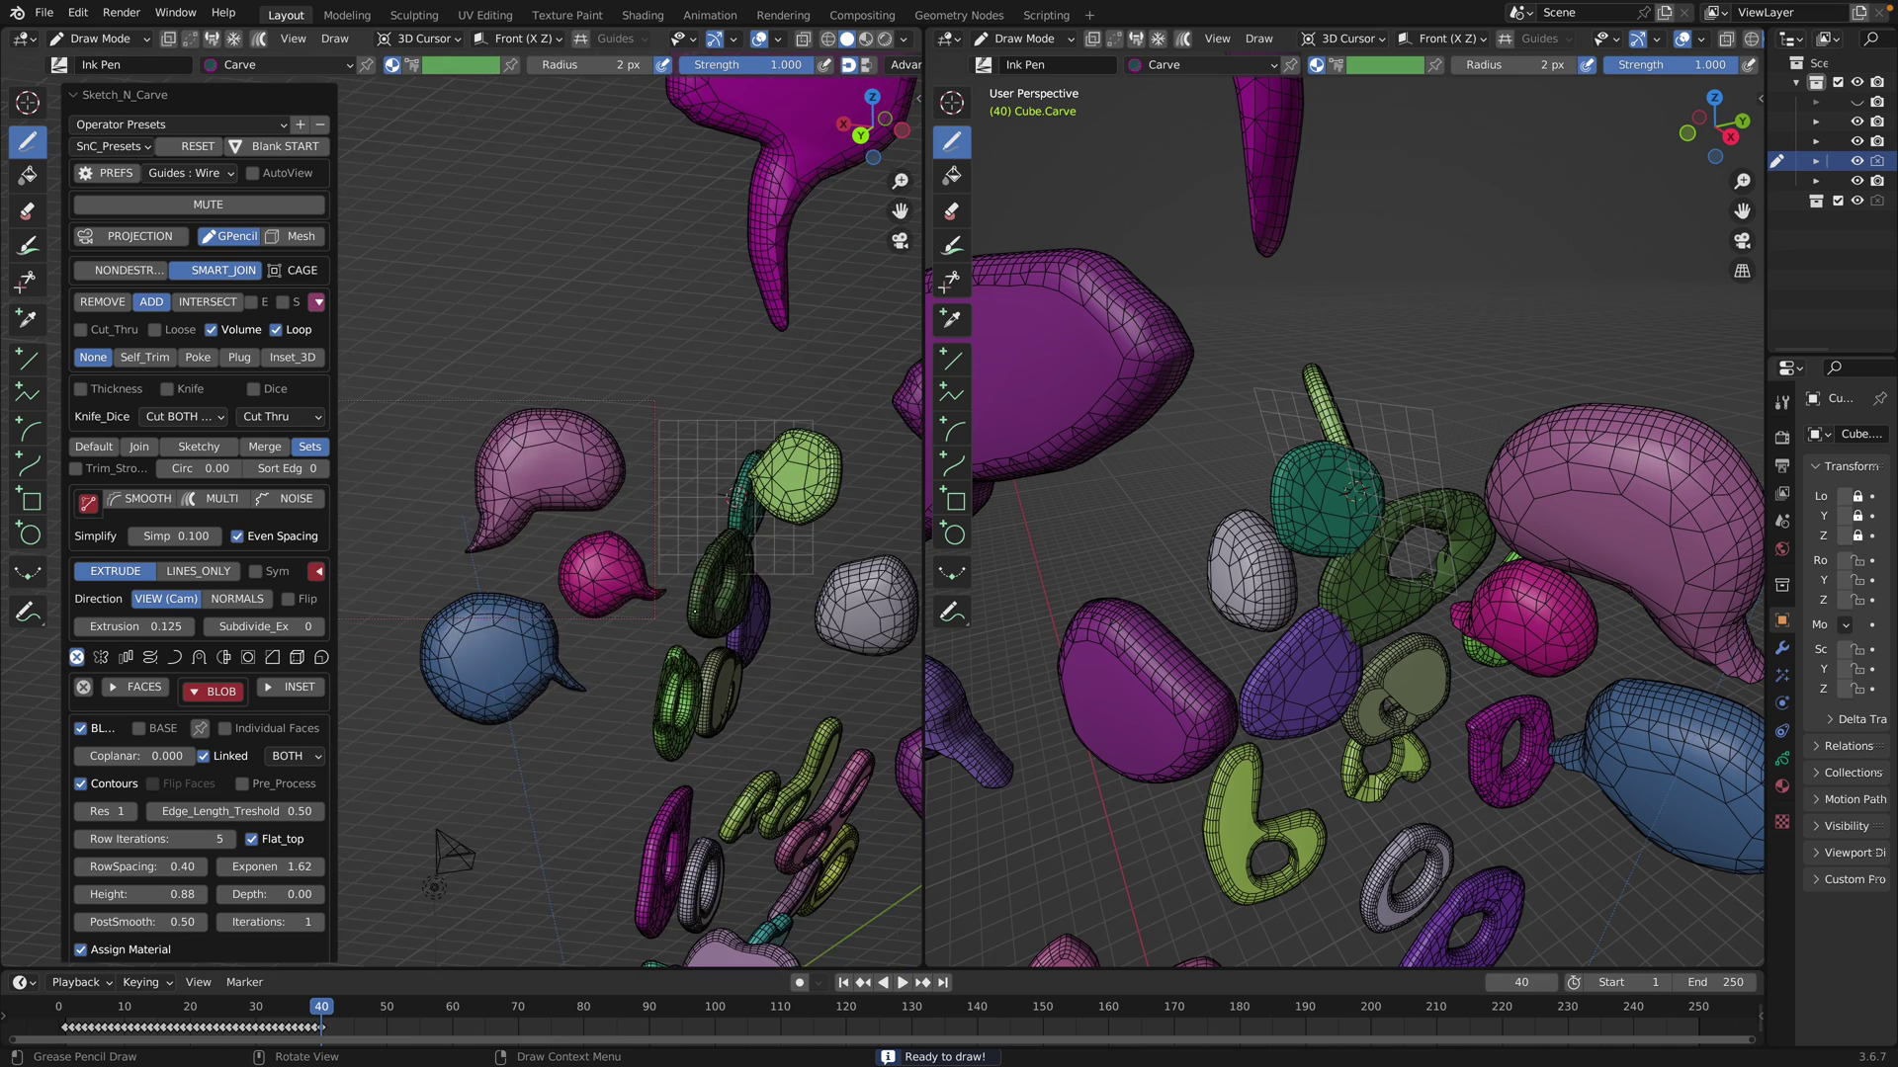
Draw an irregular rounded solid blob above the speech-bubble blobs from a steep overhead view
{"action": "middle_click_drag", "start_coordinate": [704, 554], "coordinate": [552, 625]}
{"action": "scroll", "coordinate": [552, 625], "scroll_direction": "up", "scroll_amount": 1}
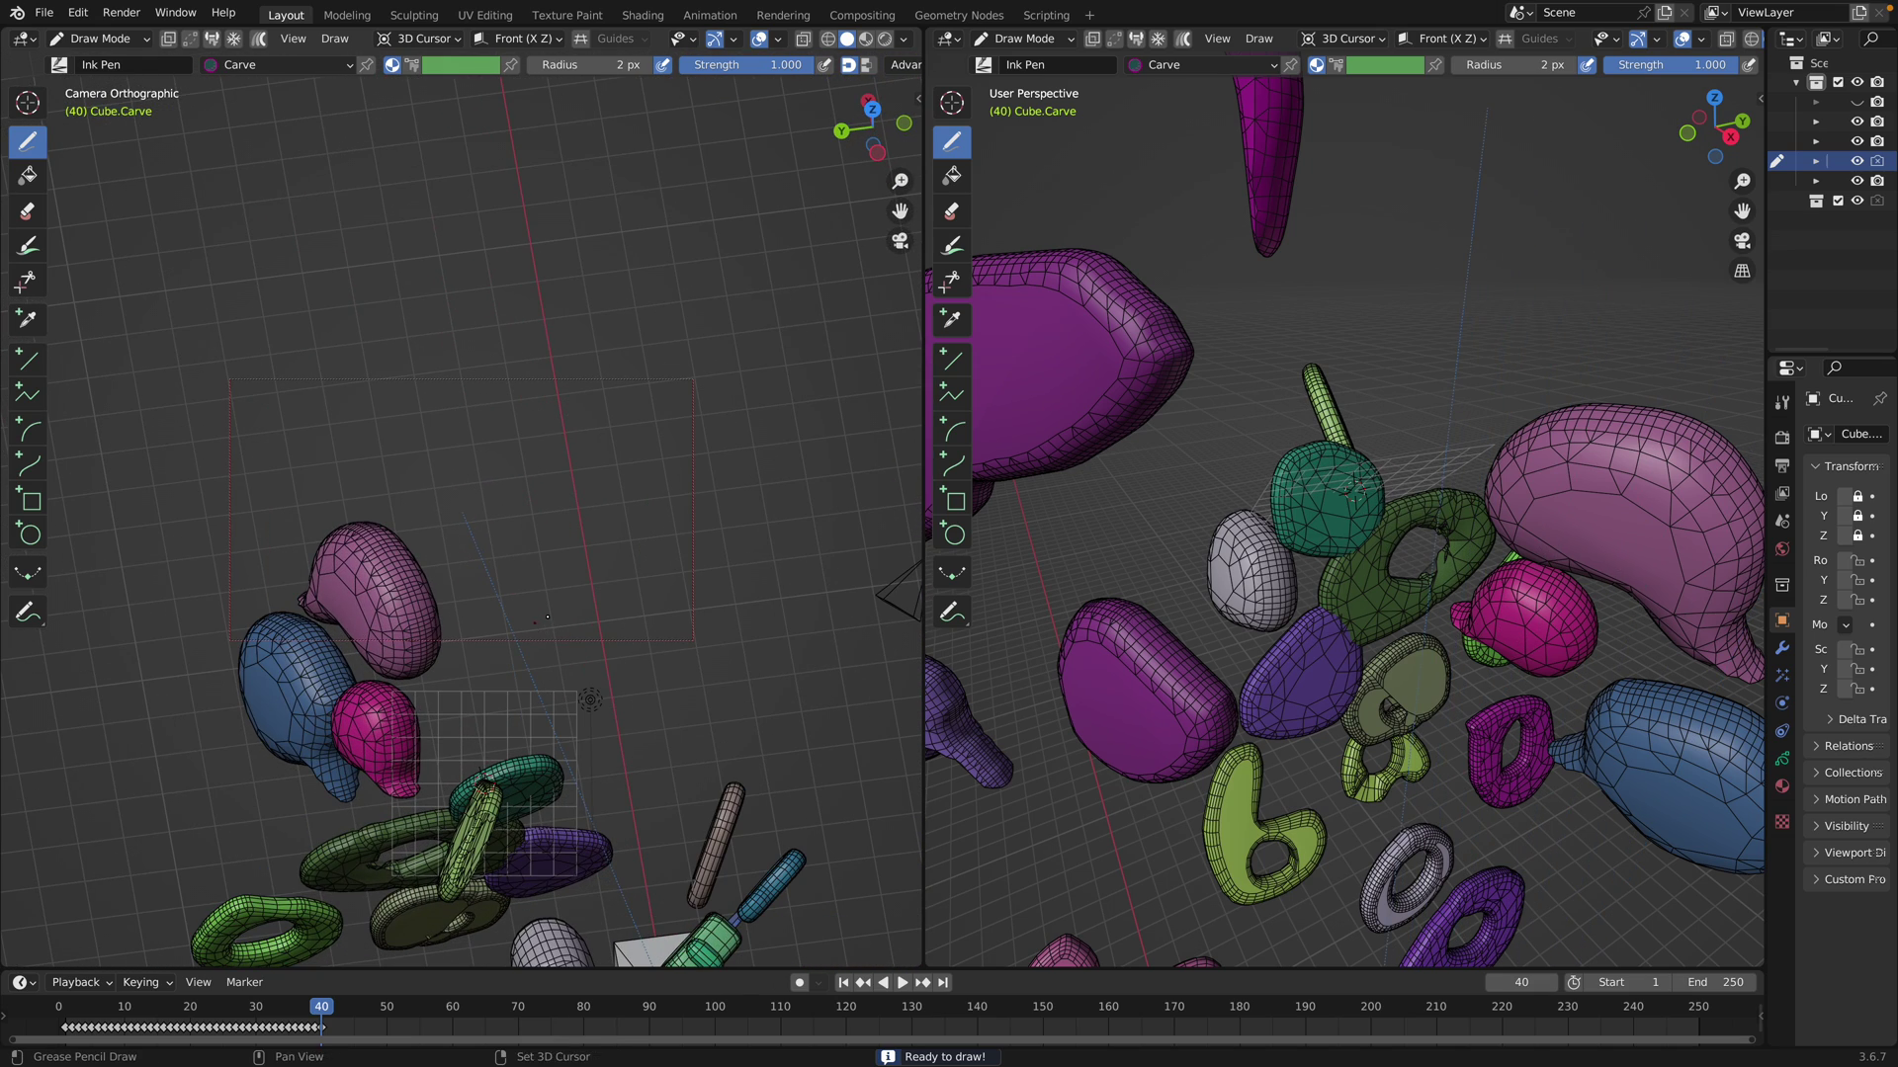
{"action": "scroll", "coordinate": [548, 617], "scroll_direction": "up", "scroll_amount": 1}
{"action": "mouse_move", "coordinate": [601, 438]}
{"action": "left_mouse_down"}
{"action": "mouse_move", "coordinate": [687, 613]}
{"action": "mouse_move", "coordinate": [560, 595]}
{"action": "left_mouse_up"}
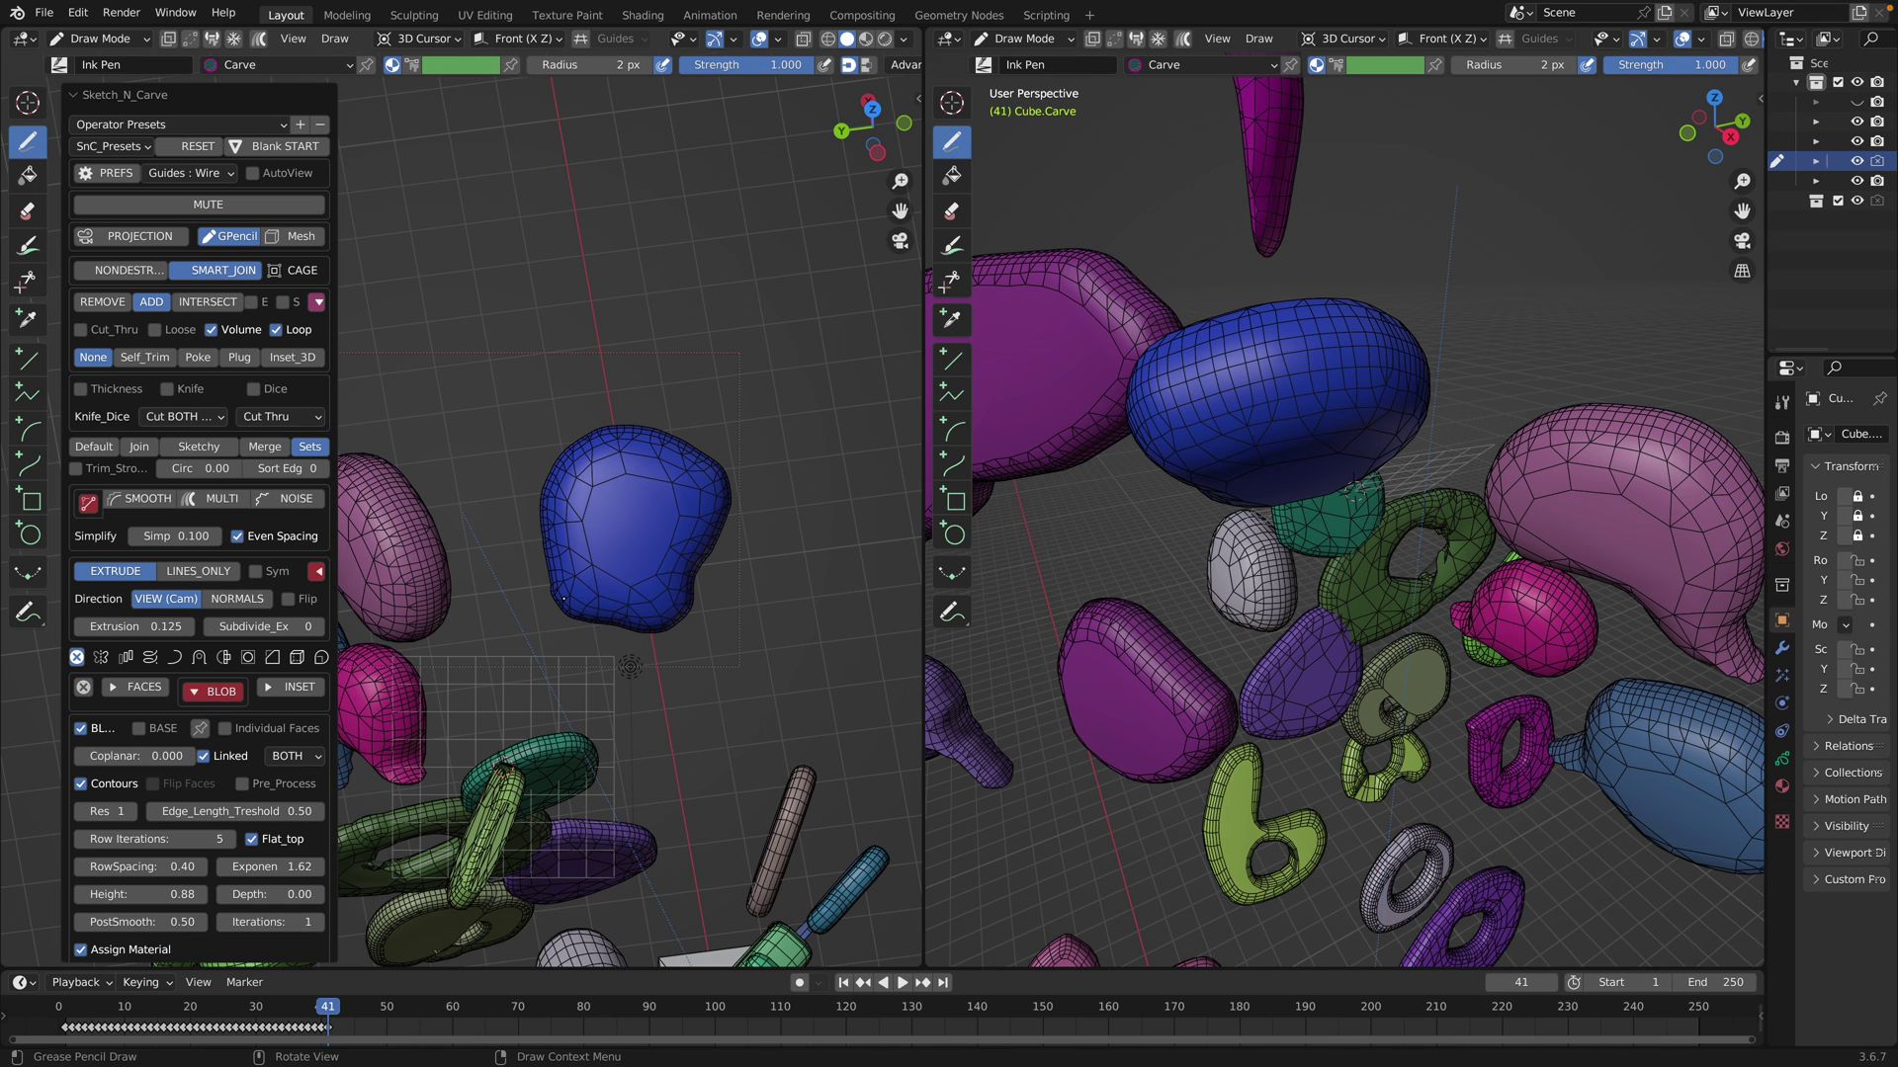
Place the 3D cursor on the dark blue blob and draw a rounded blob overlapping its end
{"action": "middle_click_drag", "start_coordinate": [571, 600], "coordinate": [797, 553]}
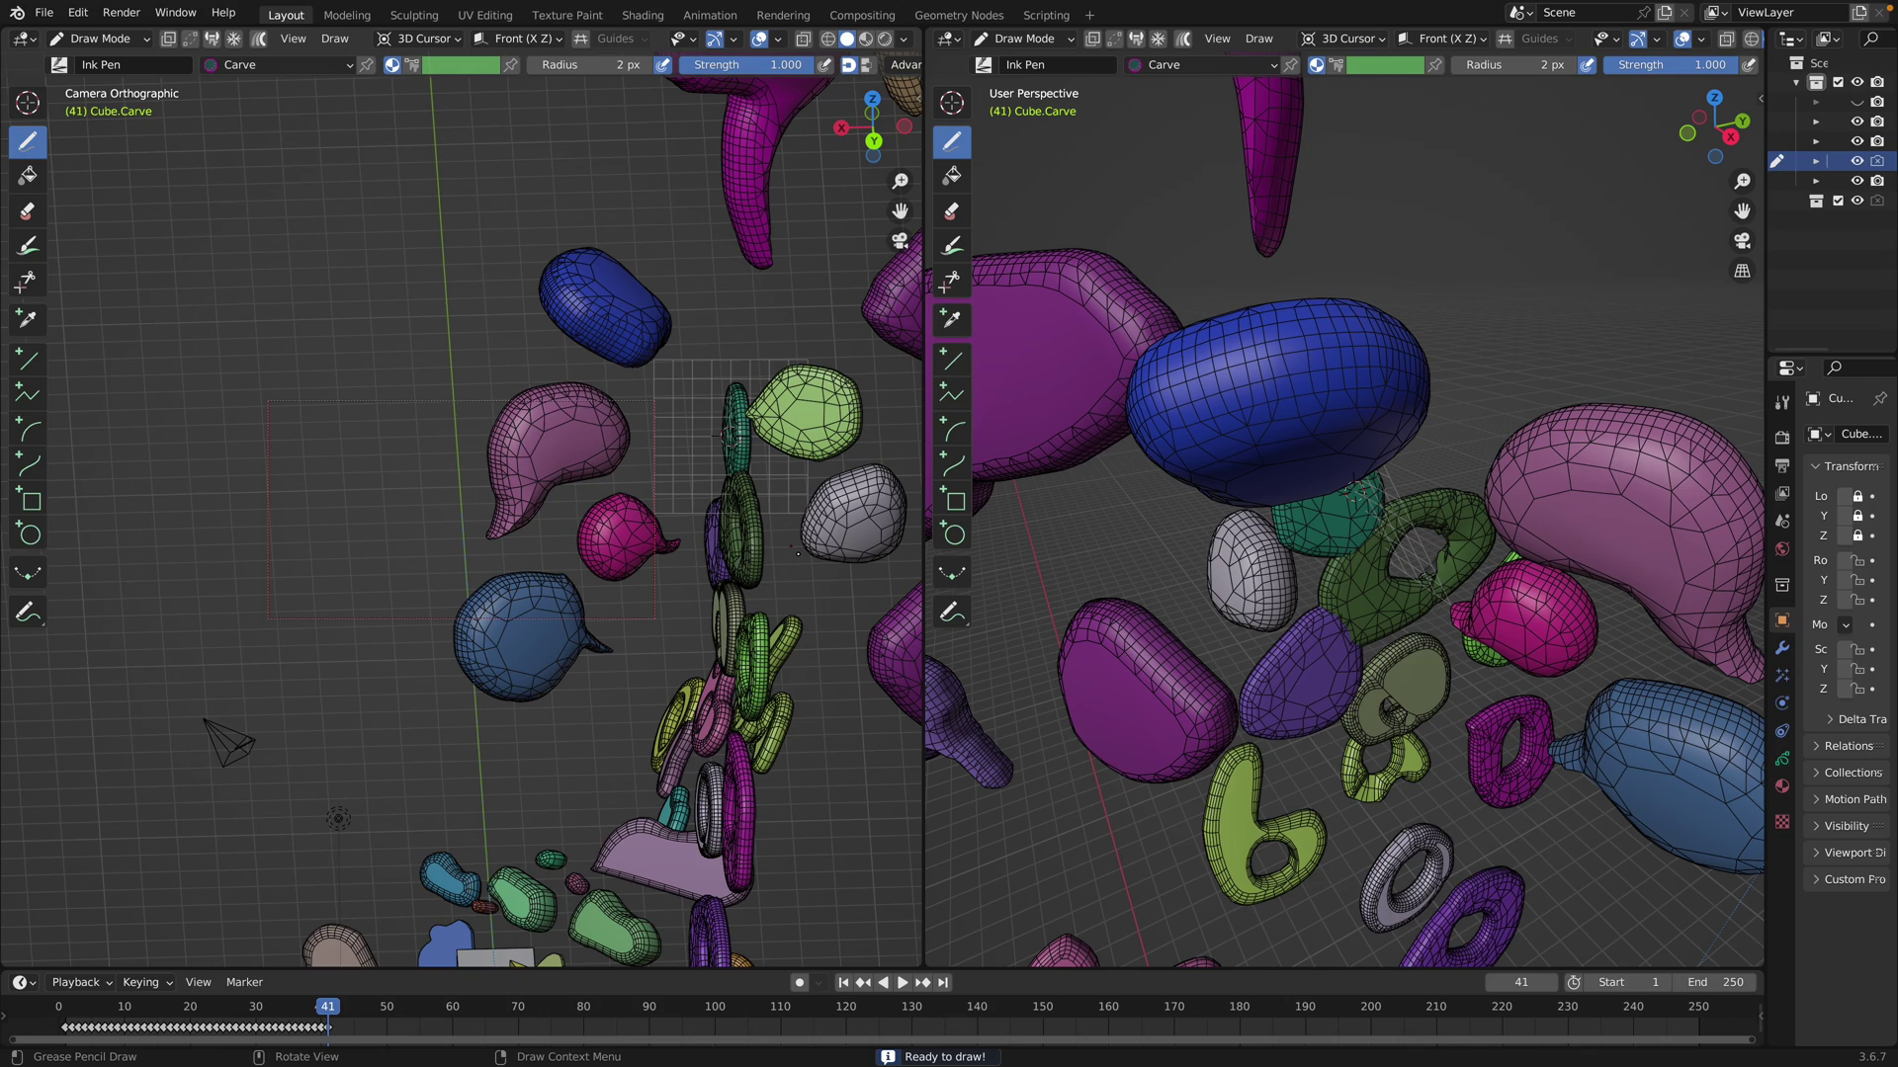
{"action": "left_click_drag", "start_coordinate": [930, 509], "coordinate": [1027, 511]}
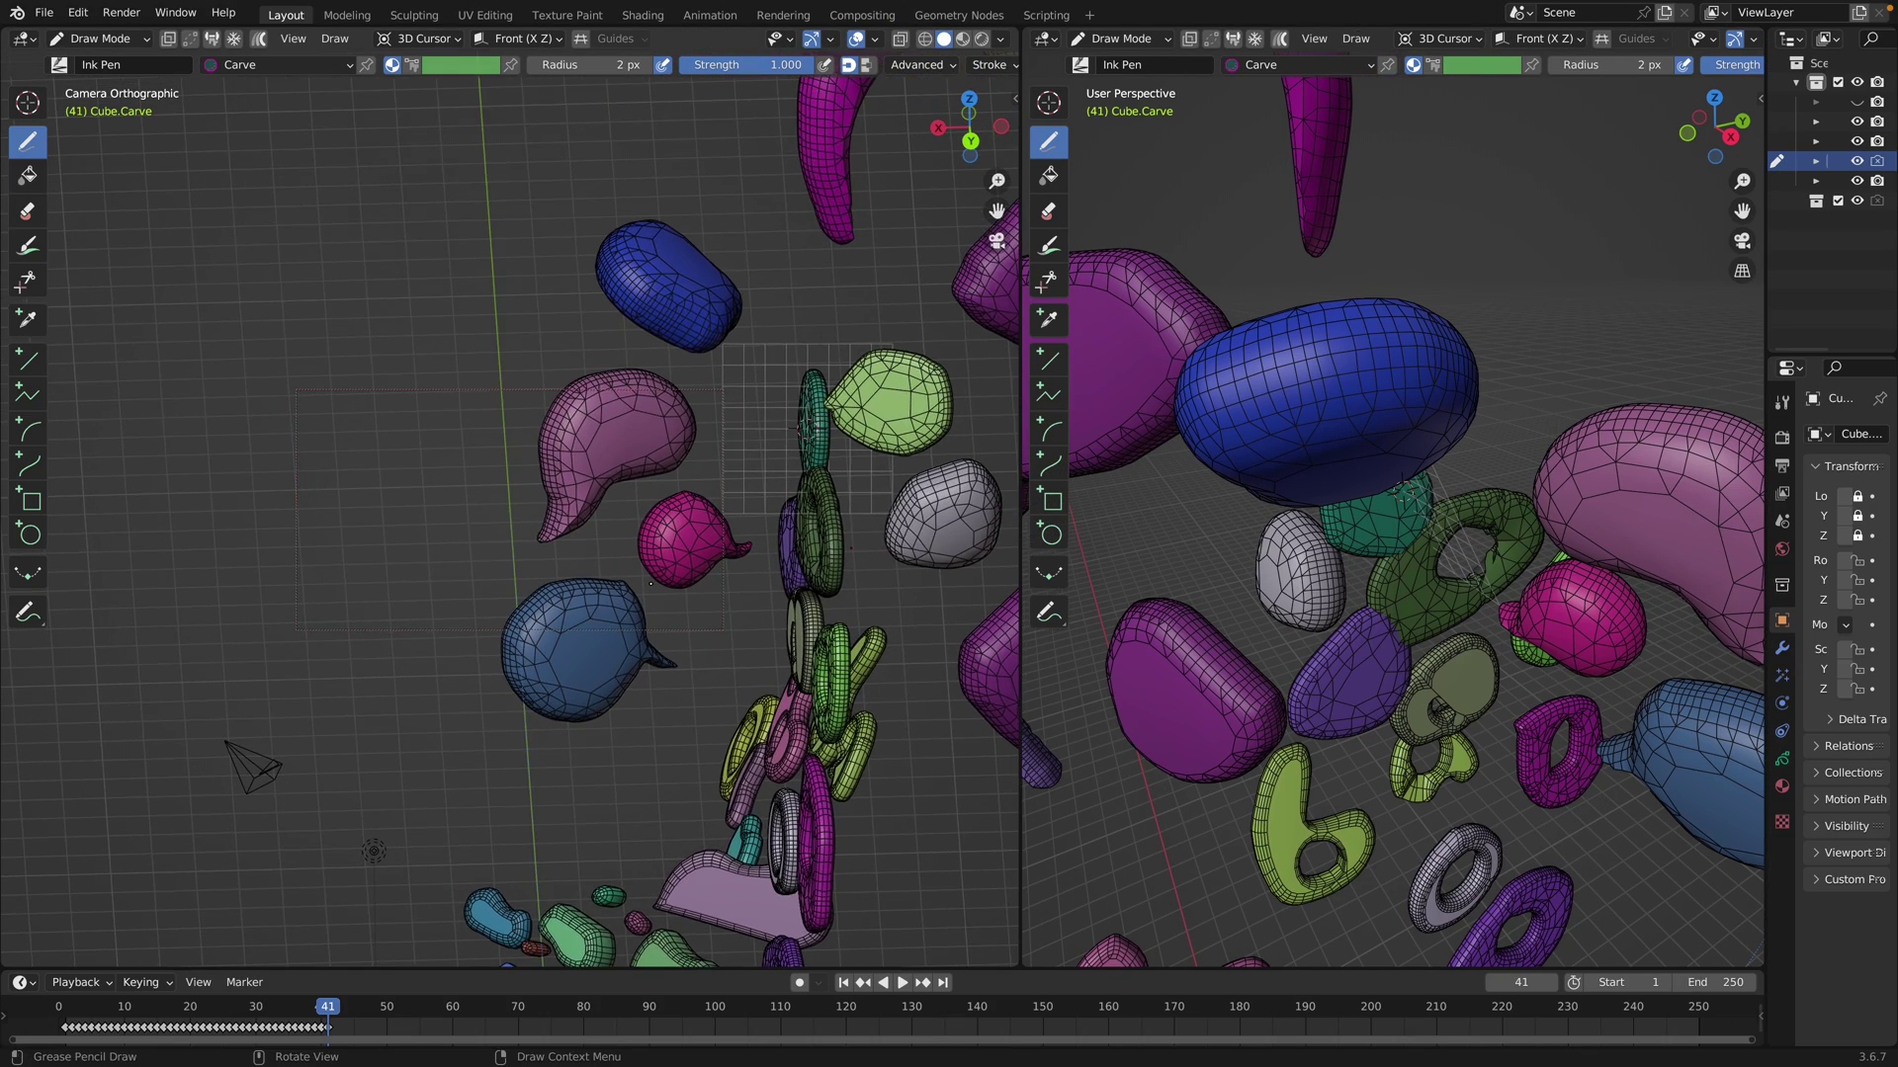
{"action": "mouse_move", "coordinate": [356, 573]}
{"action": "middle_mouse_down"}
{"action": "mouse_move", "coordinate": [489, 583]}
{"action": "mouse_move", "coordinate": [381, 624]}
{"action": "middle_mouse_up"}
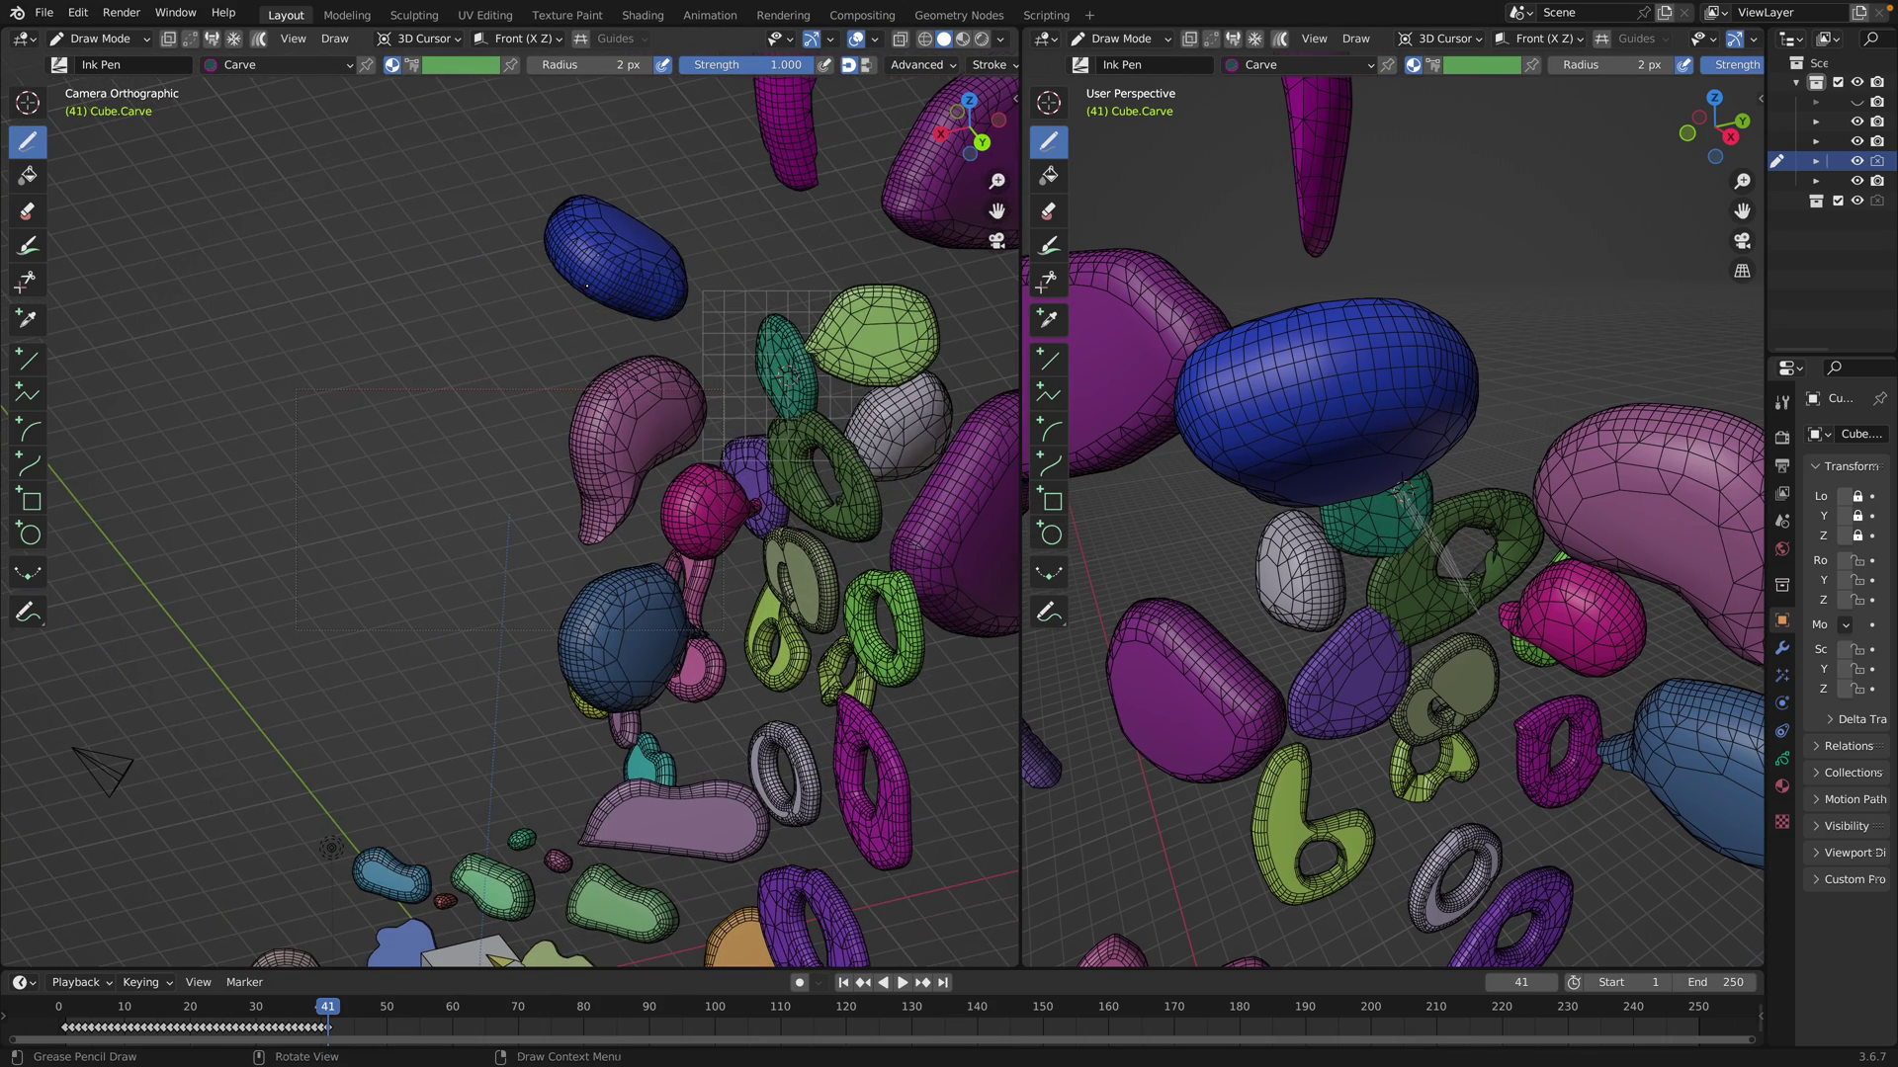
{"action": "right_click", "coordinate": [592, 240], "text": "shift"}
{"action": "middle_click_drag", "start_coordinate": [592, 240], "coordinate": [595, 361], "text": "shift"}
{"action": "mouse_move", "coordinate": [587, 346]}
{"action": "left_mouse_down"}
{"action": "mouse_move", "coordinate": [442, 402]}
{"action": "mouse_move", "coordinate": [600, 396]}
{"action": "left_mouse_up"}
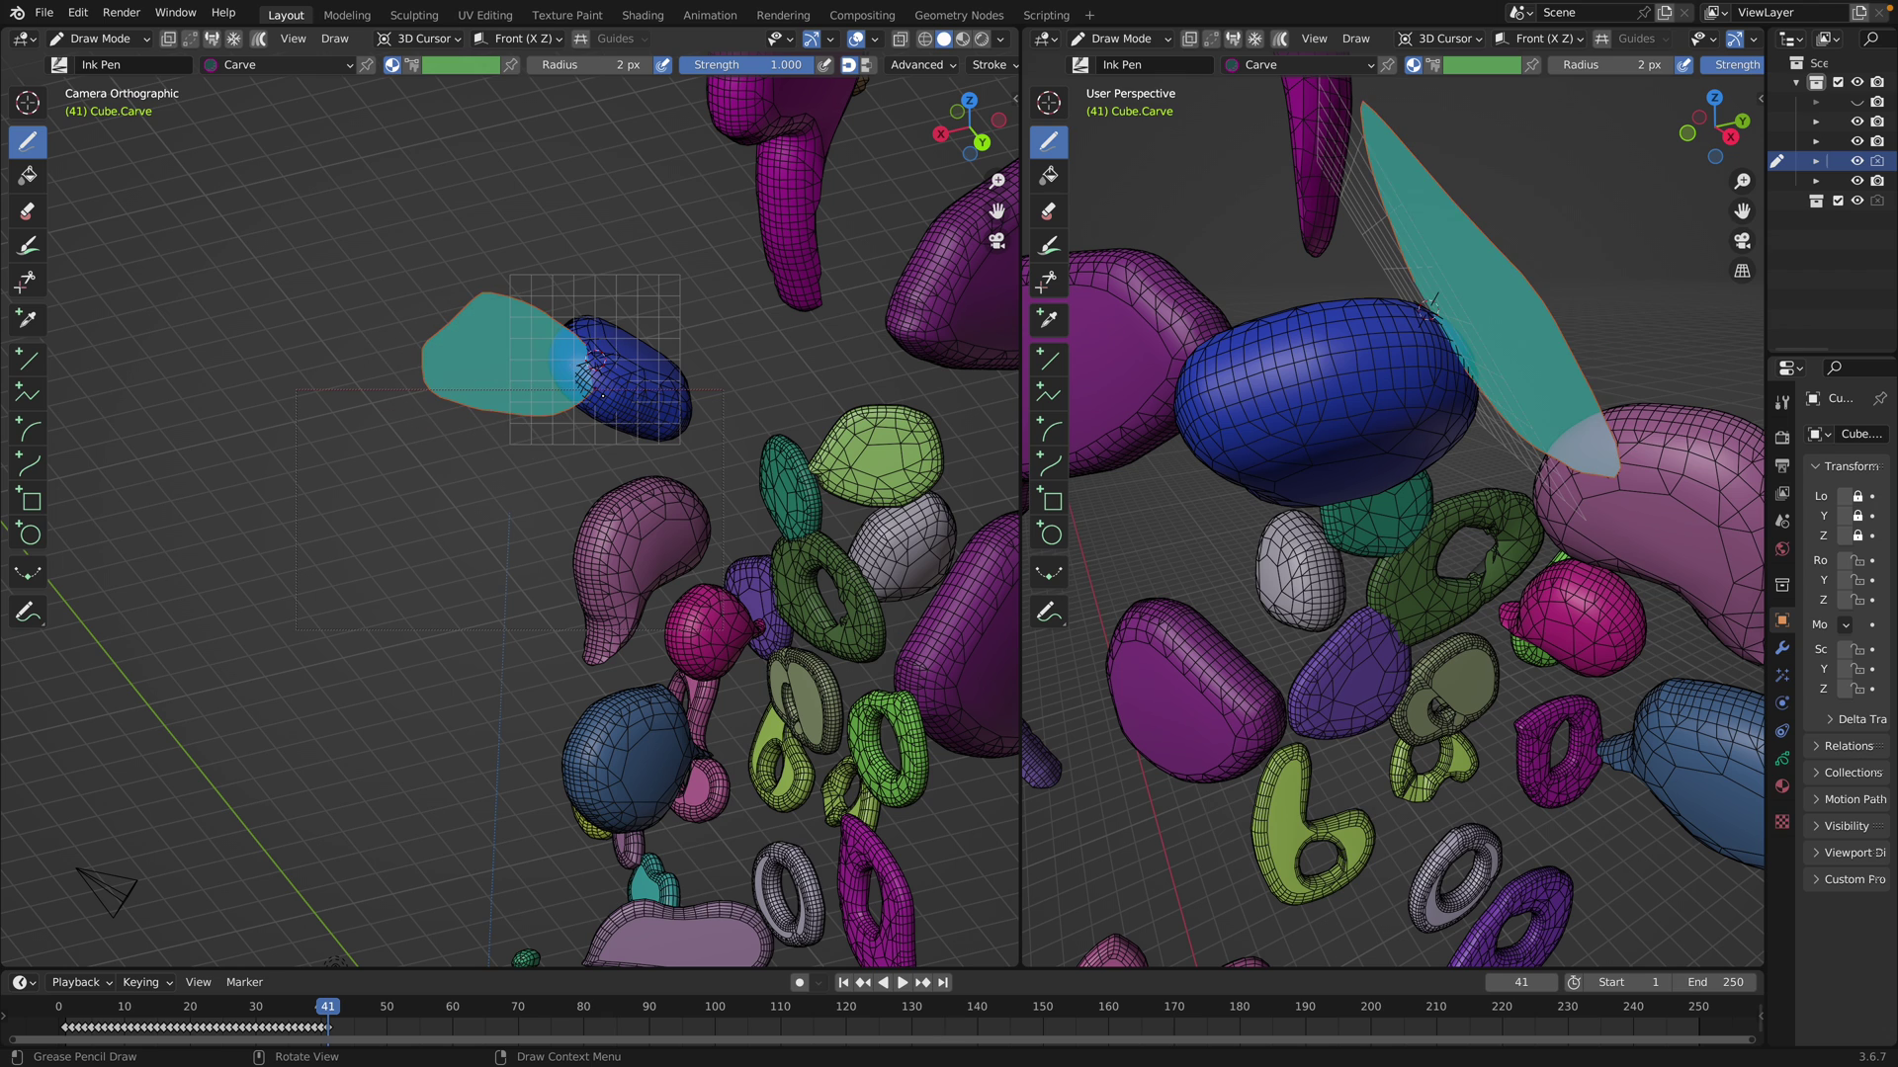
{"action": "key", "text": "Return"}
Extend the chain from the purple blob with two more solid blobs, each overlapping the one before it
{"action": "middle_click_drag", "start_coordinate": [450, 363], "coordinate": [452, 438]}
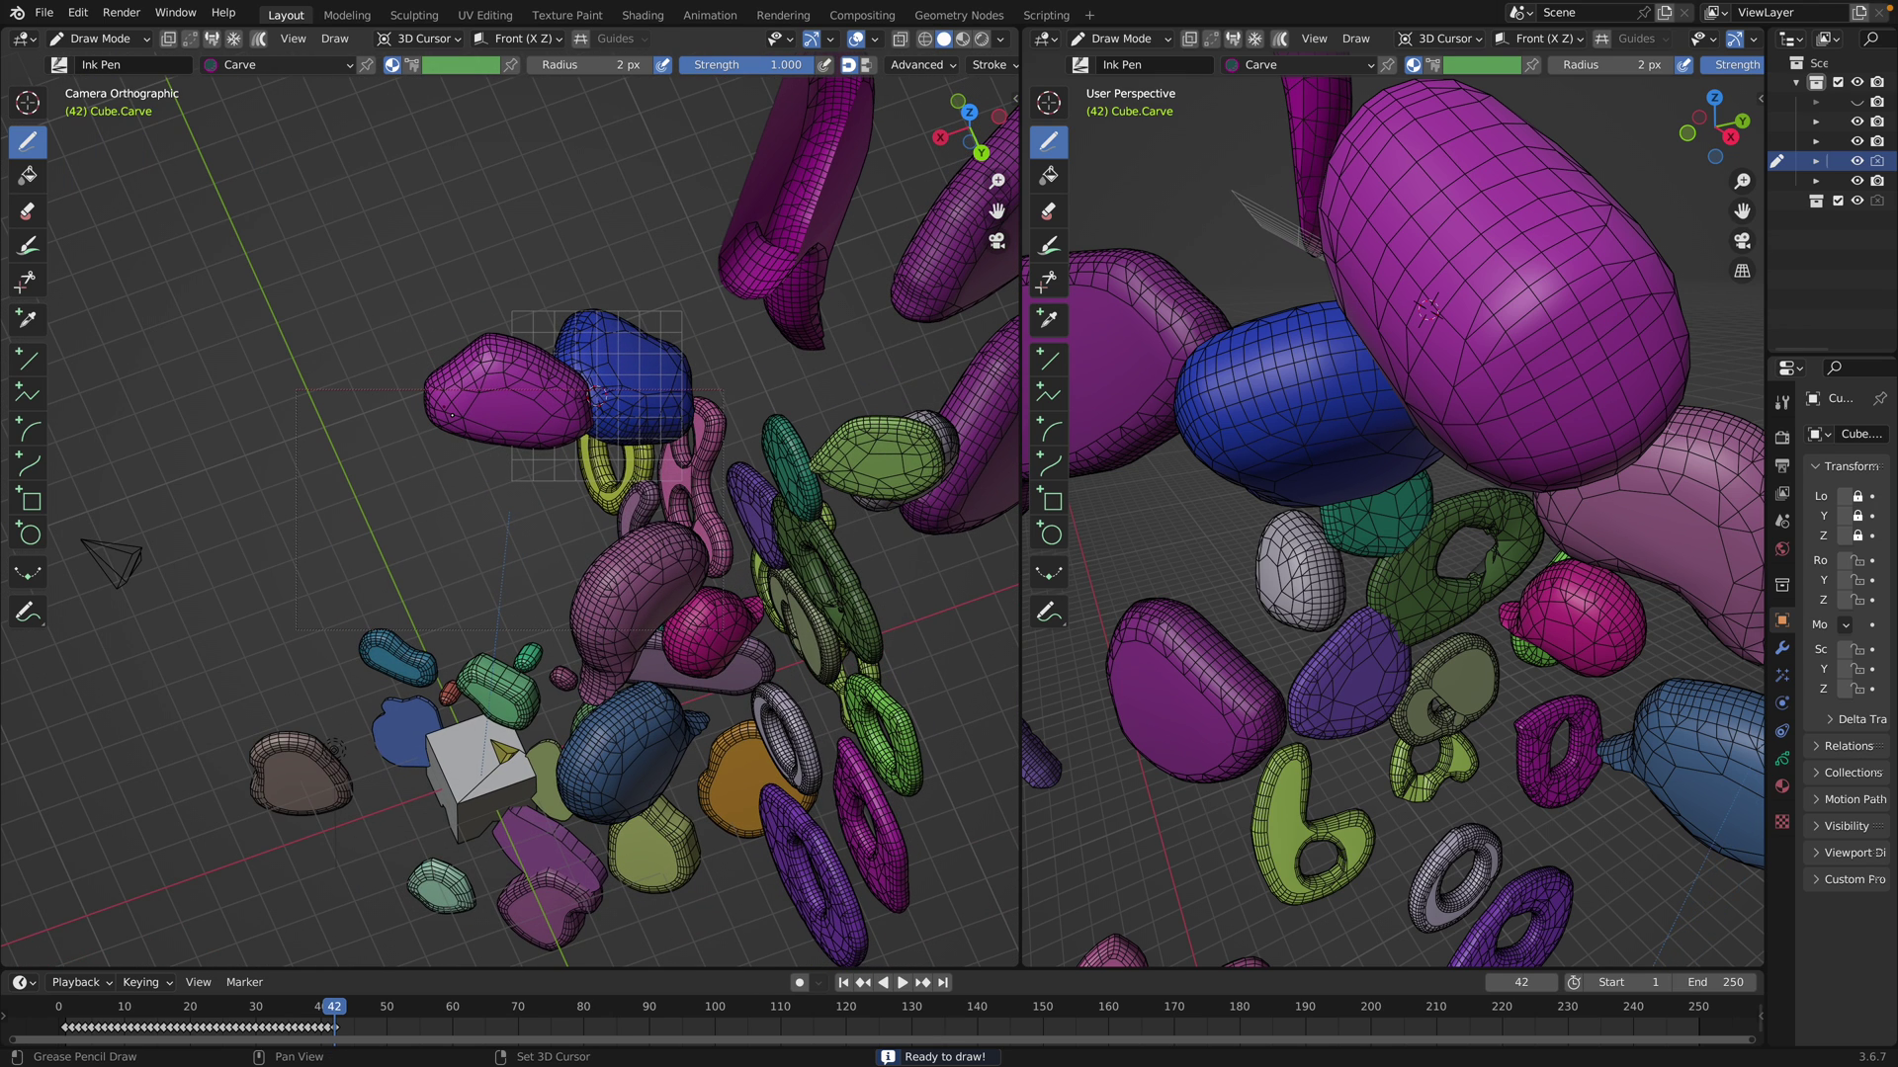
{"action": "mouse_move", "coordinate": [425, 380]}
{"action": "left_mouse_down"}
{"action": "mouse_move", "coordinate": [276, 445]}
{"action": "mouse_move", "coordinate": [465, 524]}
{"action": "mouse_move", "coordinate": [499, 442]}
{"action": "left_mouse_up"}
{"action": "key", "text": "Return"}
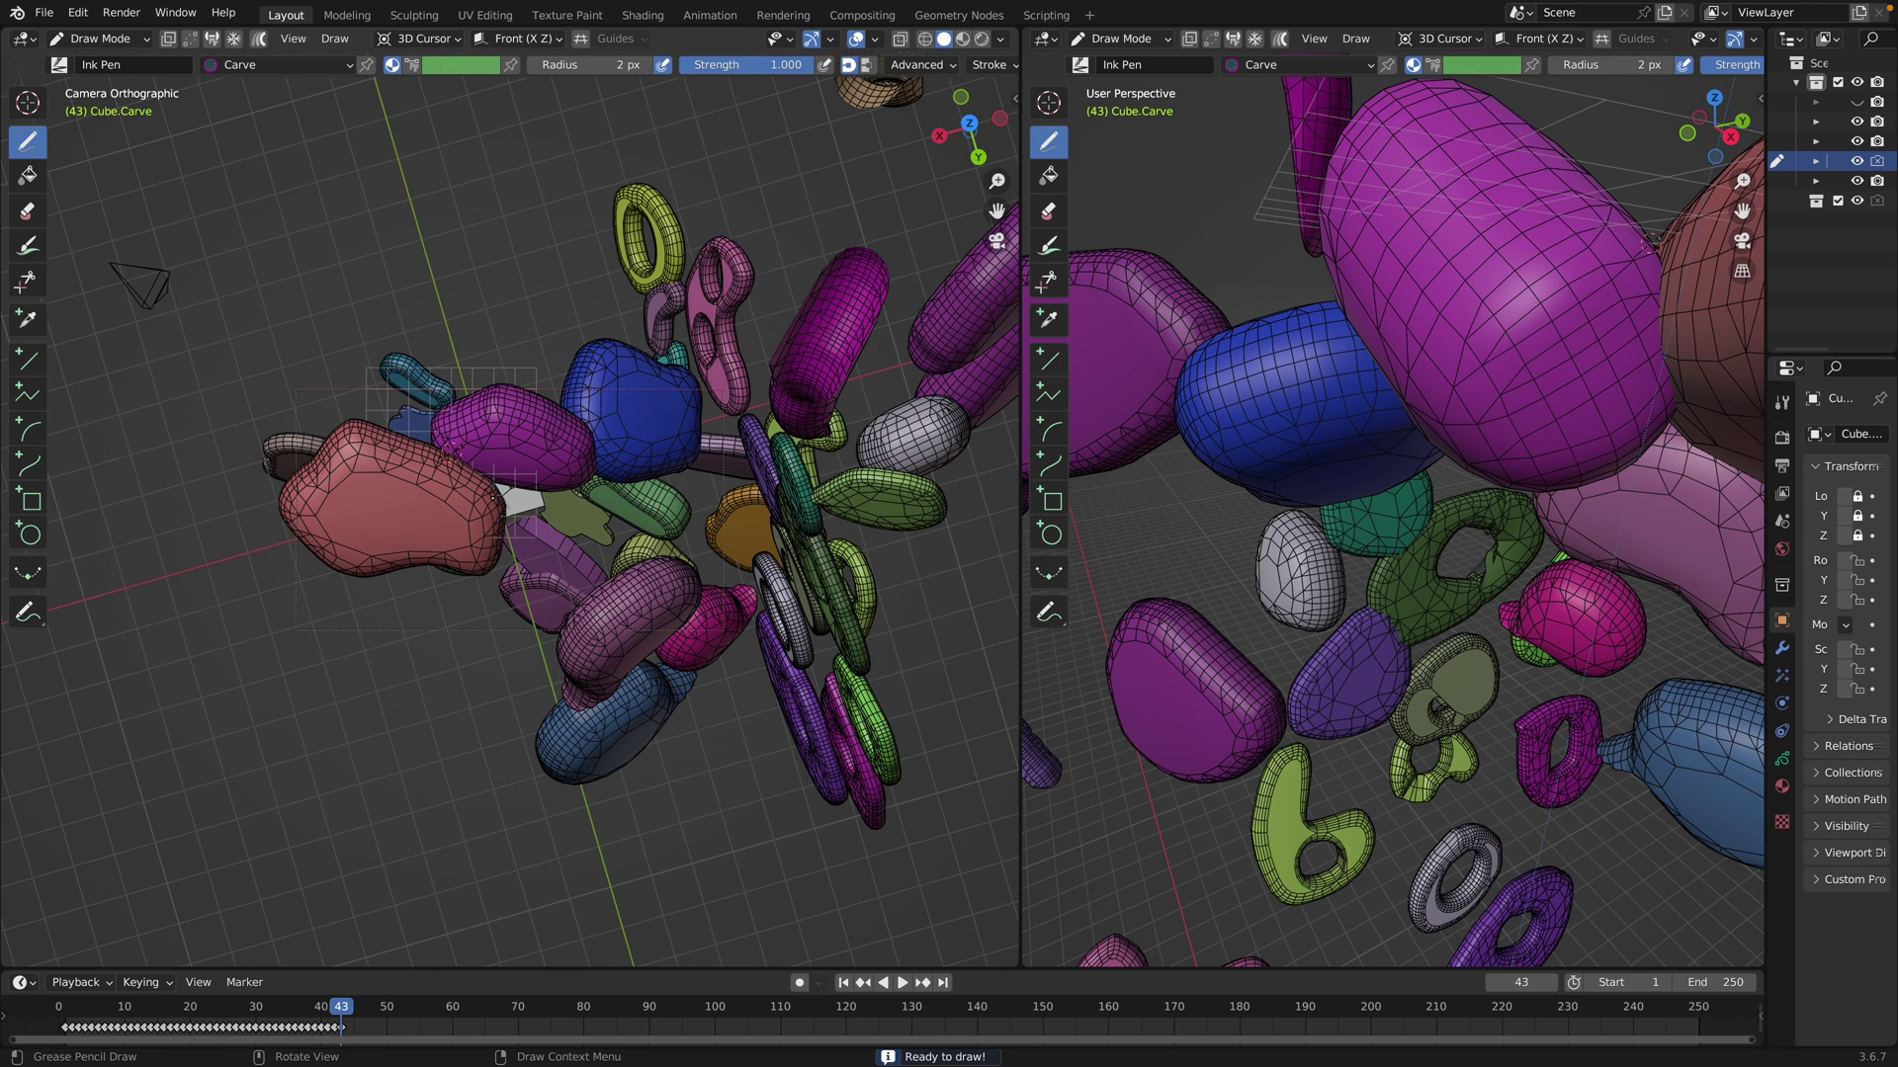
{"action": "mouse_move", "coordinate": [529, 519]}
{"action": "left_mouse_down"}
{"action": "mouse_move", "coordinate": [495, 678]}
{"action": "mouse_move", "coordinate": [566, 562]}
{"action": "left_mouse_up"}
{"action": "key", "text": "Return"}
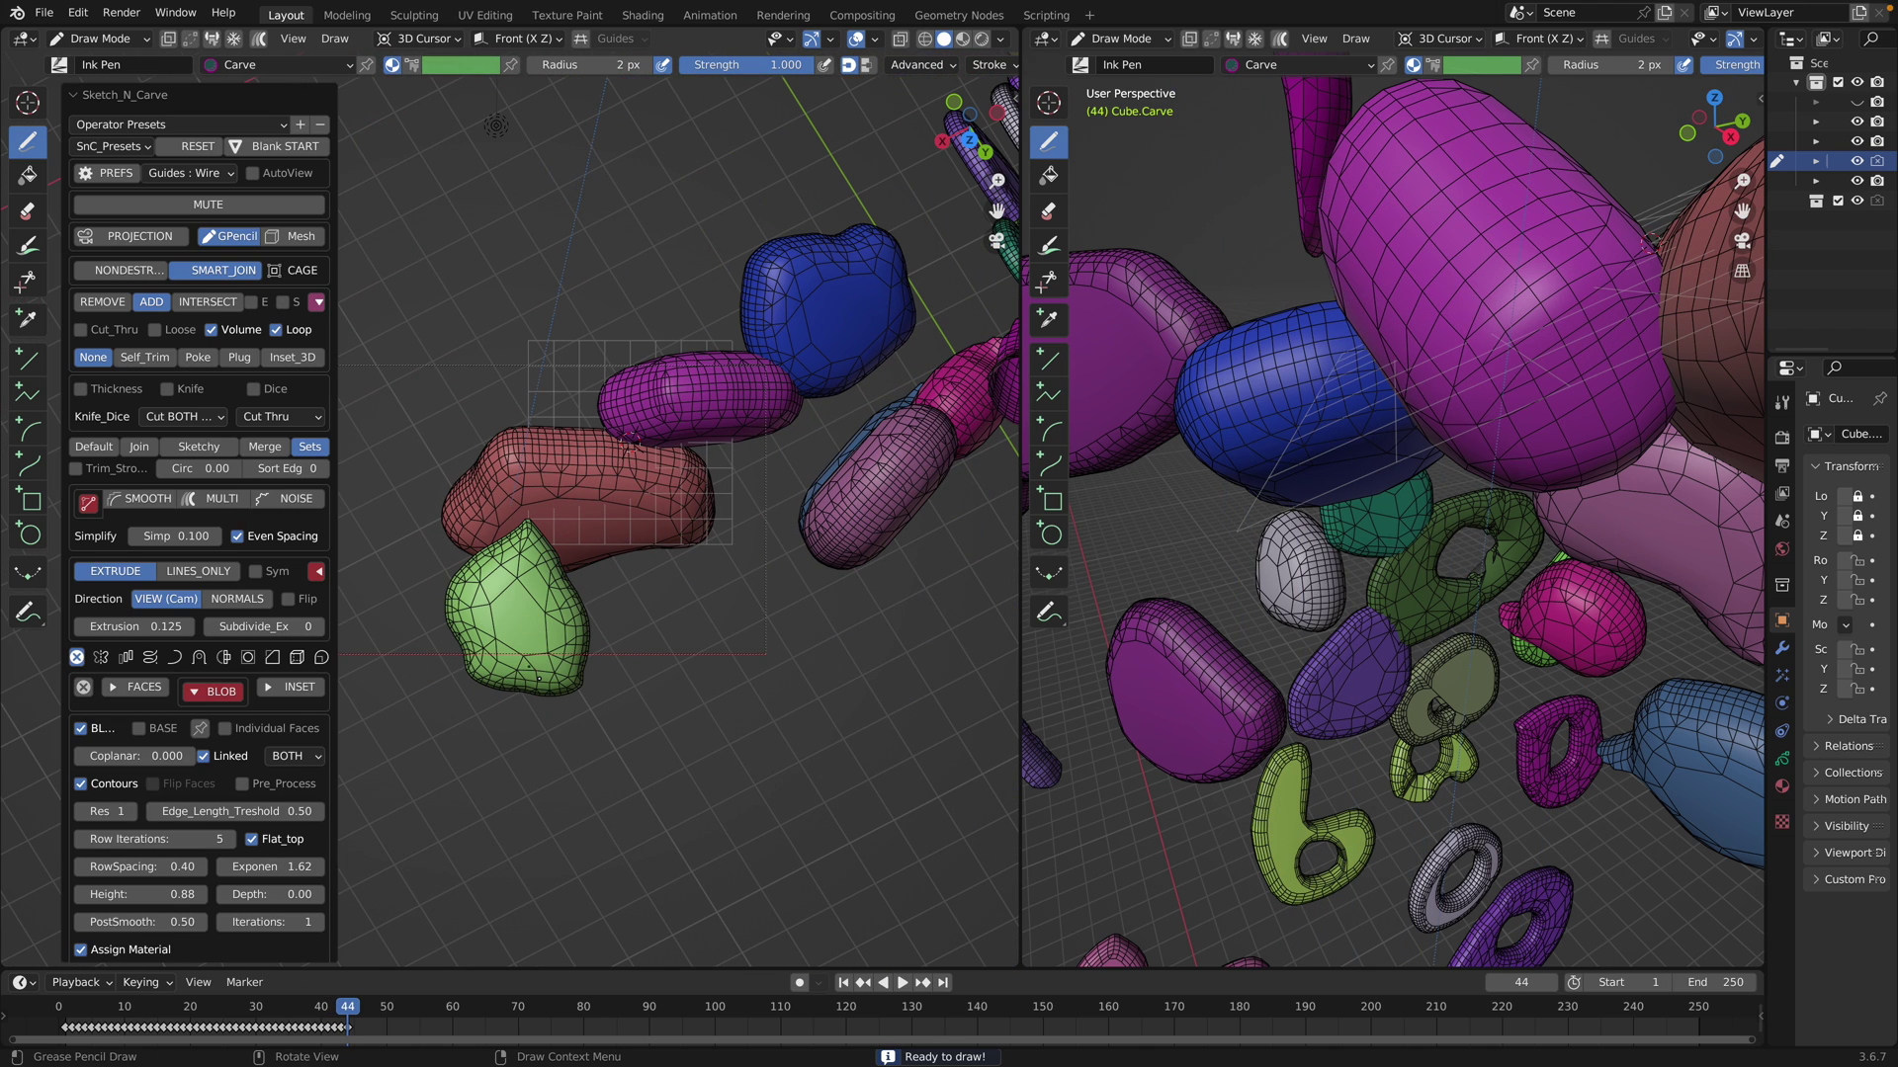
Draw three solid blobs beyond the light green one: two rounded ones in a row and a wide wavy one beside them
{"action": "mouse_move", "coordinate": [506, 699]}
{"action": "left_mouse_down"}
{"action": "mouse_move", "coordinate": [665, 758]}
{"action": "mouse_move", "coordinate": [569, 667]}
{"action": "left_mouse_up"}
{"action": "key", "text": "Return"}
{"action": "mouse_move", "coordinate": [629, 786]}
{"action": "left_mouse_down"}
{"action": "mouse_move", "coordinate": [642, 939]}
{"action": "mouse_move", "coordinate": [712, 771]}
{"action": "mouse_move", "coordinate": [791, 820]}
{"action": "left_mouse_up"}
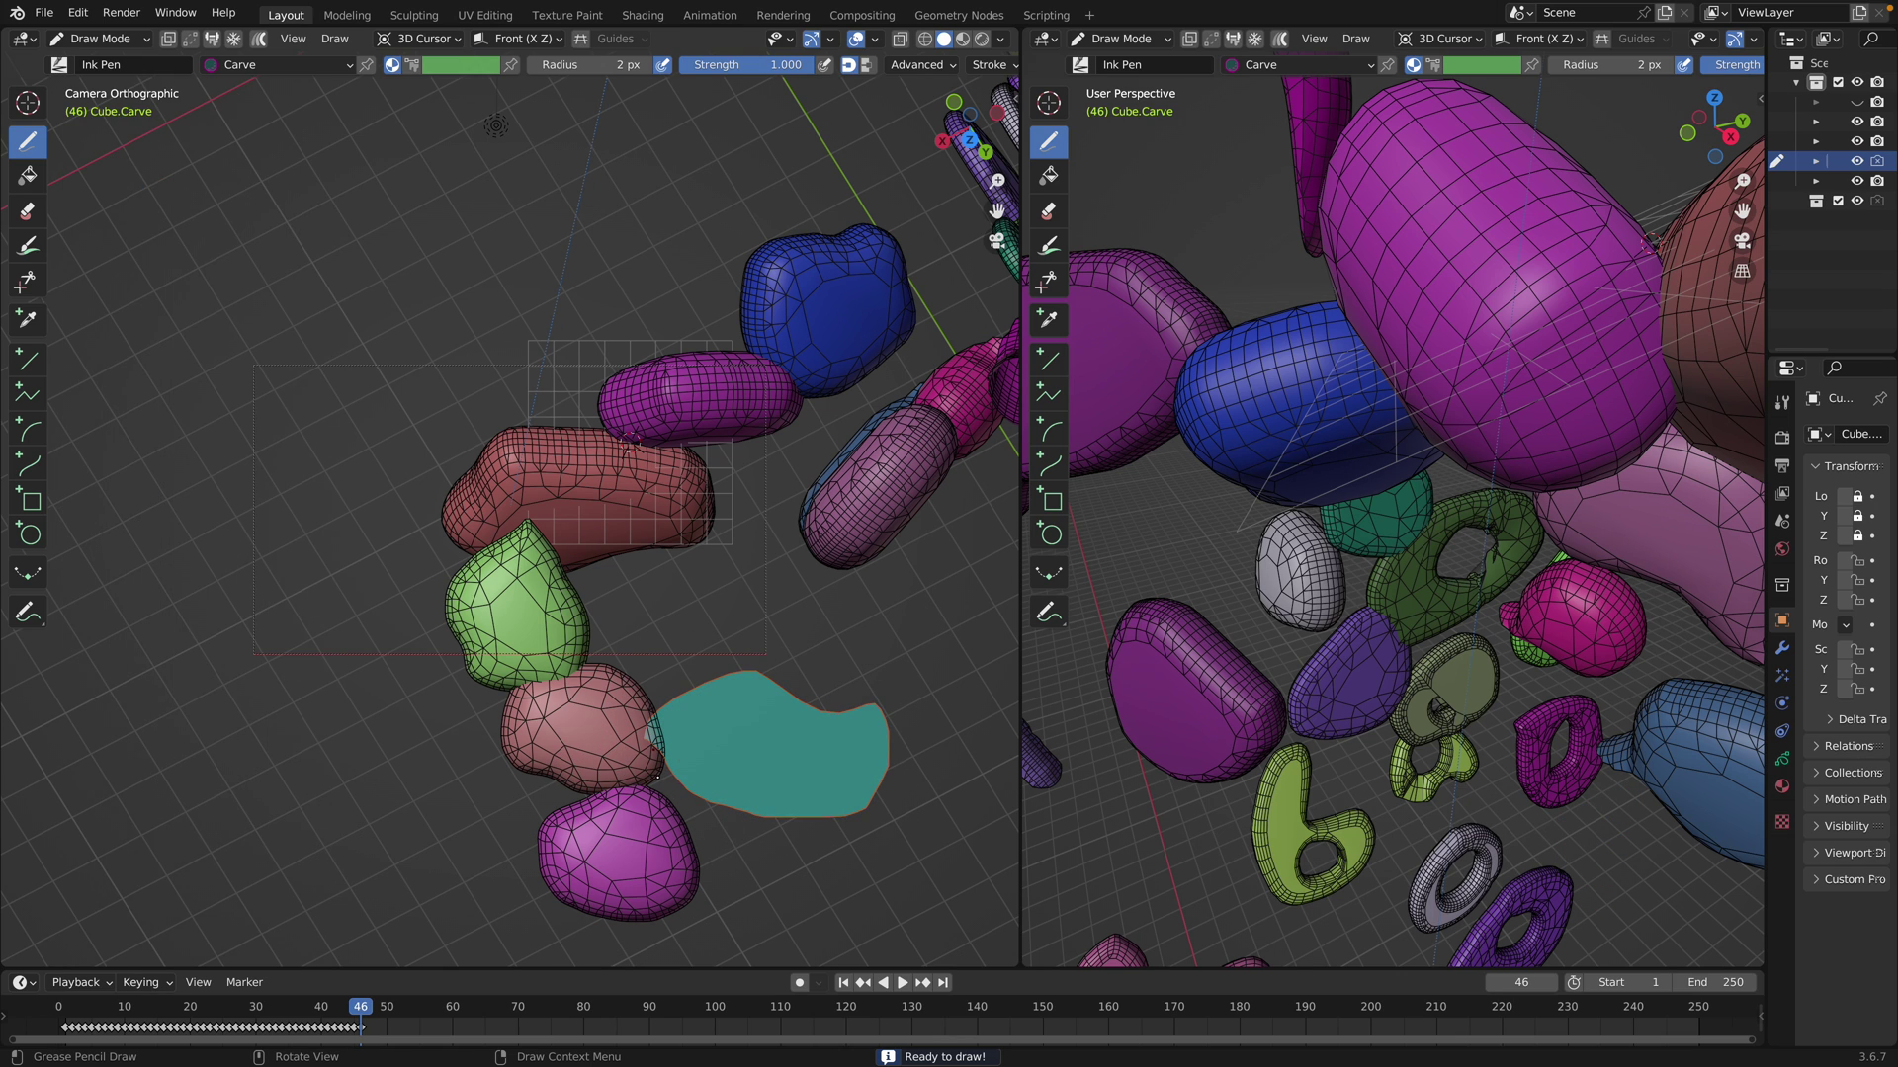
Draw four blobs with inner hole loops around the chain of solid blobs
{"action": "mouse_move", "coordinate": [477, 731]}
{"action": "left_mouse_down"}
{"action": "mouse_move", "coordinate": [539, 786]}
{"action": "mouse_move", "coordinate": [500, 737]}
{"action": "mouse_move", "coordinate": [482, 777]}
{"action": "left_mouse_up"}
{"action": "mouse_move", "coordinate": [732, 730]}
{"action": "left_mouse_down"}
{"action": "mouse_move", "coordinate": [890, 682]}
{"action": "mouse_move", "coordinate": [736, 726]}
{"action": "left_mouse_up"}
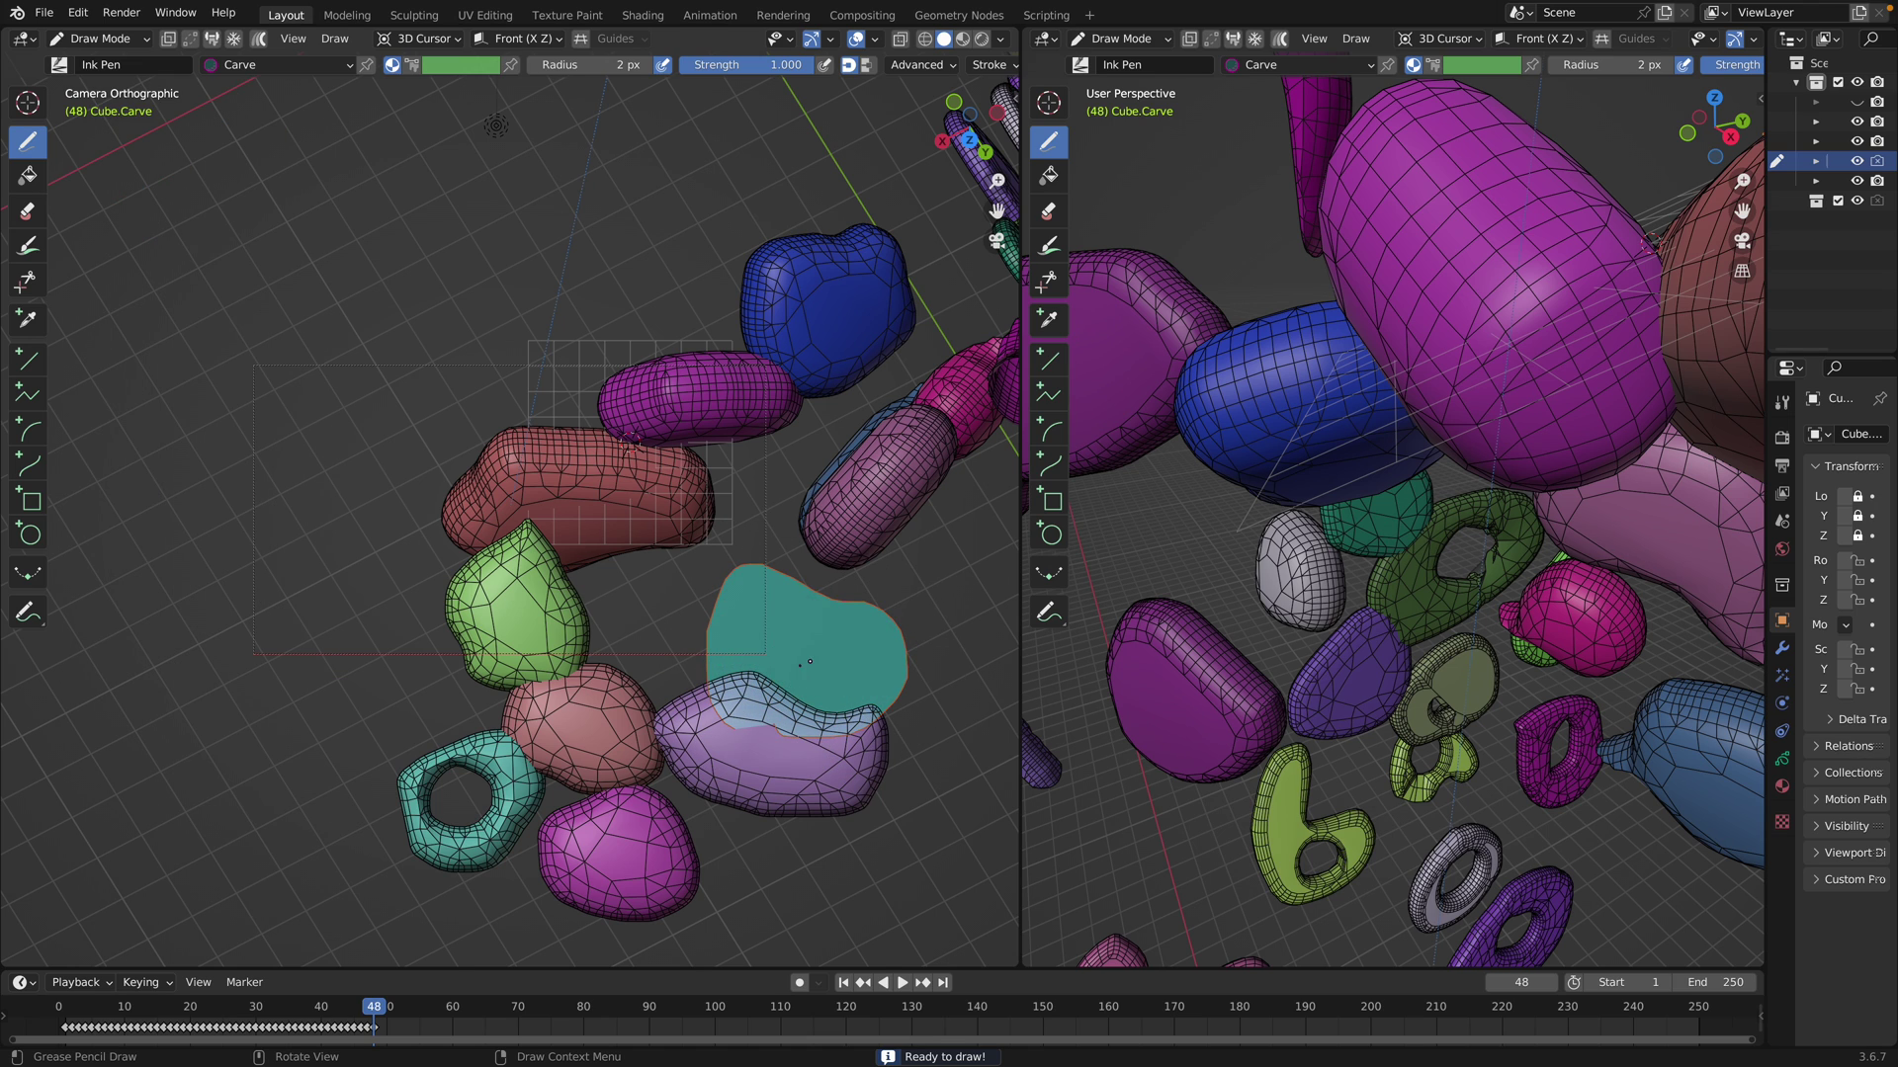
{"action": "mouse_move", "coordinate": [762, 647]}
{"action": "left_mouse_down"}
{"action": "mouse_move", "coordinate": [830, 692]}
{"action": "mouse_move", "coordinate": [761, 653]}
{"action": "left_mouse_up"}
{"action": "mouse_move", "coordinate": [572, 388]}
{"action": "left_mouse_down"}
{"action": "mouse_move", "coordinate": [405, 297]}
{"action": "mouse_move", "coordinate": [465, 509]}
{"action": "mouse_move", "coordinate": [566, 390]}
{"action": "left_mouse_up"}
{"action": "mouse_move", "coordinate": [480, 334]}
{"action": "left_mouse_down"}
{"action": "mouse_move", "coordinate": [425, 395]}
{"action": "mouse_move", "coordinate": [514, 356]}
{"action": "mouse_move", "coordinate": [475, 334]}
{"action": "left_mouse_up"}
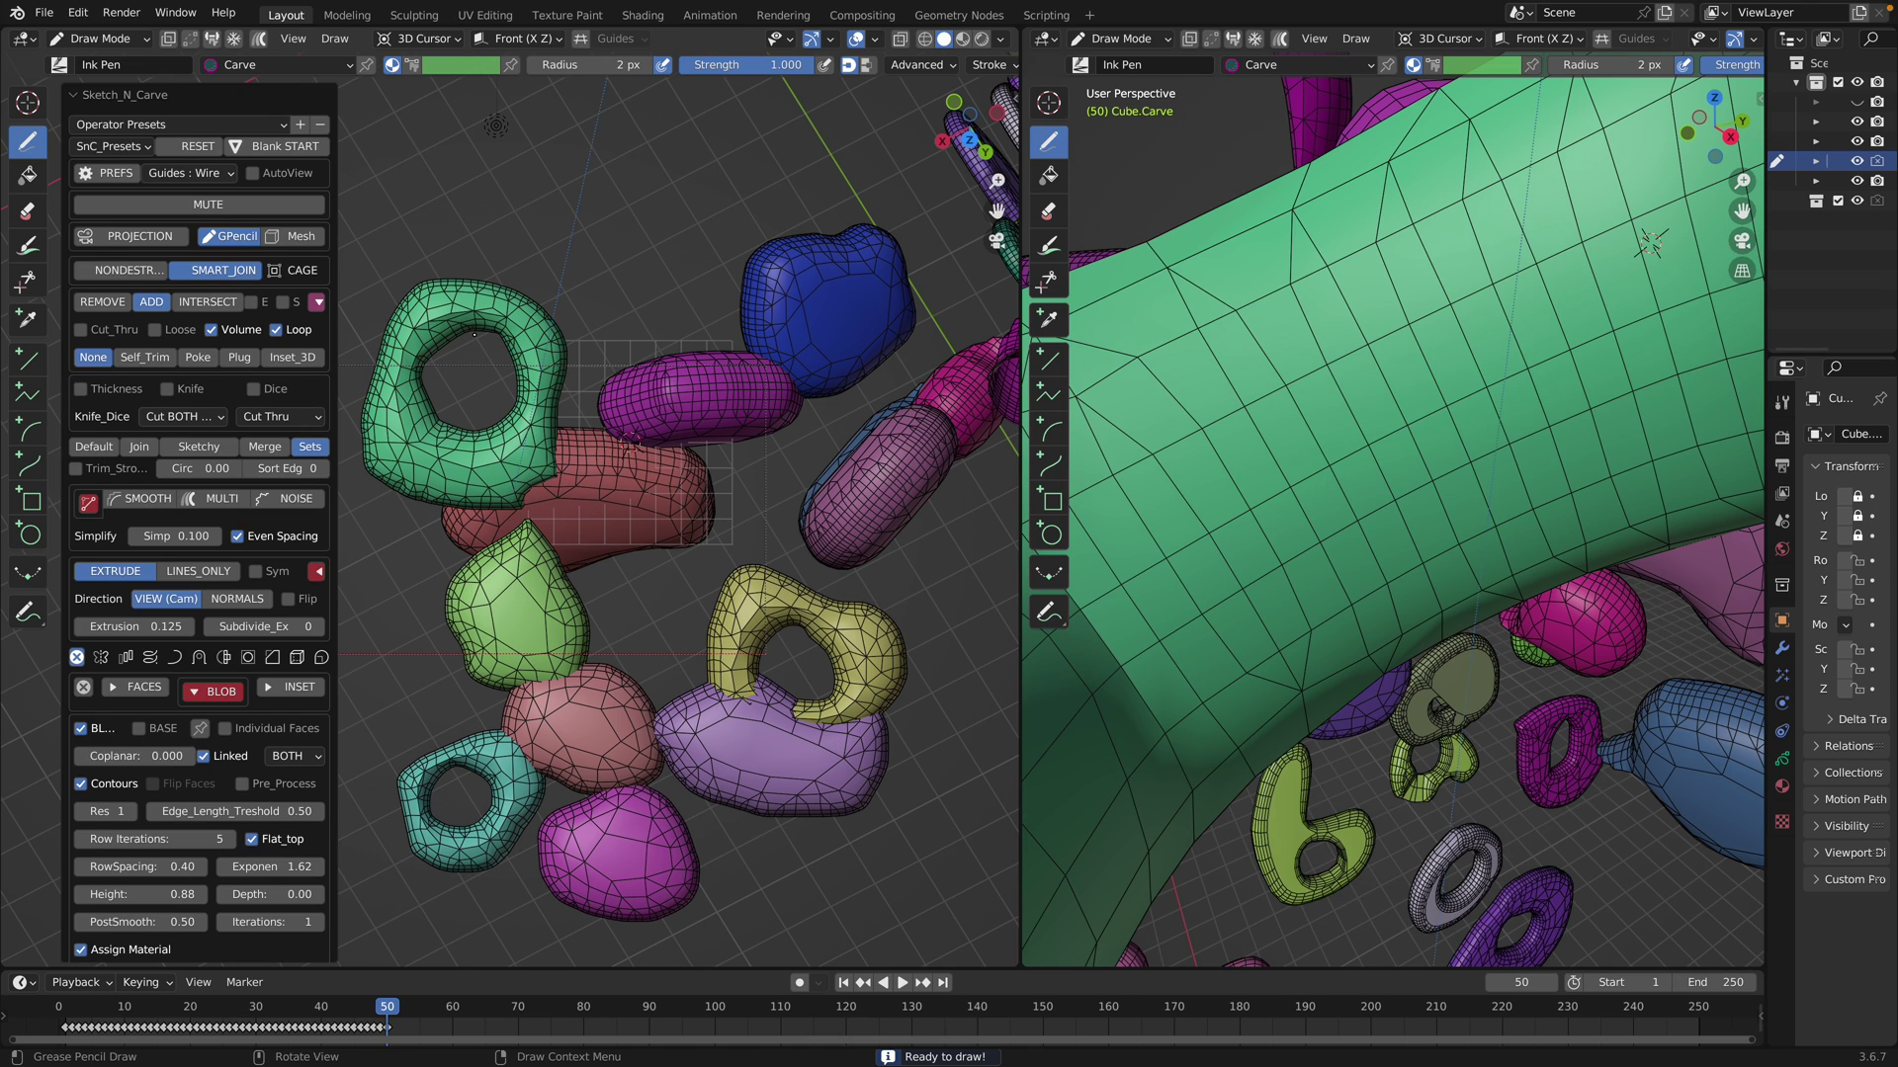
{"action": "mouse_move", "coordinate": [463, 168]}
{"action": "left_mouse_down"}
{"action": "mouse_move", "coordinate": [715, 290]}
{"action": "mouse_move", "coordinate": [544, 313]}
{"action": "left_mouse_up"}
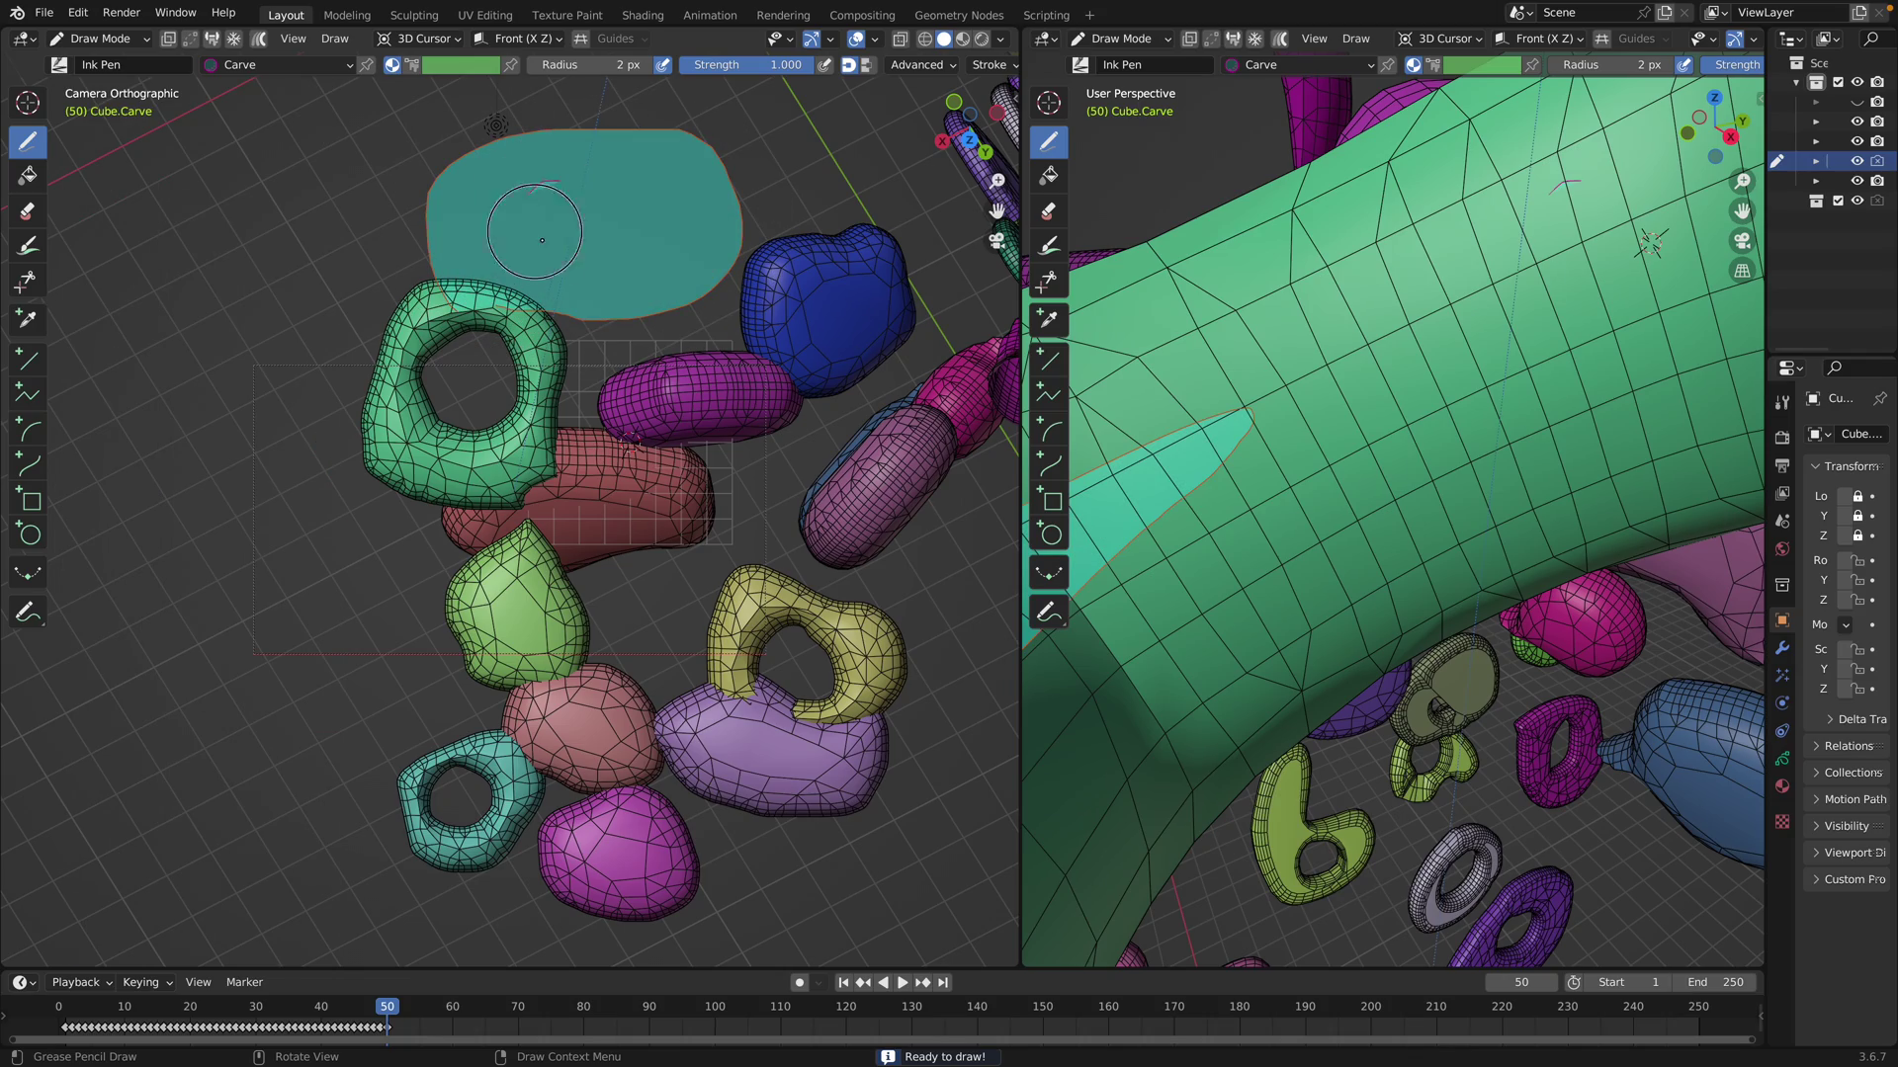
{"action": "left_click_drag", "start_coordinate": [535, 236], "coordinate": [596, 270]}
Draw a large oval blob against the green ring and a smaller solid blob at its far end
{"action": "middle_click_drag", "start_coordinate": [596, 270], "coordinate": [692, 427]}
{"action": "mouse_move", "coordinate": [435, 427]}
{"action": "left_mouse_down"}
{"action": "mouse_move", "coordinate": [635, 593]}
{"action": "mouse_move", "coordinate": [459, 433]}
{"action": "left_mouse_up"}
{"action": "mouse_move", "coordinate": [522, 615]}
{"action": "left_mouse_down"}
{"action": "mouse_move", "coordinate": [678, 775]}
{"action": "mouse_move", "coordinate": [603, 829]}
{"action": "left_mouse_up"}
{"action": "scroll", "coordinate": [578, 791], "scroll_direction": "down", "scroll_amount": 3}
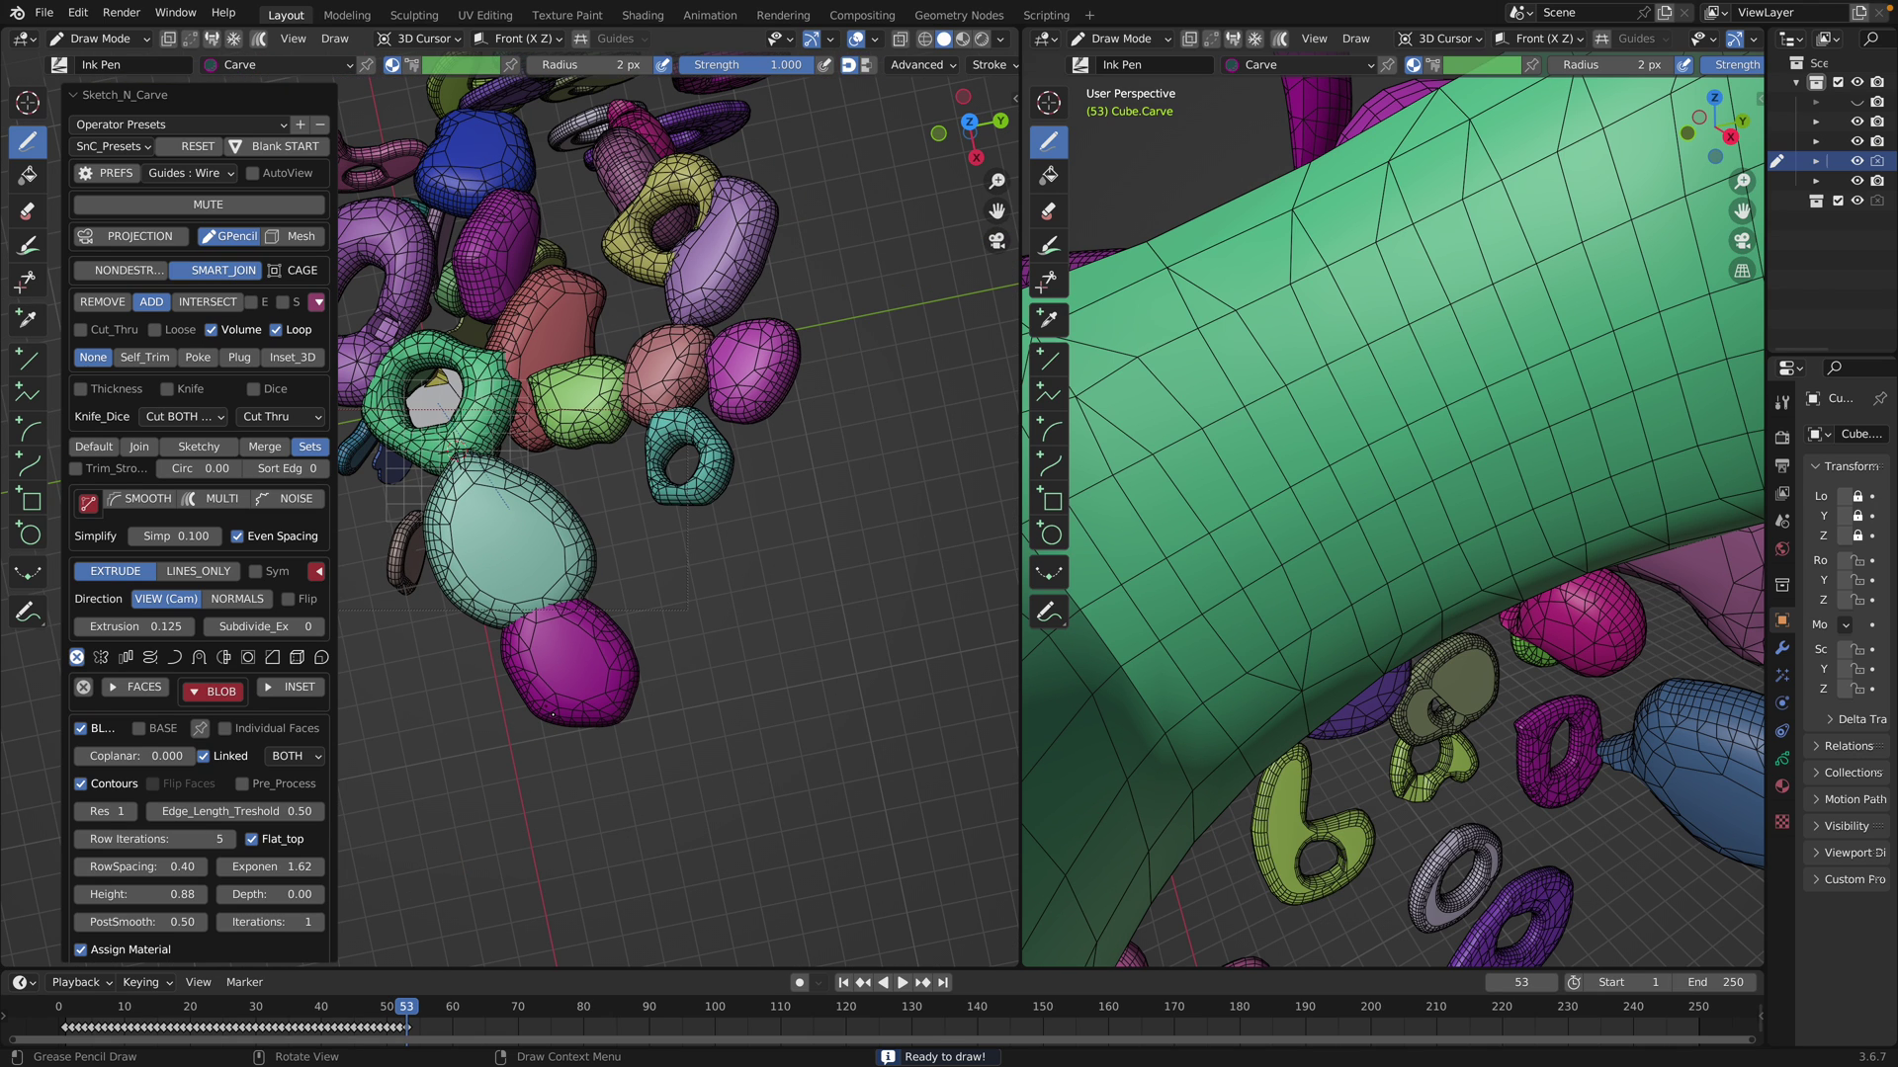
{"action": "middle_click_drag", "start_coordinate": [542, 753], "coordinate": [650, 601]}
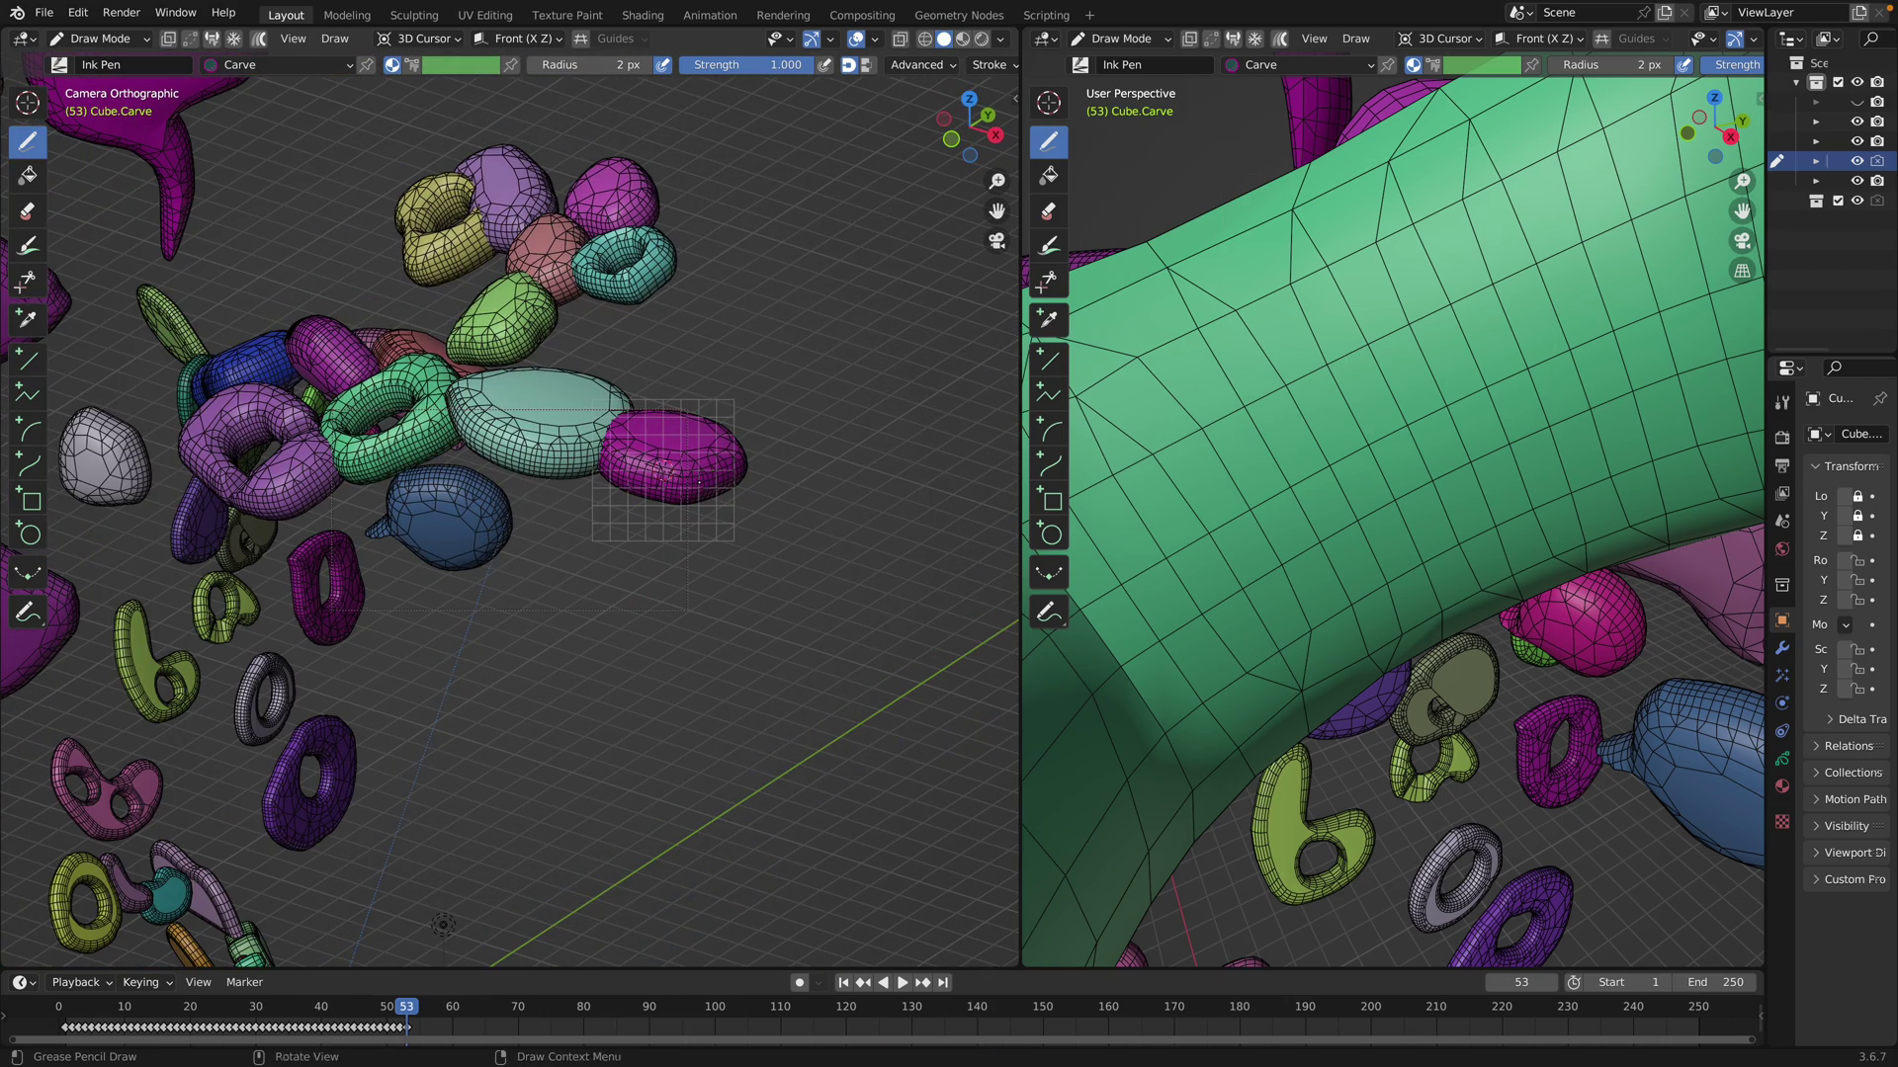
Draw two solid blobs below the magenta one at the chain's end, each overlapping the one before it
{"action": "mouse_move", "coordinate": [671, 479]}
{"action": "middle_mouse_down"}
{"action": "mouse_move", "coordinate": [625, 519]}
{"action": "mouse_move", "coordinate": [707, 578]}
{"action": "middle_mouse_up"}
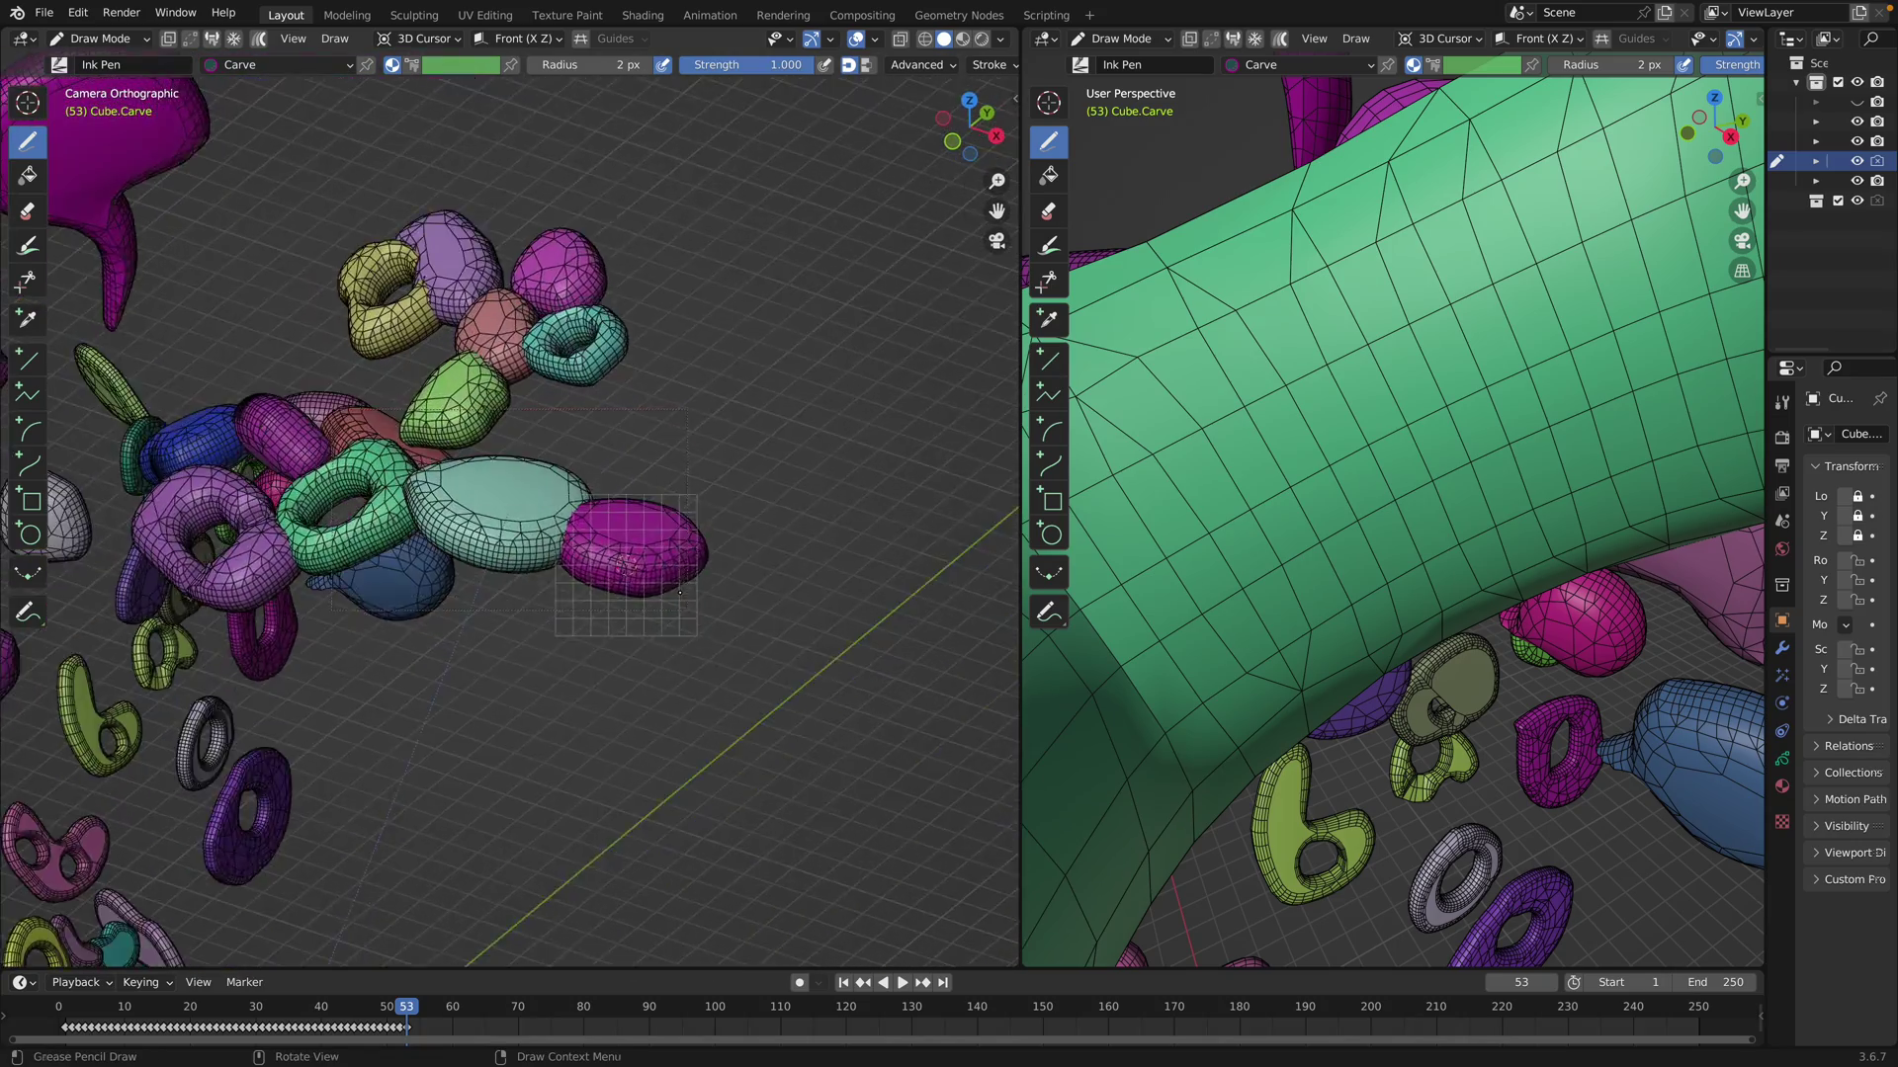
{"action": "scroll", "coordinate": [708, 583], "scroll_direction": "up", "scroll_amount": 3}
{"action": "mouse_move", "coordinate": [709, 617]}
{"action": "left_mouse_down"}
{"action": "mouse_move", "coordinate": [631, 864]}
{"action": "mouse_move", "coordinate": [815, 648]}
{"action": "left_mouse_up"}
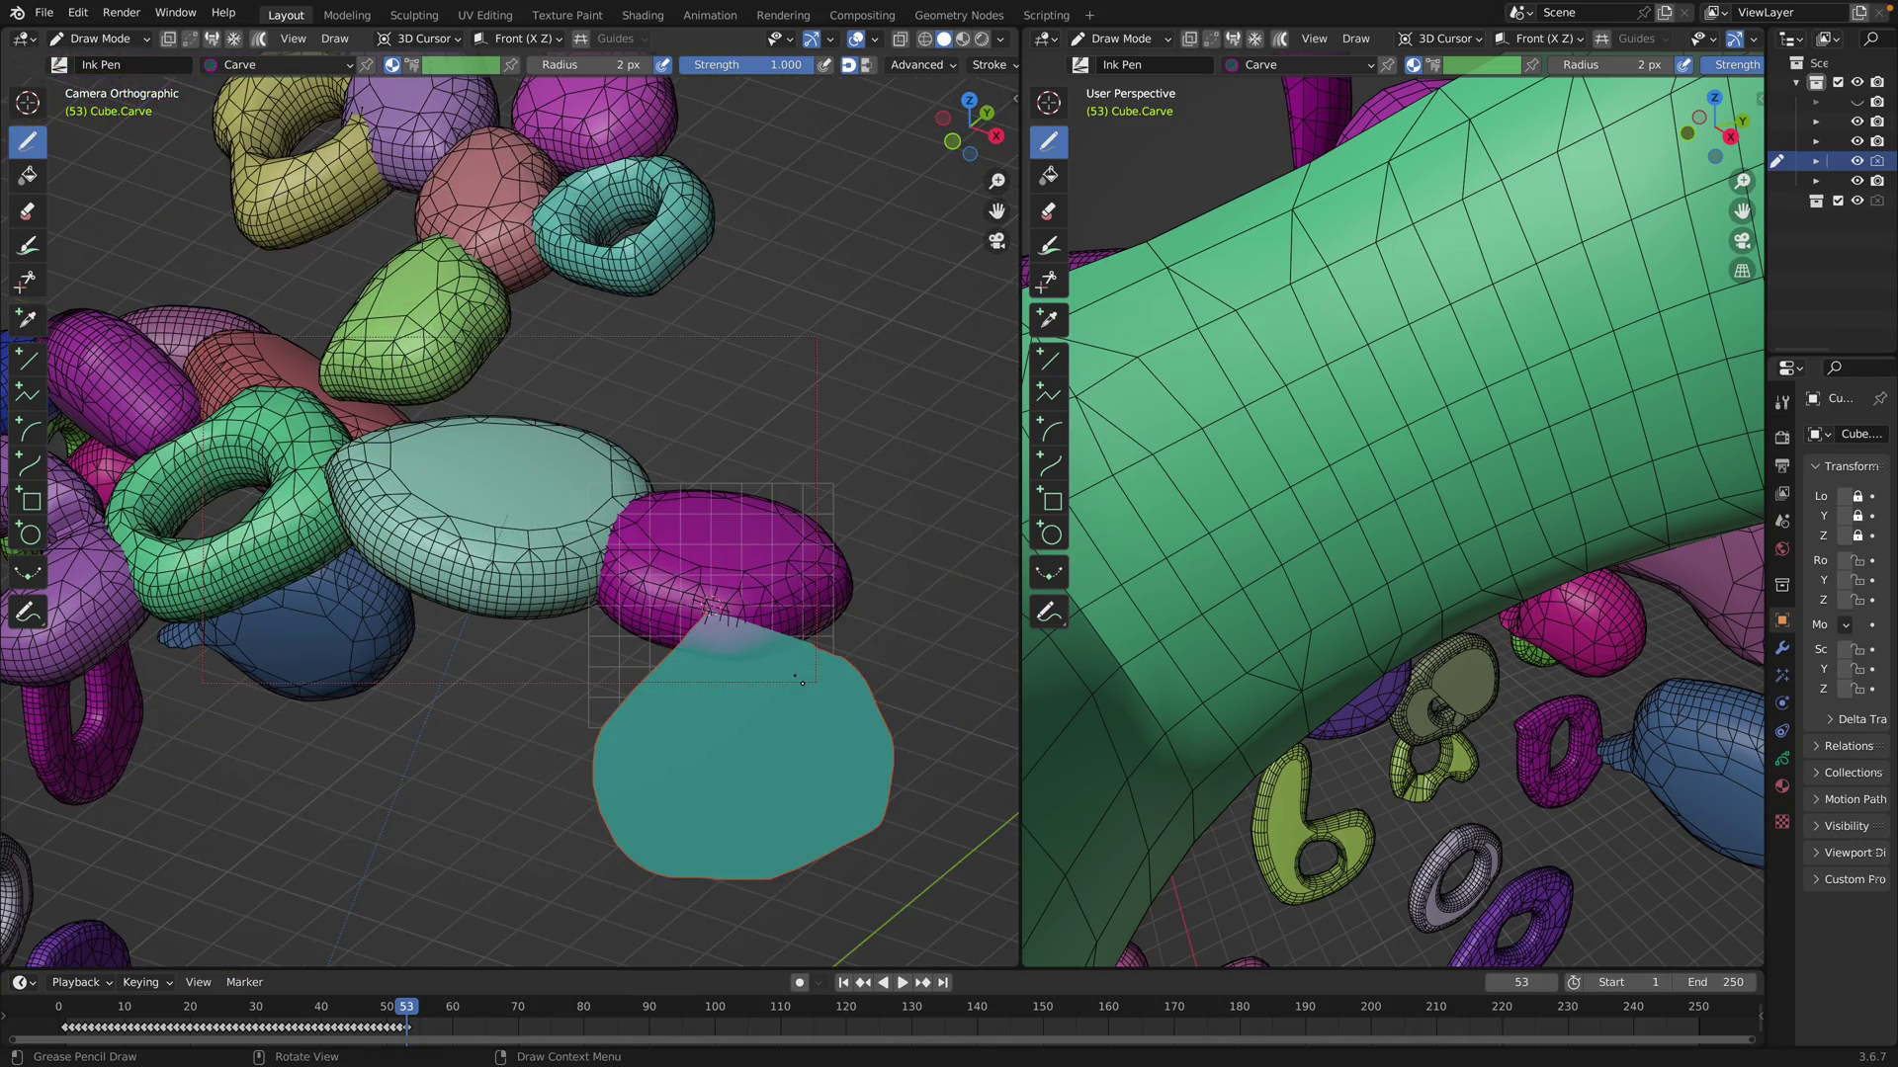
{"action": "mouse_move", "coordinate": [669, 692]}
{"action": "left_mouse_down"}
{"action": "mouse_move", "coordinate": [551, 826]}
{"action": "mouse_move", "coordinate": [715, 724]}
{"action": "left_mouse_up"}
{"action": "scroll", "coordinate": [707, 718], "scroll_direction": "down", "scroll_amount": 1}
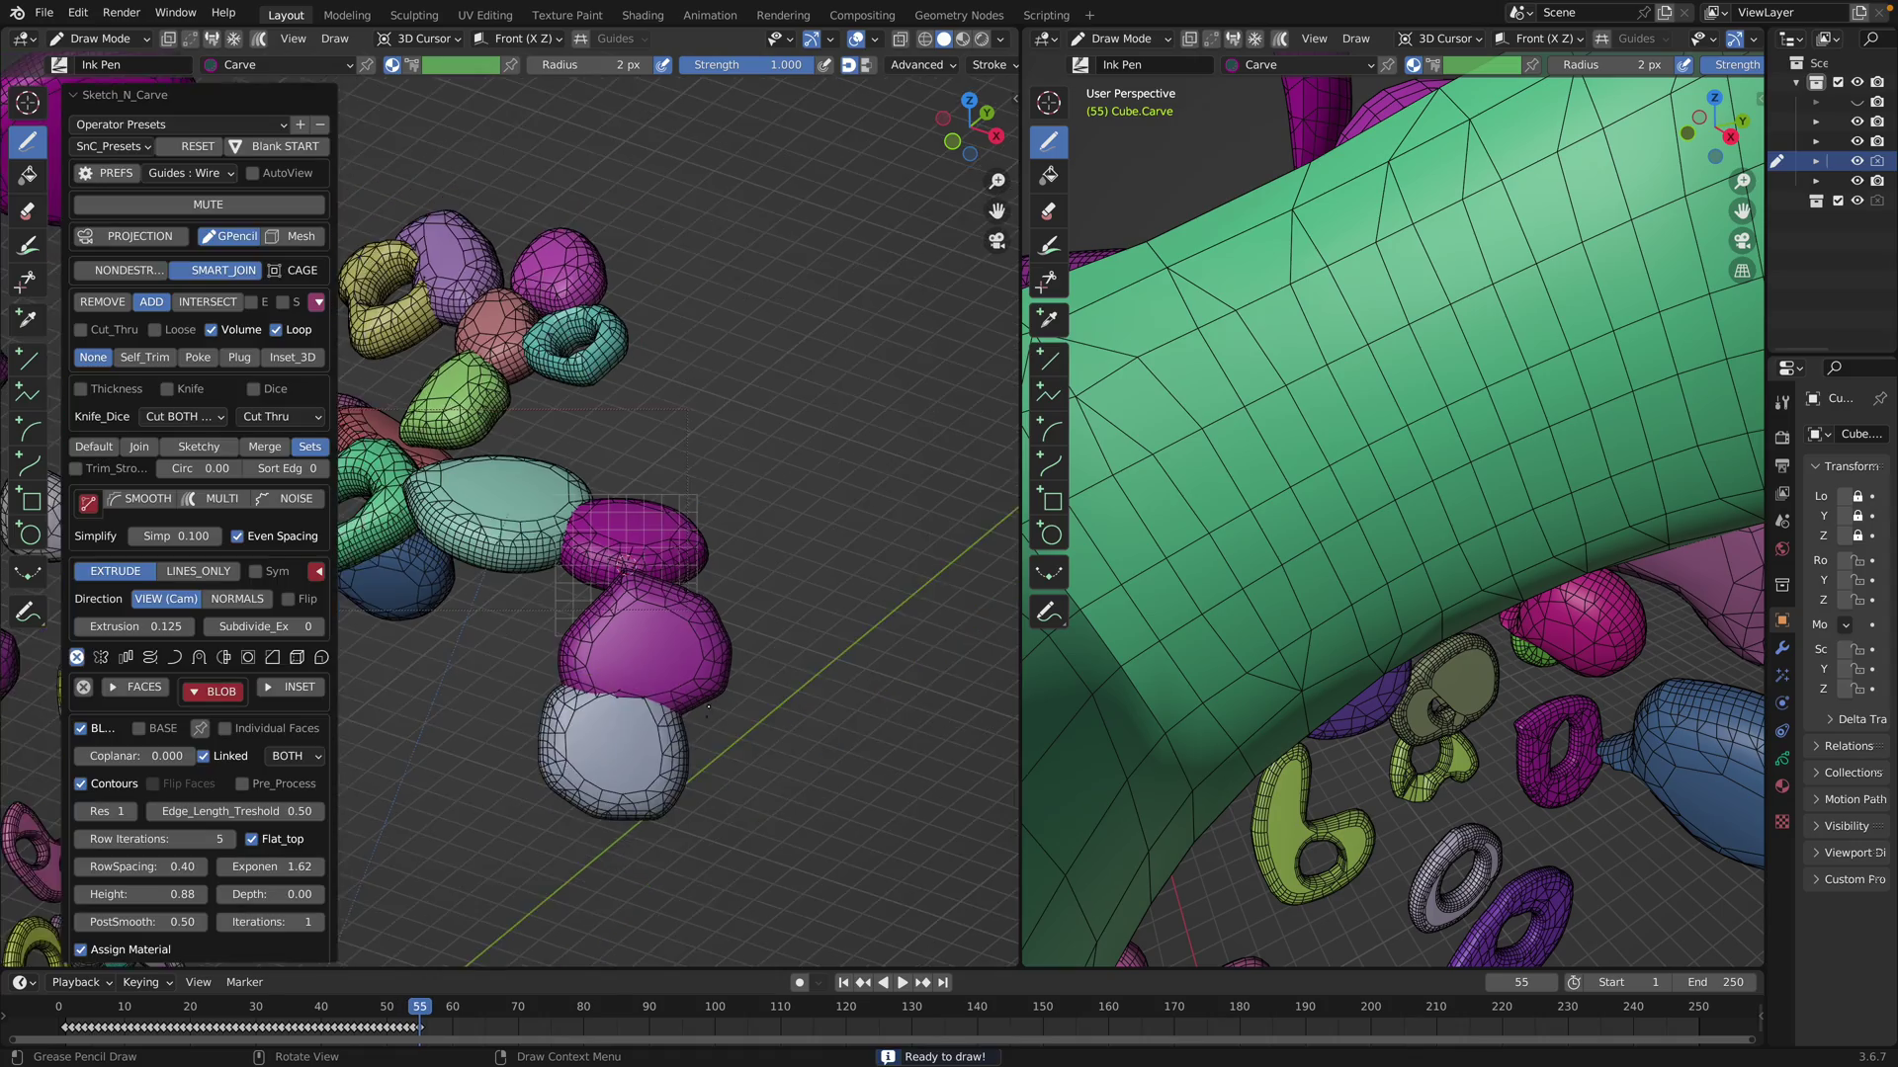
Continue the chain from new view angles with an oval blob over the grey one, a rounded blob below it and a two-lobed blob beside that
{"action": "mouse_move", "coordinate": [664, 697]}
{"action": "middle_mouse_down"}
{"action": "mouse_move", "coordinate": [541, 707]}
{"action": "mouse_move", "coordinate": [711, 554]}
{"action": "mouse_move", "coordinate": [662, 588]}
{"action": "middle_mouse_up"}
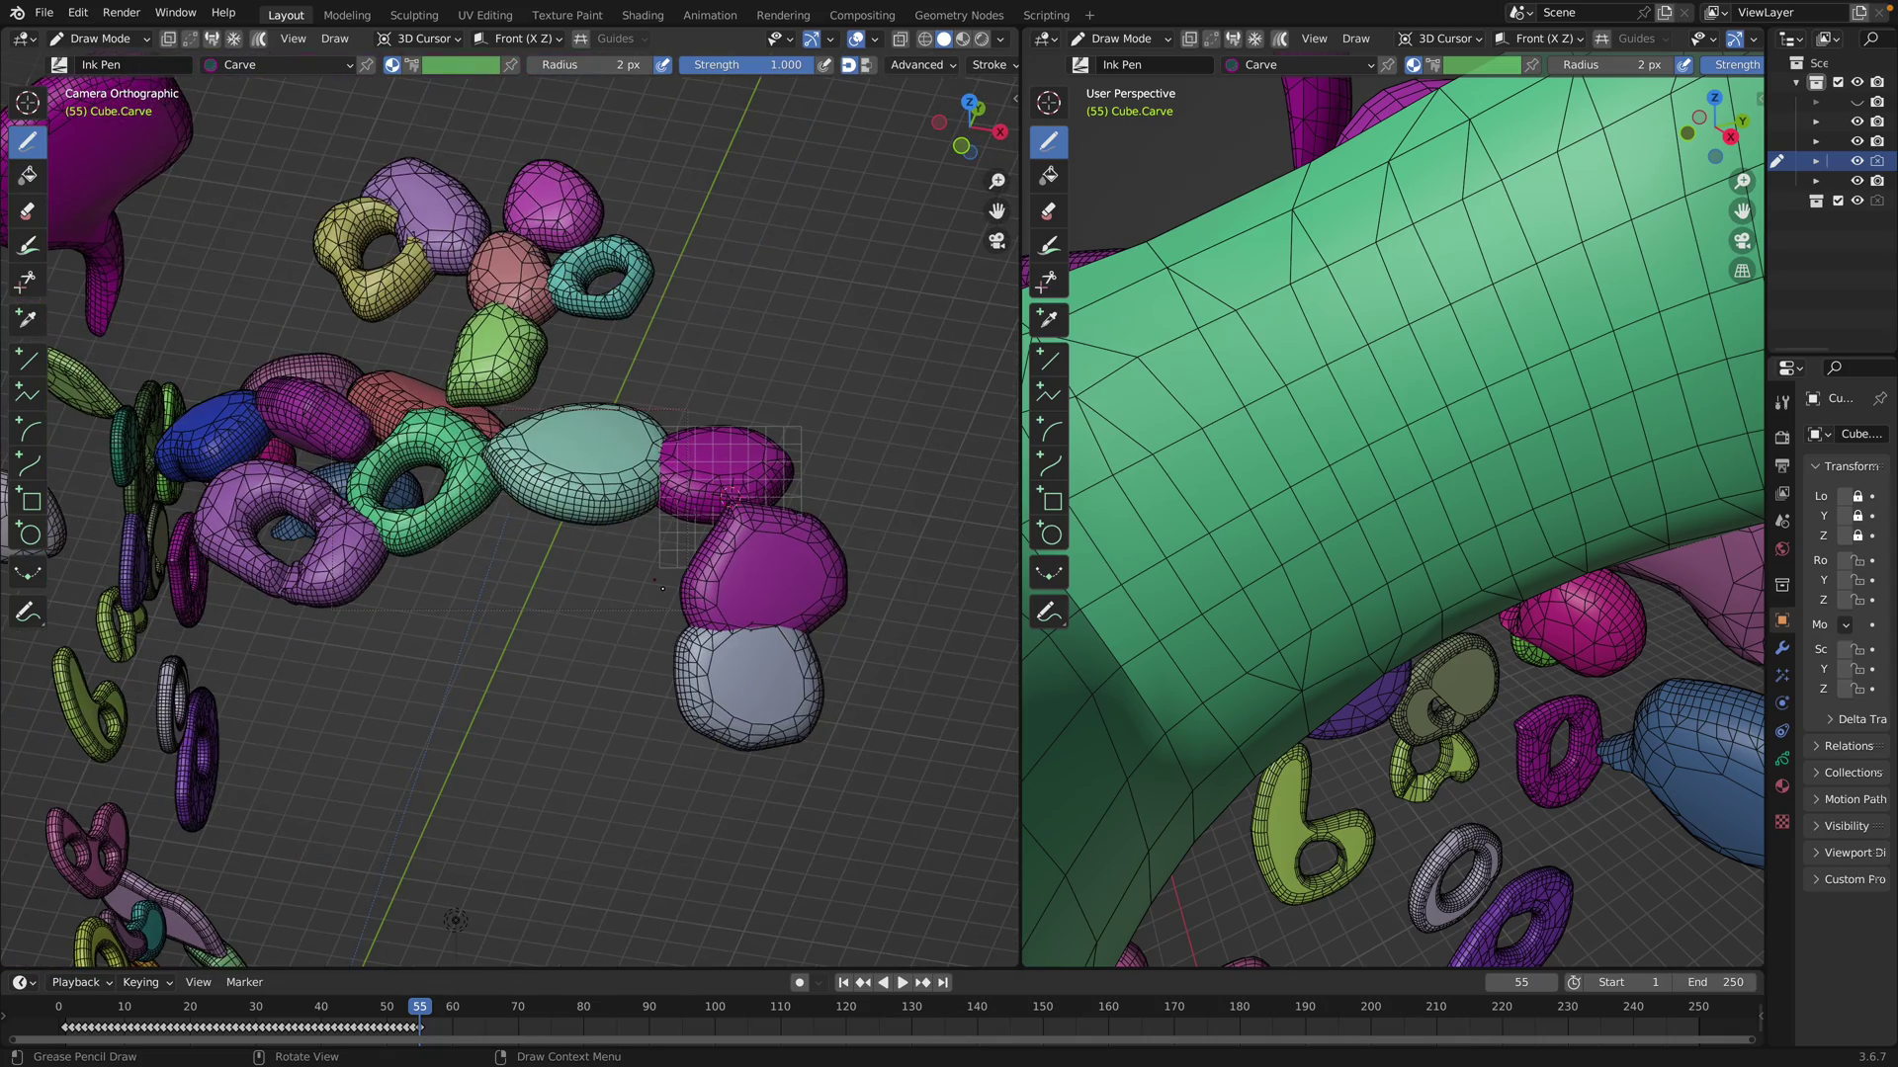
{"action": "mouse_move", "coordinate": [586, 709]}
{"action": "left_mouse_down"}
{"action": "mouse_move", "coordinate": [754, 832]}
{"action": "mouse_move", "coordinate": [741, 706]}
{"action": "left_mouse_up"}
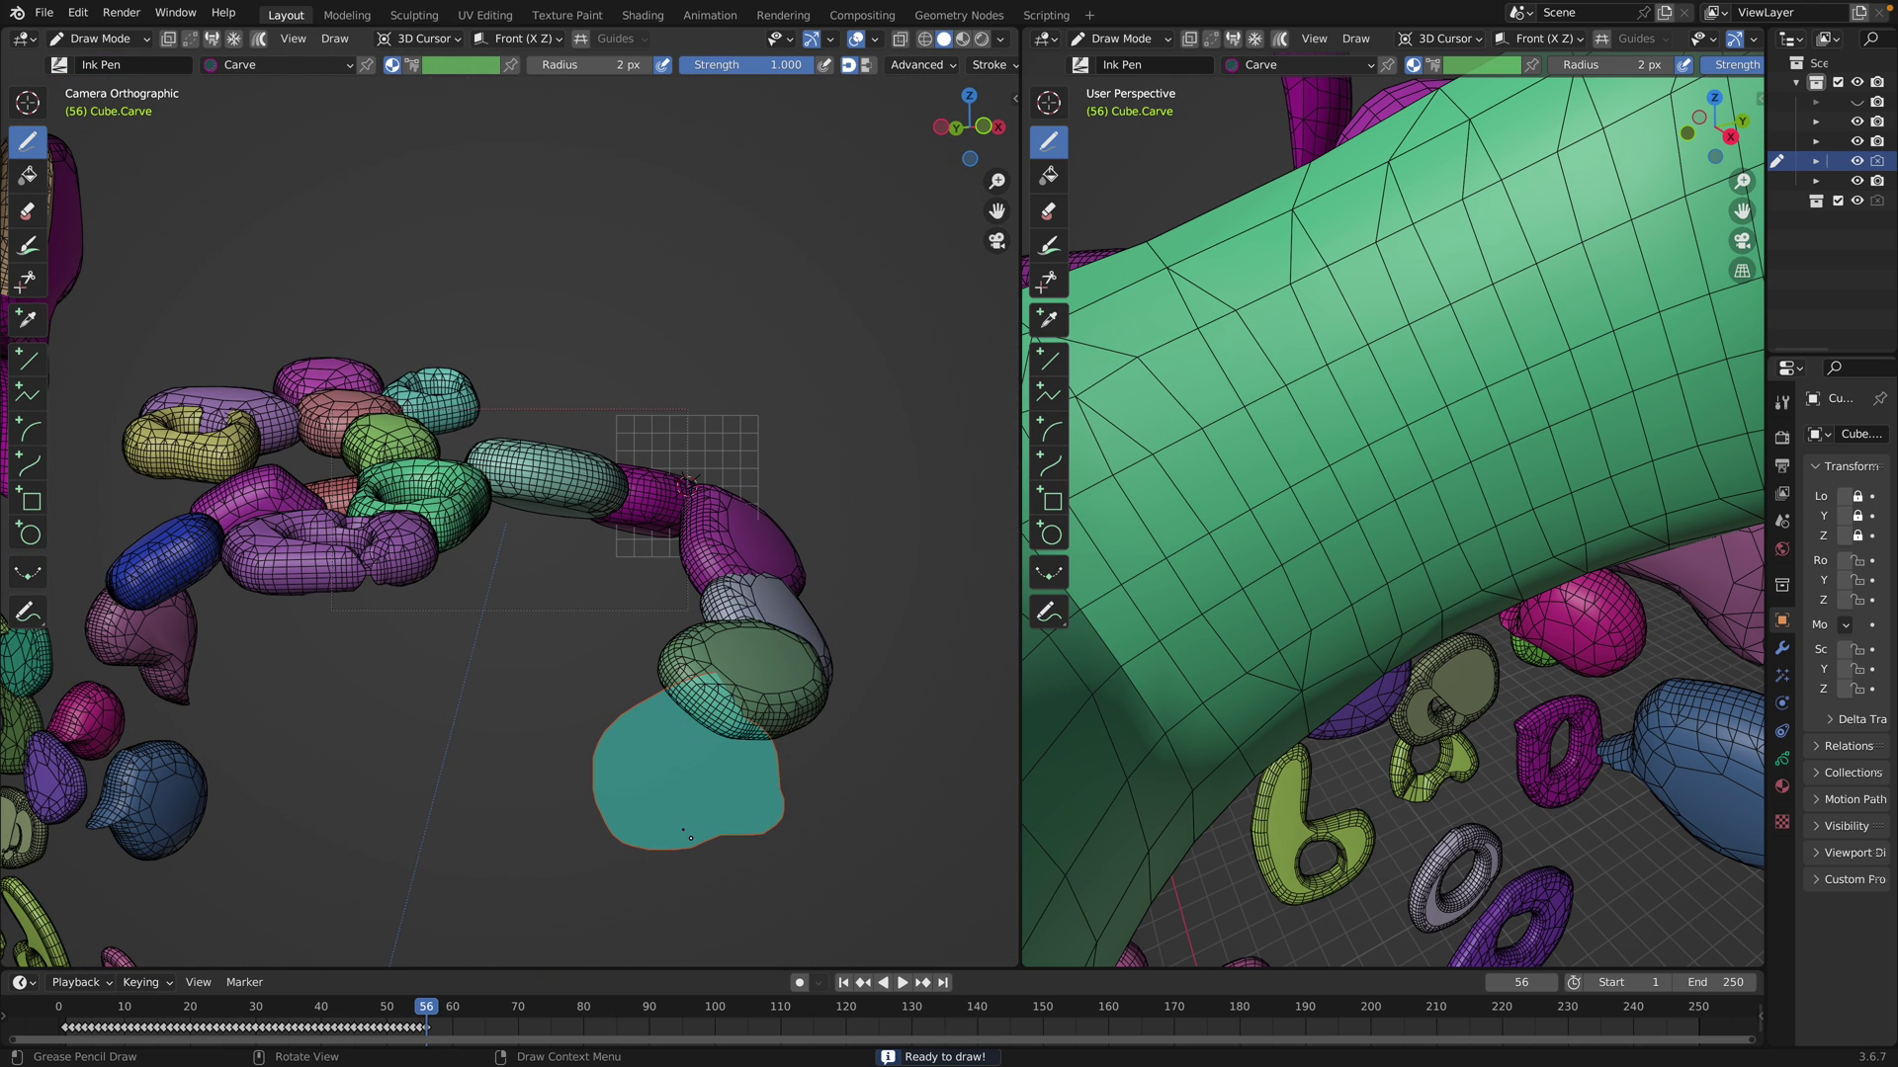
{"action": "mouse_move", "coordinate": [439, 1013]}
{"action": "left_mouse_down"}
{"action": "mouse_move", "coordinate": [386, 1018]}
{"action": "mouse_move", "coordinate": [411, 1019]}
{"action": "left_mouse_up"}
{"action": "mouse_move", "coordinate": [642, 790]}
{"action": "left_mouse_down"}
{"action": "mouse_move", "coordinate": [657, 923]}
{"action": "mouse_move", "coordinate": [690, 815]}
{"action": "left_mouse_up"}
{"action": "mouse_move", "coordinate": [624, 749]}
{"action": "left_mouse_down"}
{"action": "mouse_move", "coordinate": [450, 632]}
{"action": "mouse_move", "coordinate": [618, 771]}
{"action": "left_mouse_up"}
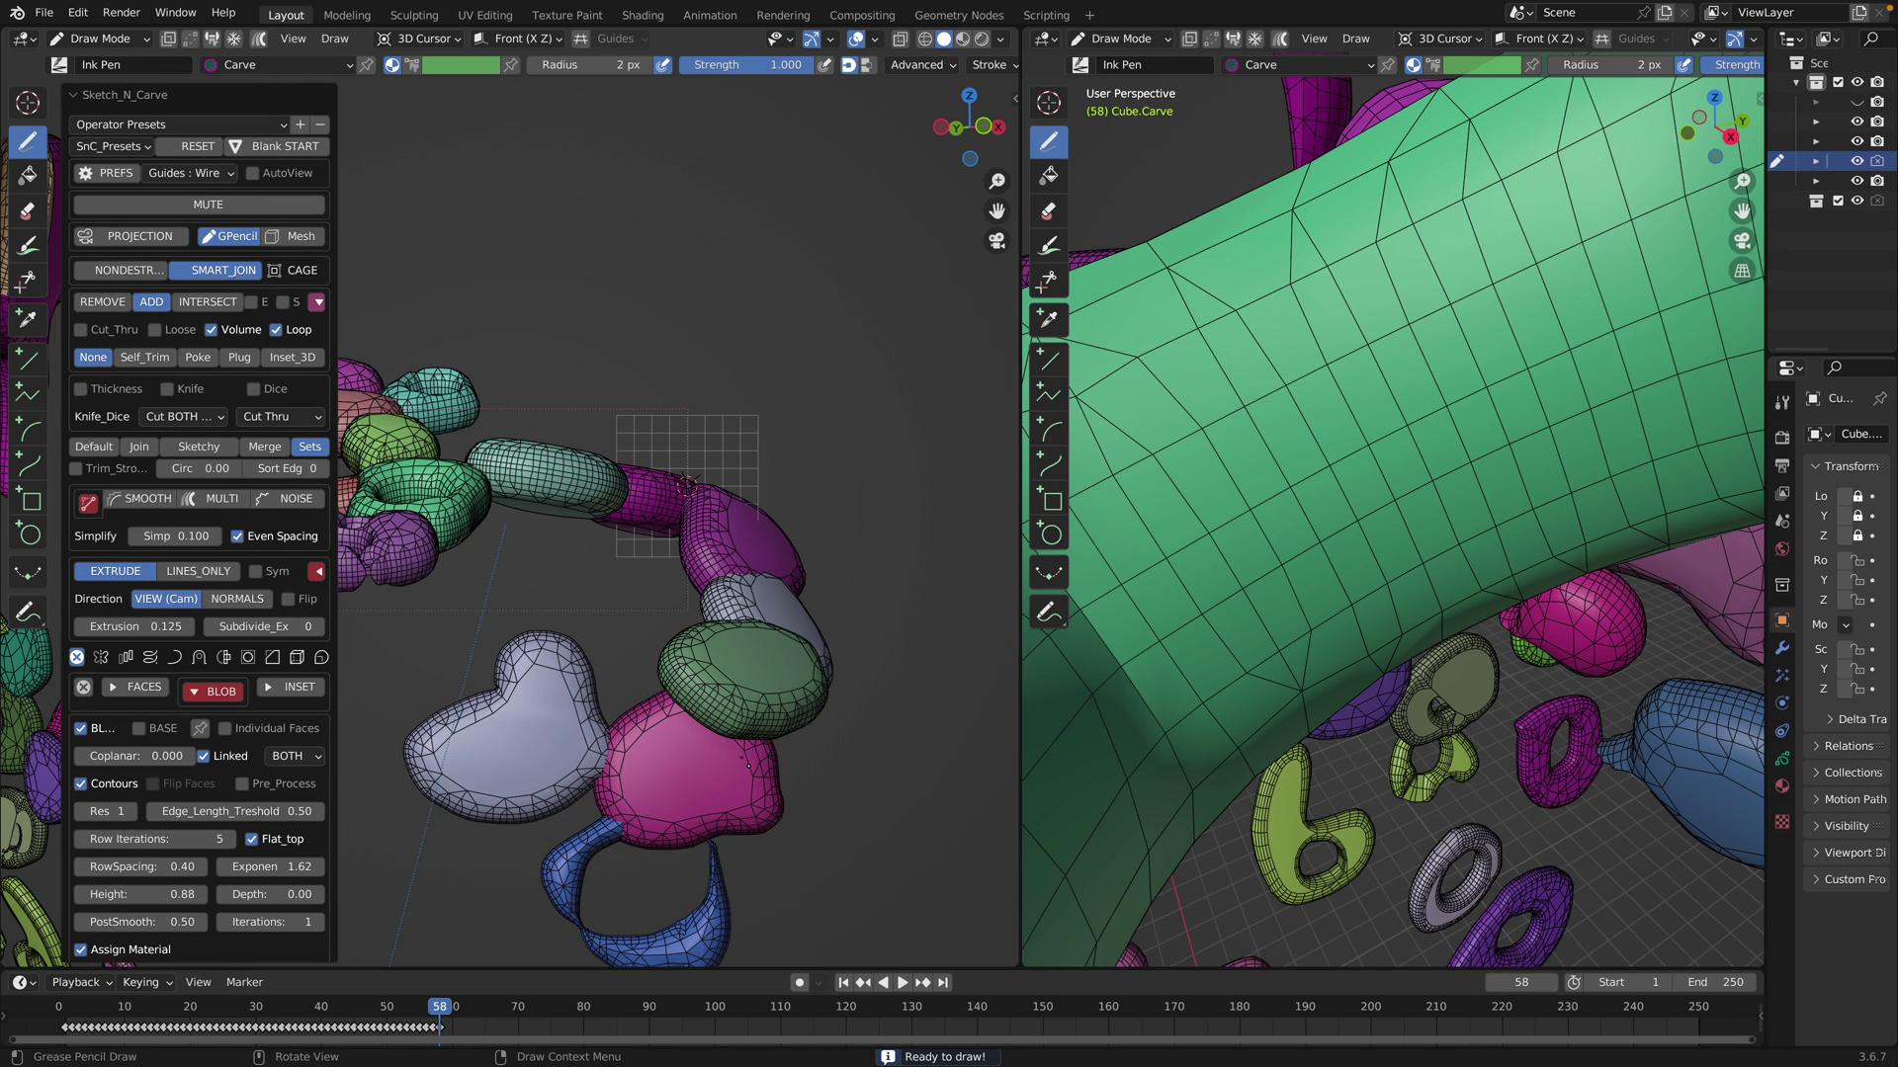
Switch the stroke mode from Sets to Default and draw an oval blob by the magenta one and a three-lobed blob beside the green one
{"action": "left_click", "coordinate": [101, 448]}
{"action": "mouse_move", "coordinate": [742, 528]}
{"action": "left_mouse_down"}
{"action": "mouse_move", "coordinate": [937, 464]}
{"action": "mouse_move", "coordinate": [799, 564]}
{"action": "left_mouse_up"}
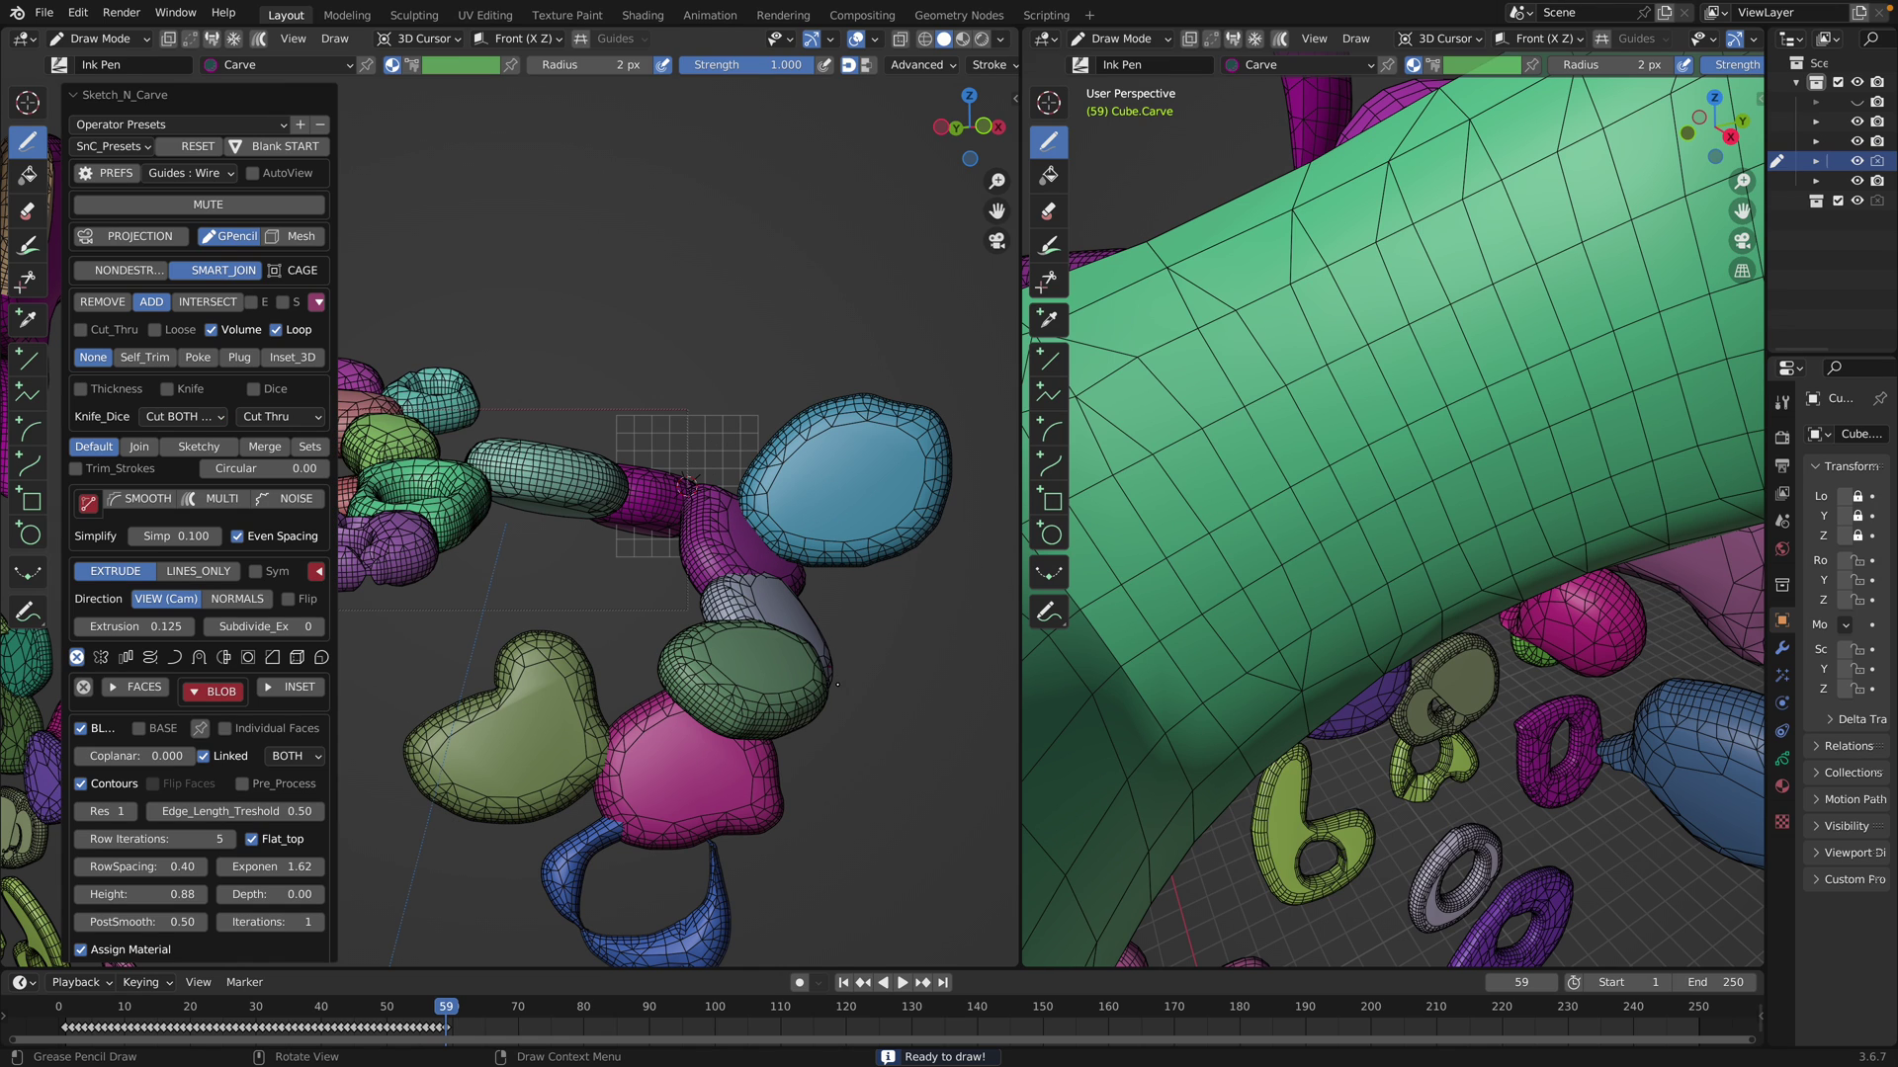
{"action": "mouse_move", "coordinate": [837, 684]}
{"action": "left_mouse_down"}
{"action": "mouse_move", "coordinate": [958, 627]}
{"action": "mouse_move", "coordinate": [903, 767]}
{"action": "mouse_move", "coordinate": [869, 797]}
{"action": "mouse_move", "coordinate": [806, 660]}
{"action": "left_mouse_up"}
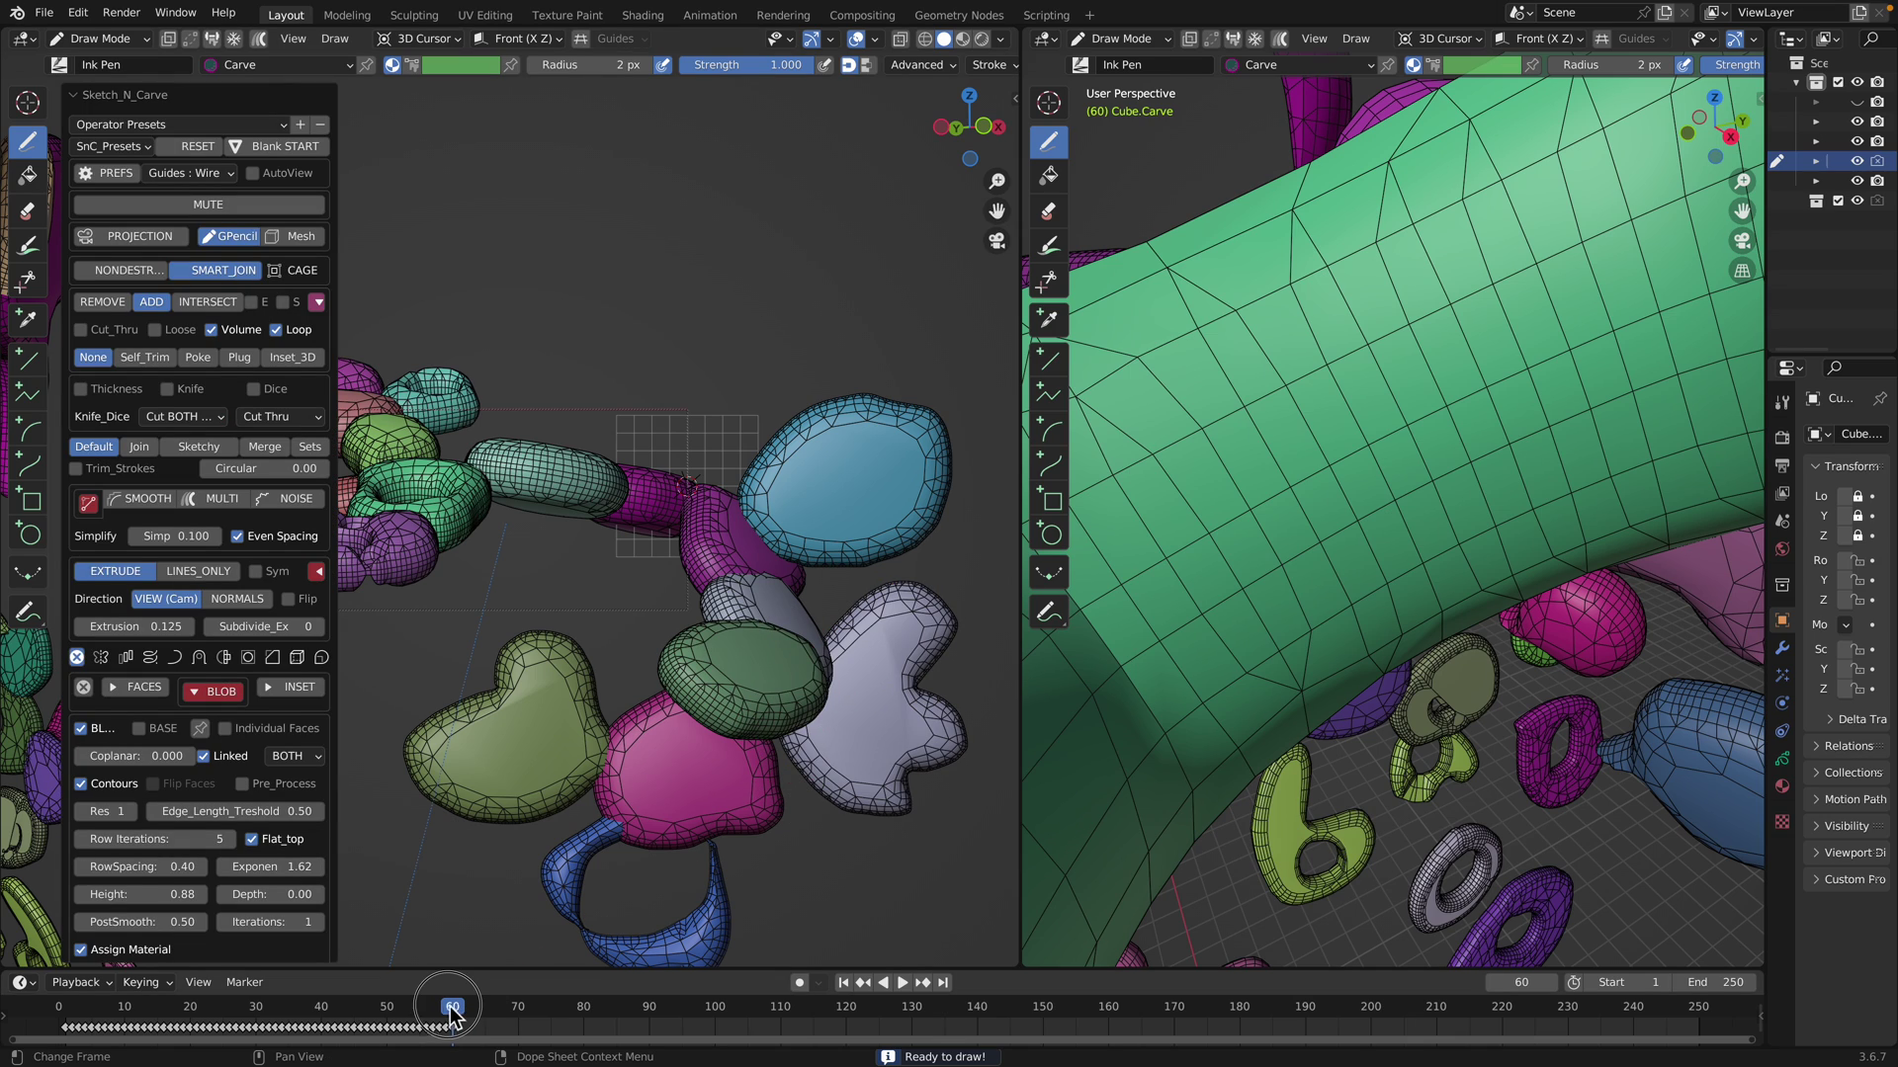
Scrub the timeline back to the stroke at frame 57, and draw a solid oval blob against the upper edge of the blue one
{"action": "left_click_drag", "start_coordinate": [450, 1013], "coordinate": [438, 1018]}
{"action": "middle_click_drag", "start_coordinate": [627, 771], "coordinate": [538, 829]}
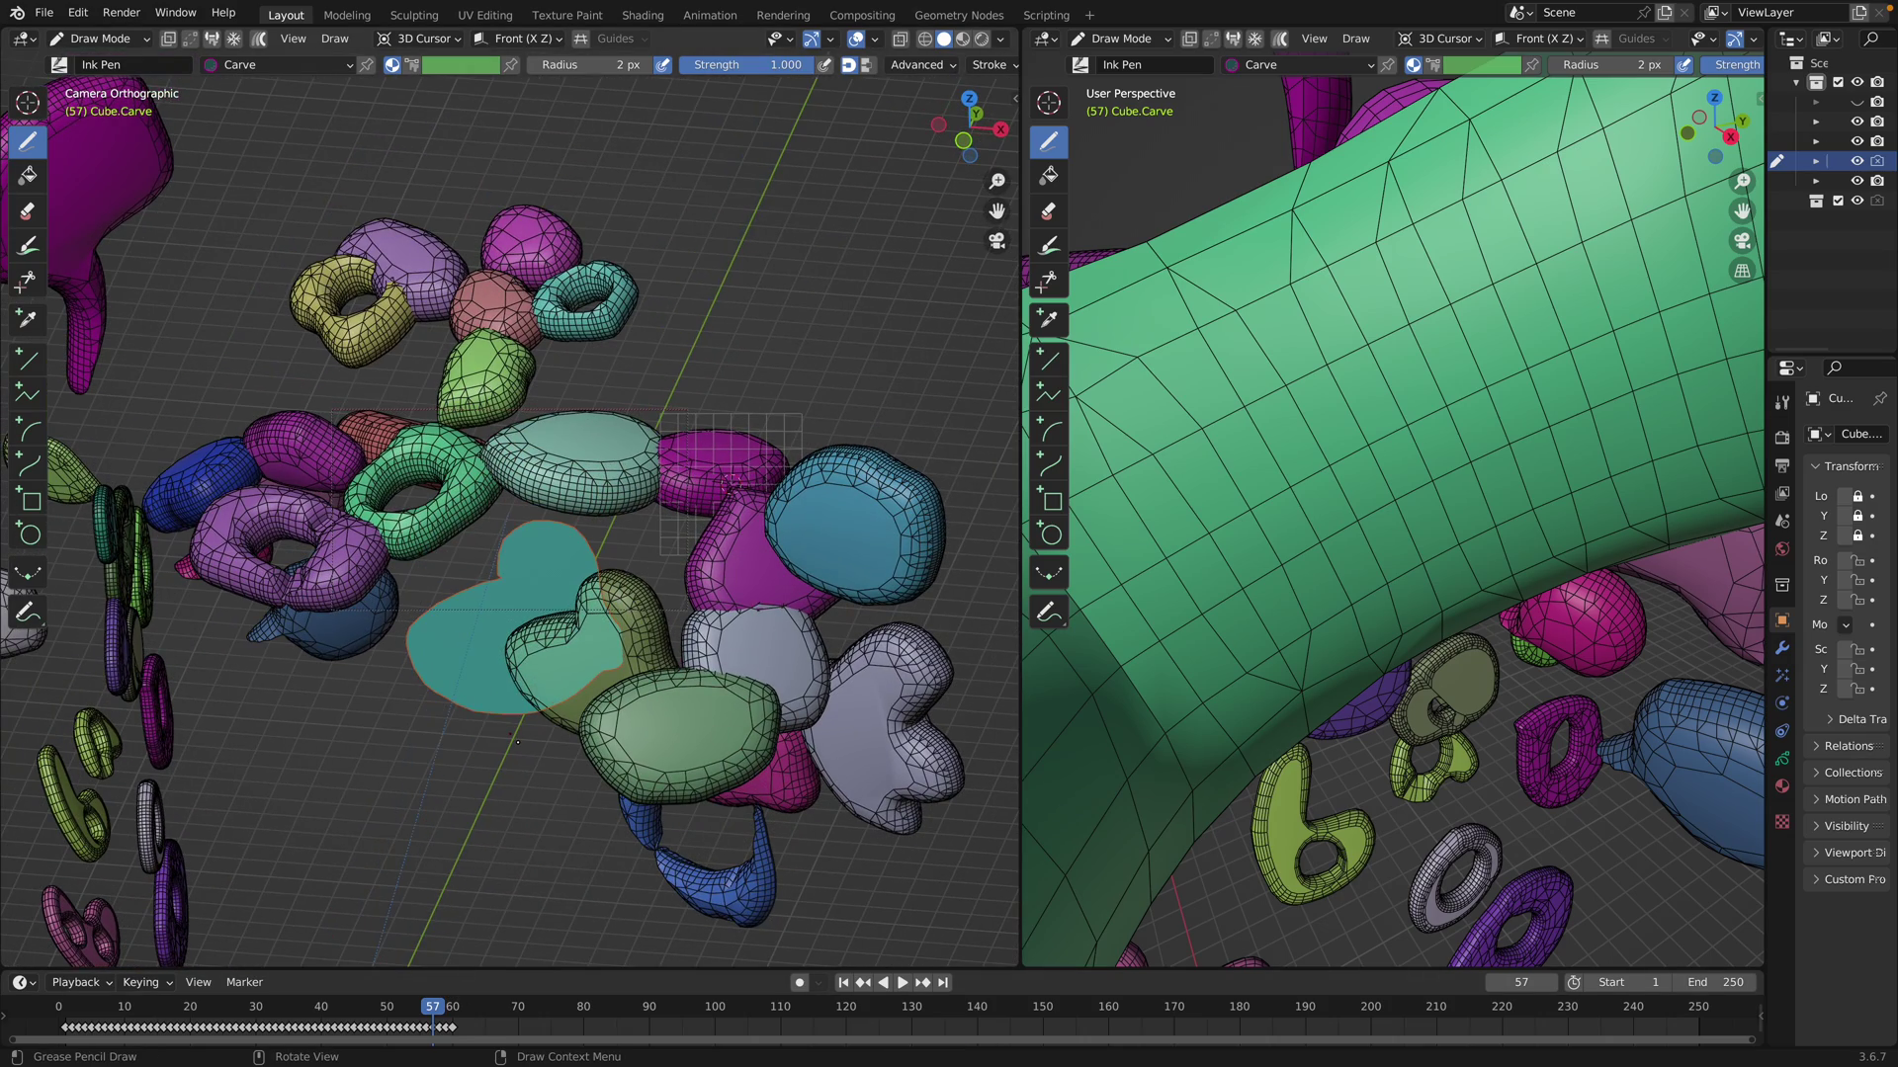
{"action": "mouse_move", "coordinate": [633, 682]}
{"action": "middle_mouse_down"}
{"action": "mouse_move", "coordinate": [763, 643]}
{"action": "mouse_move", "coordinate": [698, 631]}
{"action": "middle_mouse_up"}
{"action": "middle_click_drag", "start_coordinate": [447, 923], "coordinate": [449, 926]}
{"action": "left_click_drag", "start_coordinate": [827, 340], "coordinate": [868, 482]}
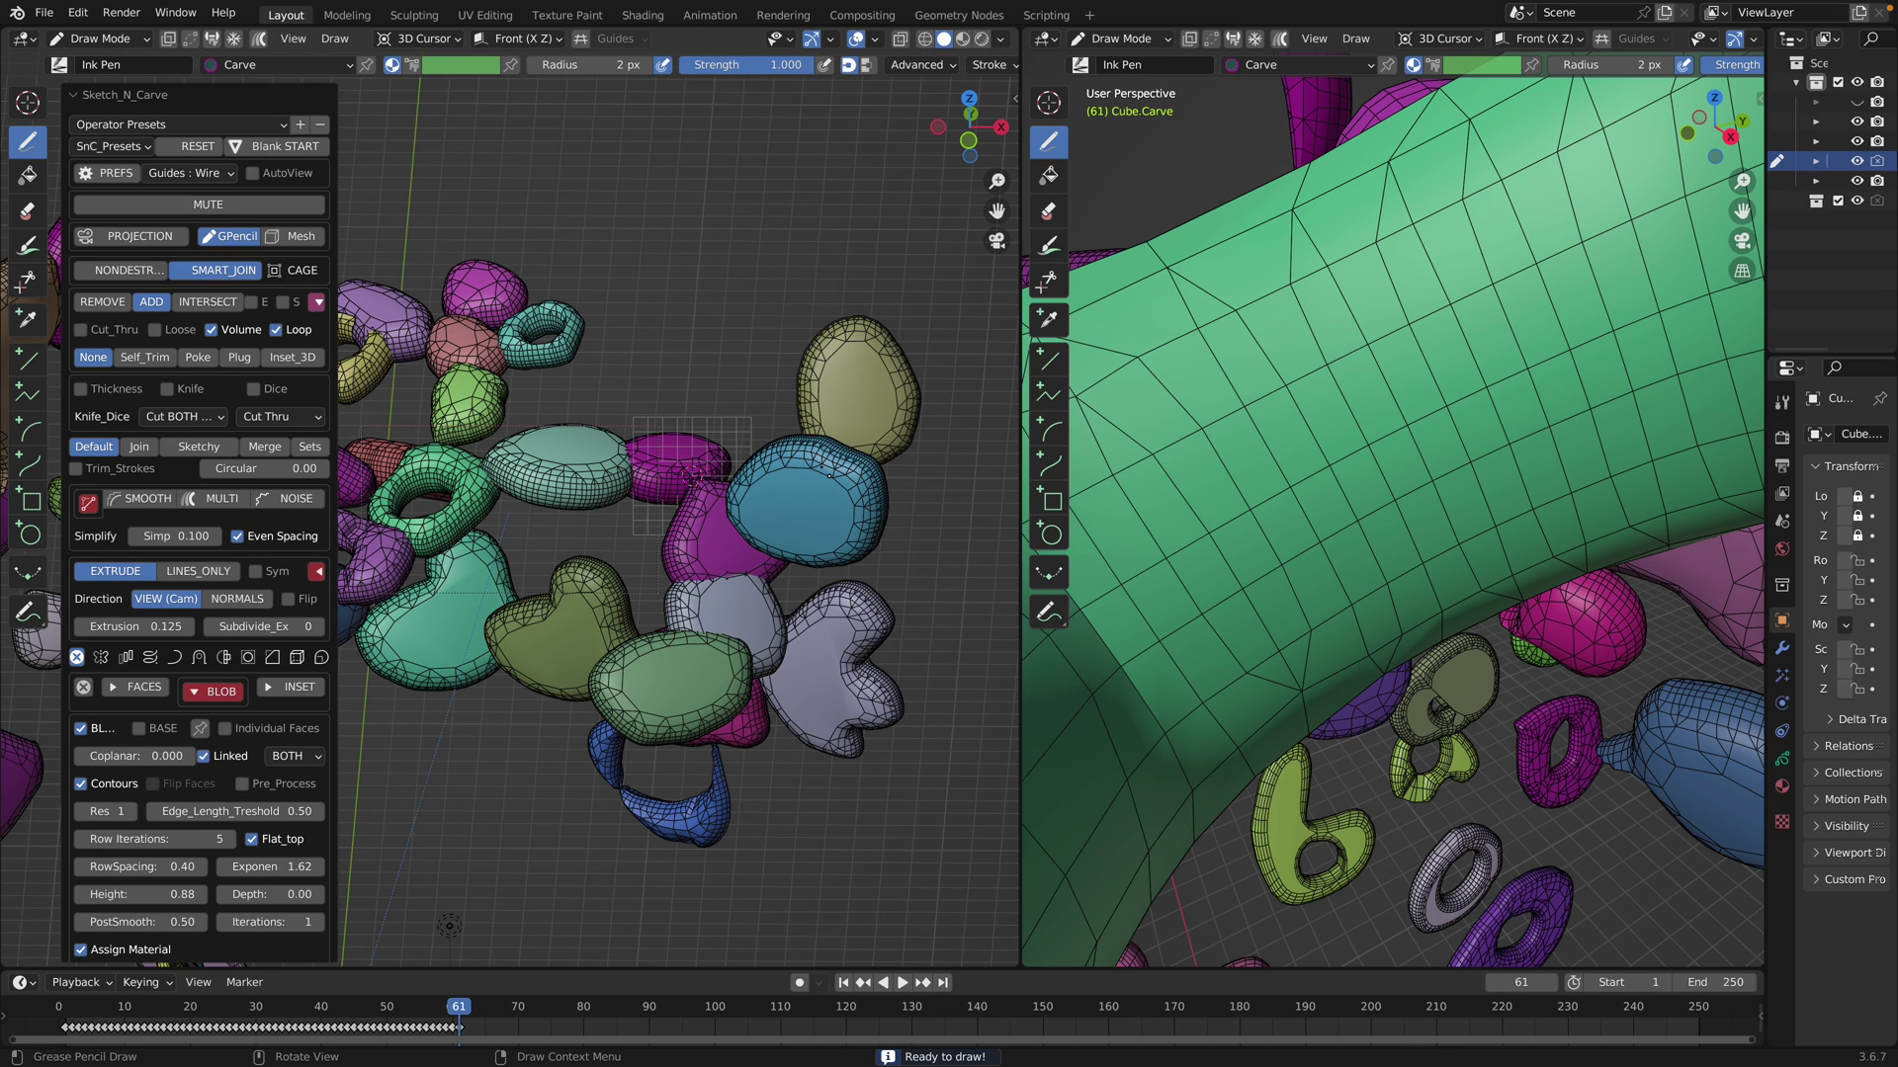
Enable Voxel remeshing with a voxel size of 0.214 and extend the remesh to the base object
{"action": "left_click", "coordinate": [225, 661]}
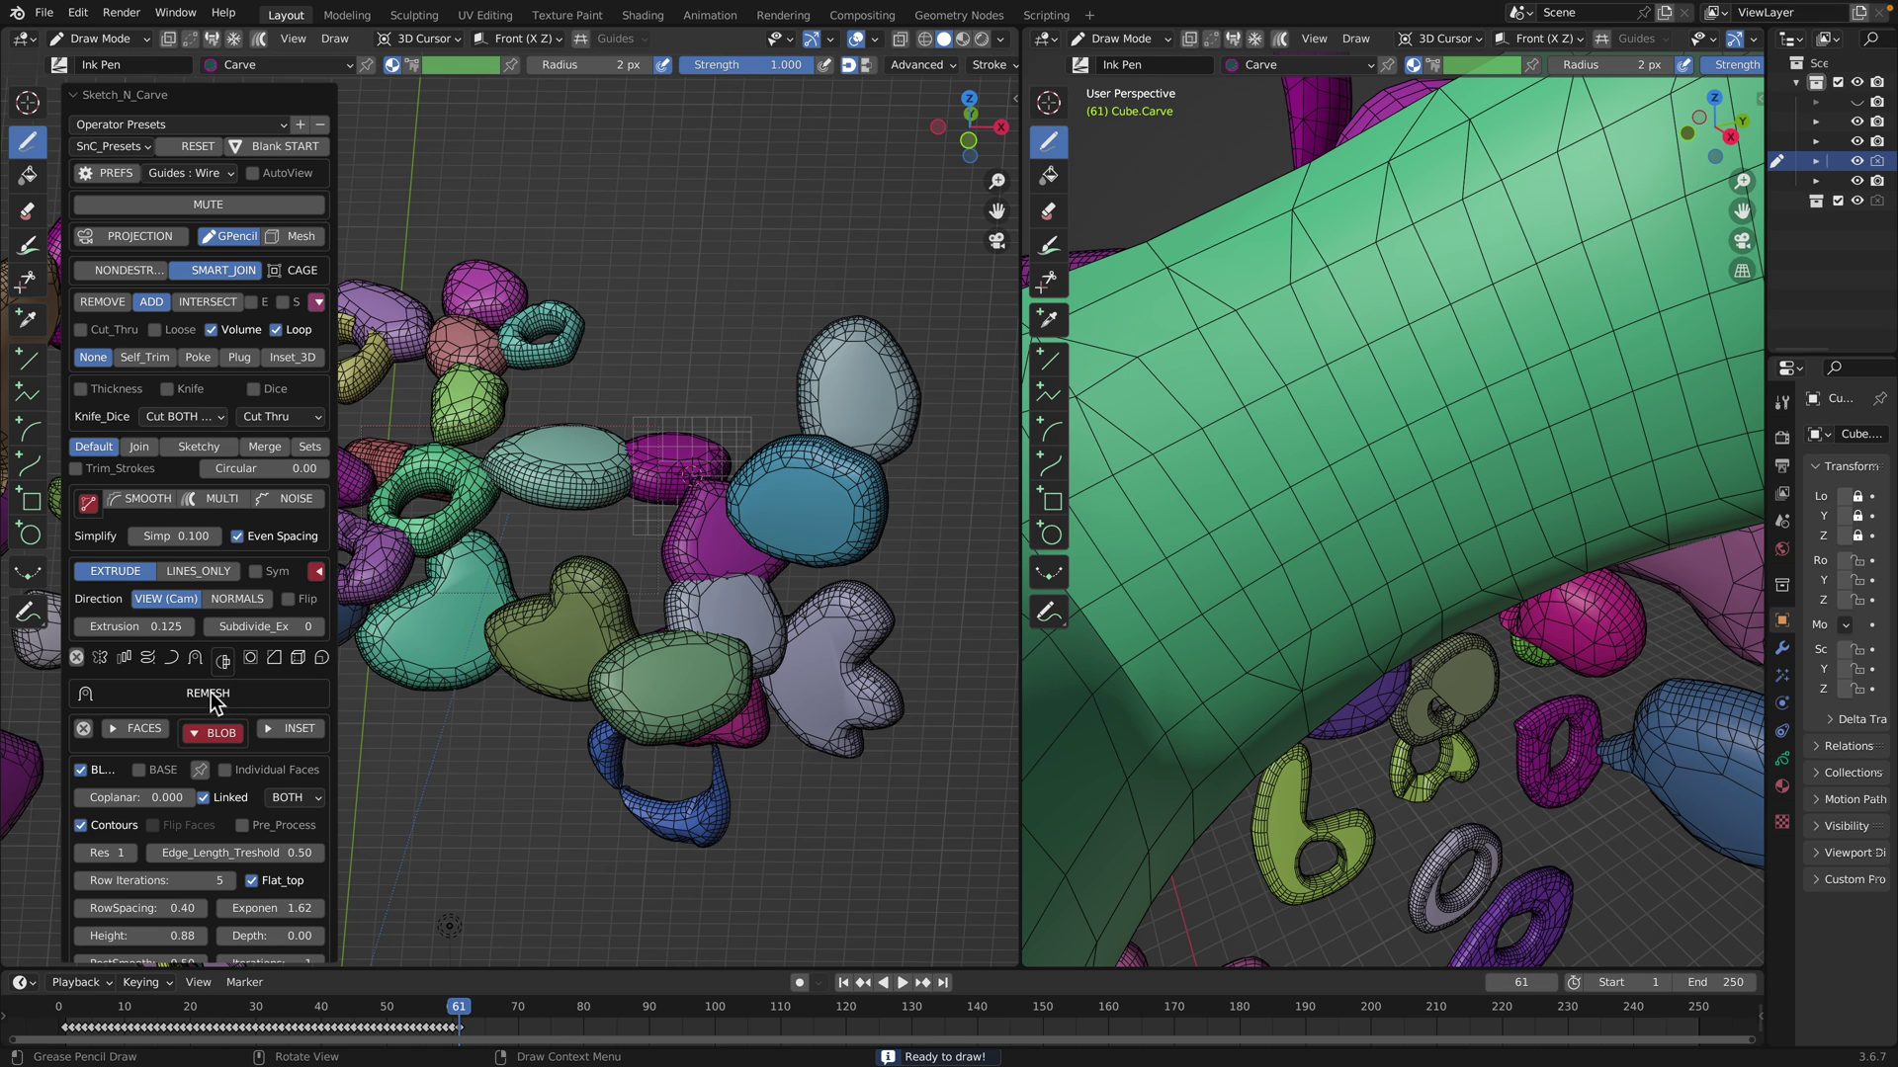
{"action": "left_click", "coordinate": [223, 696]}
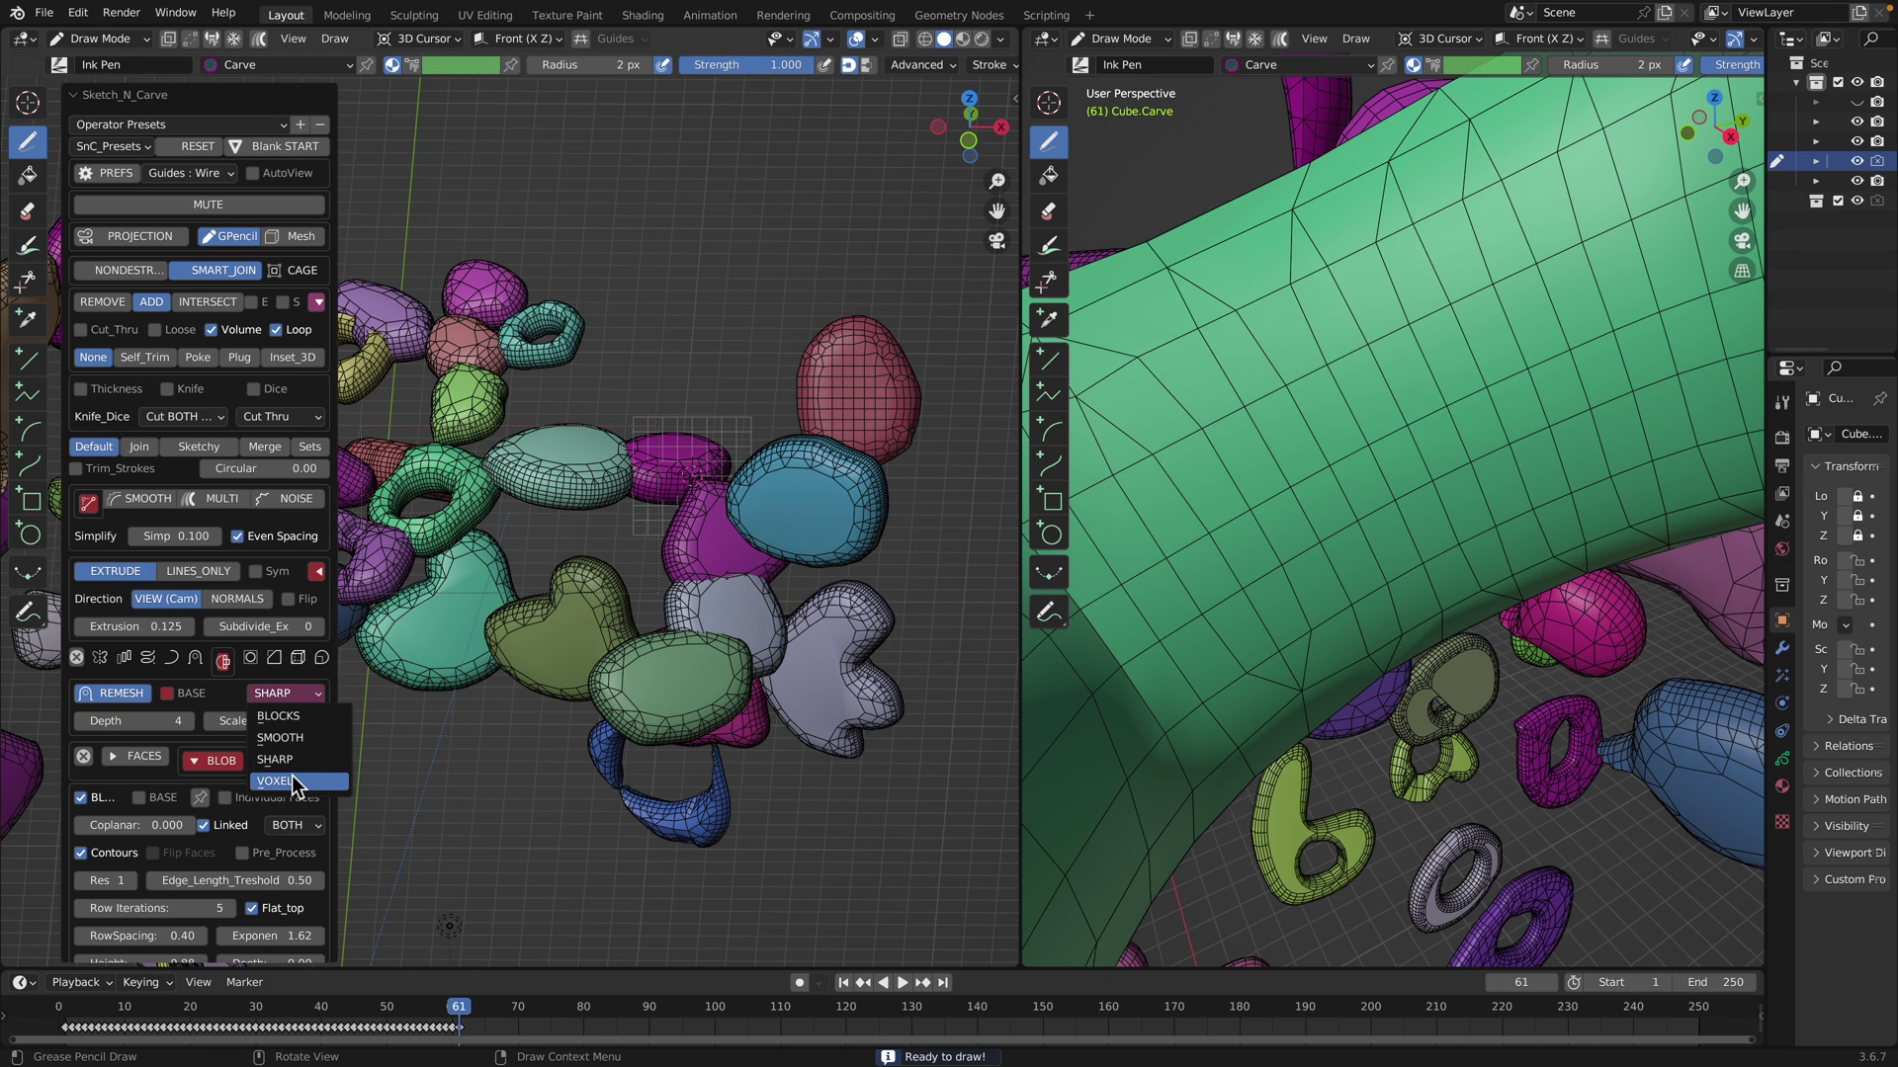
{"action": "left_click", "coordinate": [295, 782]}
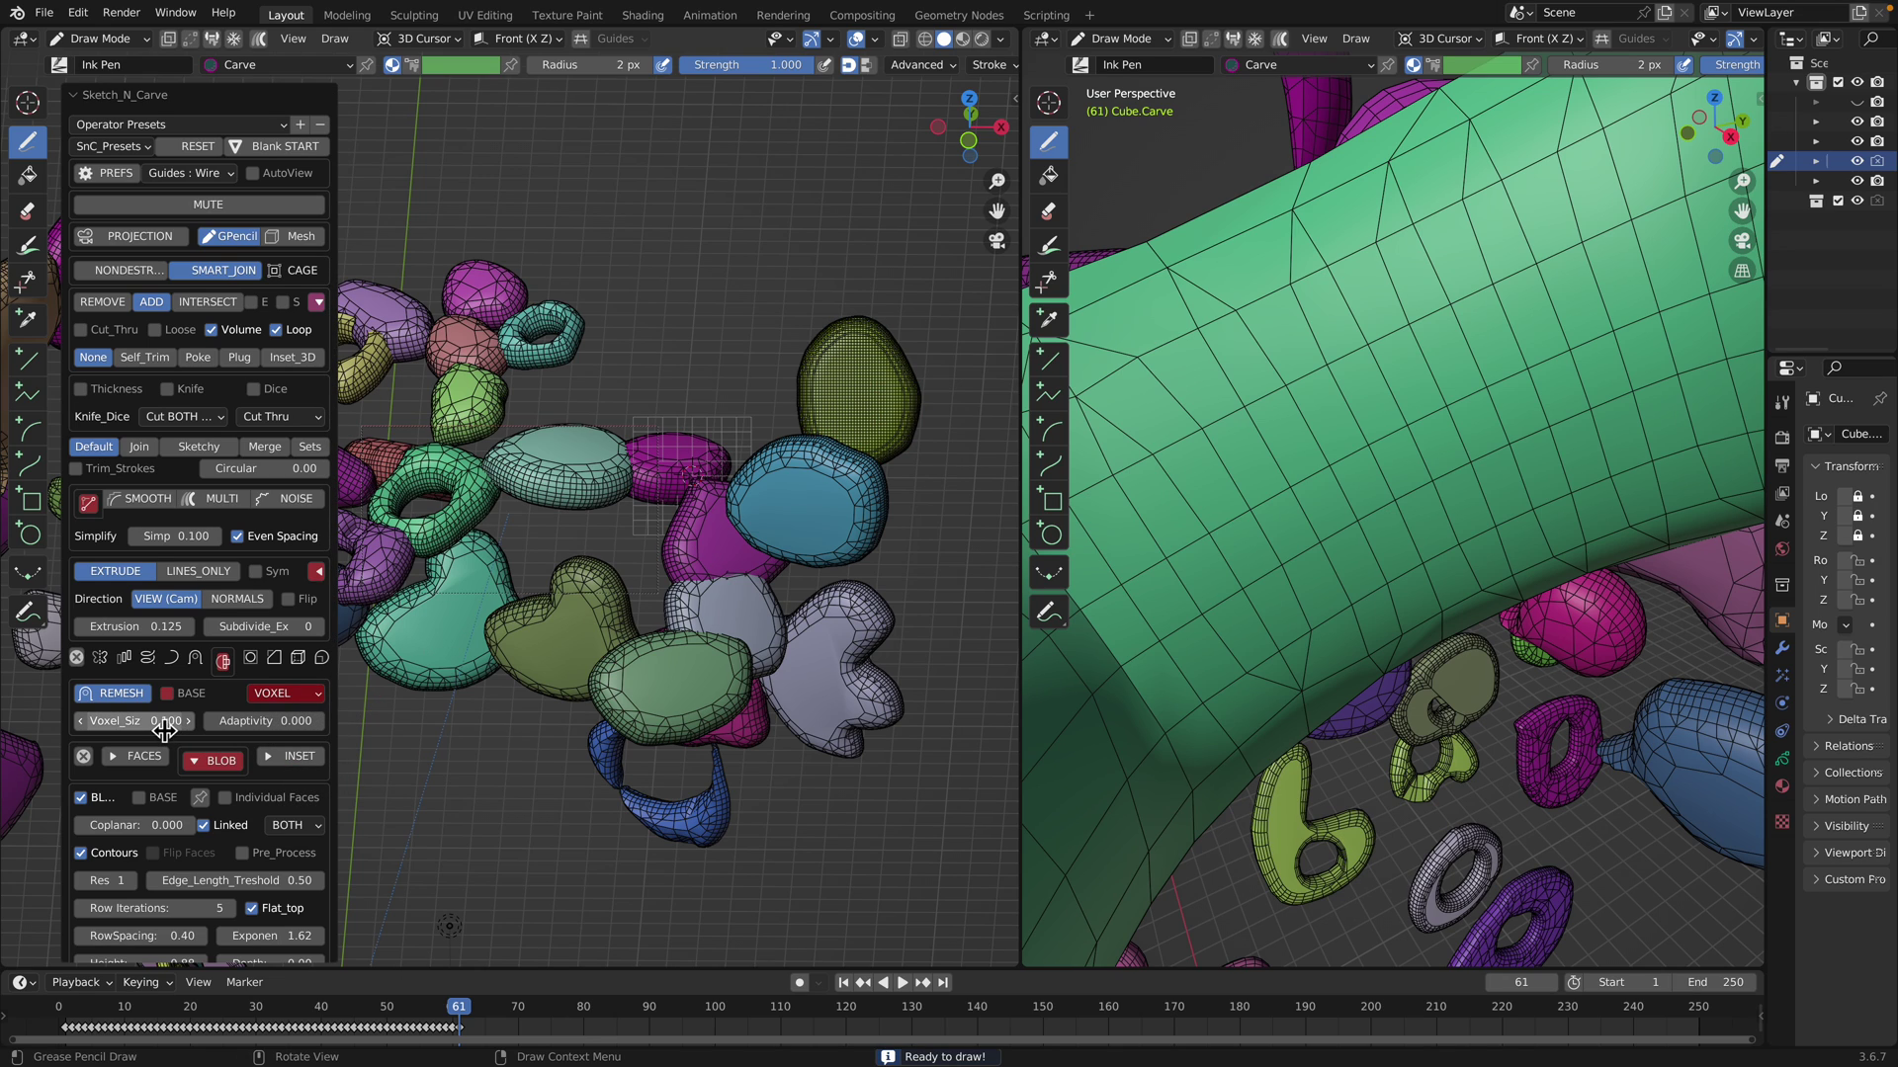
{"action": "mouse_move", "coordinate": [158, 721]}
{"action": "left_mouse_down"}
{"action": "mouse_move", "coordinate": [211, 727]}
{"action": "mouse_move", "coordinate": [163, 729]}
{"action": "left_mouse_up"}
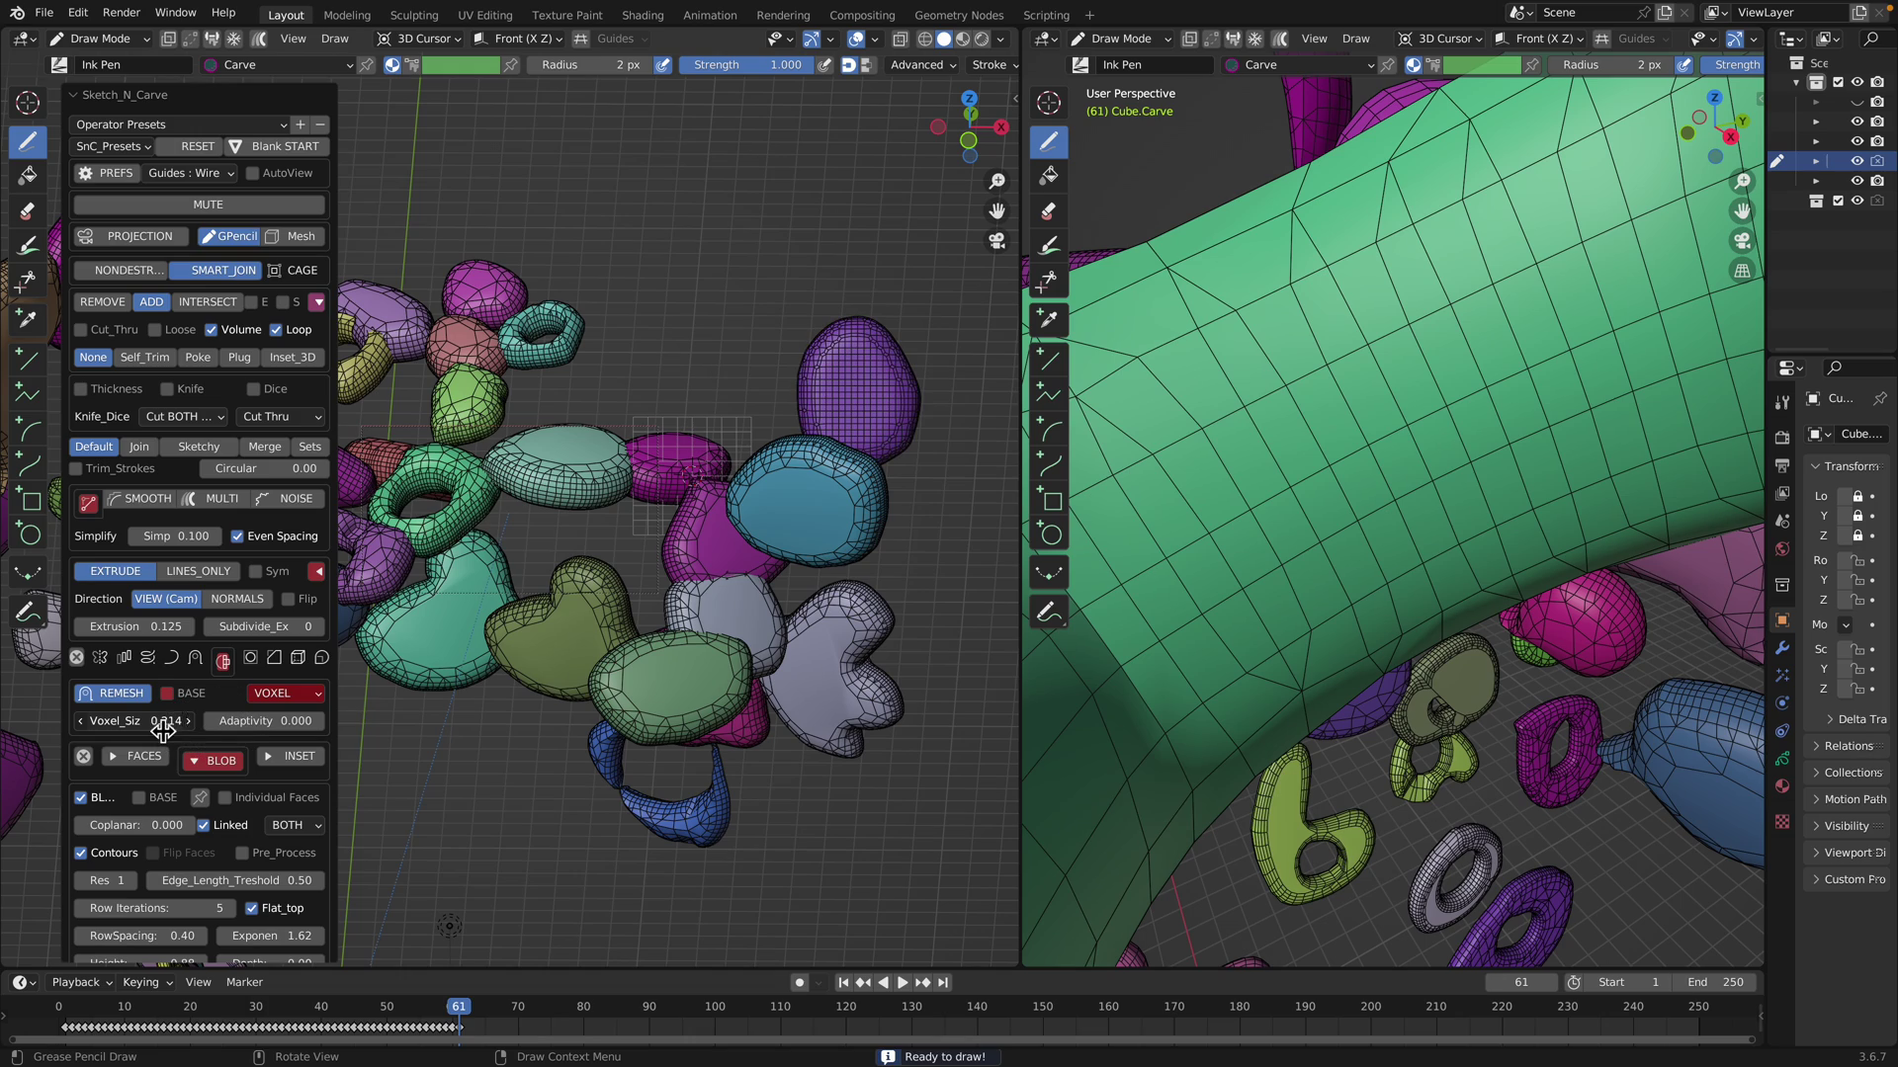
{"action": "left_click", "coordinate": [172, 697]}
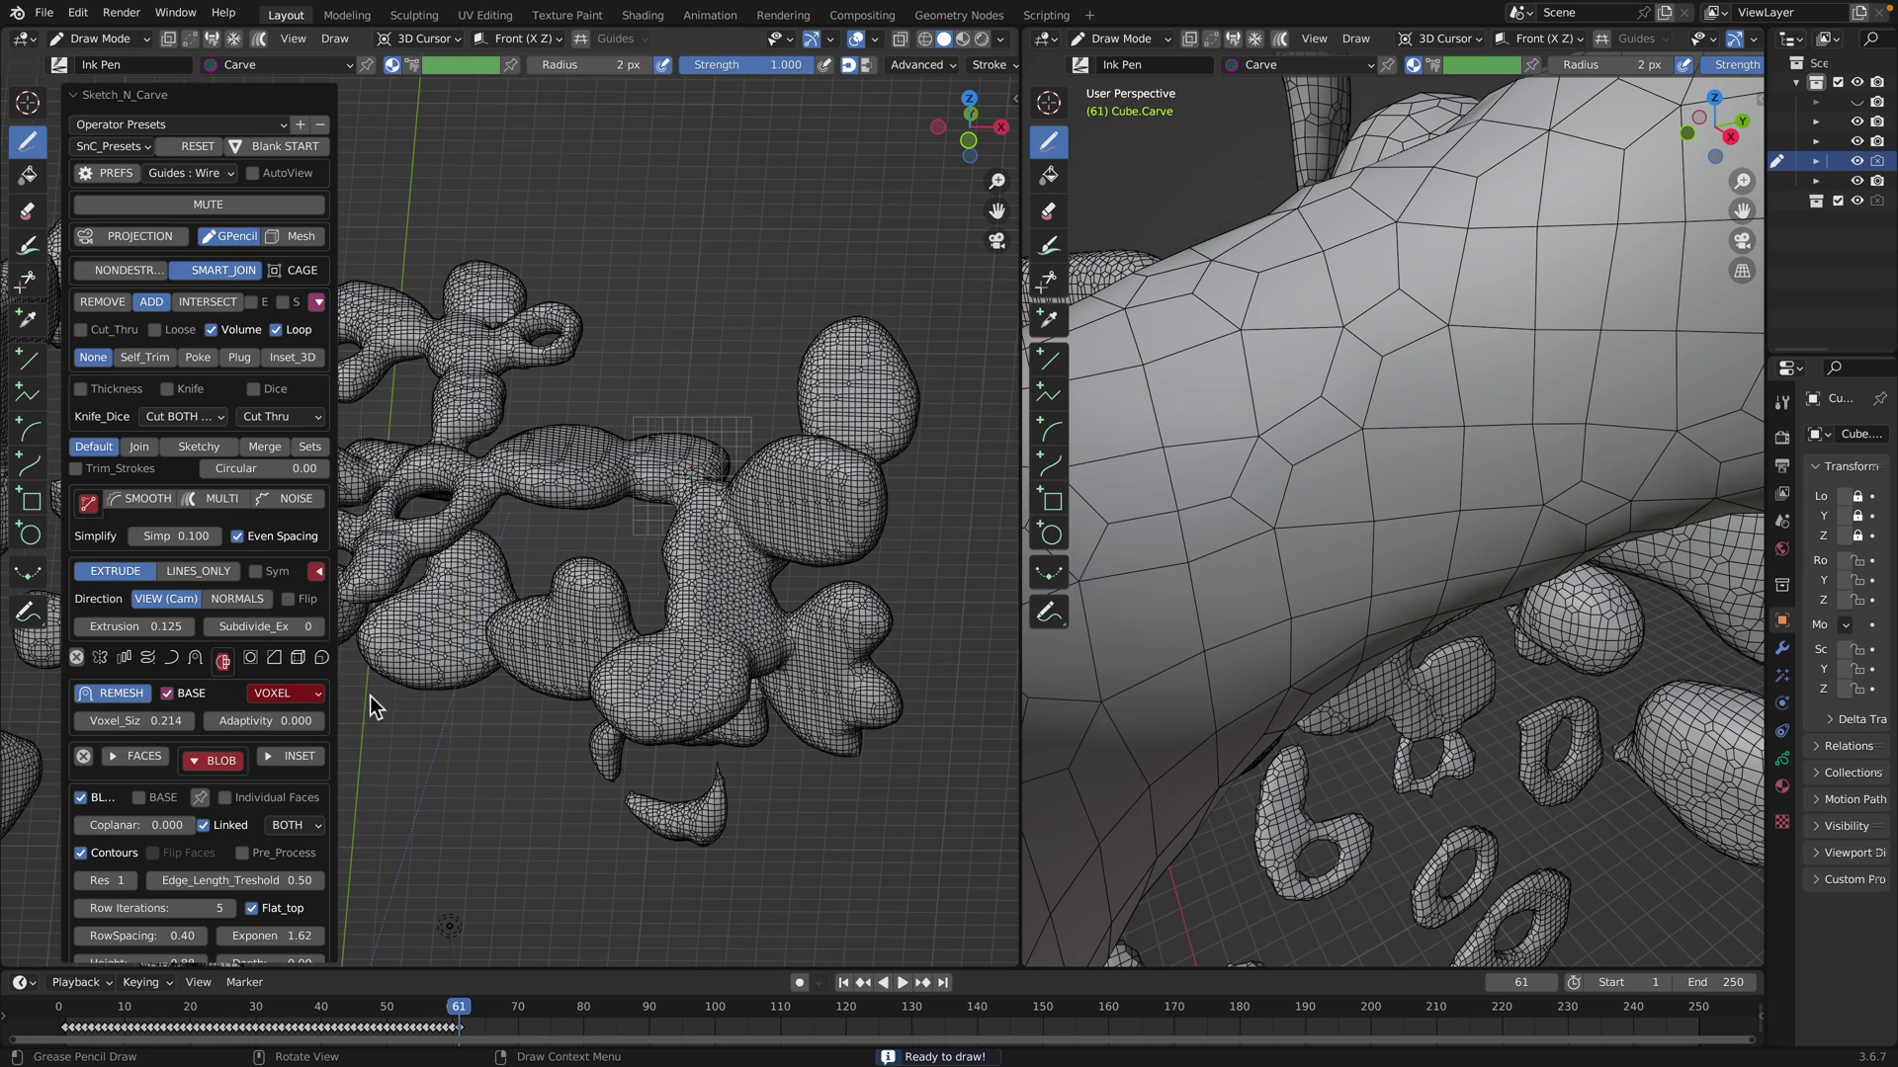
Examine the remeshed blob chain from several angles to check how the overlapping shapes fuse together
{"action": "middle_click_drag", "start_coordinate": [450, 926], "coordinate": [496, 935]}
{"action": "middle_click_drag", "start_coordinate": [593, 494], "coordinate": [474, 534]}
{"action": "scroll", "coordinate": [632, 534], "scroll_direction": "down", "scroll_amount": 2}
{"action": "scroll", "coordinate": [514, 523], "scroll_direction": "up", "scroll_amount": 1}
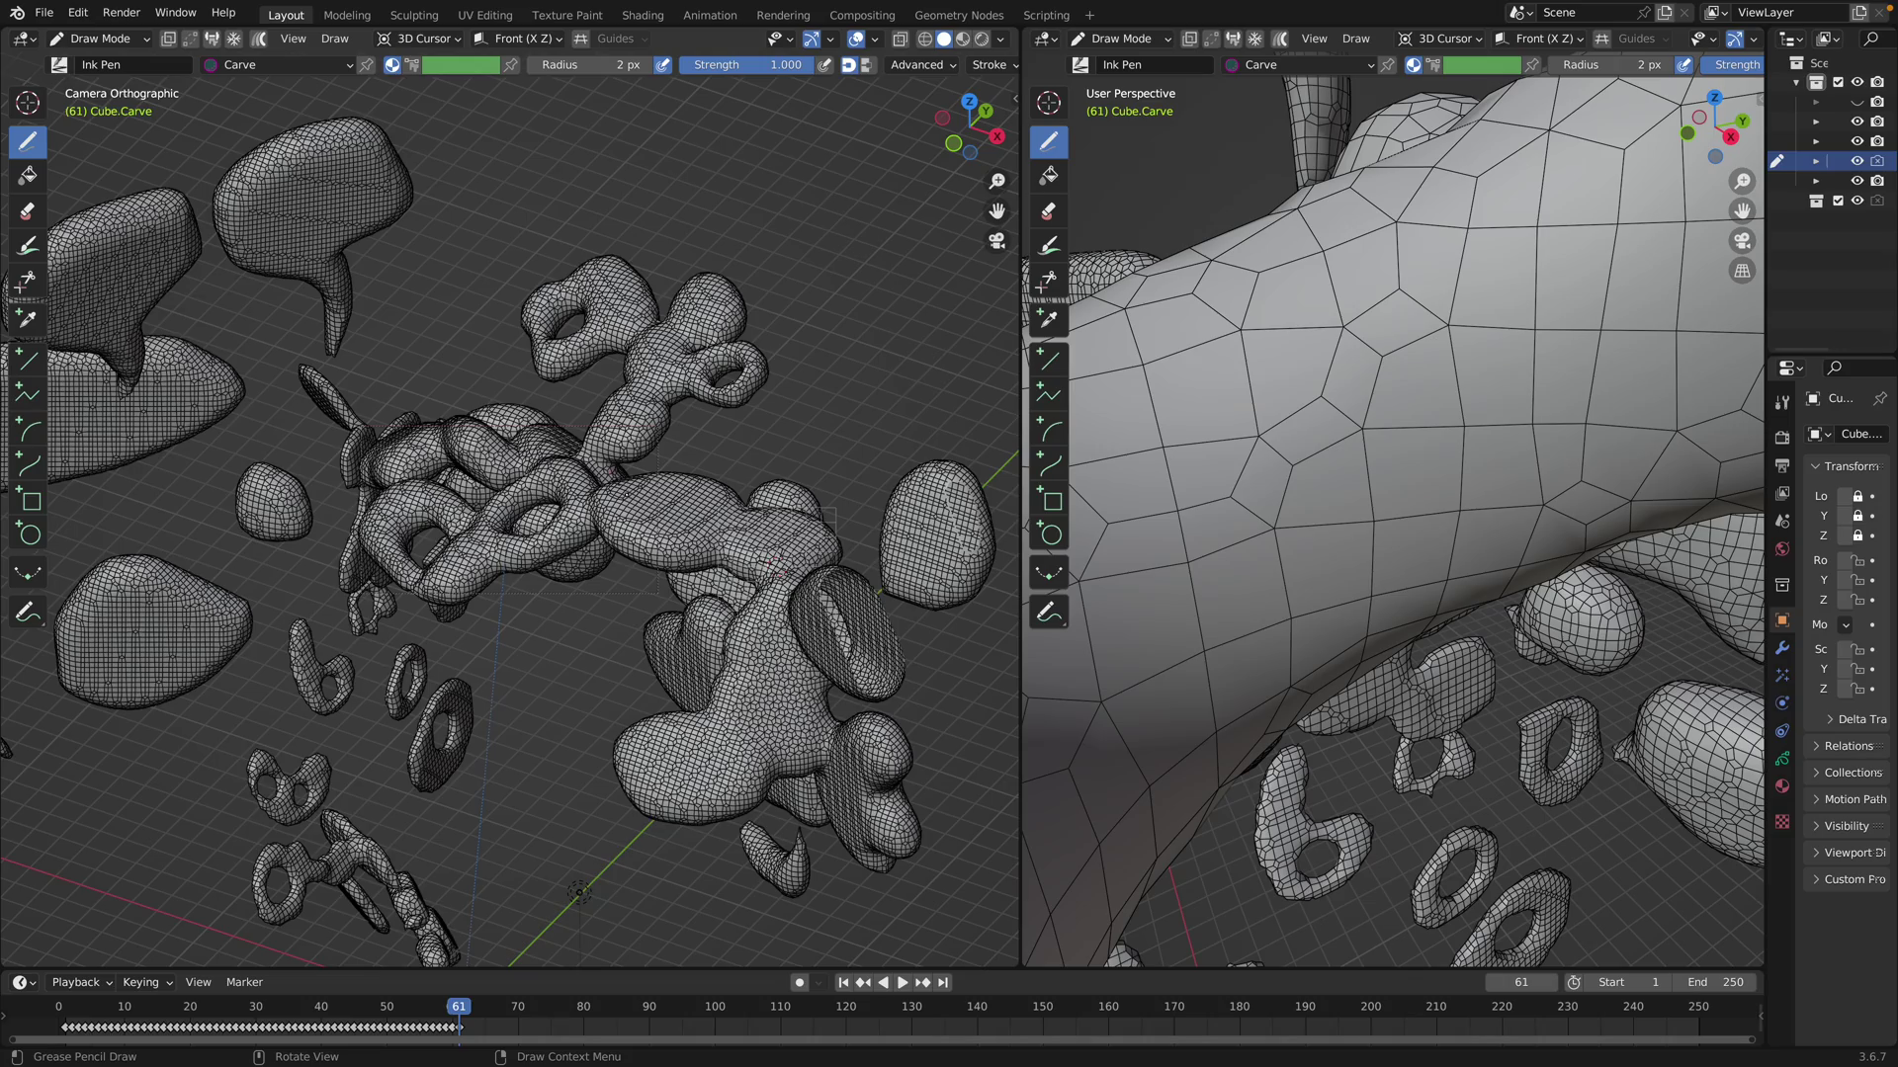
{"action": "middle_click_drag", "start_coordinate": [579, 894], "coordinate": [568, 811]}
{"action": "mouse_move", "coordinate": [642, 536]}
{"action": "middle_mouse_down"}
{"action": "mouse_move", "coordinate": [692, 593]}
{"action": "mouse_move", "coordinate": [672, 548]}
{"action": "middle_mouse_up"}
{"action": "scroll", "coordinate": [673, 549], "scroll_direction": "up", "scroll_amount": 2}
{"action": "scroll", "coordinate": [672, 548], "scroll_direction": "down", "scroll_amount": 1}
Switch to Object Mode, select the remeshed Cube object and widen the camera viewport
{"action": "left_click", "coordinate": [104, 40]}
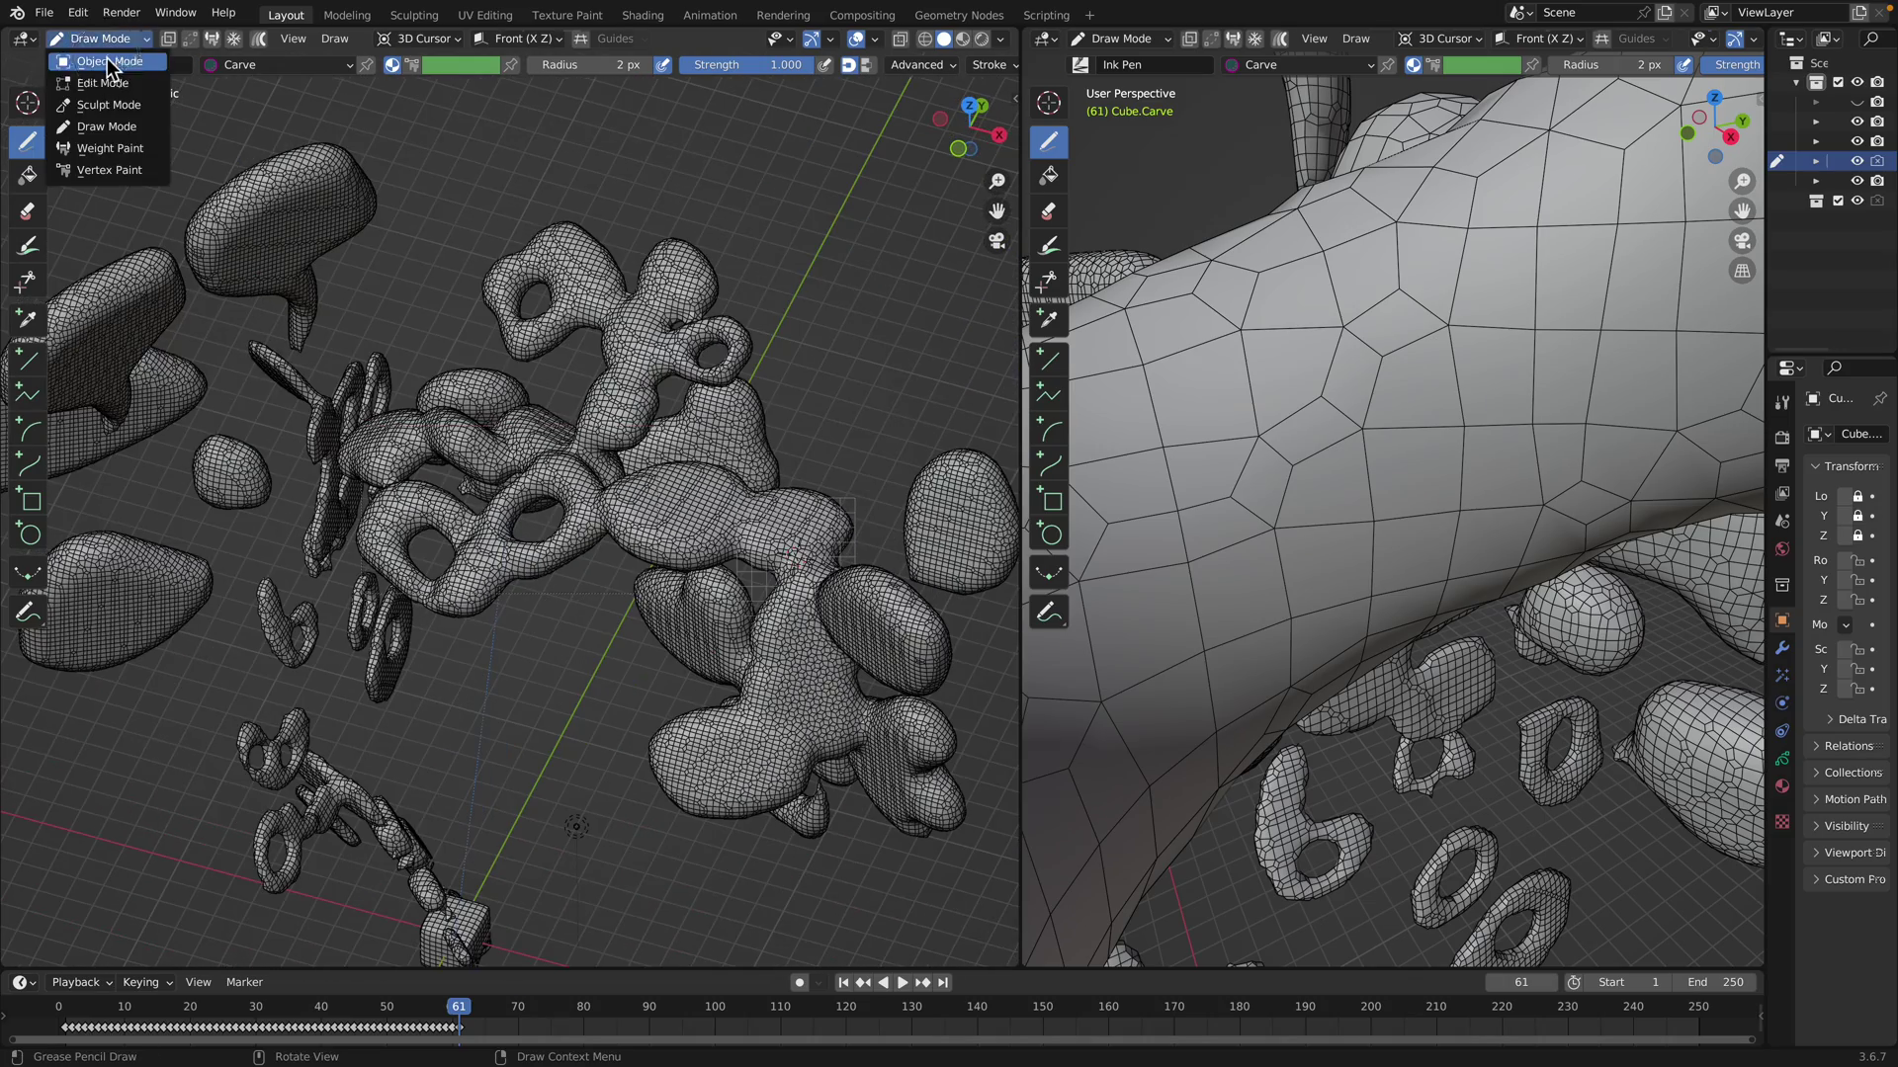
{"action": "left_click", "coordinate": [108, 62]}
{"action": "left_click", "coordinate": [666, 415]}
{"action": "scroll", "coordinate": [769, 450], "scroll_direction": "down", "scroll_amount": 1}
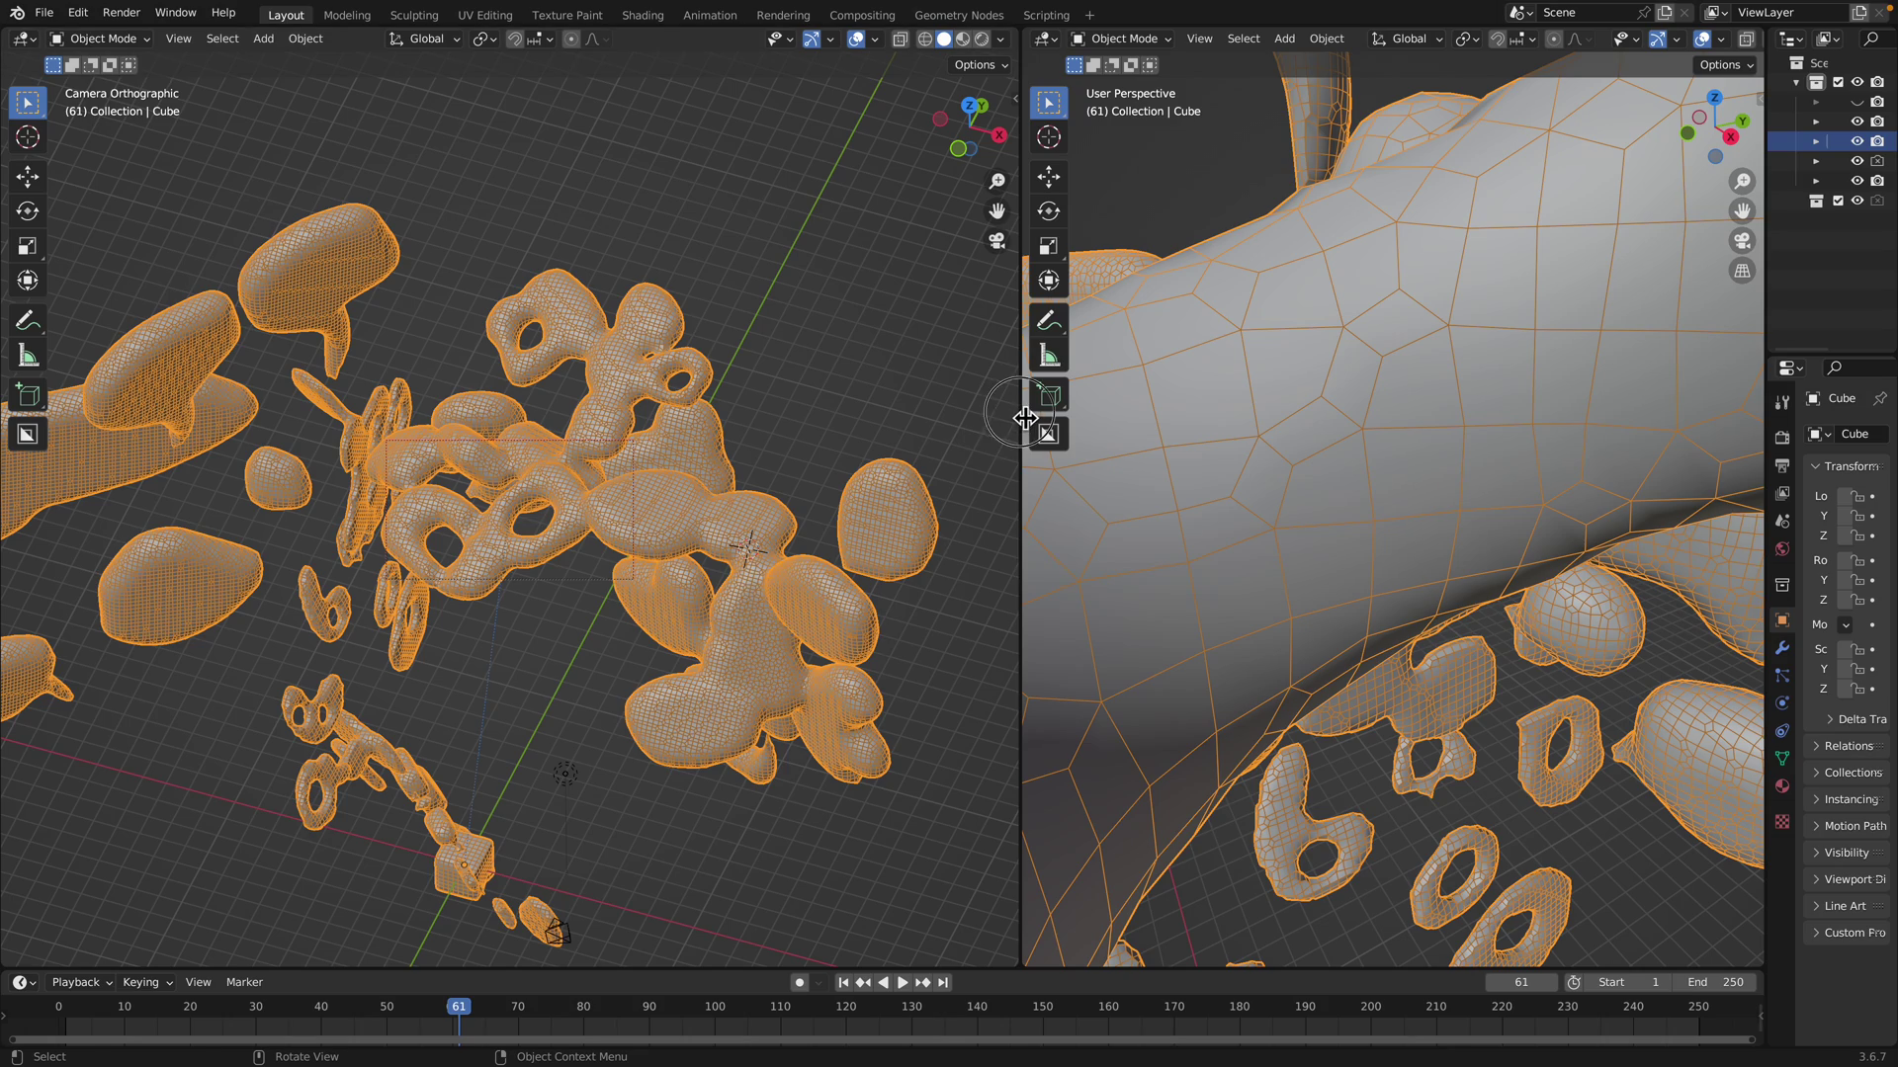
{"action": "left_click_drag", "start_coordinate": [1025, 418], "coordinate": [1226, 410]}
{"action": "middle_click_drag", "start_coordinate": [988, 403], "coordinate": [893, 354]}
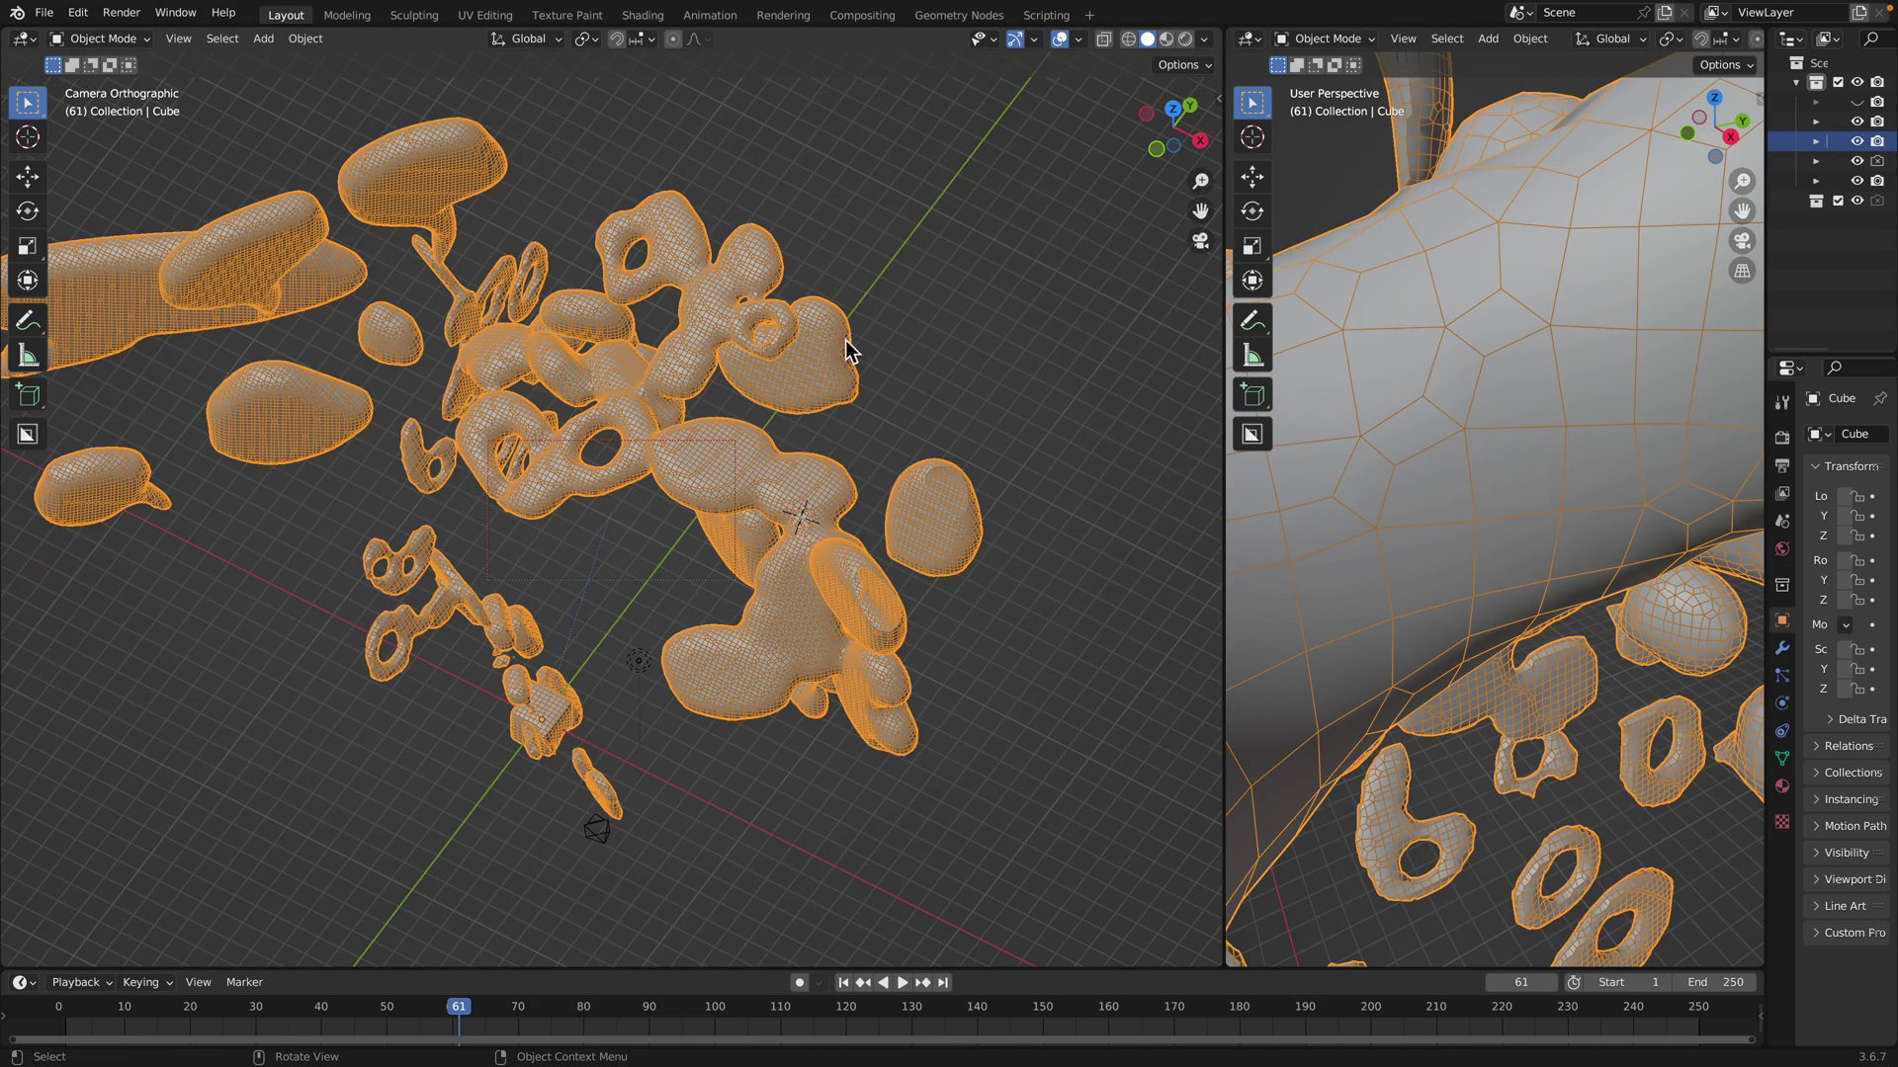
Enter Sculpt Mode and sculpt the large oval, the lower rounded blob and the blob at the chain's bend with SculptDraw strokes
{"action": "left_click", "coordinate": [116, 42]}
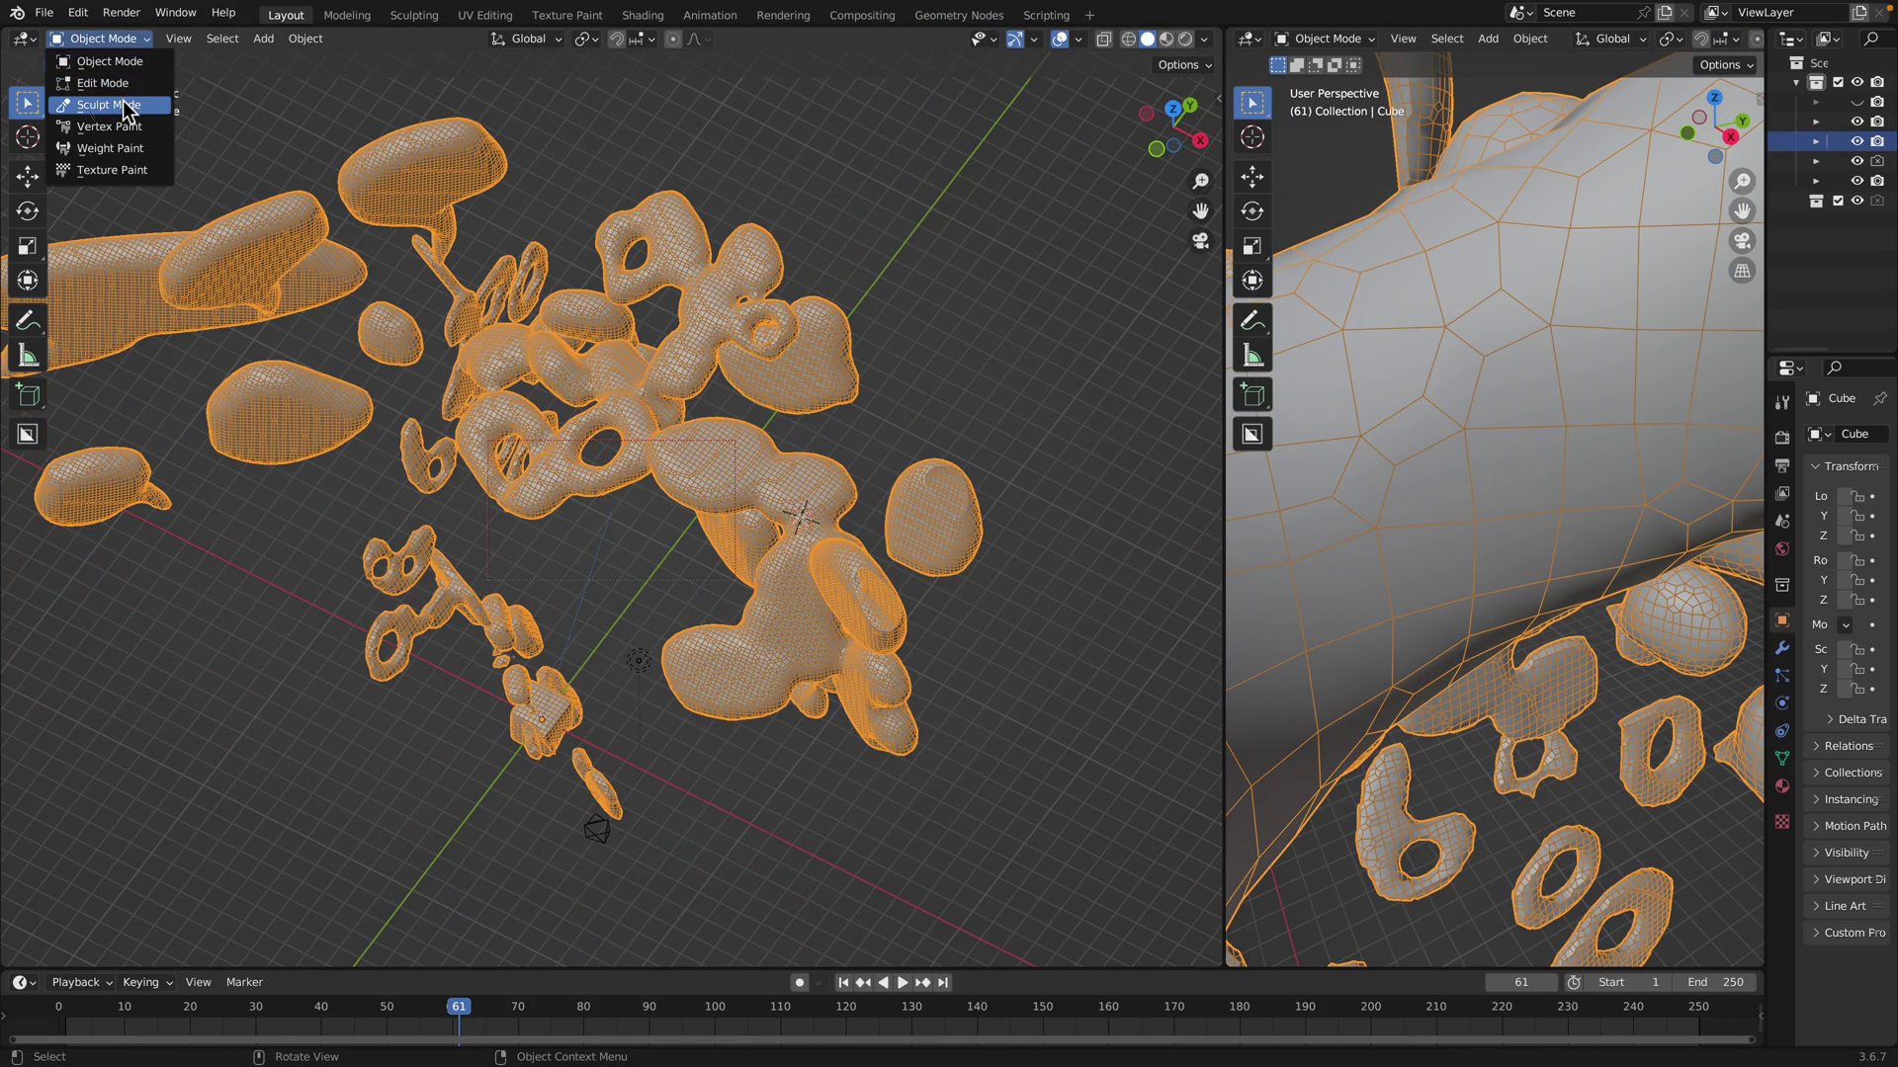
{"action": "left_click", "coordinate": [129, 107]}
{"action": "scroll", "coordinate": [450, 323], "scroll_direction": "up", "scroll_amount": 5}
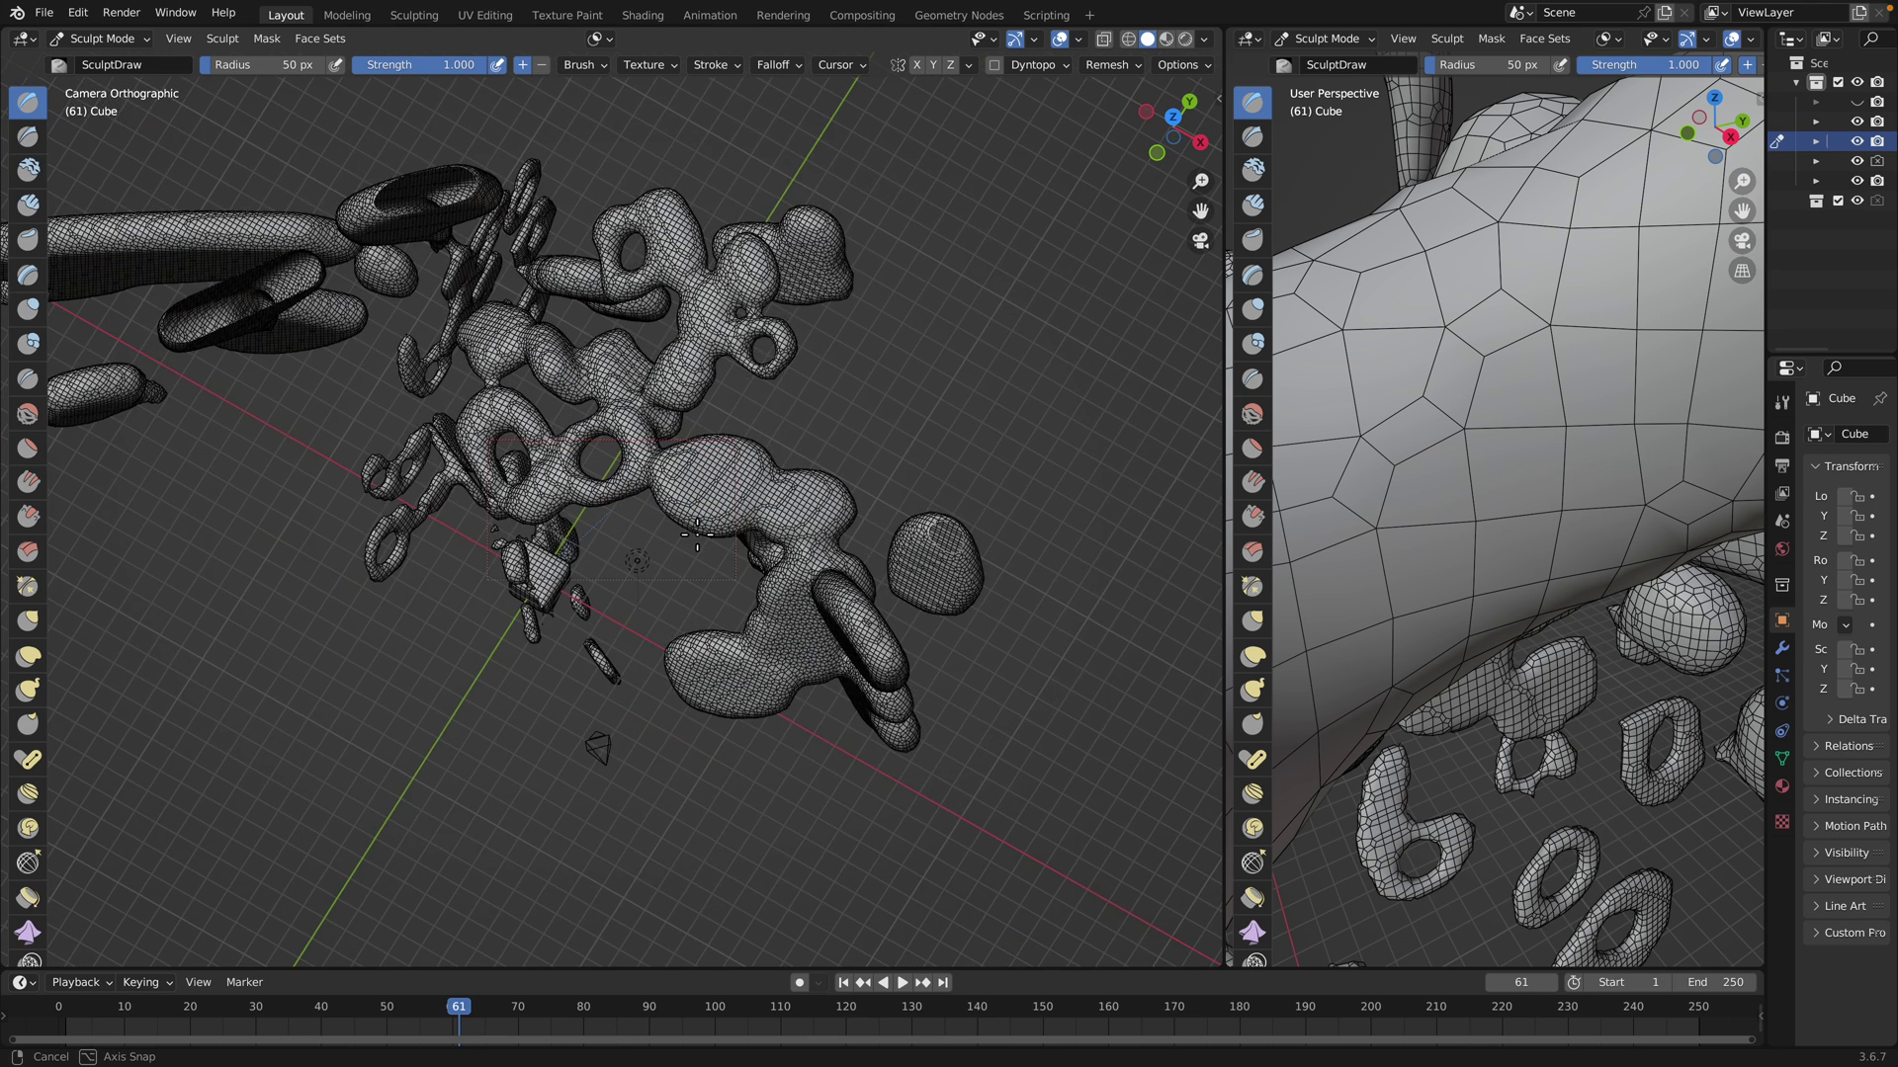
{"action": "left_click_drag", "start_coordinate": [762, 453], "coordinate": [763, 502]}
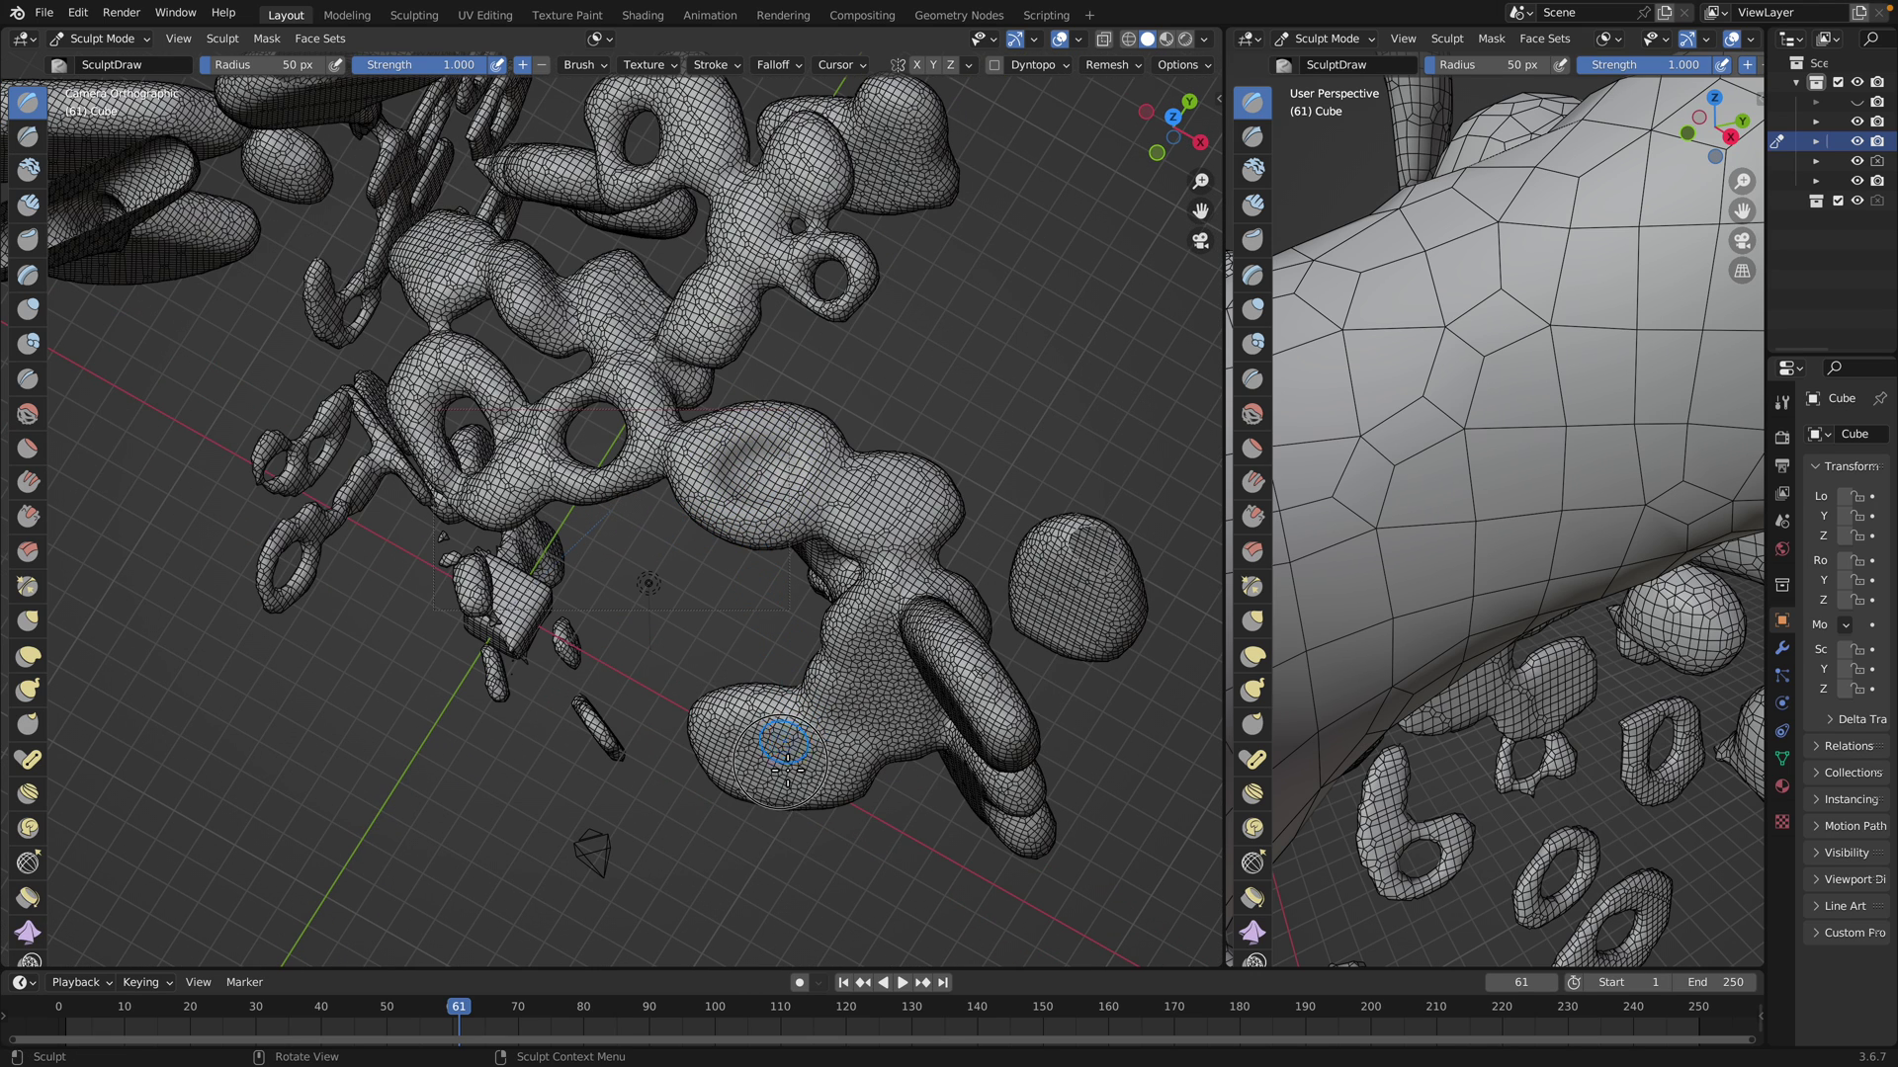
{"action": "mouse_move", "coordinate": [788, 768]}
{"action": "left_mouse_down"}
{"action": "mouse_move", "coordinate": [769, 737]}
{"action": "mouse_move", "coordinate": [753, 761]}
{"action": "left_mouse_up"}
{"action": "left_click_drag", "start_coordinate": [939, 506], "coordinate": [909, 493]}
Sculpt a hollow into the detached oval blob and add strokes across the upper branch of the chain
{"action": "mouse_move", "coordinate": [935, 492]}
{"action": "middle_mouse_down", "text": "shift"}
{"action": "mouse_move", "coordinate": [775, 487]}
{"action": "mouse_move", "coordinate": [836, 435]}
{"action": "middle_mouse_up", "text": "shift"}
{"action": "scroll", "coordinate": [775, 487], "scroll_direction": "up", "scroll_amount": 2}
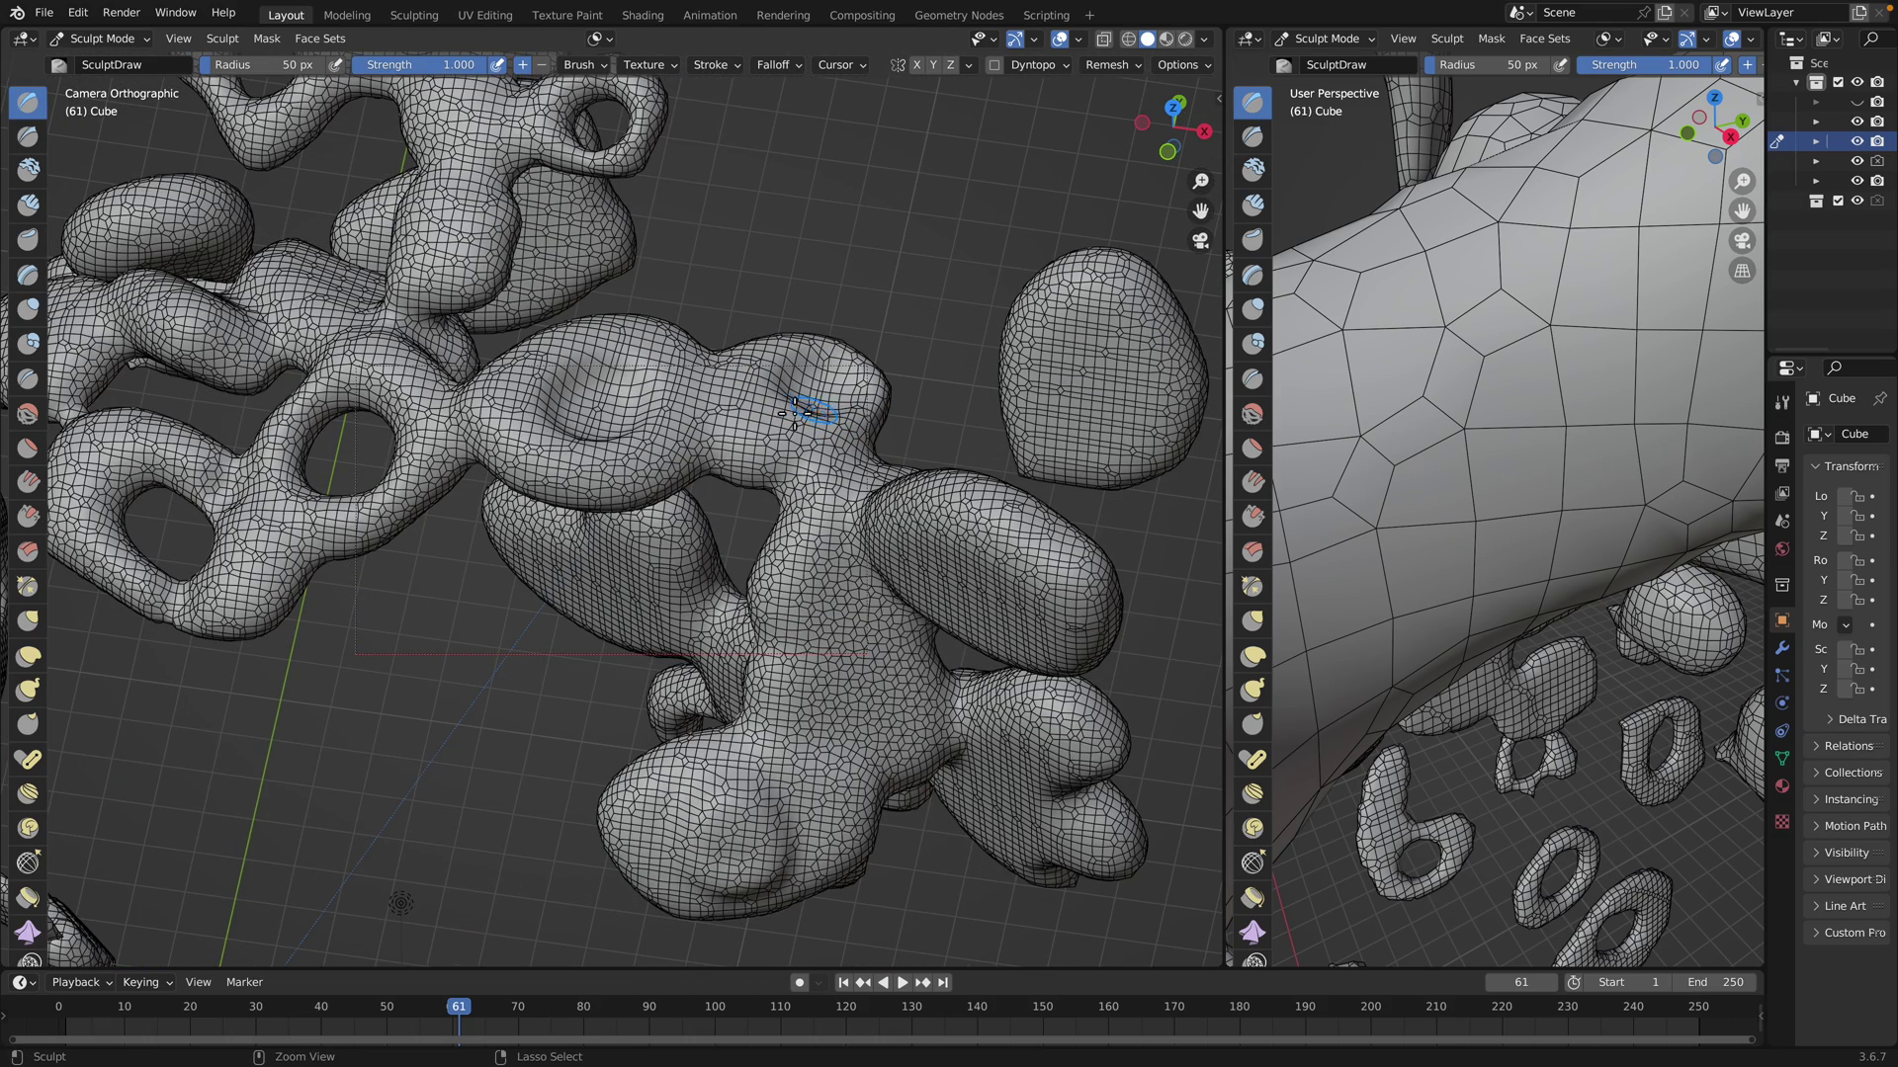
{"action": "mouse_move", "coordinate": [1048, 395]}
{"action": "left_mouse_down"}
{"action": "mouse_move", "coordinate": [1122, 367]}
{"action": "mouse_move", "coordinate": [1088, 381]}
{"action": "mouse_move", "coordinate": [1097, 364]}
{"action": "left_mouse_up"}
{"action": "middle_click_drag", "start_coordinate": [828, 423], "coordinate": [894, 417]}
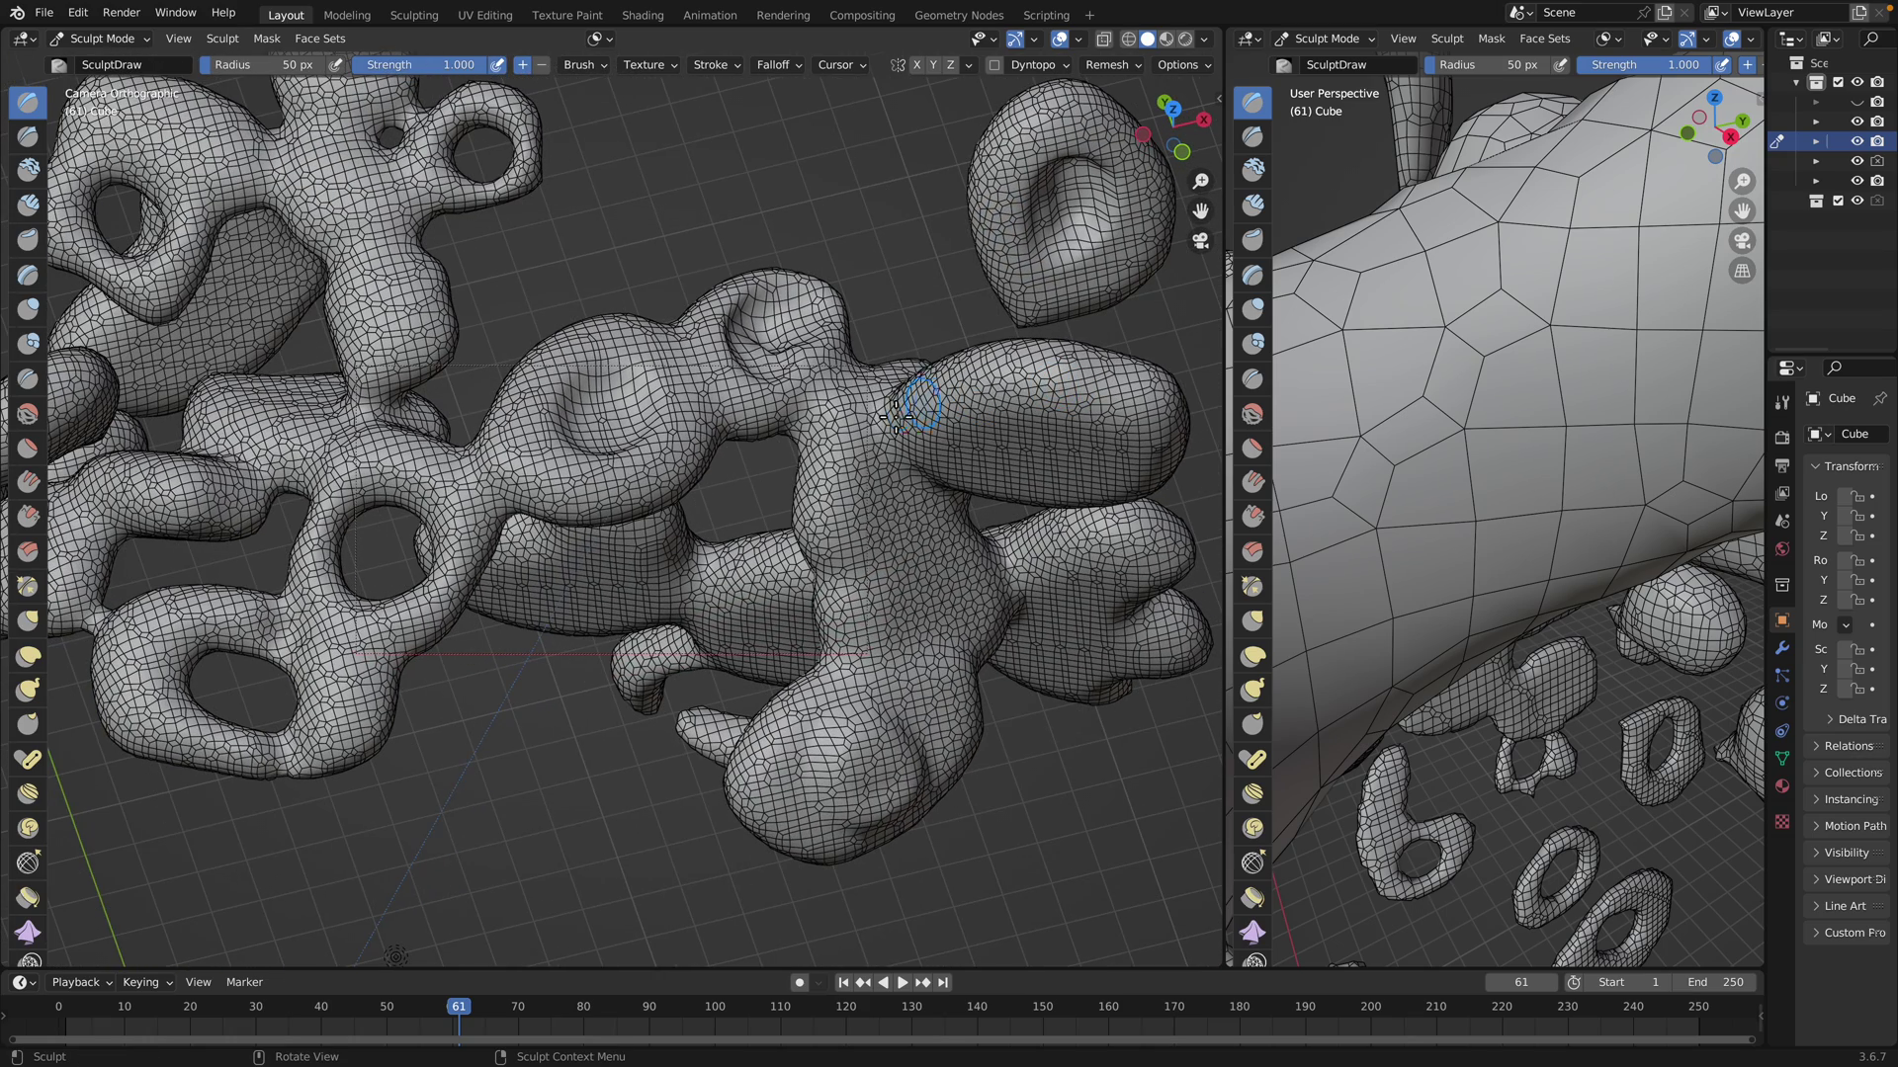
{"action": "mouse_move", "coordinate": [435, 311]}
{"action": "left_mouse_down"}
{"action": "mouse_move", "coordinate": [385, 287]}
{"action": "mouse_move", "coordinate": [381, 202]}
{"action": "mouse_move", "coordinate": [344, 186]}
{"action": "left_mouse_up"}
{"action": "left_click_drag", "start_coordinate": [226, 136], "coordinate": [198, 130]}
{"action": "mouse_move", "coordinate": [726, 380]}
{"action": "middle_mouse_down"}
{"action": "mouse_move", "coordinate": [639, 298]}
{"action": "mouse_move", "coordinate": [645, 387]}
{"action": "mouse_move", "coordinate": [625, 378]}
{"action": "middle_mouse_up"}
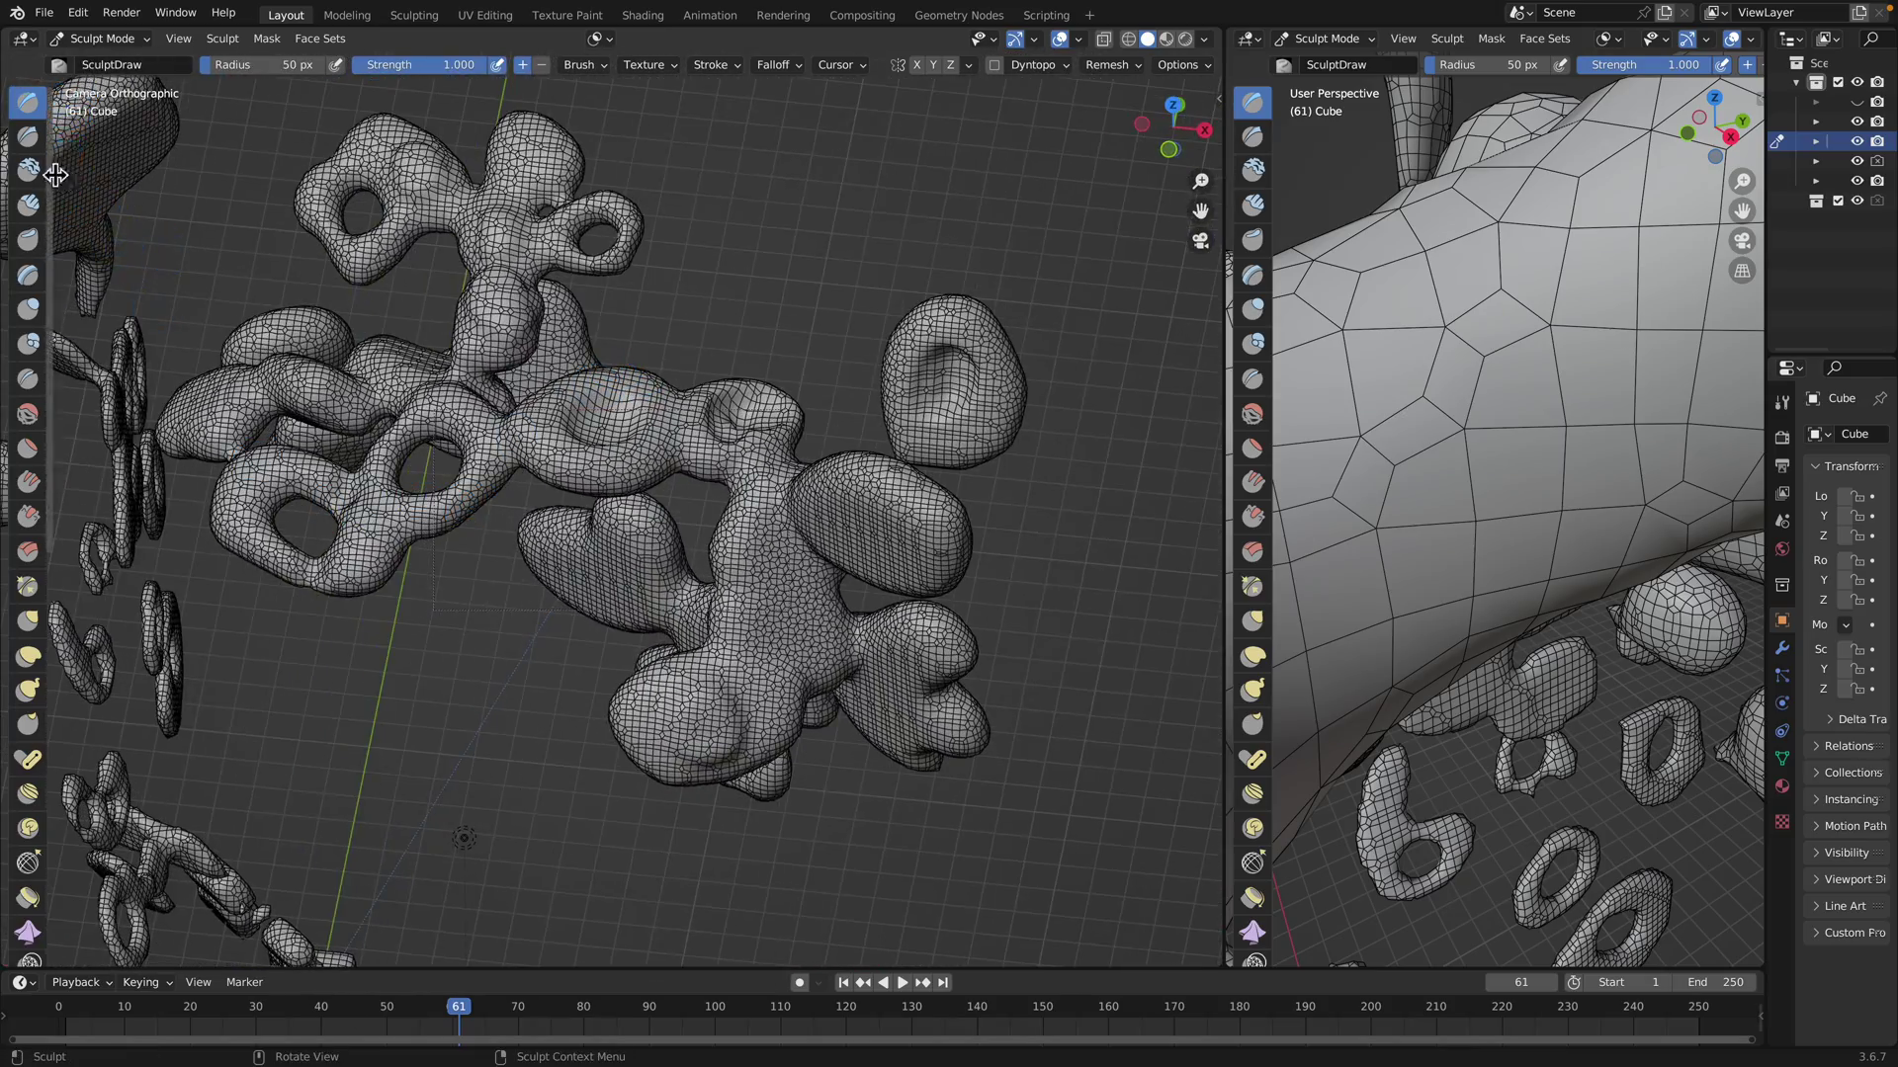
Show the sculpt tool names, choose the Cloth Filter and set its filter type to Inflate
{"action": "left_click_drag", "start_coordinate": [56, 175], "coordinate": [209, 178]}
{"action": "scroll", "coordinate": [134, 579], "scroll_direction": "down", "scroll_amount": 6}
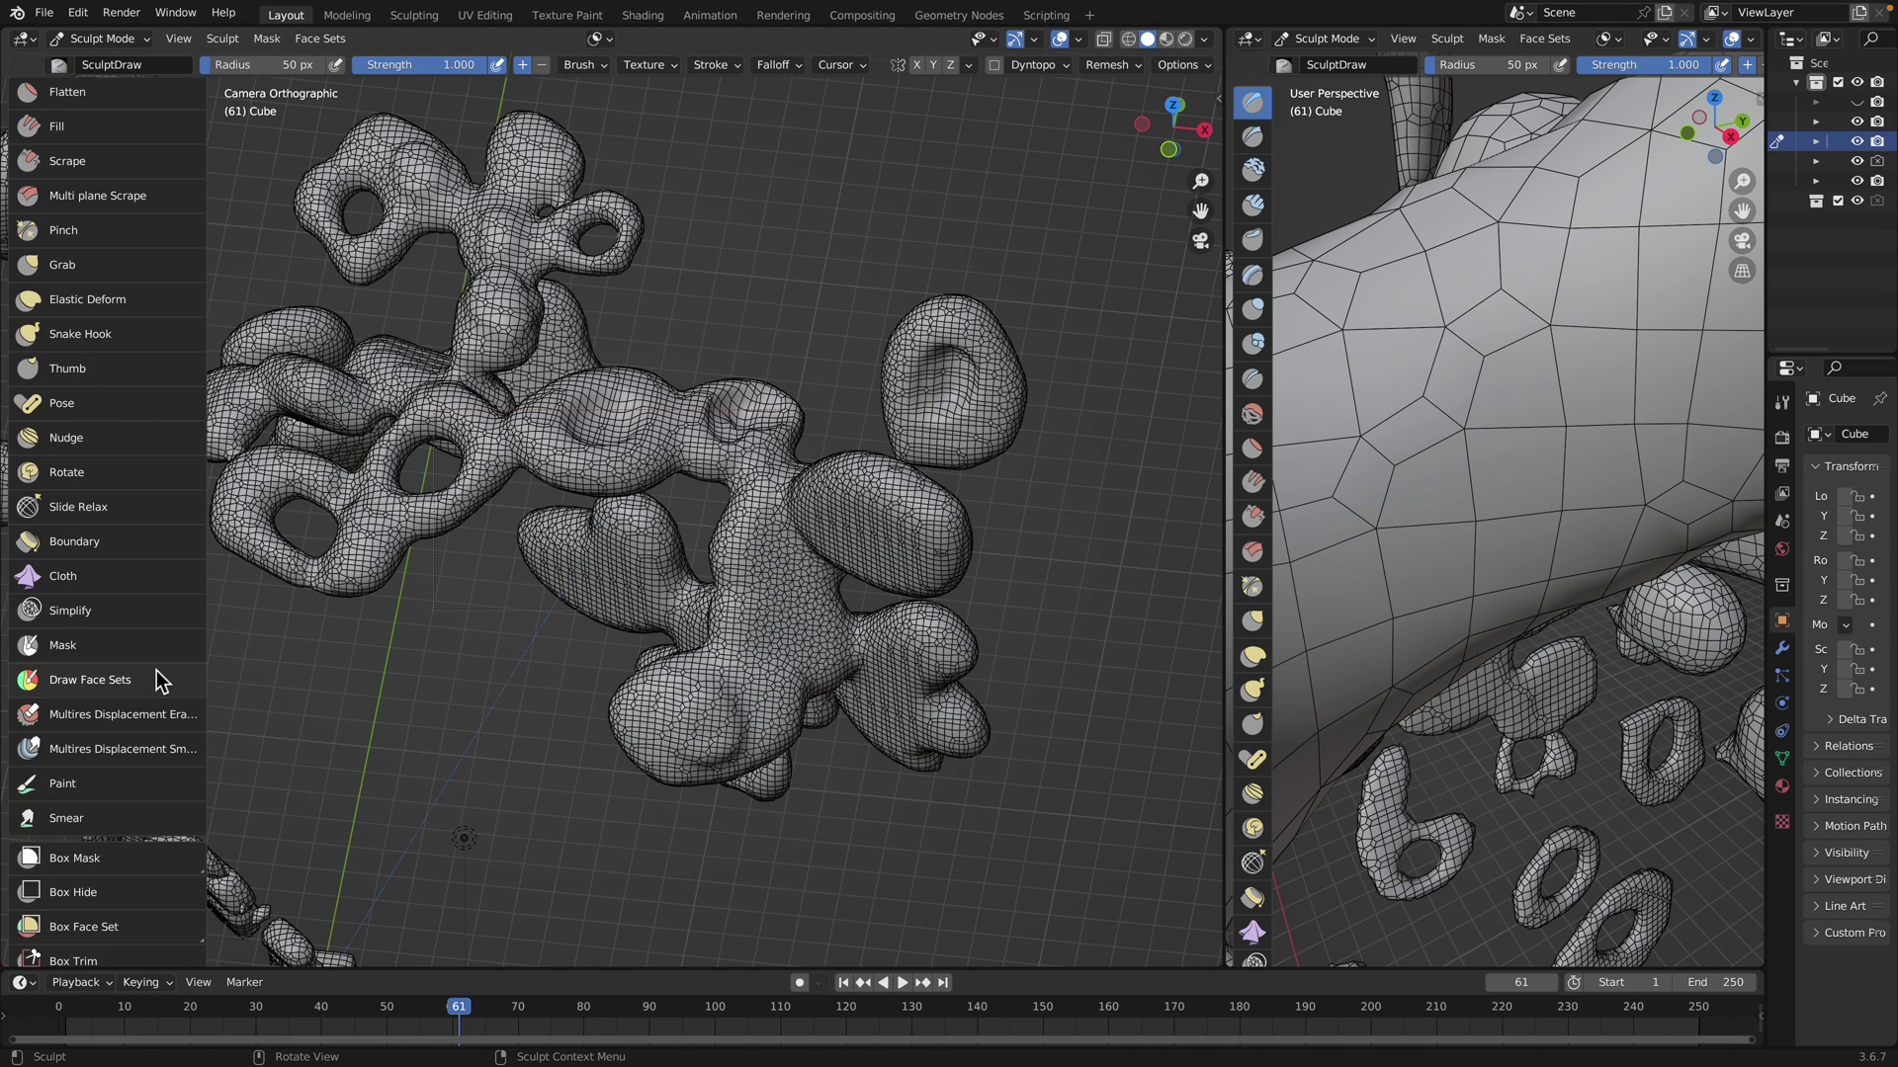
{"action": "scroll", "coordinate": [161, 785], "scroll_direction": "down", "scroll_amount": 5}
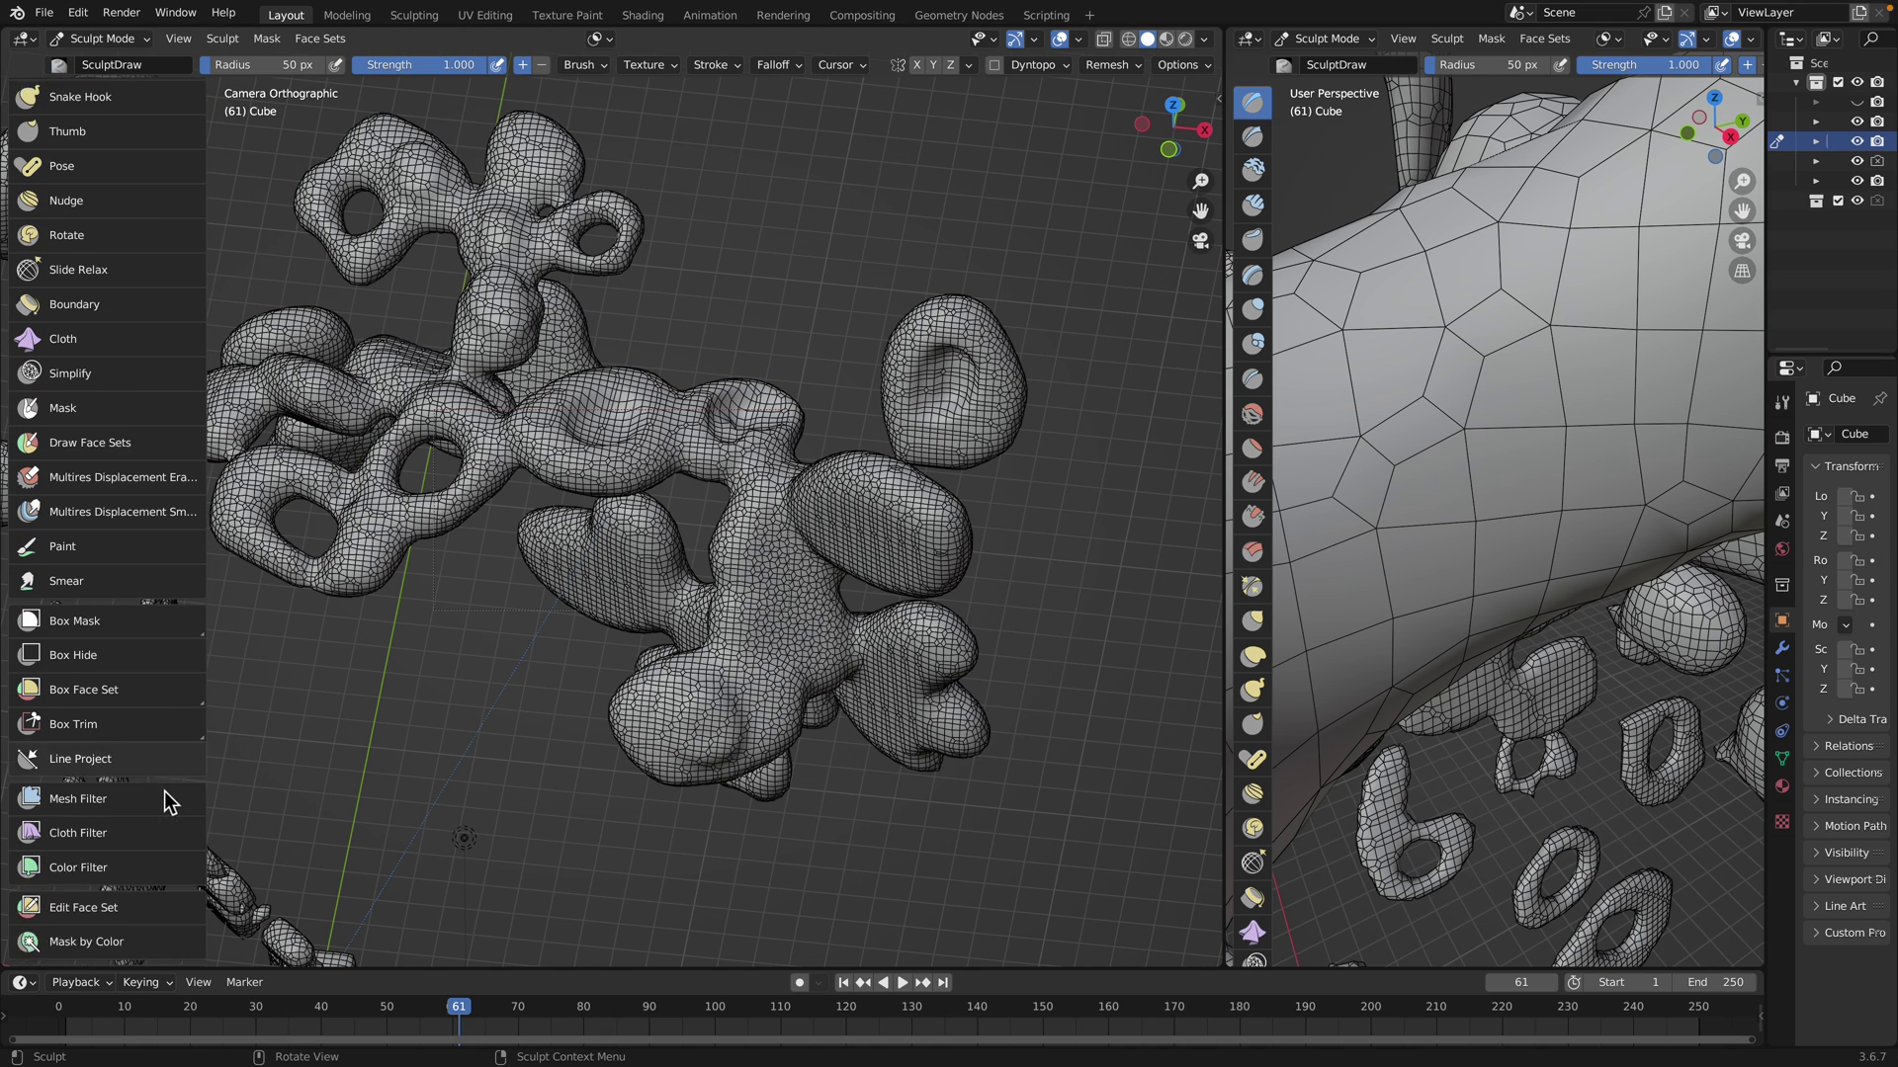
{"action": "left_click", "coordinate": [112, 824]}
{"action": "left_click", "coordinate": [159, 64]}
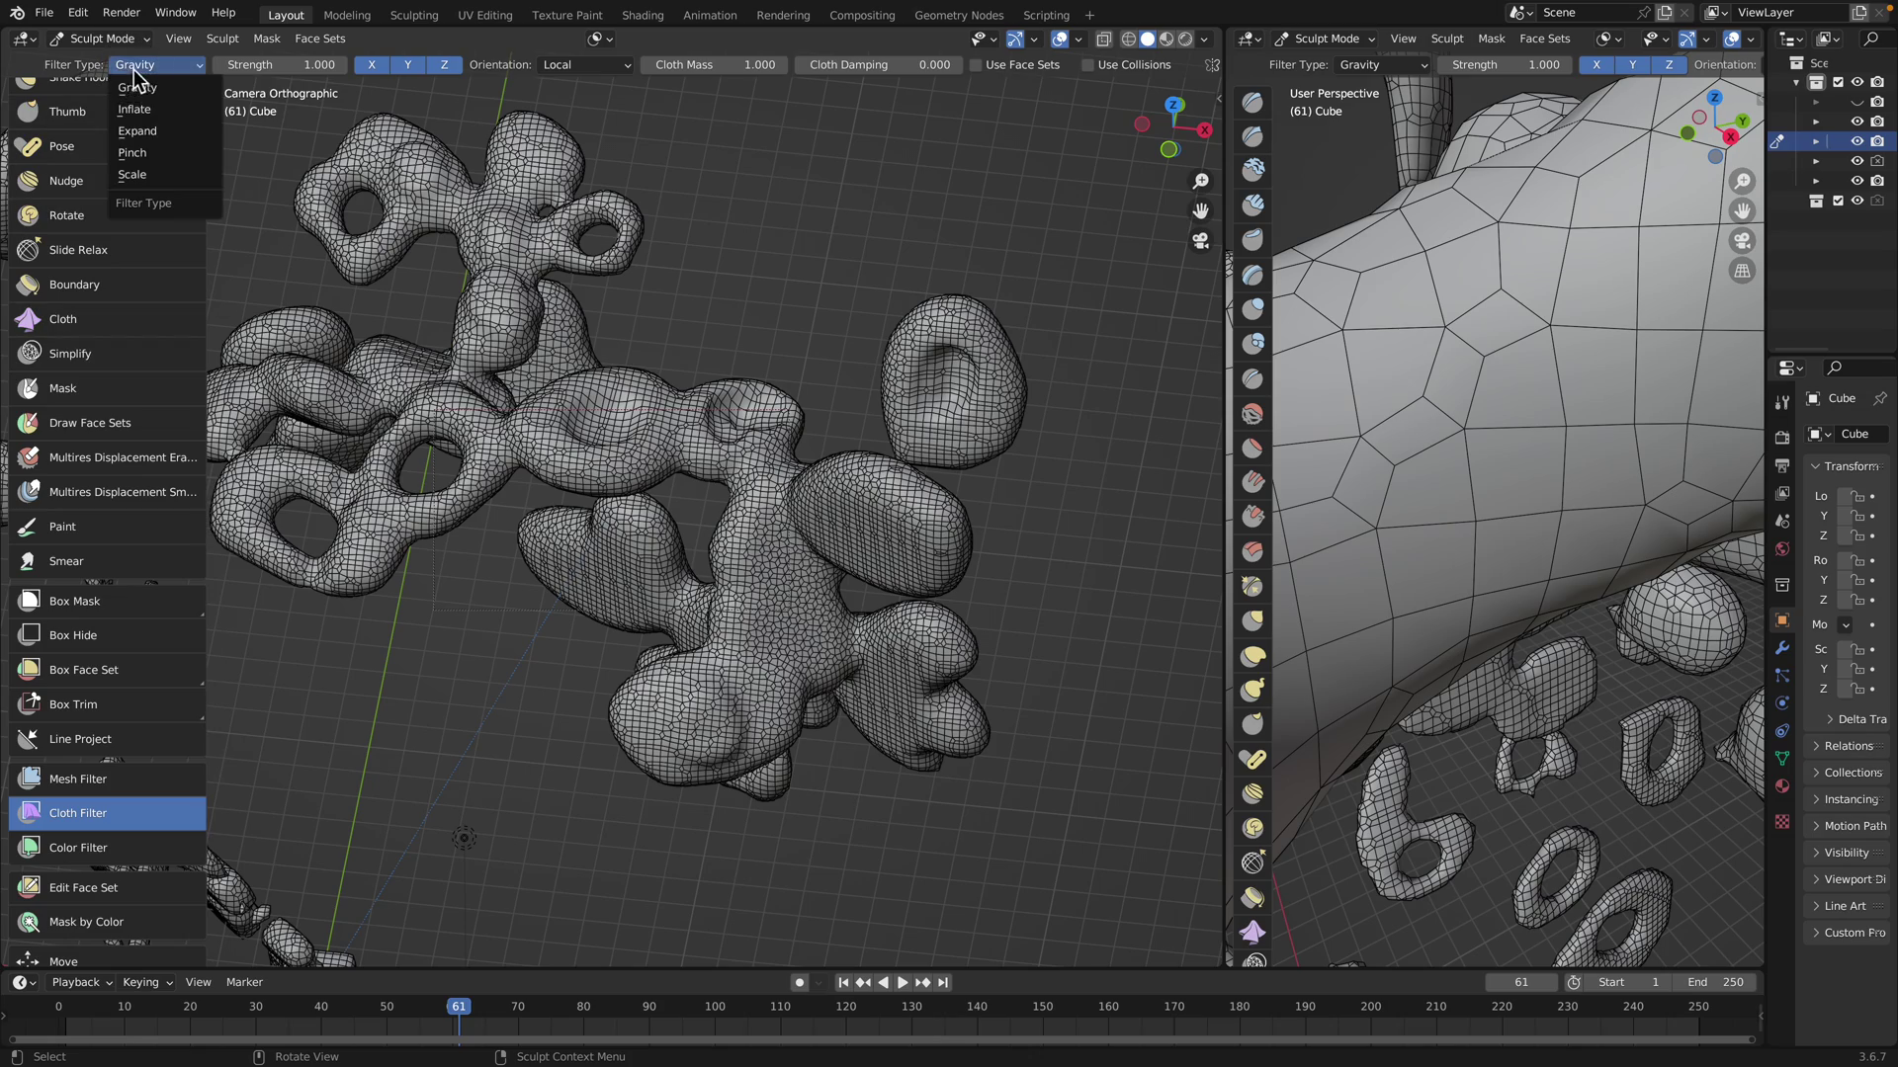
{"action": "left_click", "coordinate": [139, 108]}
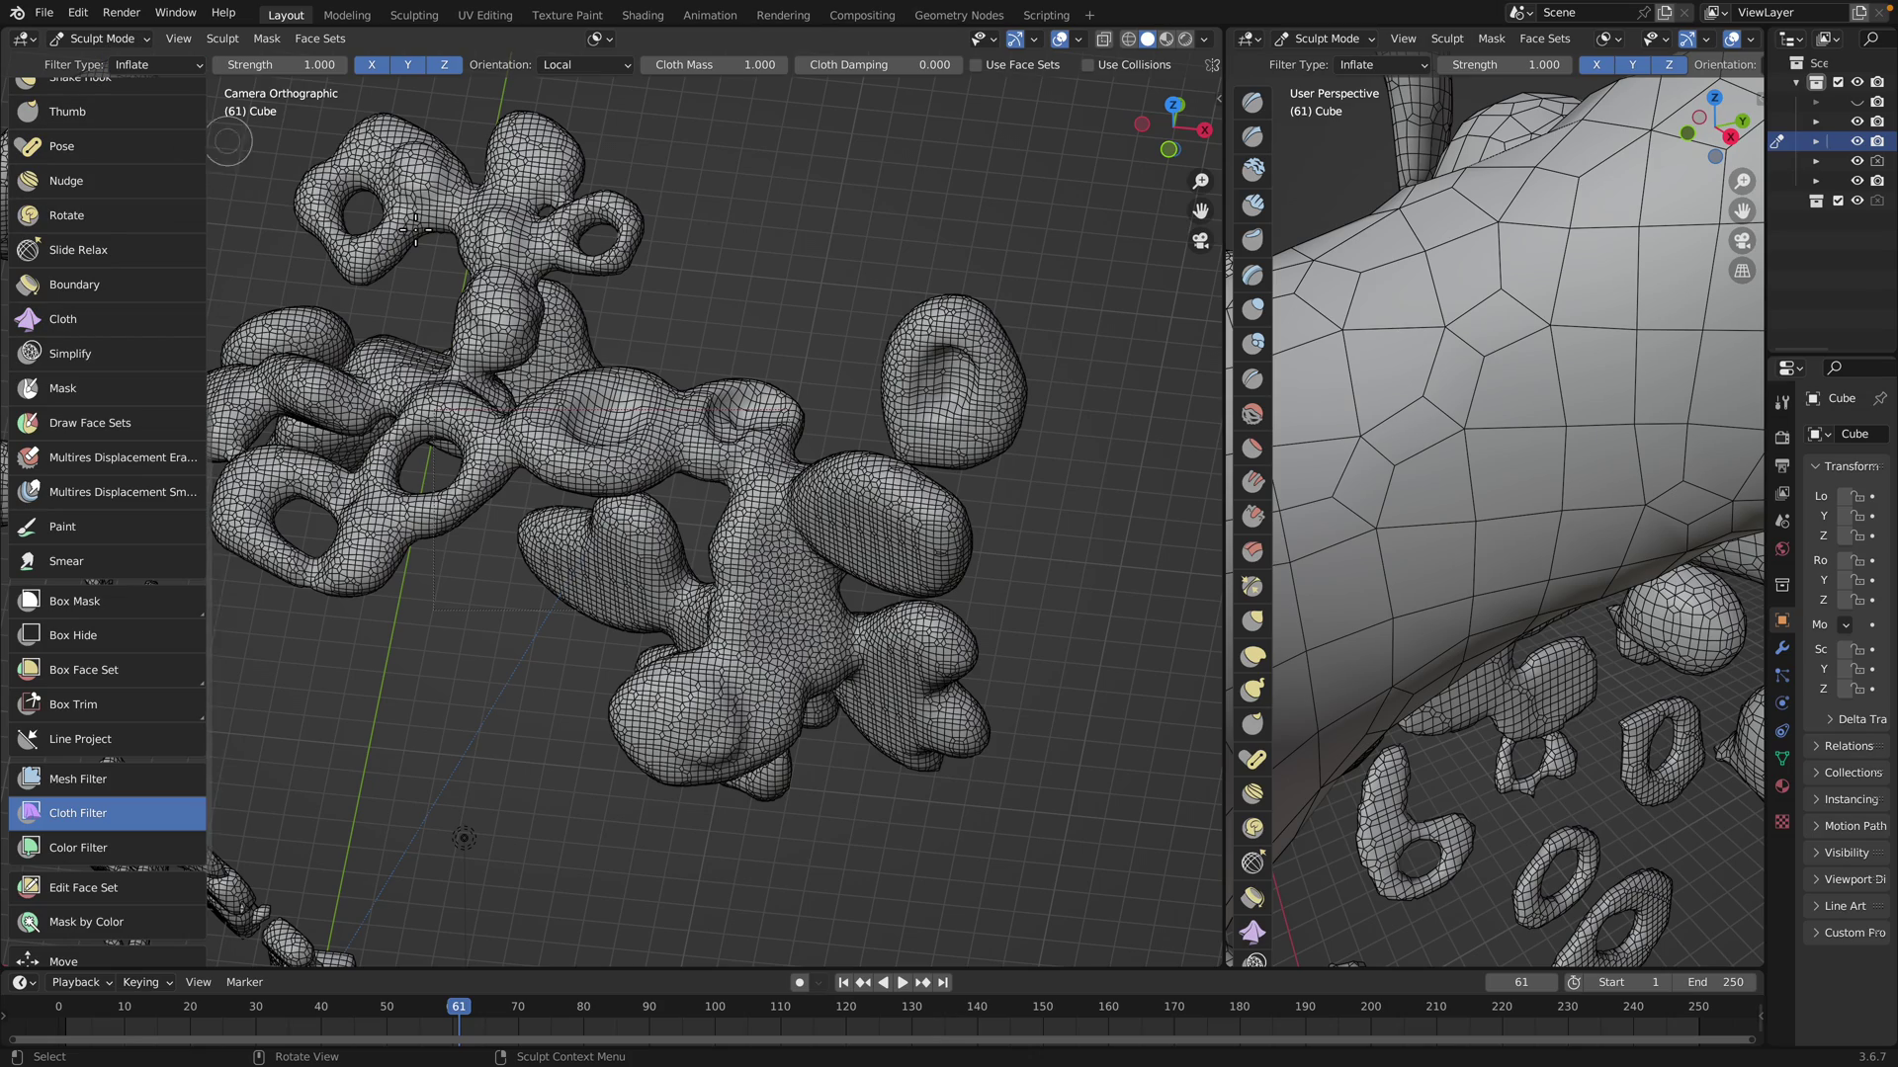
Inflate the whole mesh with repeated Cloth Filter passes while viewing it from different sides
{"action": "mouse_move", "coordinate": [638, 284]}
{"action": "left_mouse_down"}
{"action": "mouse_move", "coordinate": [775, 288]}
{"action": "mouse_move", "coordinate": [903, 424]}
{"action": "mouse_move", "coordinate": [1054, 322]}
{"action": "mouse_move", "coordinate": [980, 374]}
{"action": "mouse_move", "coordinate": [885, 366]}
{"action": "left_mouse_up"}
{"action": "middle_click_drag", "start_coordinate": [939, 465], "coordinate": [835, 454]}
{"action": "left_click_drag", "start_coordinate": [835, 454], "coordinate": [1117, 432]}
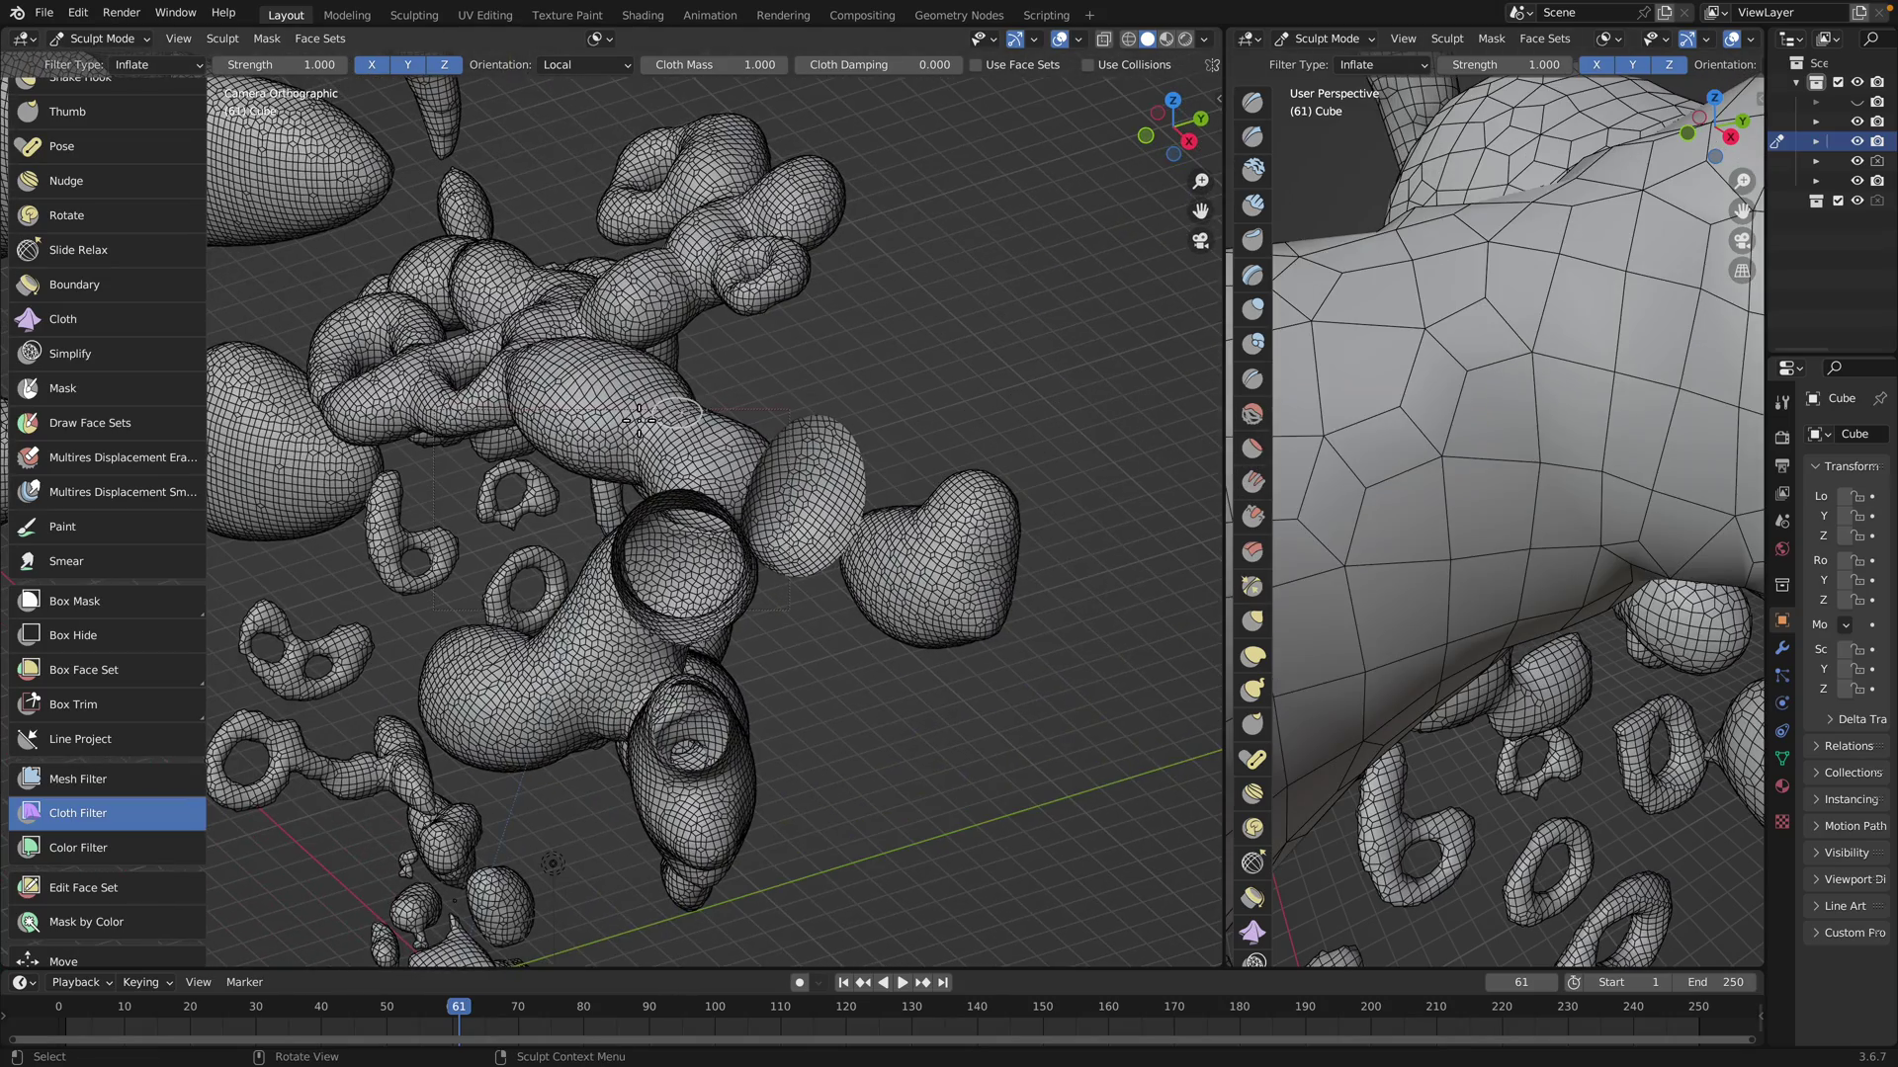
{"action": "left_click_drag", "start_coordinate": [554, 425], "coordinate": [445, 464]}
{"action": "middle_click_drag", "start_coordinate": [548, 435], "coordinate": [620, 437]}
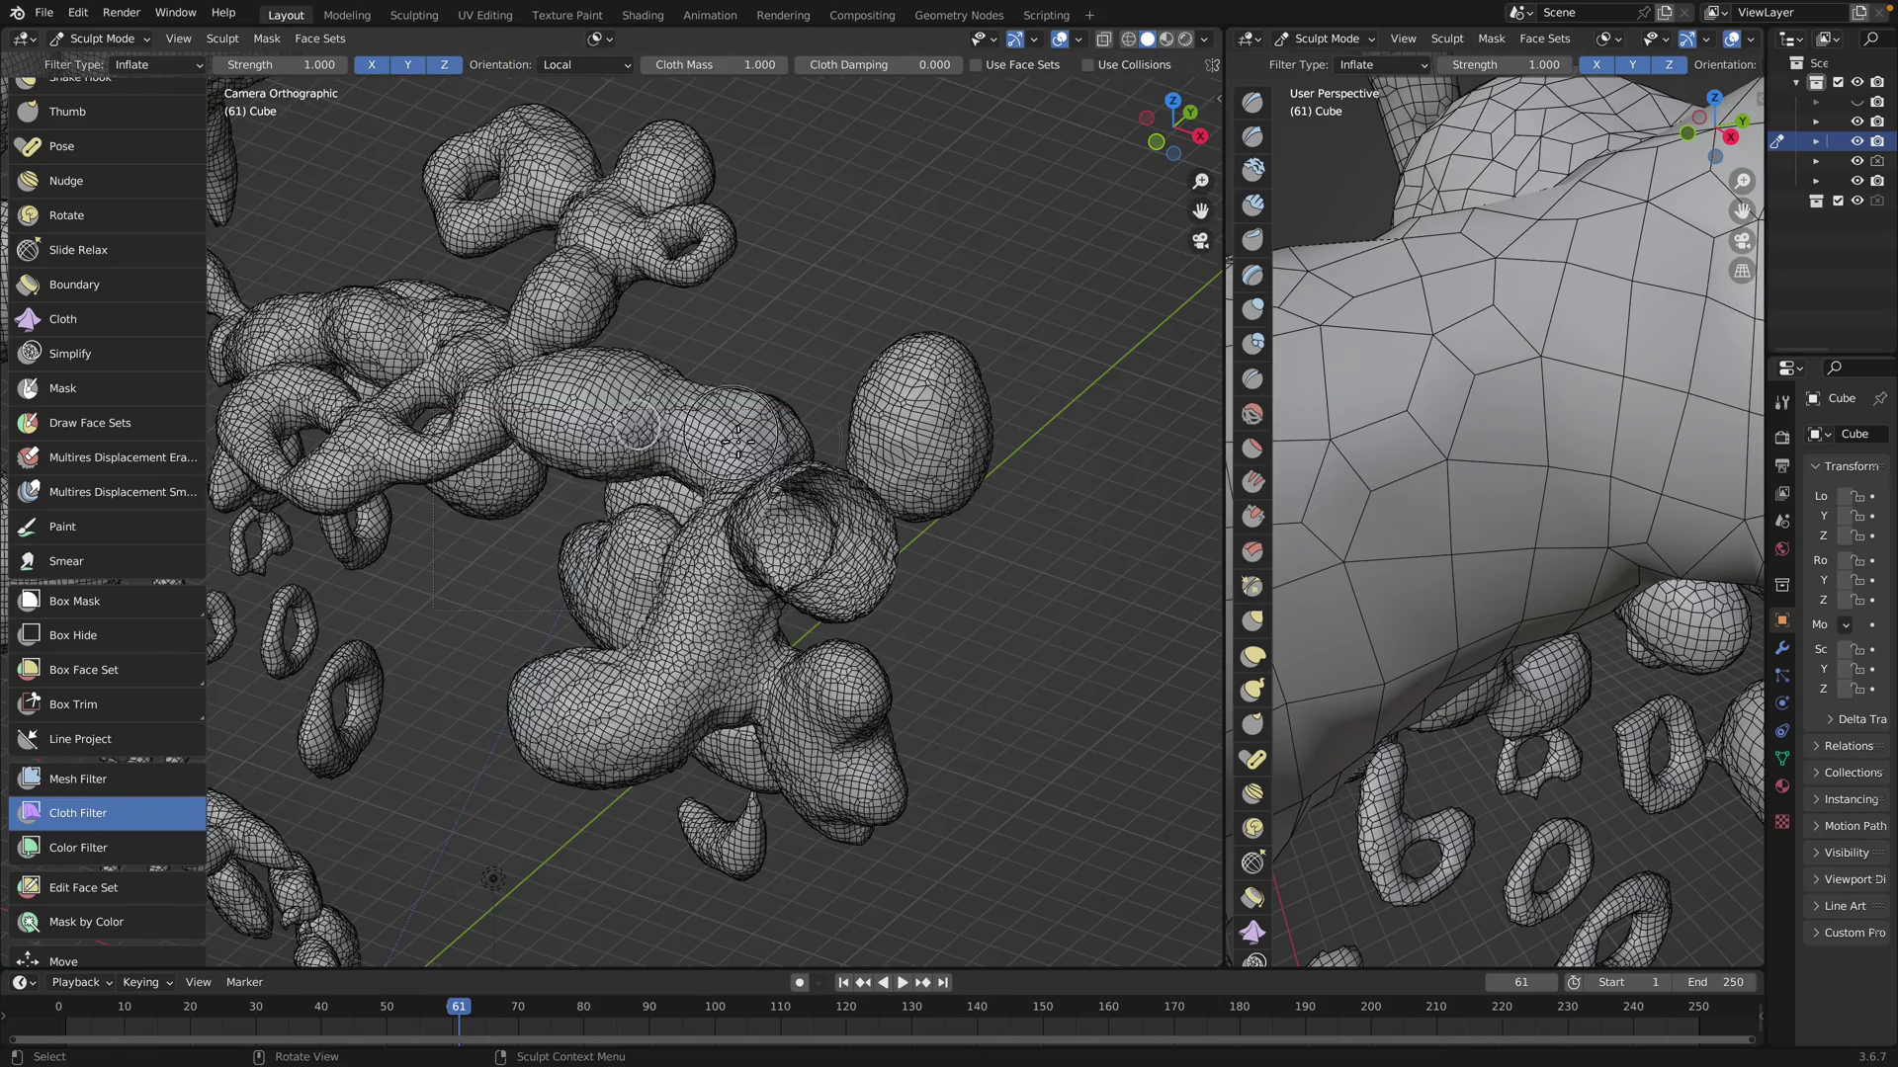
{"action": "left_click_drag", "start_coordinate": [692, 437], "coordinate": [854, 430]}
{"action": "left_click_drag", "start_coordinate": [649, 404], "coordinate": [840, 413]}
Swell the mesh further with two more Inflate passes and inspect the fused chain up close
{"action": "scroll", "coordinate": [773, 516], "scroll_direction": "down", "scroll_amount": 2}
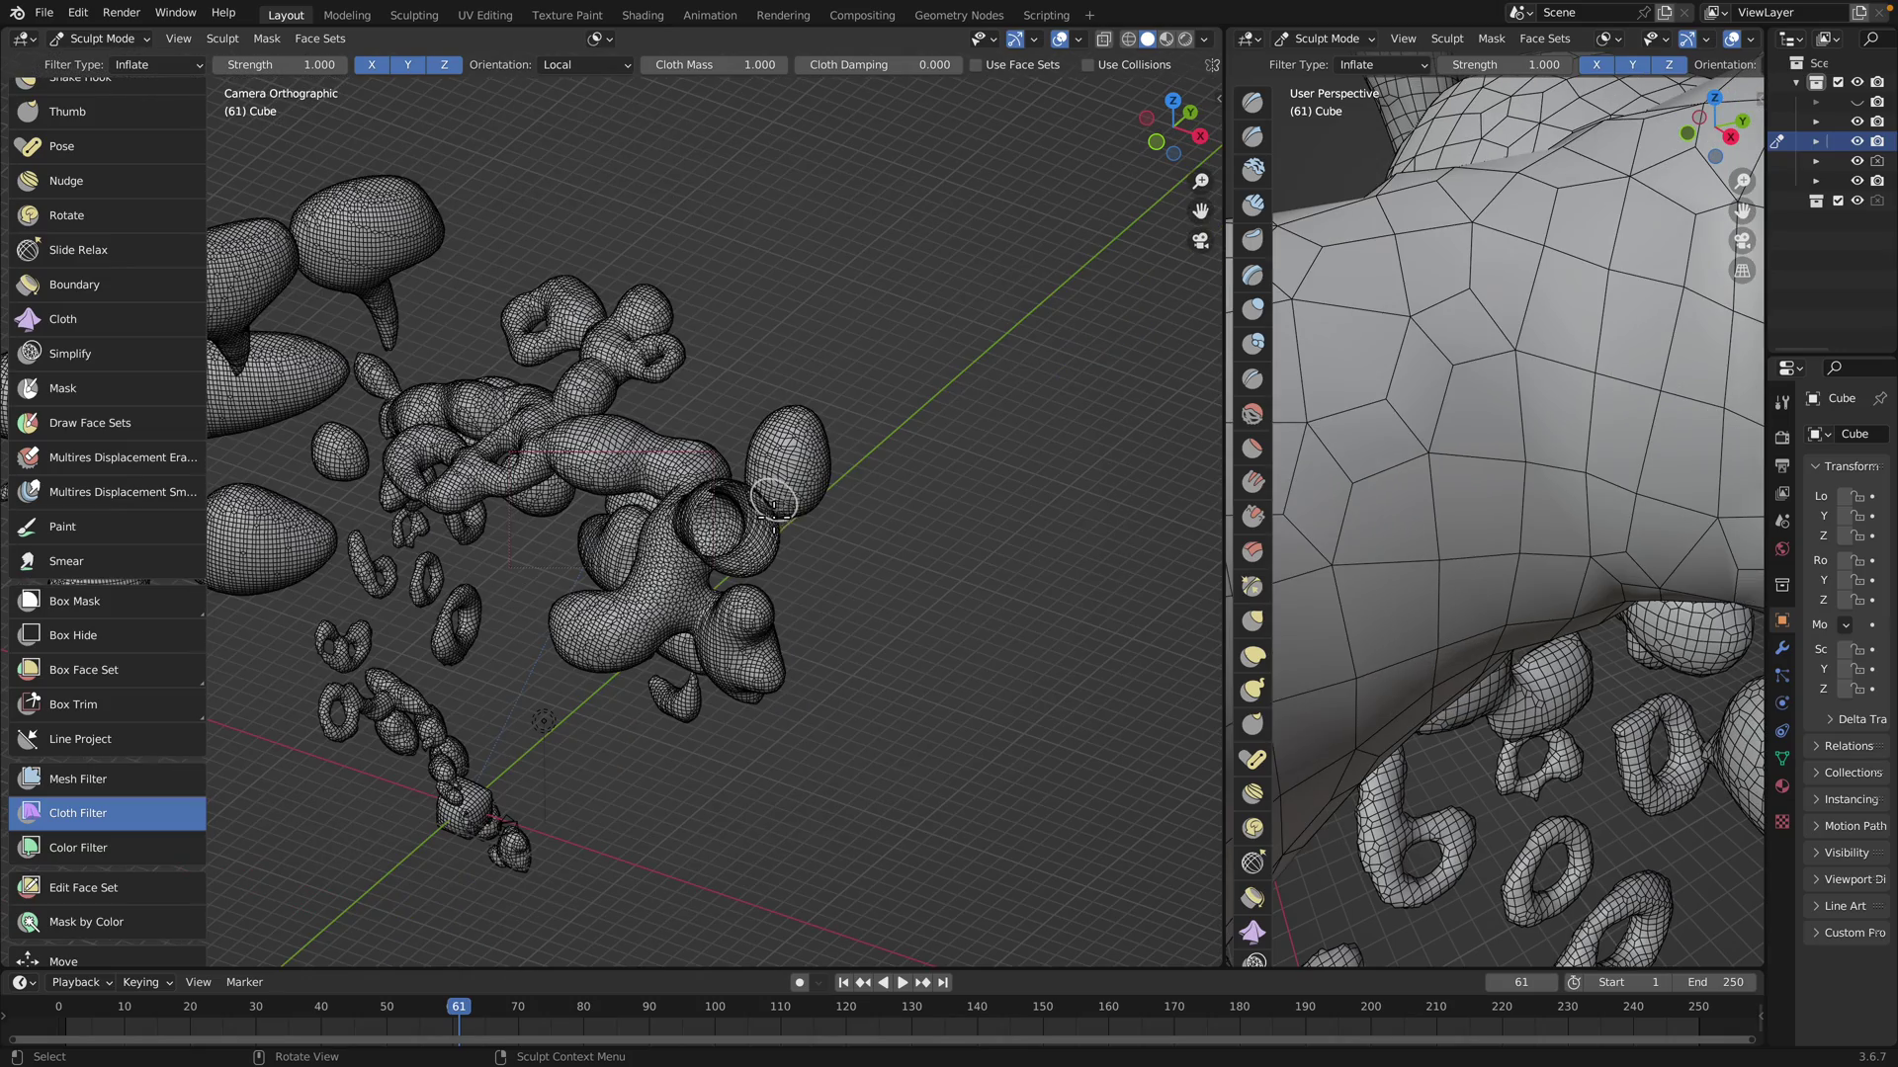
{"action": "middle_click_drag", "start_coordinate": [641, 479], "coordinate": [567, 210]}
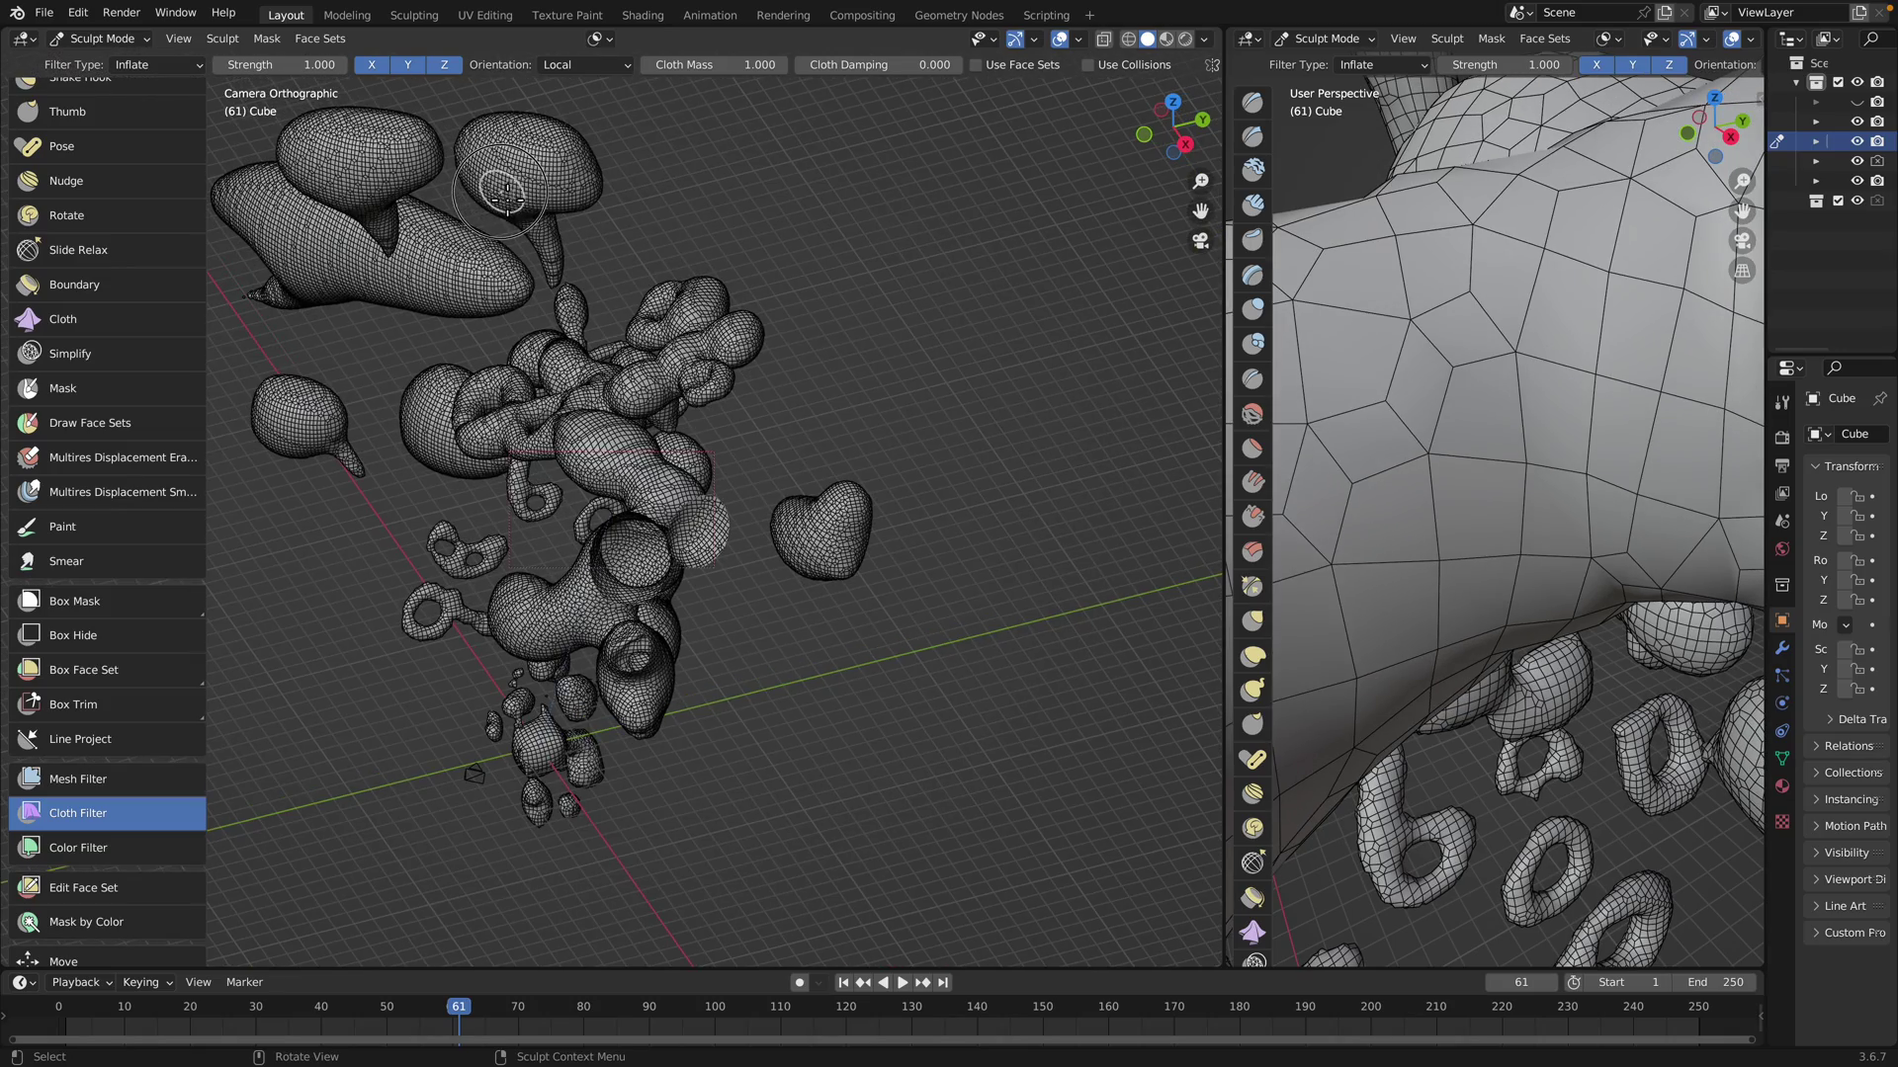
{"action": "left_click_drag", "start_coordinate": [508, 200], "coordinate": [682, 228]}
{"action": "middle_click_drag", "start_coordinate": [559, 400], "coordinate": [624, 410]}
{"action": "left_click_drag", "start_coordinate": [629, 447], "coordinate": [848, 474]}
{"action": "middle_click_drag", "start_coordinate": [692, 495], "coordinate": [884, 561]}
{"action": "scroll", "coordinate": [841, 573], "scroll_direction": "up", "scroll_amount": 4}
Return to Object Mode, select all objects and delete them to empty the scene
{"action": "left_click", "coordinate": [102, 38]}
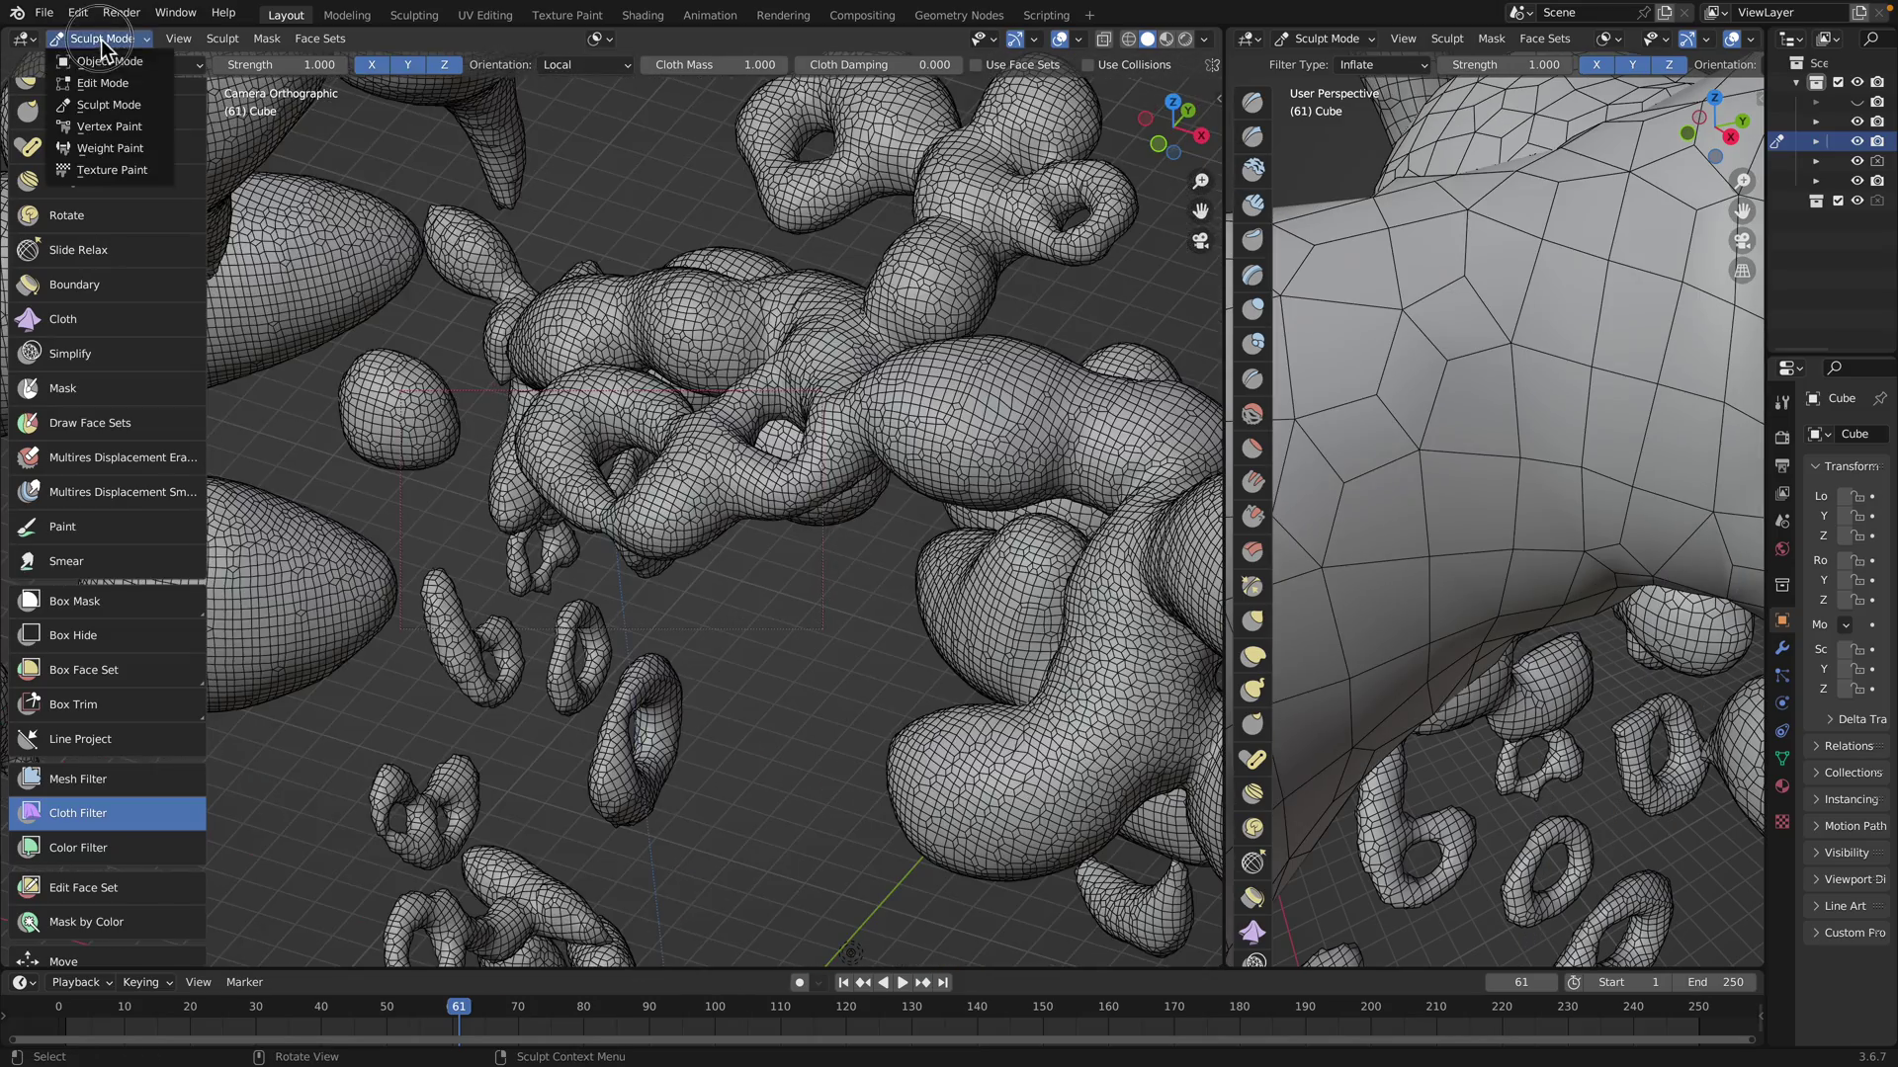
{"action": "left_click", "coordinate": [109, 61]}
{"action": "key", "text": "a"}
{"action": "scroll", "coordinate": [832, 478], "scroll_direction": "down", "scroll_amount": 4}
{"action": "key", "text": "x"}
{"action": "left_click", "coordinate": [835, 476]}
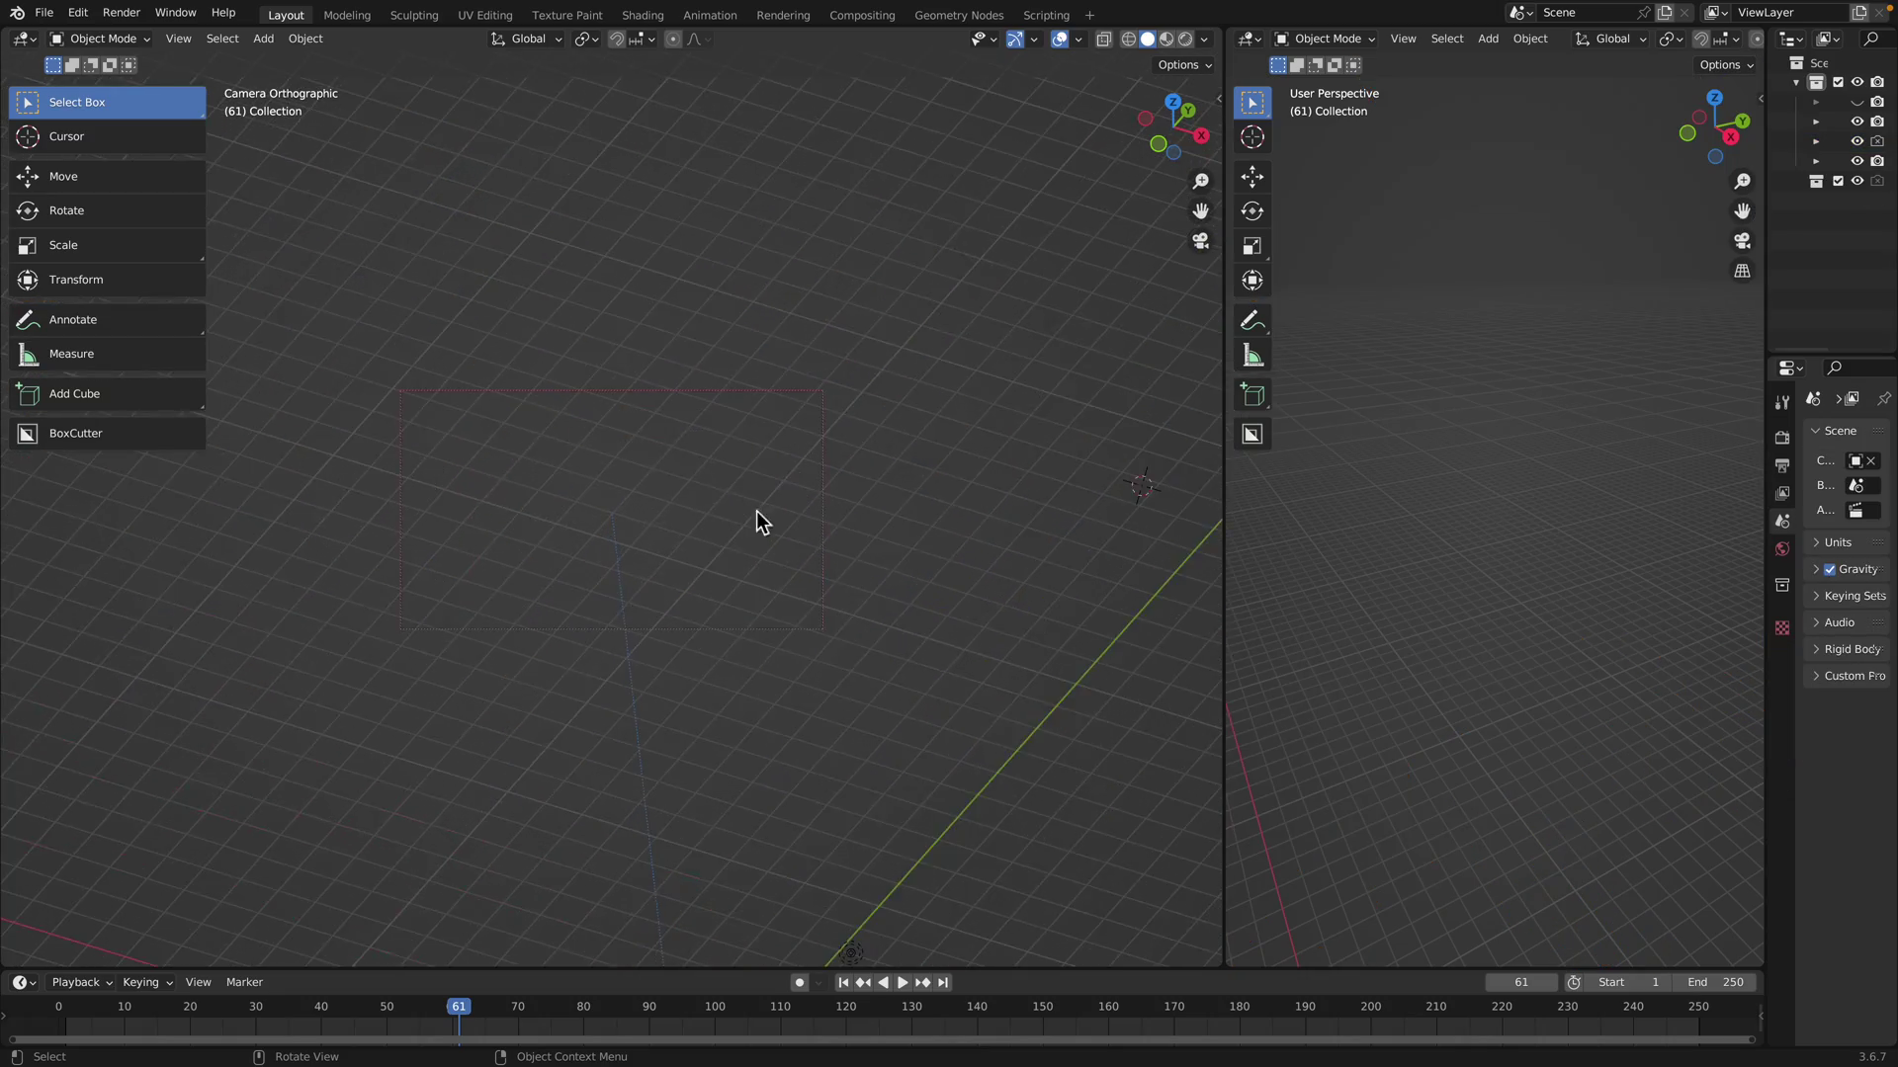
Start Sketch N Carve in the empty scene and add a blank object named XYZobj
{"action": "mouse_move", "coordinate": [655, 545]}
{"action": "middle_mouse_down"}
{"action": "mouse_move", "coordinate": [686, 534]}
{"action": "mouse_move", "coordinate": [564, 513]}
{"action": "mouse_move", "coordinate": [752, 629]}
{"action": "mouse_move", "coordinate": [630, 551]}
{"action": "mouse_move", "coordinate": [495, 534]}
{"action": "mouse_move", "coordinate": [564, 510]}
{"action": "mouse_move", "coordinate": [472, 510]}
{"action": "mouse_move", "coordinate": [599, 518]}
{"action": "middle_mouse_up"}
{"action": "key", "text": "shift+x"}
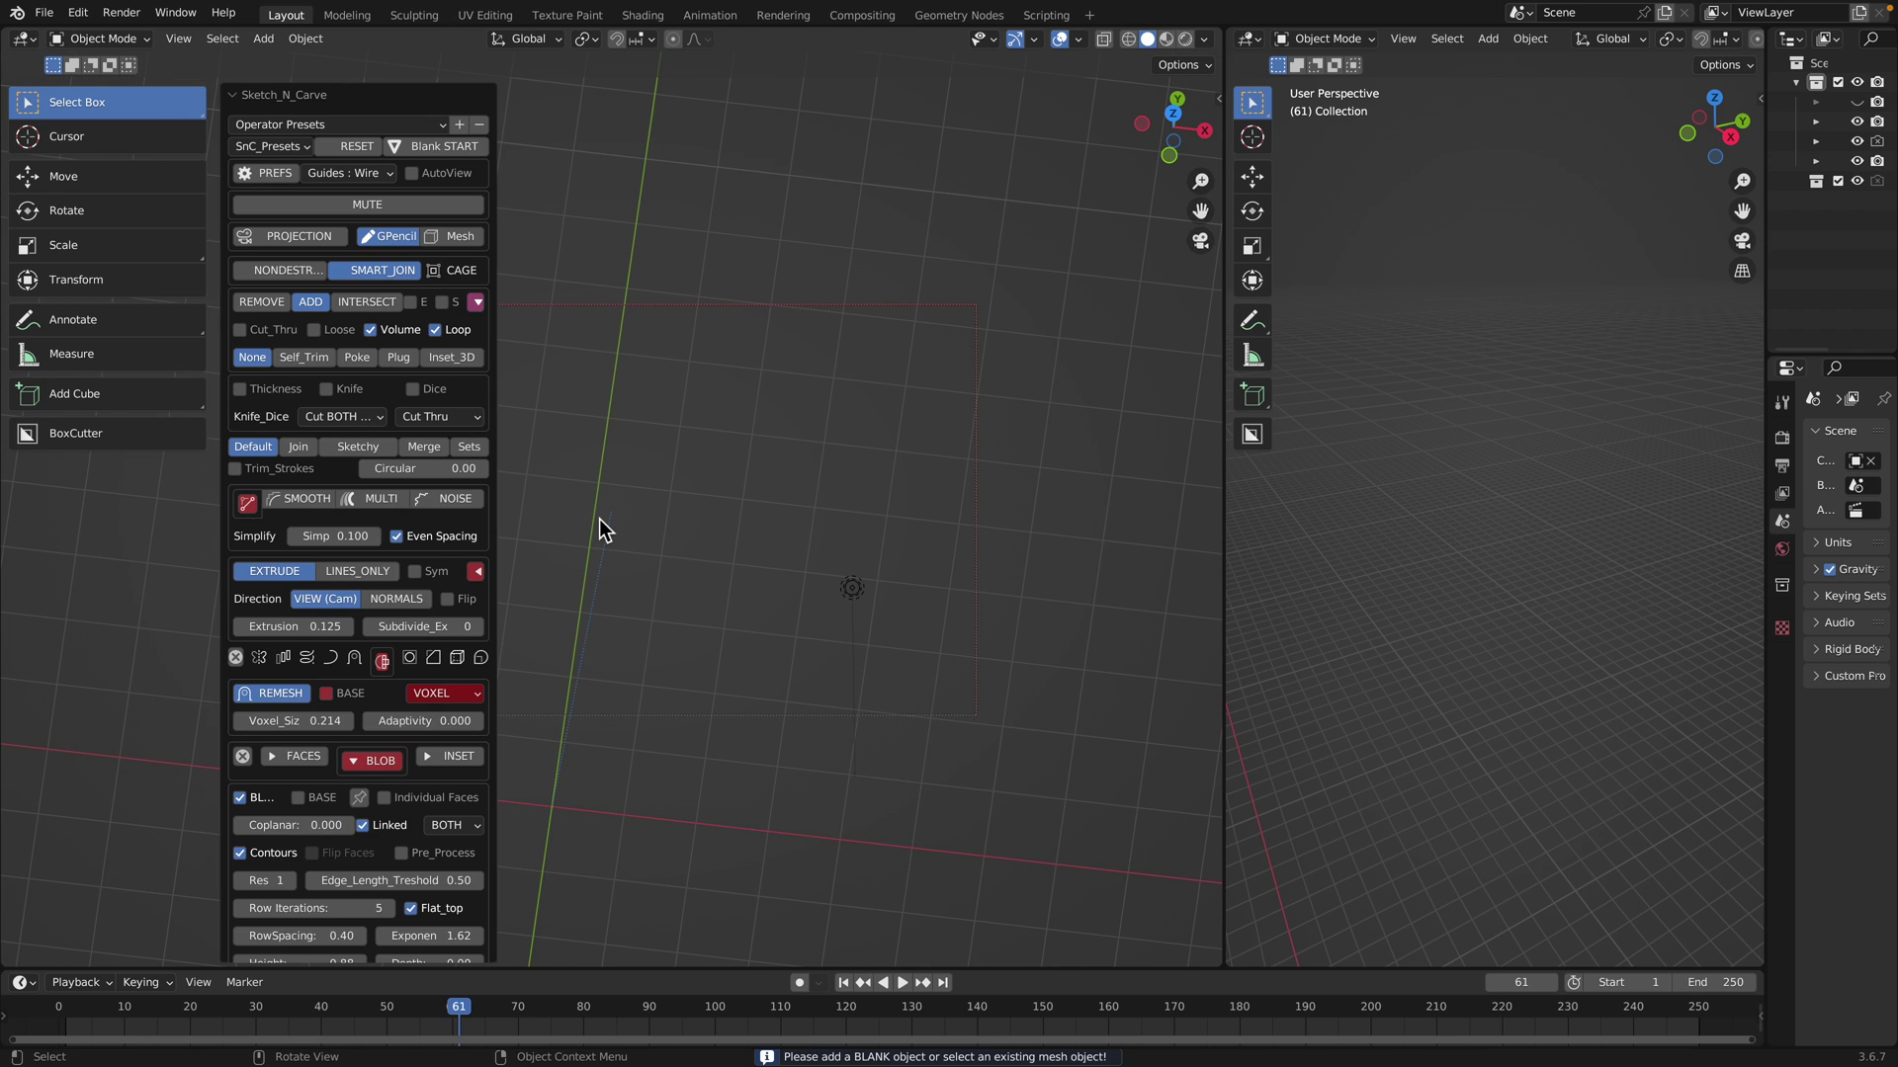
{"action": "left_click", "coordinate": [445, 151]}
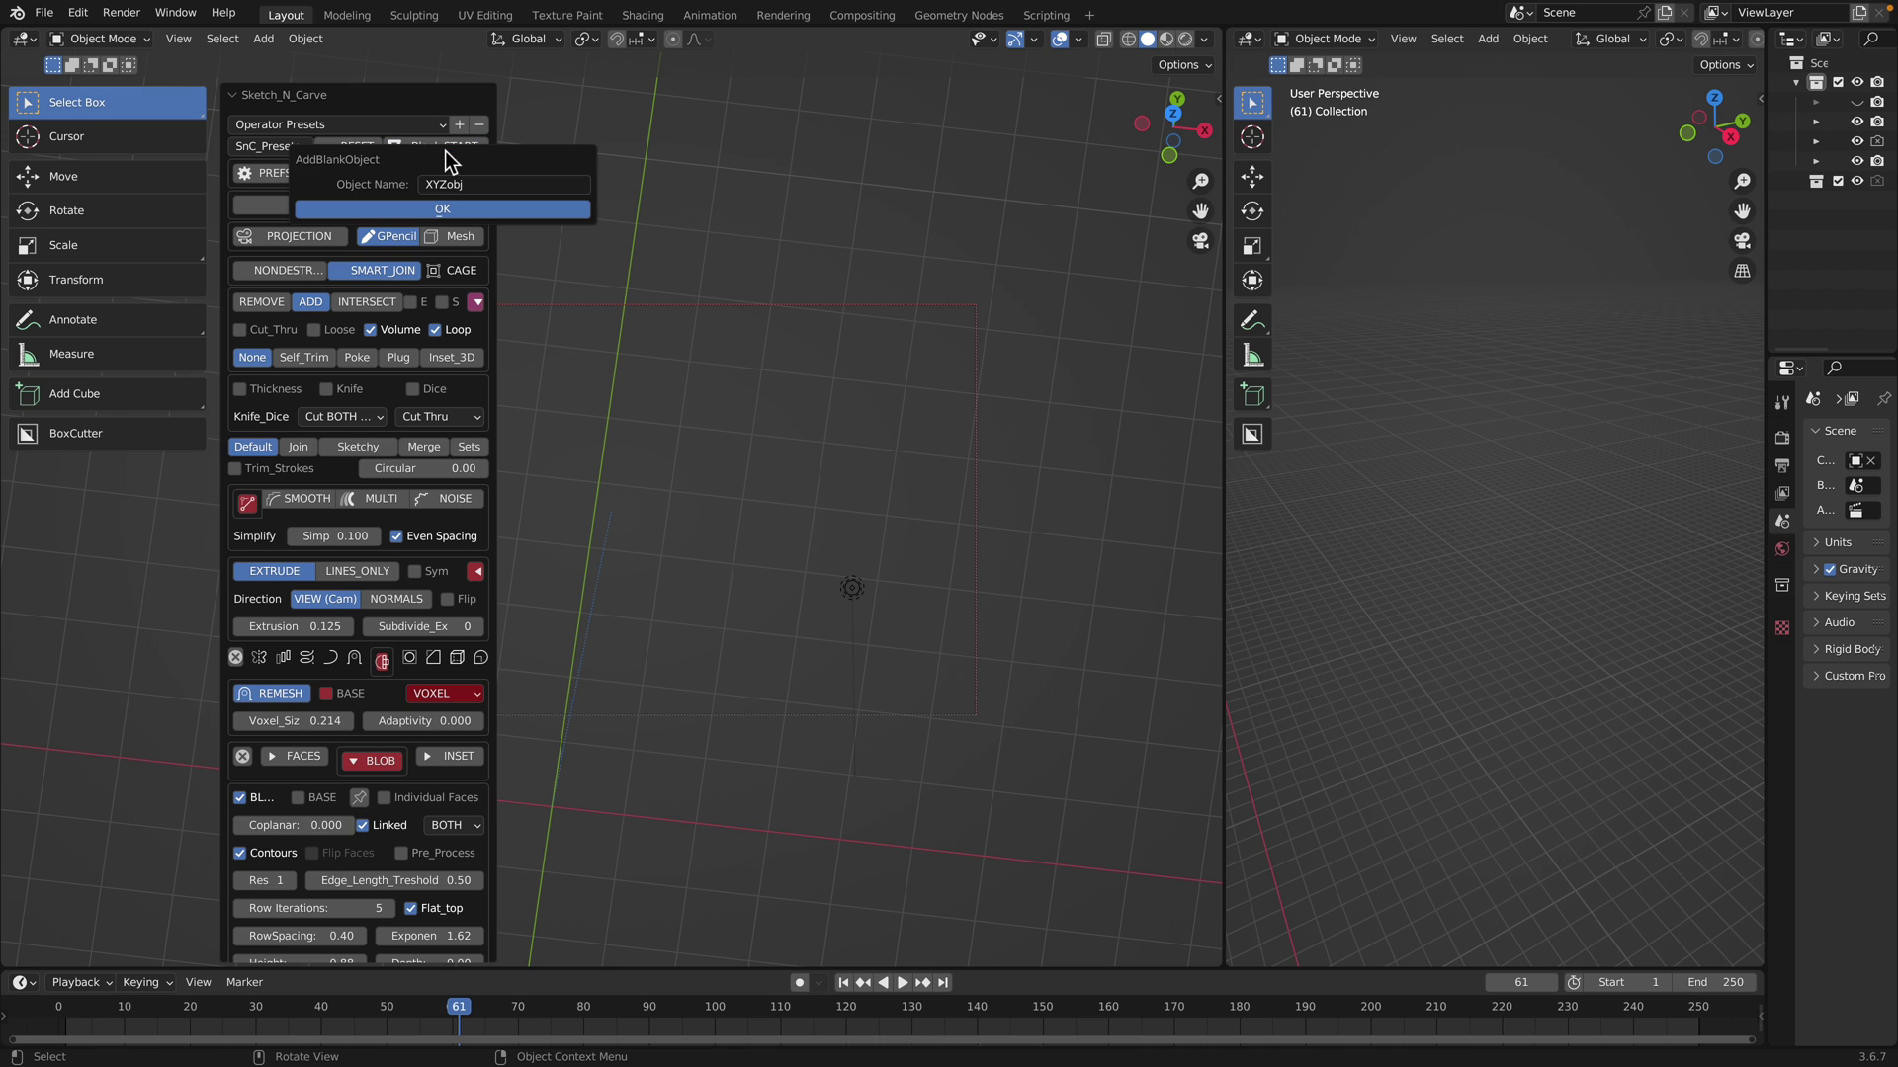
{"action": "left_click", "coordinate": [449, 200]}
Sketch a small closed outline at the origin and turn it into the first voxel-remeshed blob
{"action": "middle_click_drag", "start_coordinate": [652, 603], "coordinate": [641, 672]}
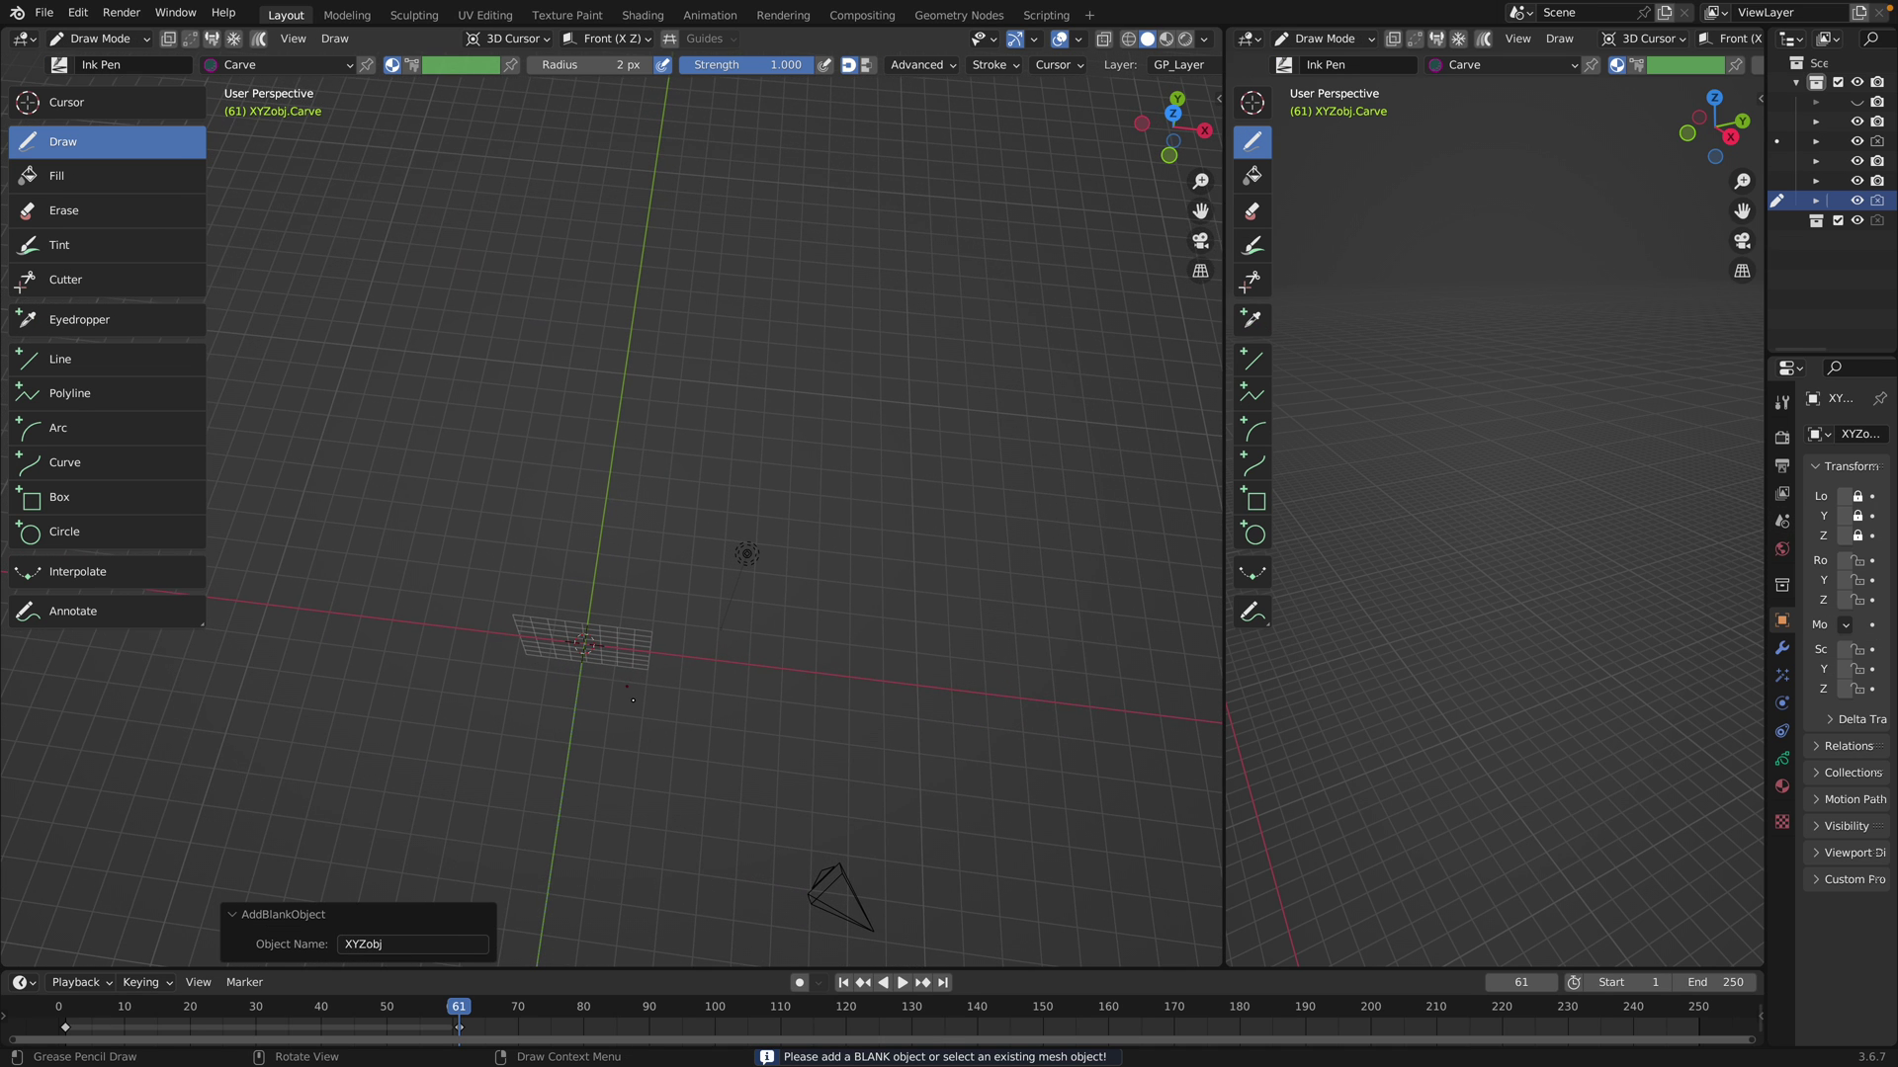
{"action": "middle_click_drag", "start_coordinate": [632, 714], "coordinate": [646, 641], "text": "shift"}
{"action": "scroll", "coordinate": [647, 640], "scroll_direction": "down", "scroll_amount": 2}
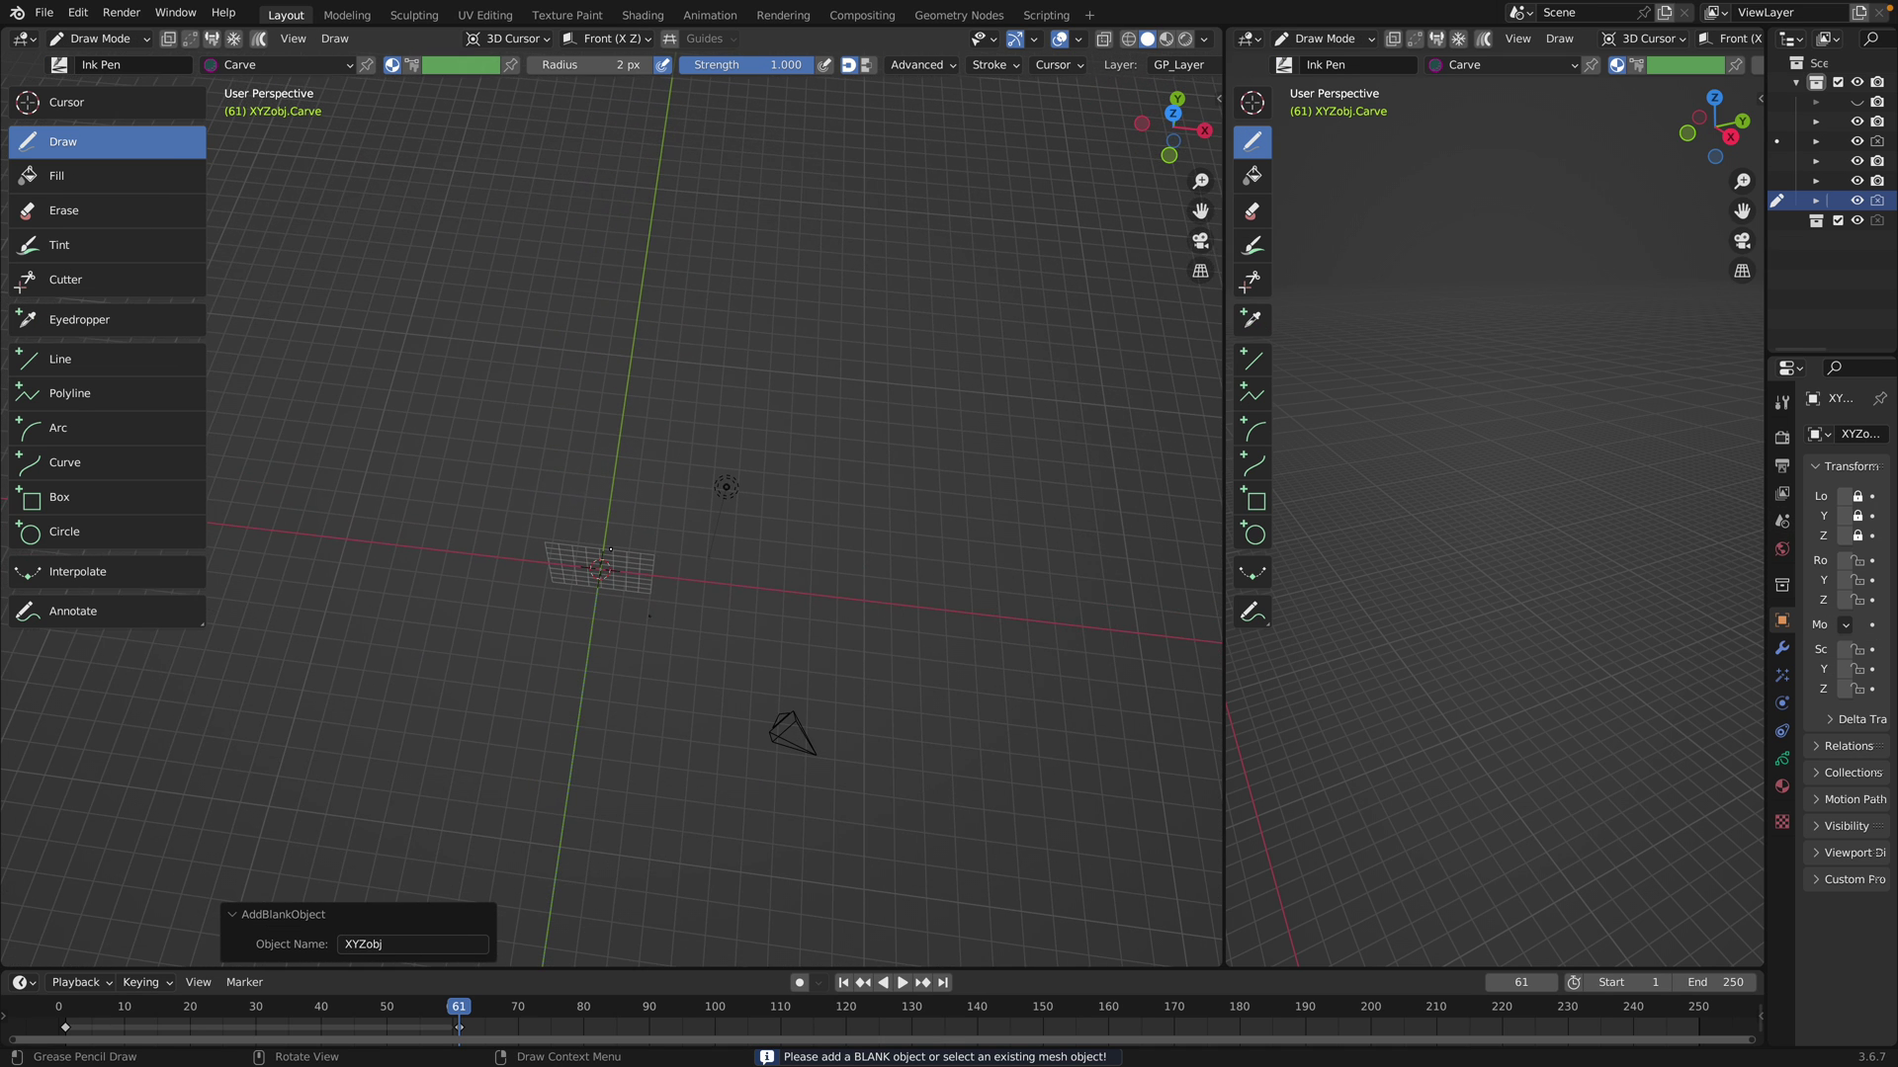
{"action": "mouse_move", "coordinate": [600, 565]}
{"action": "left_mouse_down"}
{"action": "mouse_move", "coordinate": [649, 563]}
{"action": "mouse_move", "coordinate": [613, 599]}
{"action": "left_mouse_up"}
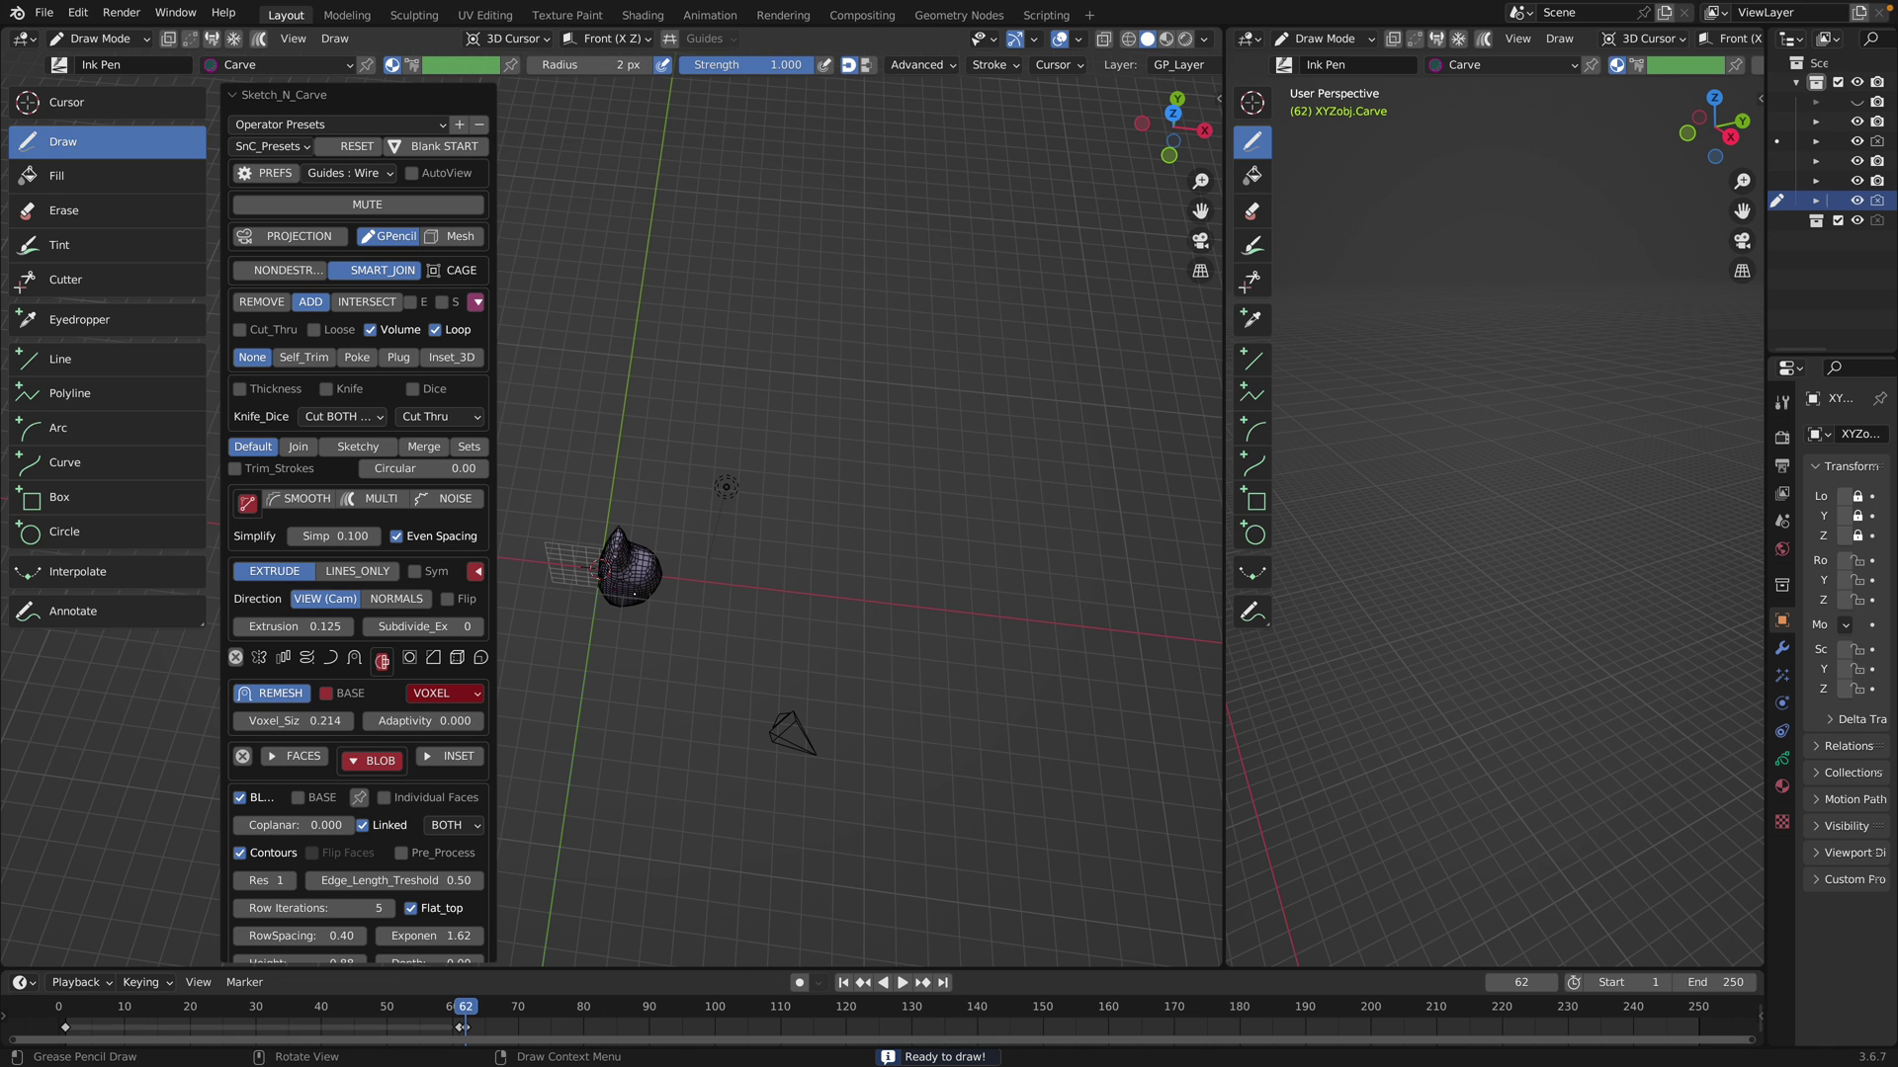
{"action": "middle_click_drag", "start_coordinate": [634, 594], "coordinate": [659, 574]}
Switch to Object Mode, frame the first blob up close and return to Sketch N Carve drawing
{"action": "left_click", "coordinate": [294, 38]}
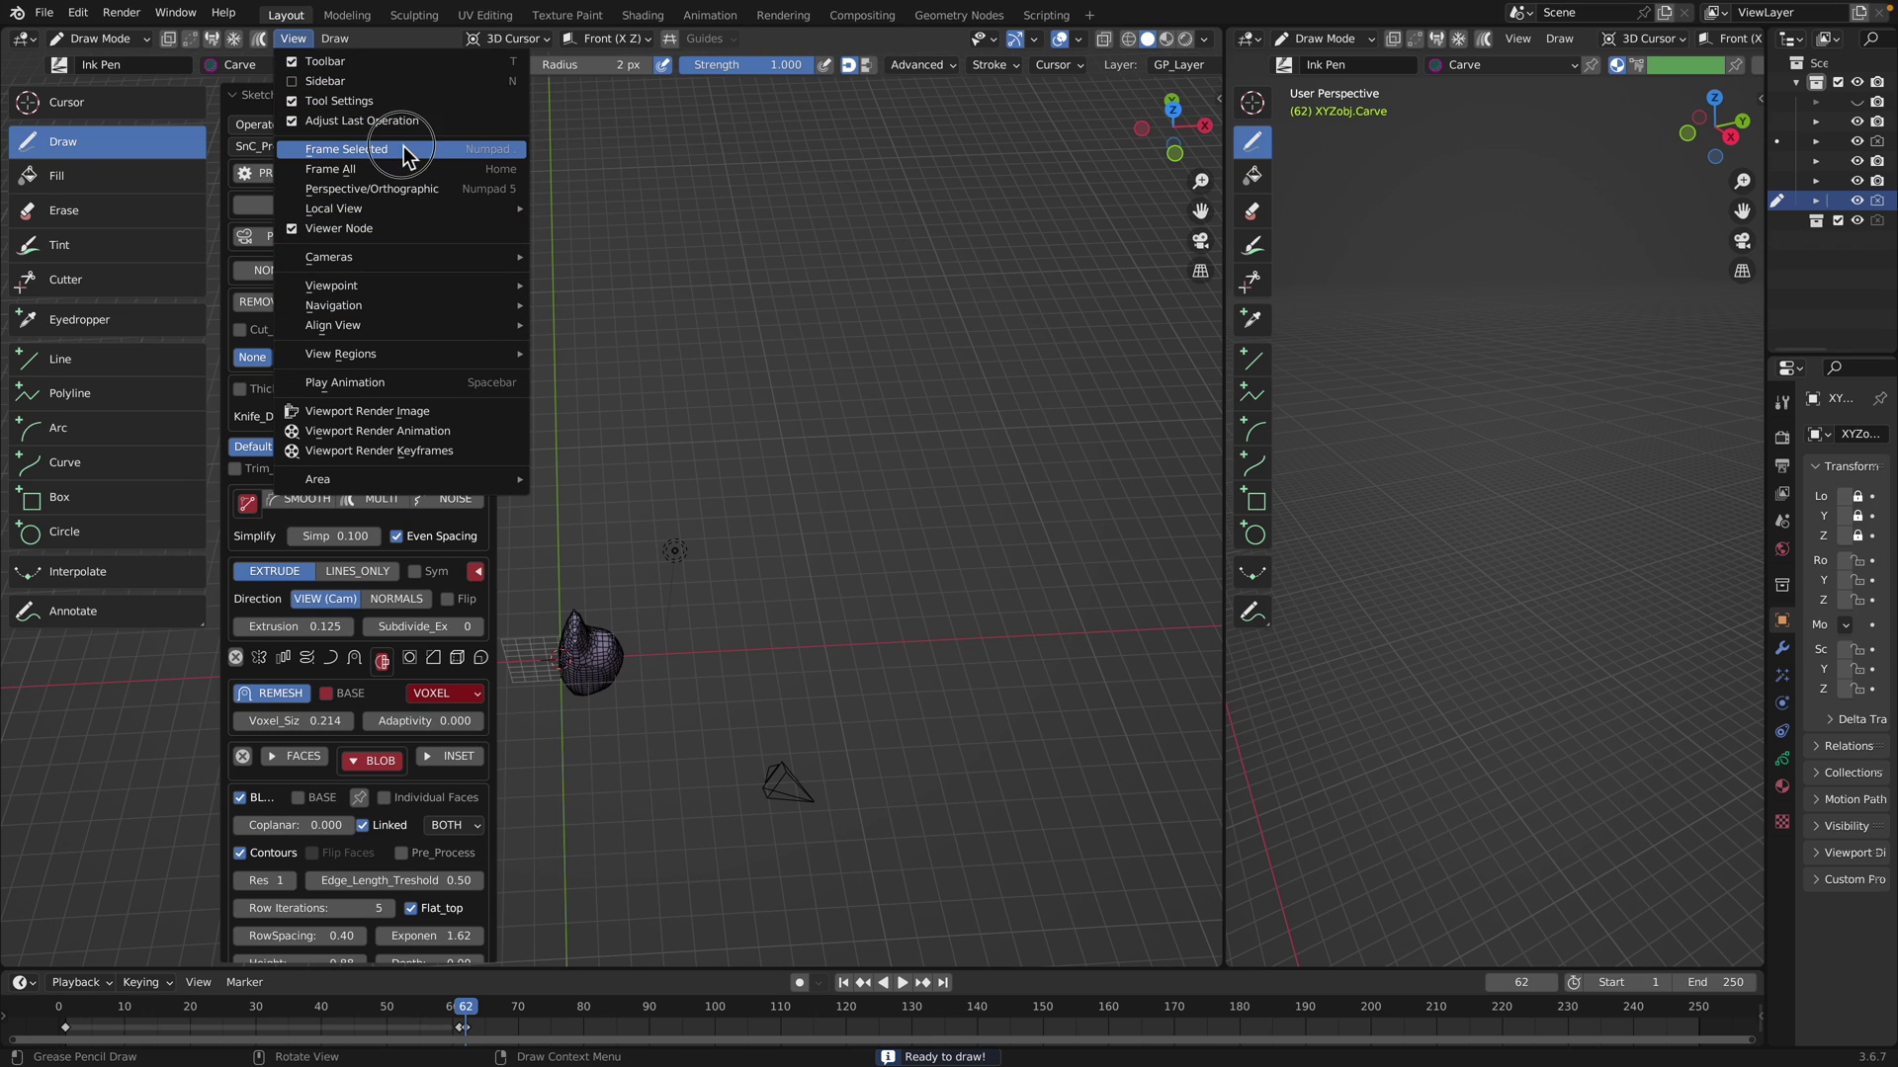
{"action": "left_click", "coordinate": [99, 39]}
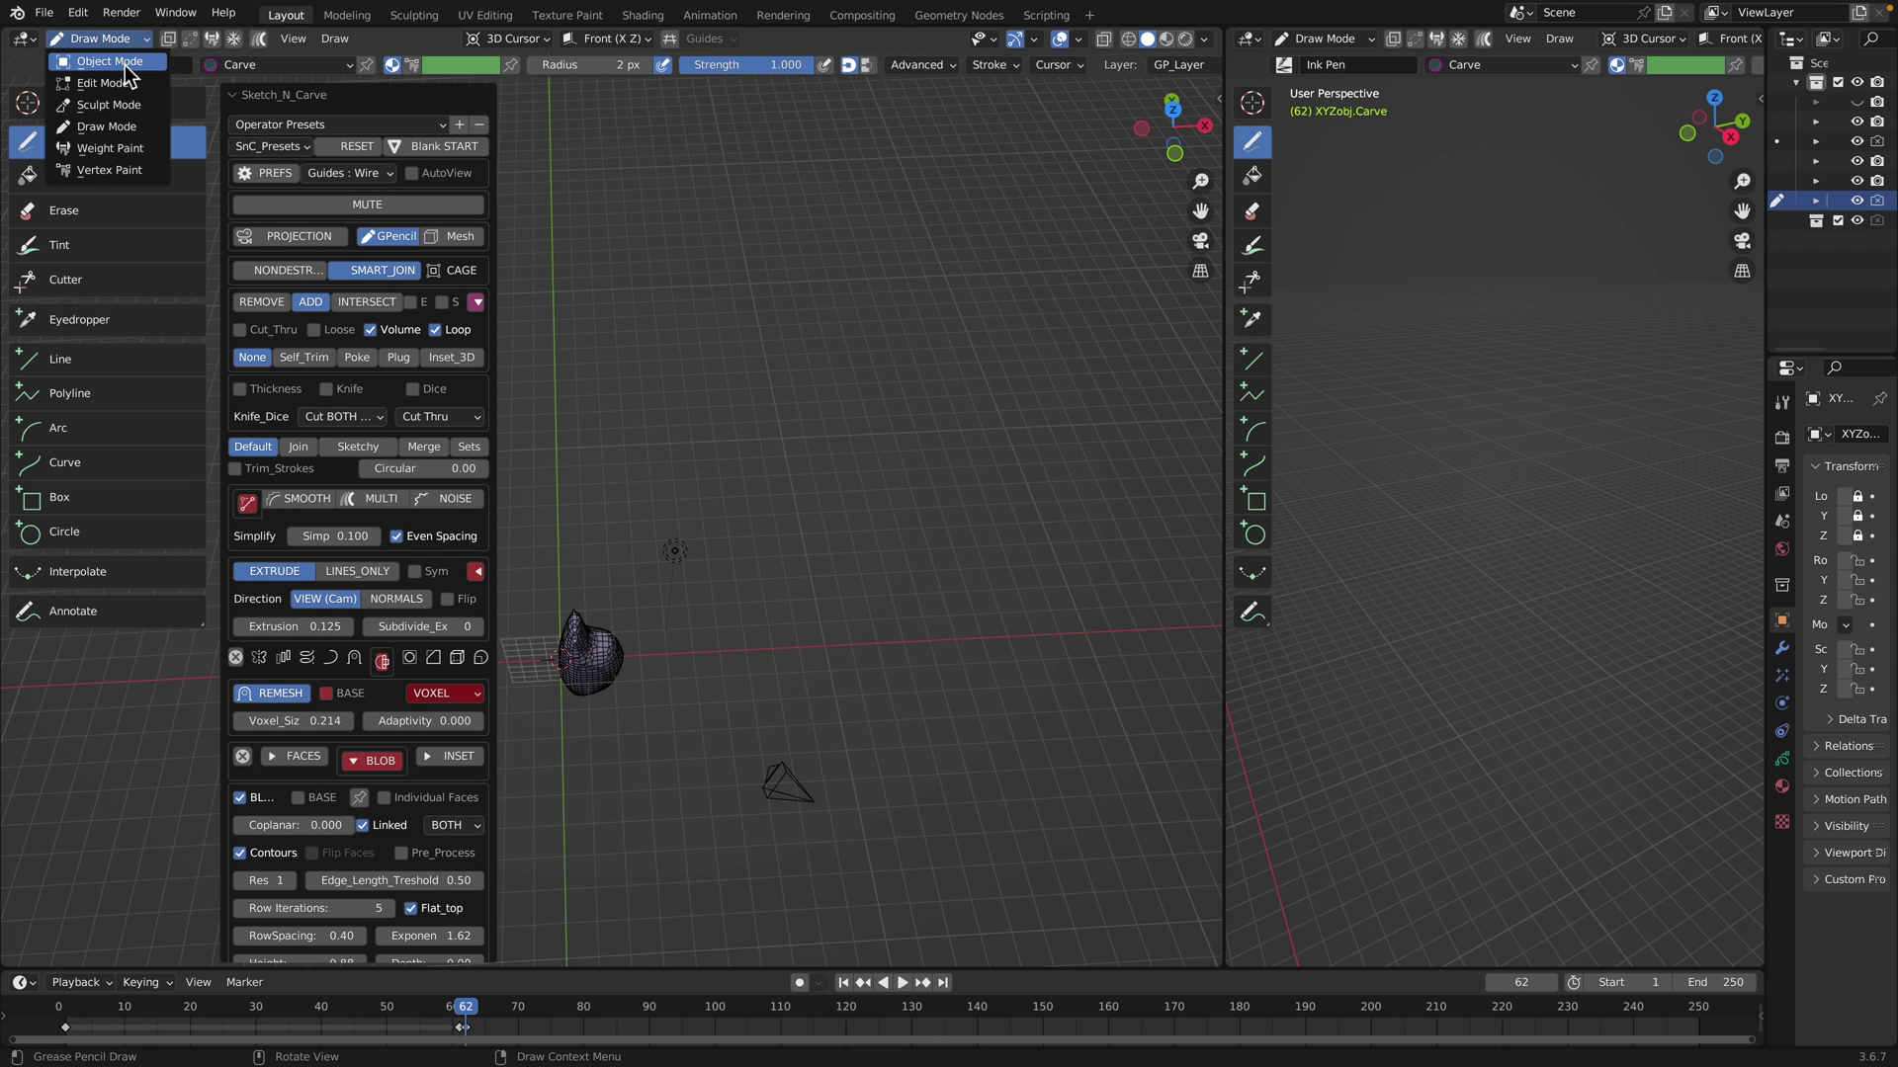
{"action": "left_click", "coordinate": [125, 65]}
{"action": "left_click", "coordinate": [588, 650]}
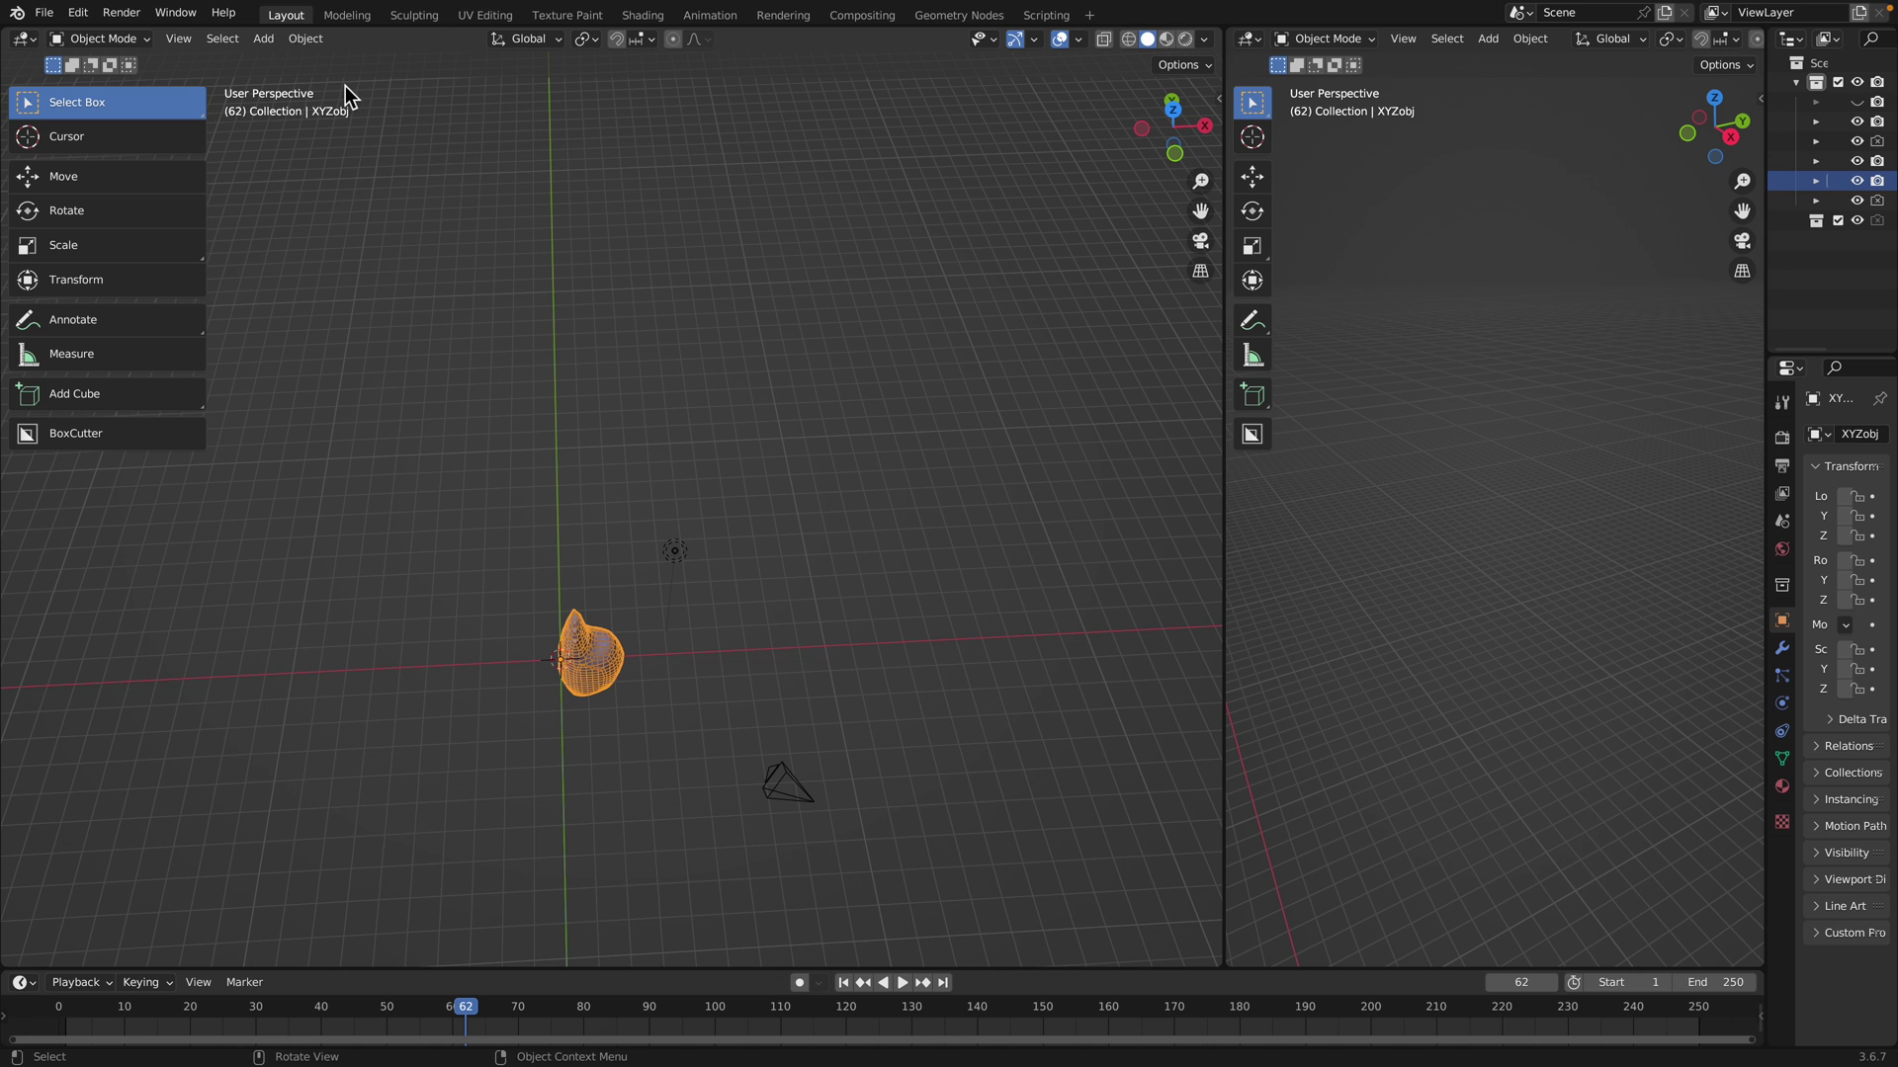
{"action": "left_click", "coordinate": [184, 41]}
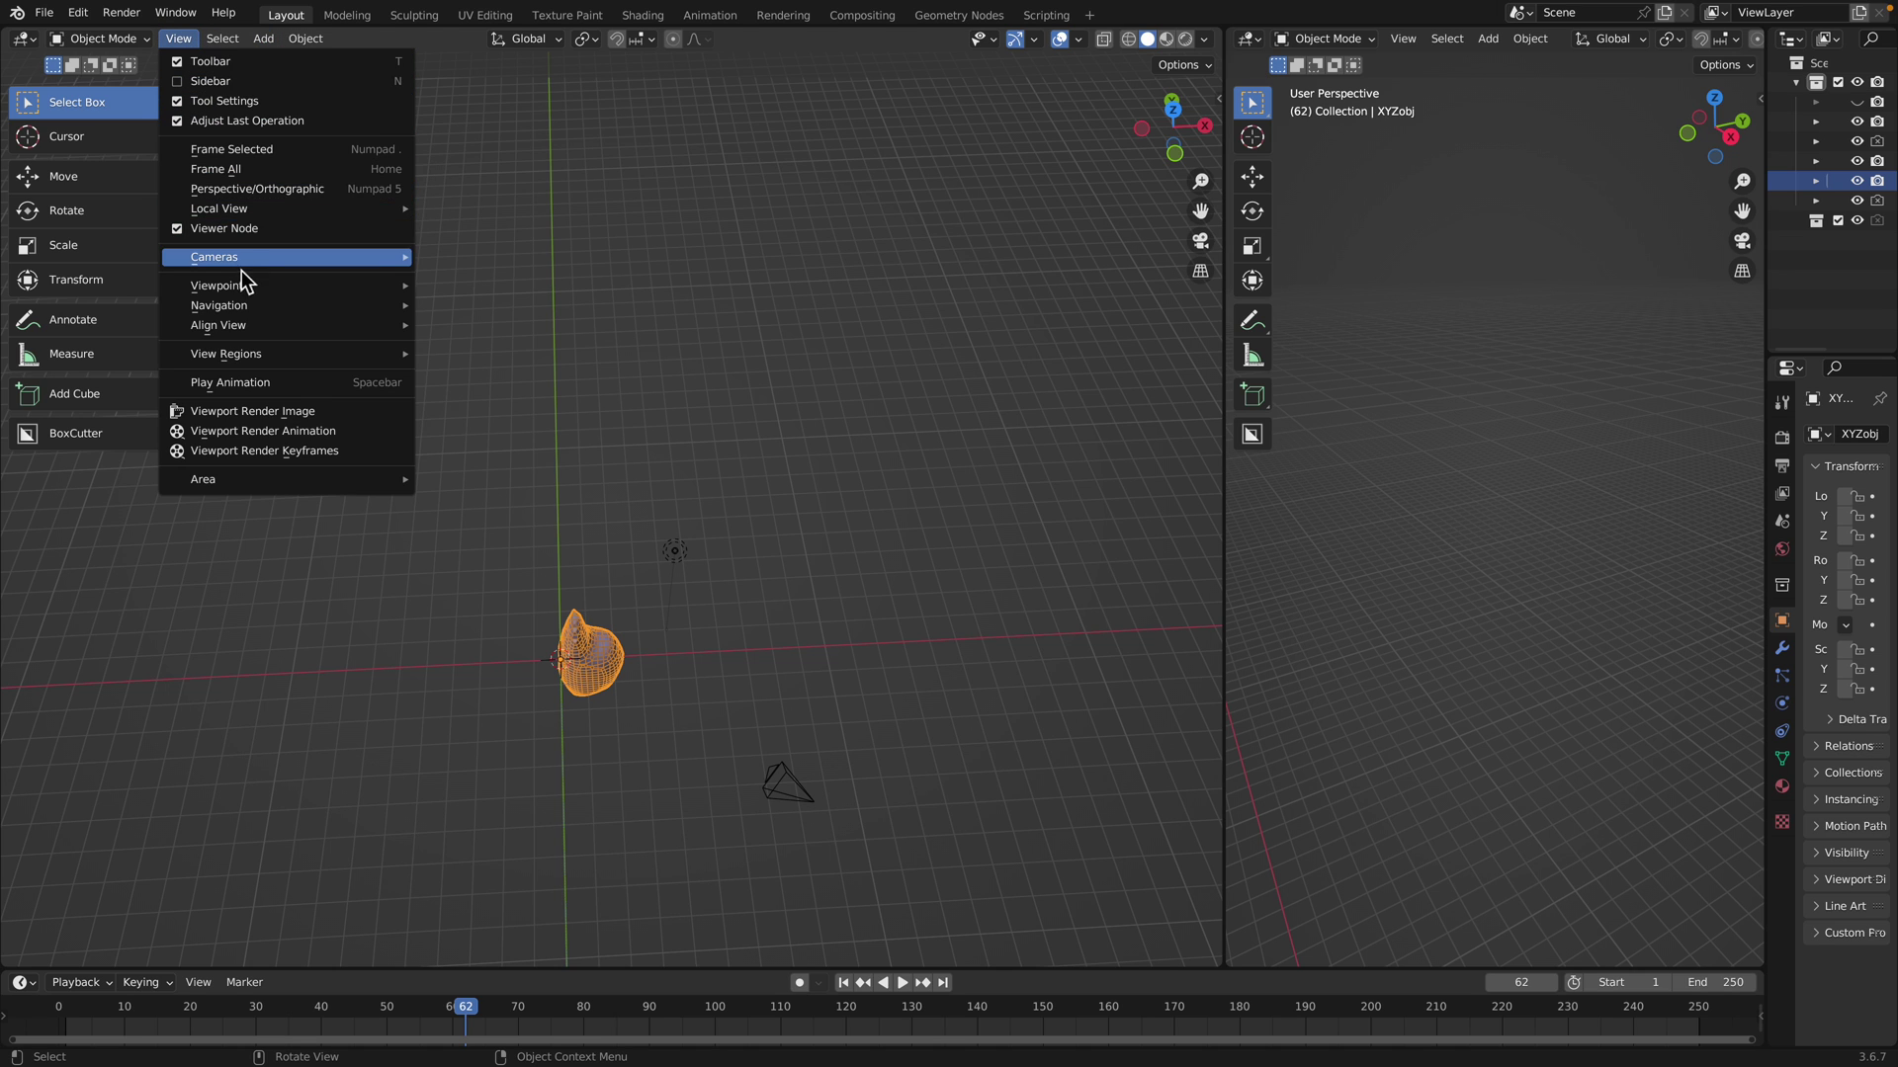
{"action": "left_click", "coordinate": [271, 151]}
{"action": "mouse_move", "coordinate": [703, 555]}
{"action": "middle_mouse_down"}
{"action": "mouse_move", "coordinate": [646, 501]}
{"action": "mouse_move", "coordinate": [593, 512]}
{"action": "mouse_move", "coordinate": [721, 517]}
{"action": "middle_mouse_up"}
{"action": "key", "text": "y"}
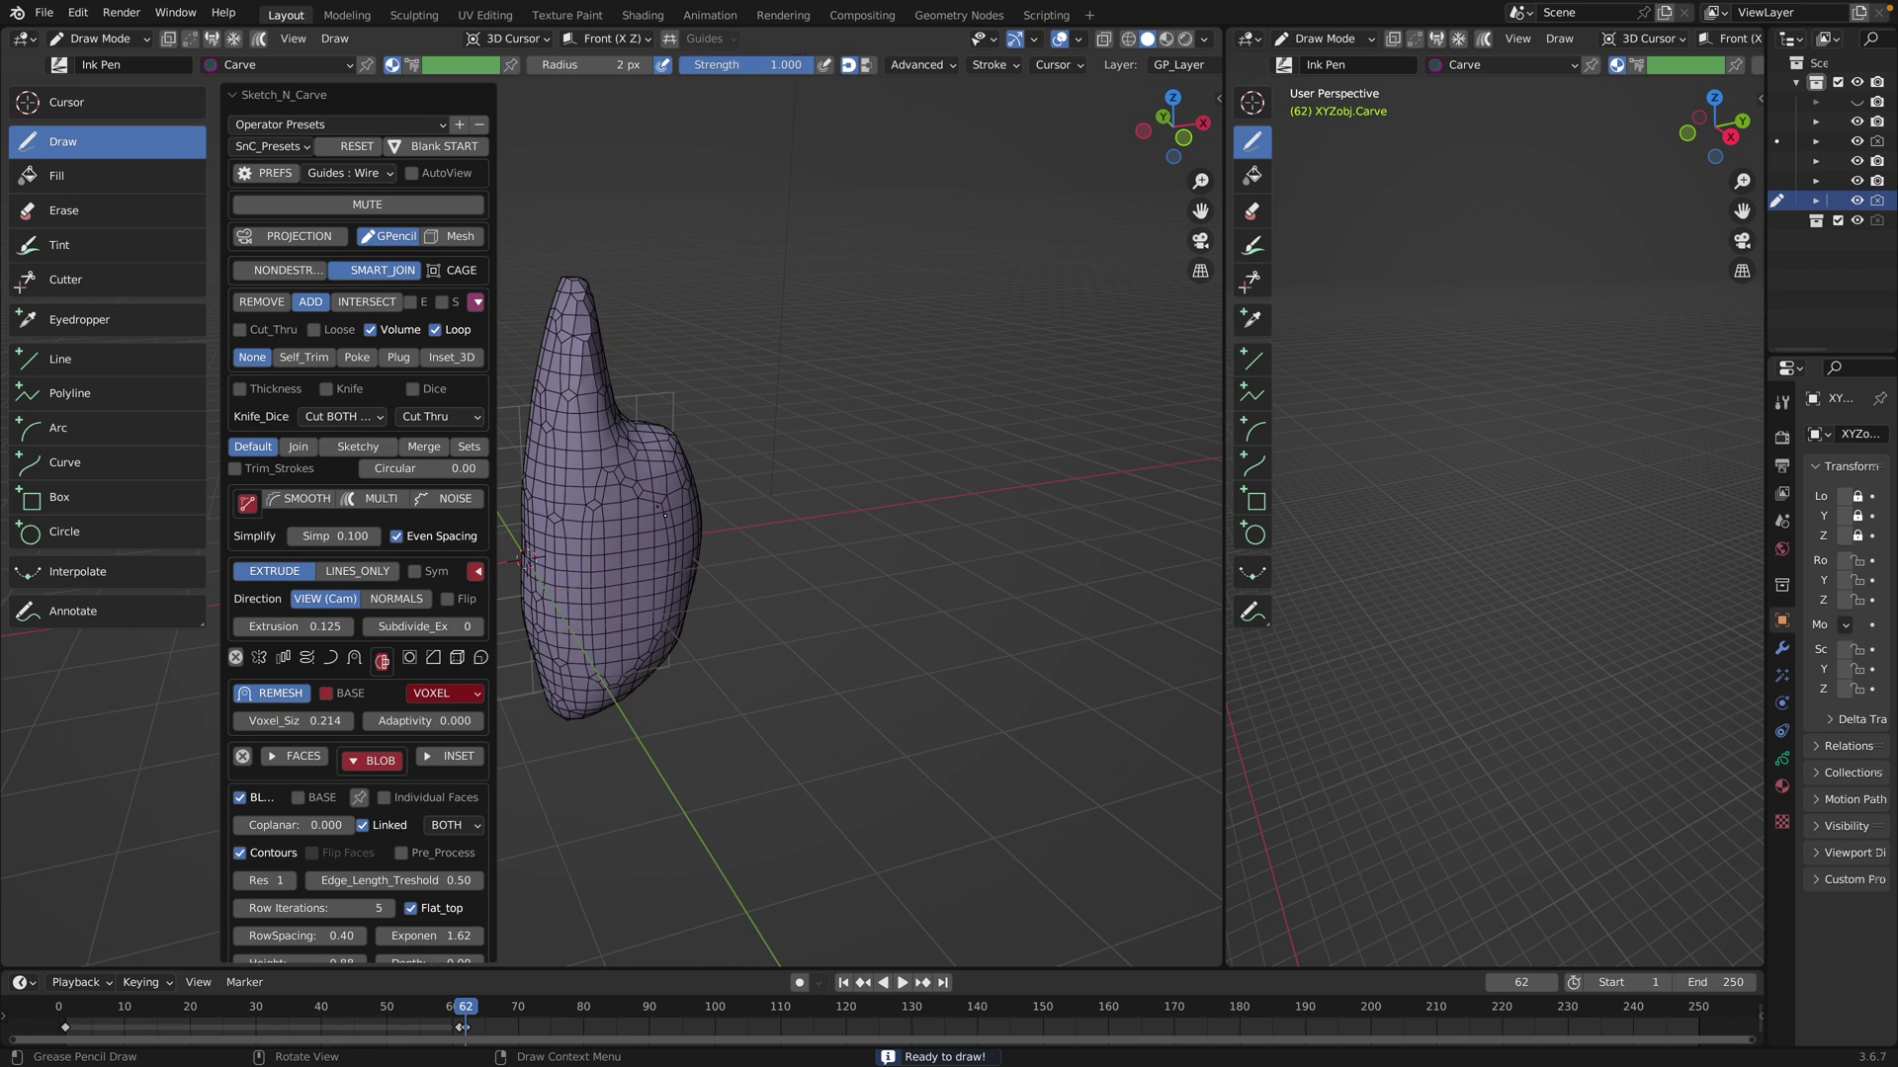
Extend the shape sideways from the first blob by sketching two overlapping blobs in a row
{"action": "mouse_move", "coordinate": [667, 501]}
{"action": "left_mouse_down"}
{"action": "mouse_move", "coordinate": [830, 484]}
{"action": "mouse_move", "coordinate": [797, 636]}
{"action": "mouse_move", "coordinate": [653, 556]}
{"action": "left_mouse_up"}
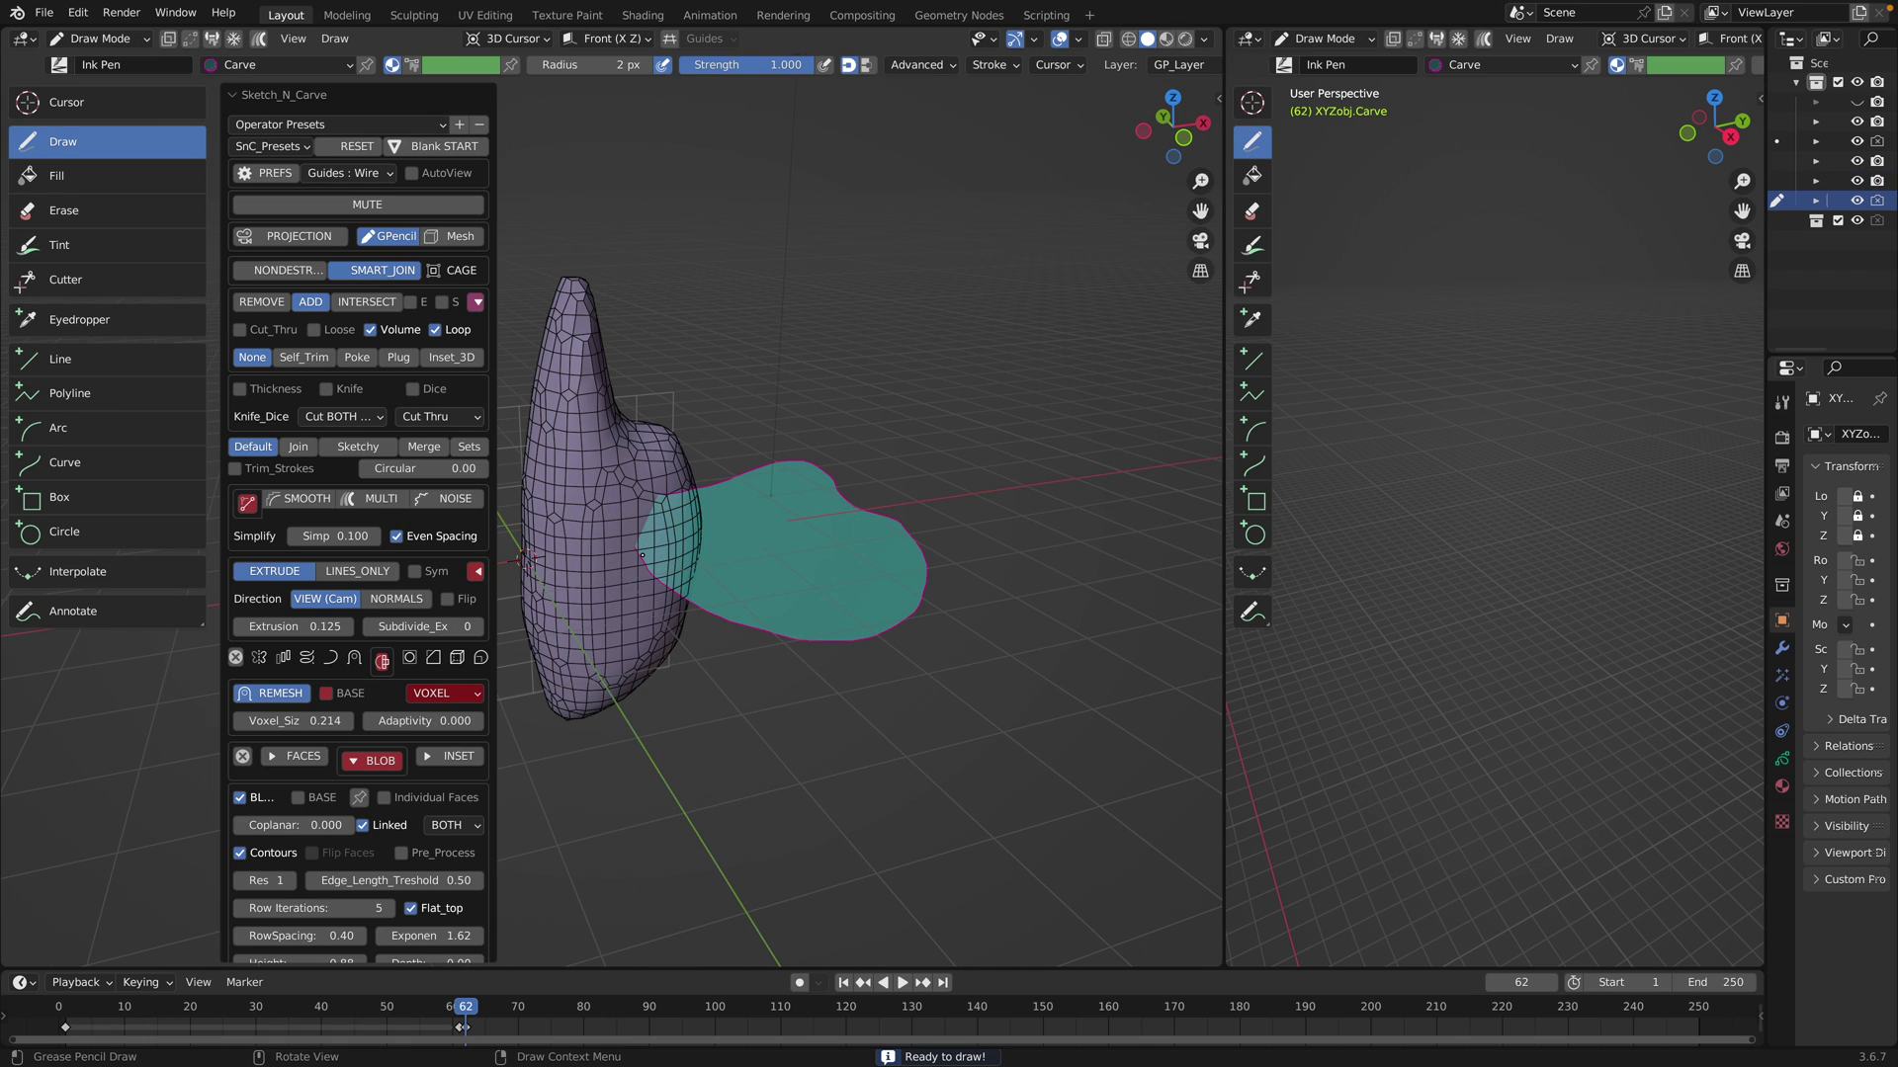
{"action": "mouse_move", "coordinate": [826, 630]}
{"action": "middle_mouse_down"}
{"action": "mouse_move", "coordinate": [894, 677]}
{"action": "mouse_move", "coordinate": [920, 662]}
{"action": "mouse_move", "coordinate": [820, 601]}
{"action": "middle_mouse_up"}
{"action": "mouse_move", "coordinate": [821, 605]}
{"action": "left_mouse_down"}
{"action": "mouse_move", "coordinate": [895, 457]}
{"action": "mouse_move", "coordinate": [1076, 593]}
{"action": "mouse_move", "coordinate": [870, 647]}
{"action": "mouse_move", "coordinate": [884, 656]}
{"action": "left_mouse_up"}
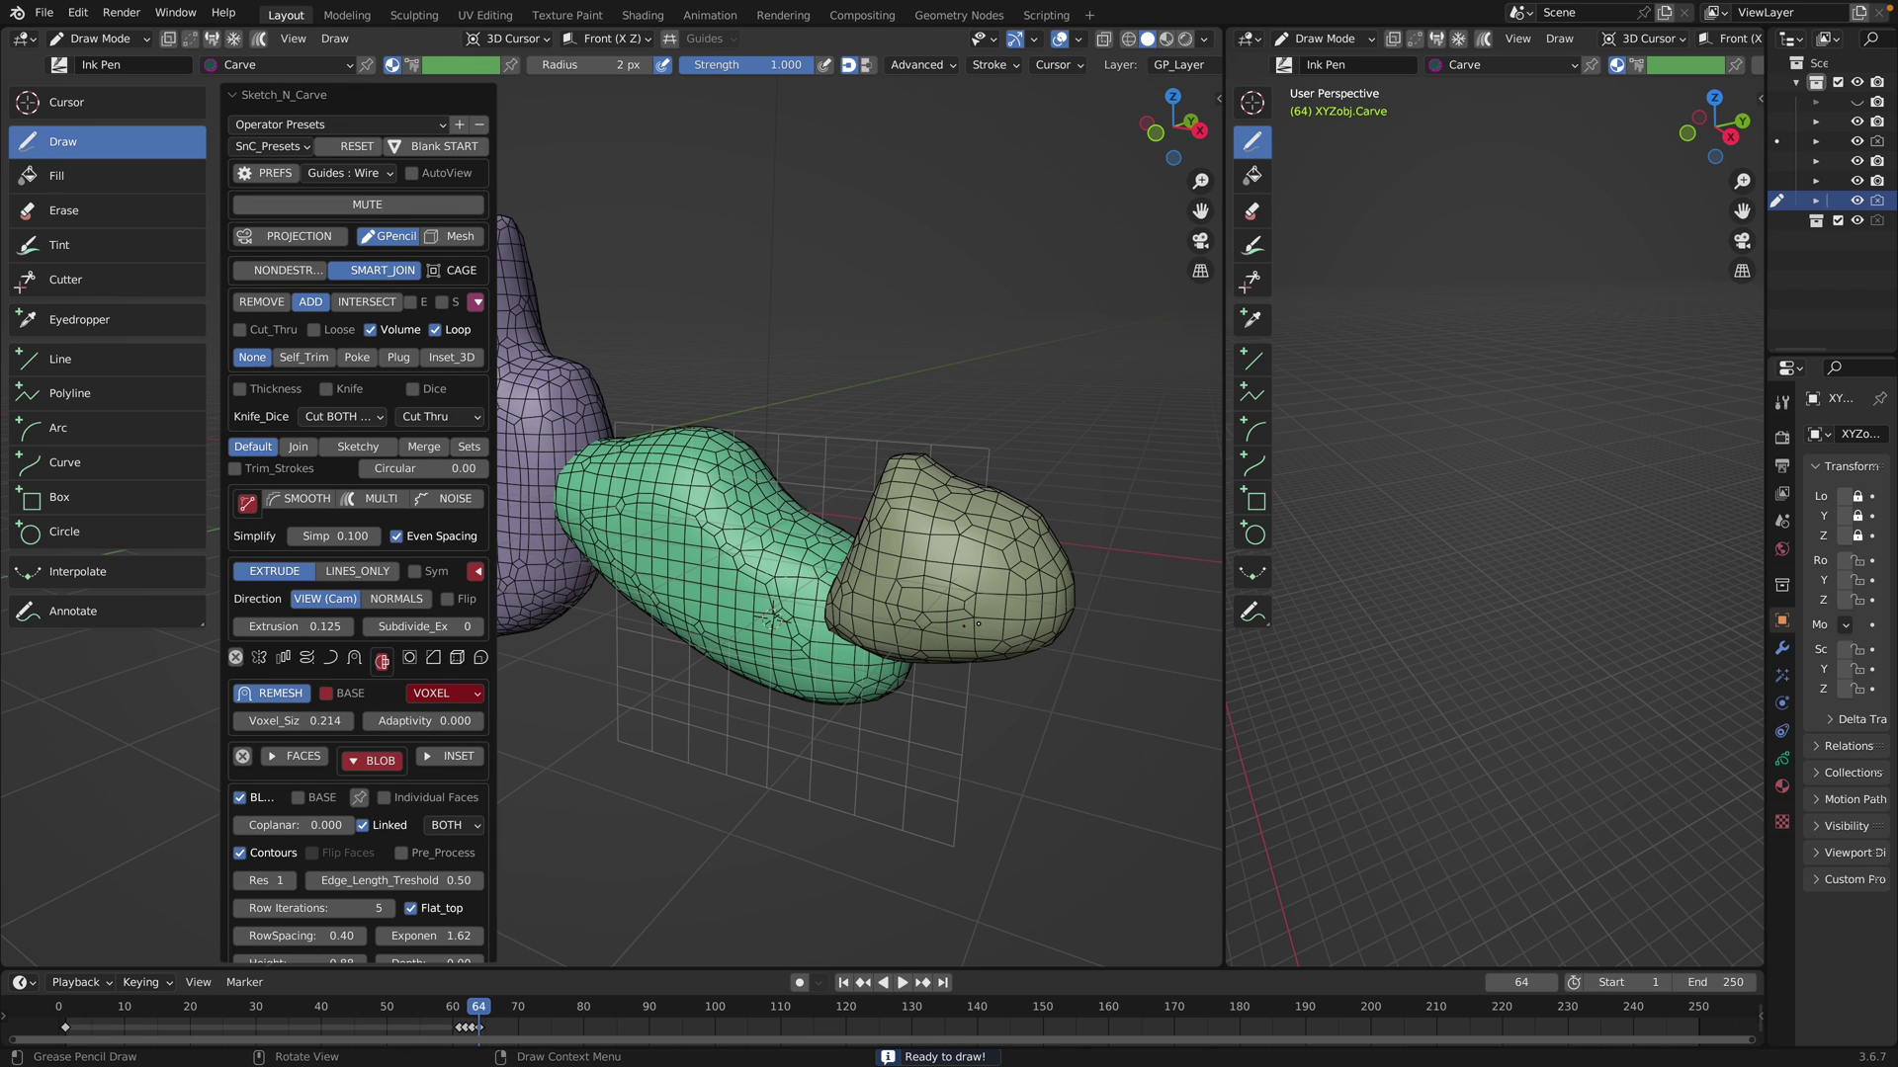
Place the 3D cursor on the last blob to shift the drawing plane and sketch a bent blob overlapping its lower edge
{"action": "right_click", "coordinate": [1005, 538], "text": "shift"}
{"action": "right_click", "coordinate": [1003, 522], "text": "shift"}
{"action": "right_click_drag", "start_coordinate": [1003, 528], "coordinate": [1004, 520], "text": "shift"}
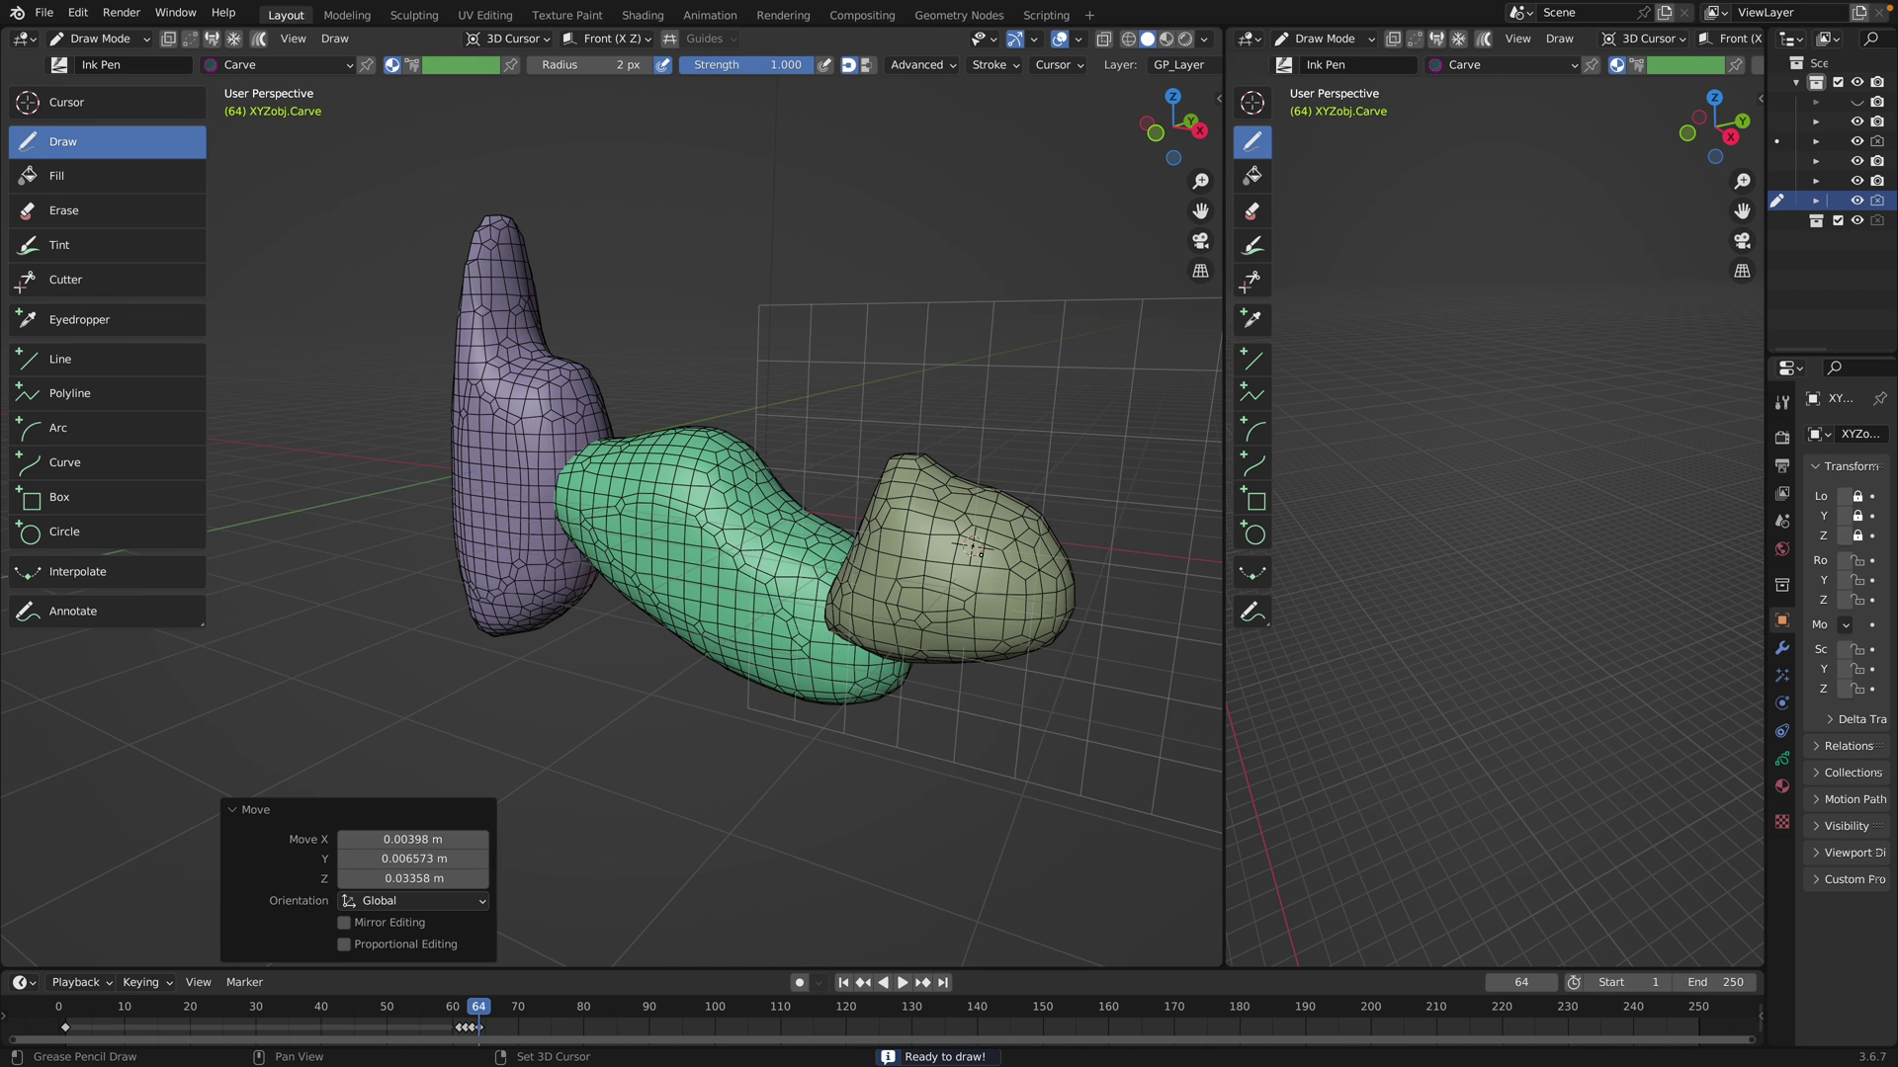
{"action": "right_click", "coordinate": [1003, 520], "text": "shift"}
{"action": "middle_click_drag", "start_coordinate": [1003, 521], "coordinate": [889, 645]}
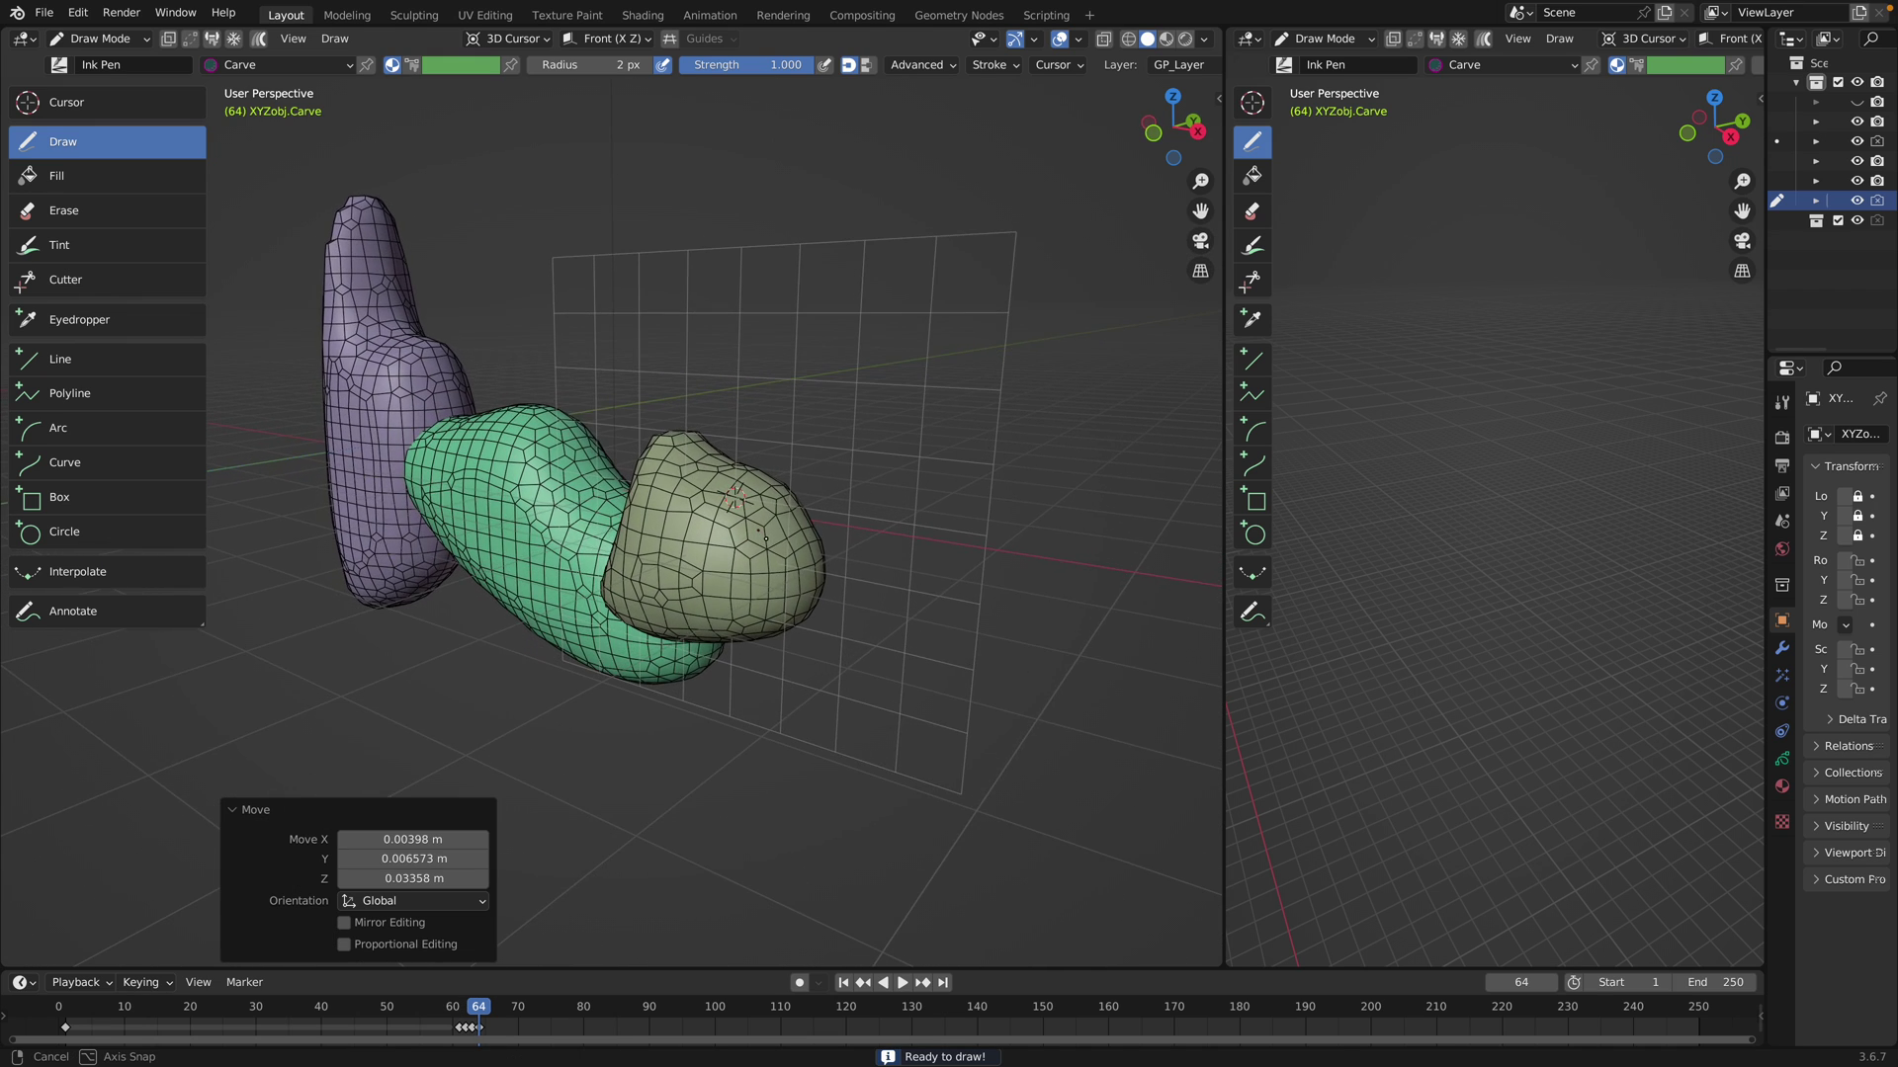
{"action": "mouse_move", "coordinate": [897, 653]}
{"action": "left_mouse_down"}
{"action": "mouse_move", "coordinate": [692, 692]}
{"action": "mouse_move", "coordinate": [740, 614]}
{"action": "left_mouse_up"}
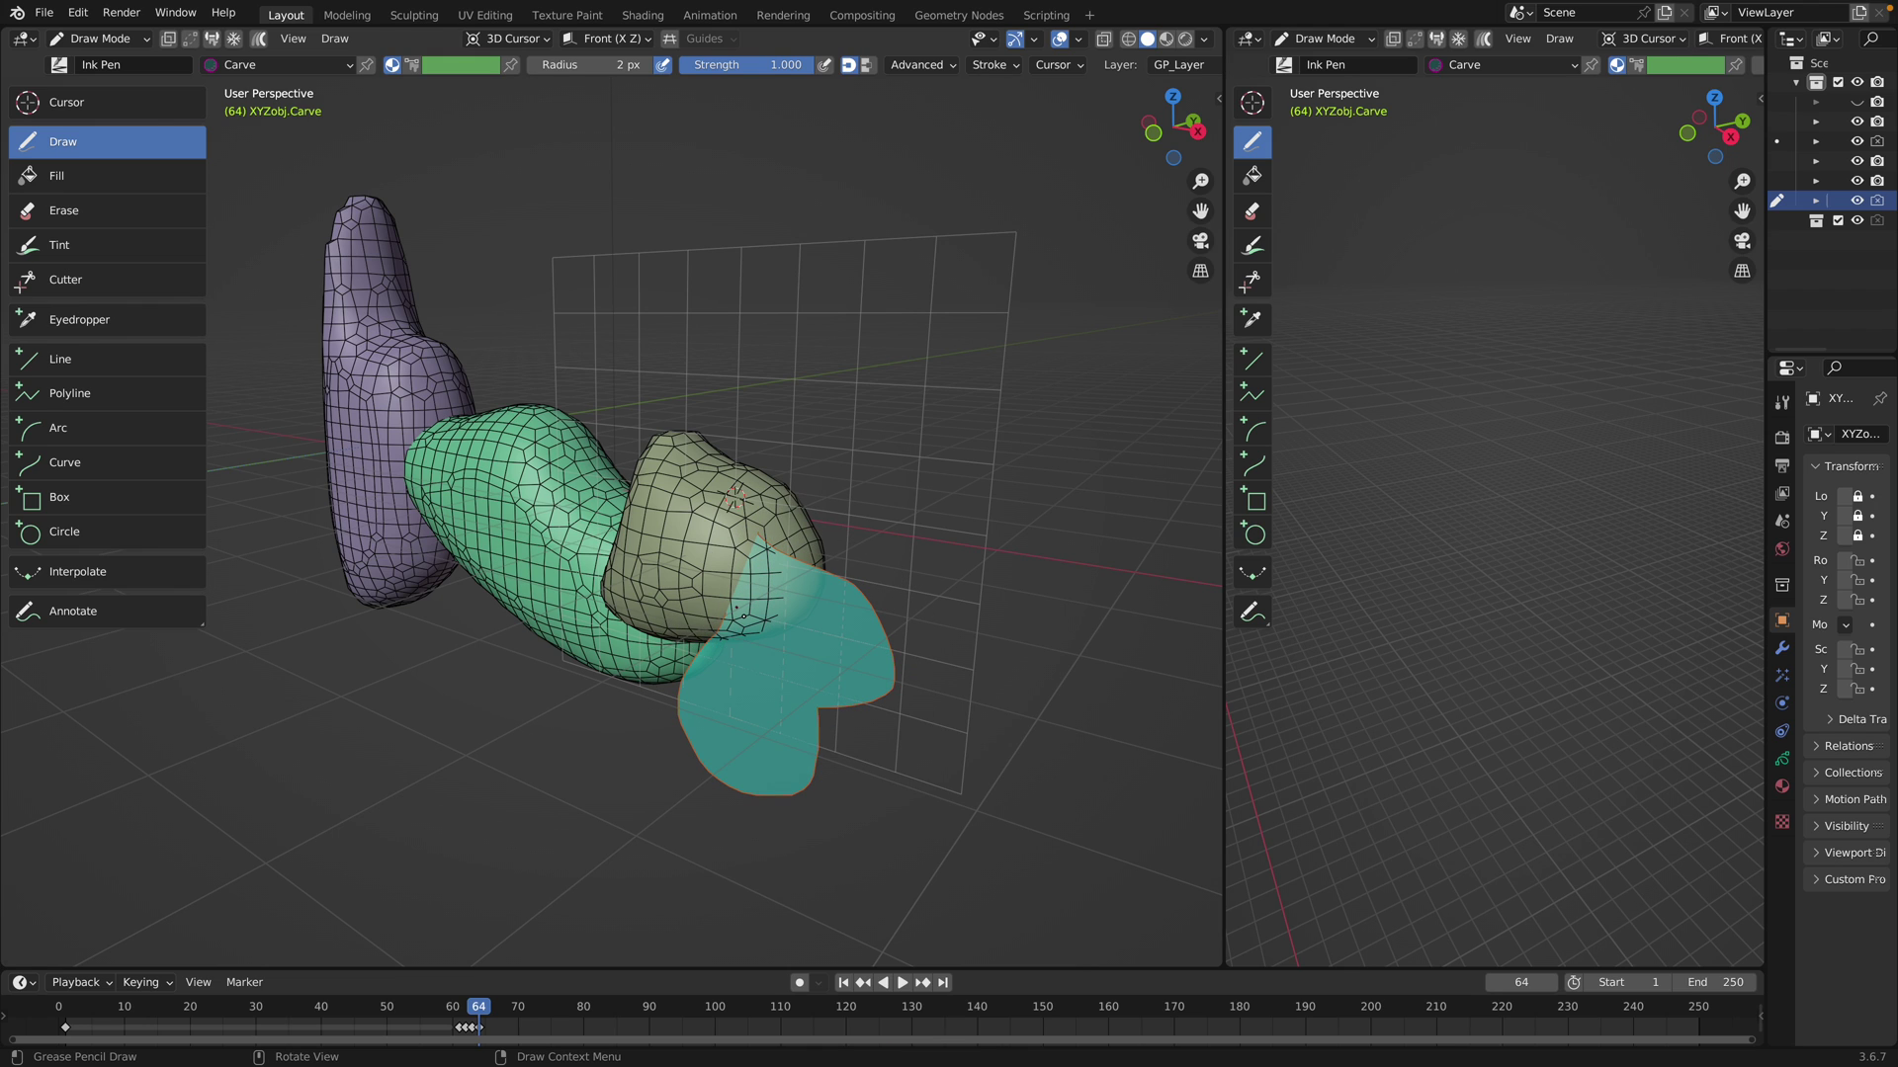
Continue the chain downward with two rounded blobs and a long blob across its lower end
{"action": "middle_click_drag", "start_coordinate": [733, 497], "coordinate": [944, 640]}
{"action": "left_click_drag", "start_coordinate": [874, 811], "coordinate": [1046, 674]}
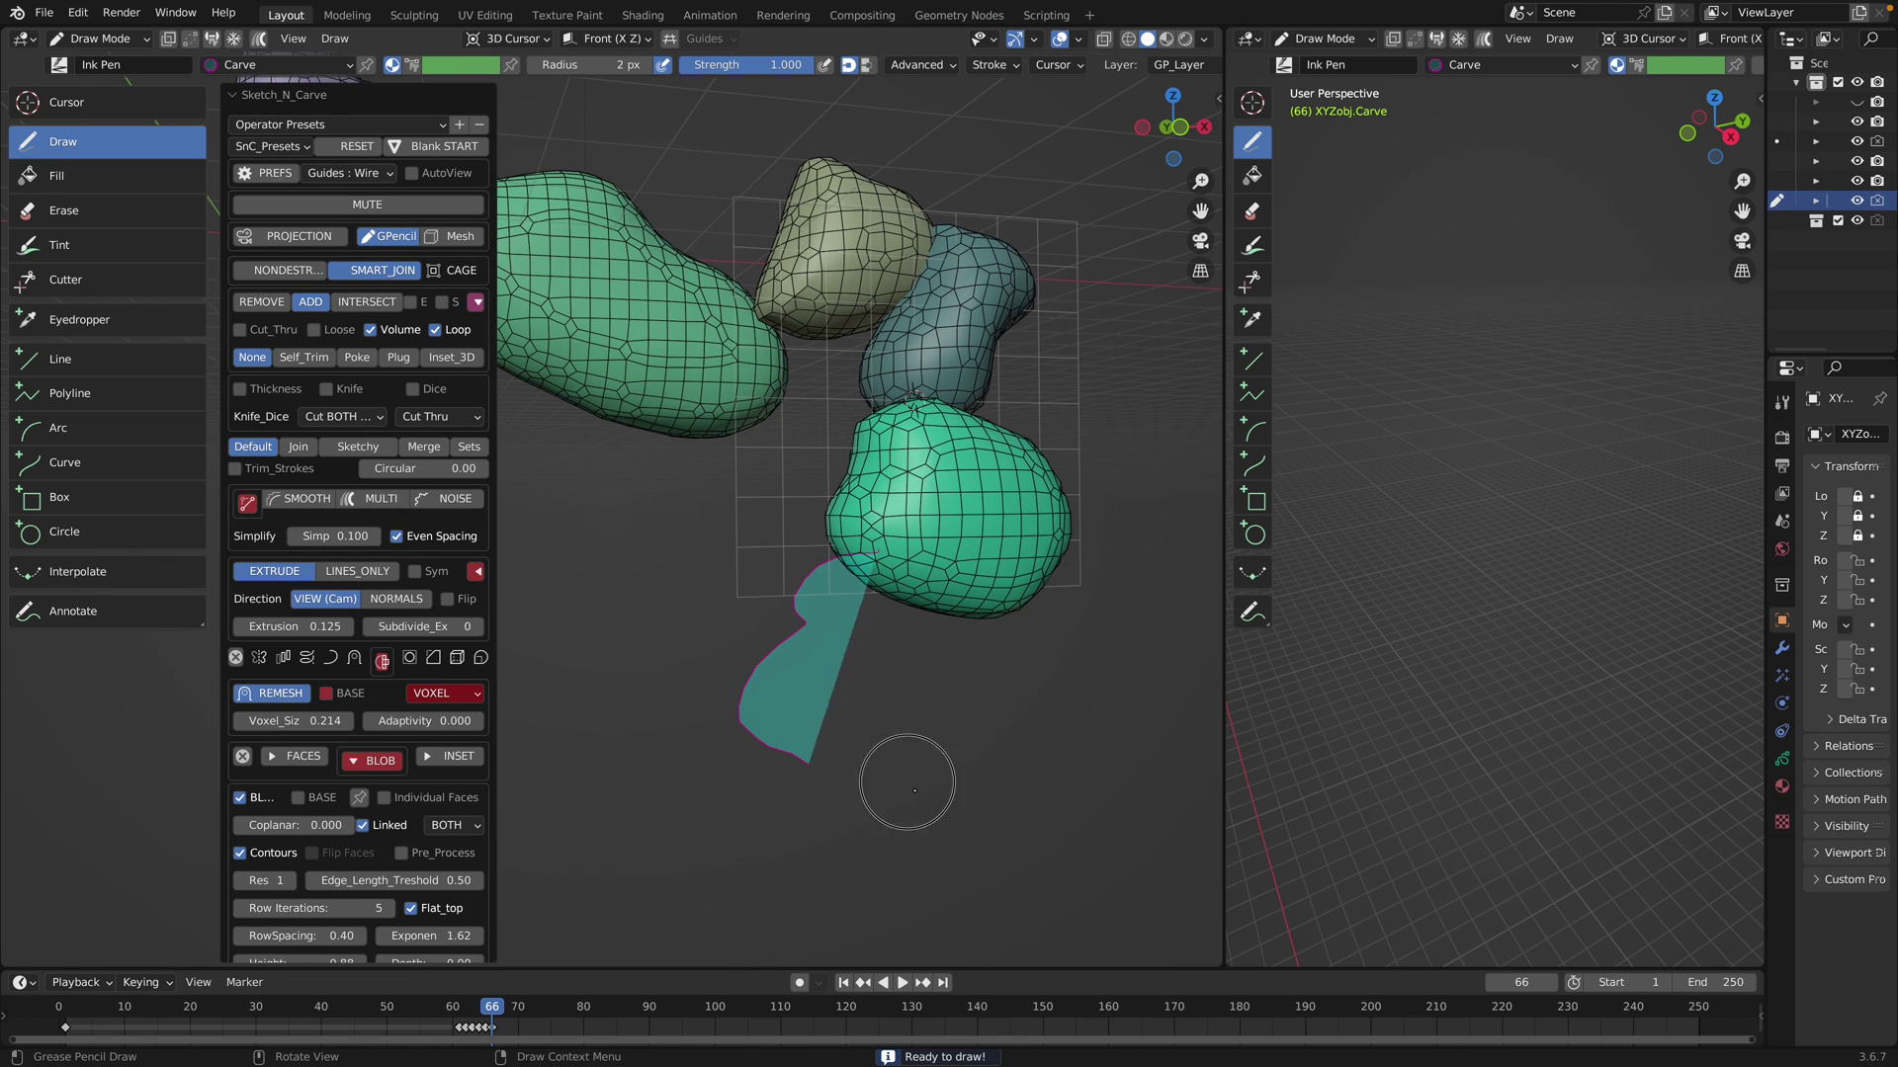
{"action": "left_click_drag", "start_coordinate": [906, 782], "coordinate": [978, 643]}
{"action": "middle_click_drag", "start_coordinate": [978, 642], "coordinate": [992, 652]}
{"action": "mouse_move", "coordinate": [721, 732]}
{"action": "left_mouse_down"}
{"action": "mouse_move", "coordinate": [923, 804]}
{"action": "mouse_move", "coordinate": [890, 726]}
{"action": "left_mouse_up"}
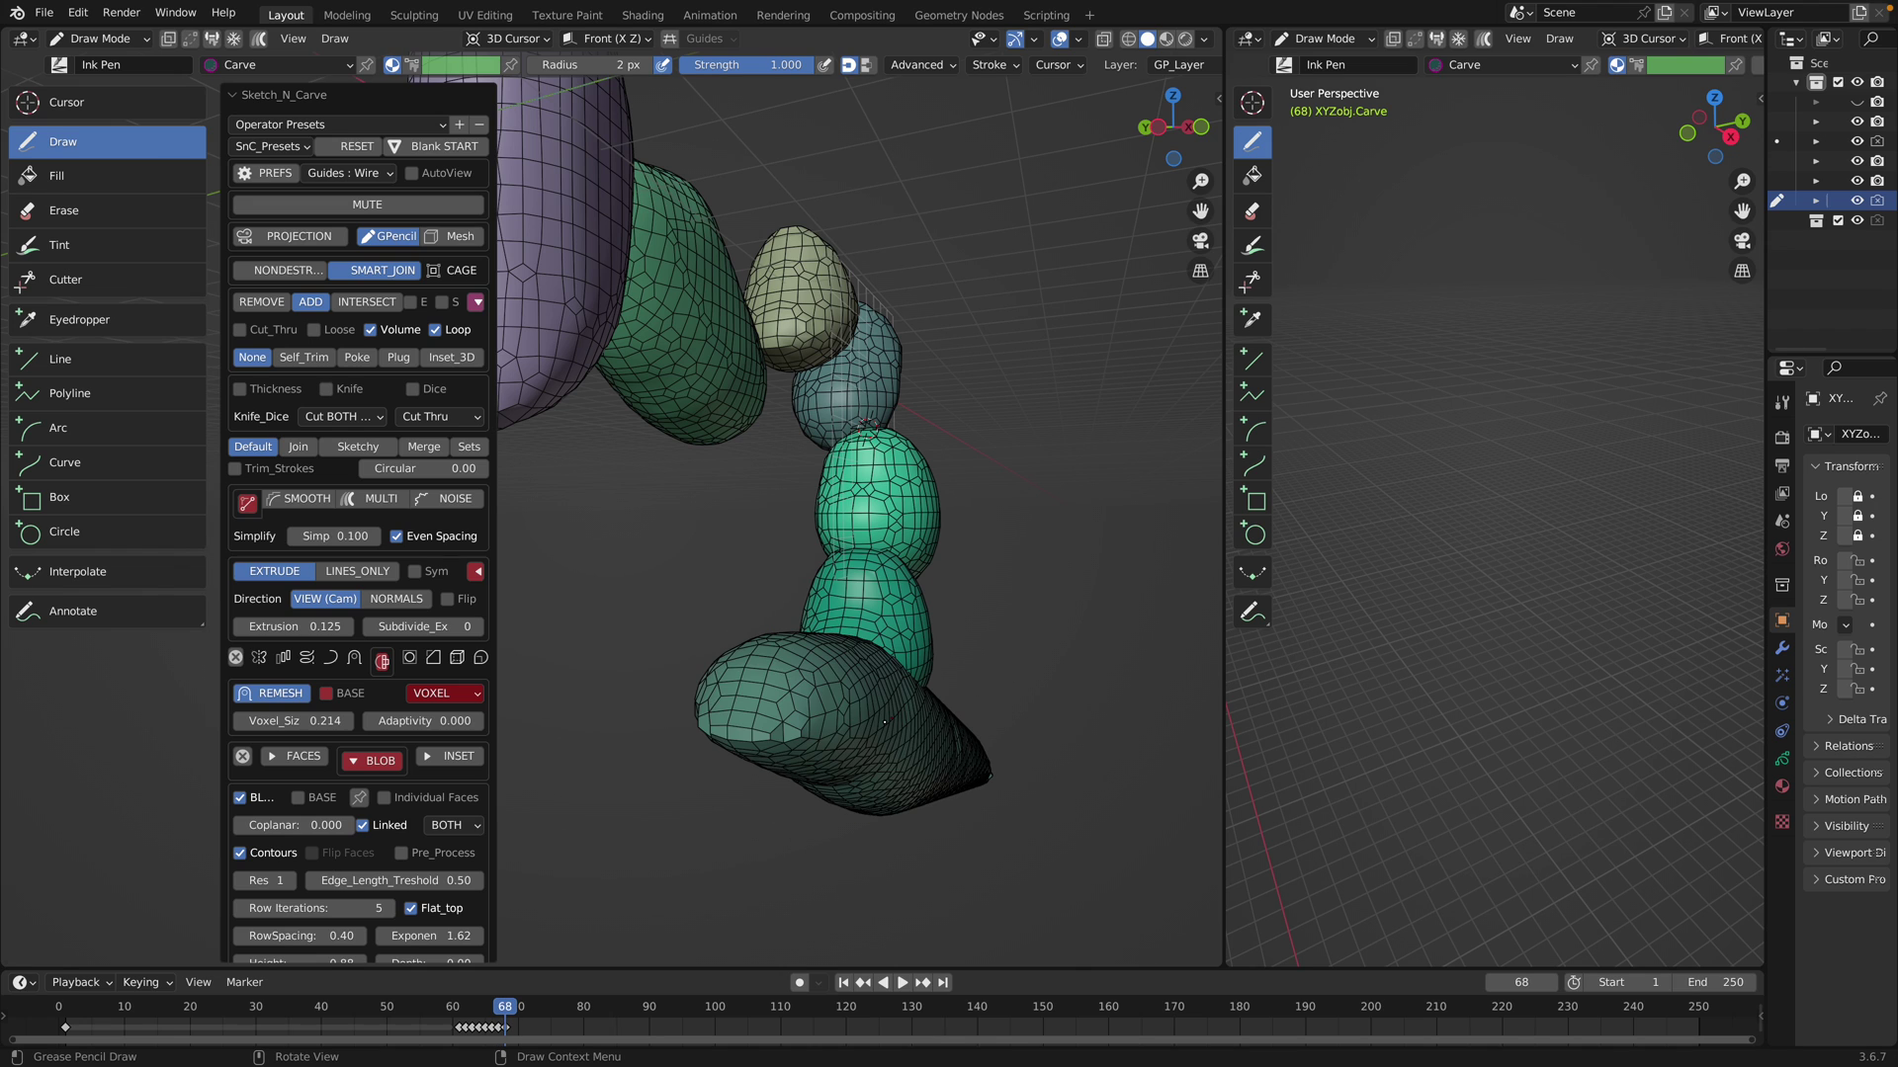
Reposition the 3D cursor beside the long blob and sketch a tapered blob with a rounded one beneath it
{"action": "mouse_move", "coordinate": [885, 722]}
{"action": "middle_mouse_down"}
{"action": "mouse_move", "coordinate": [907, 725]}
{"action": "mouse_move", "coordinate": [803, 729]}
{"action": "mouse_move", "coordinate": [722, 658]}
{"action": "mouse_move", "coordinate": [960, 739]}
{"action": "middle_mouse_up"}
{"action": "right_click", "coordinate": [742, 740], "text": "shift"}
{"action": "scroll", "coordinate": [741, 739], "scroll_direction": "down", "scroll_amount": 3}
{"action": "key", "text": "KP_0"}
{"action": "middle_click_drag", "start_coordinate": [961, 739], "coordinate": [603, 494], "text": "shift"}
{"action": "mouse_move", "coordinate": [603, 494]}
{"action": "middle_mouse_down"}
{"action": "mouse_move", "coordinate": [644, 567]}
{"action": "mouse_move", "coordinate": [663, 495]}
{"action": "middle_mouse_up"}
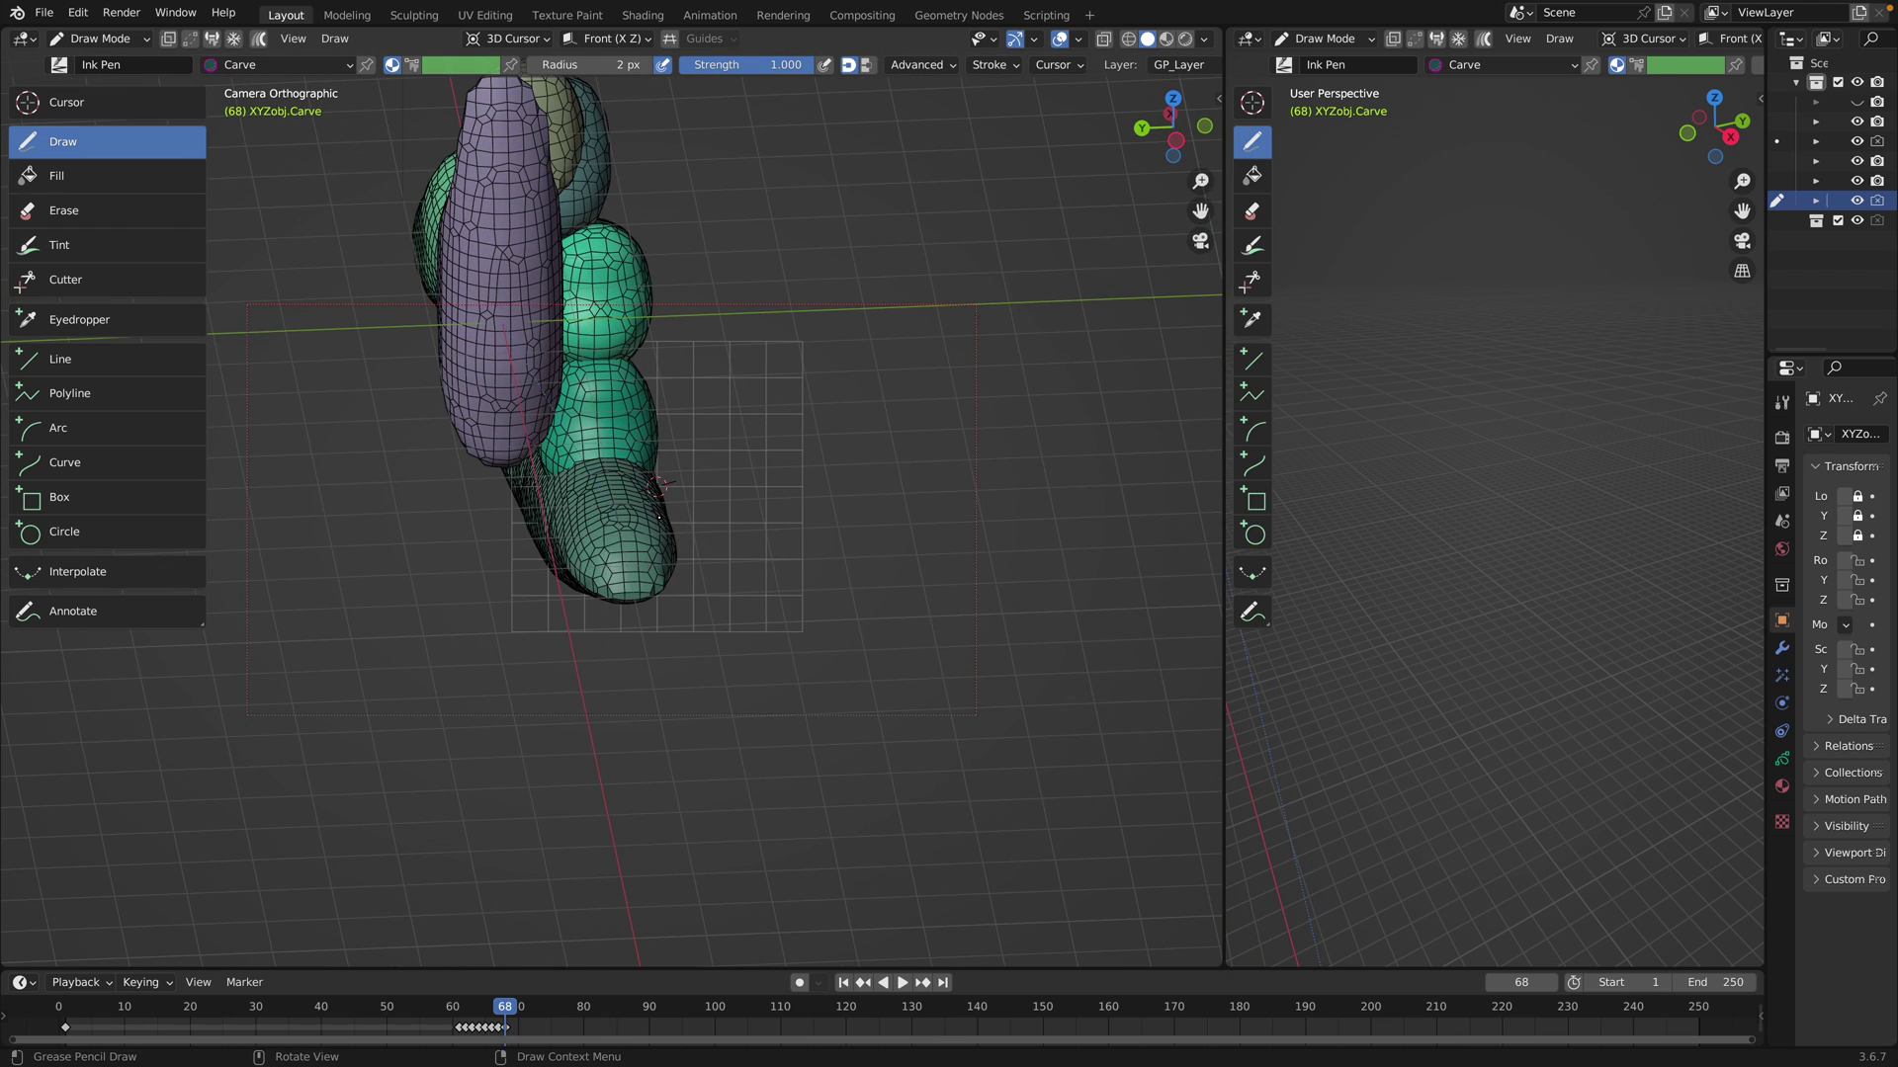
{"action": "mouse_move", "coordinate": [662, 494]}
{"action": "left_mouse_down"}
{"action": "mouse_move", "coordinate": [914, 584]}
{"action": "mouse_move", "coordinate": [752, 619]}
{"action": "mouse_move", "coordinate": [885, 600]}
{"action": "mouse_move", "coordinate": [855, 601]}
{"action": "left_mouse_up"}
{"action": "middle_click_drag", "start_coordinate": [949, 682], "coordinate": [903, 683]}
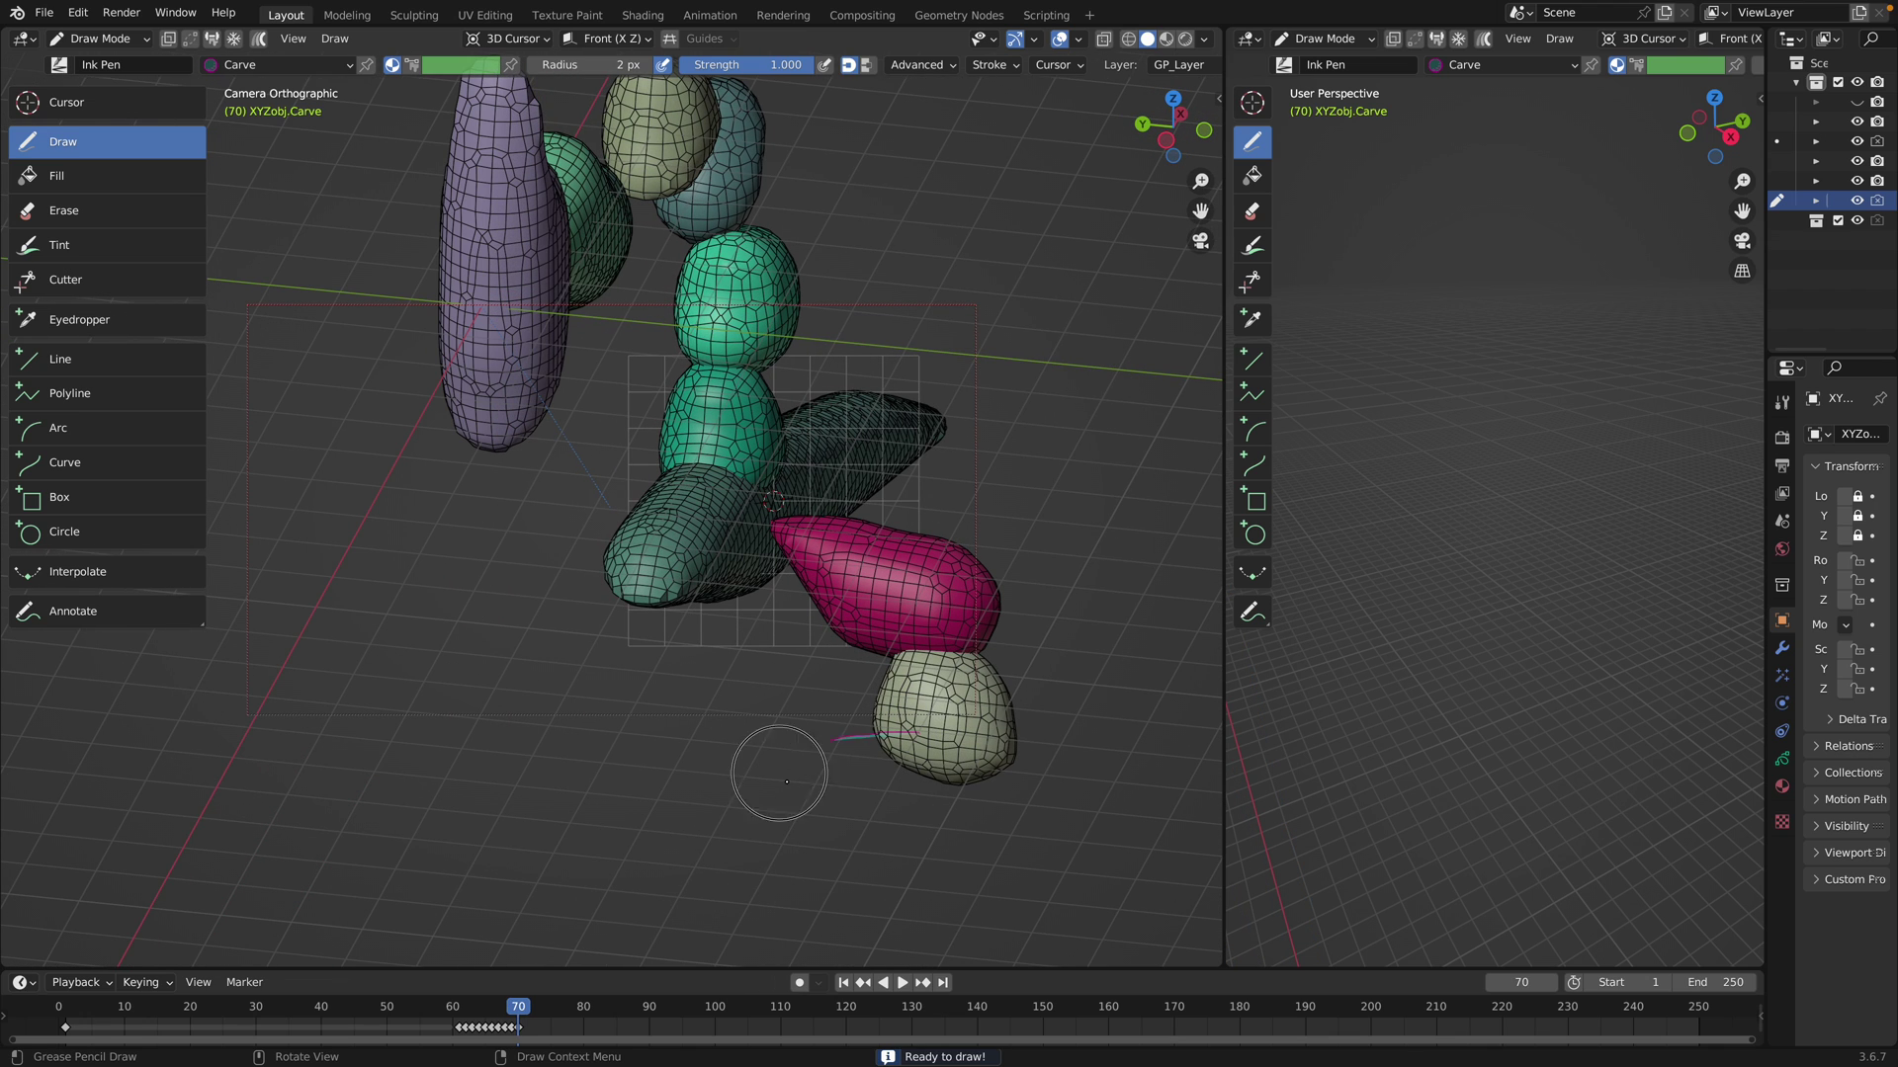
Sketch two overlapping outlines below the last blob, try the Default, Join and Sketchy stroke modes, and combine them with Merge
{"action": "mouse_move", "coordinate": [779, 773]}
{"action": "left_mouse_down"}
{"action": "mouse_move", "coordinate": [931, 741]}
{"action": "mouse_move", "coordinate": [707, 771]}
{"action": "mouse_move", "coordinate": [792, 871]}
{"action": "mouse_move", "coordinate": [780, 848]}
{"action": "left_mouse_up"}
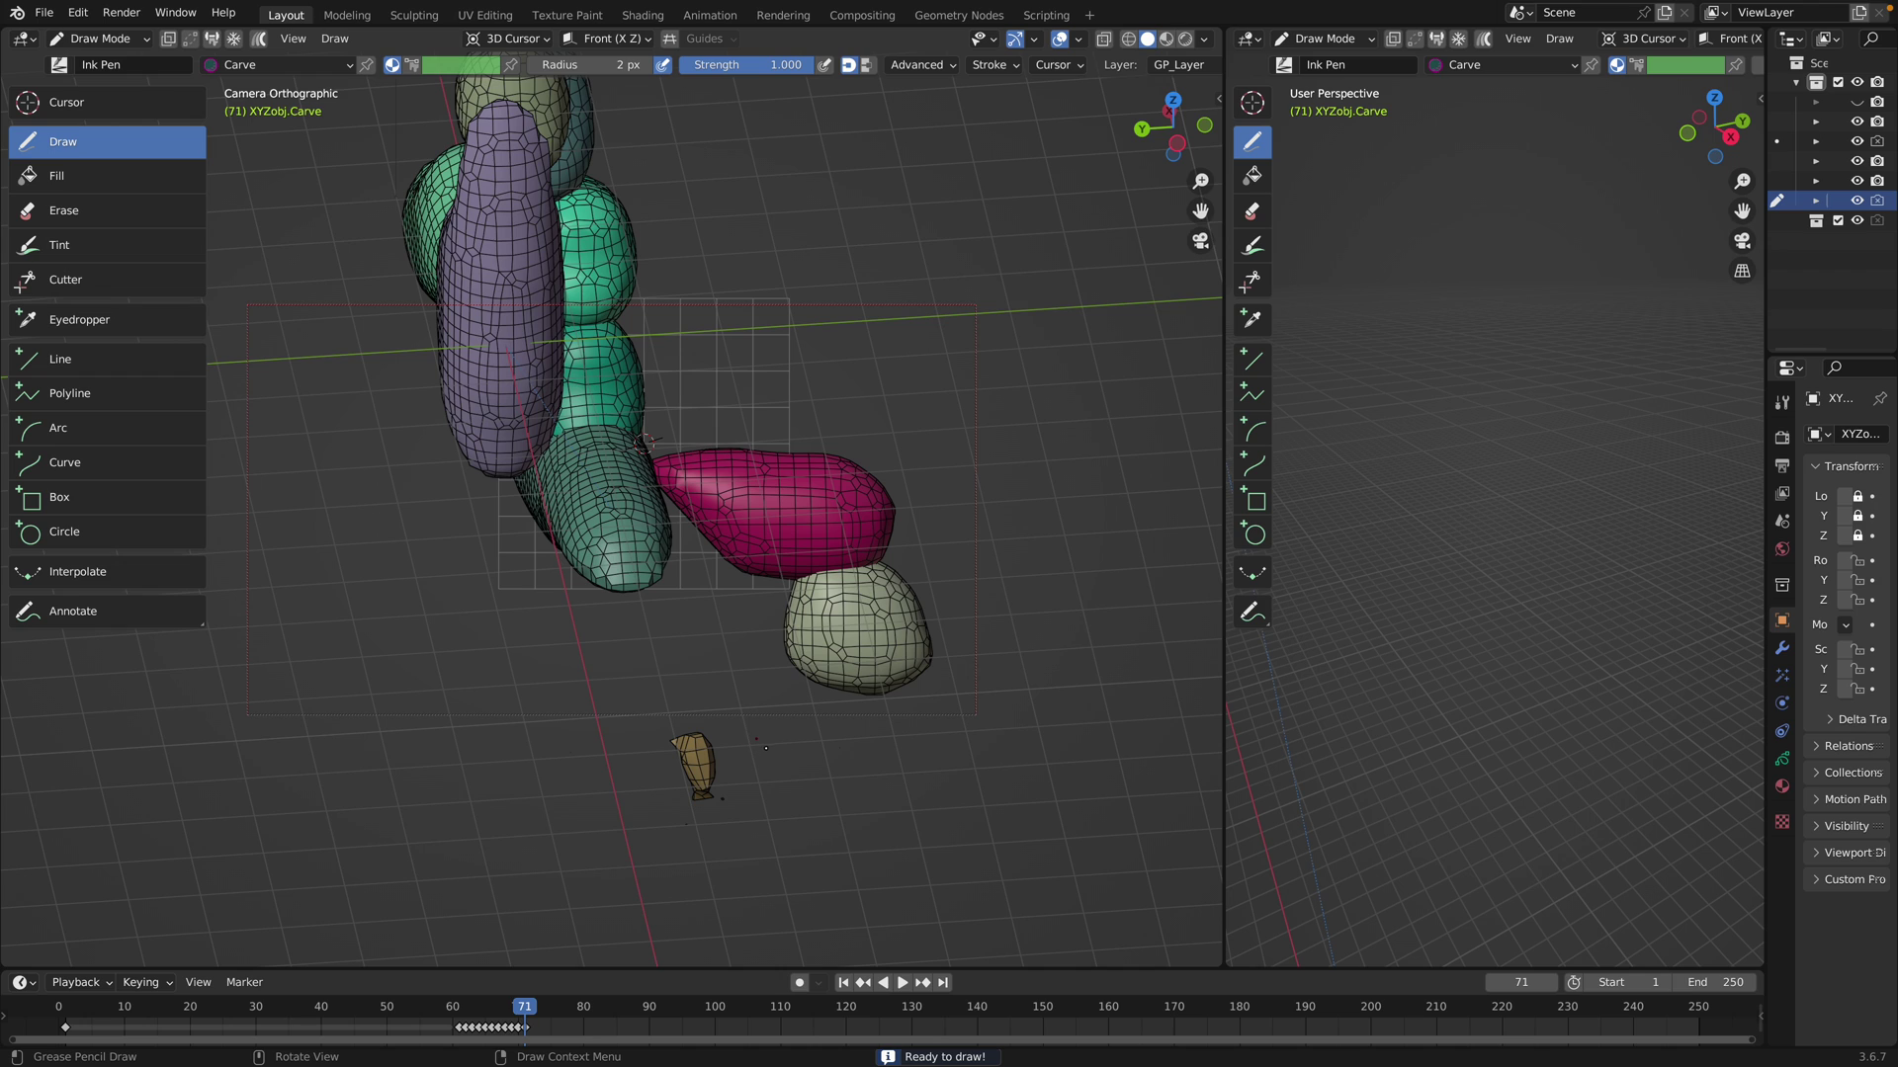
{"action": "key", "text": "ctrl+z"}
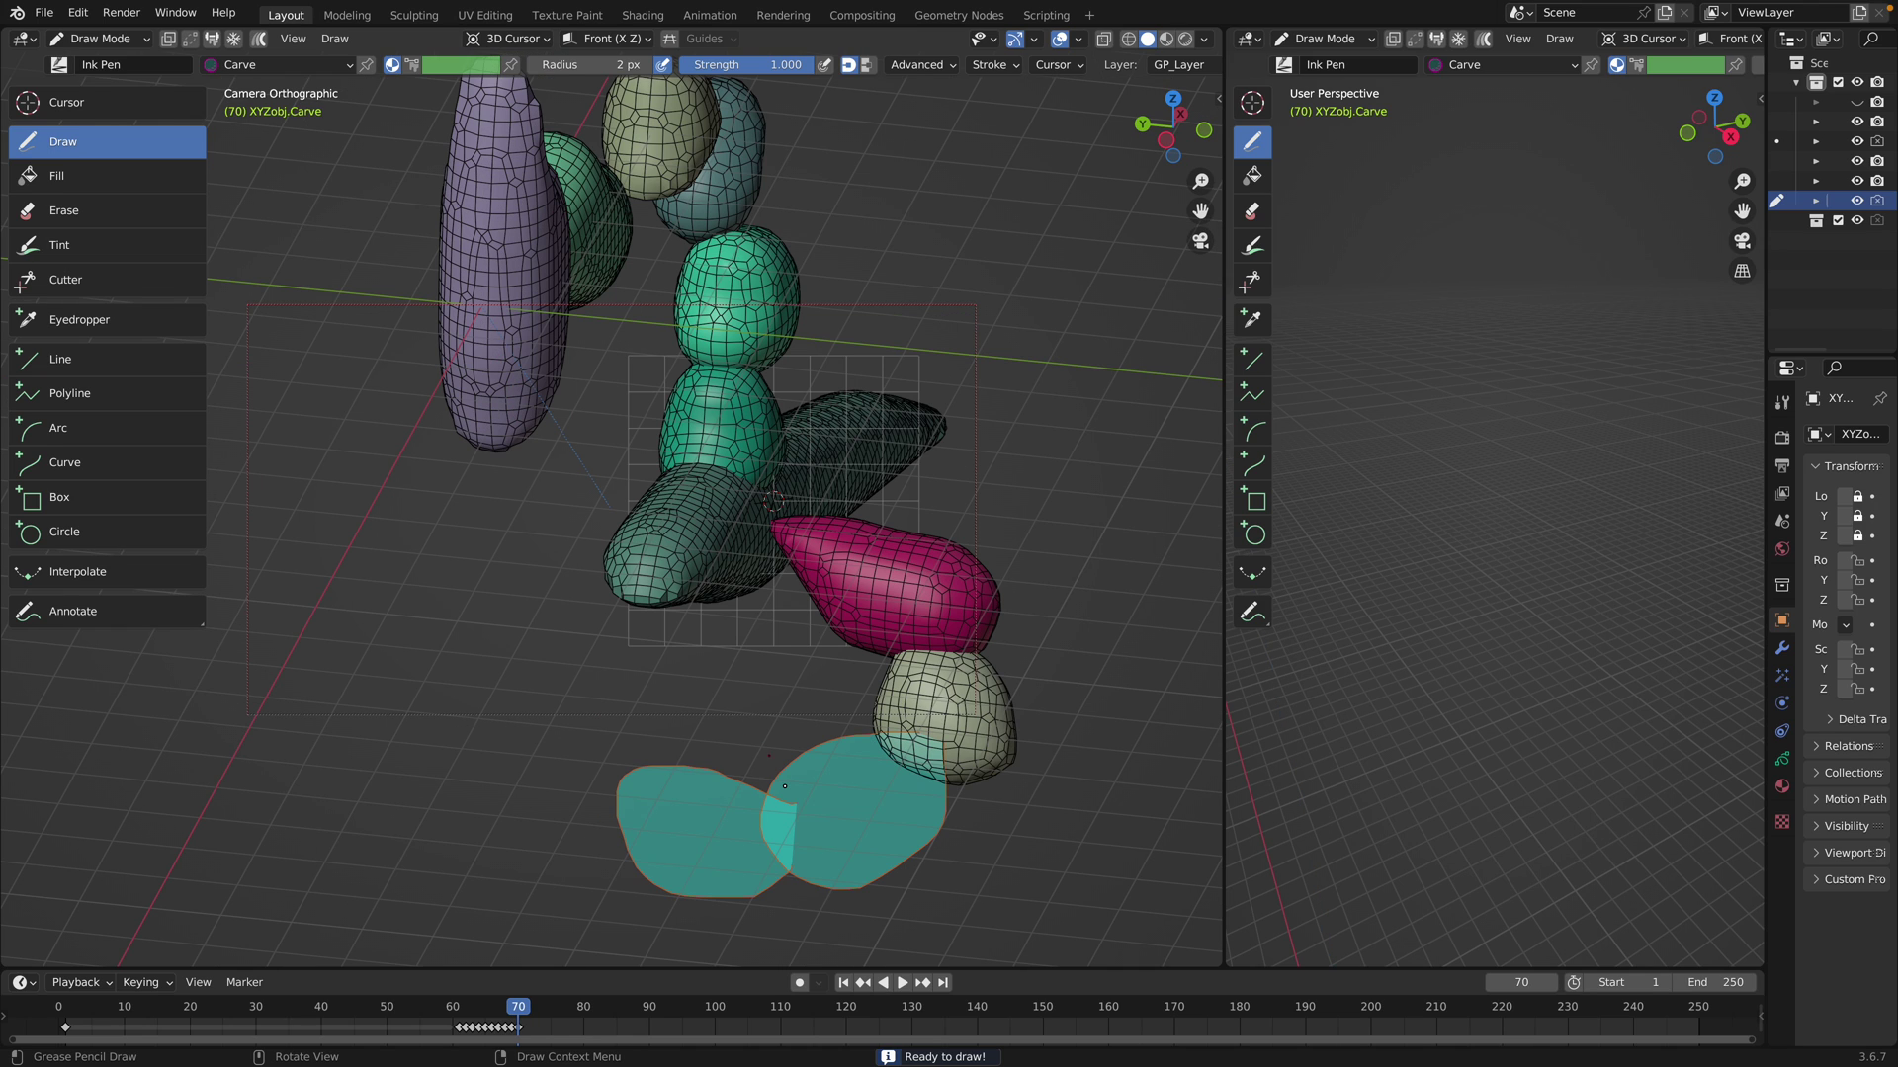
{"action": "key", "text": "ctrl+x"}
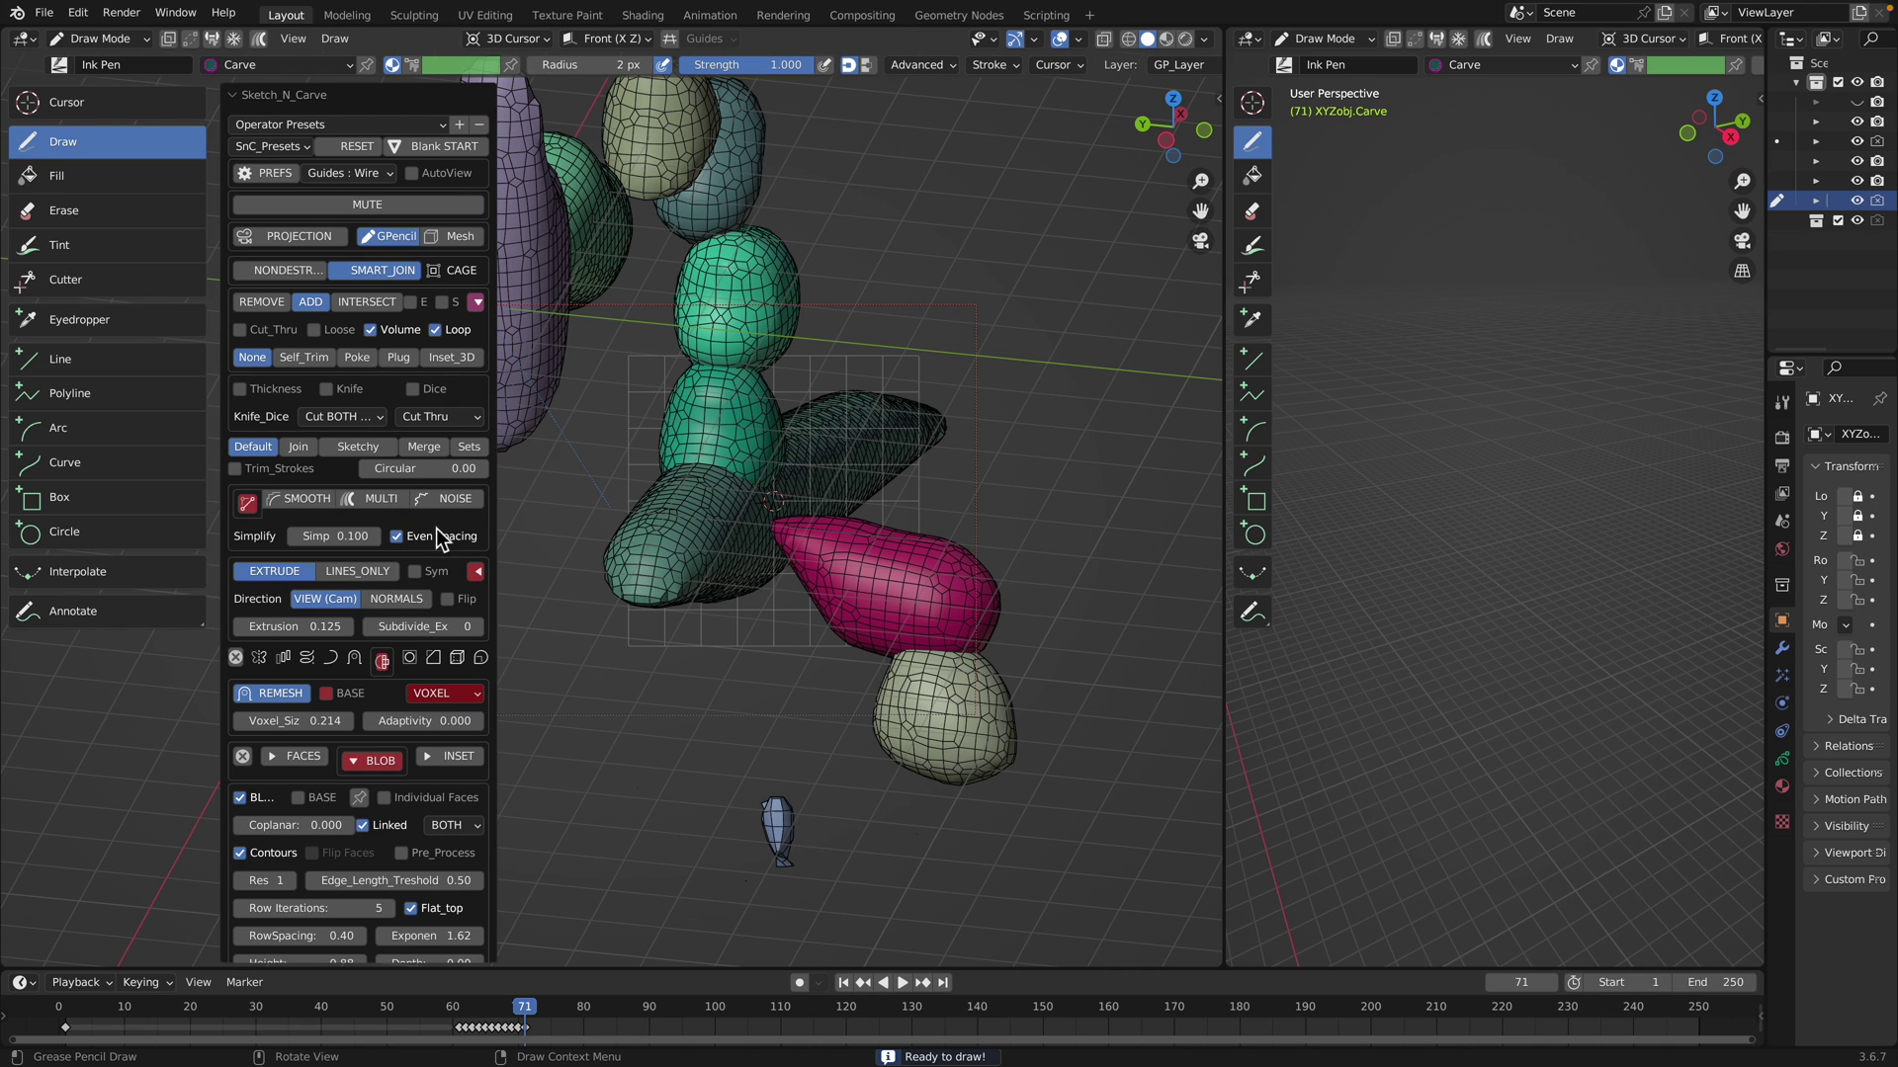
{"action": "left_click", "coordinate": [310, 448]}
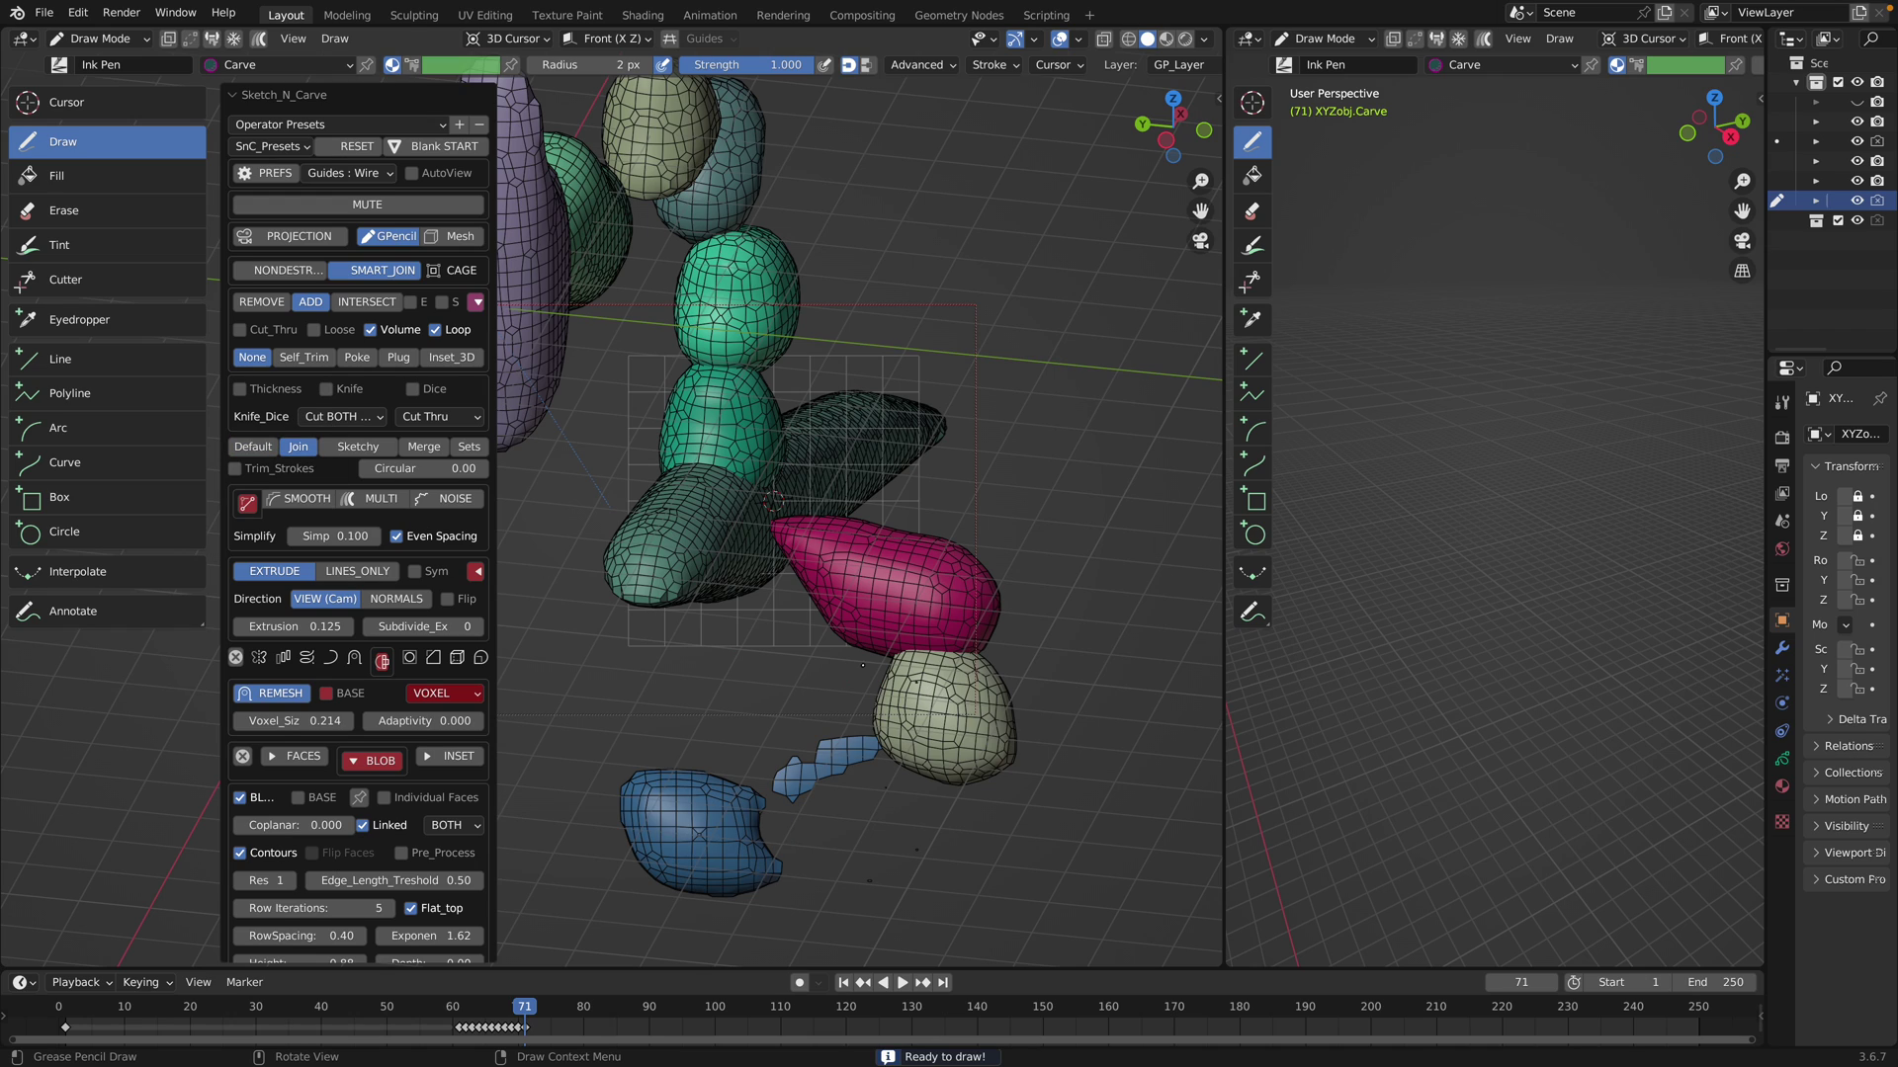
{"action": "left_click", "coordinate": [375, 449]}
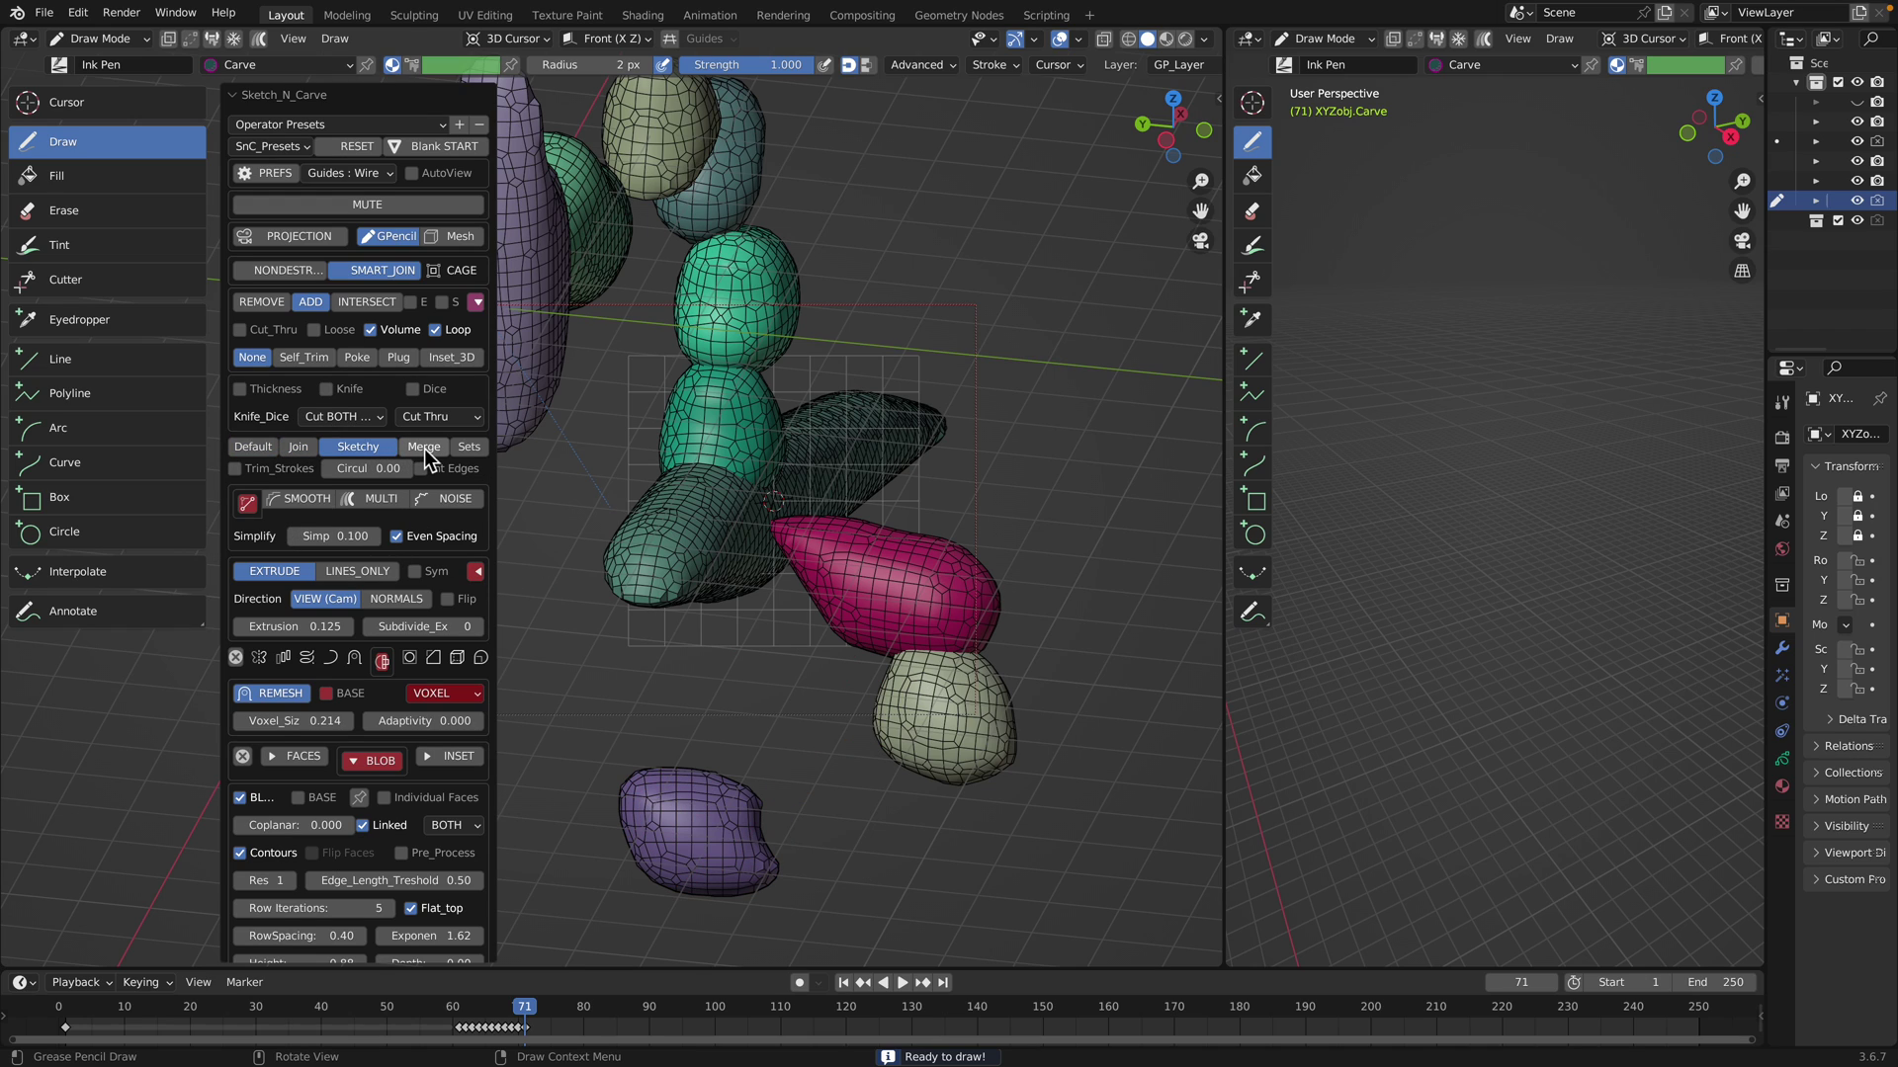
{"action": "left_click", "coordinate": [424, 448]}
Sketch a tall bumpy branch from overlapping merged outlines, and add two small round blobs at the end of the merged double blob
{"action": "mouse_move", "coordinate": [995, 704]}
{"action": "left_mouse_down"}
{"action": "mouse_move", "coordinate": [1122, 665]}
{"action": "mouse_move", "coordinate": [998, 712]}
{"action": "mouse_move", "coordinate": [1110, 542]}
{"action": "mouse_move", "coordinate": [1137, 692]}
{"action": "left_mouse_up"}
{"action": "mouse_move", "coordinate": [1116, 575]}
{"action": "left_mouse_down"}
{"action": "mouse_move", "coordinate": [1154, 556]}
{"action": "mouse_move", "coordinate": [1151, 575]}
{"action": "left_mouse_up"}
{"action": "mouse_move", "coordinate": [1103, 471]}
{"action": "left_mouse_down"}
{"action": "mouse_move", "coordinate": [1095, 453]}
{"action": "mouse_move", "coordinate": [1133, 433]}
{"action": "mouse_move", "coordinate": [1140, 452]}
{"action": "left_mouse_up"}
{"action": "key", "text": "d"}
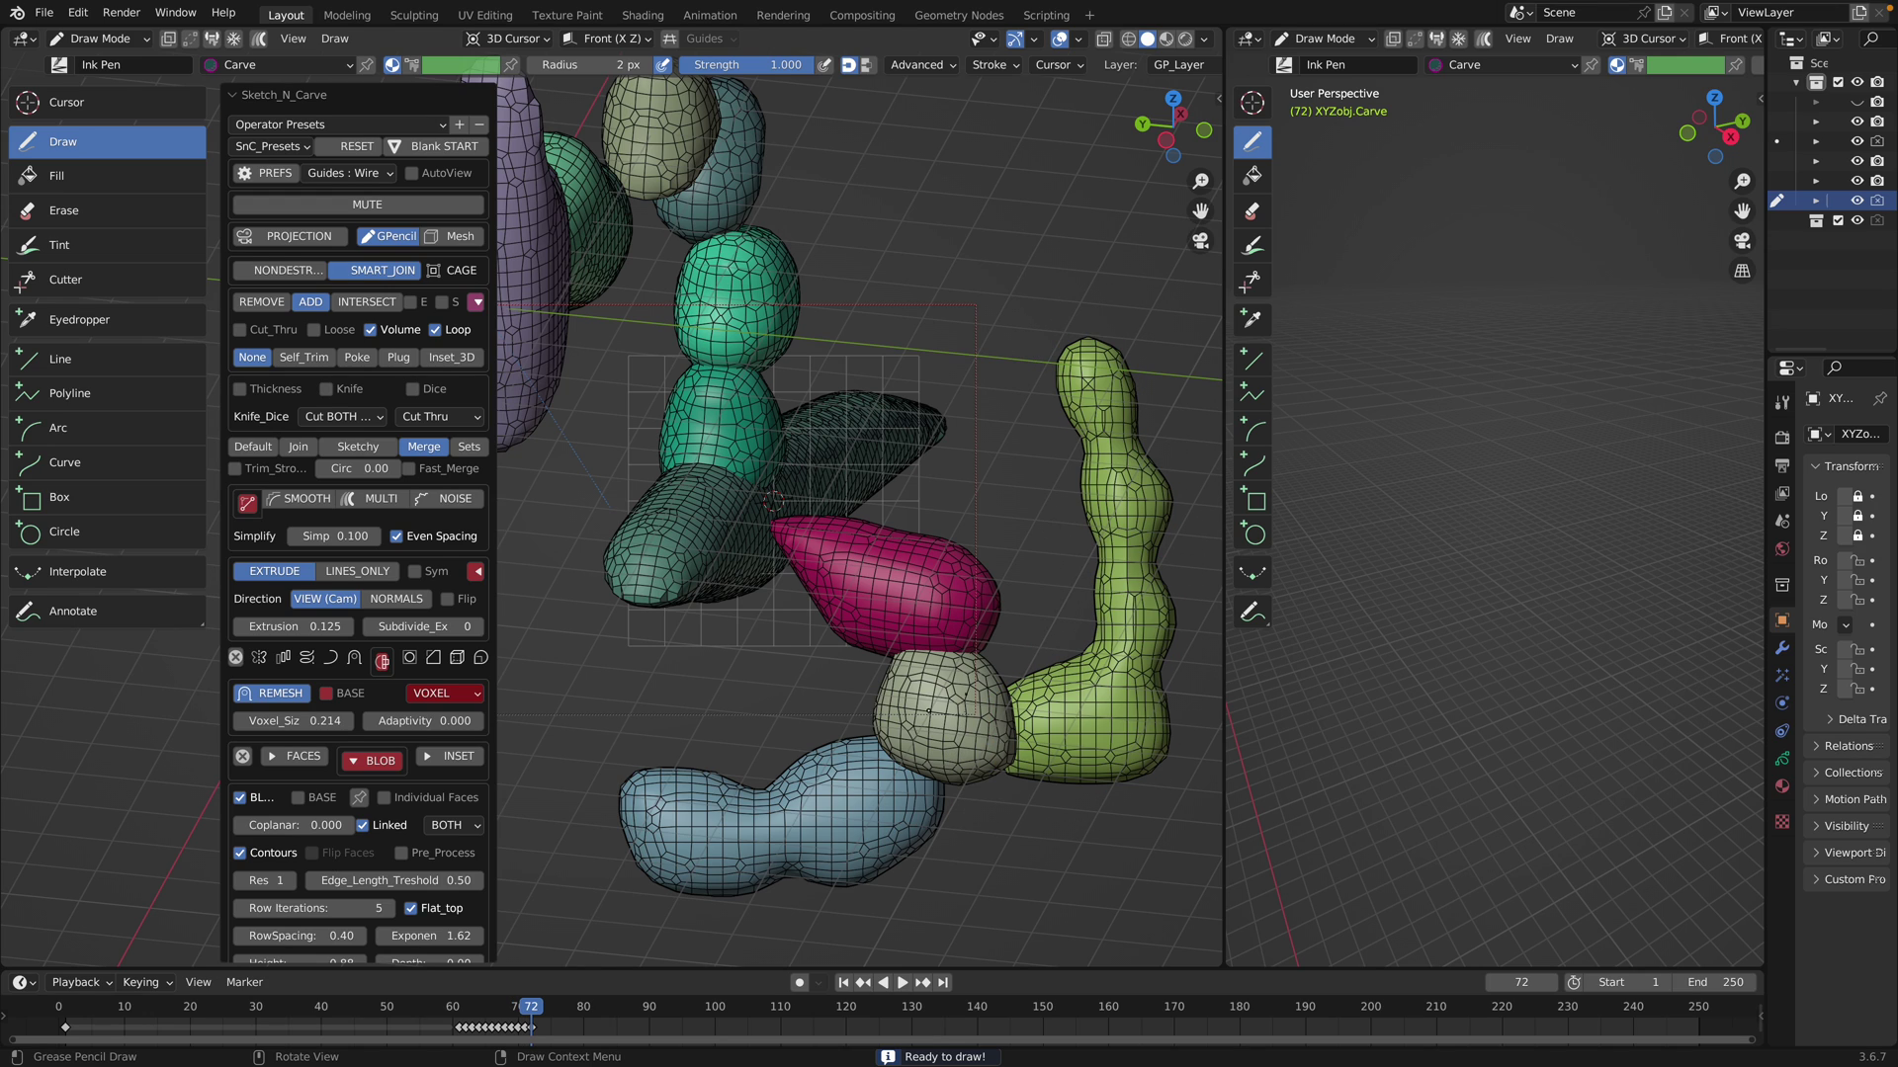
{"action": "mouse_move", "coordinate": [698, 812]}
{"action": "left_mouse_down"}
{"action": "mouse_move", "coordinate": [530, 804]}
{"action": "mouse_move", "coordinate": [677, 855]}
{"action": "mouse_move", "coordinate": [622, 726]}
{"action": "mouse_move", "coordinate": [730, 800]}
{"action": "left_mouse_up"}
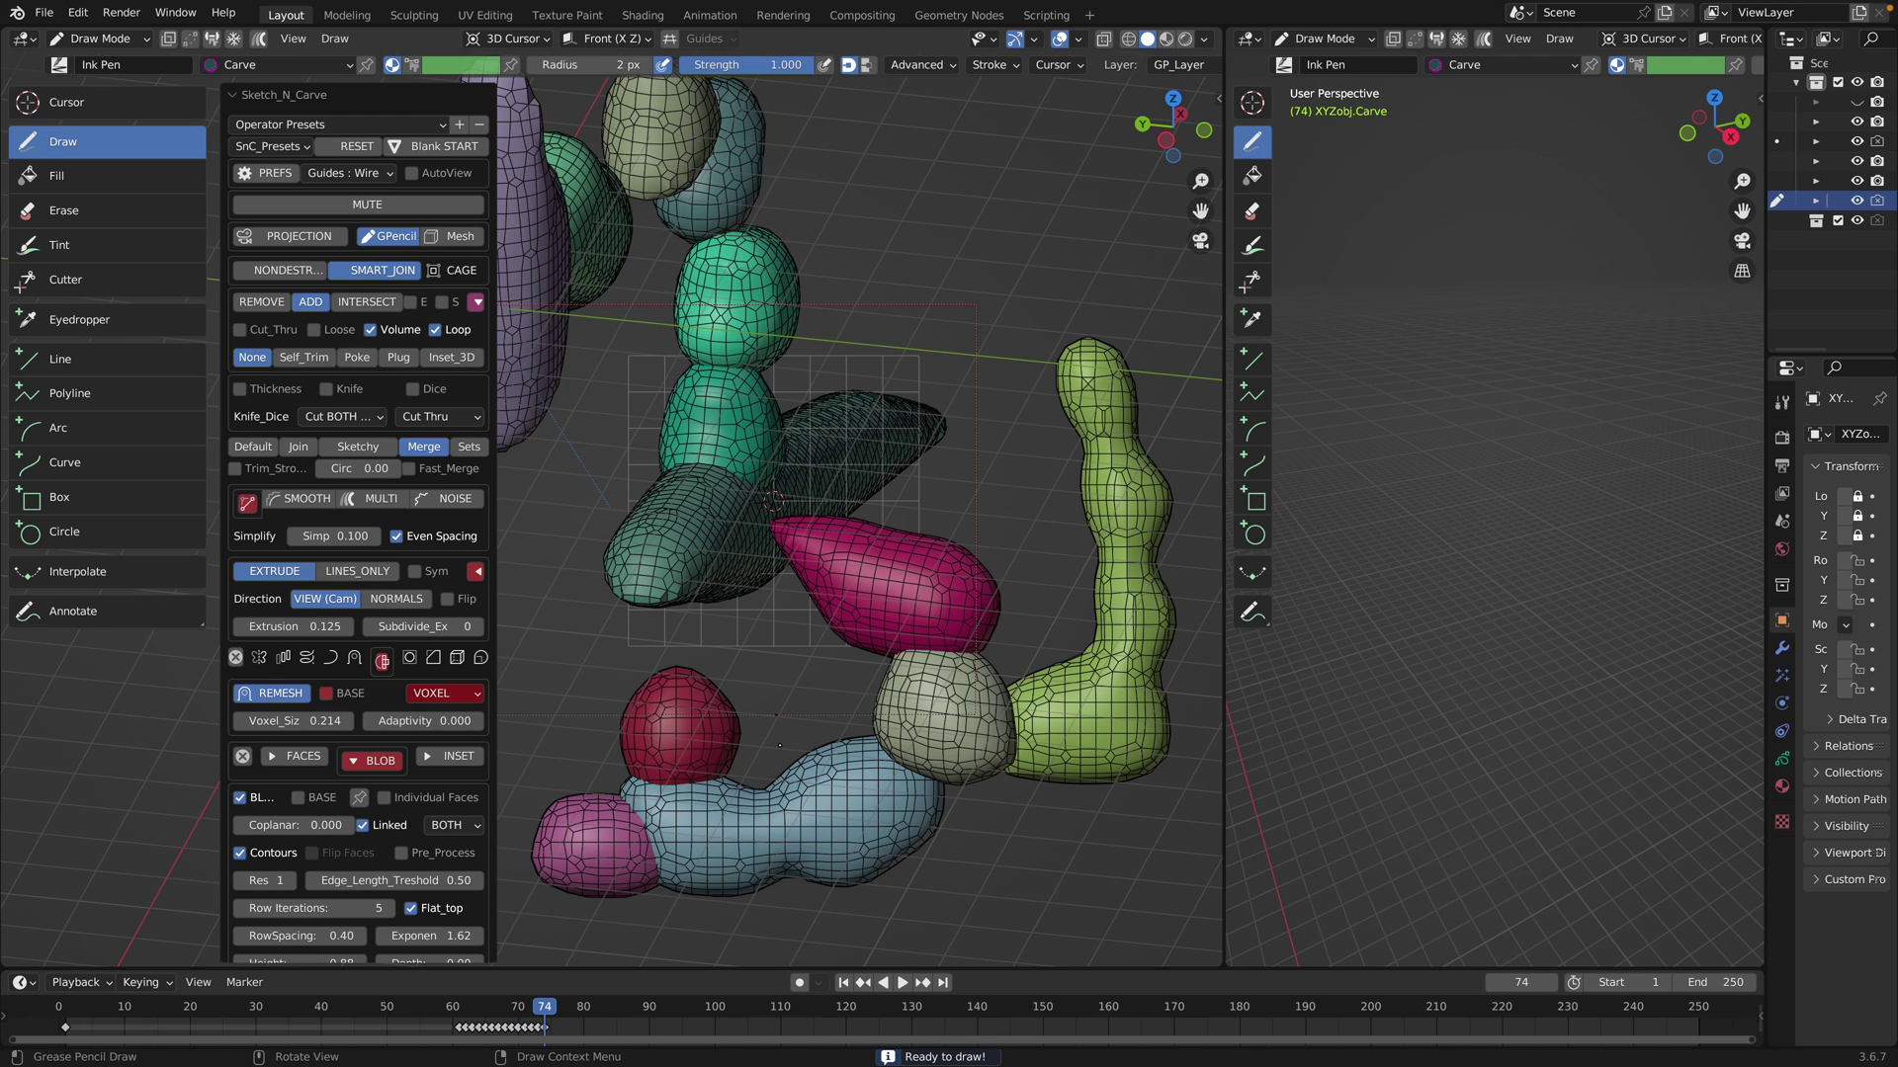
Sketch a squarish blob below the chain and rebuild it with the Join stroke mode
{"action": "scroll", "coordinate": [780, 745], "scroll_direction": "down", "scroll_amount": 1}
{"action": "mouse_move", "coordinate": [780, 746]}
{"action": "middle_mouse_down"}
{"action": "mouse_move", "coordinate": [885, 751]}
{"action": "mouse_move", "coordinate": [946, 629]}
{"action": "middle_mouse_up"}
{"action": "mouse_move", "coordinate": [794, 639]}
{"action": "left_mouse_down"}
{"action": "mouse_move", "coordinate": [942, 670]}
{"action": "mouse_move", "coordinate": [796, 743]}
{"action": "left_mouse_up"}
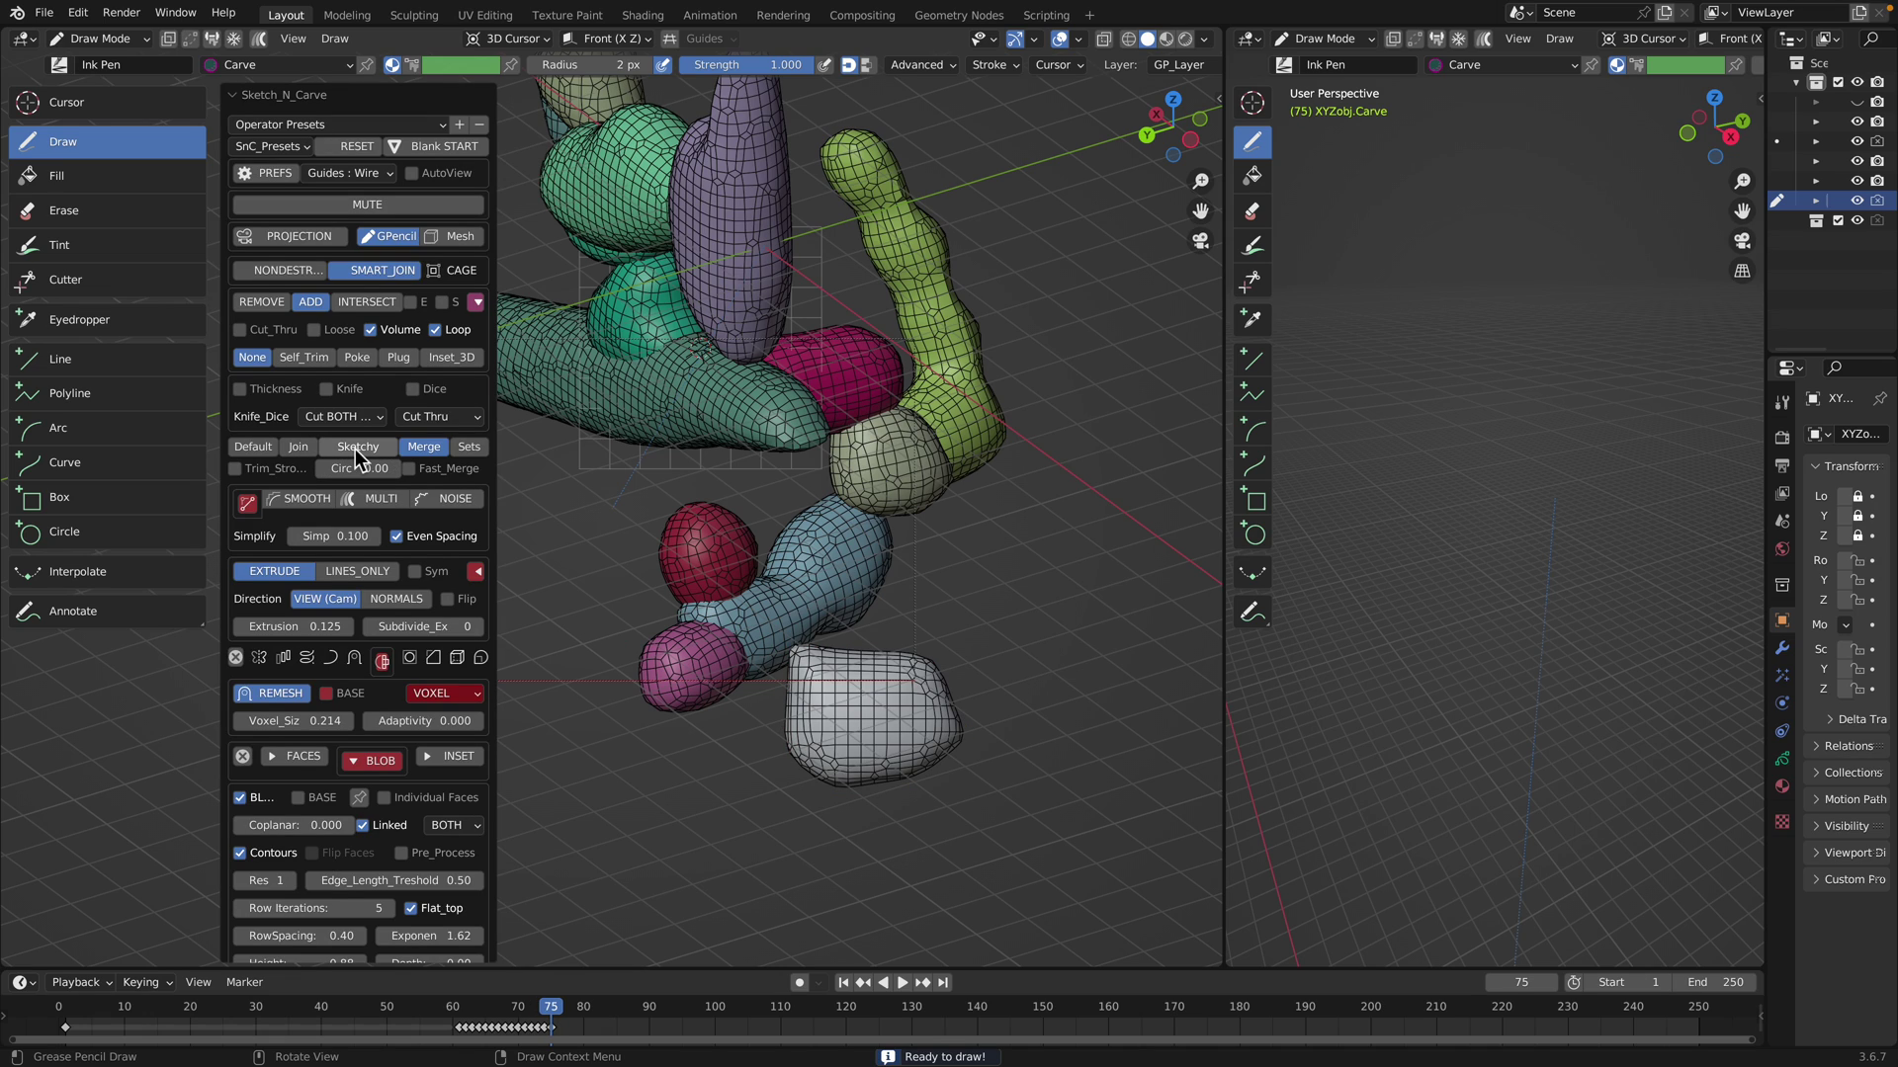
{"action": "left_click", "coordinate": [310, 447]}
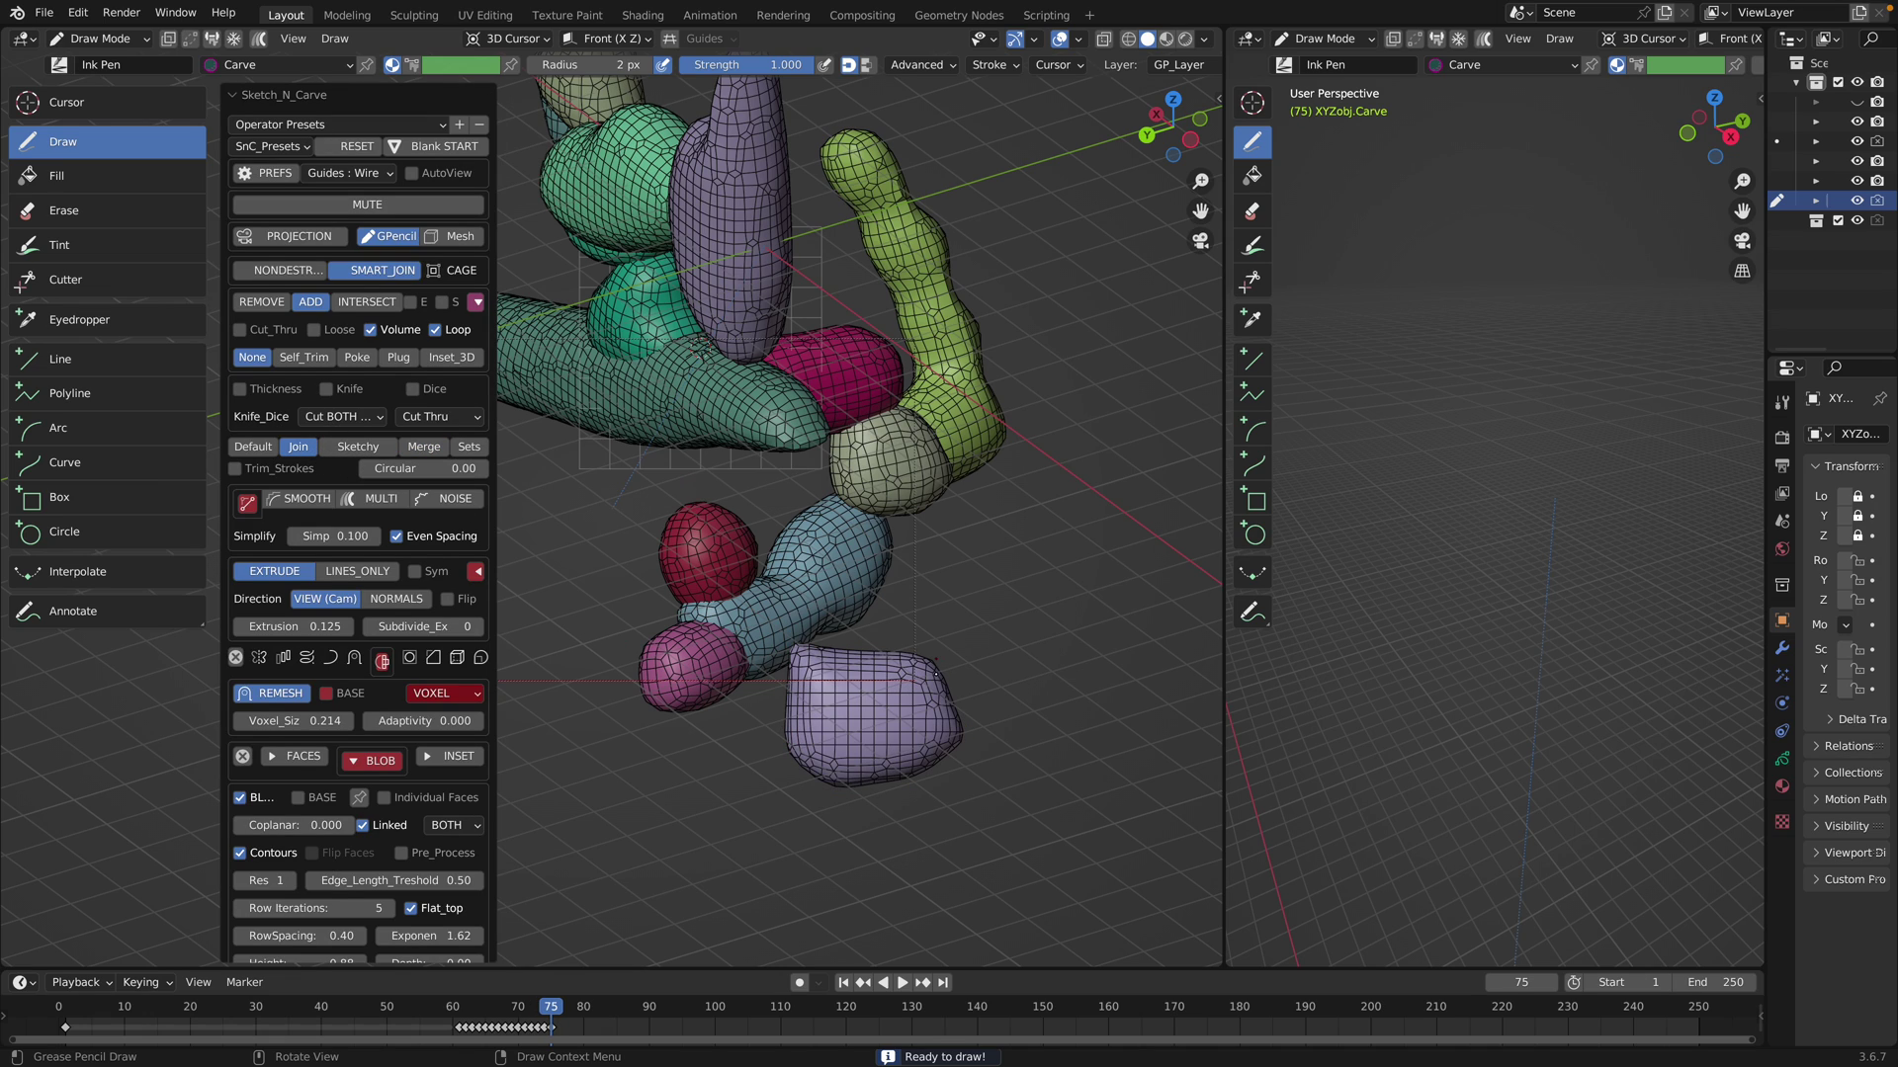
Sketch a large three-lobed blob against the squarish one and change its stroke mode to Sketchy
{"action": "mouse_move", "coordinate": [929, 680]}
{"action": "left_mouse_down"}
{"action": "mouse_move", "coordinate": [1093, 563]}
{"action": "mouse_move", "coordinate": [934, 669]}
{"action": "left_mouse_up"}
{"action": "mouse_move", "coordinate": [1067, 721]}
{"action": "left_mouse_down"}
{"action": "mouse_move", "coordinate": [1017, 860]}
{"action": "mouse_move", "coordinate": [878, 922]}
{"action": "mouse_move", "coordinate": [736, 798]}
{"action": "left_mouse_up"}
{"action": "key", "text": "x"}
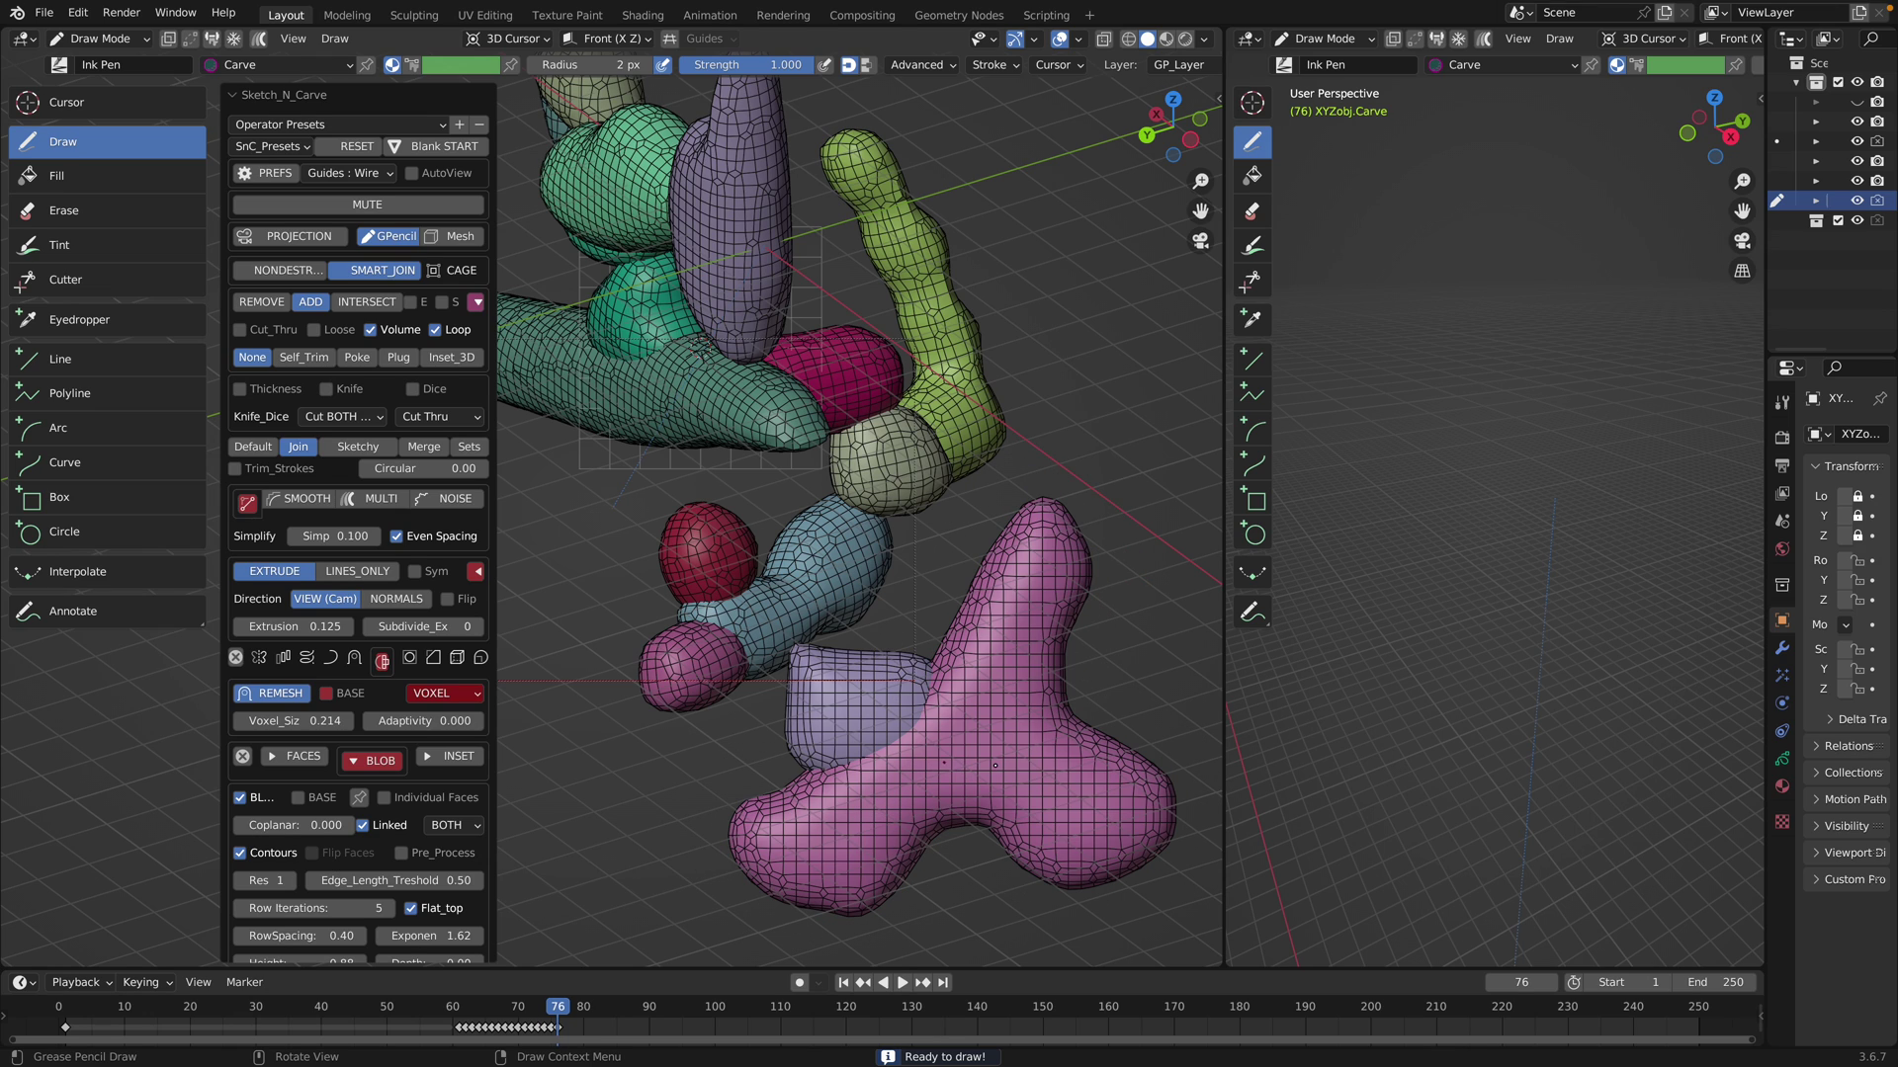
{"action": "left_click", "coordinate": [367, 446]}
Sketch four crossing straight strokes in a hash pattern beside the chain and turn the enclosed area into a blob
{"action": "middle_click_drag", "start_coordinate": [958, 396], "coordinate": [720, 450], "text": "shift"}
{"action": "left_click_drag", "start_coordinate": [808, 352], "coordinate": [1110, 497]}
{"action": "left_click_drag", "start_coordinate": [929, 317], "coordinate": [837, 566]}
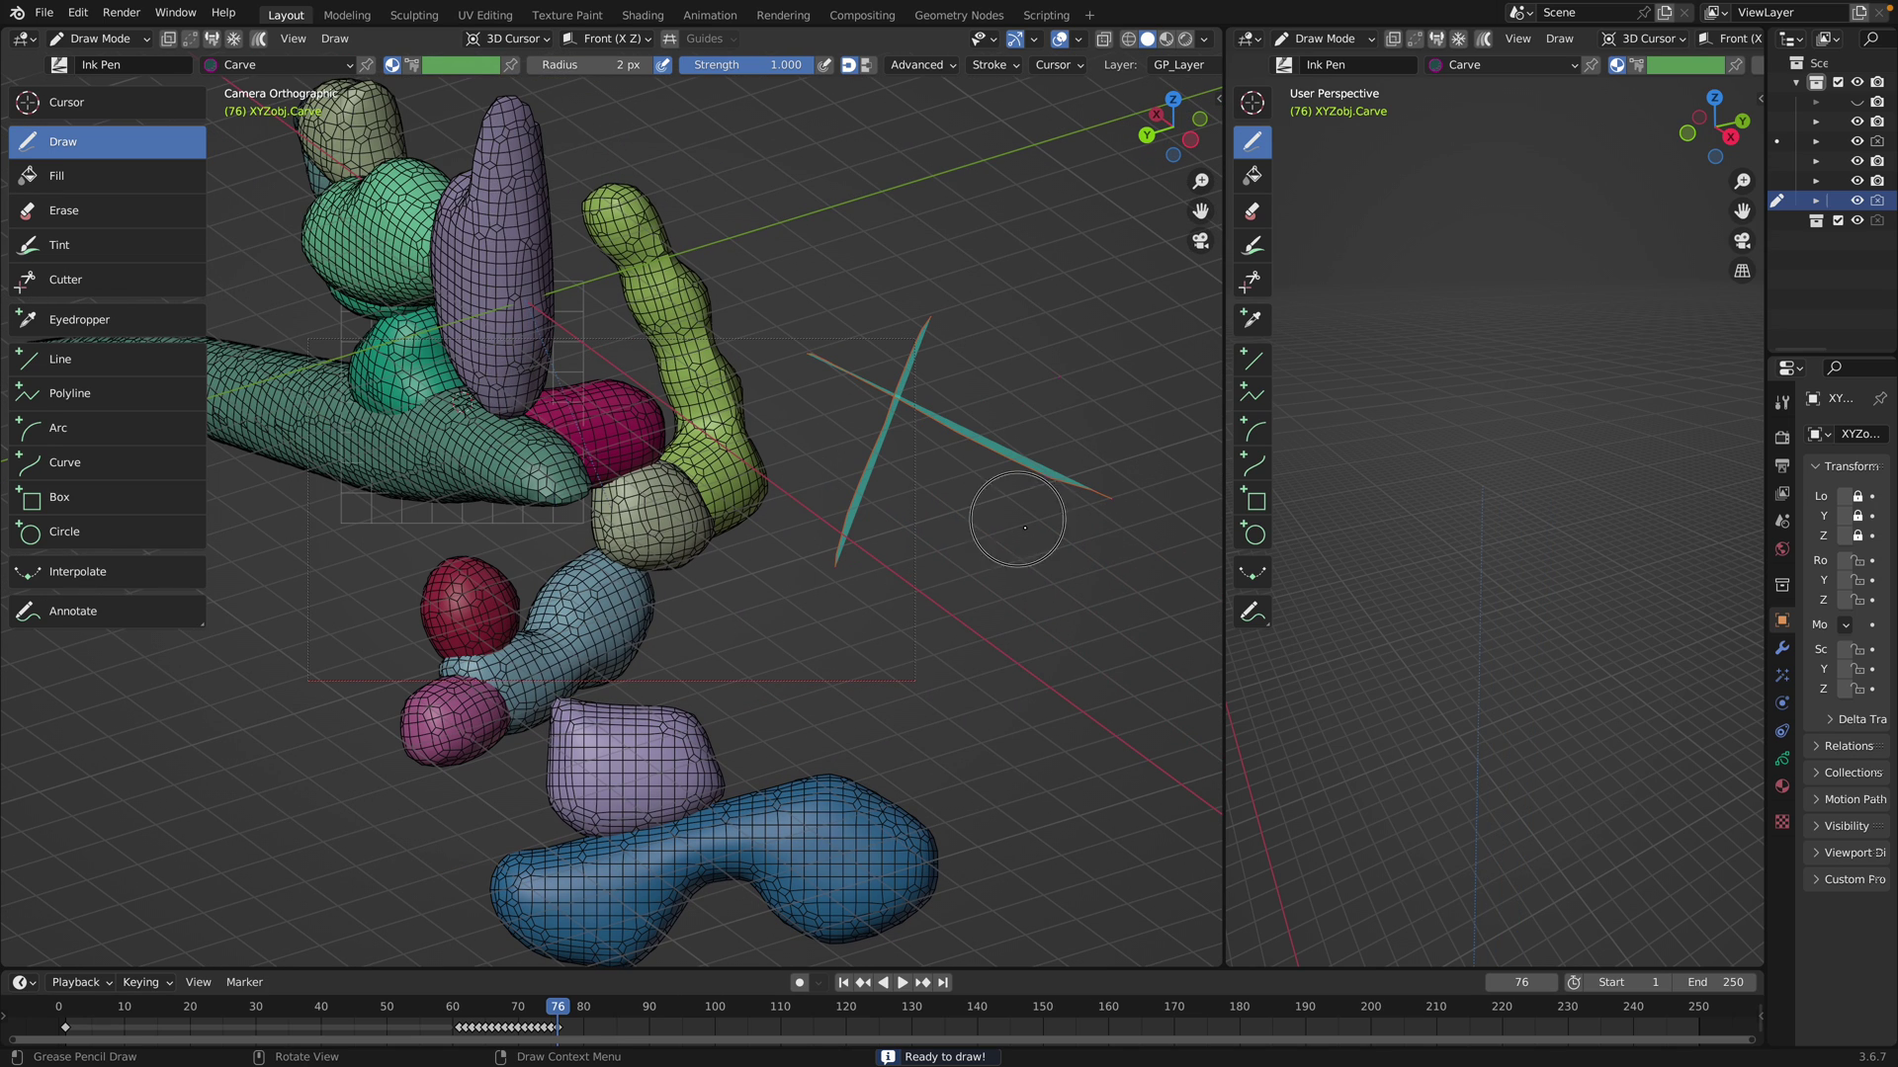
{"action": "left_click_drag", "start_coordinate": [1059, 377], "coordinate": [995, 697]}
{"action": "left_click_drag", "start_coordinate": [801, 484], "coordinate": [1107, 640]}
{"action": "key", "text": "c"}
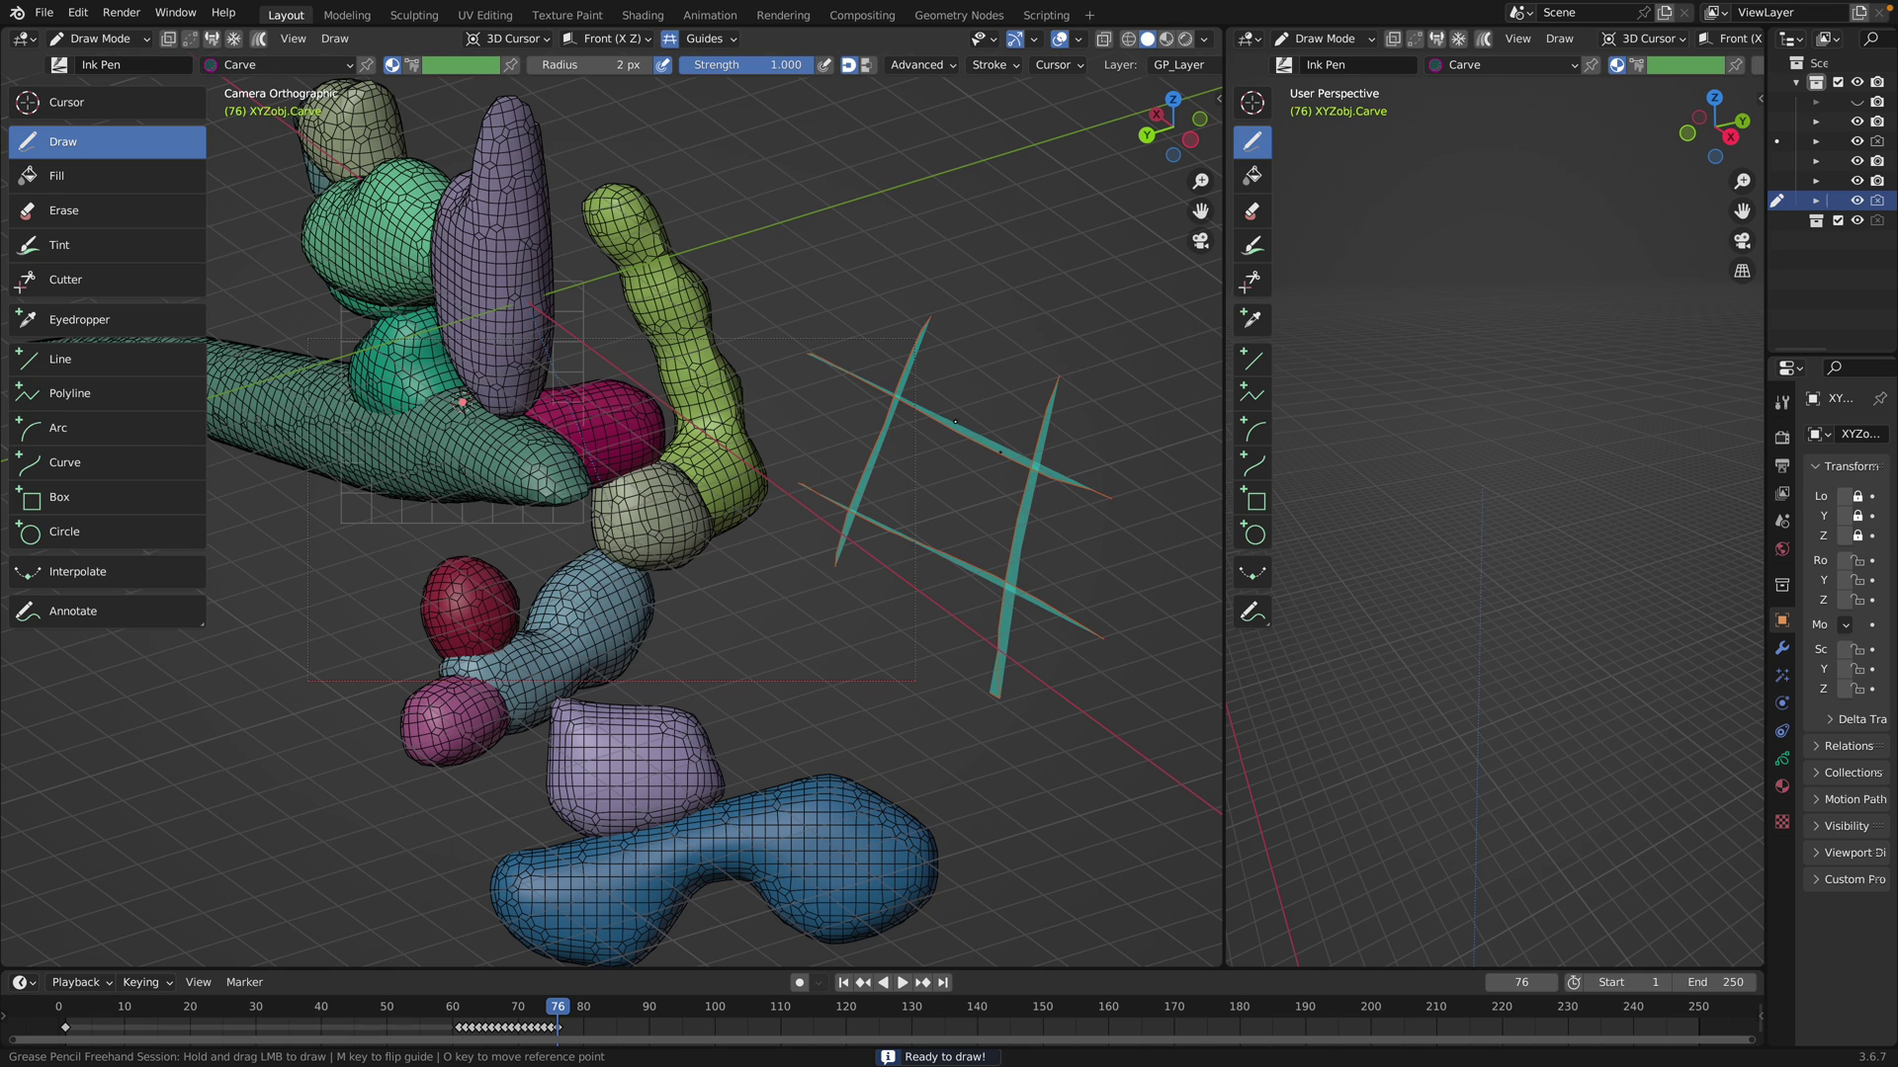
{"action": "left_click", "coordinate": [566, 1009]}
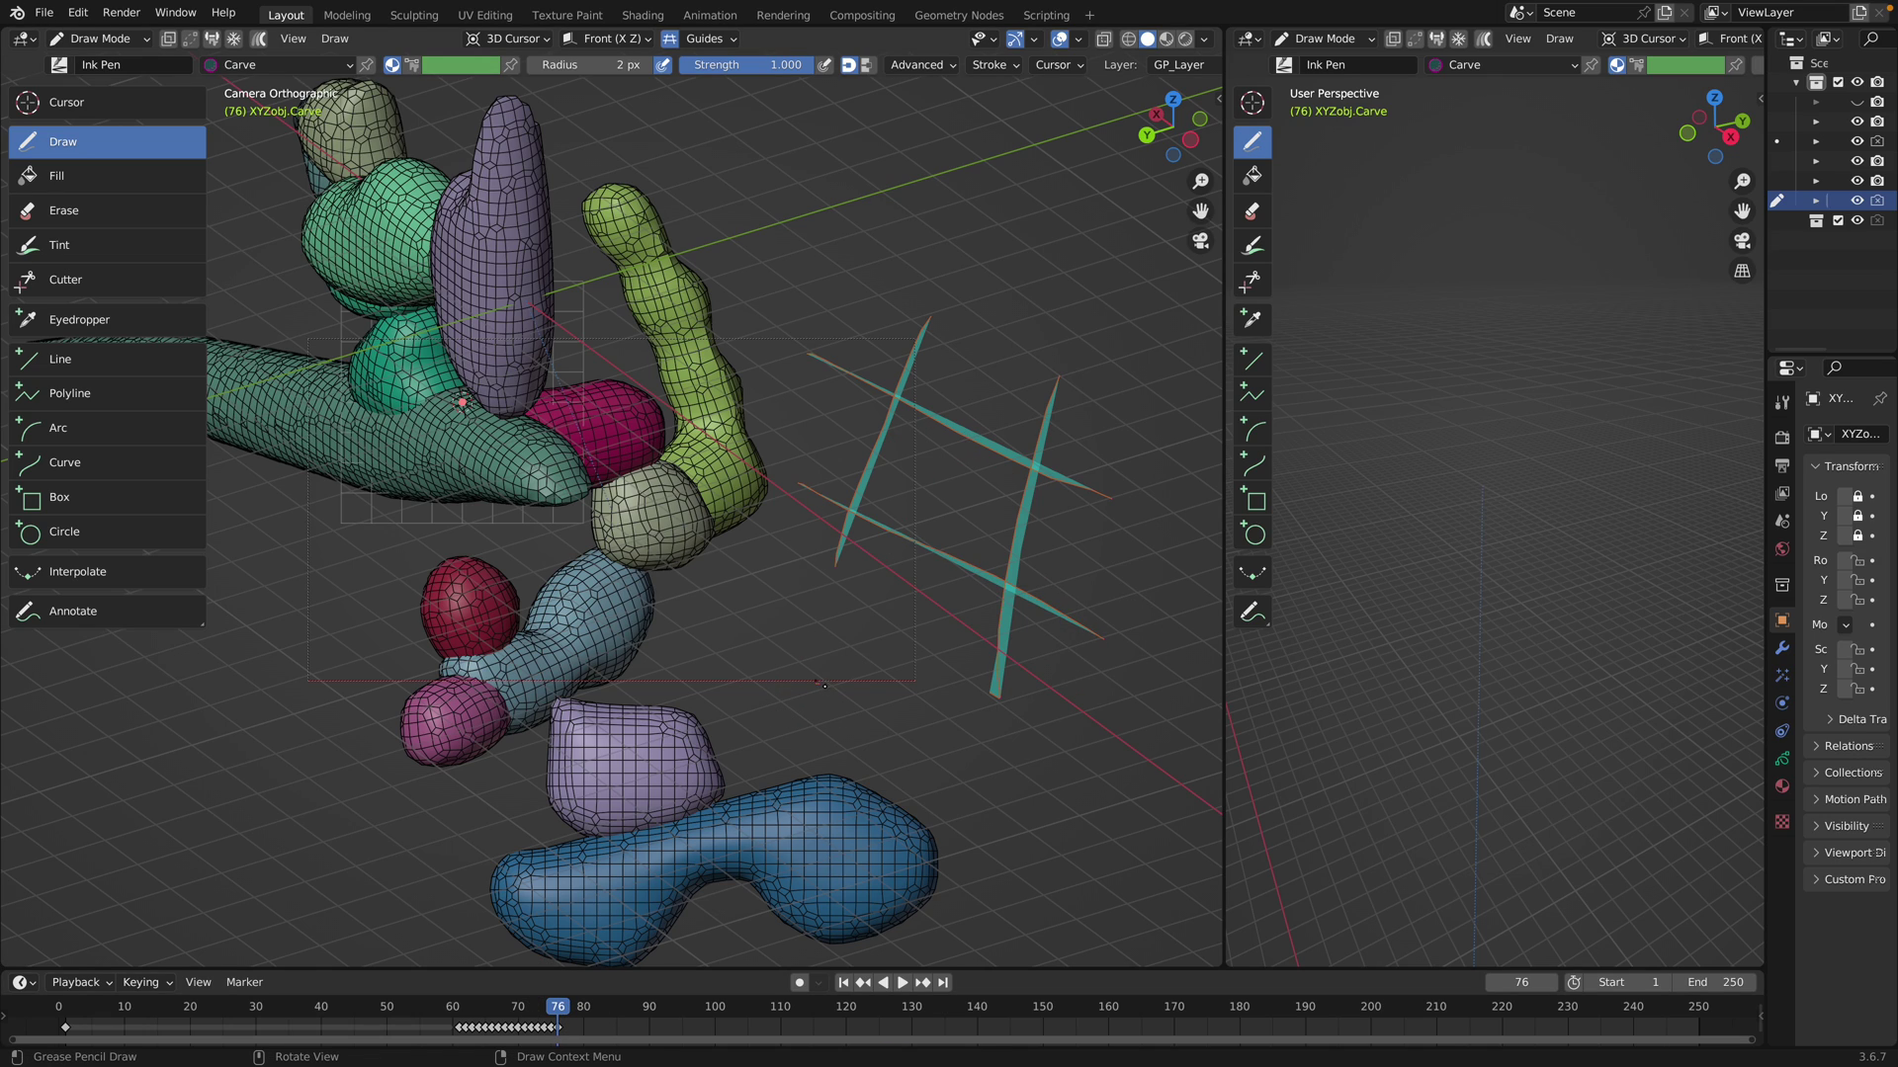
{"action": "middle_click_drag", "start_coordinate": [824, 686], "coordinate": [801, 679]}
{"action": "key", "text": "c"}
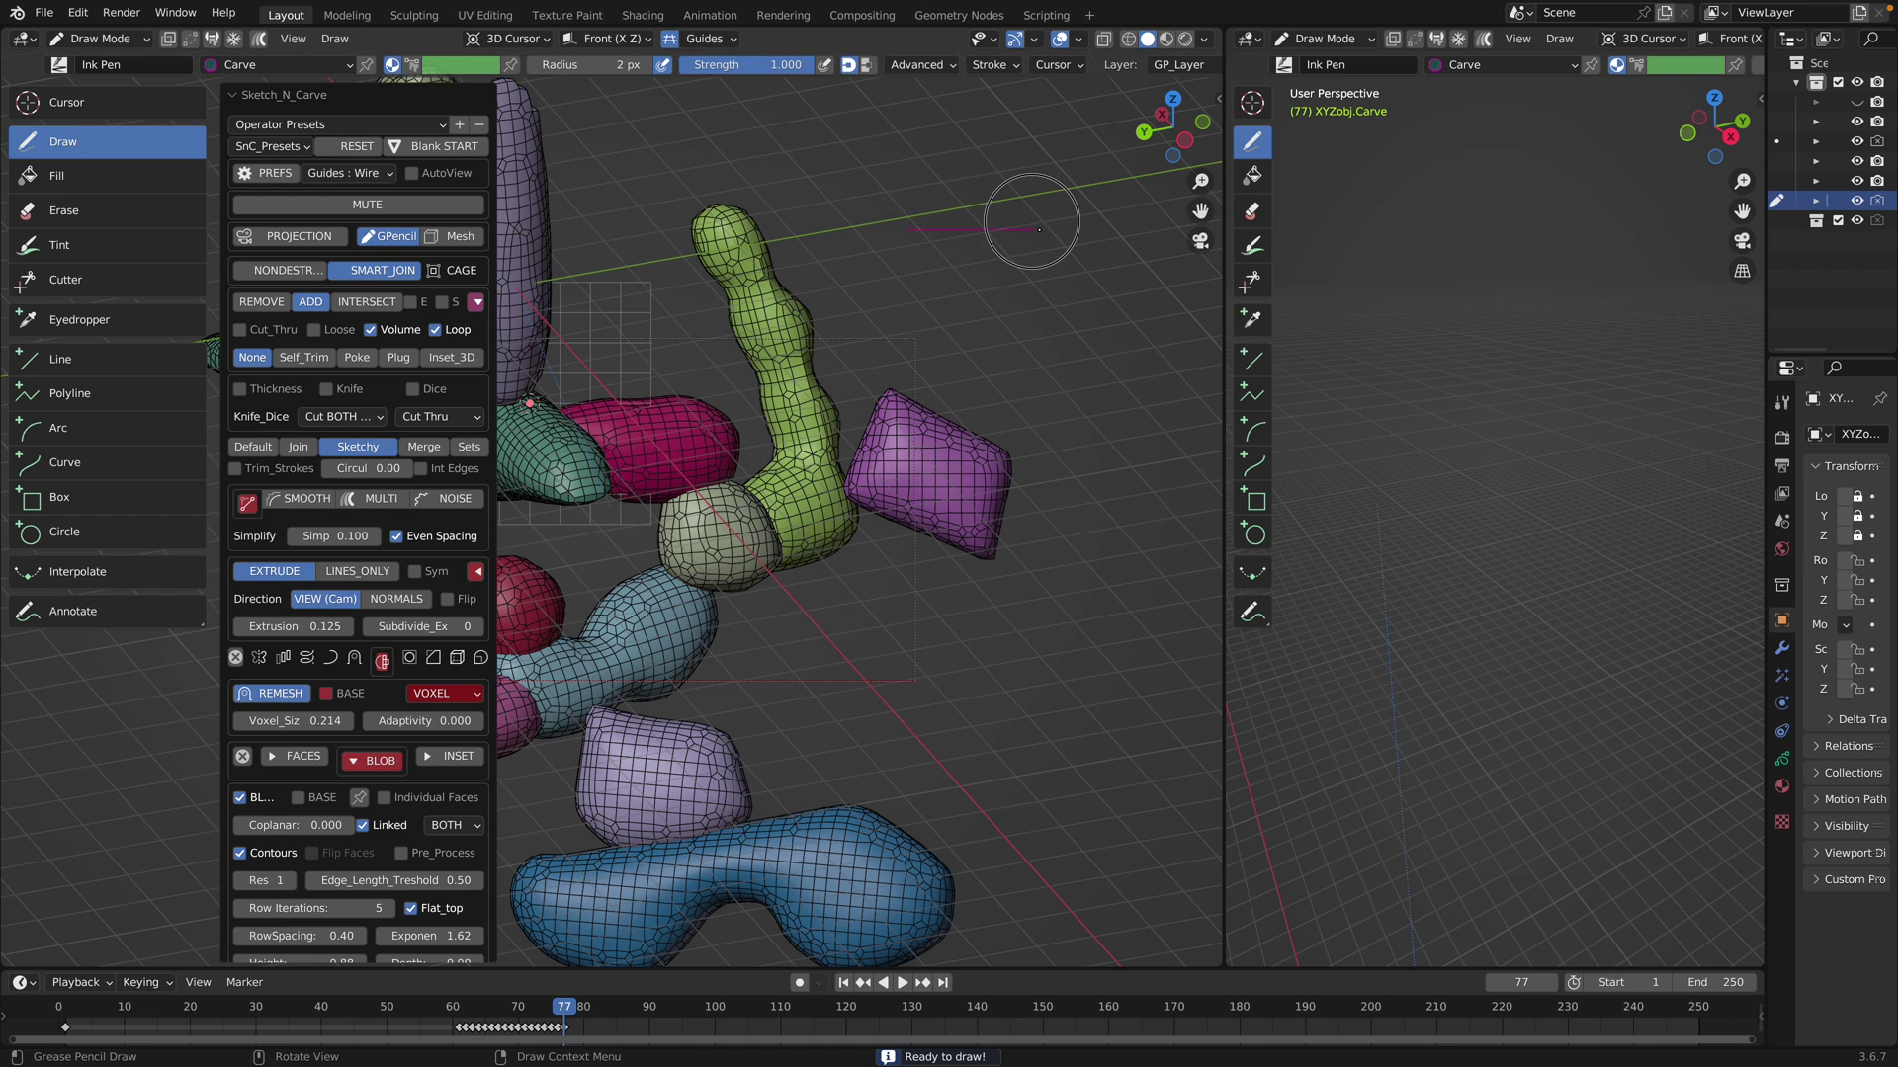
Turn the drawing guides off and sketch crossing strokes above the four-sided blob to form a second one
{"action": "left_click_drag", "start_coordinate": [907, 228], "coordinate": [1032, 228]}
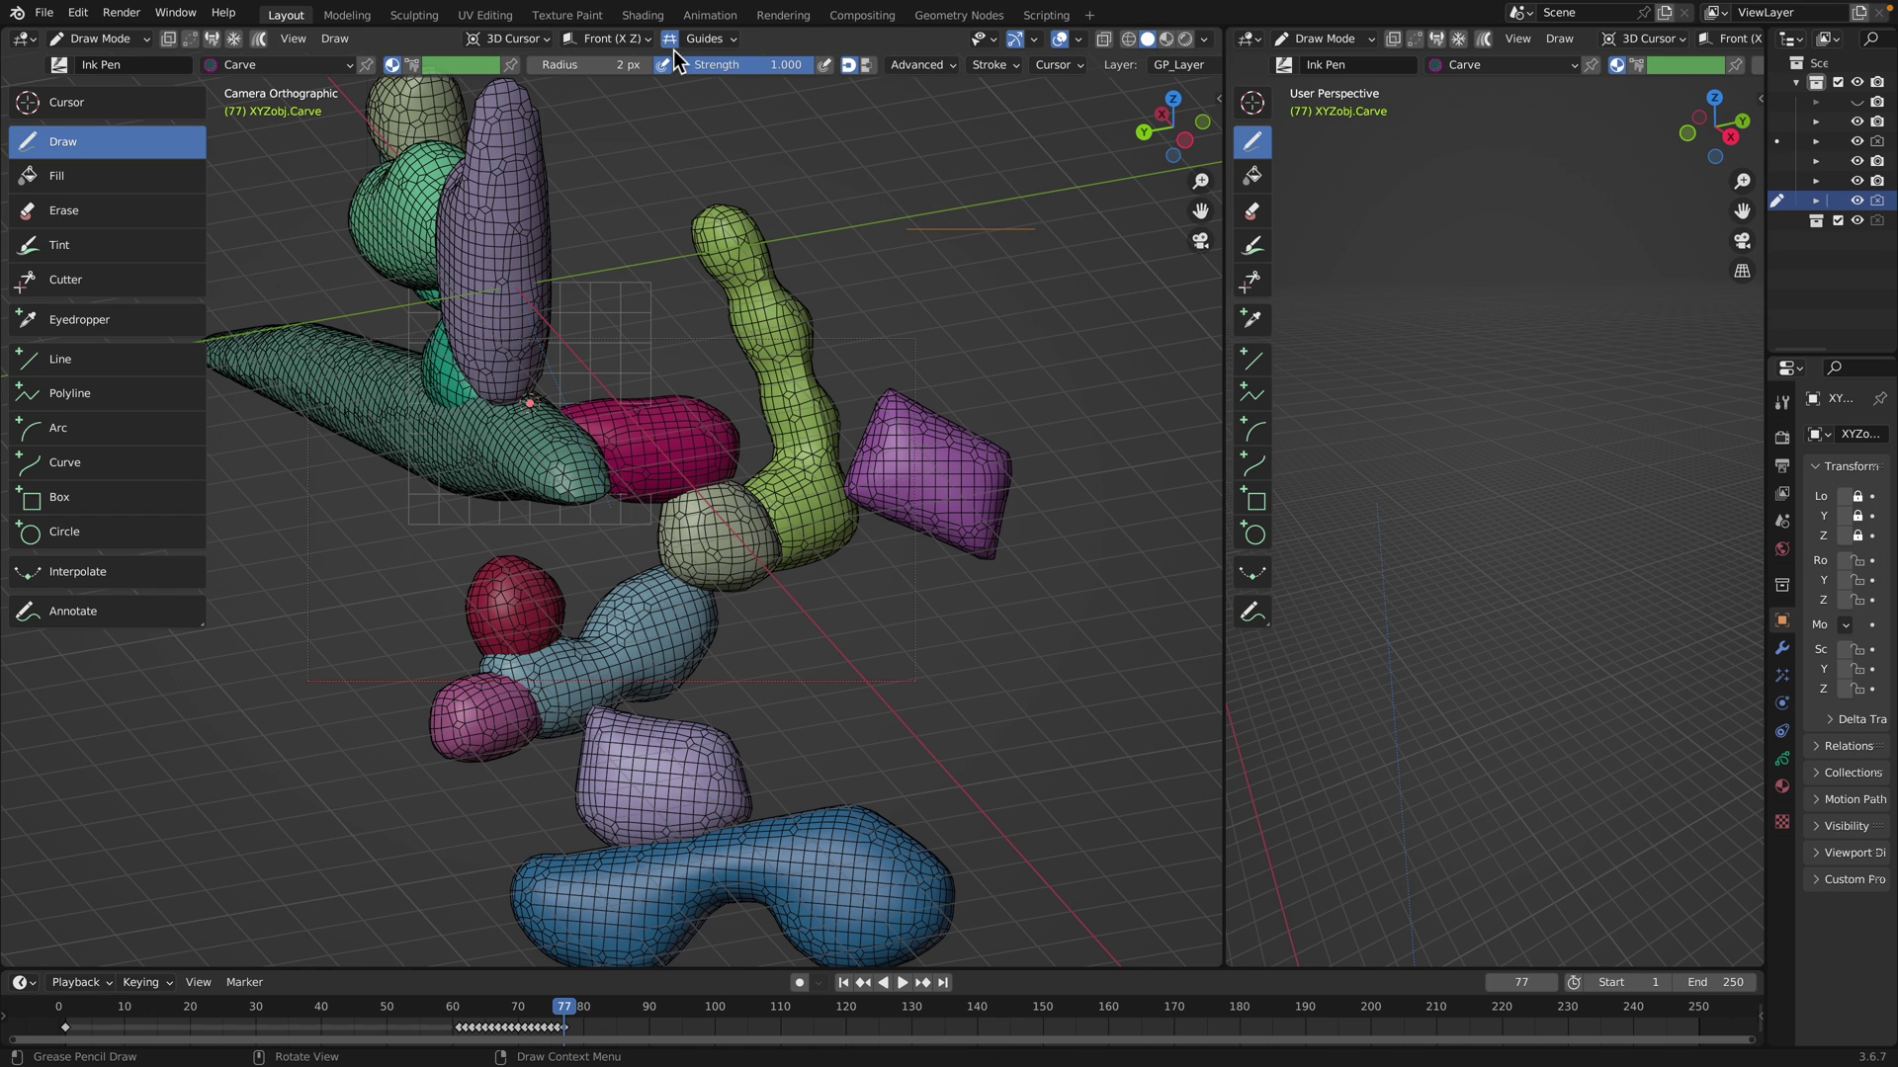
{"action": "mouse_move", "coordinate": [999, 187]}
{"action": "left_mouse_down"}
{"action": "mouse_move", "coordinate": [1013, 363]}
{"action": "mouse_move", "coordinate": [939, 381]}
{"action": "mouse_move", "coordinate": [894, 211]}
{"action": "mouse_move", "coordinate": [975, 268]}
{"action": "left_mouse_up"}
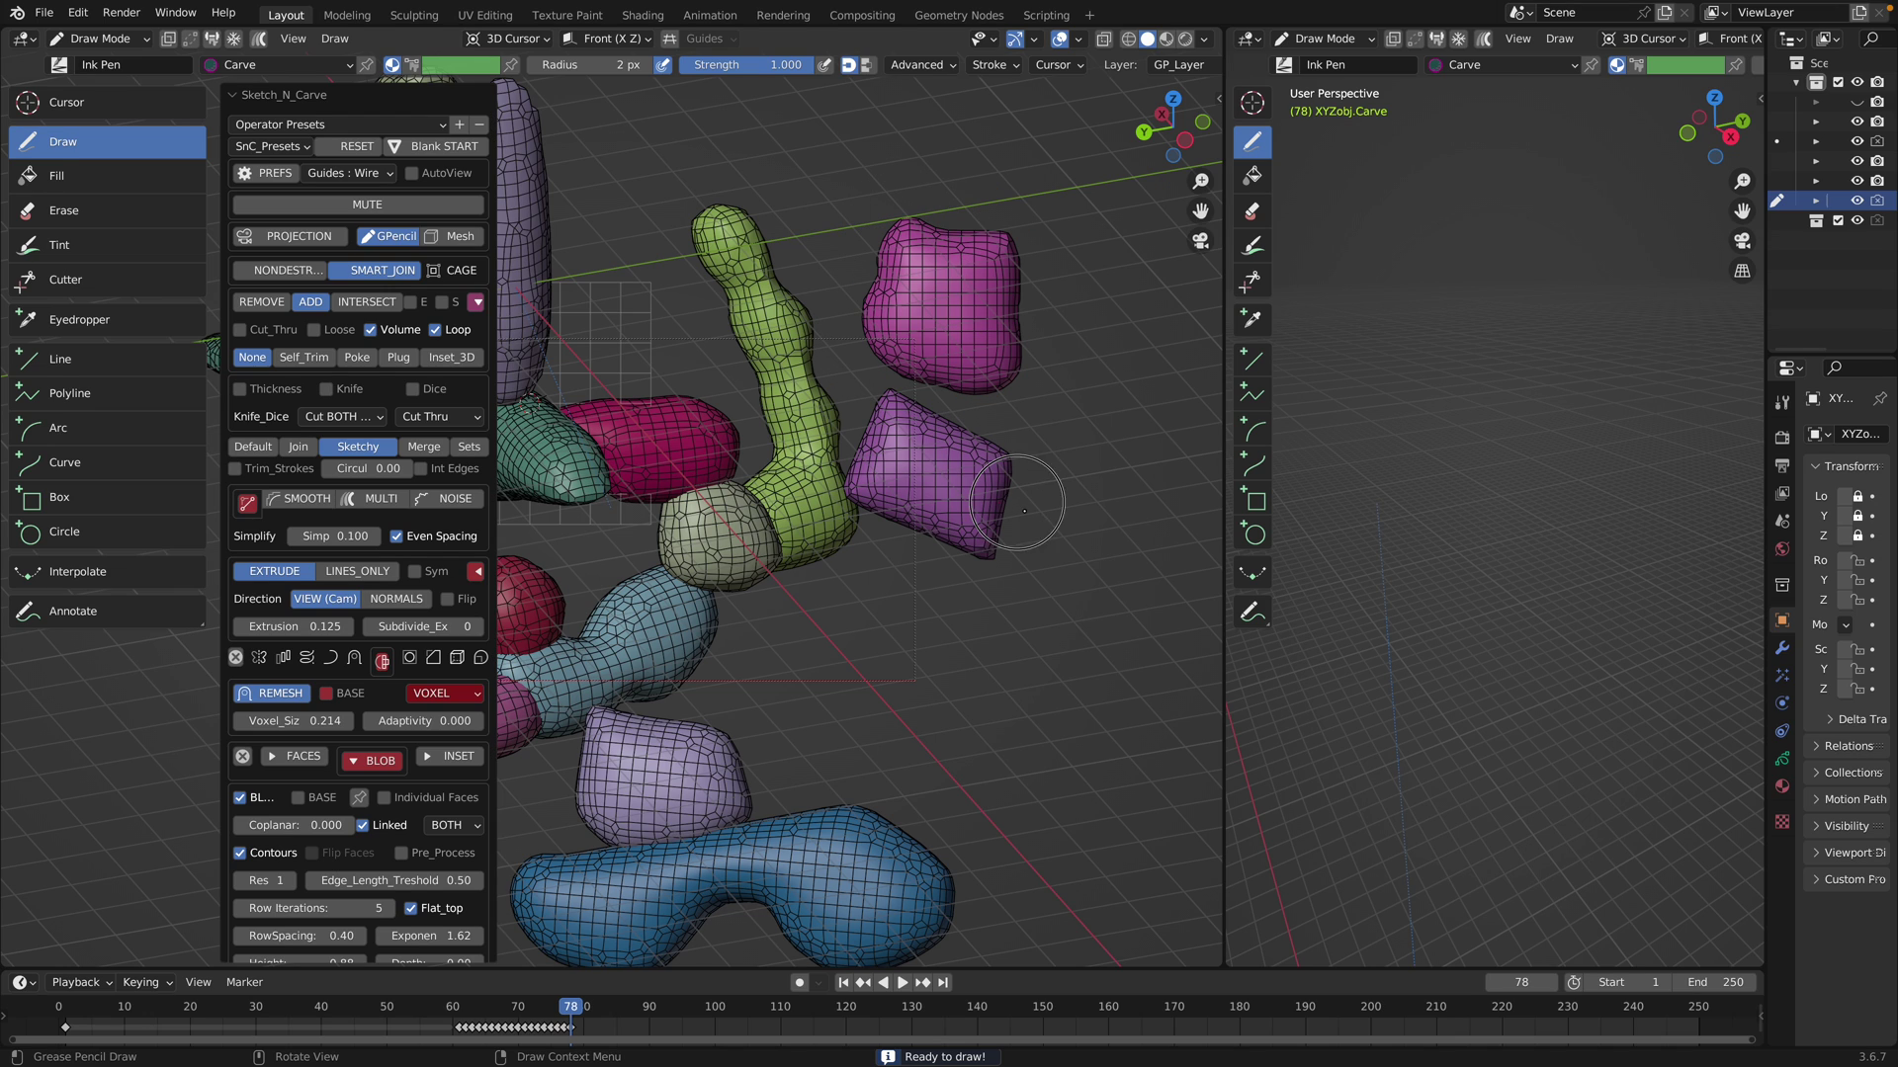
Sketch two lobed blobs from overlapping strokes, one against the purple four-sided blob and one in the gap beside the chain
{"action": "mouse_move", "coordinate": [1024, 510]}
{"action": "left_mouse_down"}
{"action": "mouse_move", "coordinate": [1048, 593]}
{"action": "mouse_move", "coordinate": [999, 625]}
{"action": "mouse_move", "coordinate": [954, 583]}
{"action": "mouse_move", "coordinate": [959, 522]}
{"action": "mouse_move", "coordinate": [1050, 495]}
{"action": "mouse_move", "coordinate": [1054, 519]}
{"action": "left_mouse_up"}
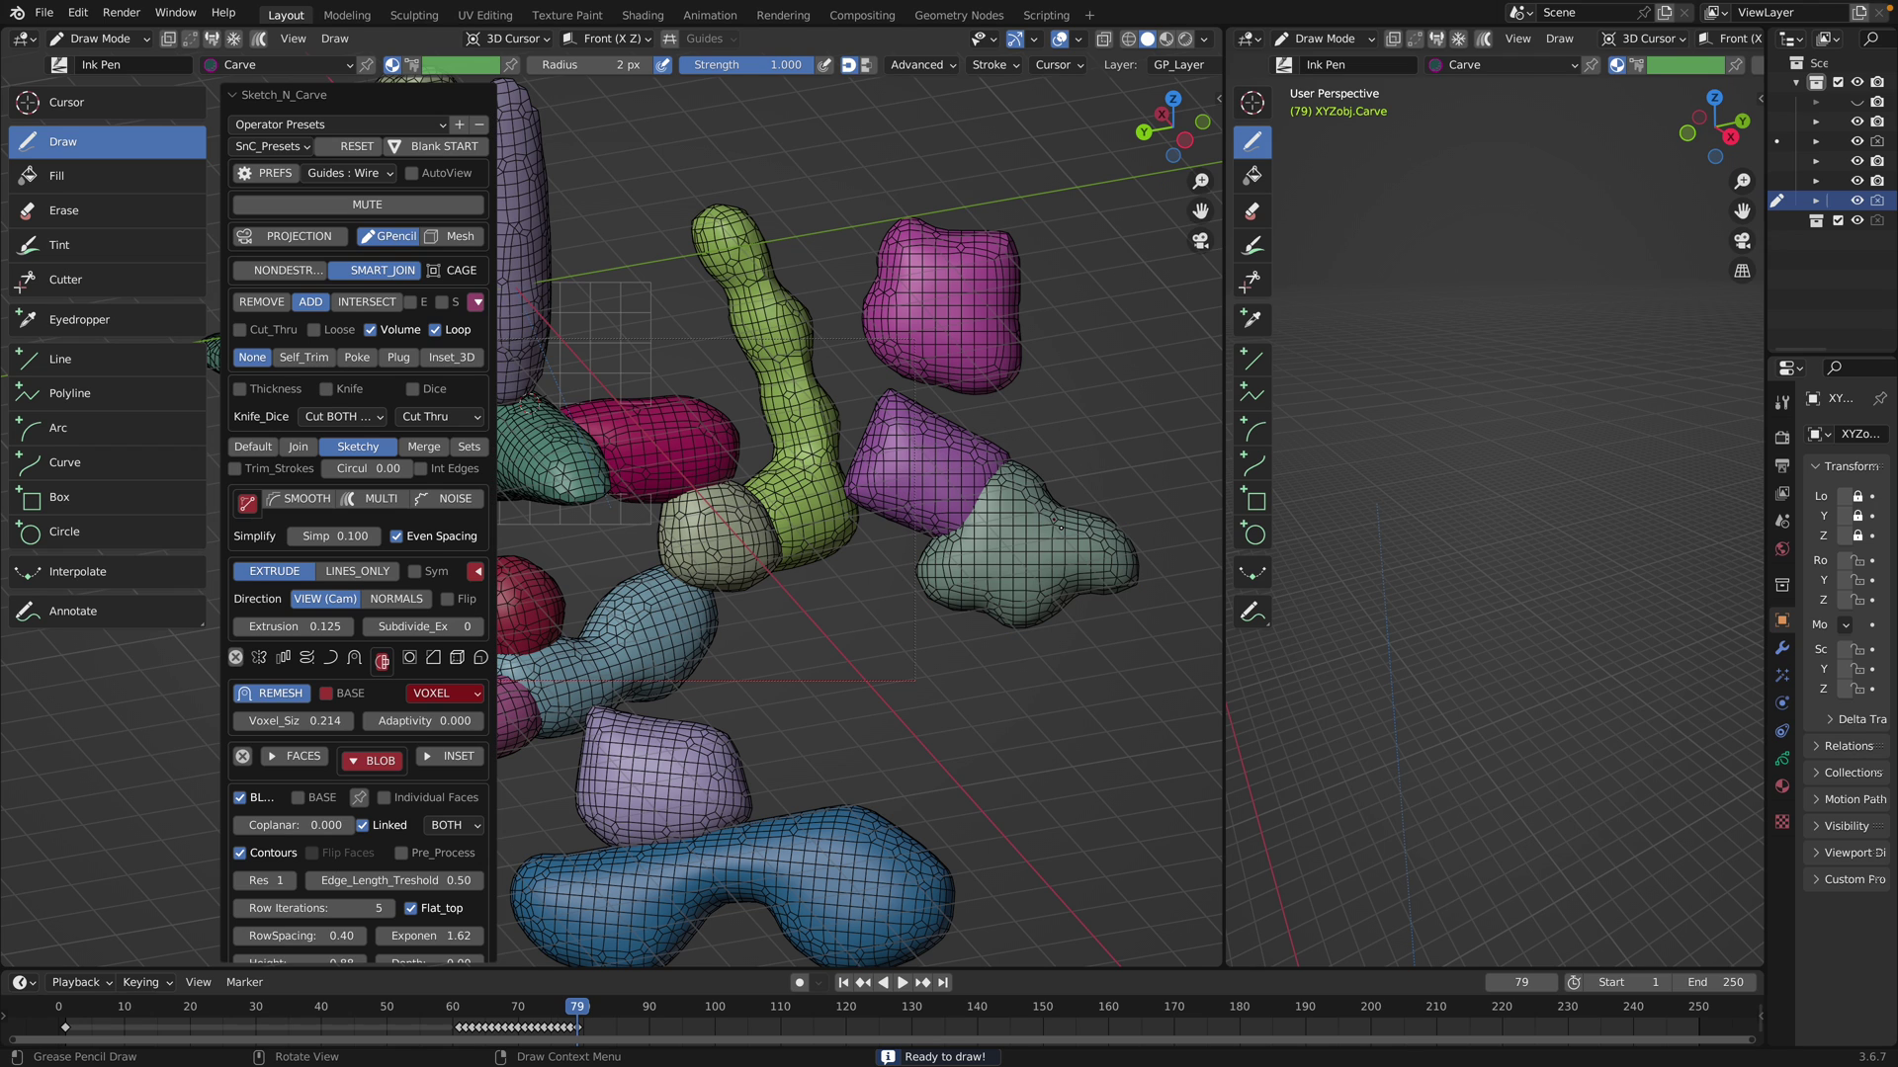
{"action": "scroll", "coordinate": [897, 734], "scroll_direction": "up", "scroll_amount": 2}
{"action": "mouse_move", "coordinate": [923, 770]}
{"action": "left_mouse_down"}
{"action": "mouse_move", "coordinate": [1018, 660]}
{"action": "mouse_move", "coordinate": [979, 798]}
{"action": "mouse_move", "coordinate": [1107, 770]}
{"action": "mouse_move", "coordinate": [1013, 874]}
{"action": "mouse_move", "coordinate": [877, 905]}
{"action": "mouse_move", "coordinate": [860, 811]}
{"action": "mouse_move", "coordinate": [929, 729]}
{"action": "left_mouse_up"}
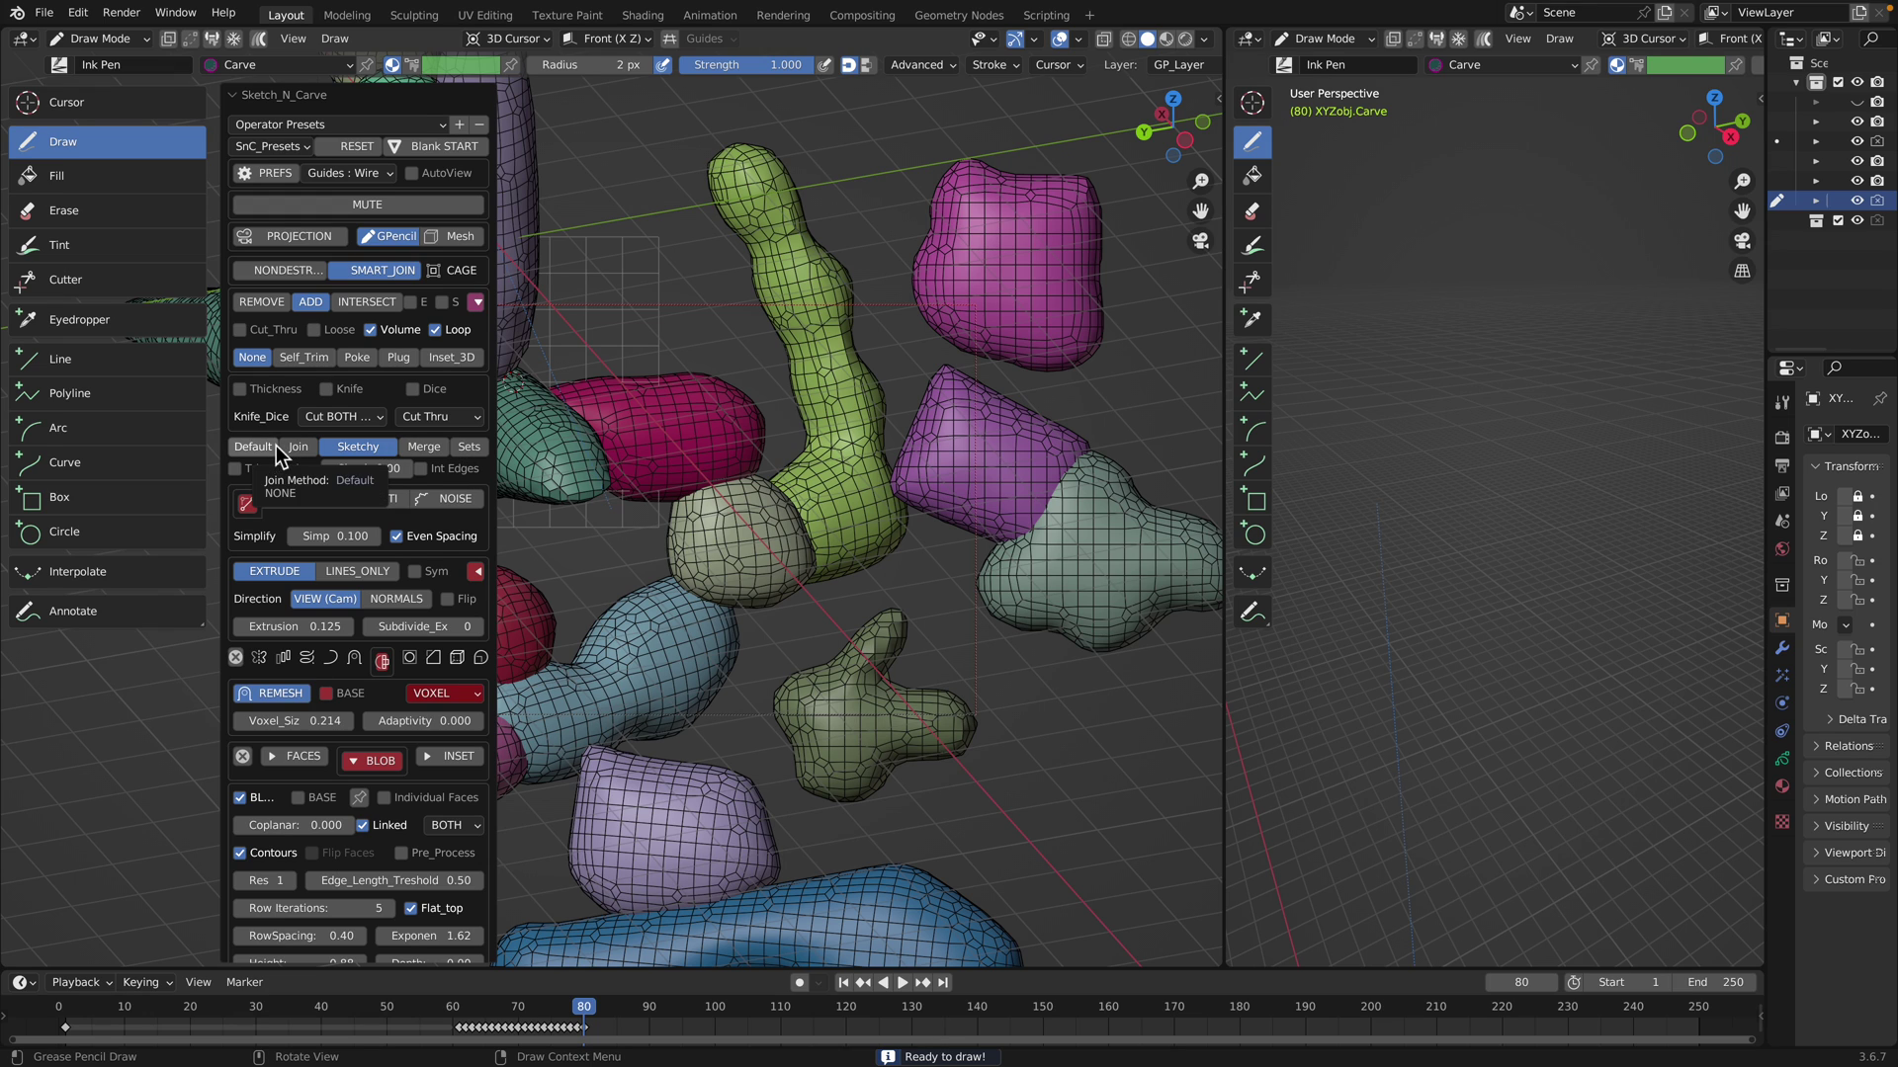
Switch the stroke mode to Sets and sketch a large round outline with an inner loop to form a ring-shaped blob
{"action": "left_click", "coordinate": [472, 447]}
{"action": "mouse_move", "coordinate": [852, 488]}
{"action": "left_mouse_down"}
{"action": "mouse_move", "coordinate": [817, 623]}
{"action": "mouse_move", "coordinate": [966, 476]}
{"action": "mouse_move", "coordinate": [934, 484]}
{"action": "left_mouse_up"}
{"action": "left_click_drag", "start_coordinate": [930, 575], "coordinate": [982, 539]}
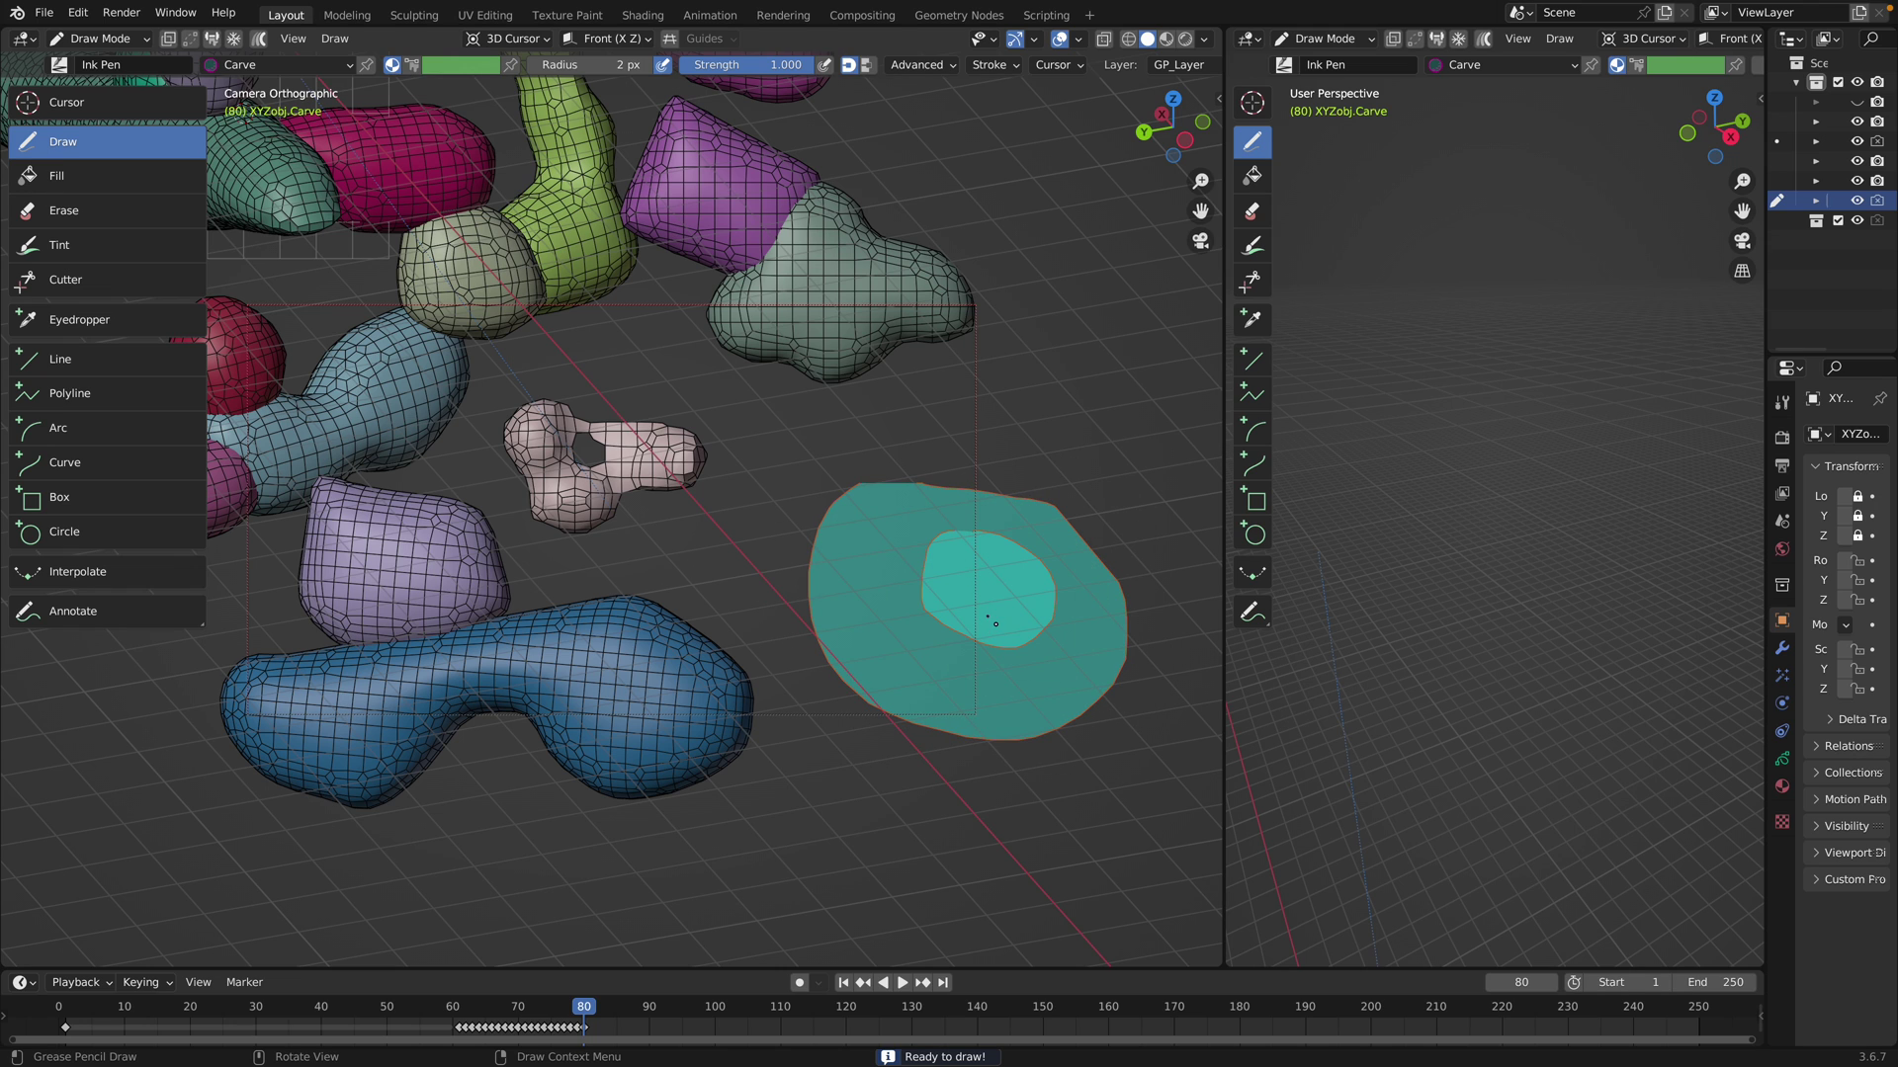
Sketch an L-shaped blob with a hole, a small ring blob and a plain L-shaped outline beside them
{"action": "mouse_move", "coordinate": [777, 581]}
{"action": "left_mouse_down"}
{"action": "mouse_move", "coordinate": [953, 487]}
{"action": "mouse_move", "coordinate": [966, 656]}
{"action": "mouse_move", "coordinate": [786, 593]}
{"action": "mouse_move", "coordinate": [949, 519]}
{"action": "mouse_move", "coordinate": [865, 578]}
{"action": "left_mouse_up"}
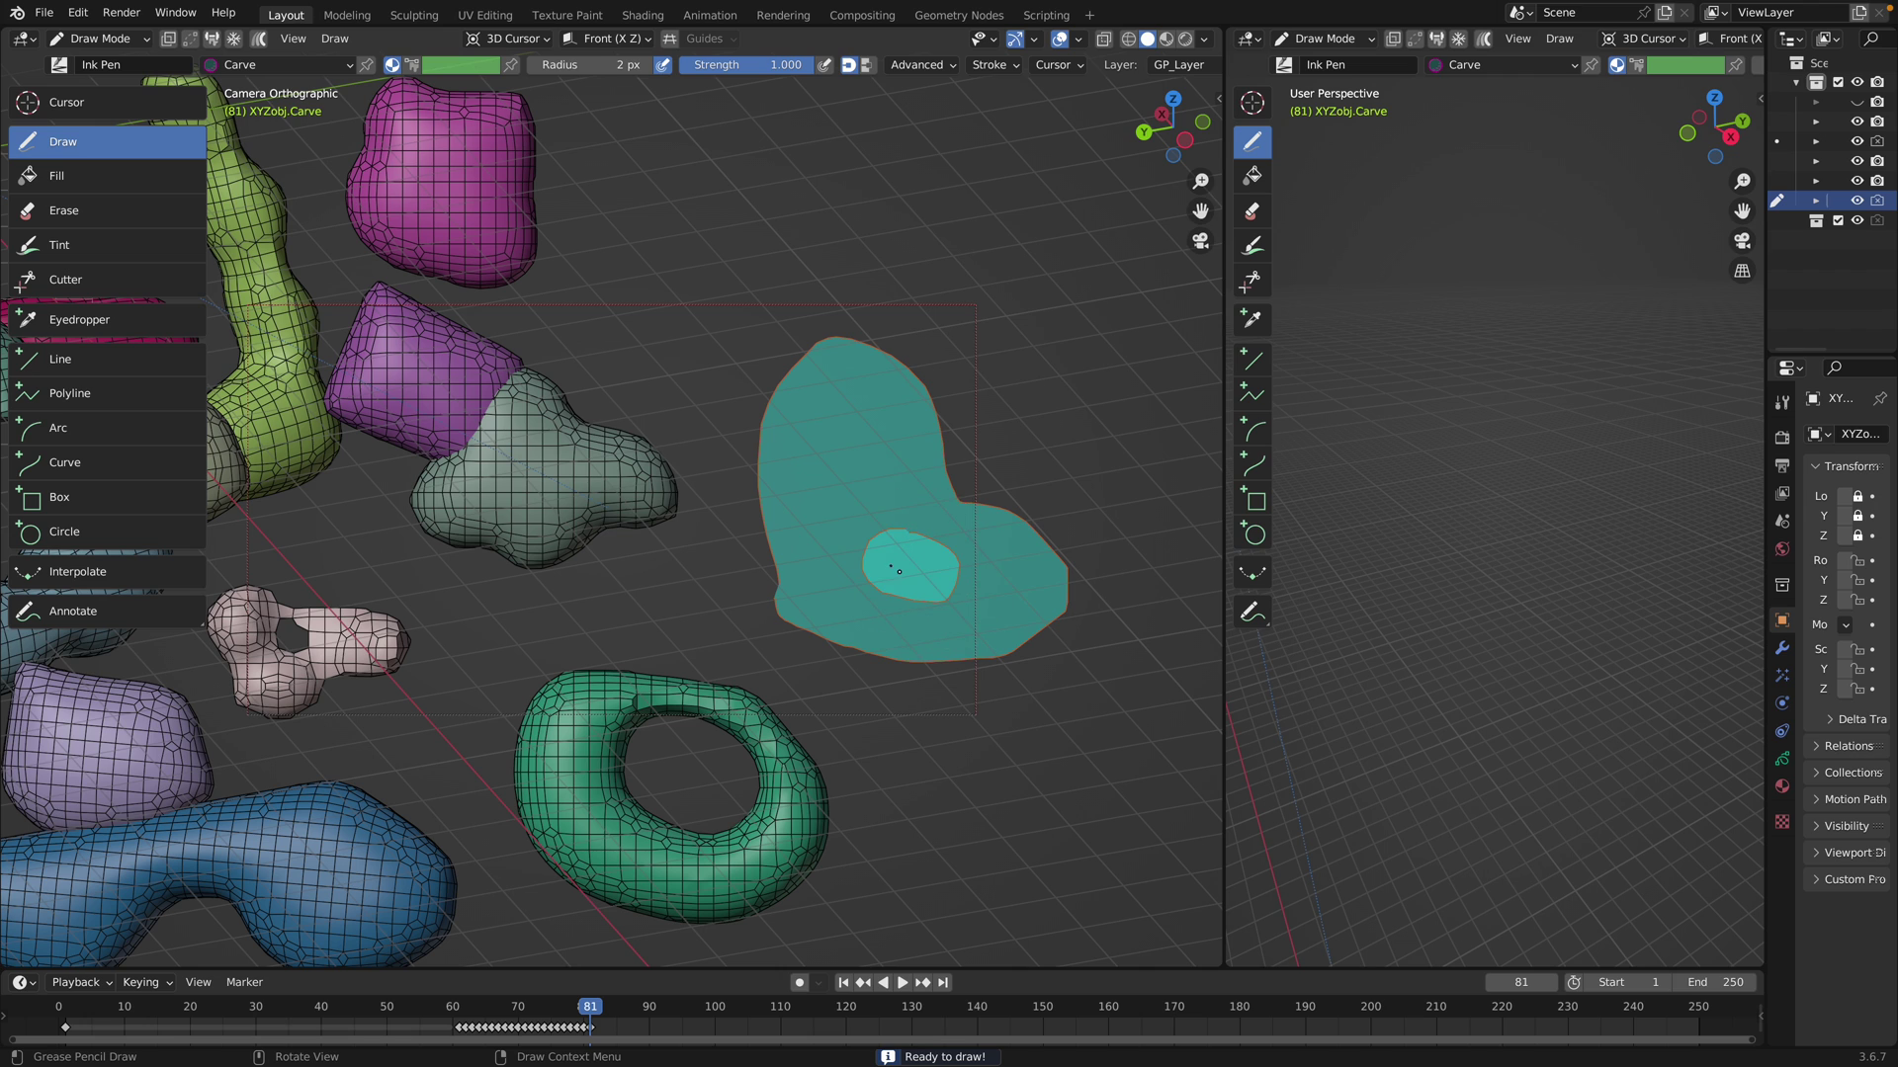
{"action": "mouse_move", "coordinate": [936, 435]}
{"action": "left_mouse_down"}
{"action": "mouse_move", "coordinate": [1017, 346]}
{"action": "mouse_move", "coordinate": [974, 353]}
{"action": "left_mouse_up"}
{"action": "mouse_move", "coordinate": [985, 403]}
{"action": "left_mouse_down"}
{"action": "mouse_move", "coordinate": [980, 447]}
{"action": "mouse_move", "coordinate": [990, 399]}
{"action": "mouse_move", "coordinate": [1025, 403]}
{"action": "mouse_move", "coordinate": [1040, 508]}
{"action": "mouse_move", "coordinate": [924, 463]}
{"action": "left_mouse_up"}
Sketch a small bean-shaped outline below the L-shaped outline and turn both into blobs in one operation
{"action": "key", "text": "l"}
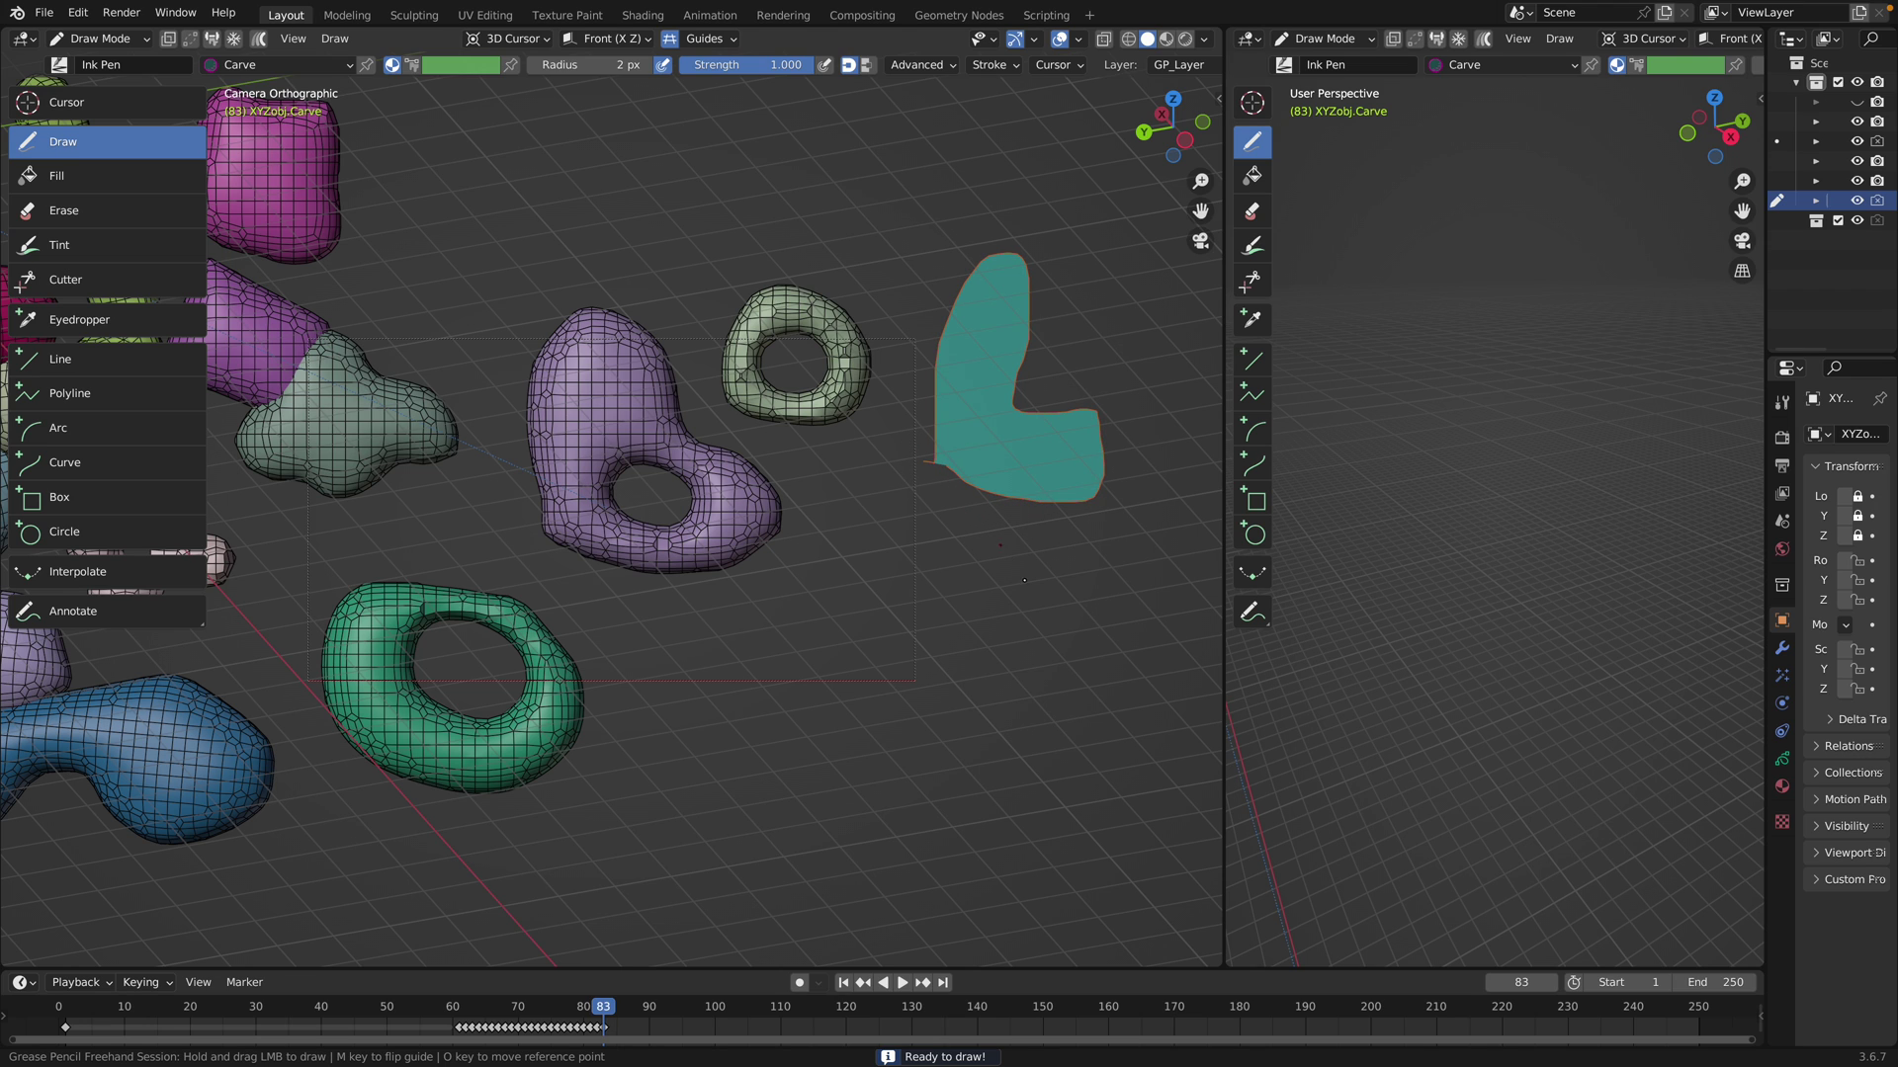
{"action": "middle_click_drag", "start_coordinate": [1001, 553], "coordinate": [936, 499], "text": "shift"}
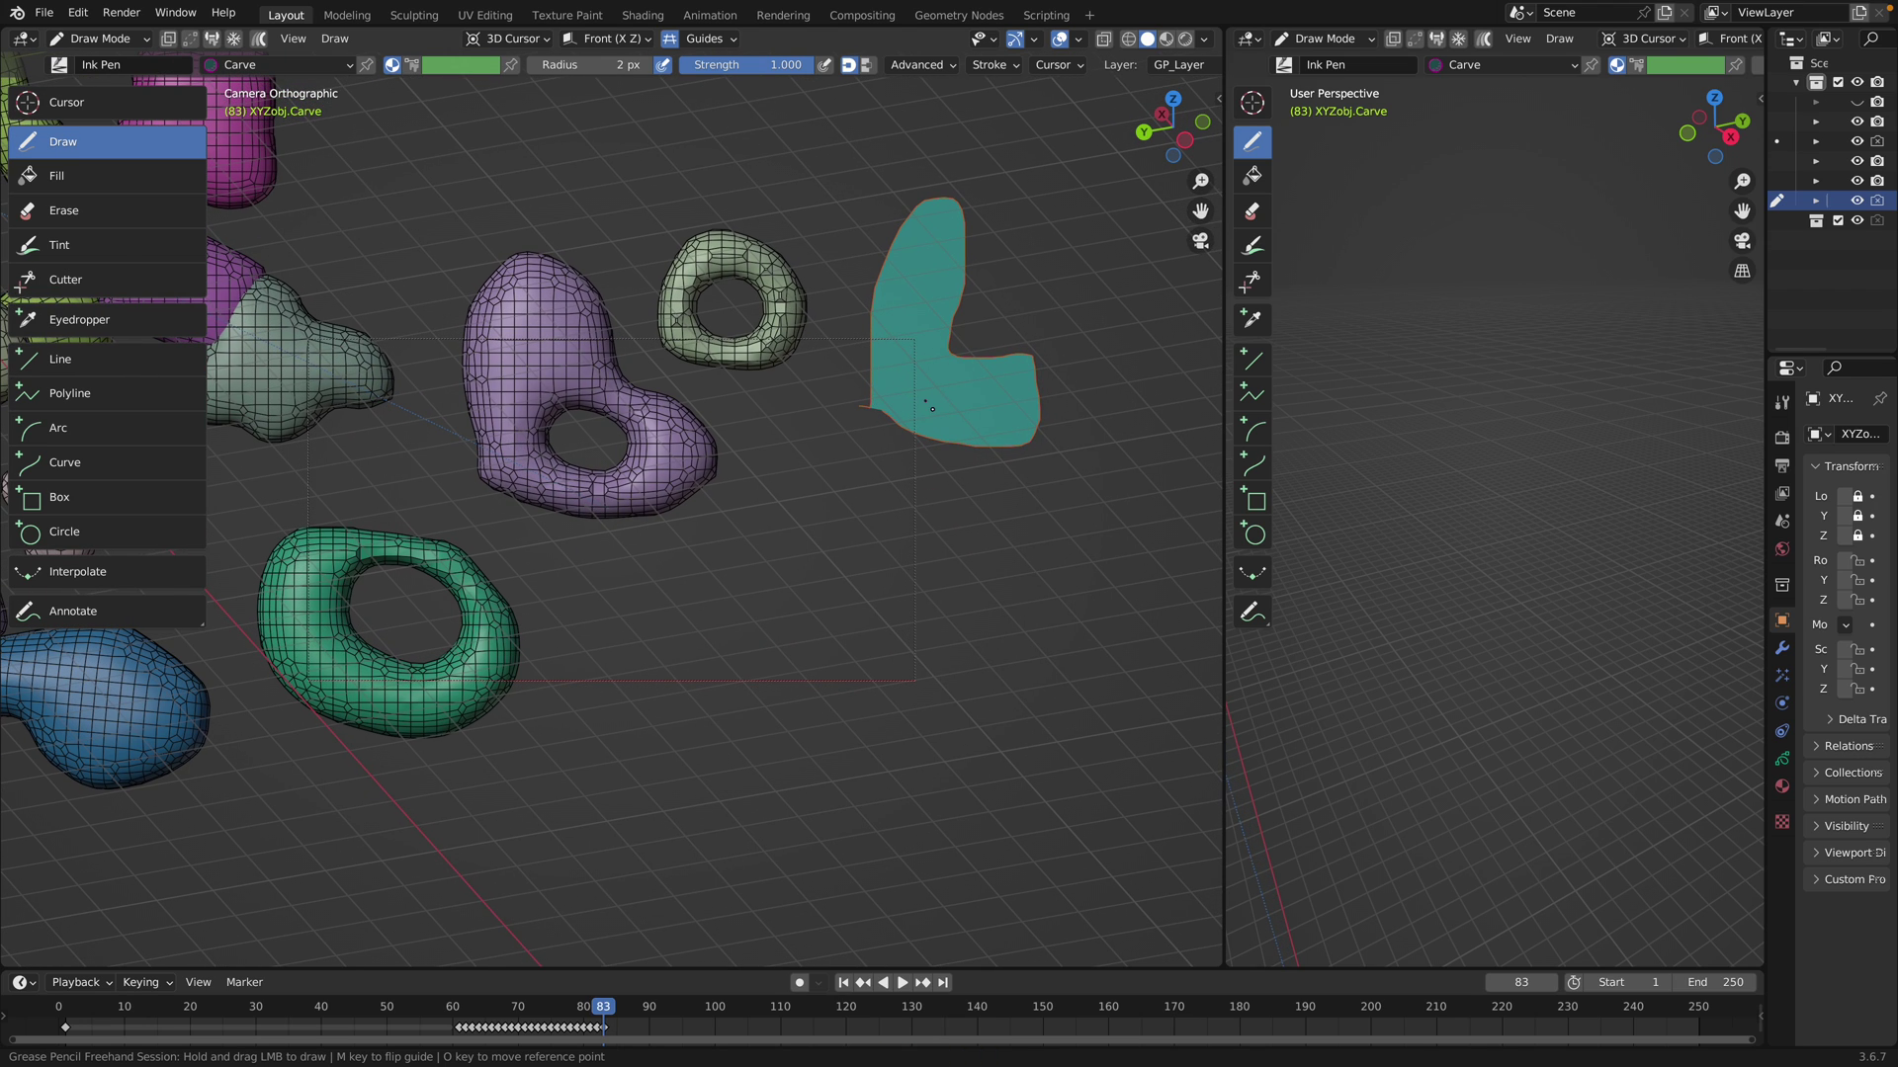
{"action": "middle_click_drag", "start_coordinate": [918, 393], "coordinate": [961, 435]}
{"action": "key", "text": "space"}
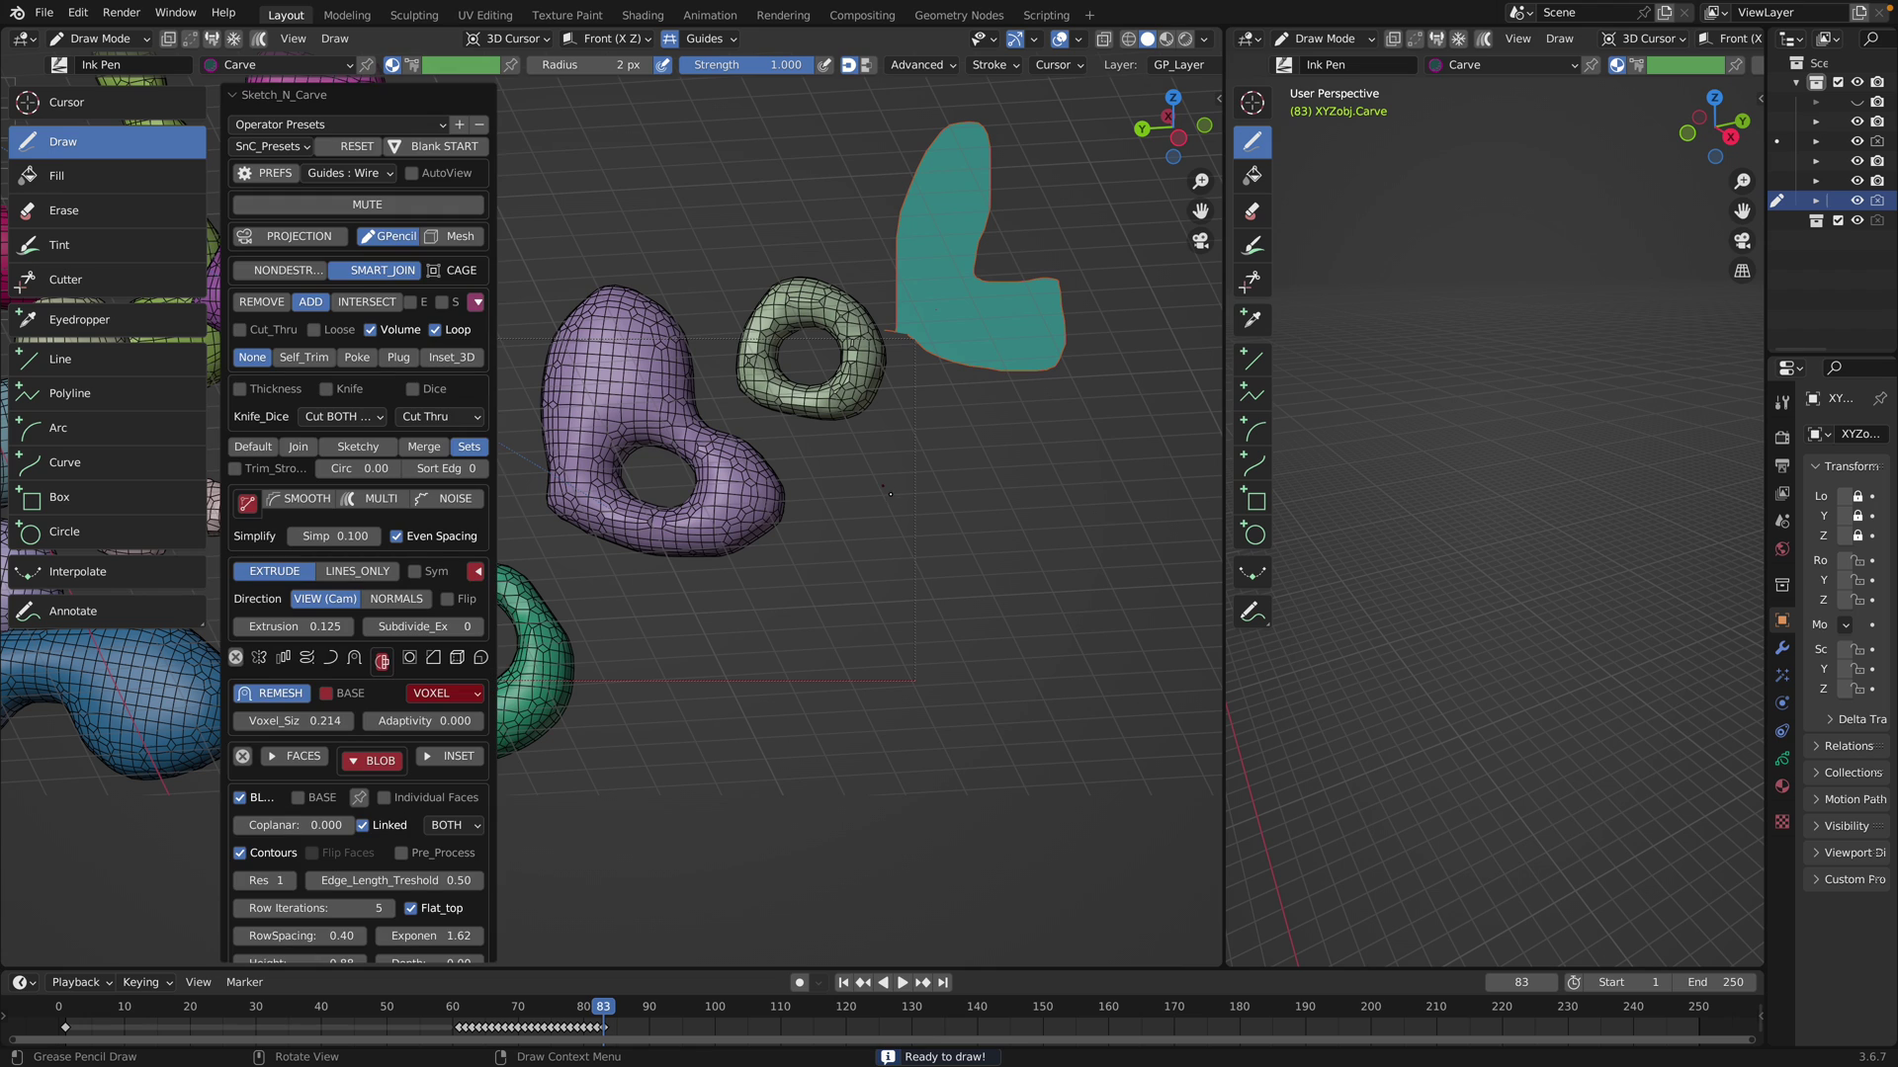
{"action": "middle_click_drag", "start_coordinate": [961, 514], "coordinate": [921, 532]}
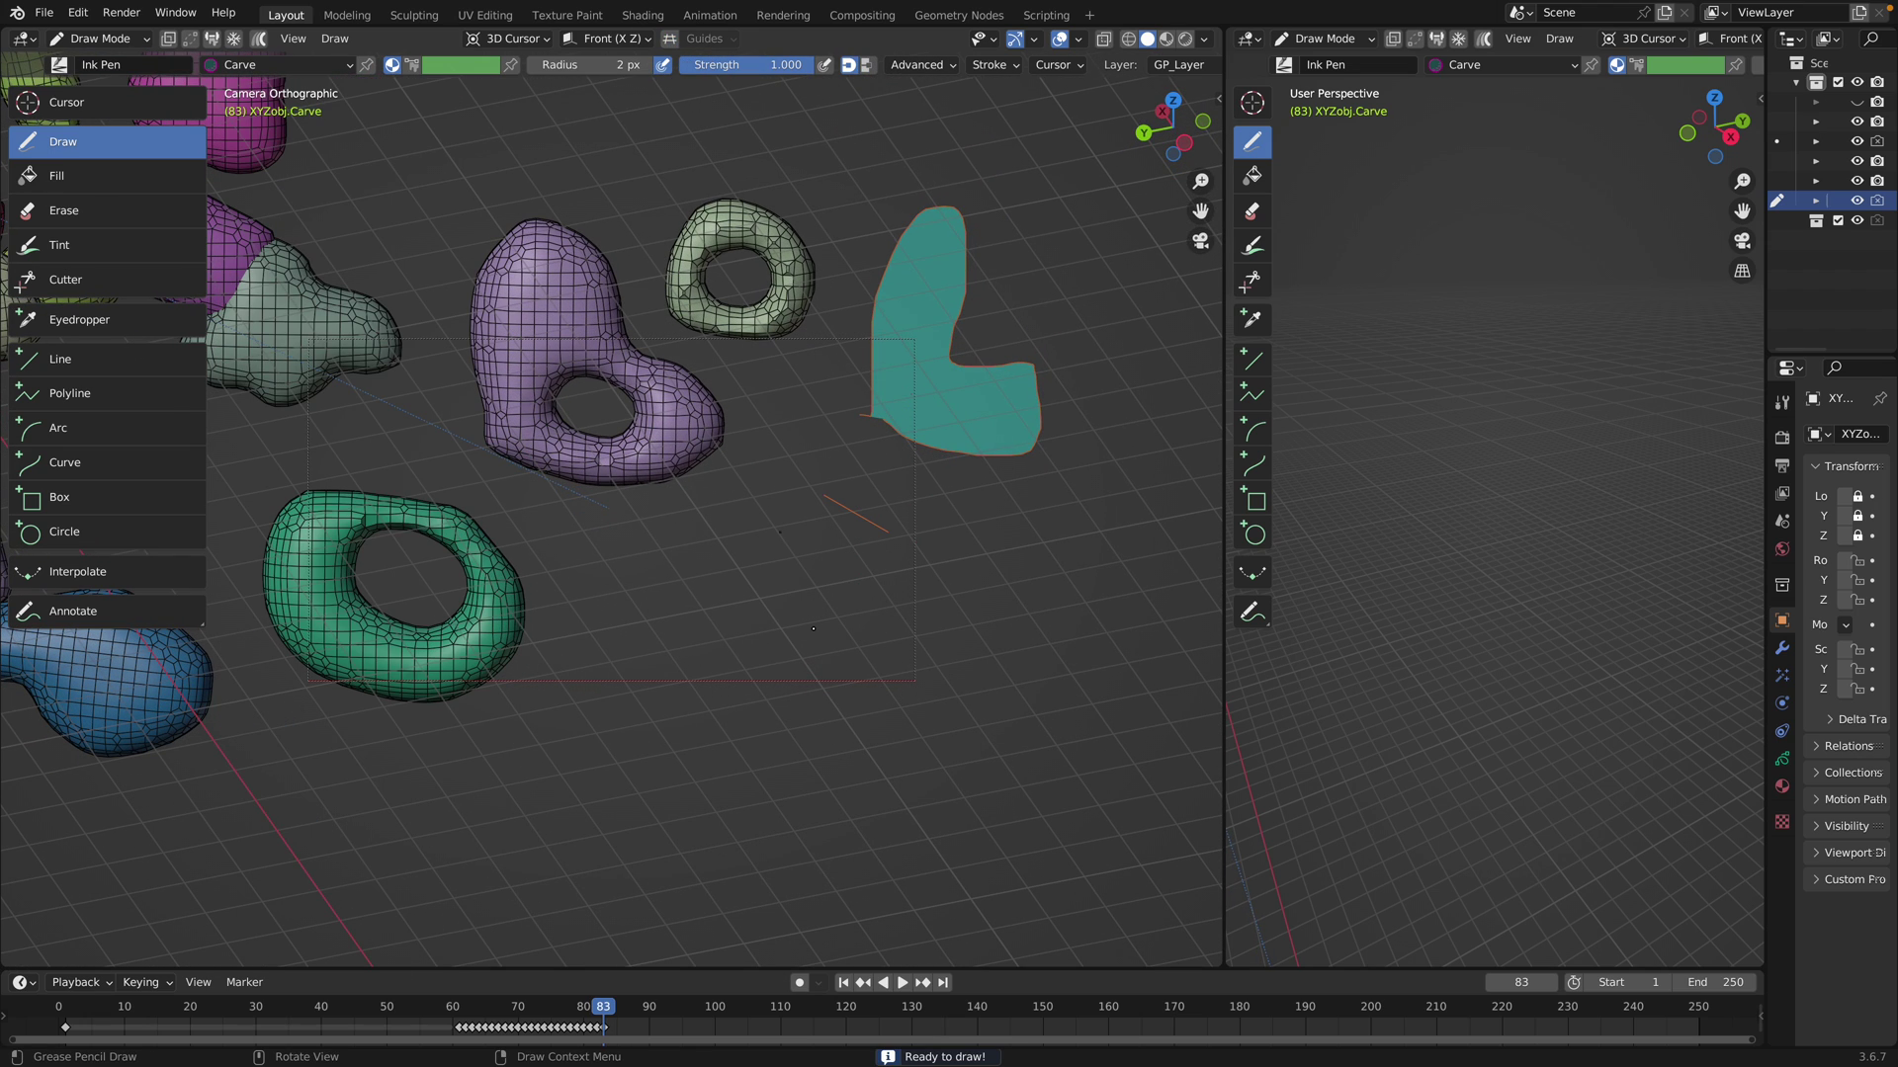
{"action": "mouse_move", "coordinate": [828, 661]}
{"action": "left_mouse_down"}
{"action": "mouse_move", "coordinate": [874, 585]}
{"action": "mouse_move", "coordinate": [914, 692]}
{"action": "mouse_move", "coordinate": [841, 712]}
{"action": "left_mouse_up"}
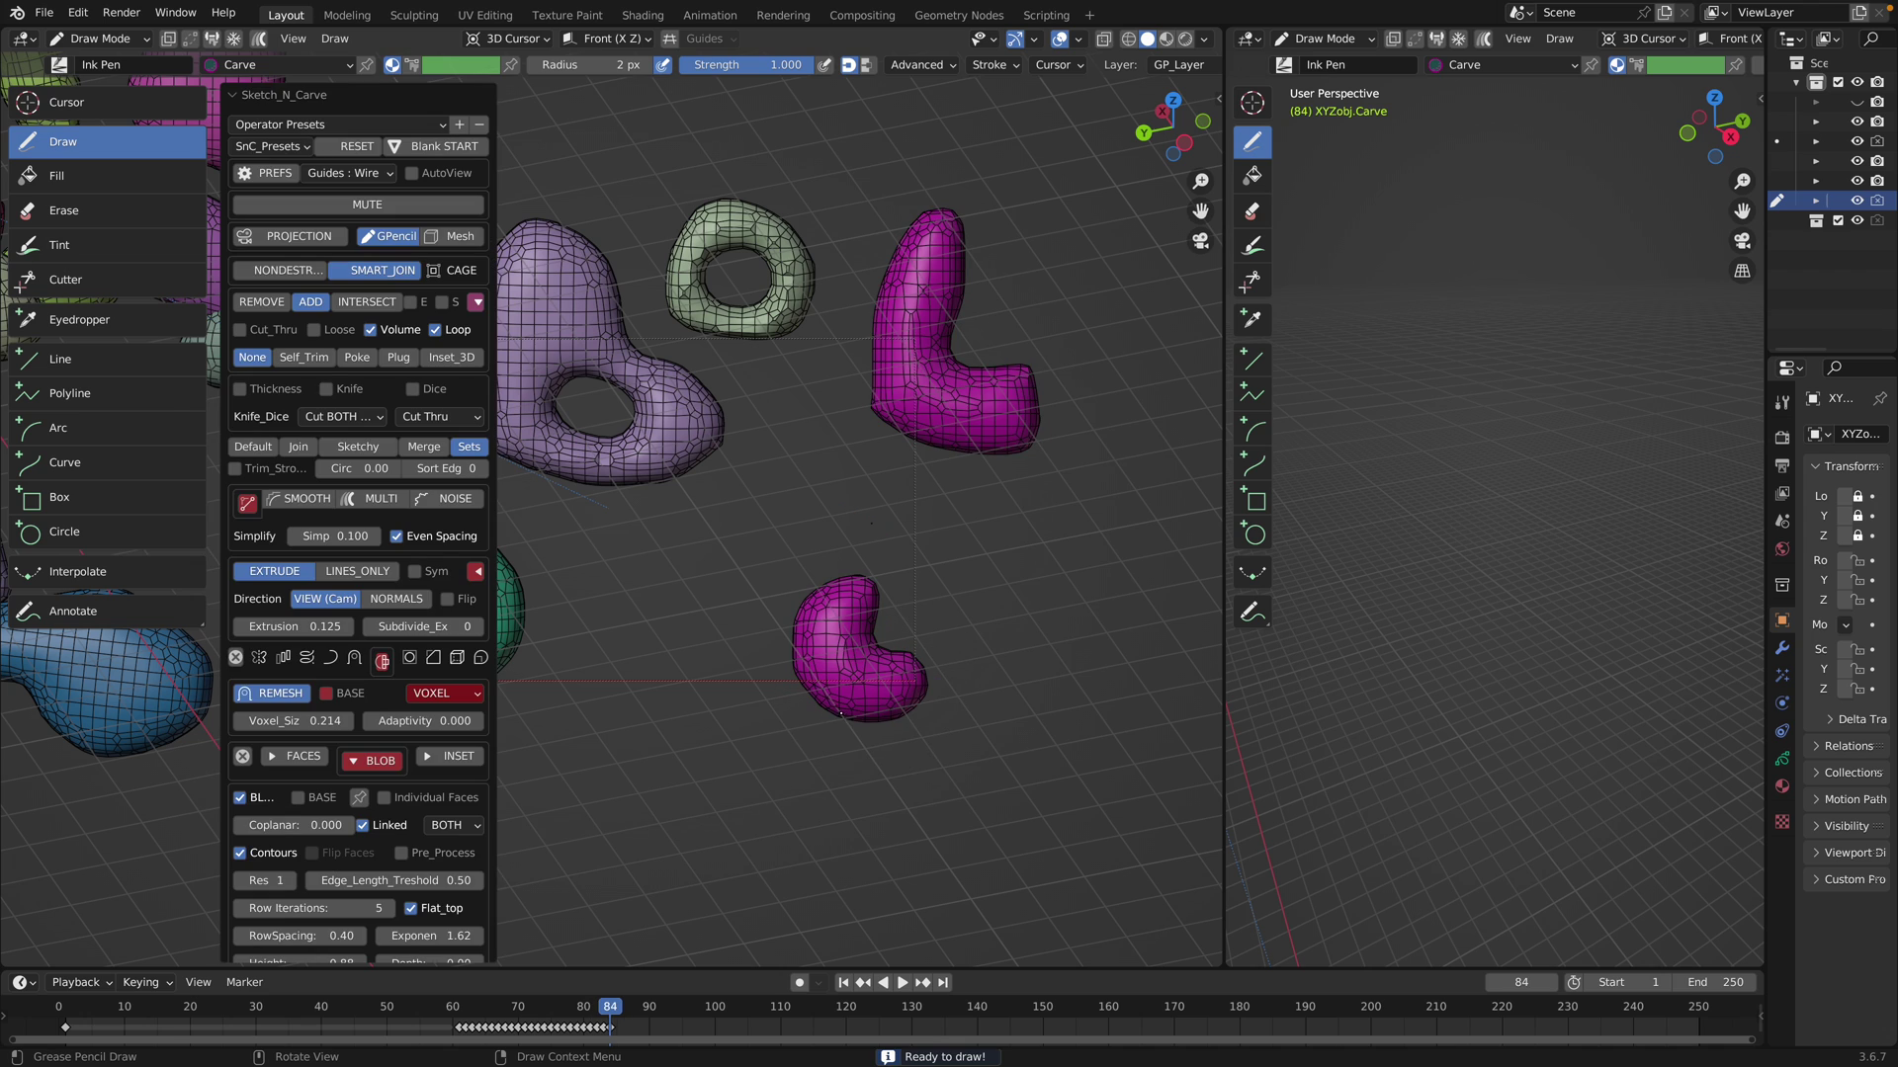
Move ahead on the timeline, sketch three touching rounded blobs below the small bean and a ring-shaped blob beside it
{"action": "left_click", "coordinate": [644, 1008]}
{"action": "mouse_move", "coordinate": [670, 792]}
{"action": "left_mouse_down"}
{"action": "mouse_move", "coordinate": [795, 767]}
{"action": "mouse_move", "coordinate": [813, 879]}
{"action": "left_mouse_up"}
{"action": "left_click_drag", "start_coordinate": [814, 803], "coordinate": [852, 844]}
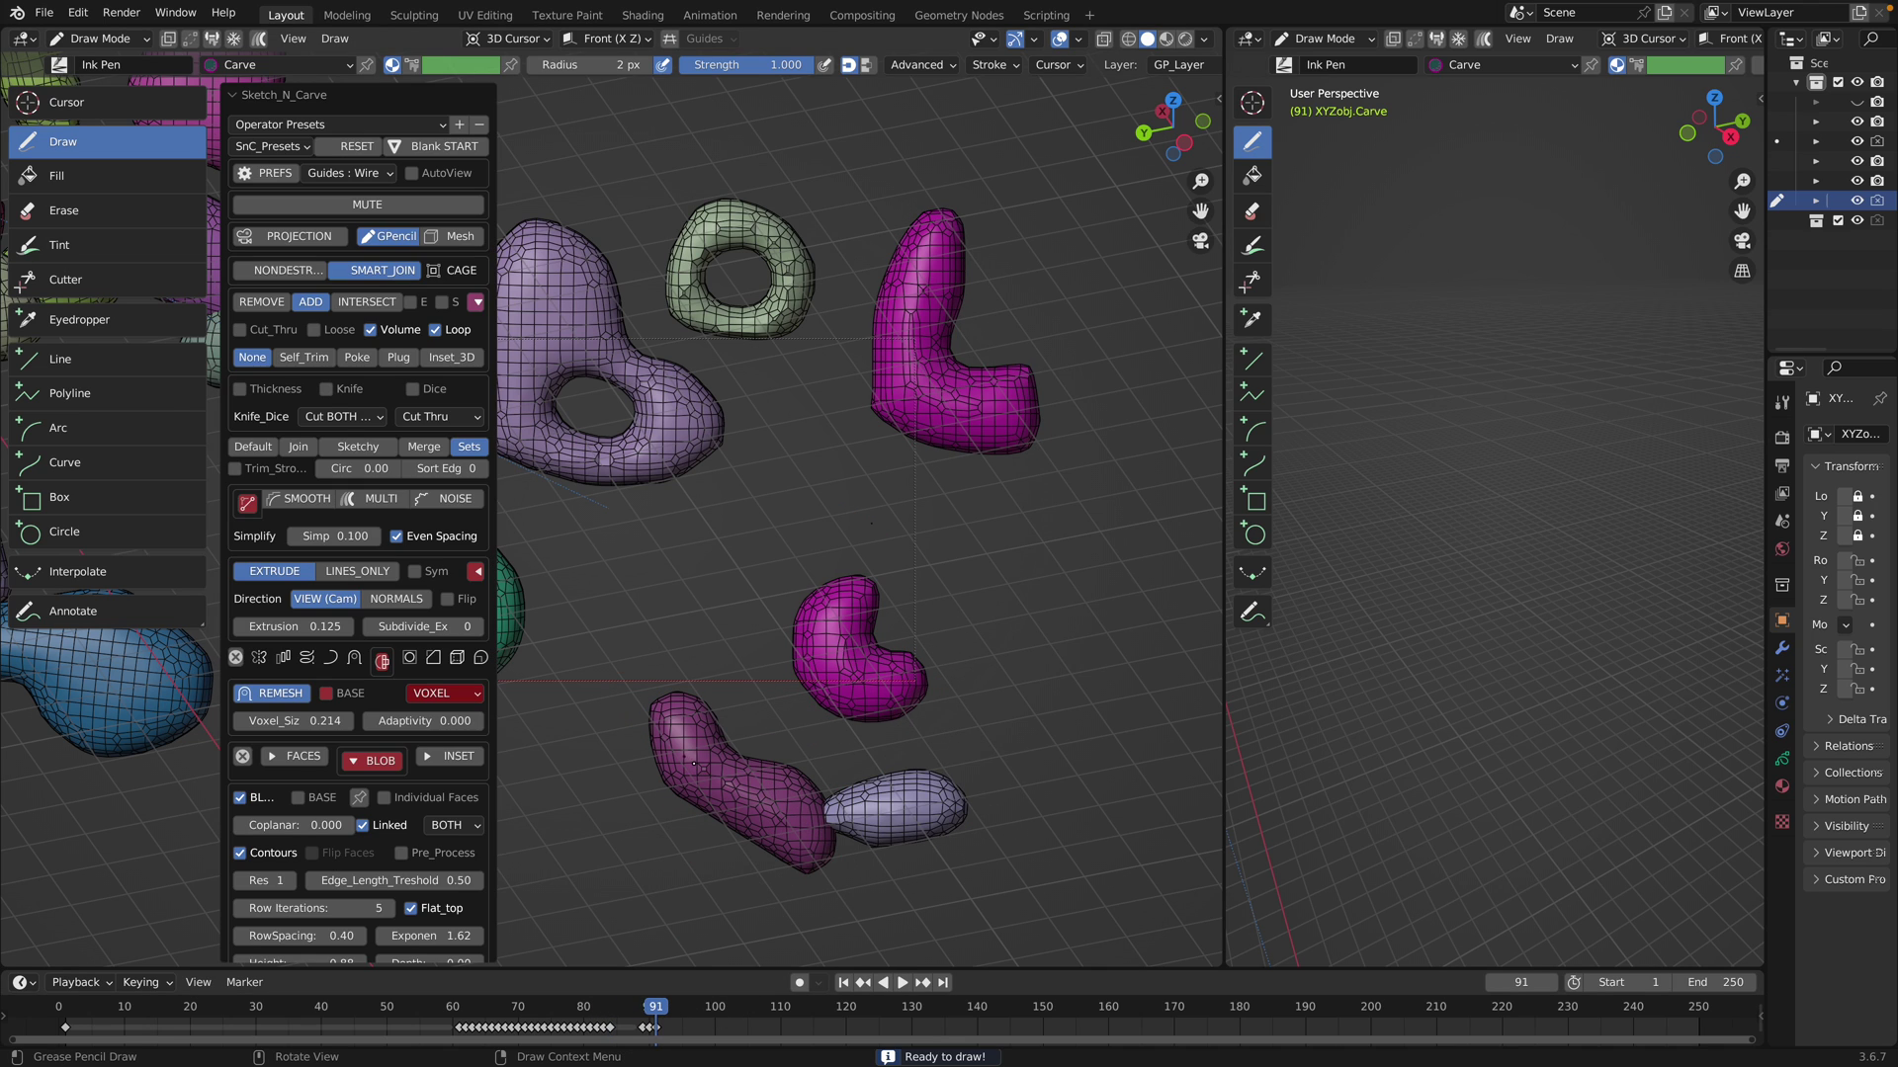
{"action": "mouse_move", "coordinate": [685, 758]}
{"action": "left_mouse_down"}
{"action": "mouse_move", "coordinate": [704, 841]}
{"action": "mouse_move", "coordinate": [693, 776]}
{"action": "left_mouse_up"}
{"action": "mouse_move", "coordinate": [1048, 728]}
{"action": "left_mouse_down"}
{"action": "mouse_move", "coordinate": [1146, 583]}
{"action": "mouse_move", "coordinate": [1052, 729]}
{"action": "left_mouse_up"}
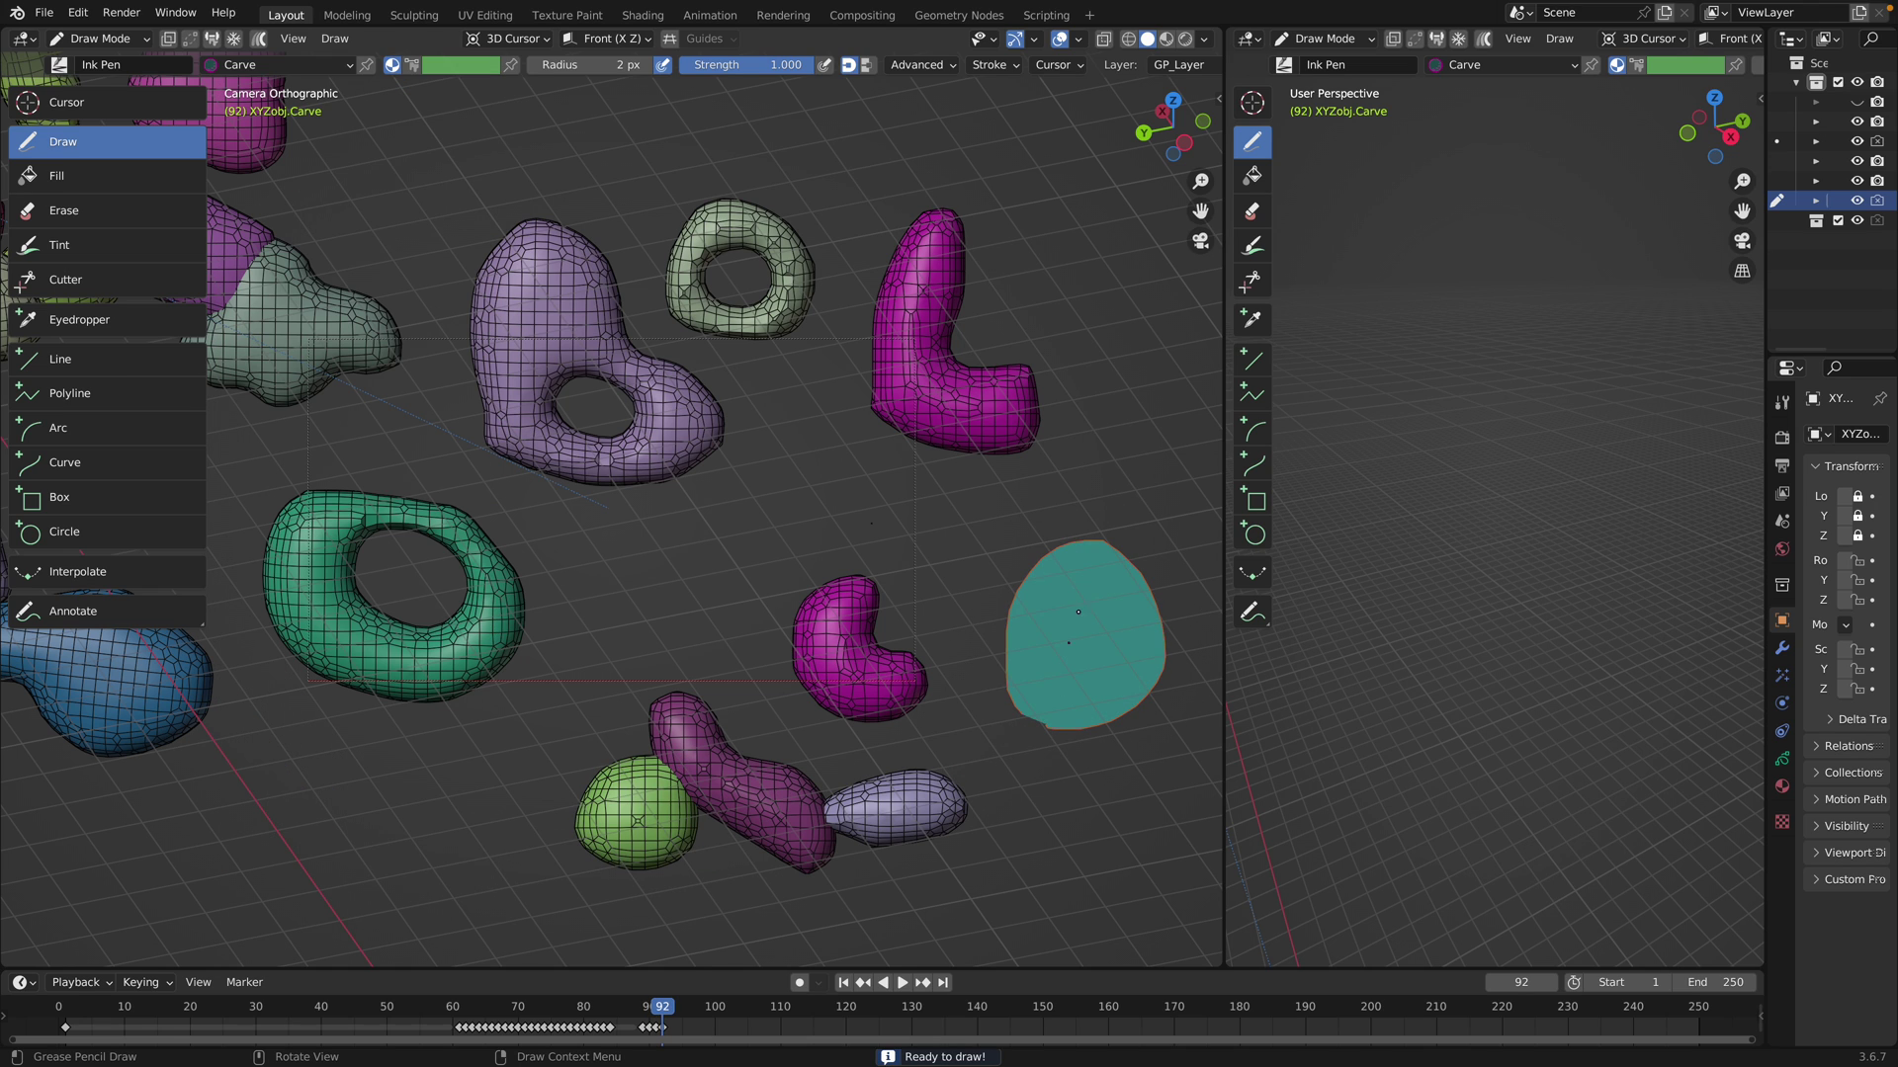
{"action": "left_click_drag", "start_coordinate": [1068, 587], "coordinate": [1103, 599]}
Sketch two L-shaped outlines, a ring and a P-shaped outline with a hole, and turn them all into blobs at once
{"action": "mouse_move", "coordinate": [852, 545]}
{"action": "left_mouse_down"}
{"action": "mouse_move", "coordinate": [831, 493]}
{"action": "mouse_move", "coordinate": [946, 430]}
{"action": "mouse_move", "coordinate": [1110, 500]}
{"action": "mouse_move", "coordinate": [868, 572]}
{"action": "left_mouse_up"}
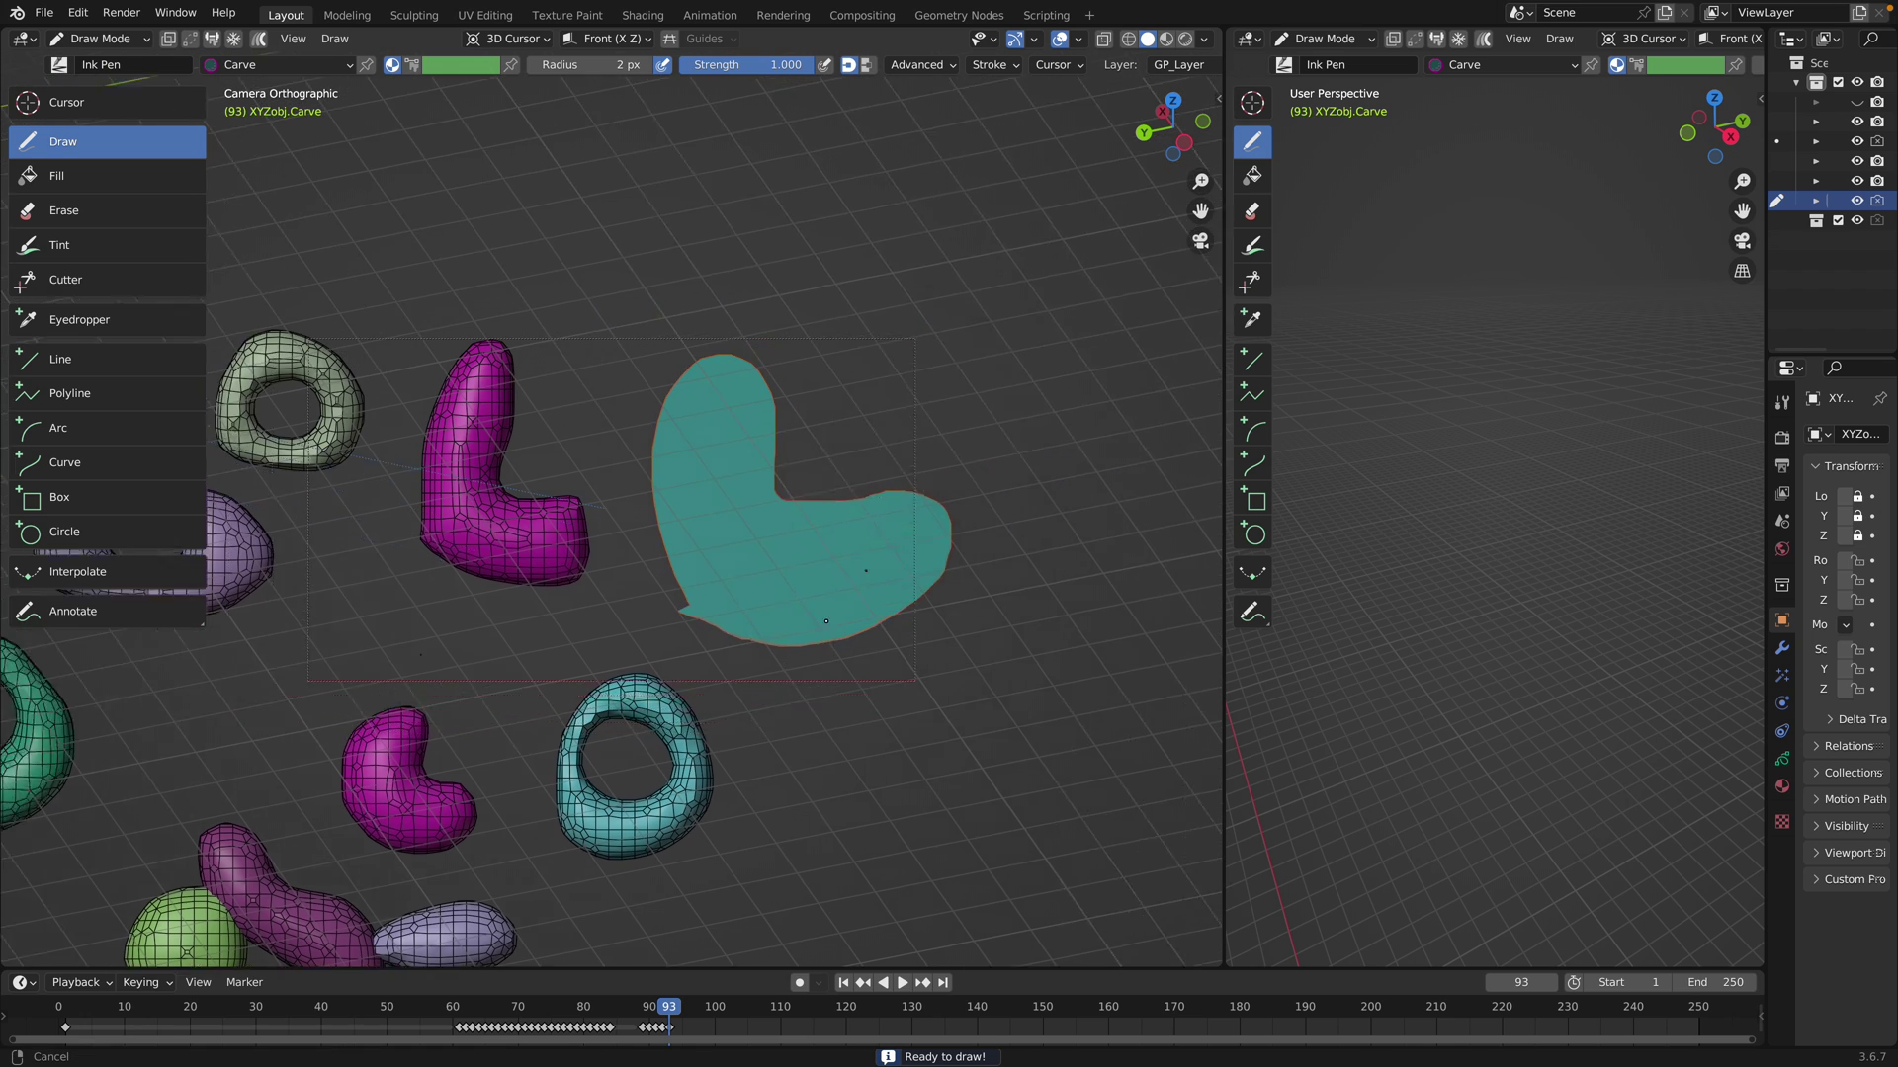
{"action": "mouse_move", "coordinate": [837, 385]}
{"action": "left_mouse_down"}
{"action": "mouse_move", "coordinate": [996, 360]}
{"action": "mouse_move", "coordinate": [864, 336]}
{"action": "mouse_move", "coordinate": [919, 385]}
{"action": "left_mouse_up"}
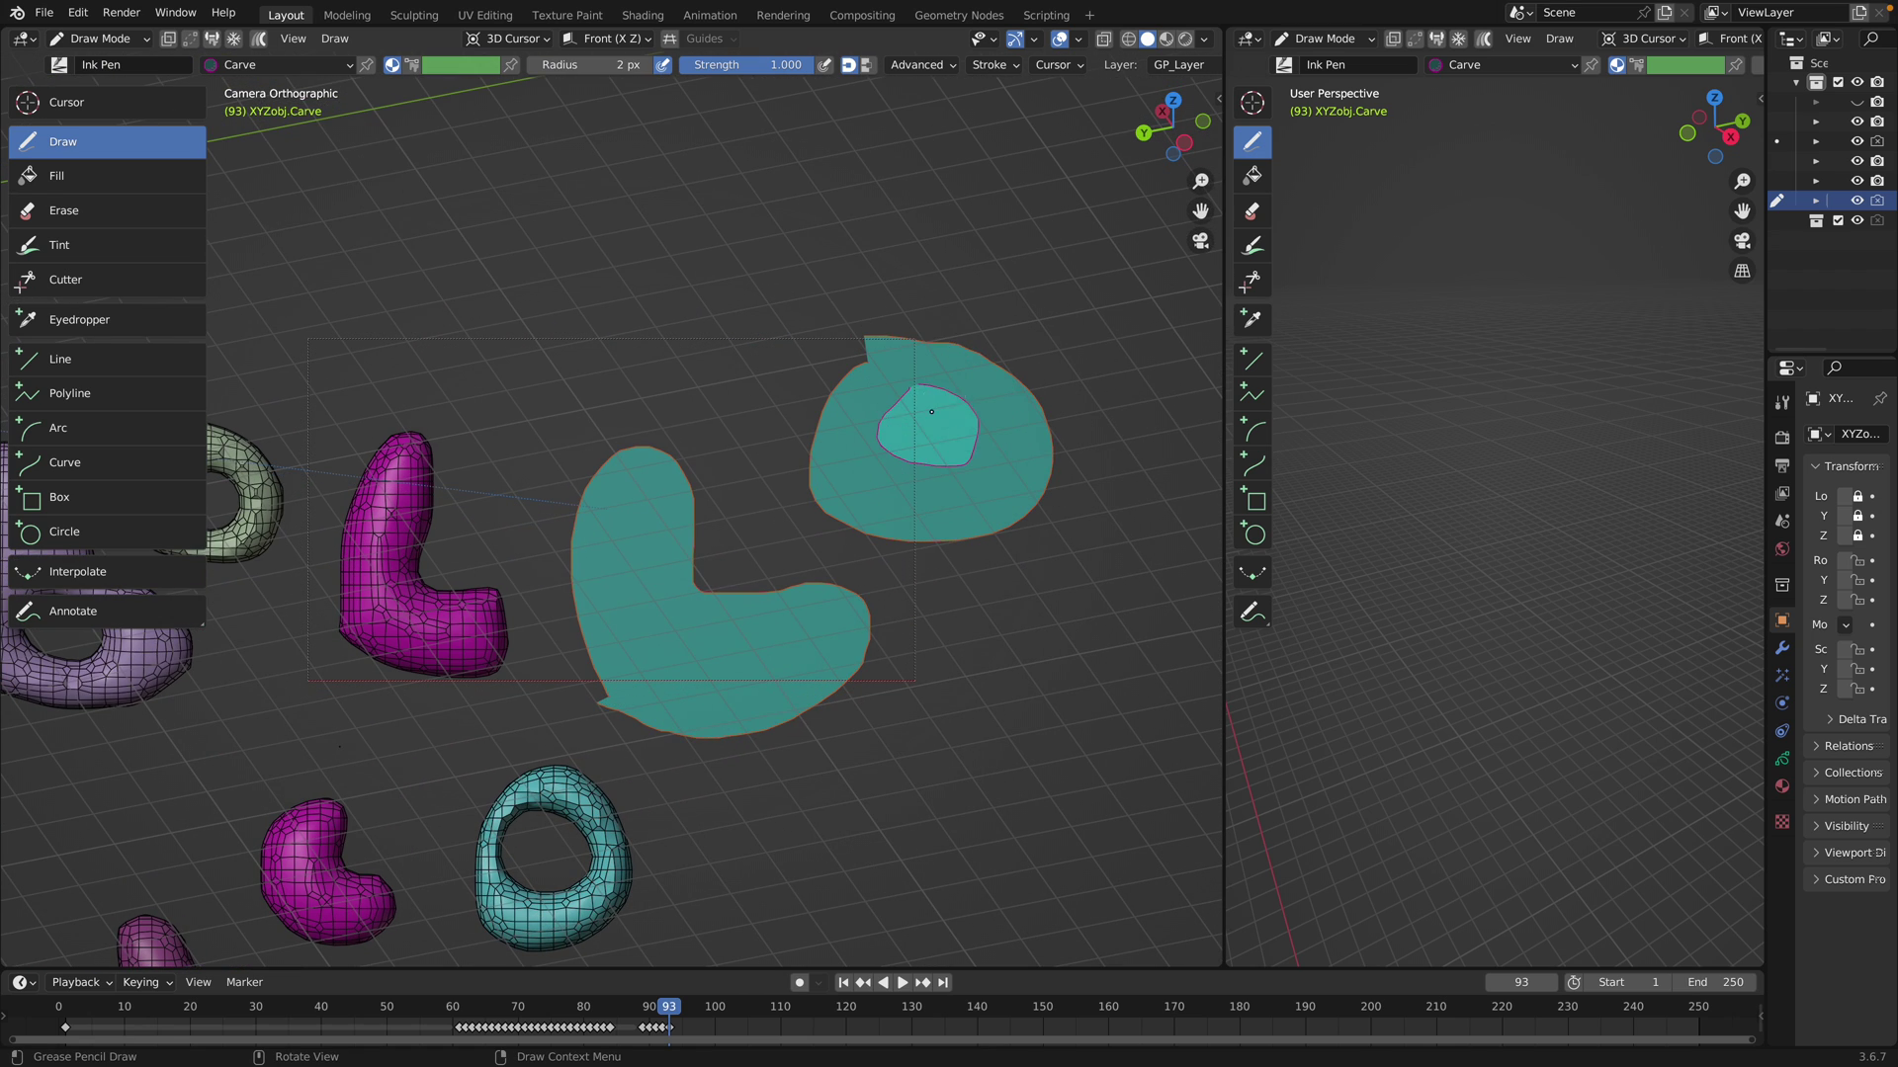
{"action": "middle_click_drag", "start_coordinate": [1176, 585], "coordinate": [870, 559], "text": "shift"}
{"action": "mouse_move", "coordinate": [869, 553]}
{"action": "left_mouse_down"}
{"action": "mouse_move", "coordinate": [965, 440]}
{"action": "mouse_move", "coordinate": [1029, 543]}
{"action": "mouse_move", "coordinate": [872, 564]}
{"action": "left_mouse_up"}
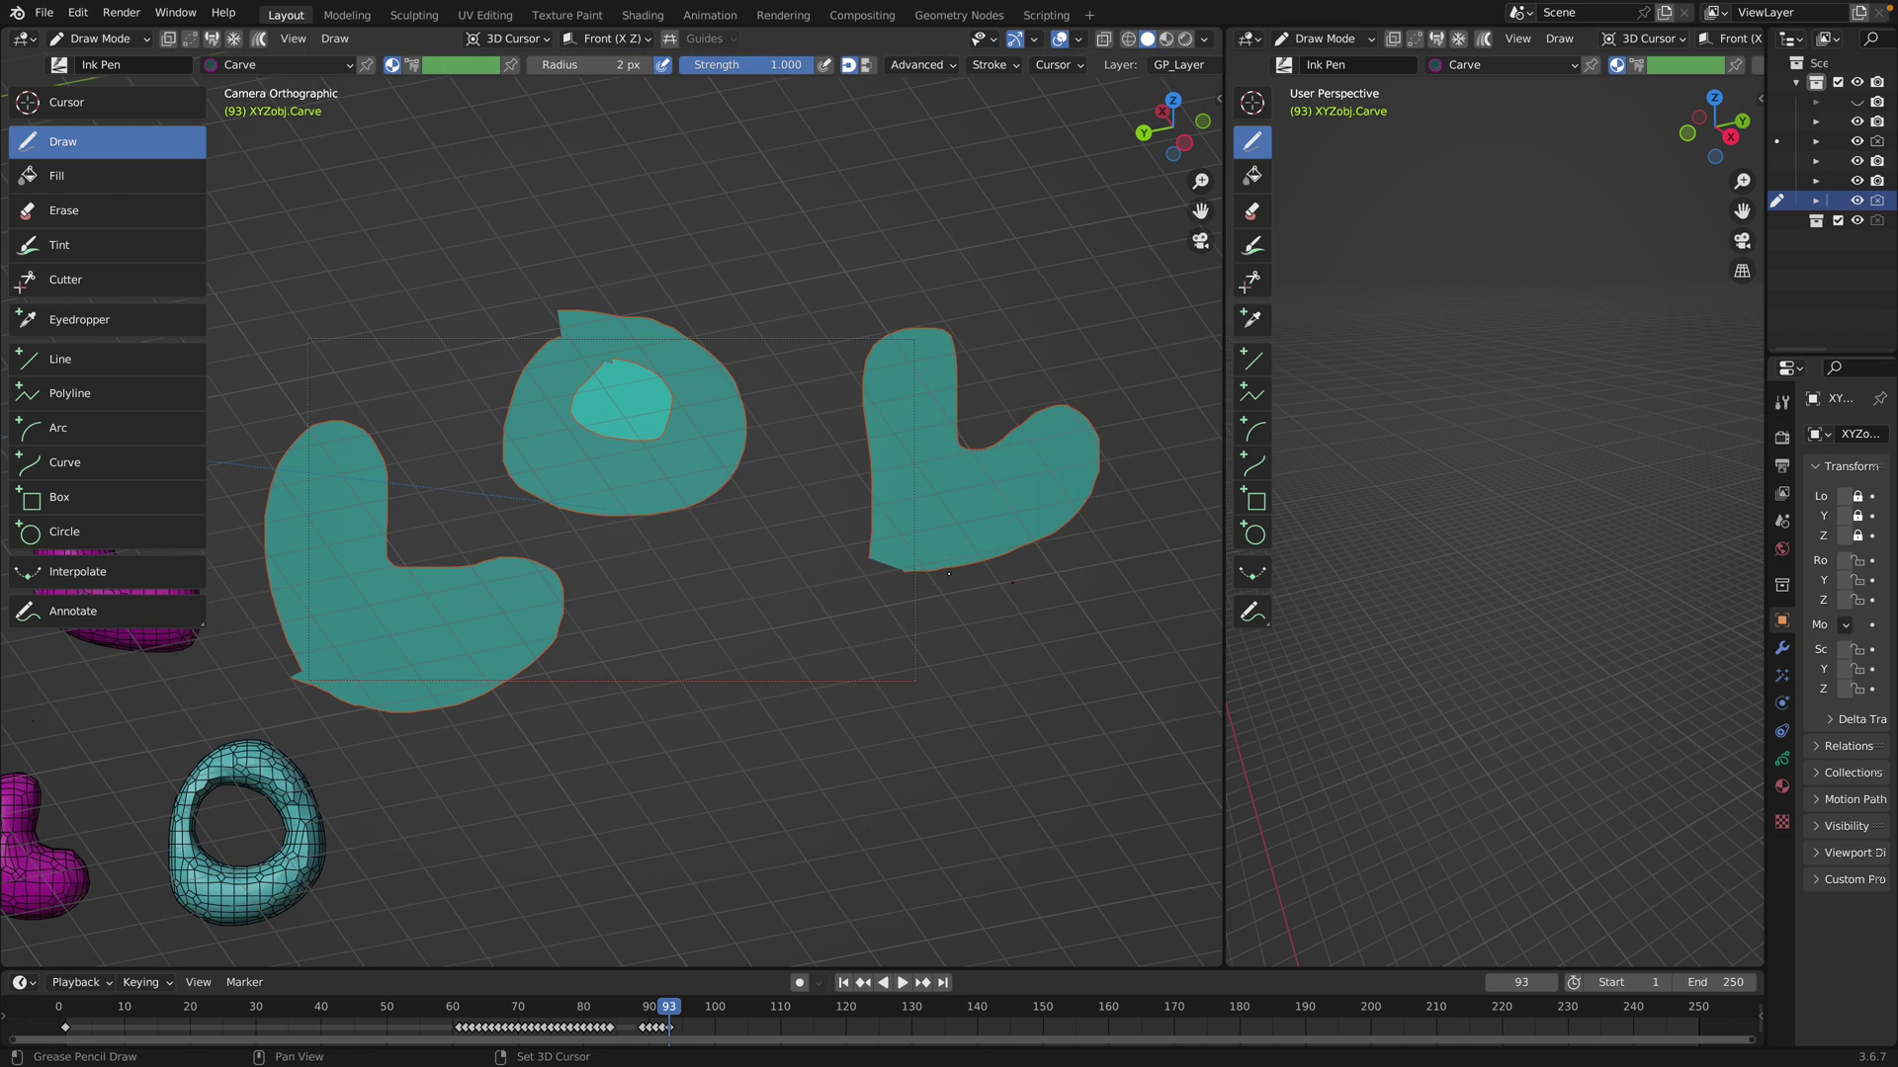
{"action": "middle_click_drag", "start_coordinate": [1216, 716], "coordinate": [995, 676], "text": "shift"}
{"action": "mouse_move", "coordinate": [995, 676]}
{"action": "left_mouse_down"}
{"action": "mouse_move", "coordinate": [843, 550]}
{"action": "mouse_move", "coordinate": [903, 784]}
{"action": "mouse_move", "coordinate": [949, 712]}
{"action": "mouse_move", "coordinate": [964, 741]}
{"action": "left_mouse_up"}
{"action": "mouse_move", "coordinate": [941, 574]}
{"action": "left_mouse_down"}
{"action": "mouse_move", "coordinate": [907, 633]}
{"action": "mouse_move", "coordinate": [938, 577]}
{"action": "left_mouse_up"}
{"action": "scroll", "coordinate": [790, 593], "scroll_direction": "down", "scroll_amount": 2}
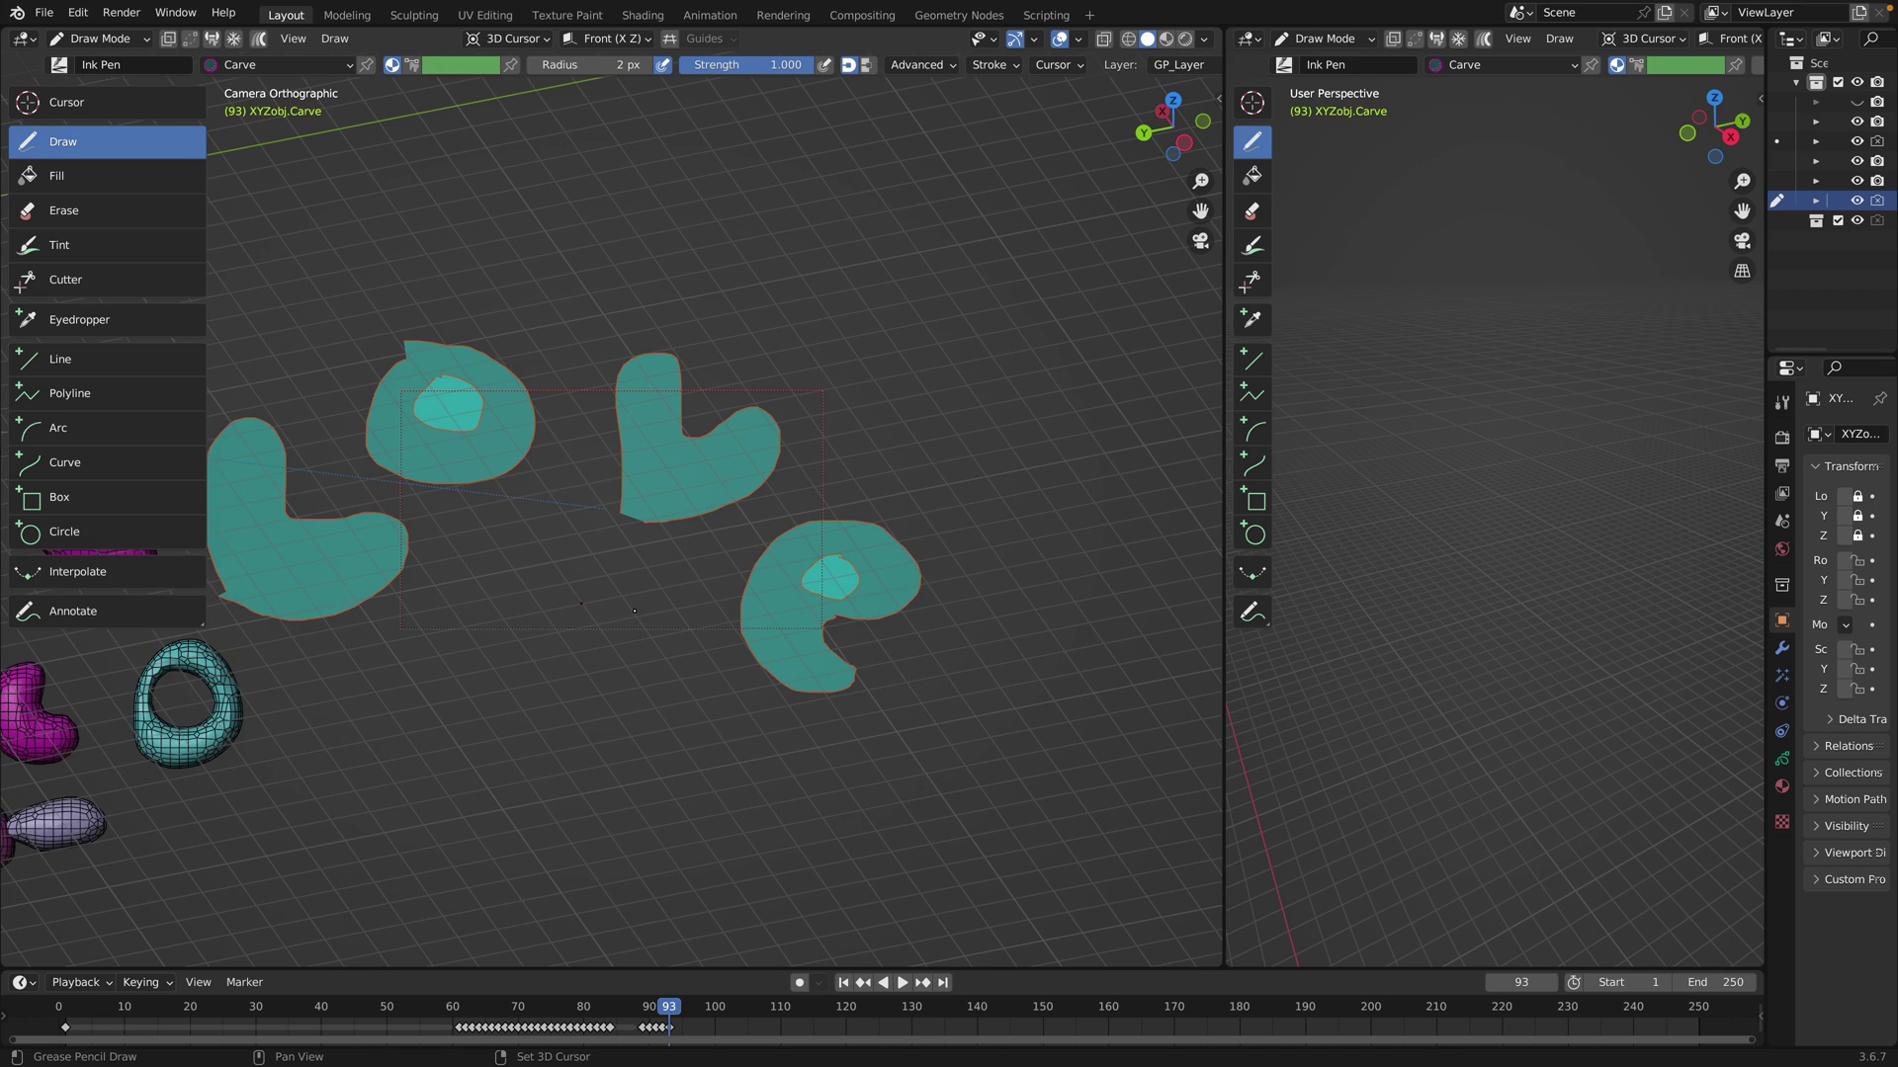
{"action": "middle_click_drag", "start_coordinate": [603, 611], "coordinate": [804, 627], "text": "shift"}
{"action": "key", "text": "space"}
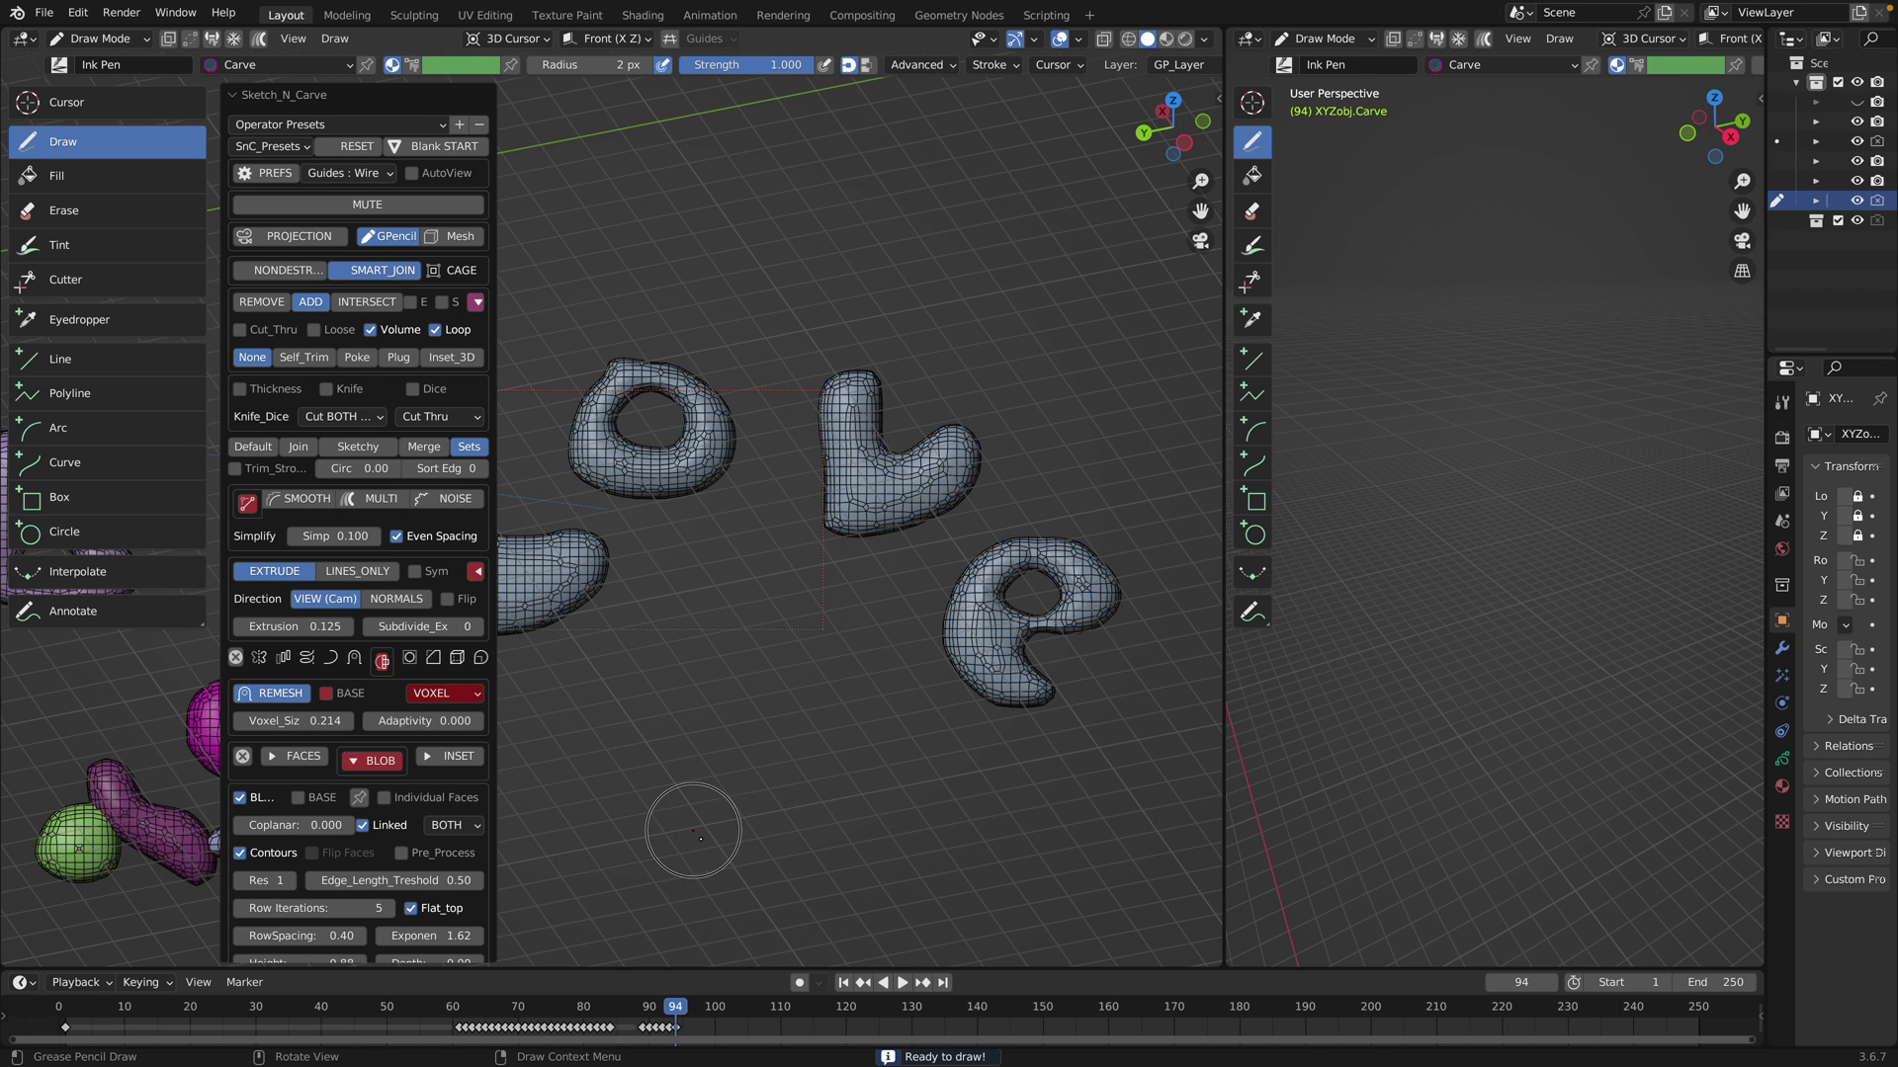
Sketch an L-shaped outline with an inner loop, build it, and toggle Remesh off and on again for the result
{"action": "mouse_move", "coordinate": [731, 623]}
{"action": "left_mouse_down"}
{"action": "mouse_move", "coordinate": [781, 692]}
{"action": "mouse_move", "coordinate": [845, 870]}
{"action": "mouse_move", "coordinate": [707, 840]}
{"action": "mouse_move", "coordinate": [751, 791]}
{"action": "left_mouse_up"}
{"action": "key", "text": "ctrl+space"}
{"action": "key", "text": "ctrl+z"}
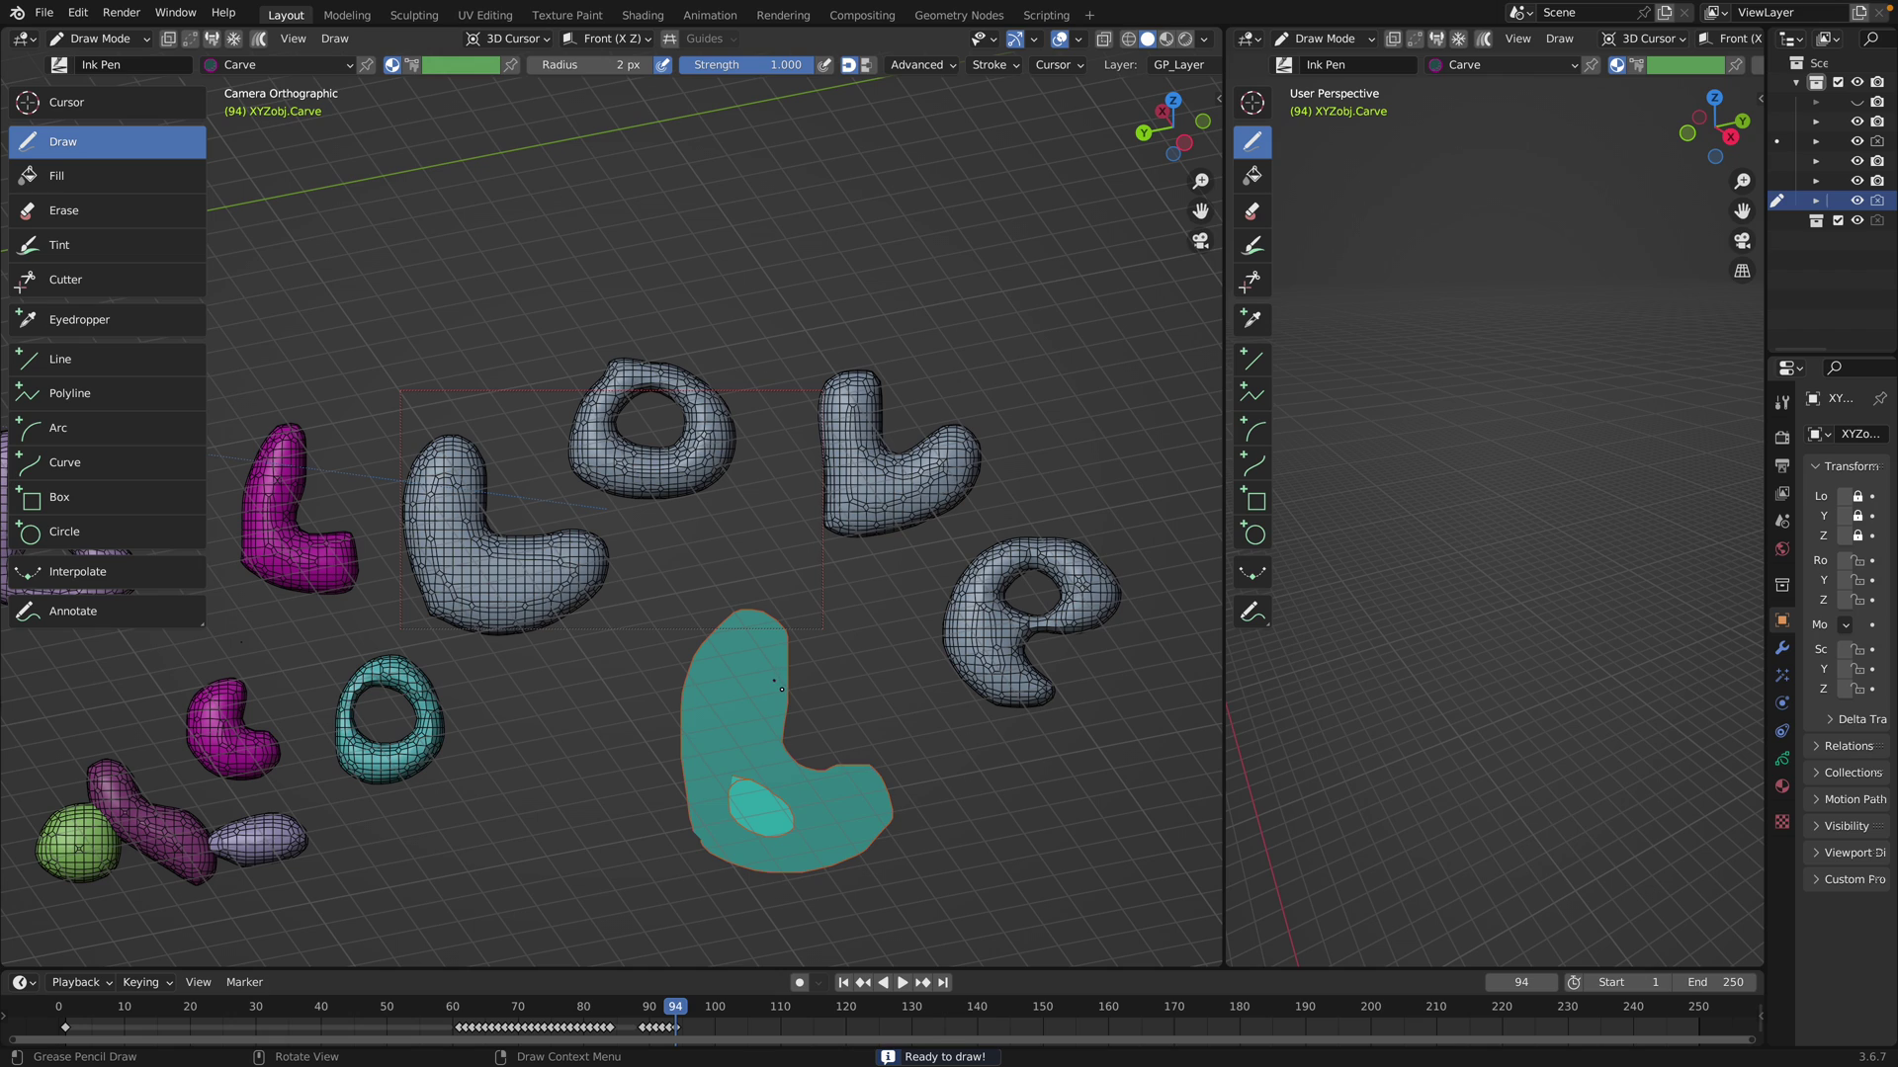
{"action": "key", "text": "ctrl+space"}
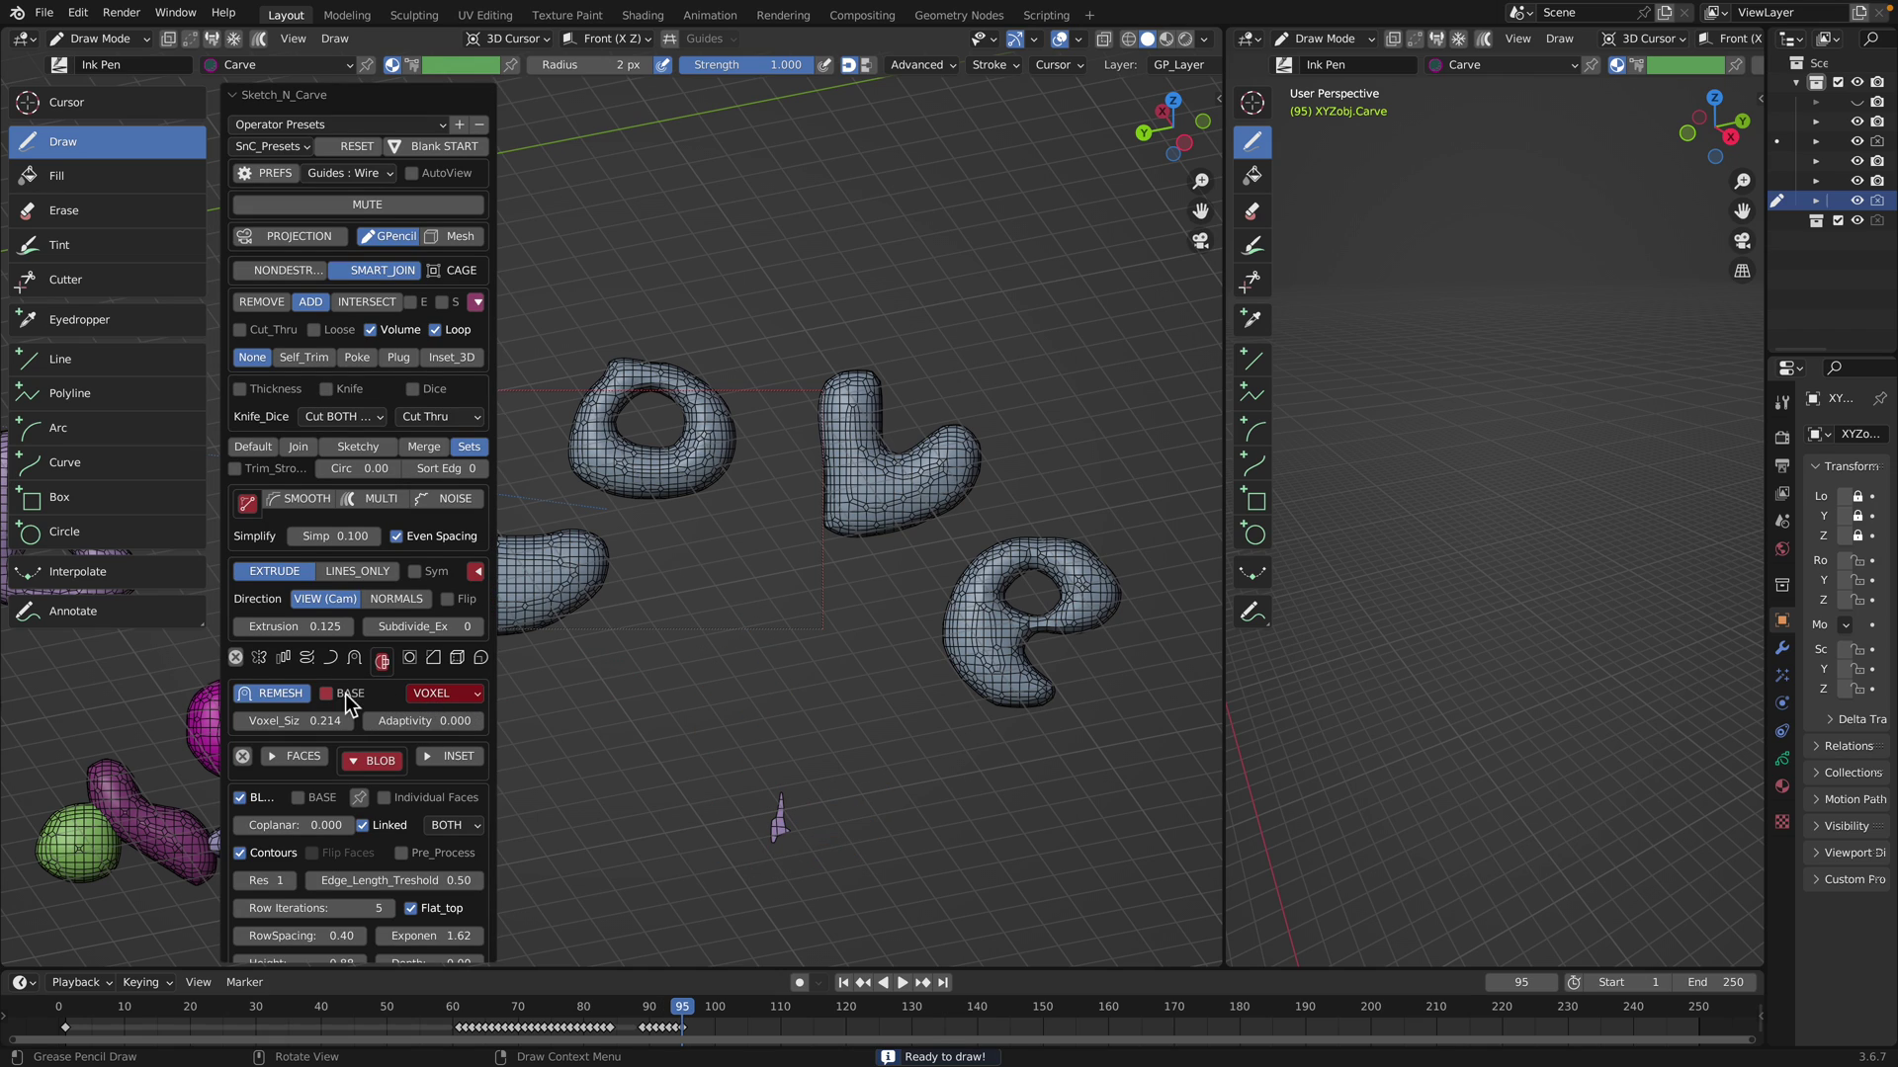
{"action": "left_click", "coordinate": [282, 694]}
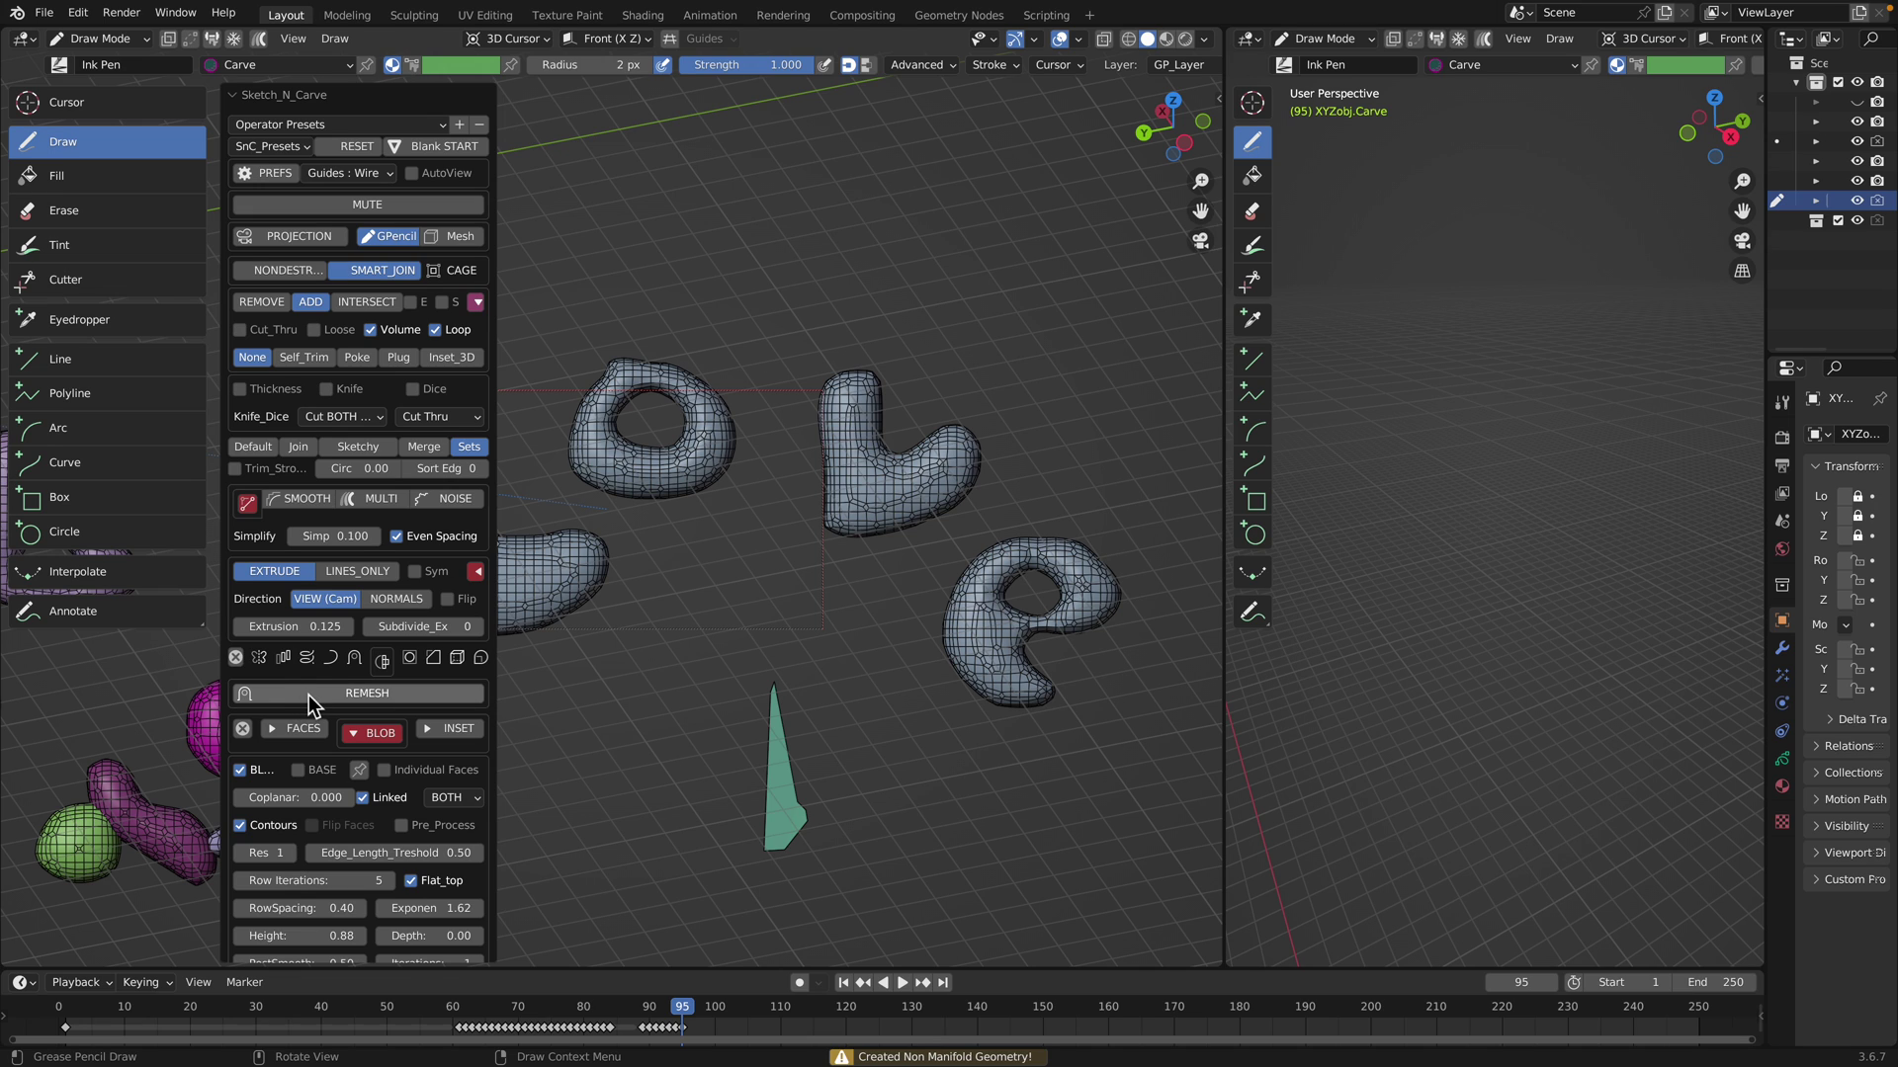
{"action": "left_click", "coordinate": [309, 693]}
Sketch a large outline behind the grey ring, turn the drawing guides off, add a small rounded outline and turn both into blobs
{"action": "mouse_move", "coordinate": [738, 252]}
{"action": "left_mouse_down"}
{"action": "mouse_move", "coordinate": [981, 307]}
{"action": "mouse_move", "coordinate": [822, 356]}
{"action": "left_mouse_up"}
{"action": "scroll", "coordinate": [688, 503], "scroll_direction": "up", "scroll_amount": 4}
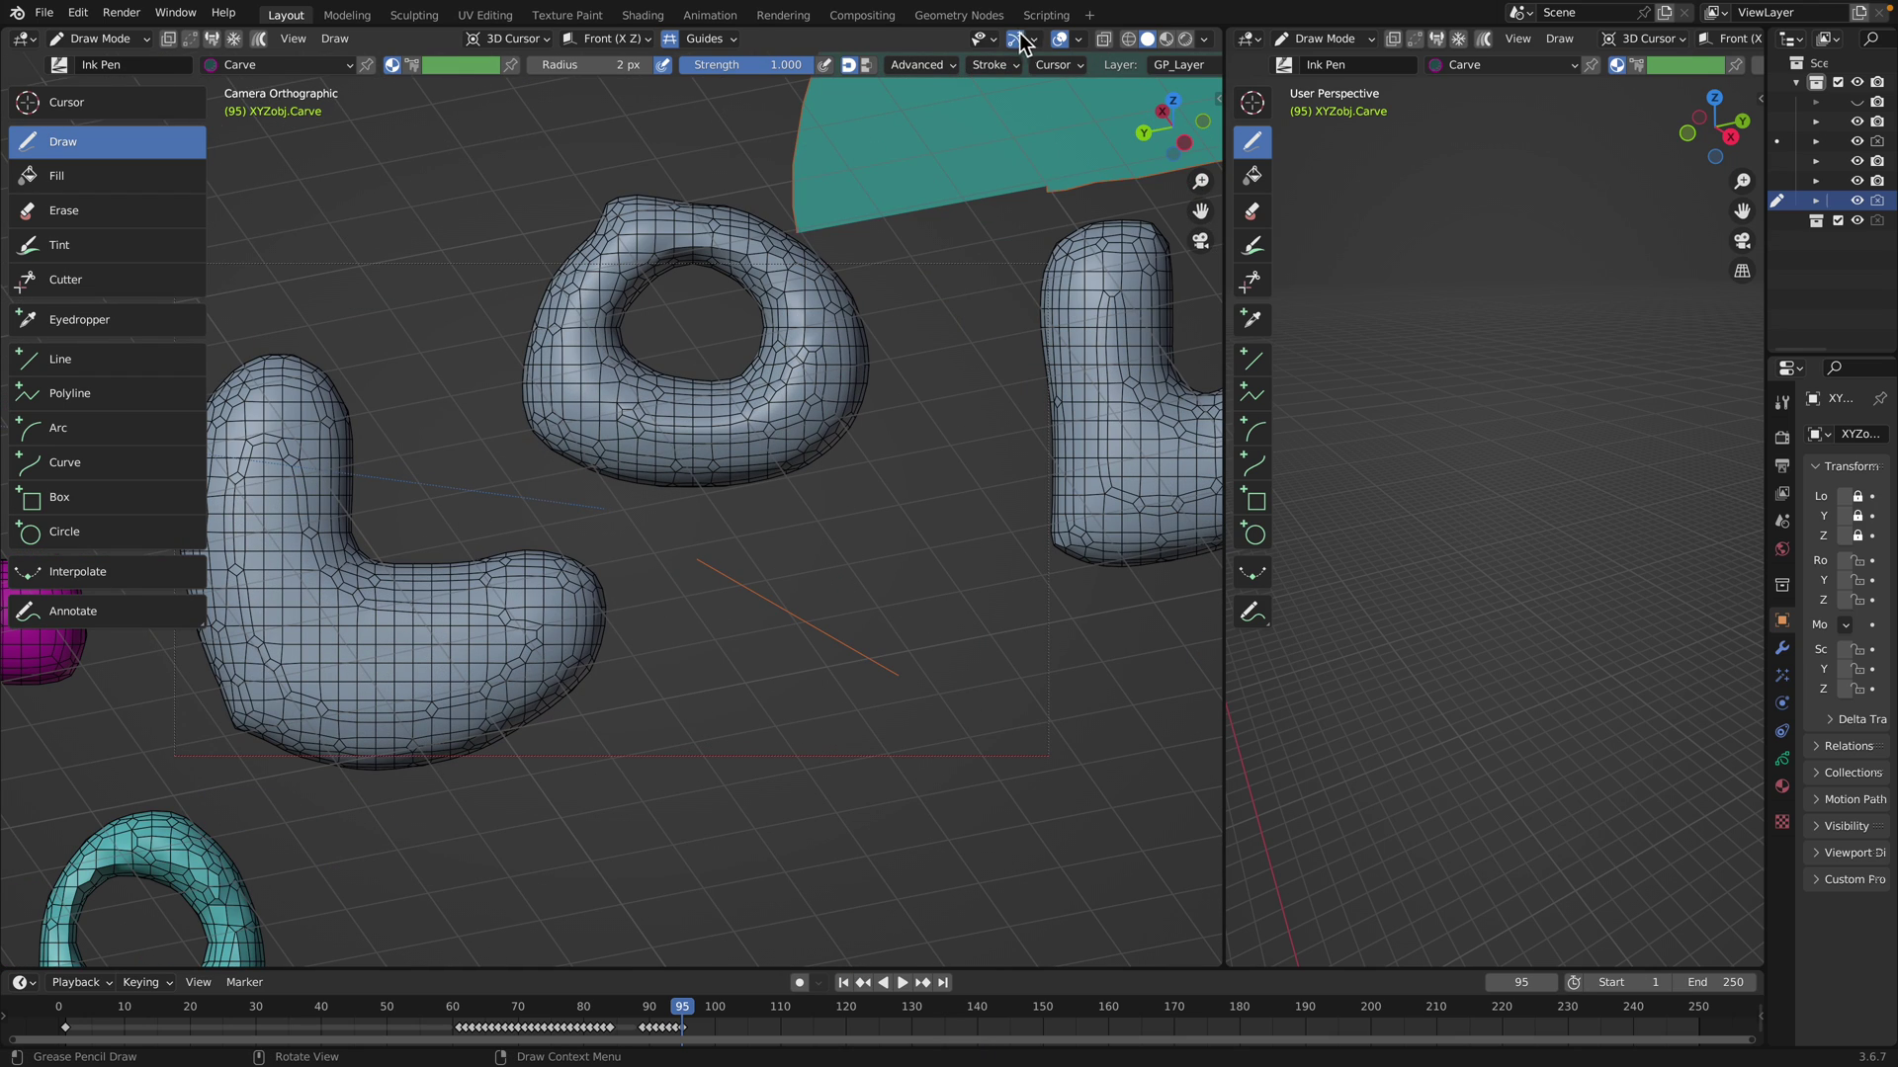
{"action": "left_click", "coordinate": [671, 41]}
{"action": "left_click_drag", "start_coordinate": [731, 718], "coordinate": [830, 727]}
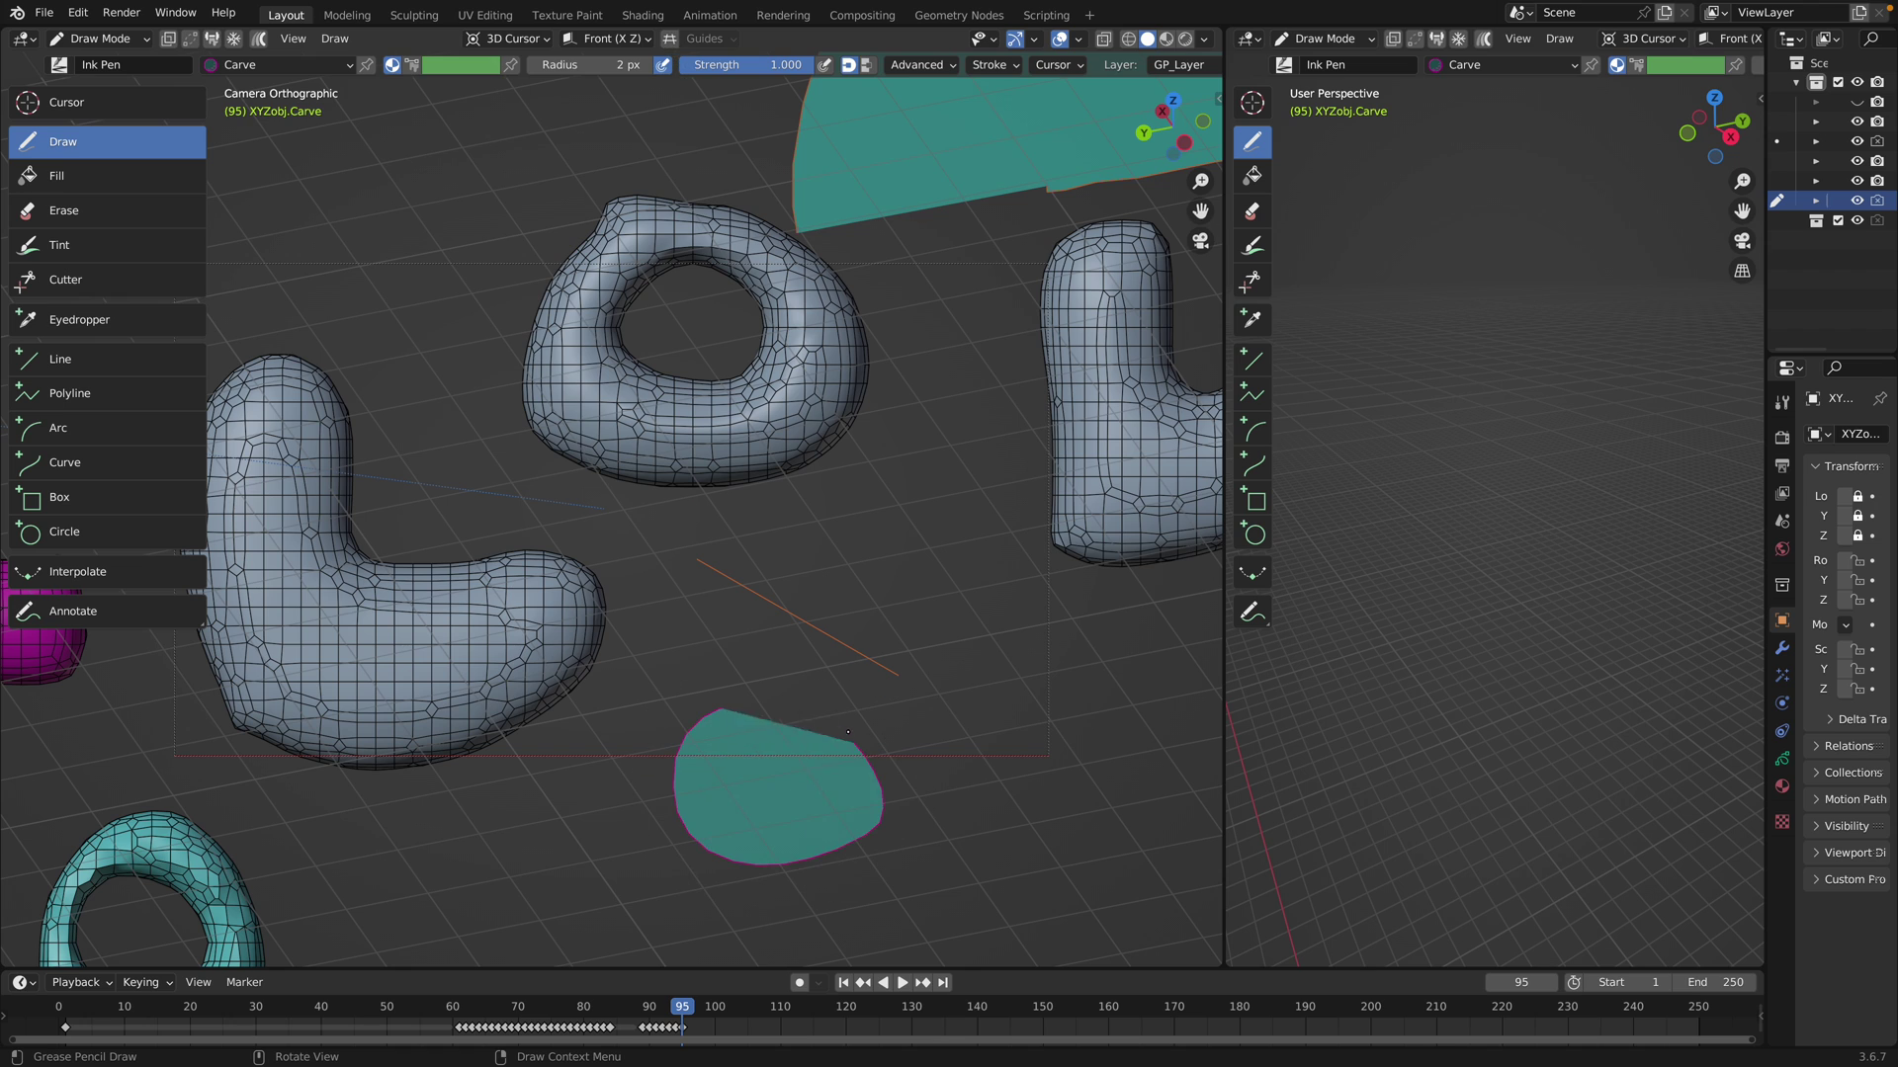
{"action": "key", "text": "space"}
Sketch a round blob beside the small grey one and a ring-shaped blob with an inner loop above it
{"action": "mouse_move", "coordinate": [982, 637]}
{"action": "left_mouse_down"}
{"action": "mouse_move", "coordinate": [1087, 822]}
{"action": "mouse_move", "coordinate": [1046, 616]}
{"action": "left_mouse_up"}
{"action": "key", "text": "space"}
{"action": "mouse_move", "coordinate": [777, 494]}
{"action": "left_mouse_down"}
{"action": "mouse_move", "coordinate": [843, 664]}
{"action": "mouse_move", "coordinate": [831, 494]}
{"action": "left_mouse_up"}
{"action": "mouse_move", "coordinate": [835, 512]}
{"action": "left_mouse_down"}
{"action": "mouse_move", "coordinate": [791, 517]}
{"action": "mouse_move", "coordinate": [838, 512]}
{"action": "left_mouse_up"}
{"action": "key", "text": "space"}
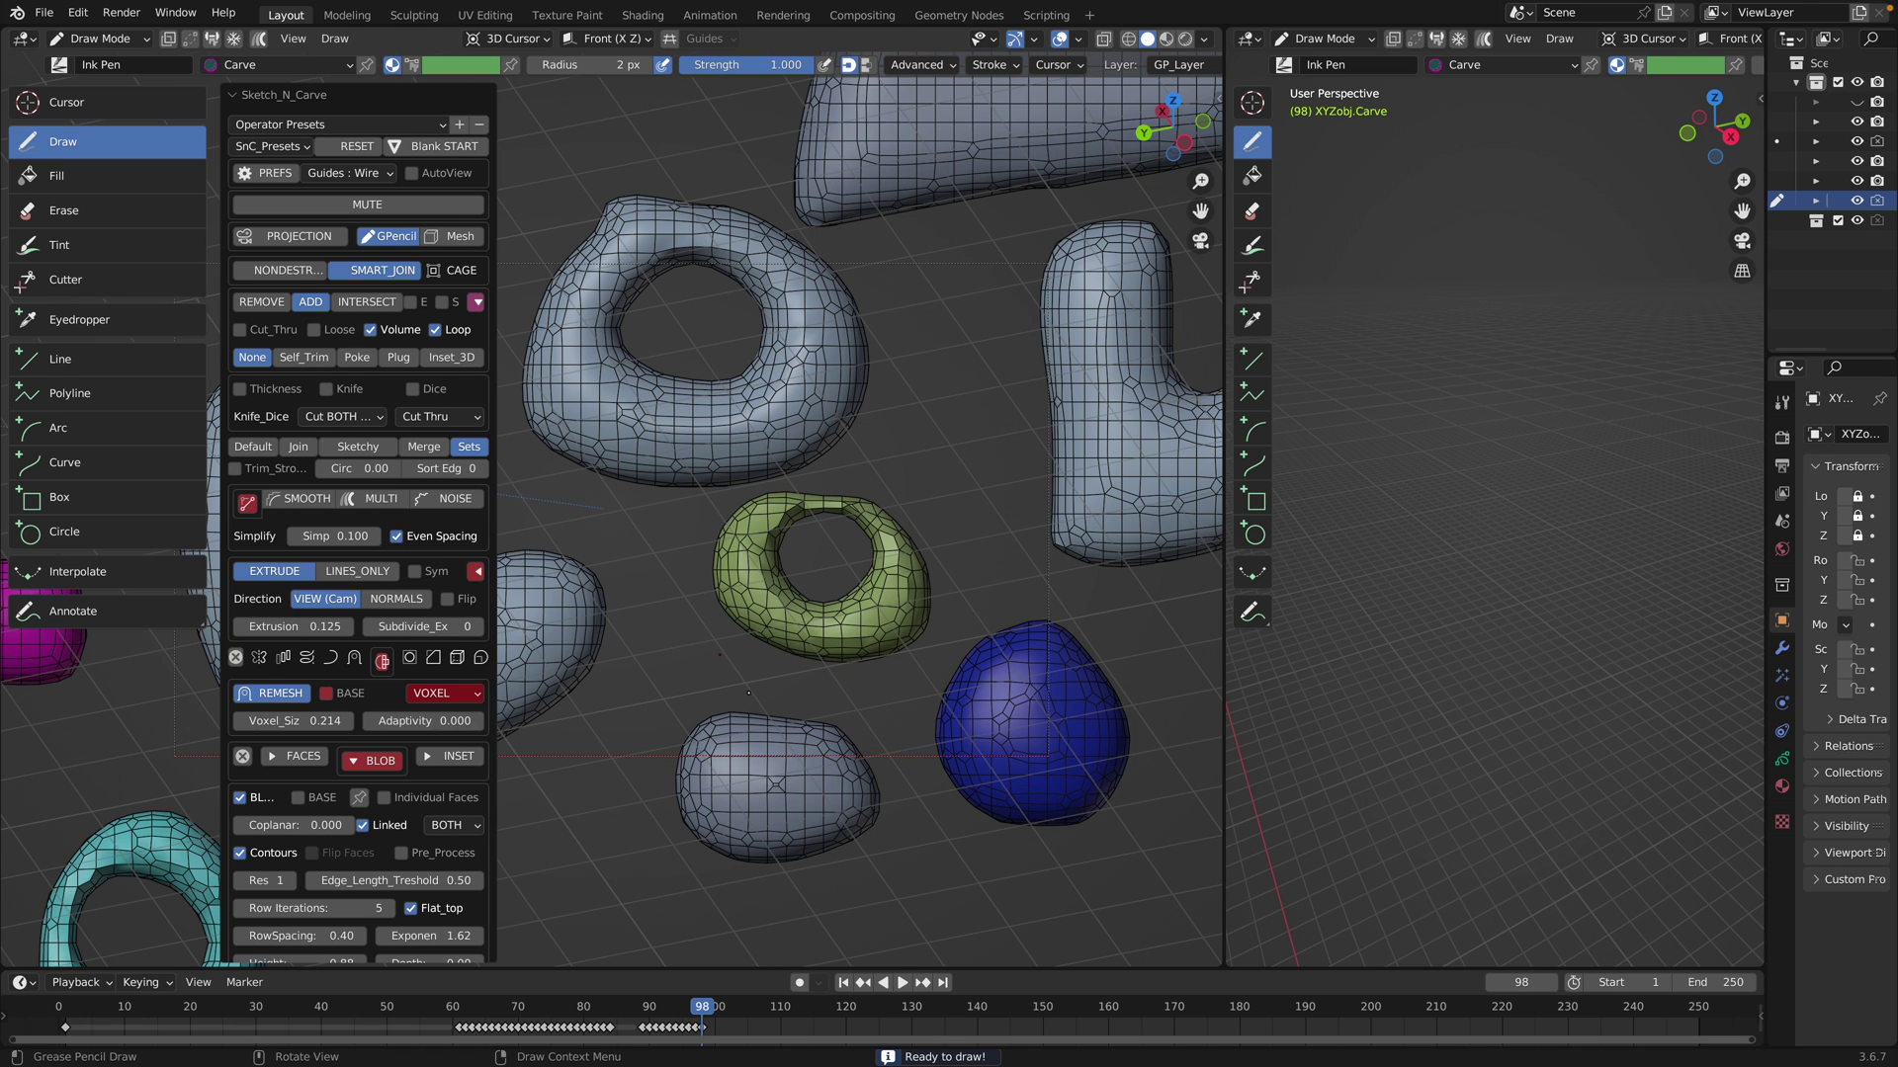
Sketch a ring blob below the grey L shape, with a teardrop blob at its side and a rounded blob beneath it
{"action": "mouse_move", "coordinate": [697, 596]}
{"action": "left_mouse_down"}
{"action": "mouse_move", "coordinate": [656, 817]}
{"action": "mouse_move", "coordinate": [706, 595]}
{"action": "left_mouse_up"}
{"action": "mouse_move", "coordinate": [736, 672]}
{"action": "left_mouse_down"}
{"action": "mouse_move", "coordinate": [1058, 742]}
{"action": "mouse_move", "coordinate": [835, 700]}
{"action": "left_mouse_up"}
{"action": "left_click_drag", "start_coordinate": [741, 799], "coordinate": [707, 873]}
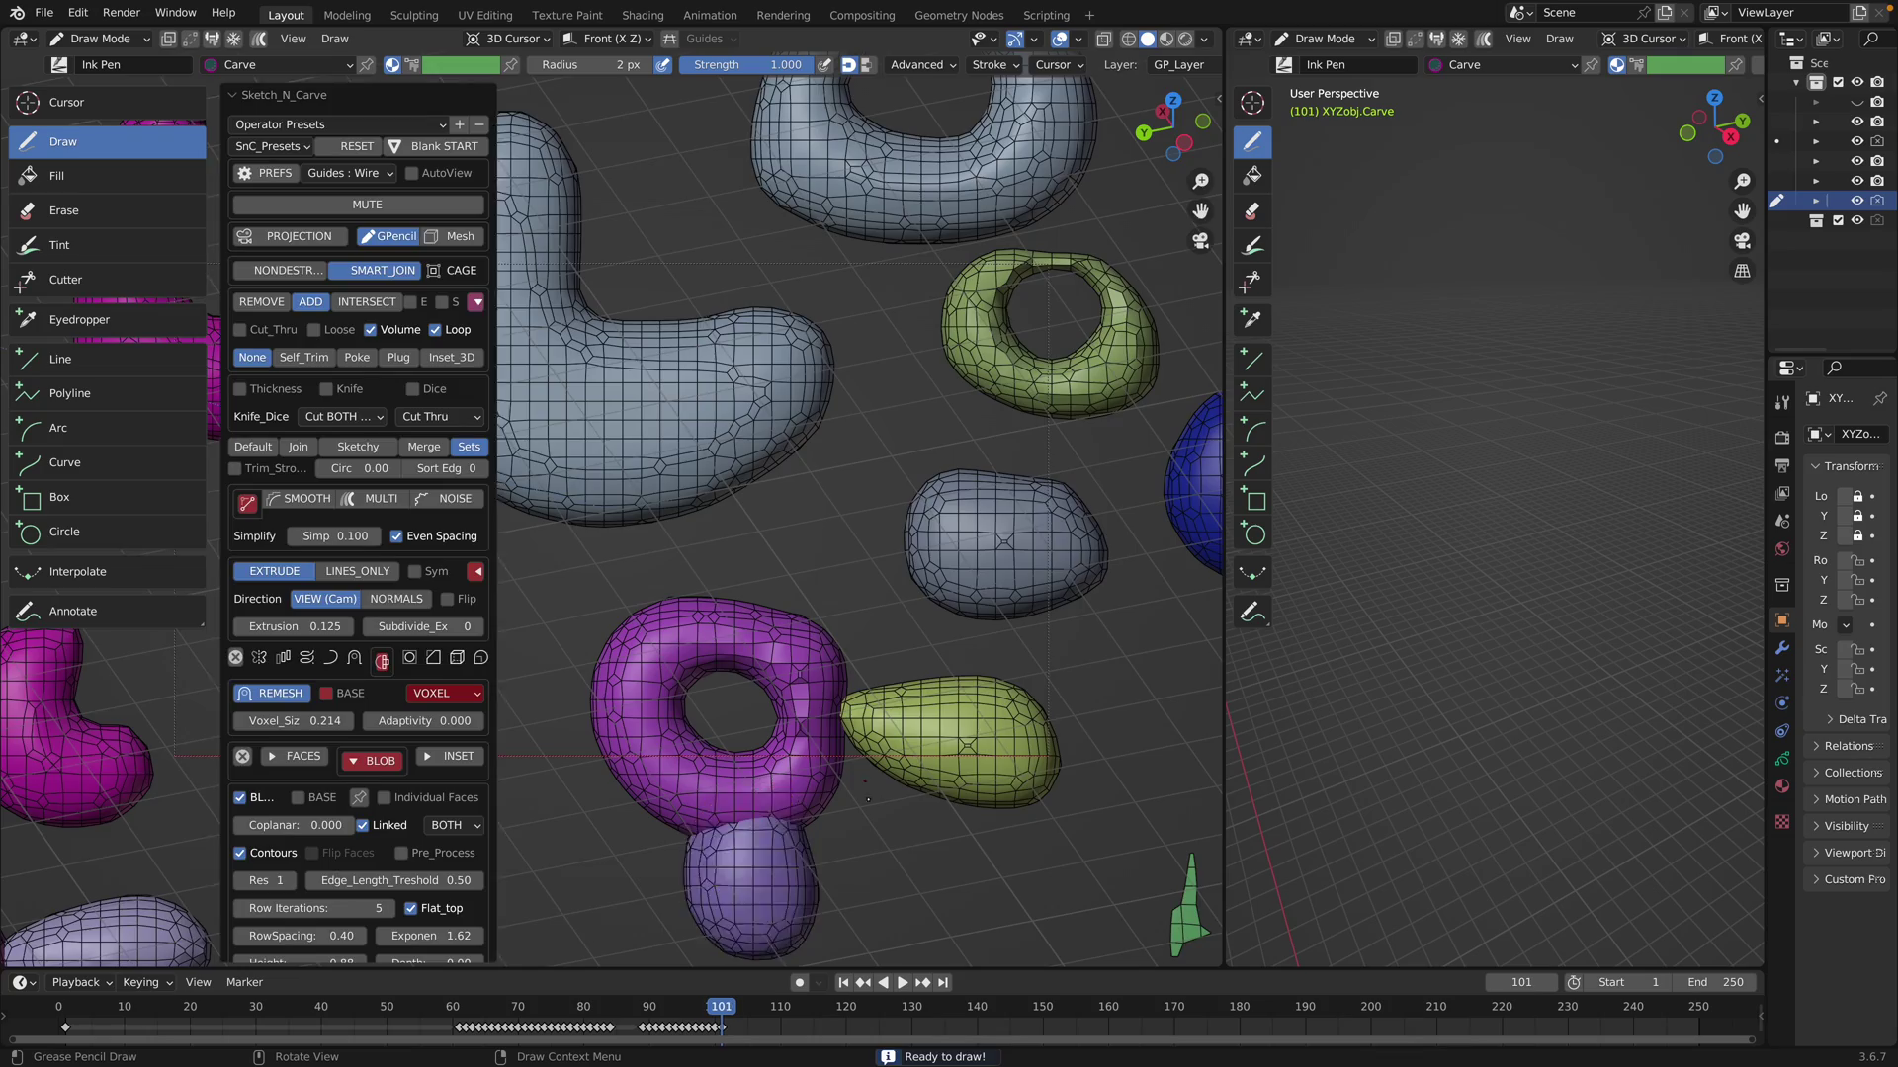
Place the 3D cursor at the lower end of the rounded blob under the ring and sketch another blob joined to it
{"action": "right_click", "coordinate": [659, 900], "text": "shift"}
{"action": "middle_click_drag", "start_coordinate": [659, 899], "coordinate": [745, 663], "text": "shift"}
{"action": "mouse_move", "coordinate": [737, 678]}
{"action": "left_mouse_down"}
{"action": "mouse_move", "coordinate": [680, 714]}
{"action": "mouse_move", "coordinate": [796, 705]}
{"action": "left_mouse_up"}
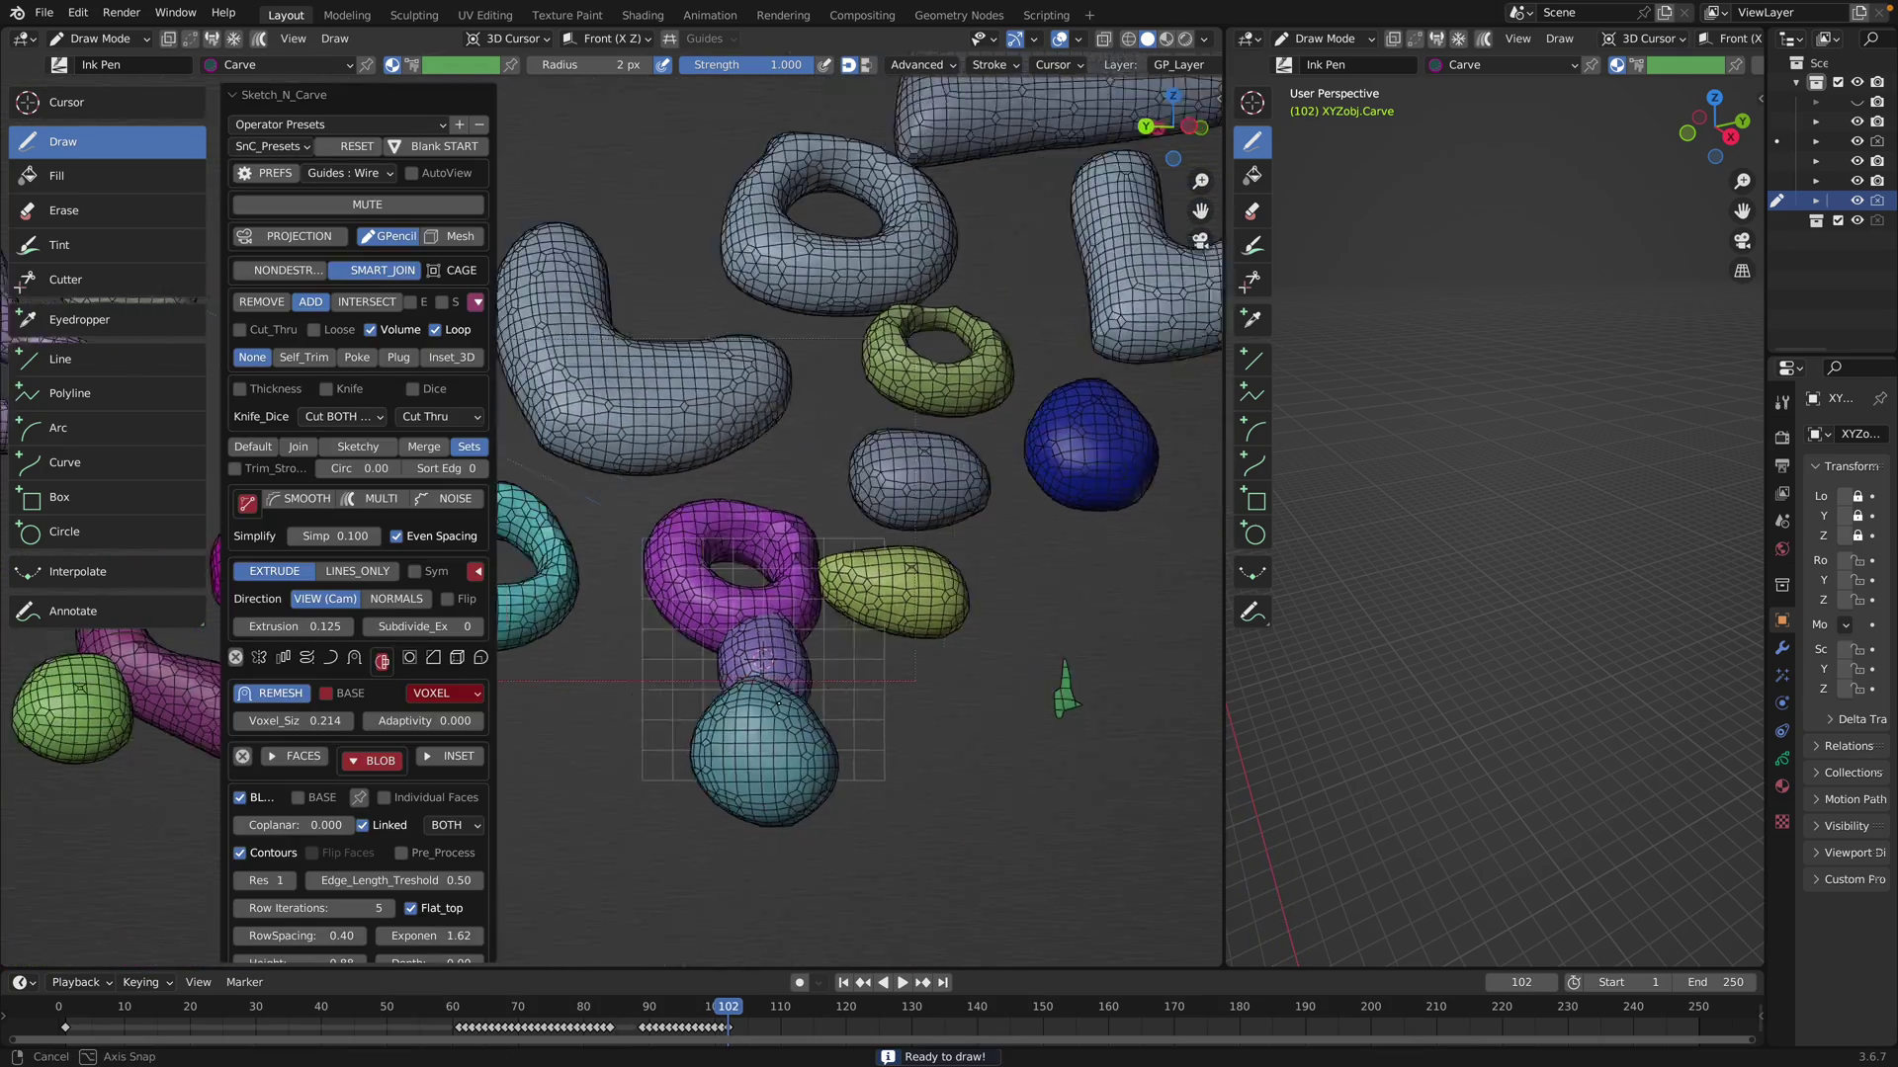
Extend the chain with four elongated blobs sketched end to end from a rotated view
{"action": "mouse_move", "coordinate": [766, 806]}
{"action": "left_mouse_down"}
{"action": "mouse_move", "coordinate": [848, 847]}
{"action": "mouse_move", "coordinate": [731, 822]}
{"action": "left_mouse_up"}
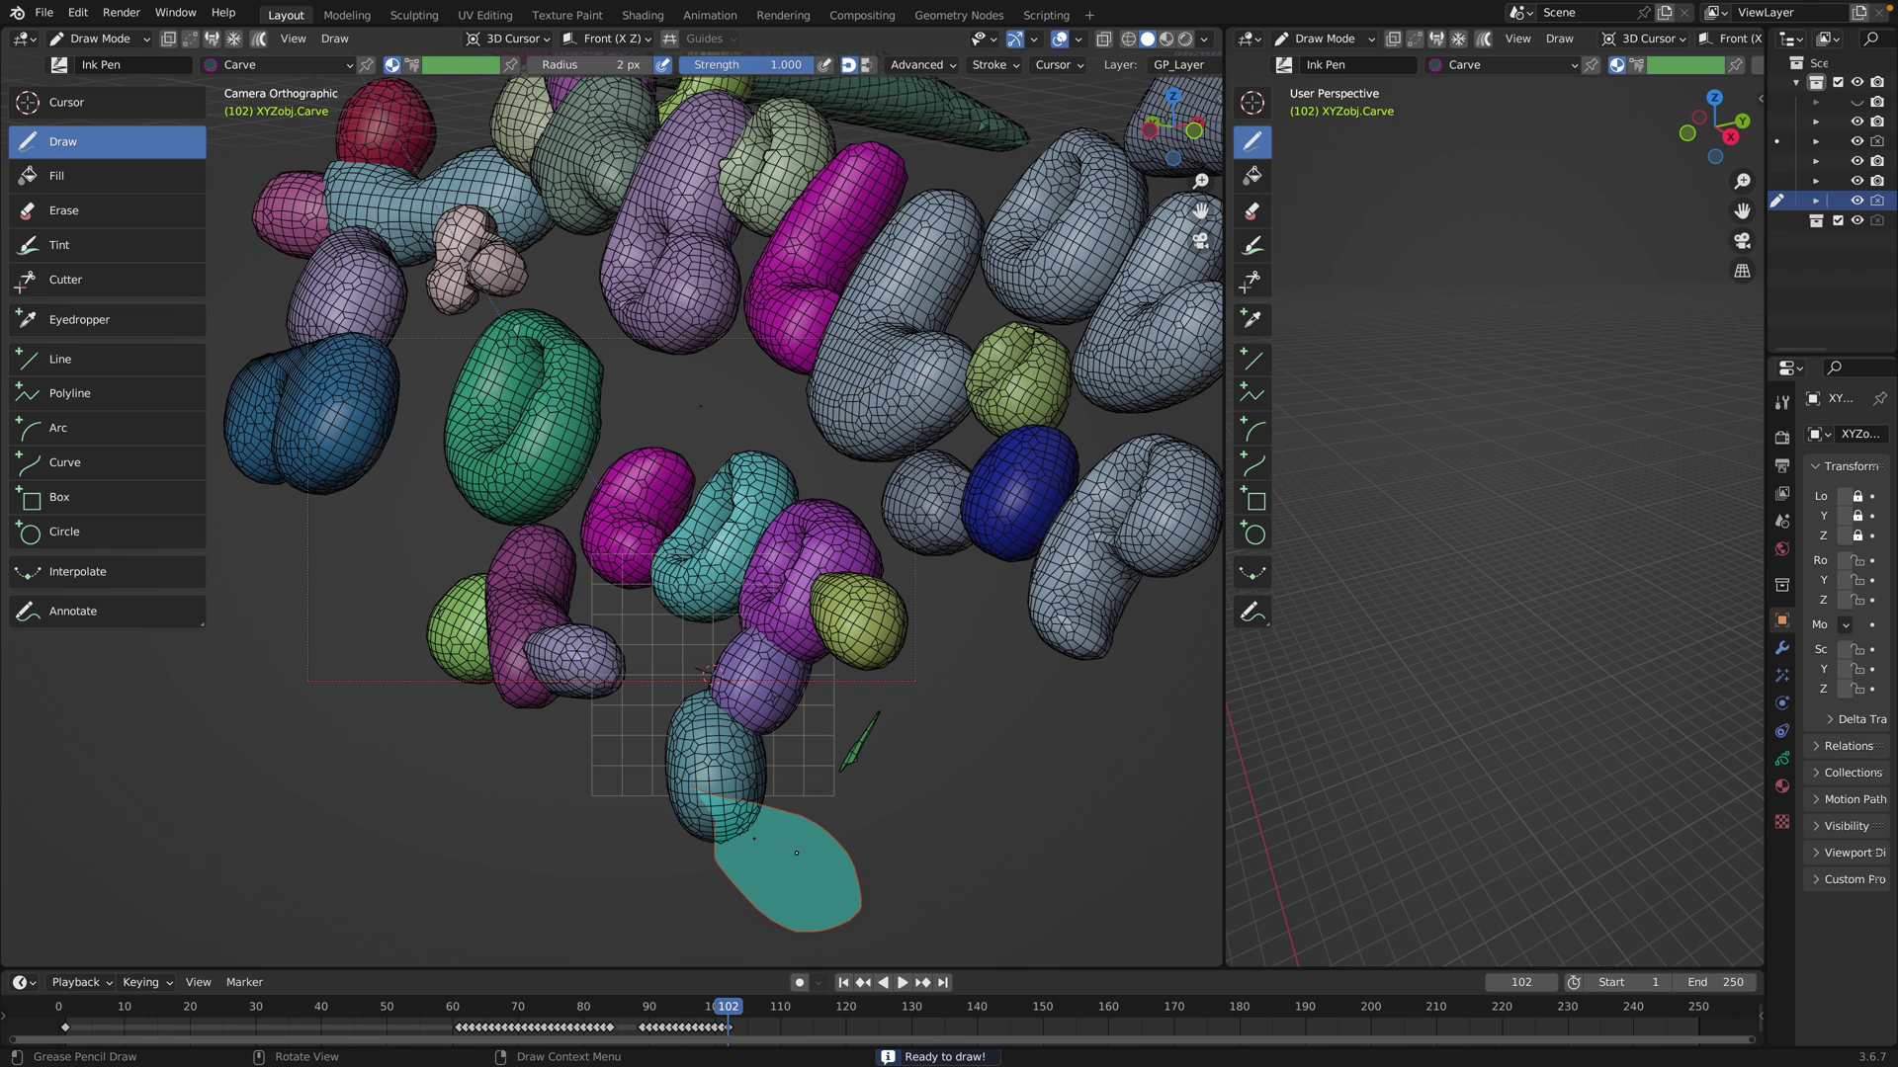
{"action": "mouse_move", "coordinate": [840, 882]}
{"action": "left_mouse_down"}
{"action": "mouse_move", "coordinate": [1004, 890]}
{"action": "mouse_move", "coordinate": [825, 914]}
{"action": "left_mouse_up"}
{"action": "scroll", "coordinate": [824, 916], "scroll_direction": "down", "scroll_amount": 2}
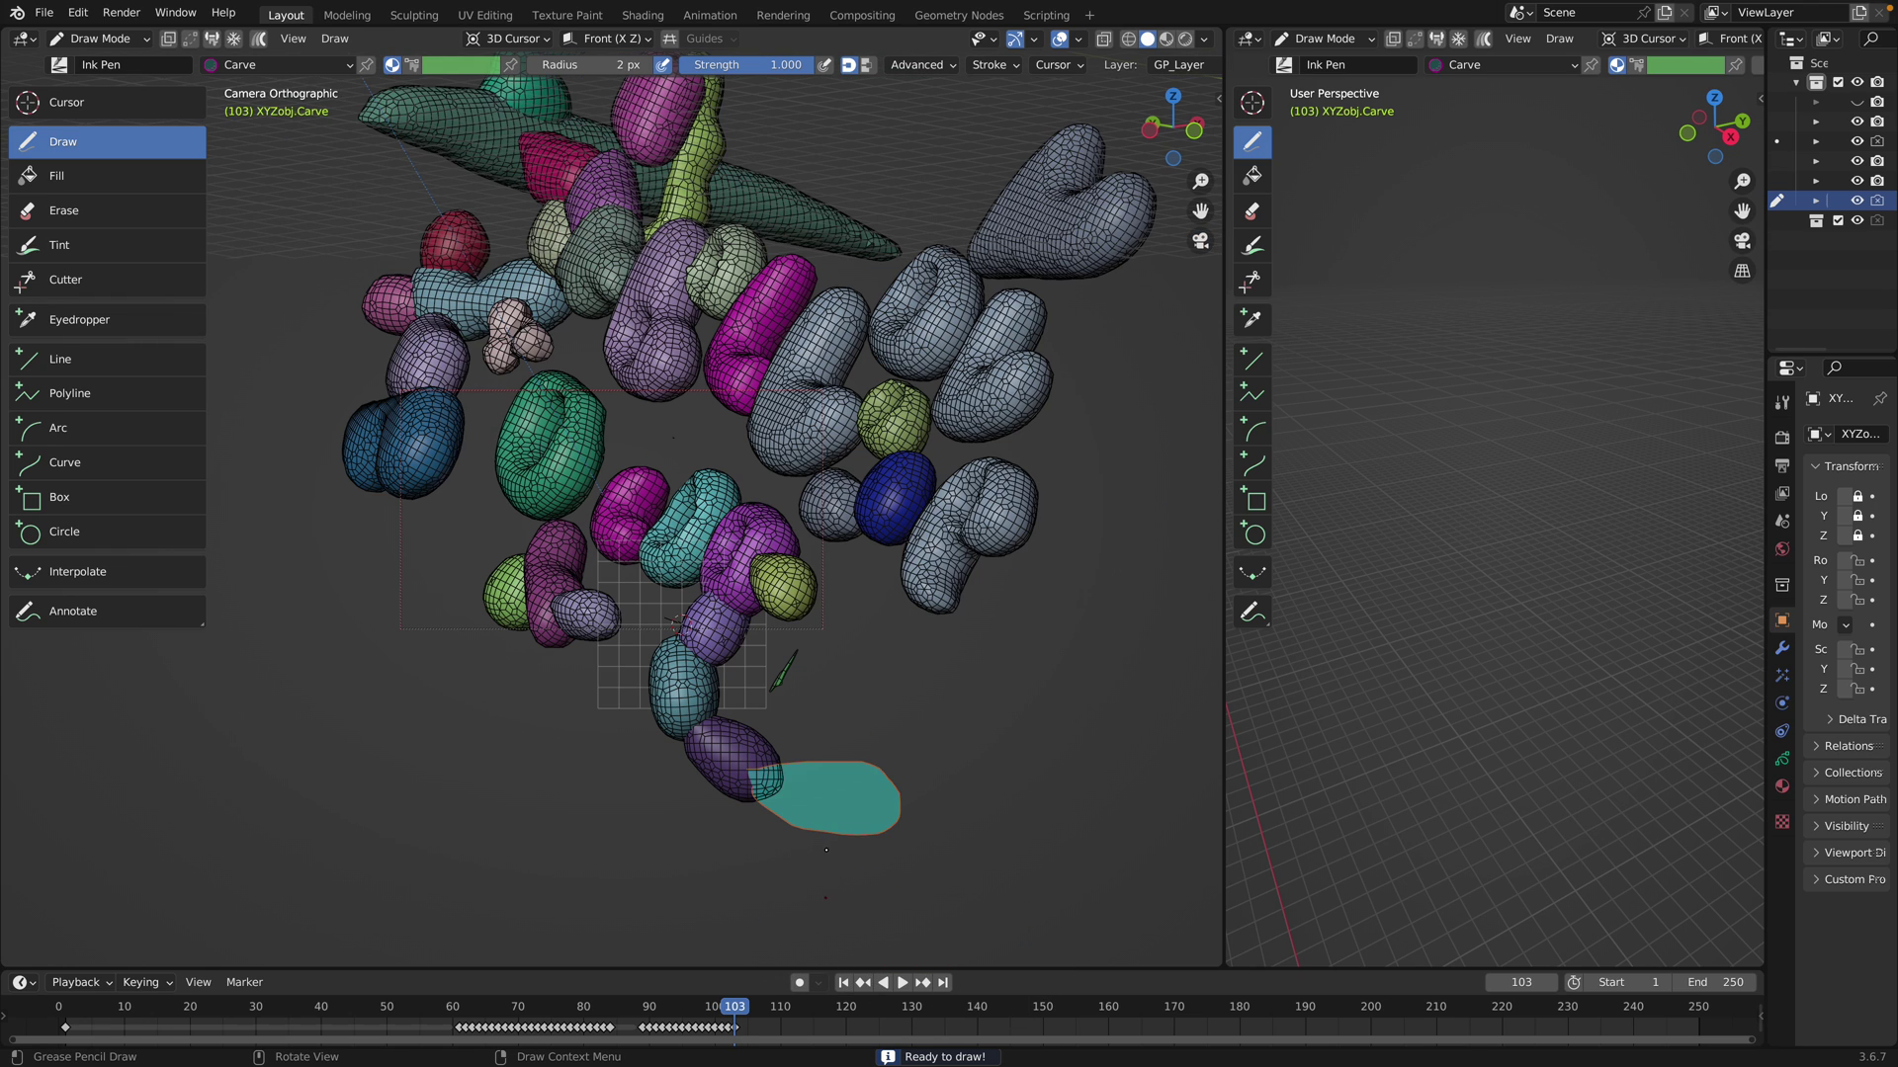
{"action": "mouse_move", "coordinate": [829, 823]}
{"action": "left_mouse_down"}
{"action": "mouse_move", "coordinate": [862, 902]}
{"action": "mouse_move", "coordinate": [836, 862]}
{"action": "left_mouse_up"}
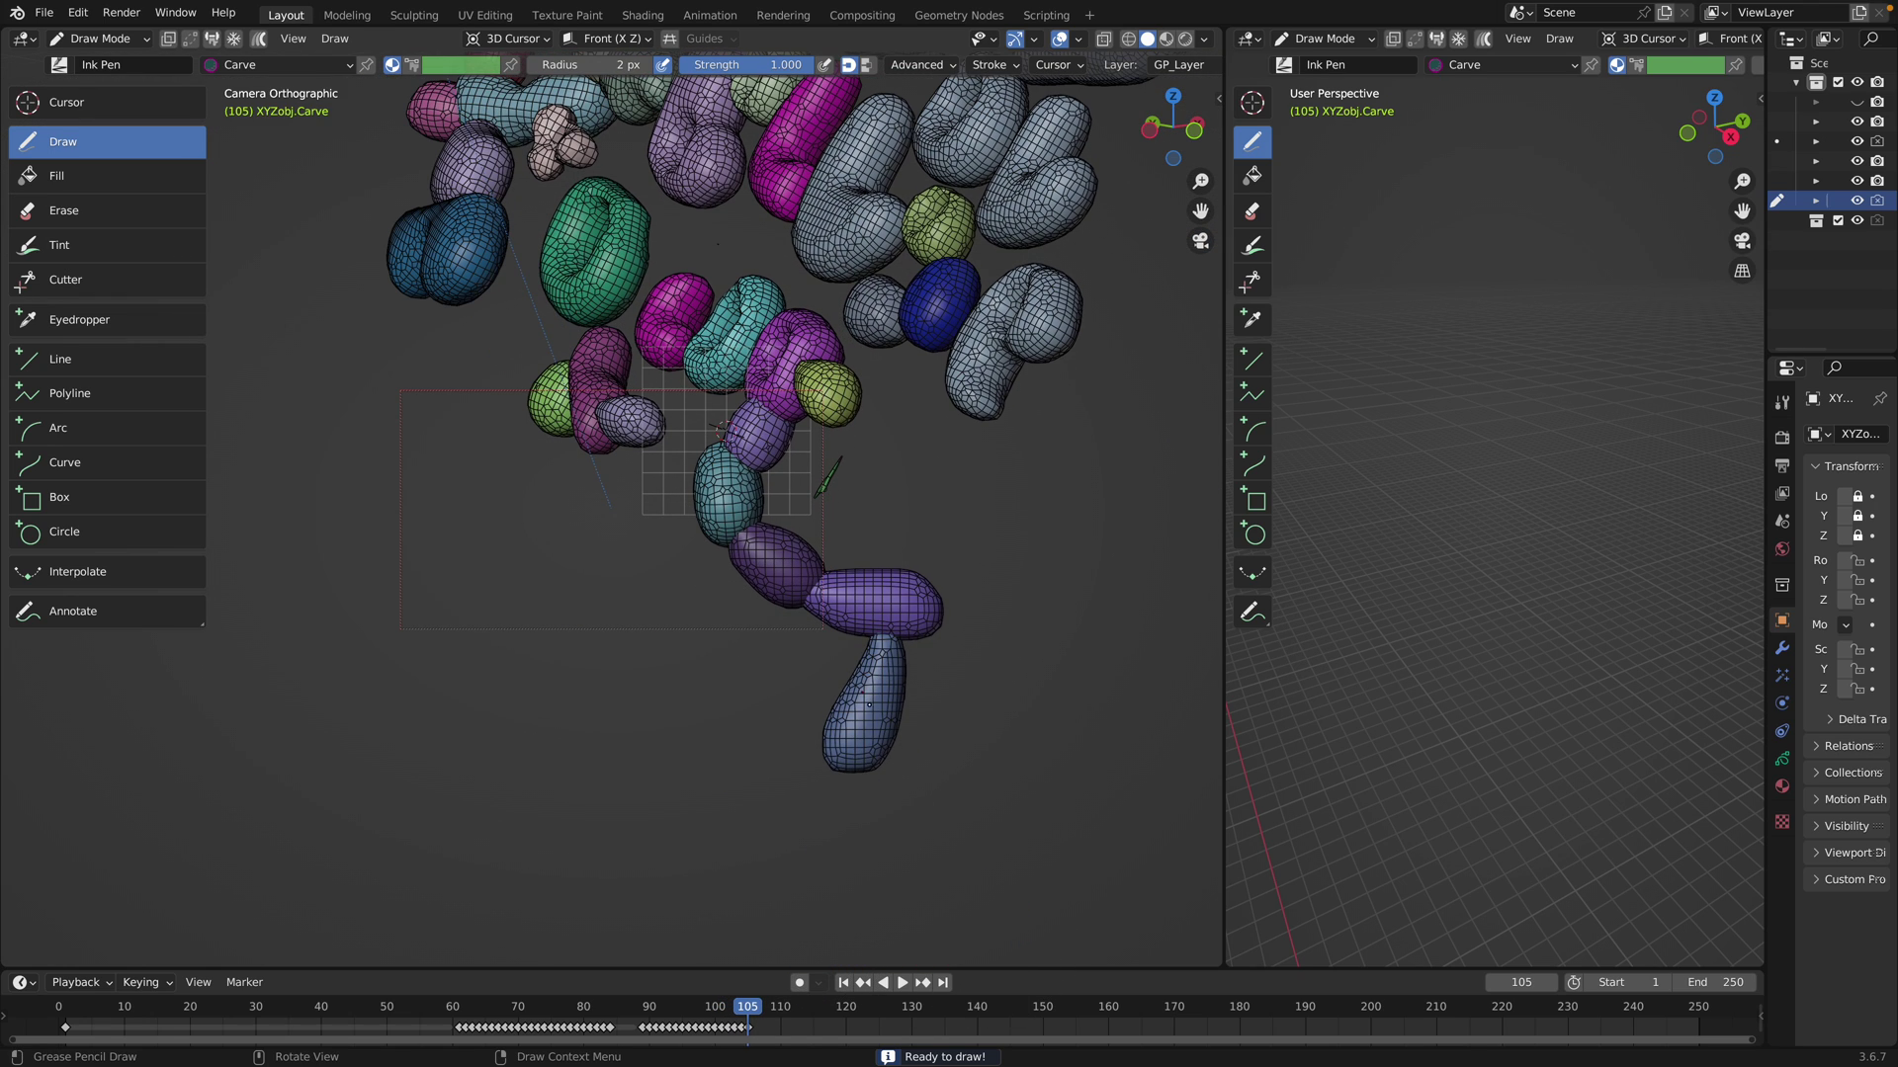
{"action": "mouse_move", "coordinate": [852, 744]}
{"action": "left_mouse_down"}
{"action": "mouse_move", "coordinate": [726, 796]}
{"action": "mouse_move", "coordinate": [867, 748]}
{"action": "left_mouse_up"}
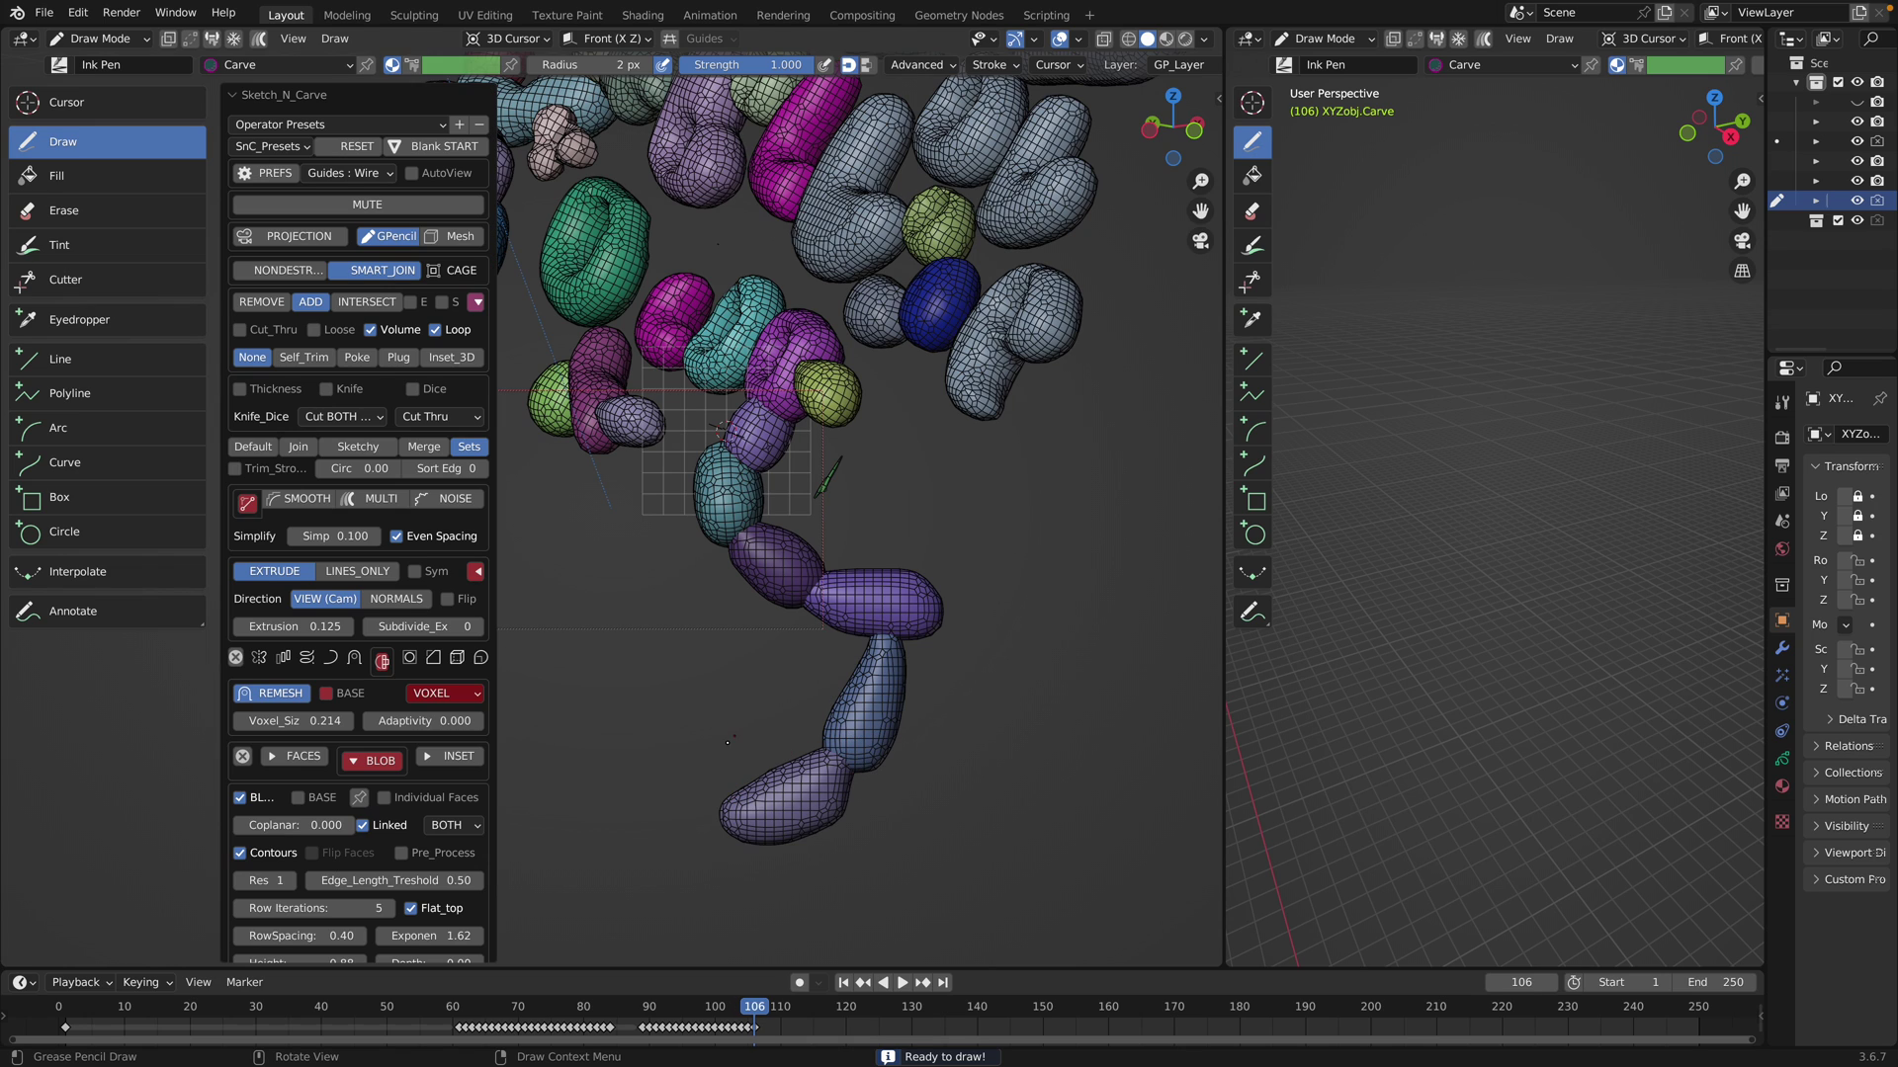
Sketch a blob creature with a large body, two boot-shaped legs, an upright fin on top and a two-lobed blob at the rear
{"action": "mouse_move", "coordinate": [676, 500]}
{"action": "left_mouse_down"}
{"action": "mouse_move", "coordinate": [465, 500]}
{"action": "mouse_move", "coordinate": [508, 728]}
{"action": "mouse_move", "coordinate": [813, 750]}
{"action": "mouse_move", "coordinate": [802, 580]}
{"action": "mouse_move", "coordinate": [734, 537]}
{"action": "left_mouse_up"}
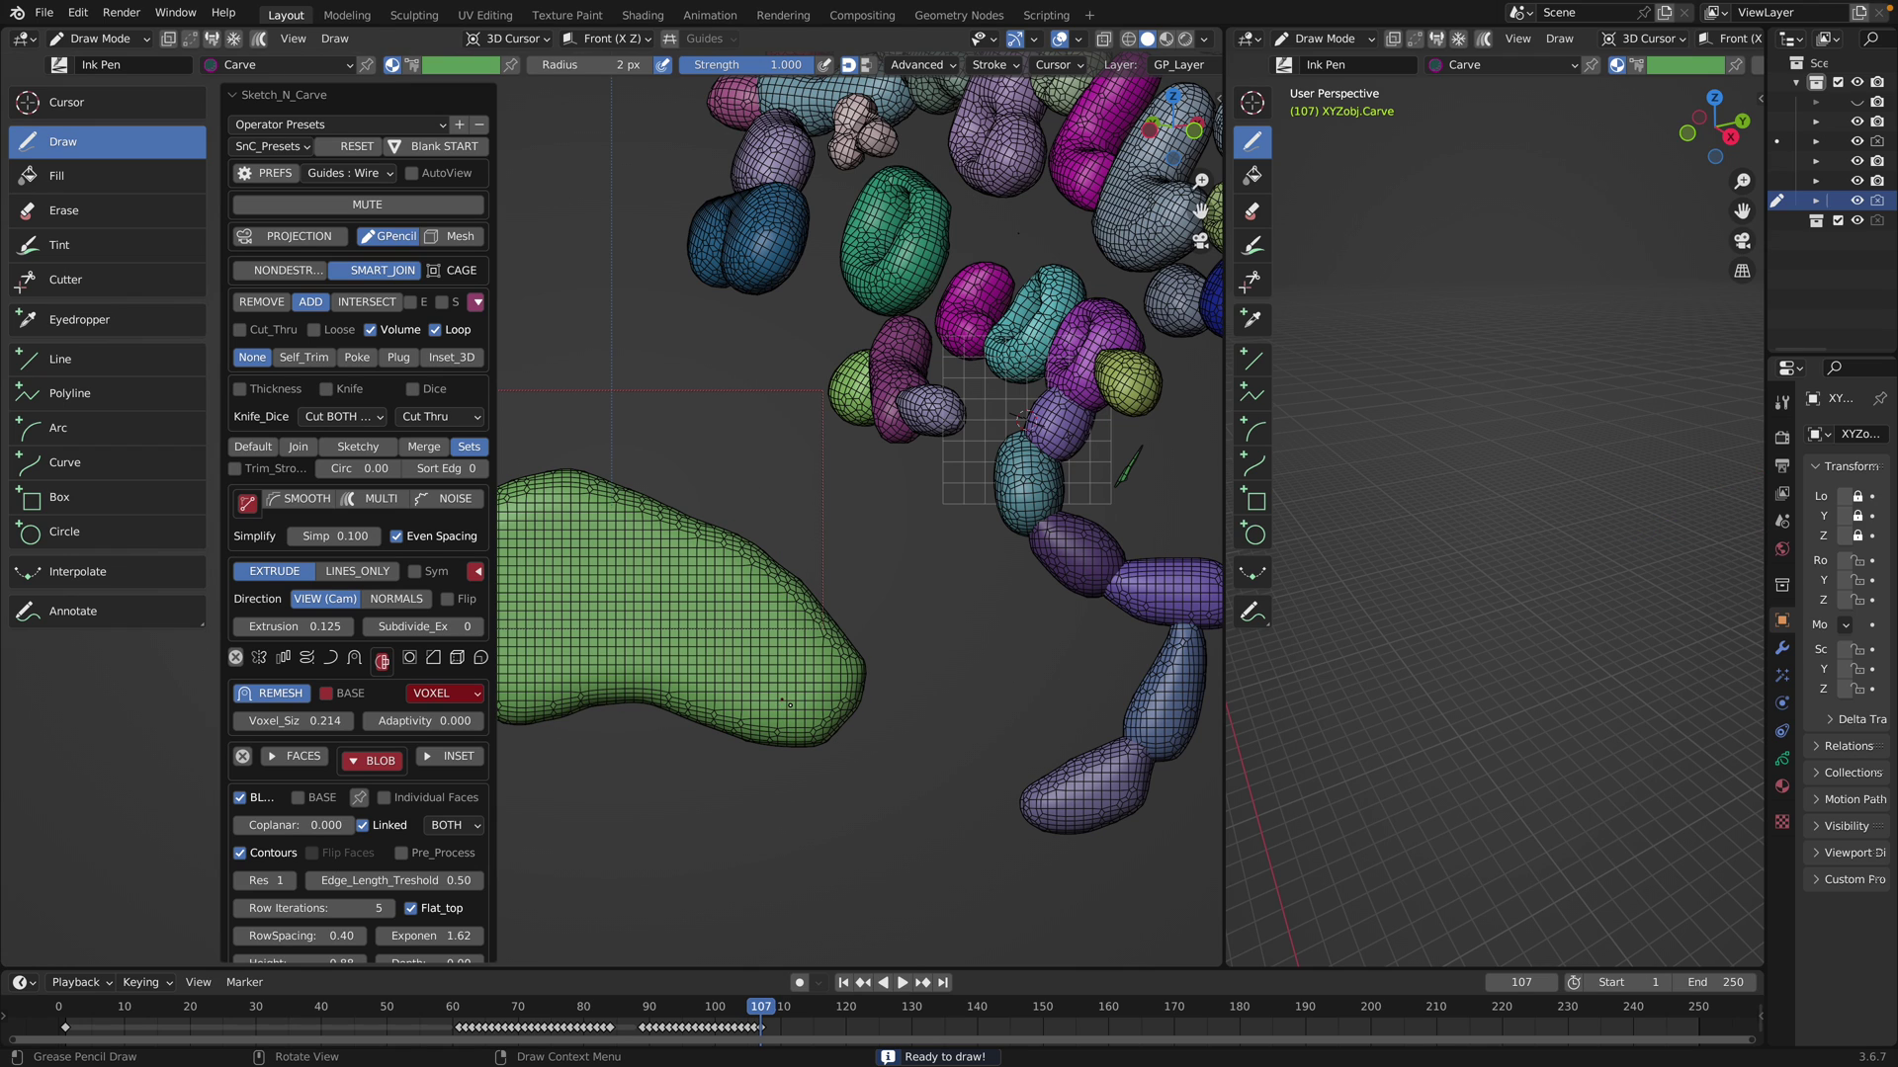
{"action": "mouse_move", "coordinate": [939, 613]}
{"action": "left_mouse_down"}
{"action": "mouse_move", "coordinate": [923, 784]}
{"action": "mouse_move", "coordinate": [868, 754]}
{"action": "mouse_move", "coordinate": [883, 737]}
{"action": "left_mouse_up"}
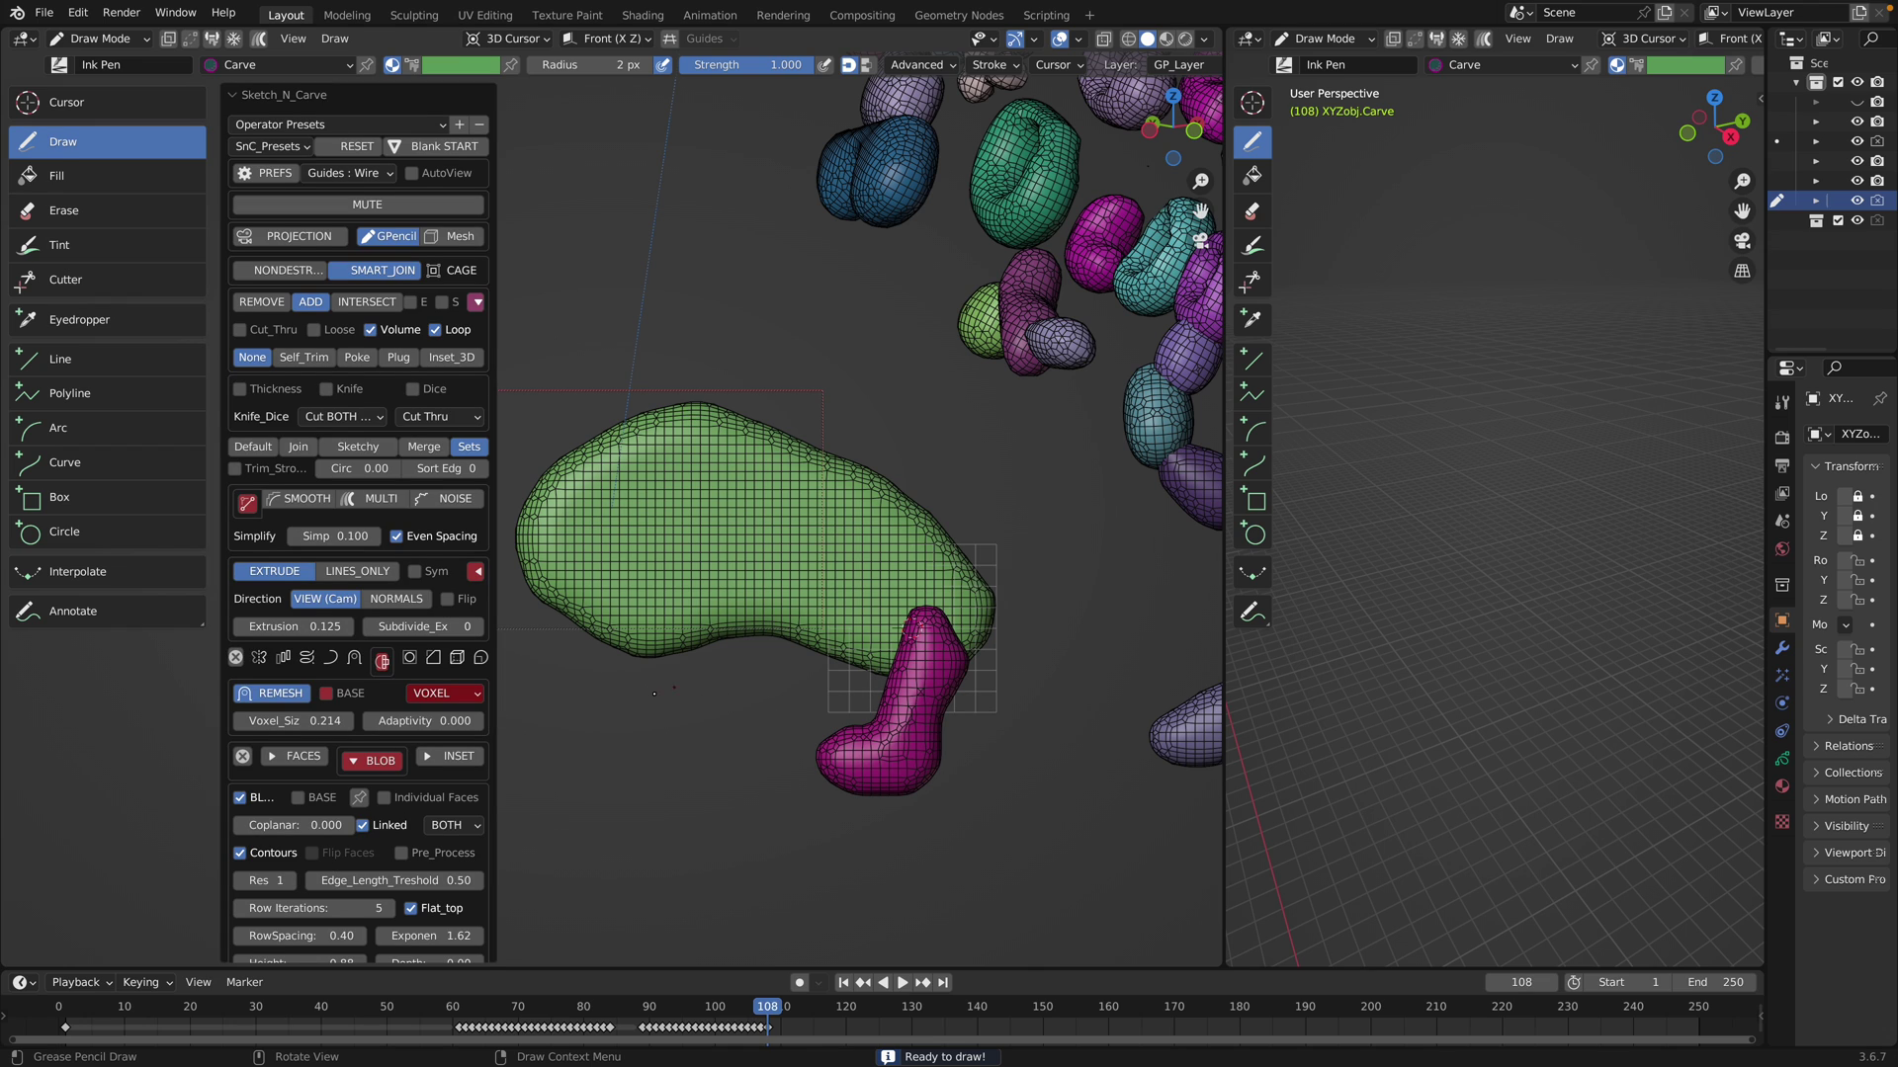
{"action": "mouse_move", "coordinate": [621, 654]}
{"action": "left_mouse_down"}
{"action": "mouse_move", "coordinate": [657, 741]}
{"action": "mouse_move", "coordinate": [551, 712]}
{"action": "mouse_move", "coordinate": [593, 672]}
{"action": "left_mouse_up"}
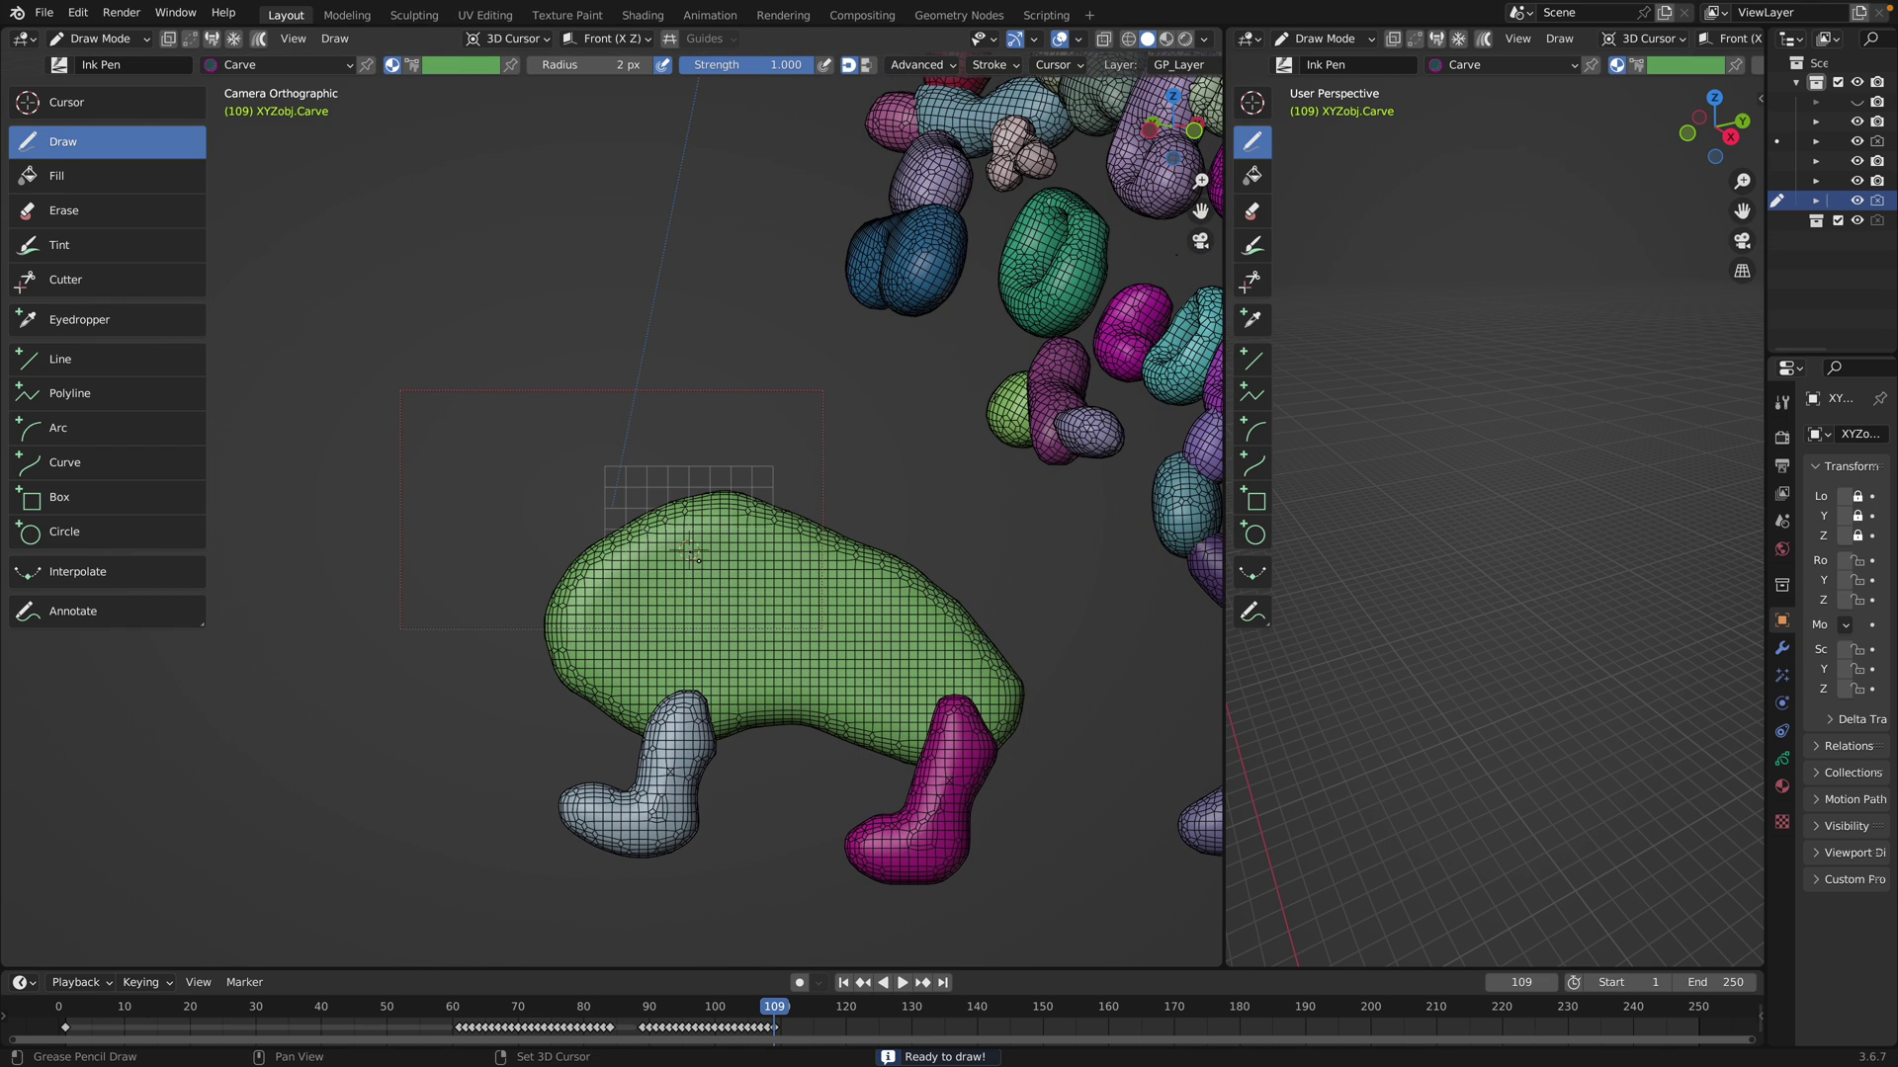
{"action": "mouse_move", "coordinate": [698, 483]}
{"action": "left_mouse_down"}
{"action": "mouse_move", "coordinate": [773, 482]}
{"action": "mouse_move", "coordinate": [732, 576]}
{"action": "left_mouse_up"}
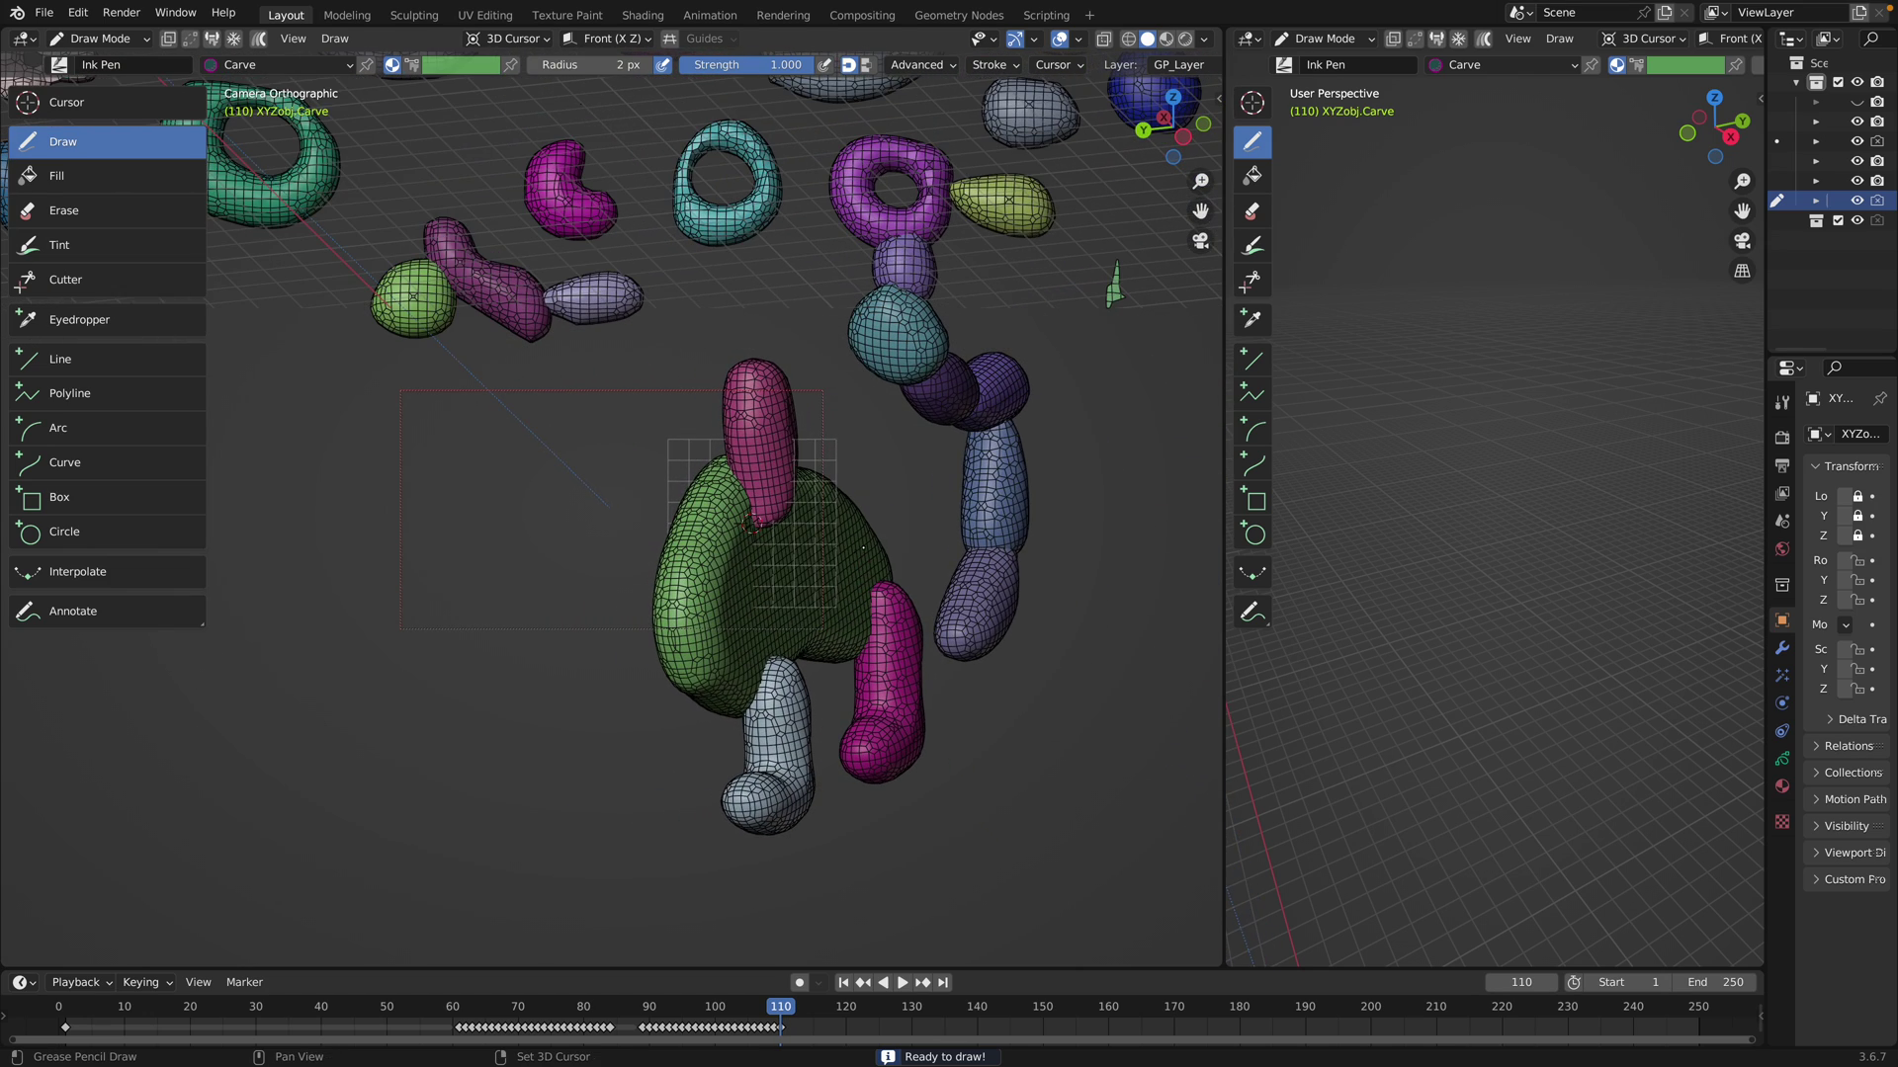
{"action": "mouse_move", "coordinate": [917, 476]}
{"action": "left_mouse_down"}
{"action": "mouse_move", "coordinate": [974, 542]}
{"action": "mouse_move", "coordinate": [838, 544]}
{"action": "mouse_move", "coordinate": [858, 566]}
{"action": "left_mouse_up"}
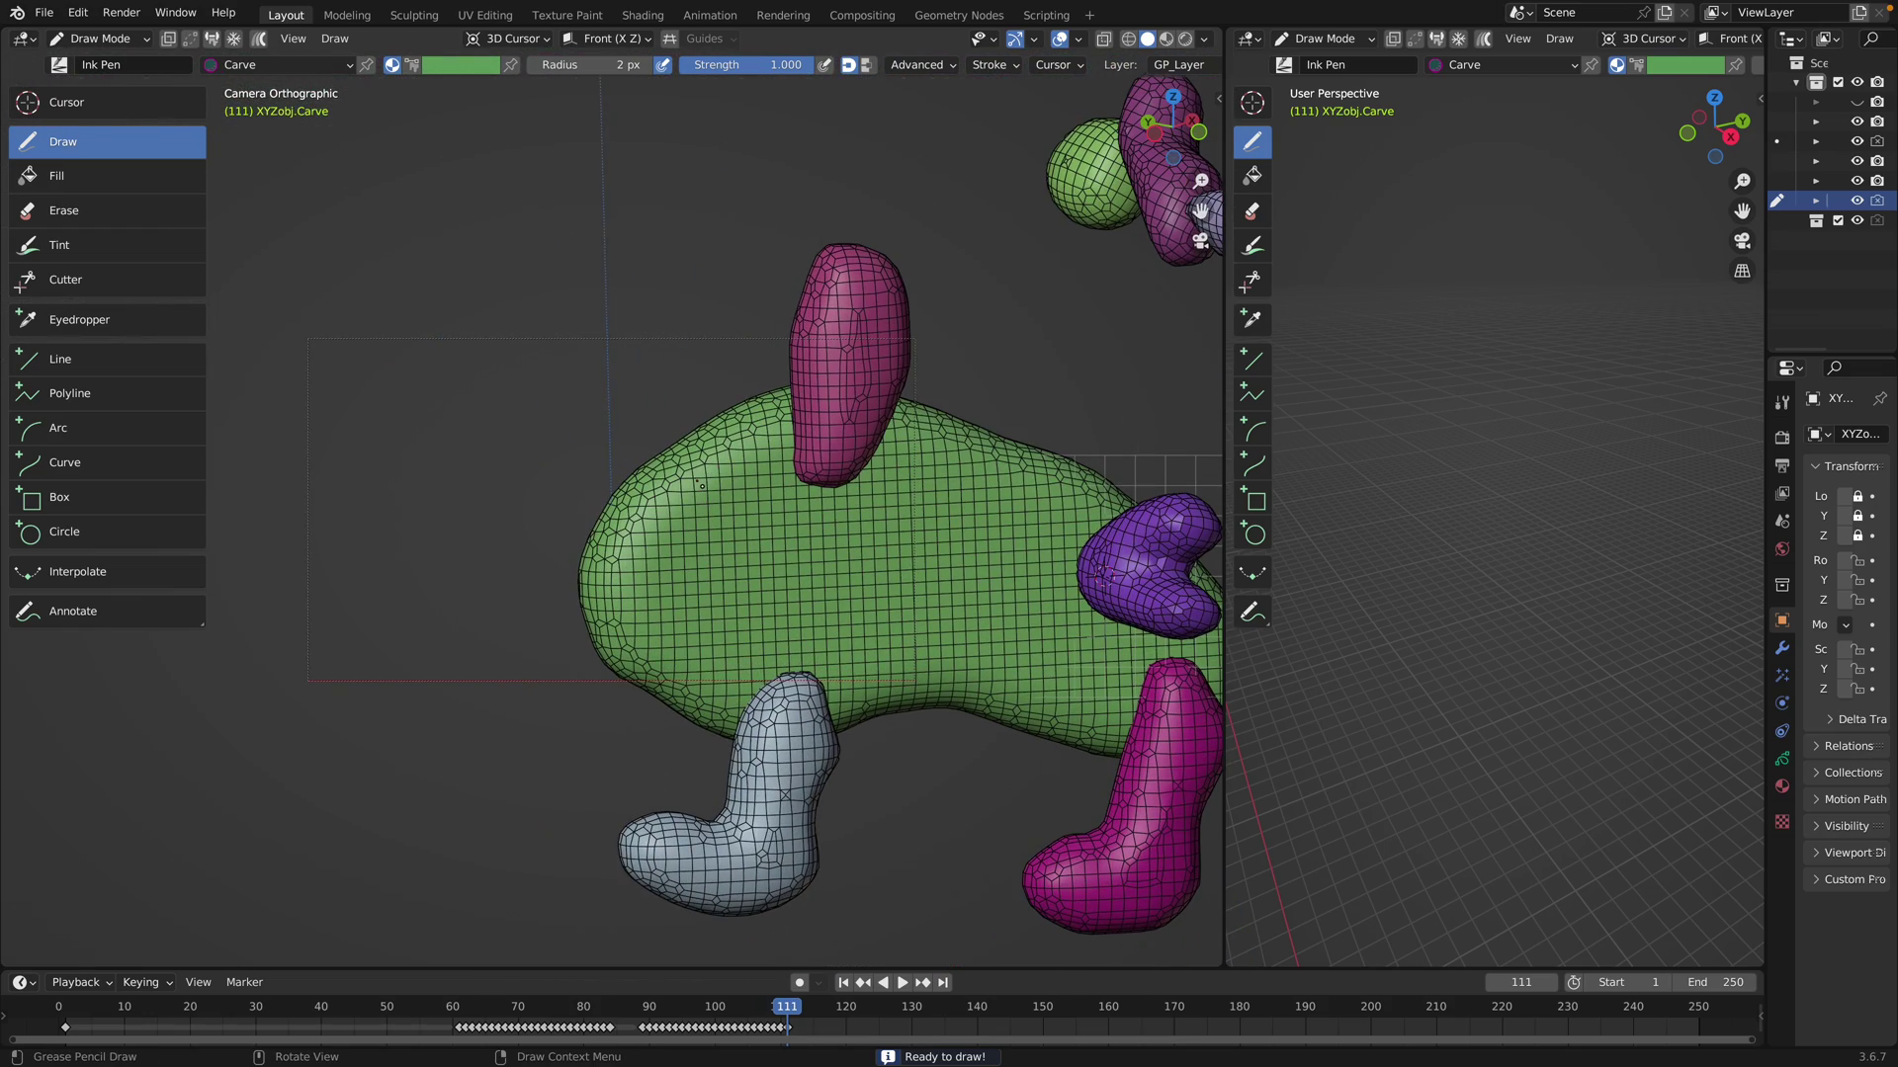
Place the 3D cursor on the front of the body, sketch a small round blob there and change its operation to Remove
{"action": "right_click", "coordinate": [691, 512], "text": "shift"}
{"action": "mouse_move", "coordinate": [704, 487]}
{"action": "left_mouse_down"}
{"action": "mouse_move", "coordinate": [664, 528]}
{"action": "mouse_move", "coordinate": [732, 549]}
{"action": "mouse_move", "coordinate": [737, 501]}
{"action": "left_mouse_up"}
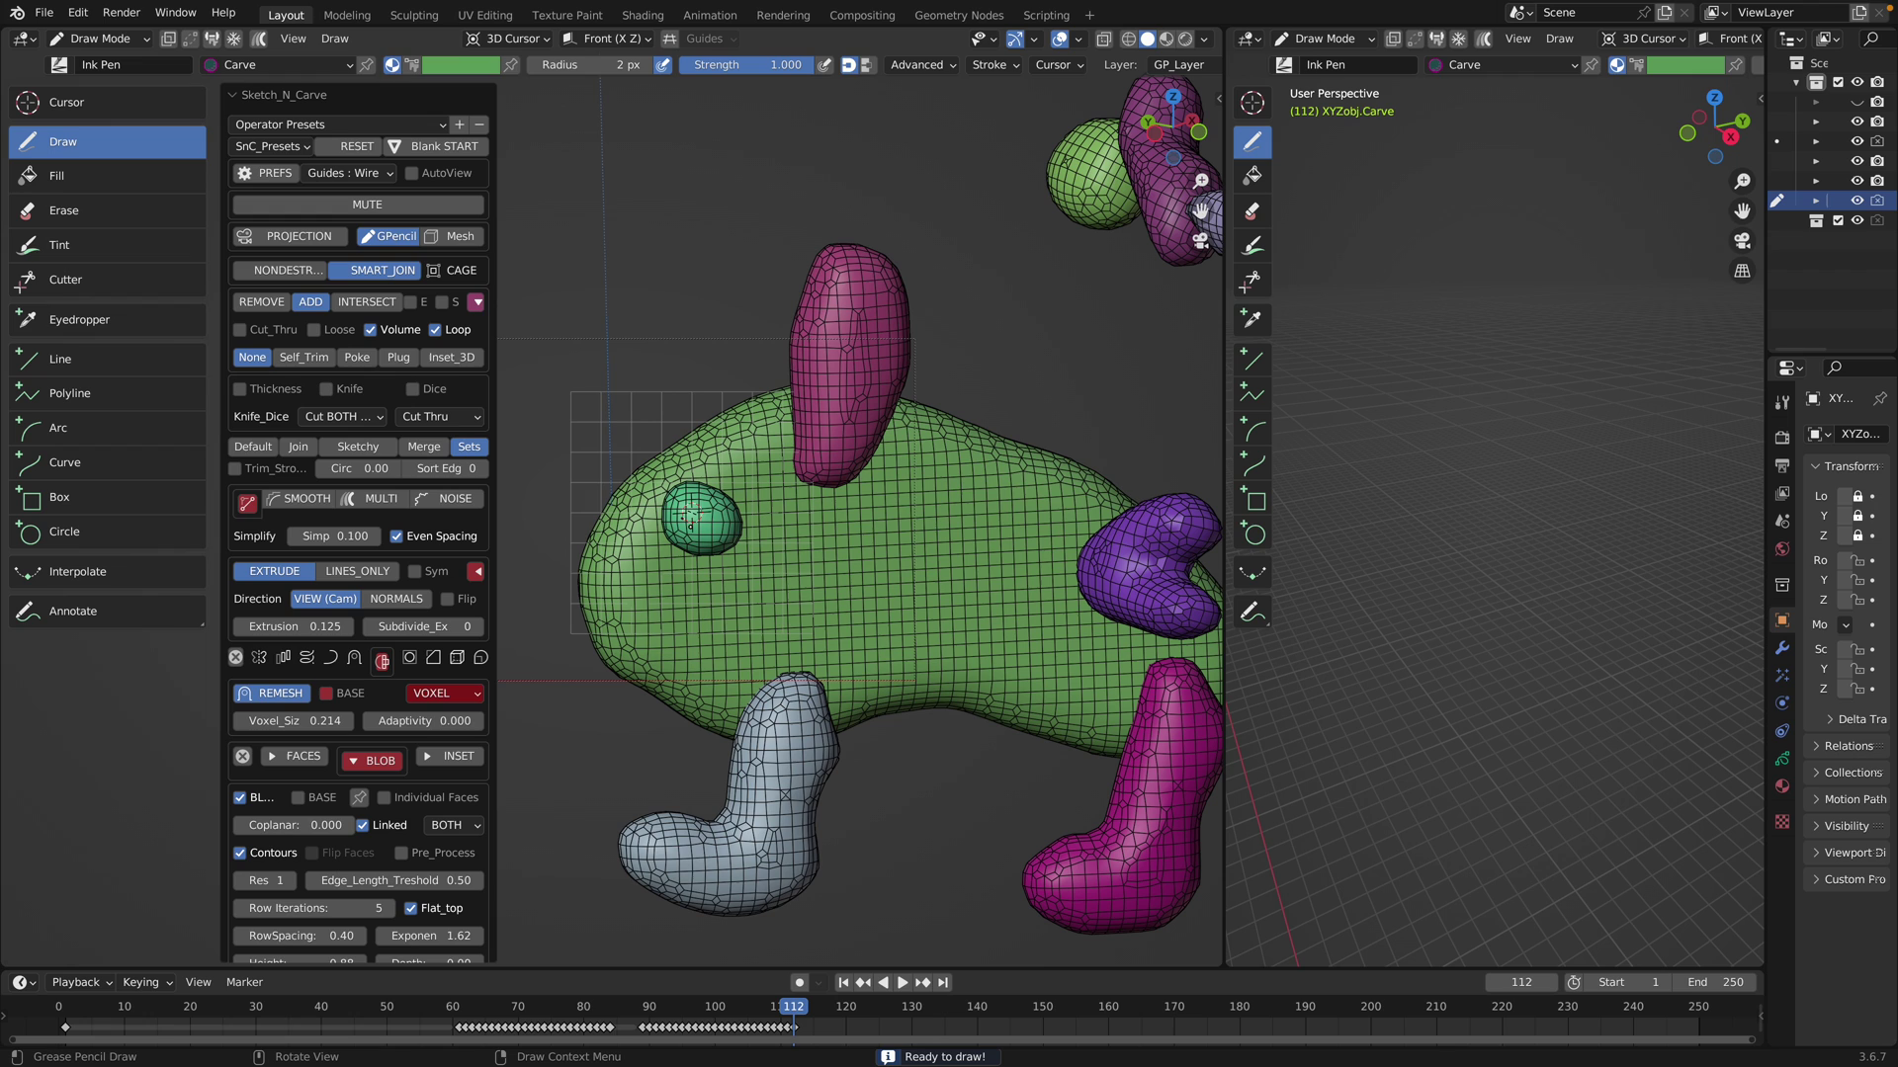
{"action": "left_click", "coordinate": [262, 303]}
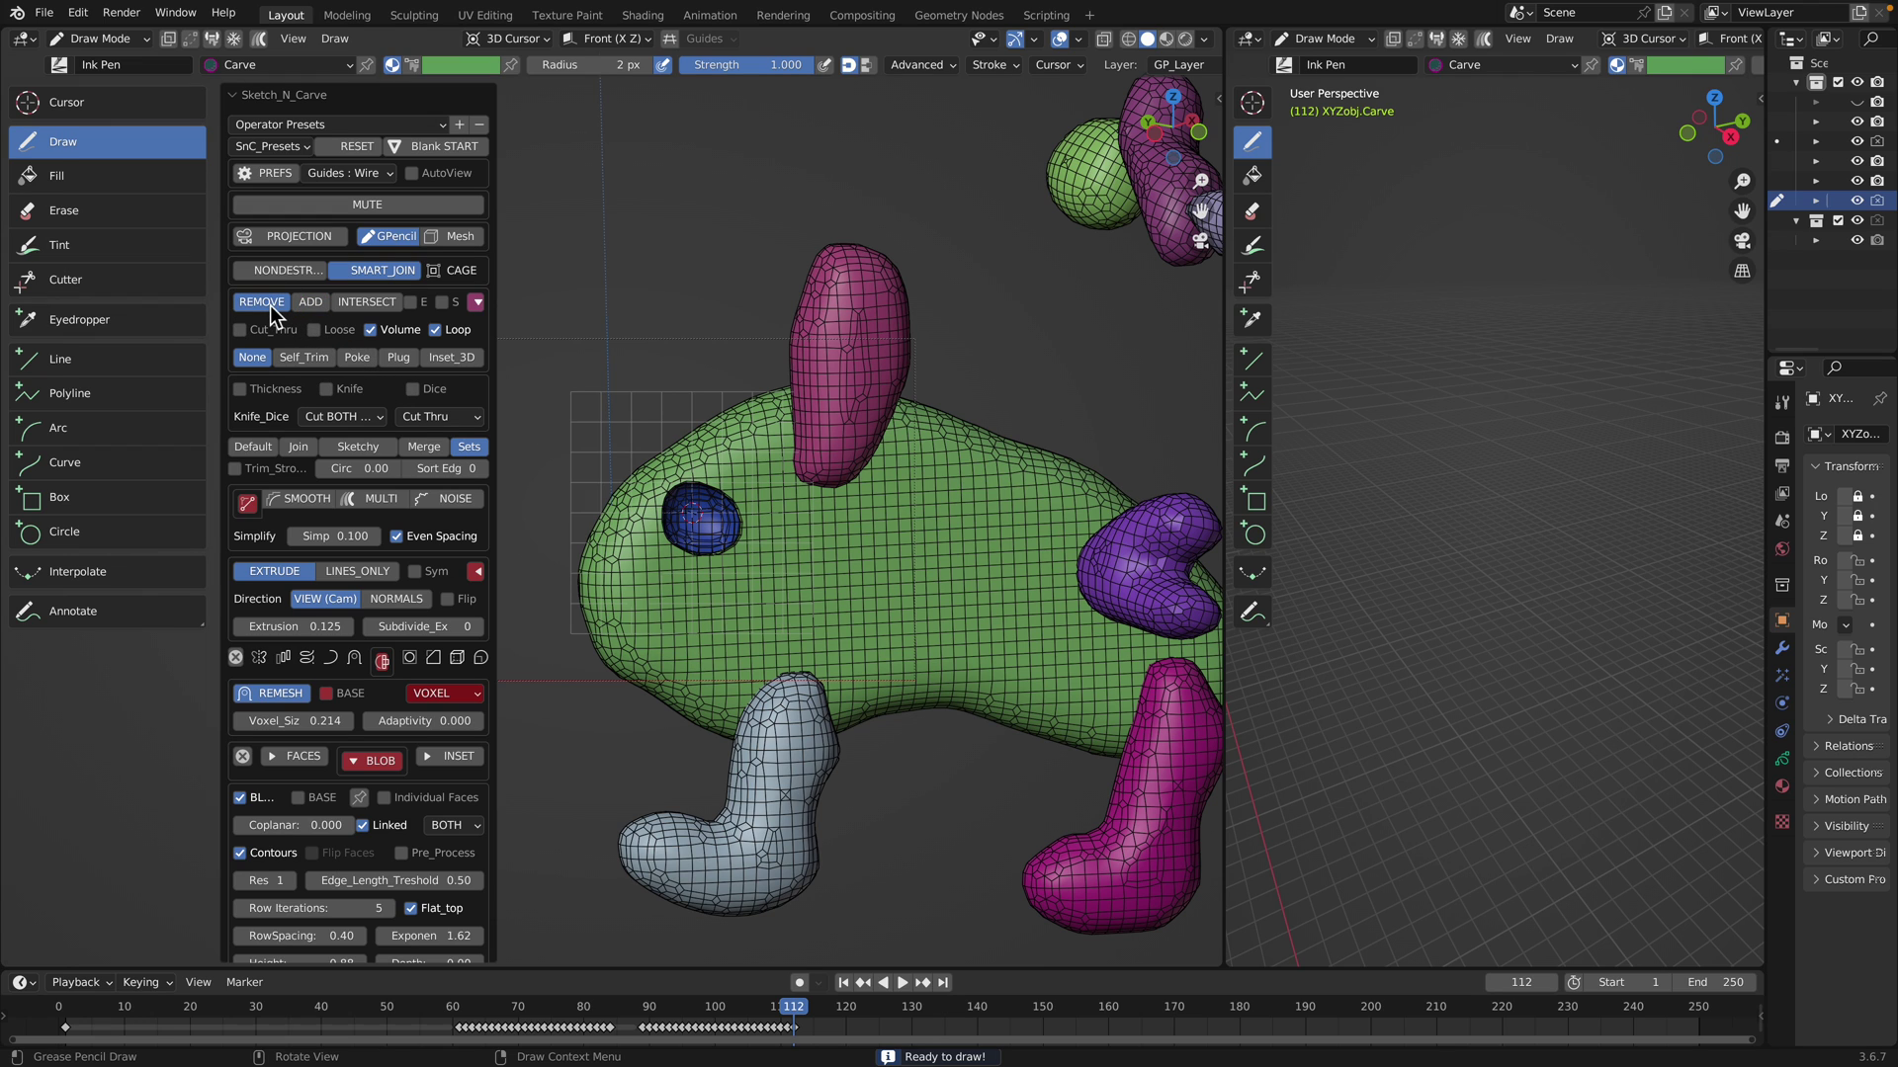
Carve a round recess below the eye, a bean-shaped one mid-body, a teardrop toward the rear and an oval behind the fin
{"action": "key", "text": "KP_0"}
{"action": "mouse_move", "coordinate": [914, 458]}
{"action": "left_mouse_down"}
{"action": "mouse_move", "coordinate": [914, 571]}
{"action": "mouse_move", "coordinate": [1001, 494]}
{"action": "left_mouse_up"}
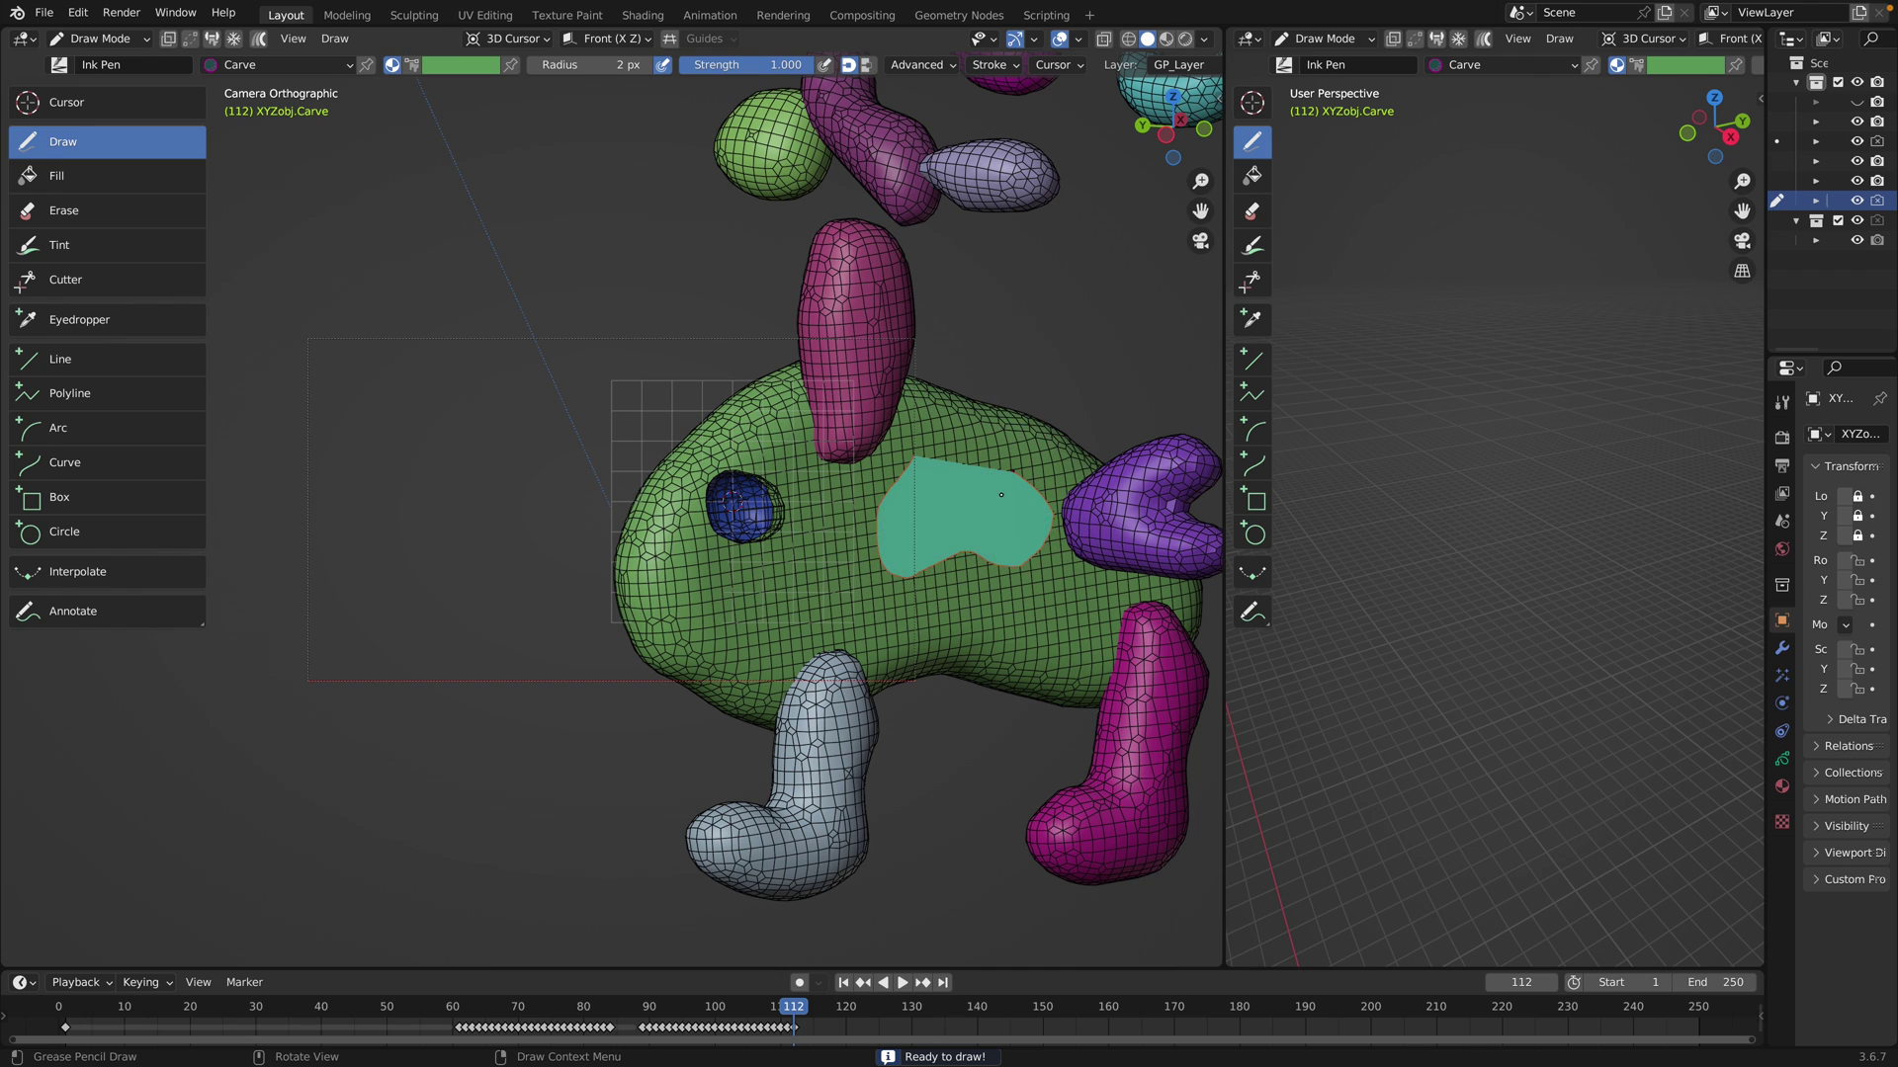
{"action": "left_click_drag", "start_coordinate": [742, 643], "coordinate": [786, 581]}
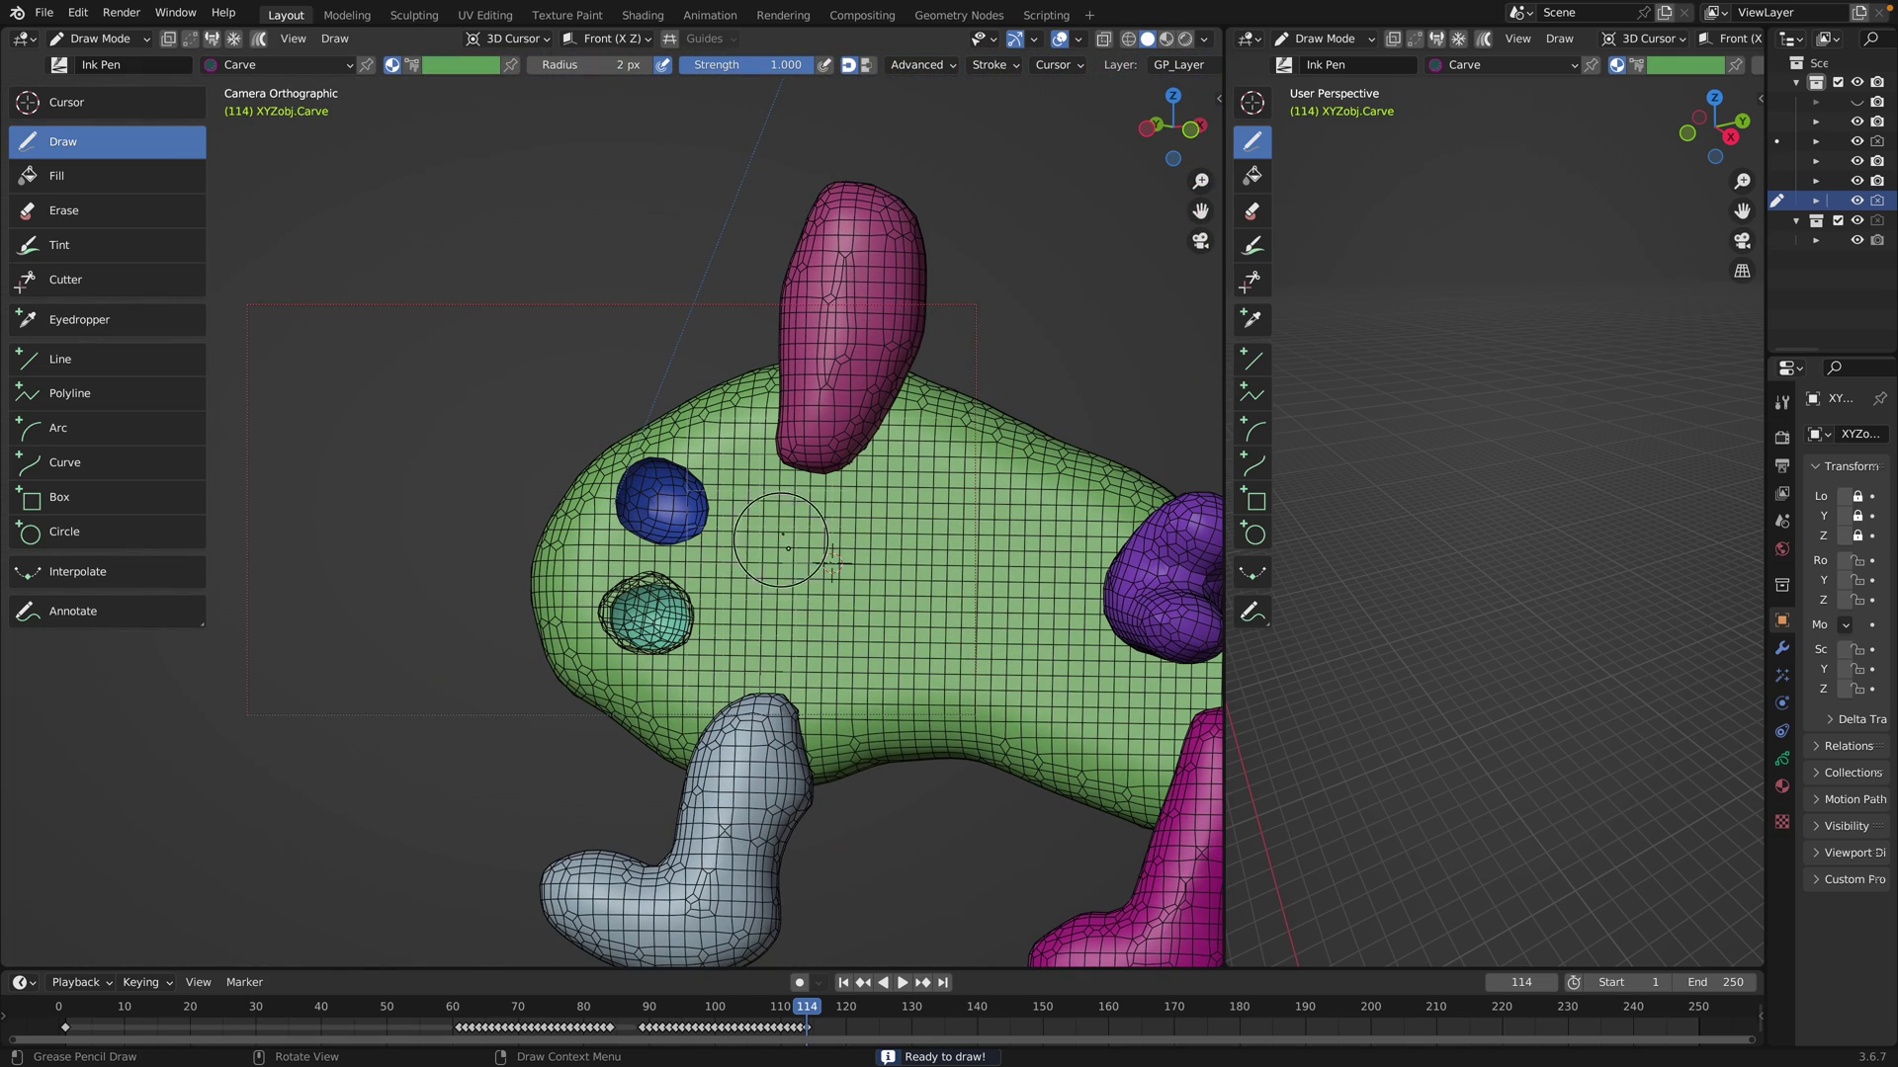
{"action": "mouse_move", "coordinate": [780, 539]}
{"action": "left_mouse_down"}
{"action": "mouse_move", "coordinate": [973, 605]}
{"action": "mouse_move", "coordinate": [966, 527]}
{"action": "left_mouse_up"}
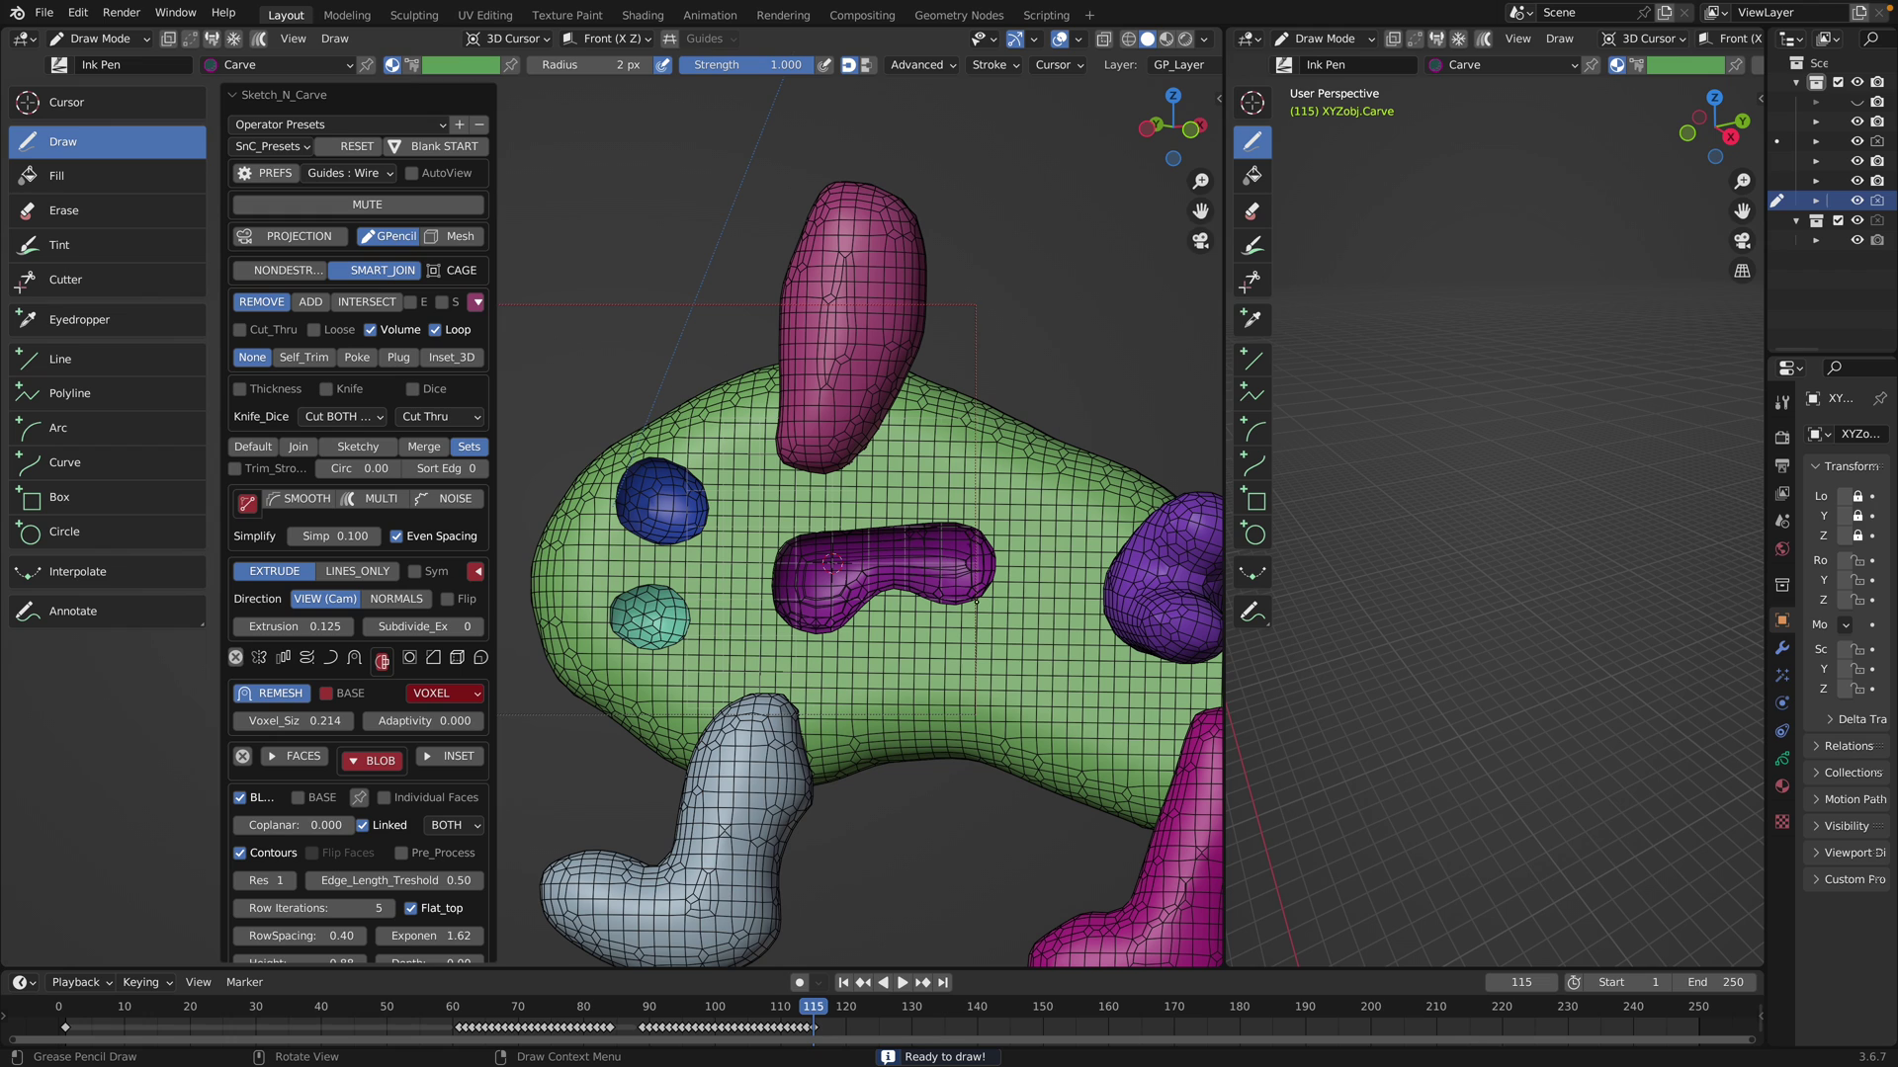
{"action": "left_click_drag", "start_coordinate": [1037, 677], "coordinate": [1087, 649]}
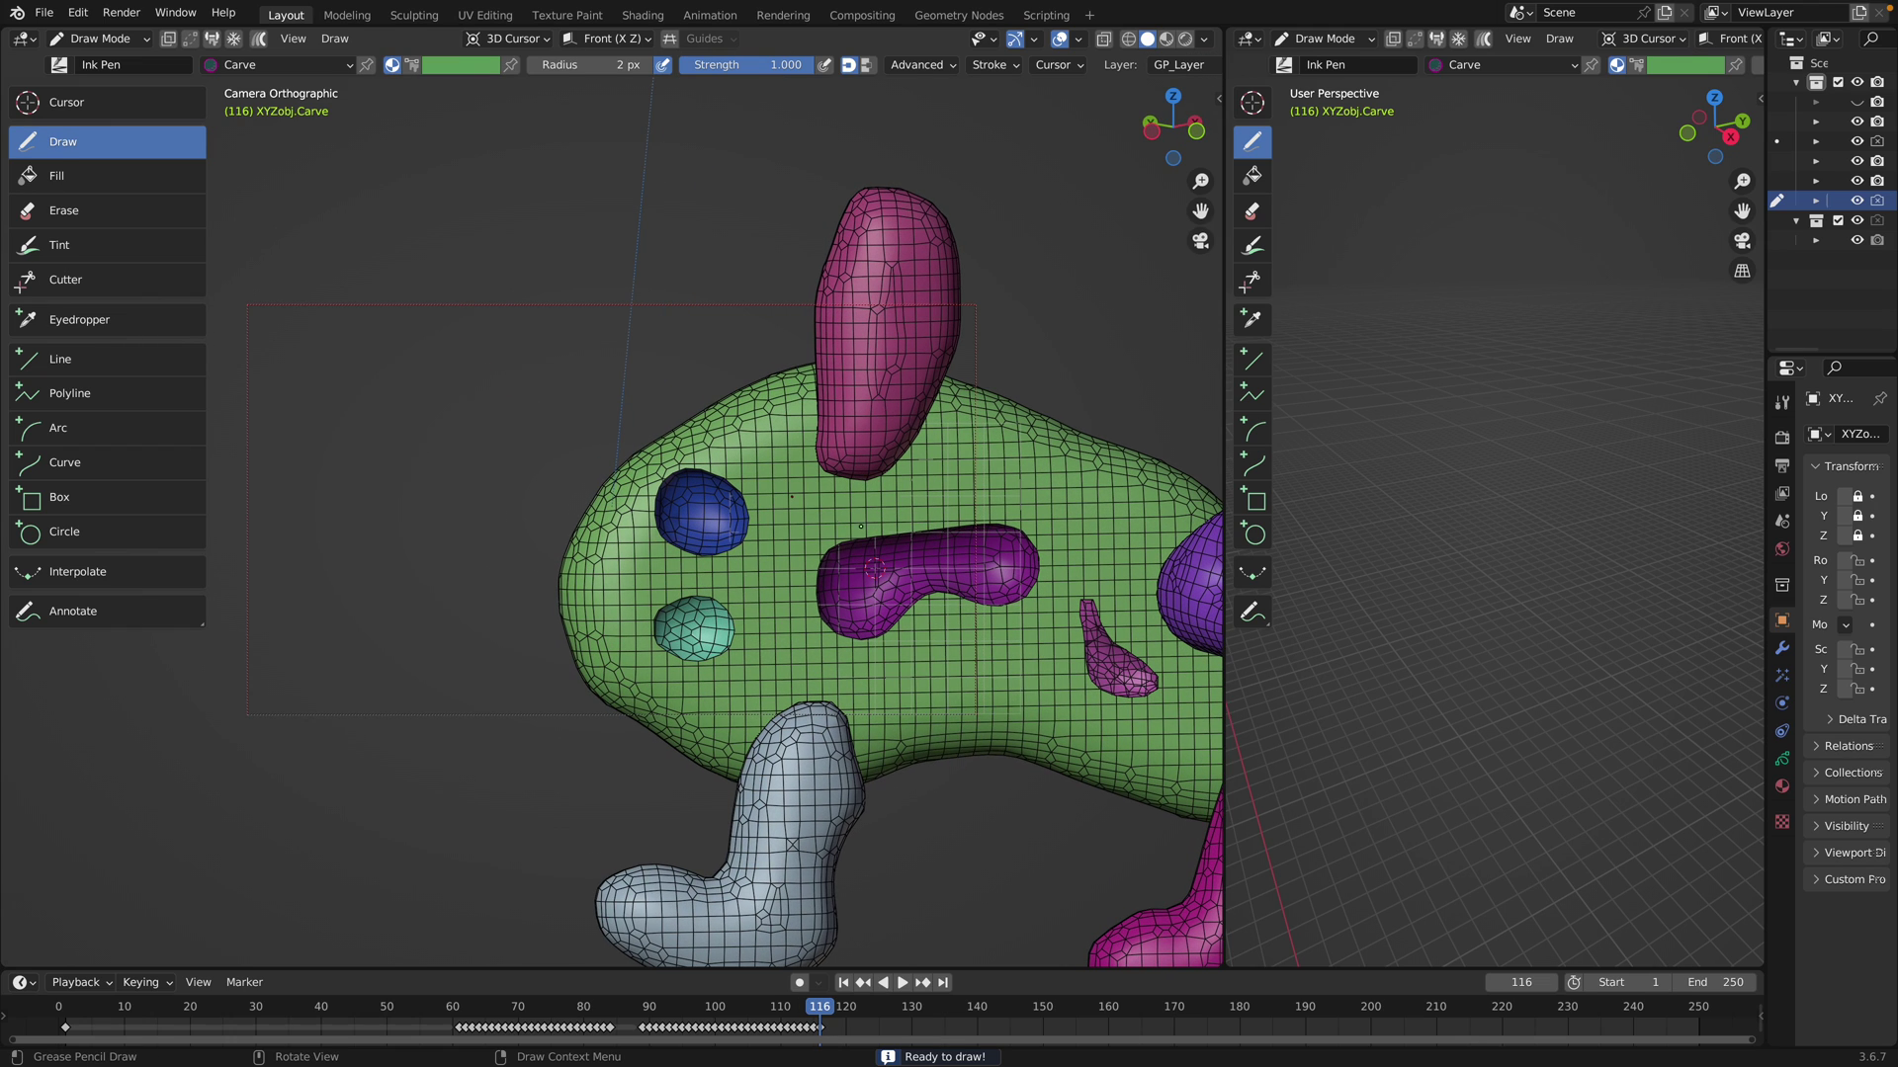
{"action": "mouse_move", "coordinate": [969, 420]}
{"action": "left_mouse_down"}
{"action": "mouse_move", "coordinate": [1105, 473]}
{"action": "mouse_move", "coordinate": [1078, 437]}
{"action": "left_mouse_up"}
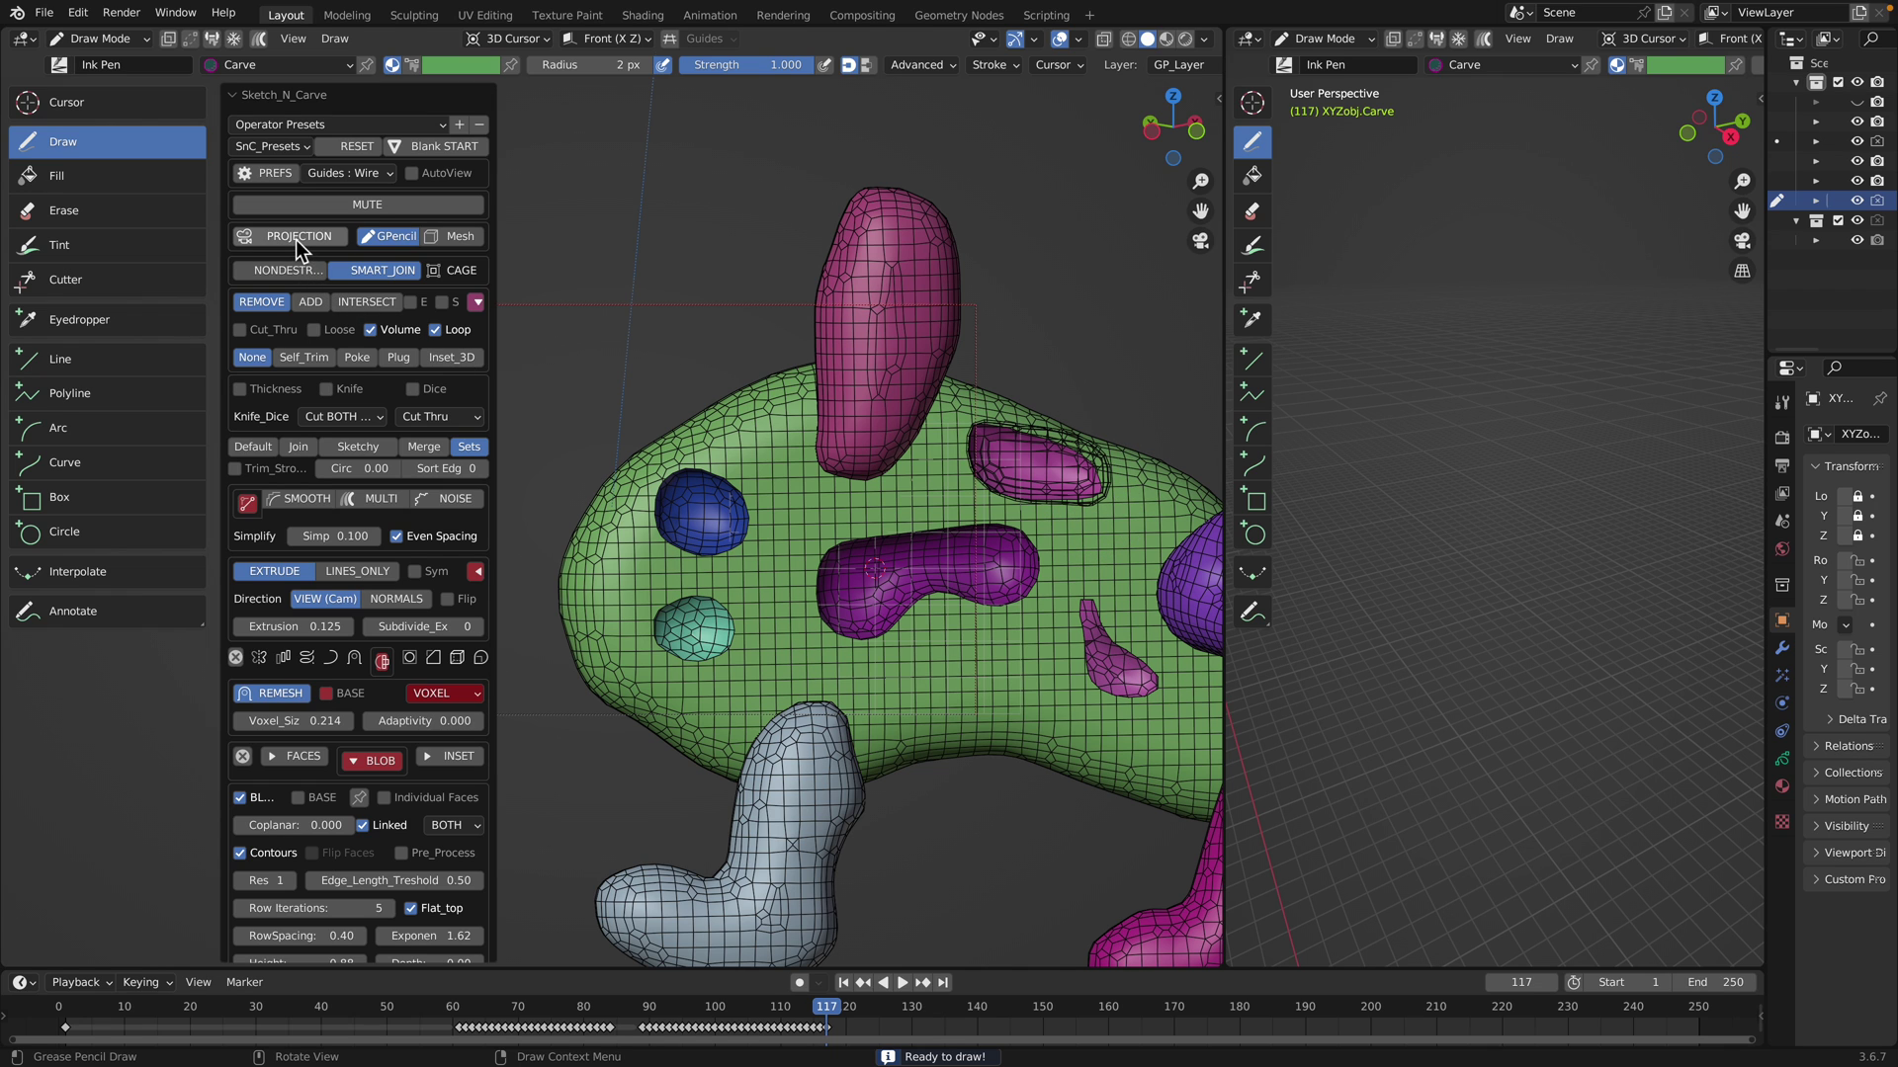
Enable Projection, place the 3D cursor on the far side of the body and carve an oval recess near its front
{"action": "left_click", "coordinate": [297, 239]}
{"action": "mouse_move", "coordinate": [559, 425]}
{"action": "middle_mouse_down"}
{"action": "mouse_move", "coordinate": [862, 454]}
{"action": "mouse_move", "coordinate": [443, 434]}
{"action": "middle_mouse_up"}
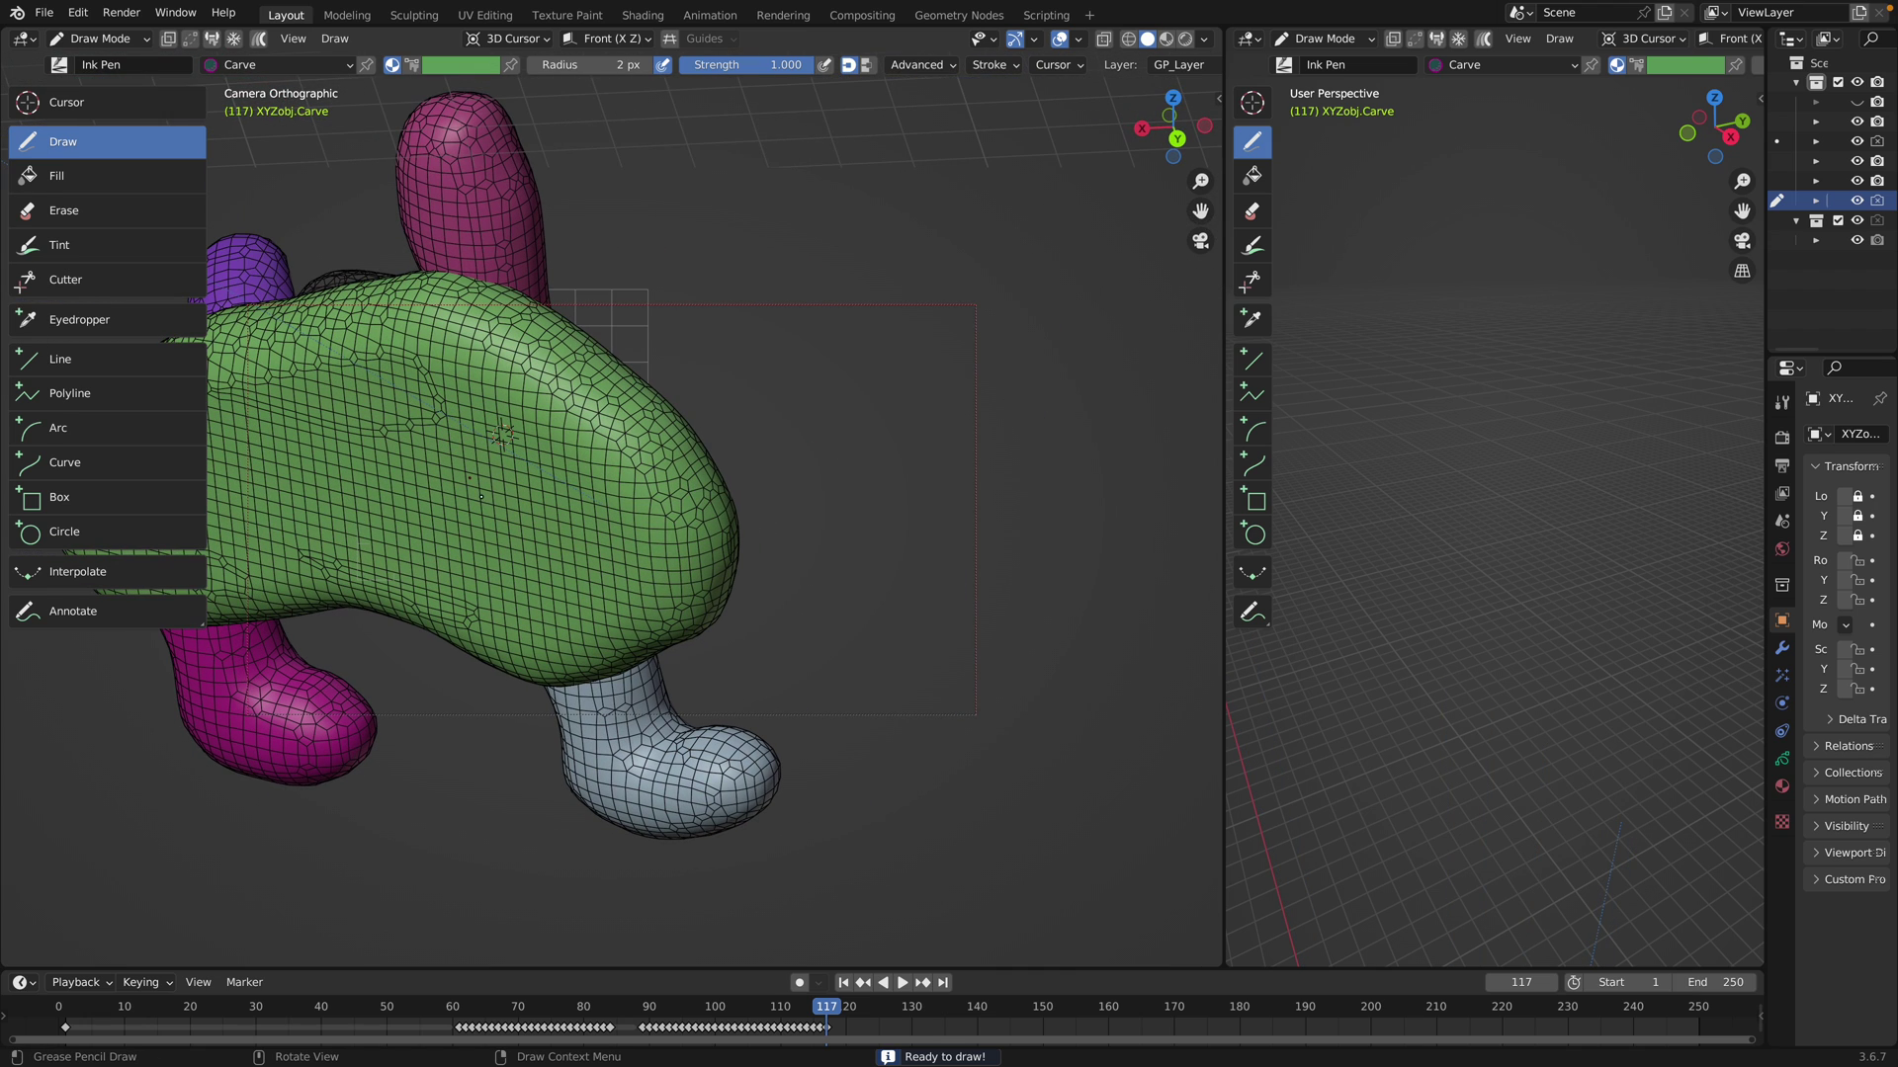
{"action": "right_click", "coordinate": [492, 498], "text": "shift"}
{"action": "mouse_move", "coordinate": [543, 453]}
{"action": "left_mouse_down"}
{"action": "mouse_move", "coordinate": [553, 554]}
{"action": "mouse_move", "coordinate": [476, 537]}
{"action": "left_mouse_up"}
{"action": "key", "text": "space"}
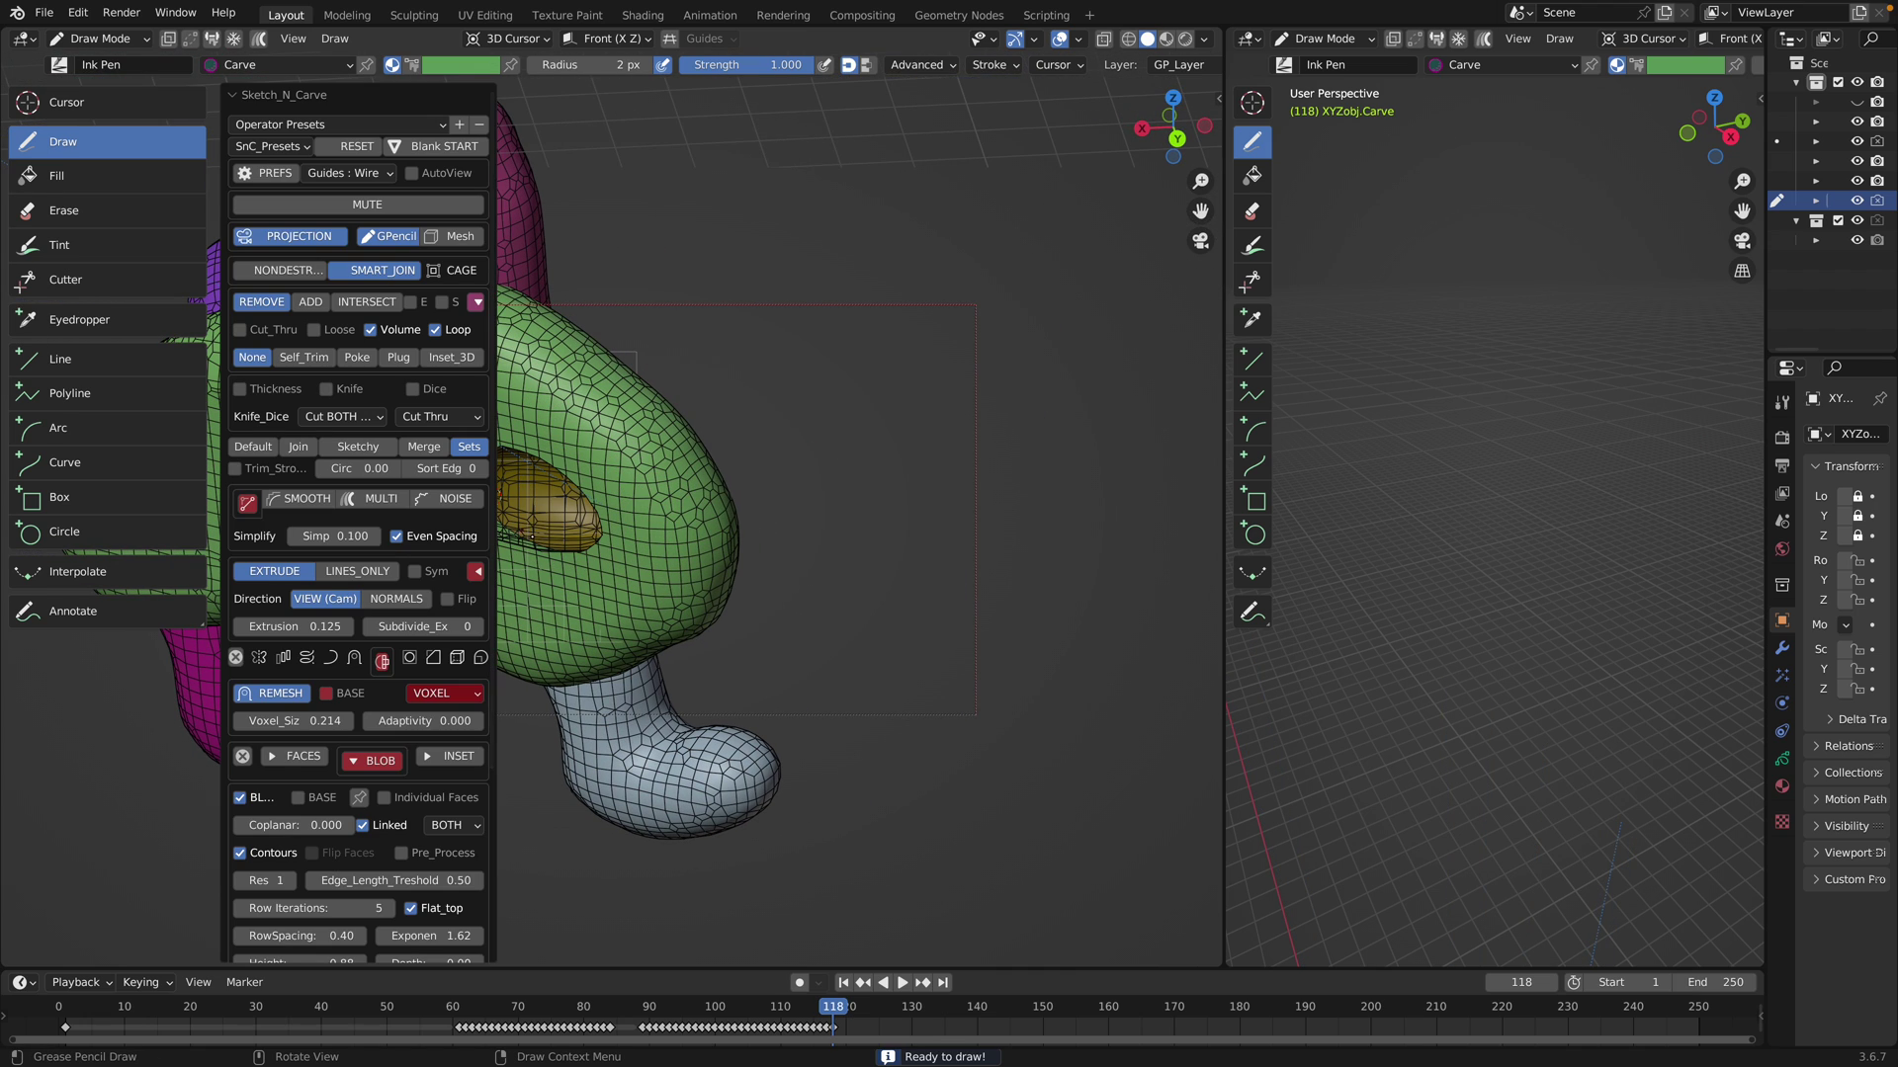
Carve three more recesses on the far side: one mid-body, an elongated one along the upper edge and one at the front edge
{"action": "mouse_move", "coordinate": [499, 544]}
{"action": "middle_mouse_down"}
{"action": "mouse_move", "coordinate": [641, 496]}
{"action": "mouse_move", "coordinate": [587, 479]}
{"action": "middle_mouse_up"}
{"action": "mouse_move", "coordinate": [586, 477]}
{"action": "left_mouse_down"}
{"action": "mouse_move", "coordinate": [538, 571]}
{"action": "mouse_move", "coordinate": [700, 472]}
{"action": "mouse_move", "coordinate": [649, 458]}
{"action": "left_mouse_up"}
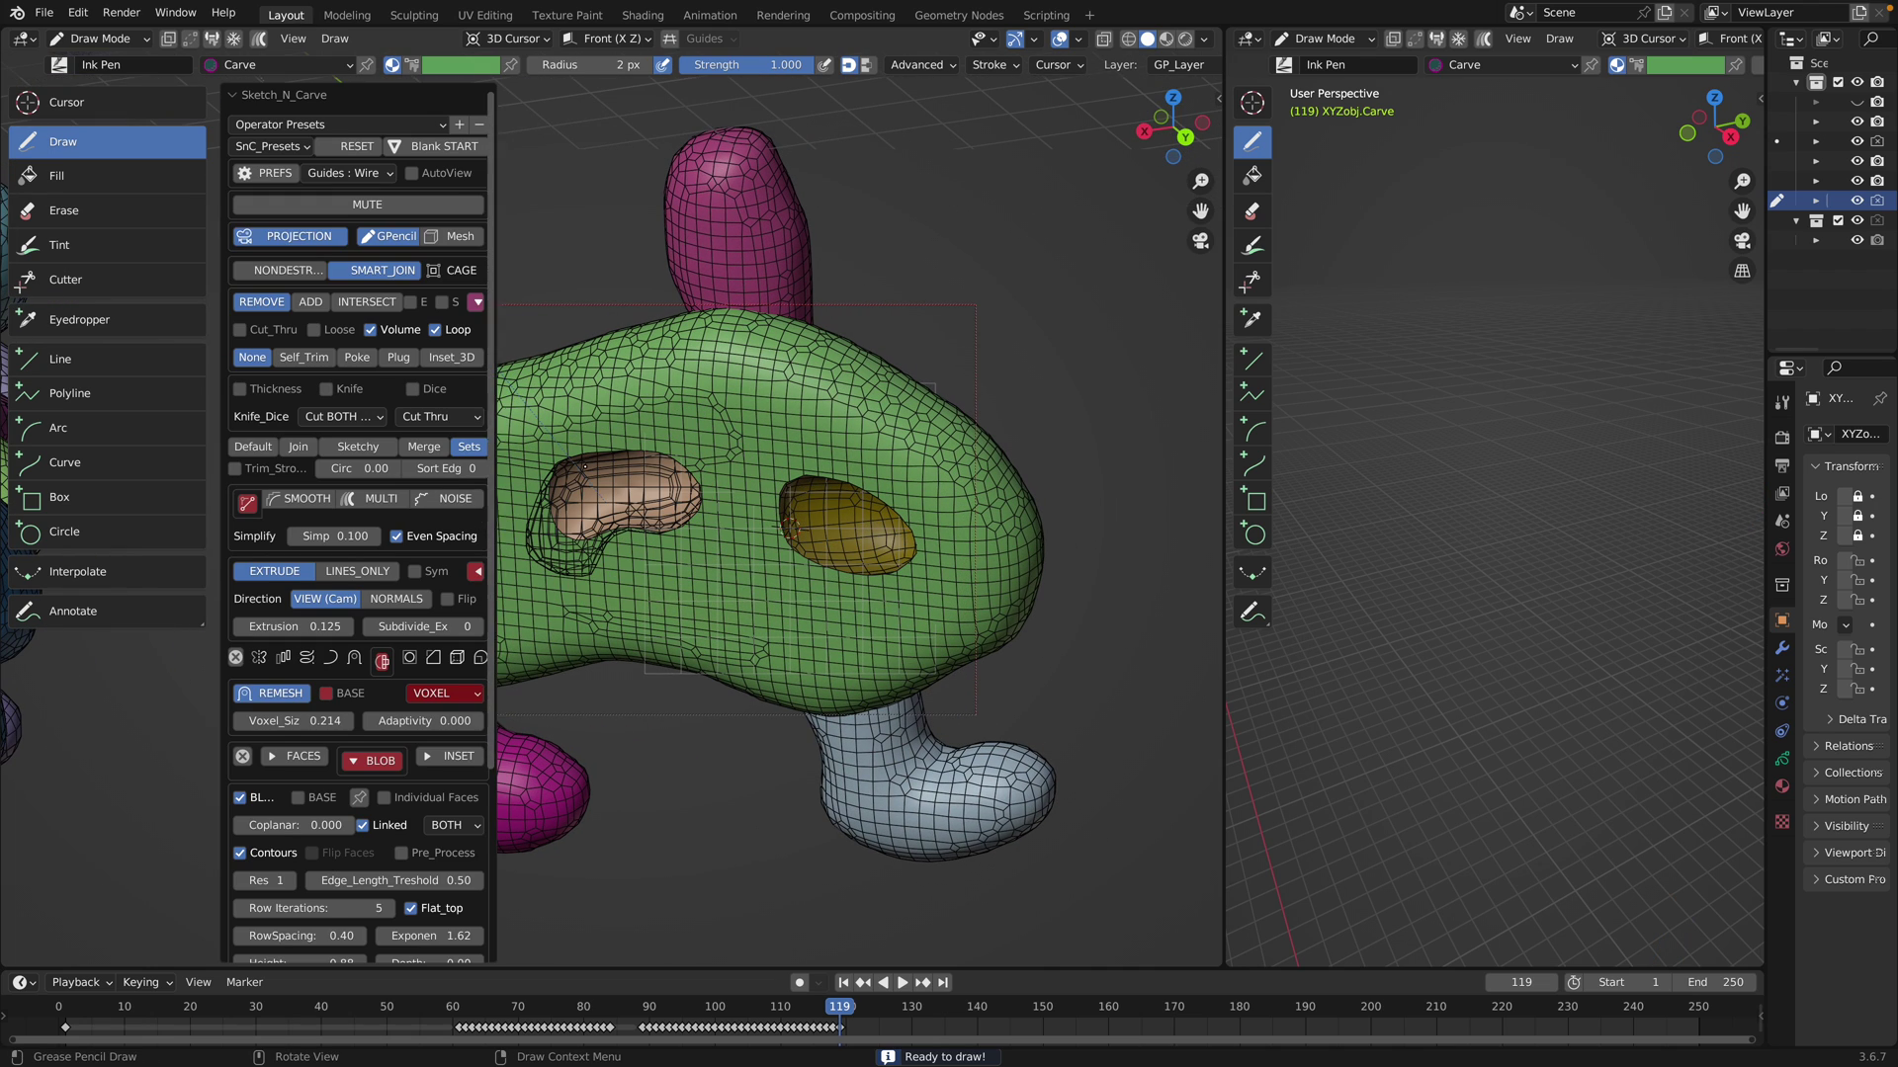
{"action": "mouse_move", "coordinate": [731, 346]}
{"action": "left_mouse_down"}
{"action": "mouse_move", "coordinate": [840, 435]}
{"action": "mouse_move", "coordinate": [724, 338]}
{"action": "left_mouse_up"}
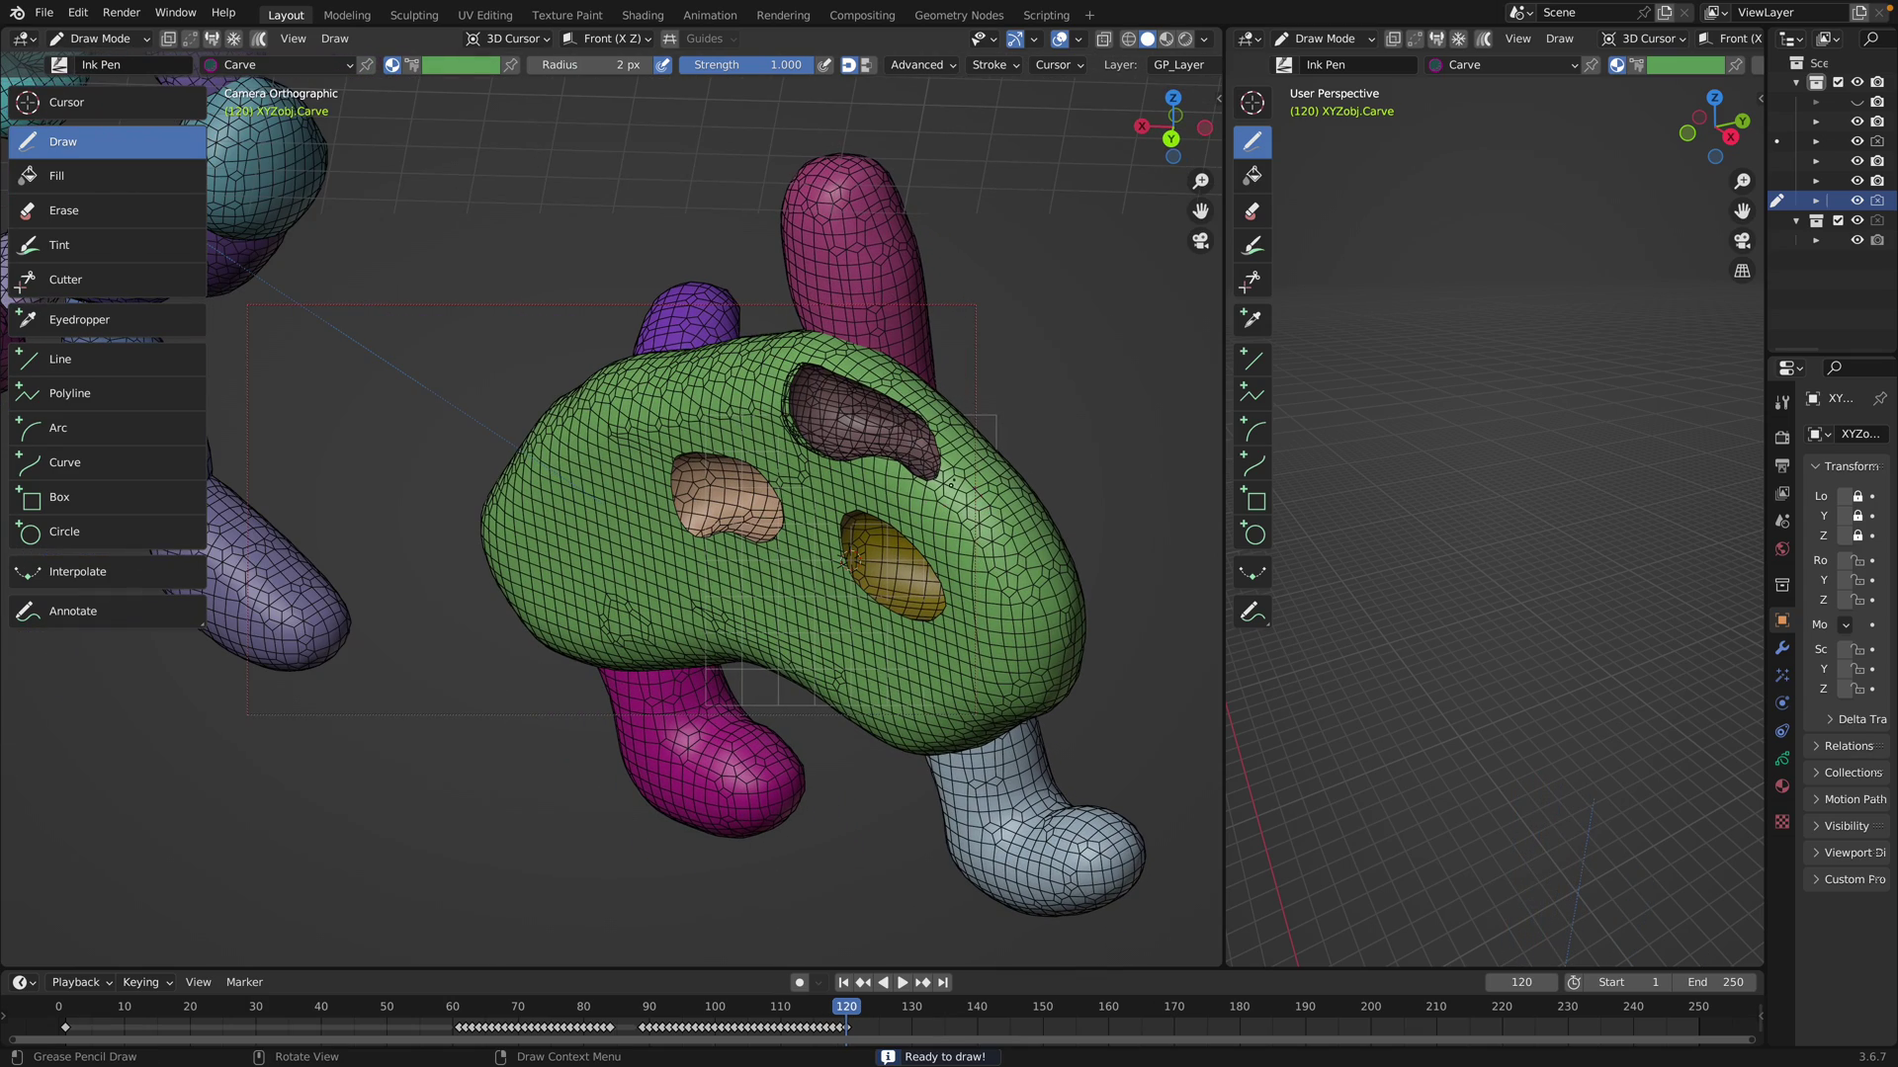
{"action": "mouse_move", "coordinate": [1025, 565]}
{"action": "left_mouse_down"}
{"action": "mouse_move", "coordinate": [1059, 441]}
{"action": "mouse_move", "coordinate": [989, 523]}
{"action": "left_mouse_up"}
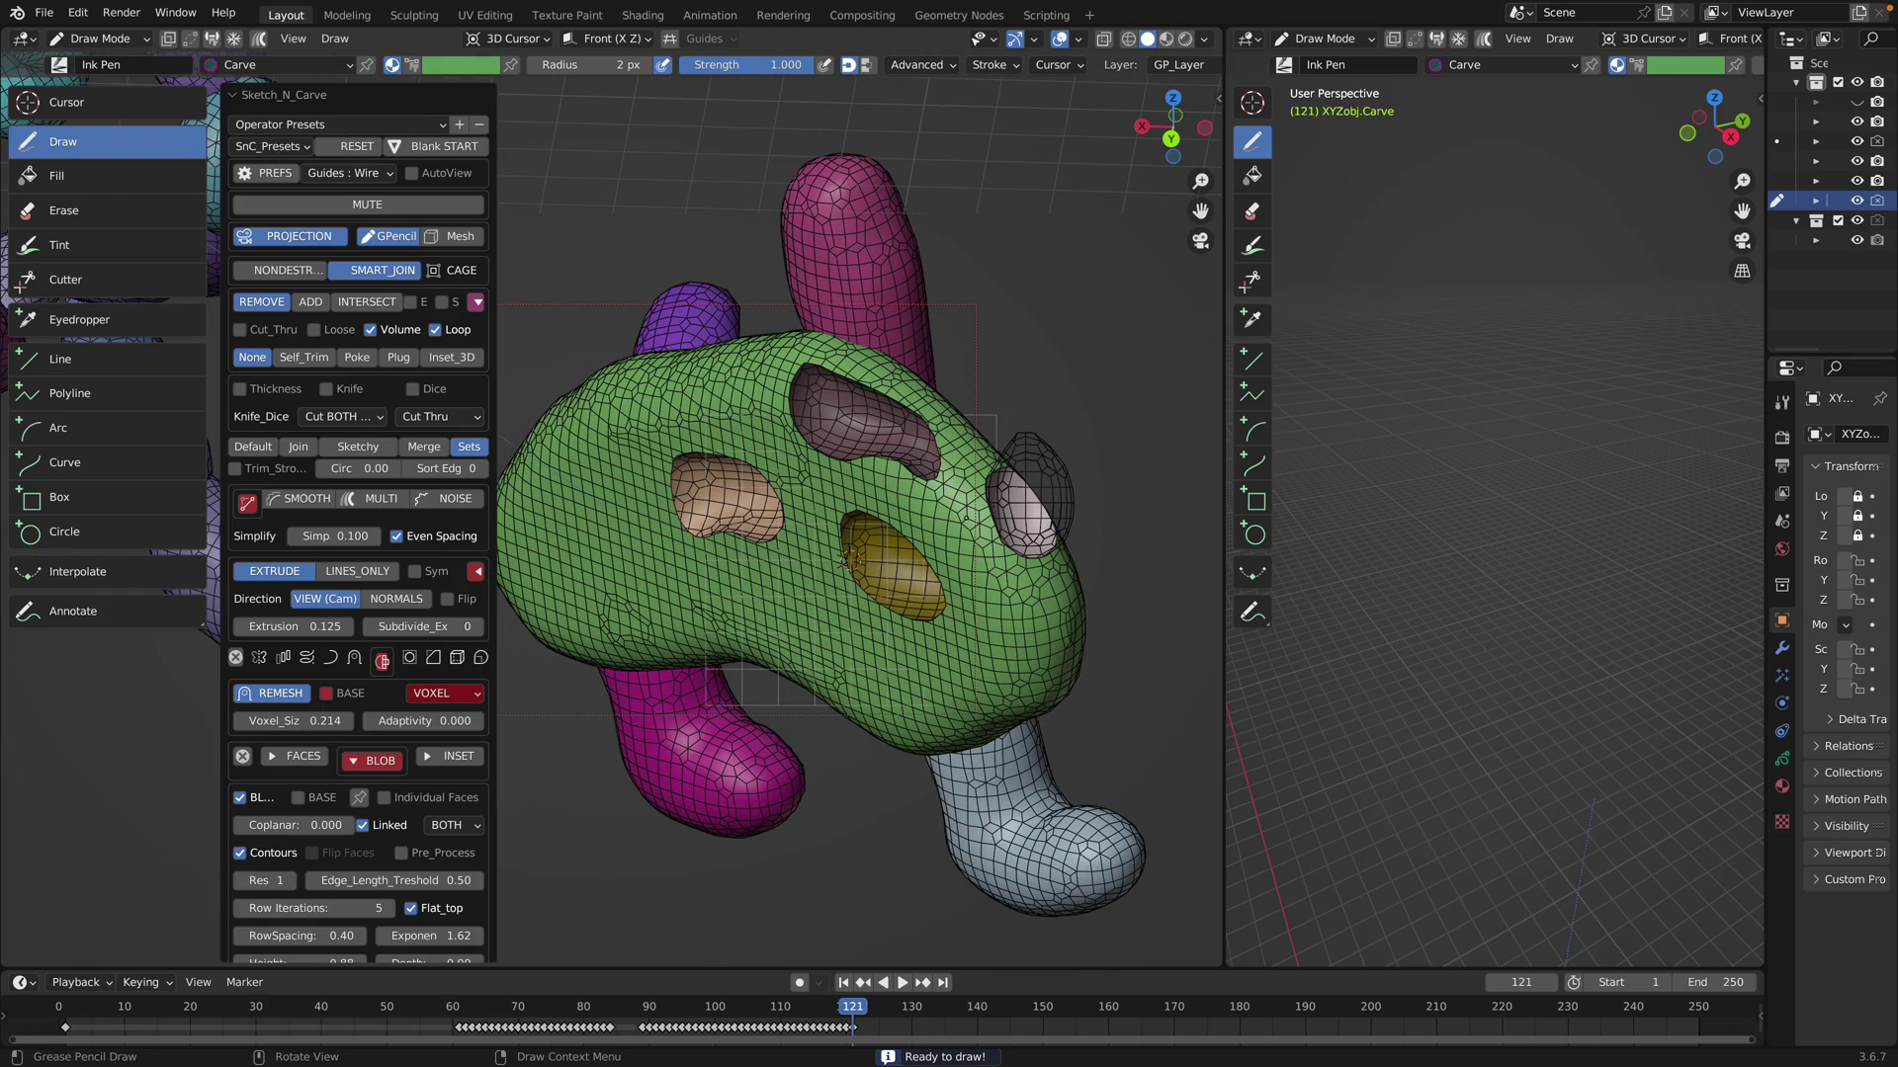
Carve a curved recess into the rear end of the body's far side
{"action": "middle_click_drag", "start_coordinate": [774, 553], "coordinate": [858, 549]}
{"action": "middle_click_drag", "start_coordinate": [527, 474], "coordinate": [759, 450], "text": "shift"}
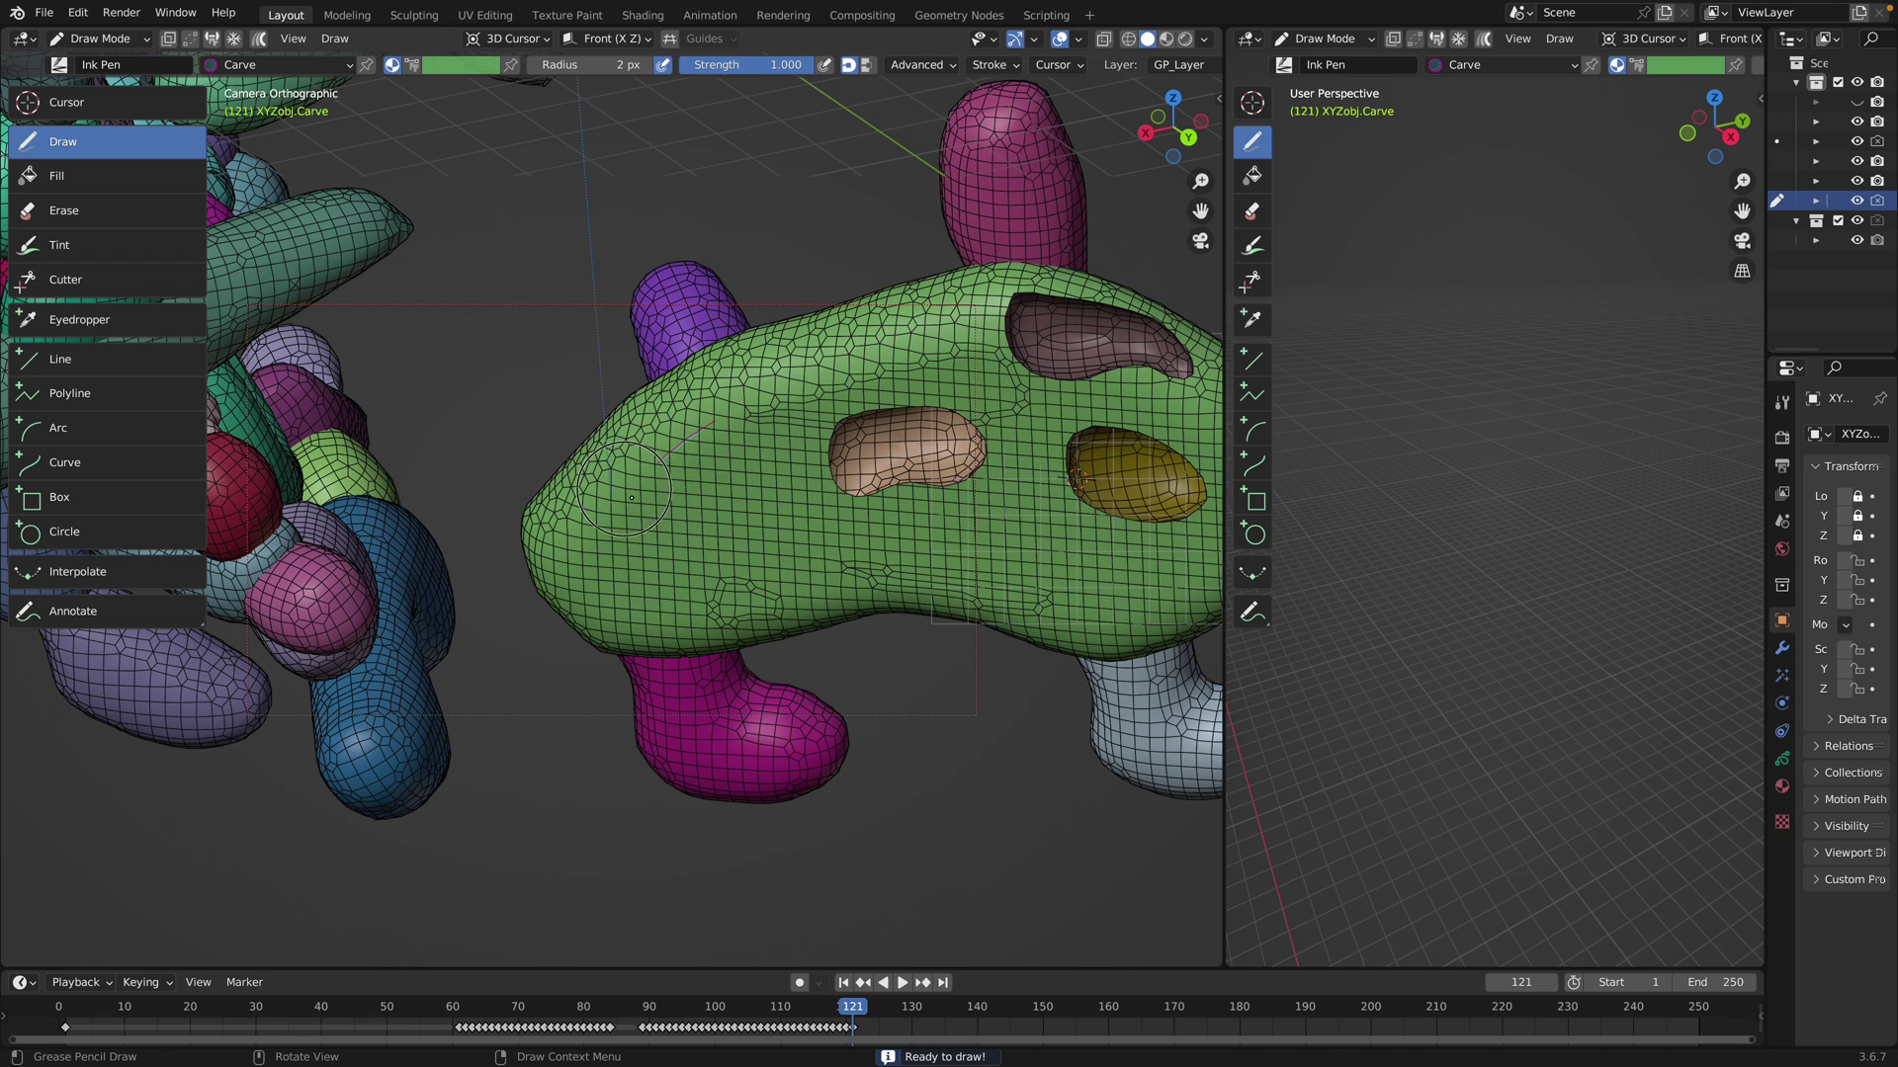
{"action": "mouse_move", "coordinate": [630, 497]}
{"action": "left_mouse_down"}
{"action": "mouse_move", "coordinate": [756, 583]}
{"action": "mouse_move", "coordinate": [787, 476]}
{"action": "left_mouse_up"}
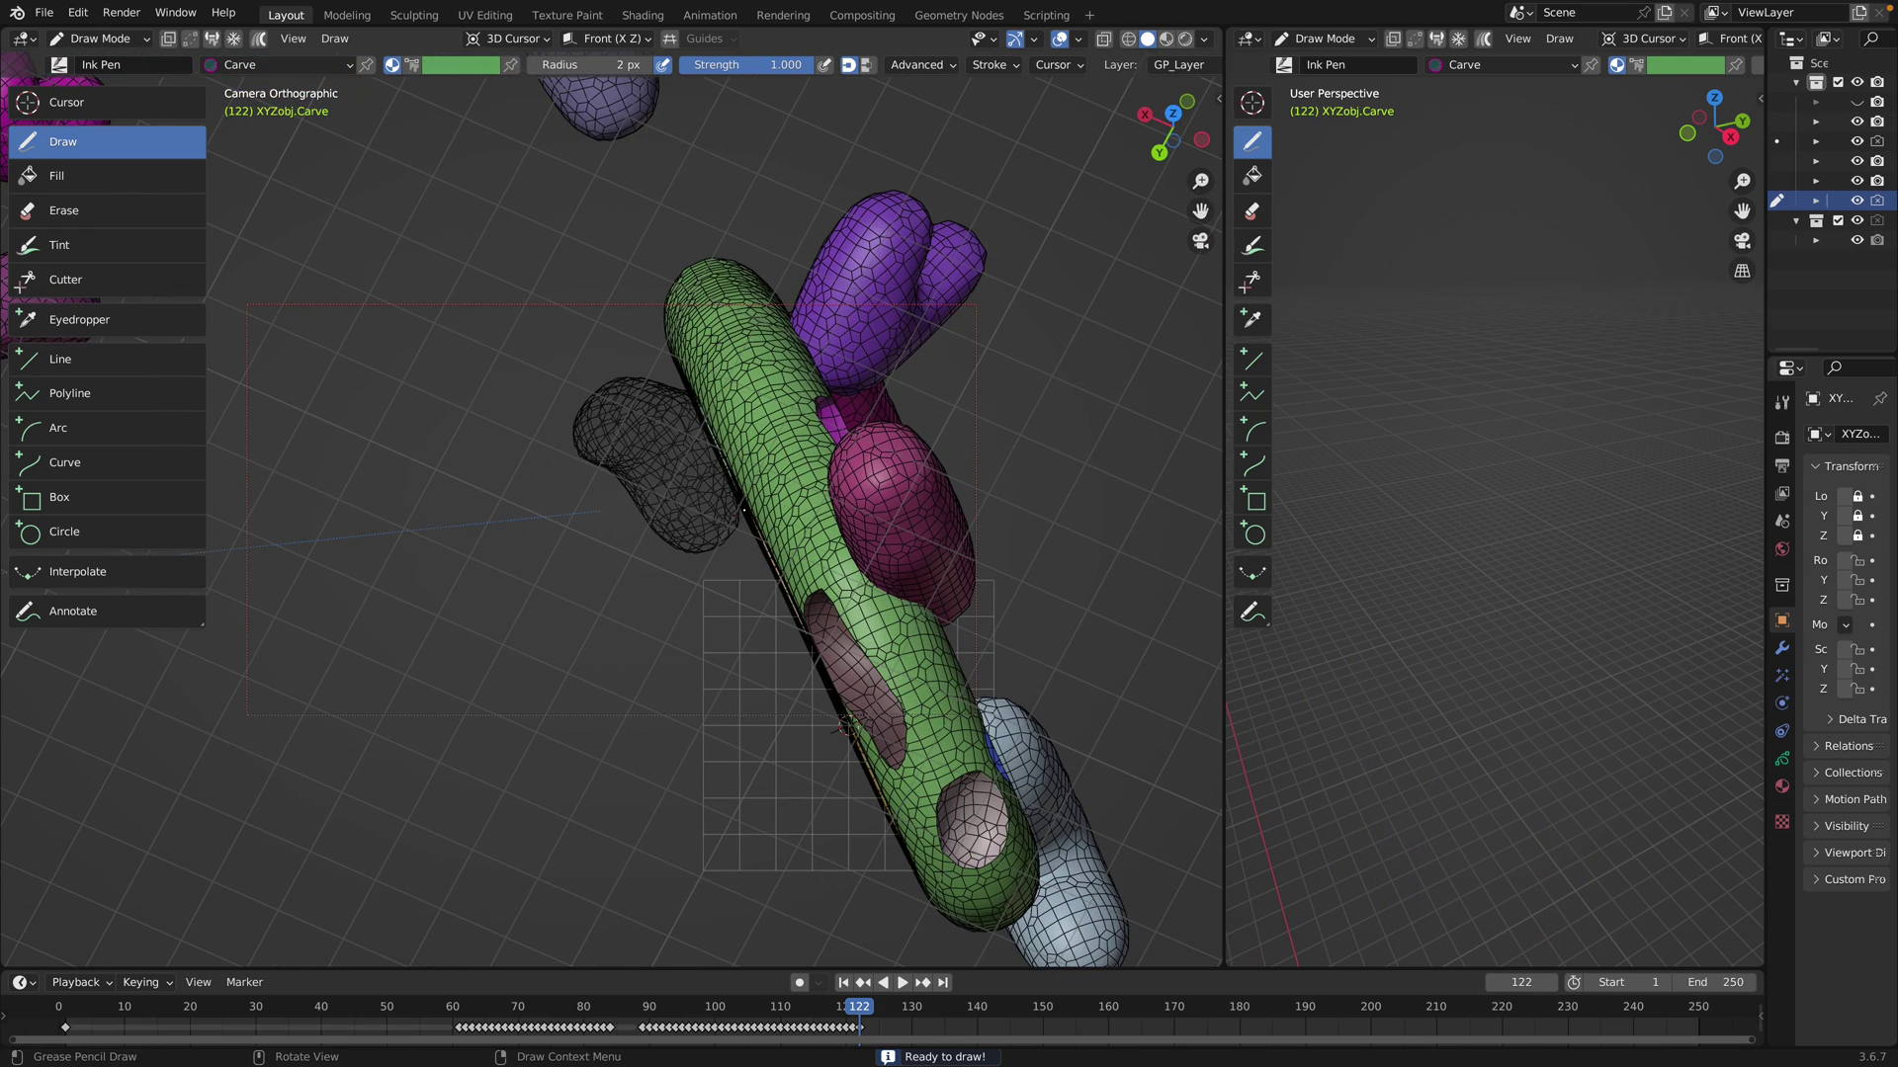
Try to carve the body's upper rear edge, sketching once from above and again after placing the 3D cursor there
{"action": "mouse_move", "coordinate": [722, 346]}
{"action": "left_mouse_down"}
{"action": "mouse_move", "coordinate": [781, 454]}
{"action": "mouse_move", "coordinate": [757, 331]}
{"action": "left_mouse_up"}
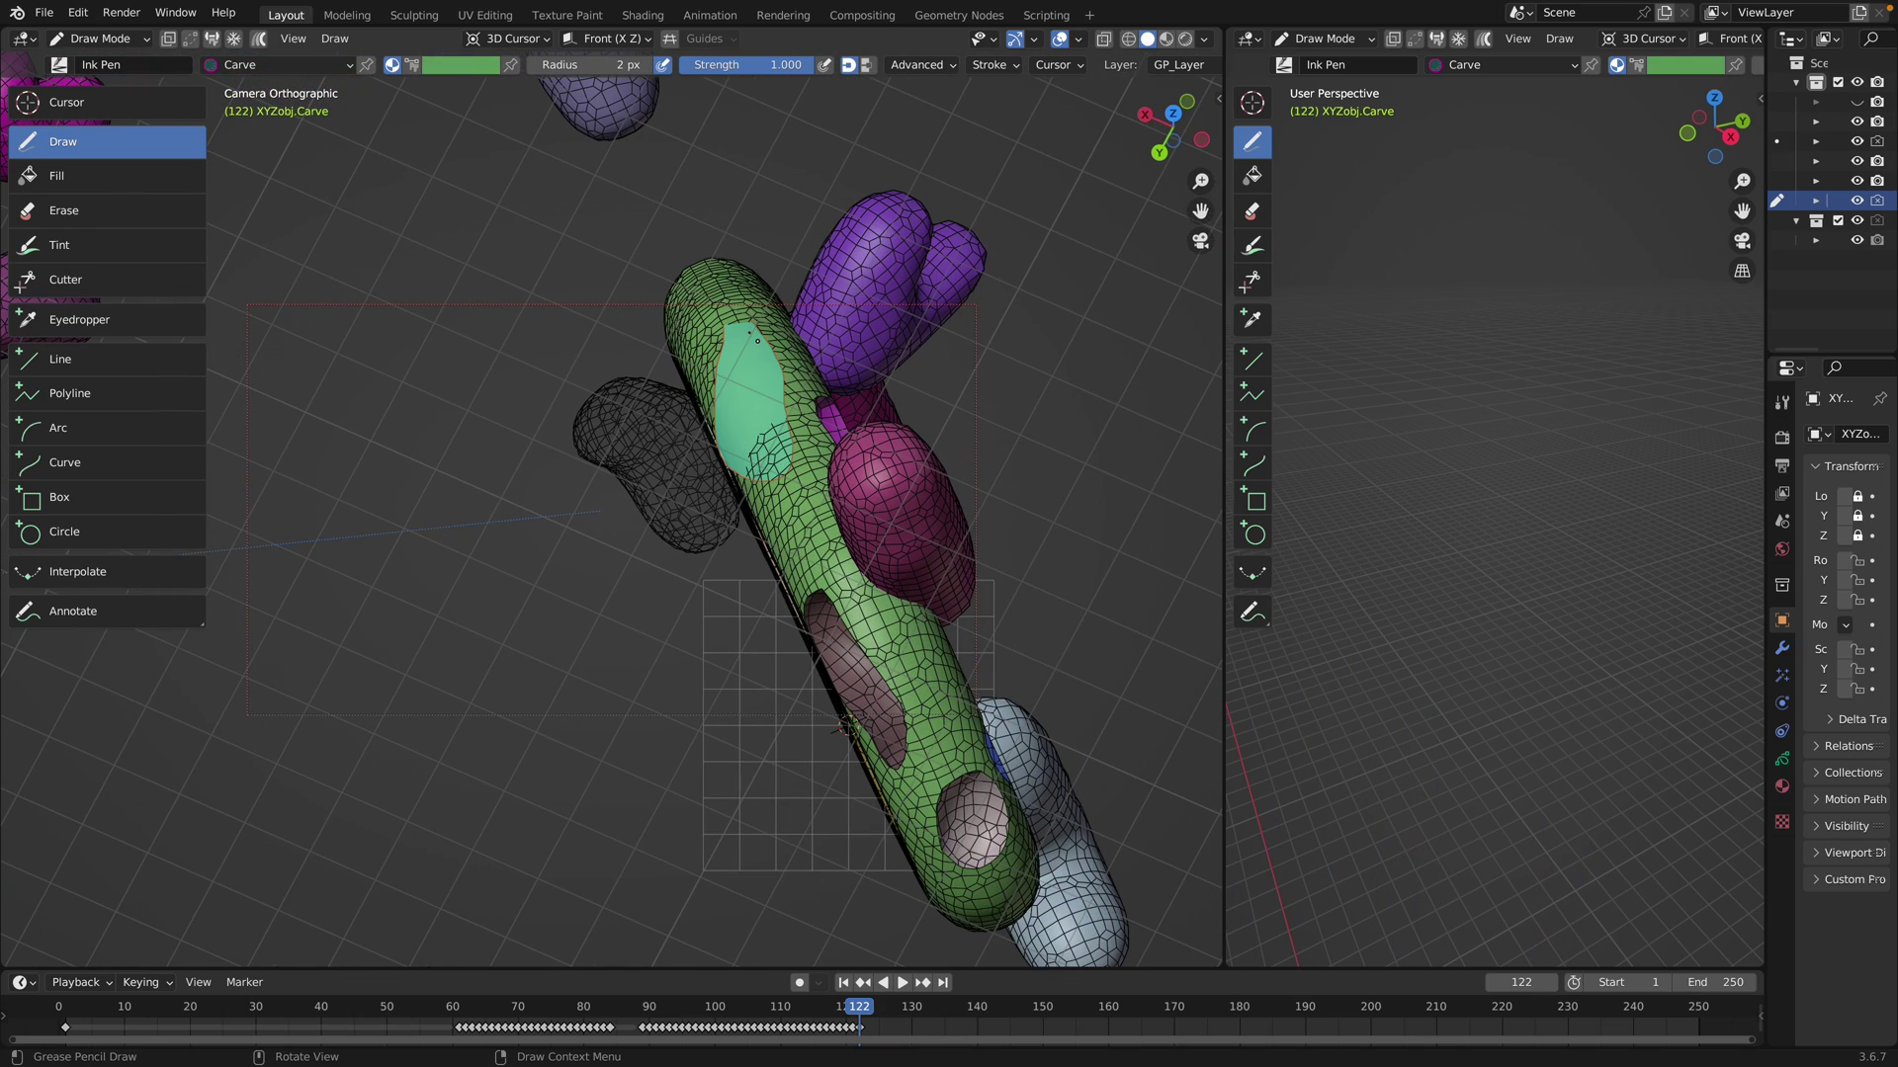
{"action": "key", "text": "c"}
{"action": "middle_click_drag", "start_coordinate": [707, 391], "coordinate": [769, 371]}
{"action": "right_click", "coordinate": [708, 390], "text": "shift"}
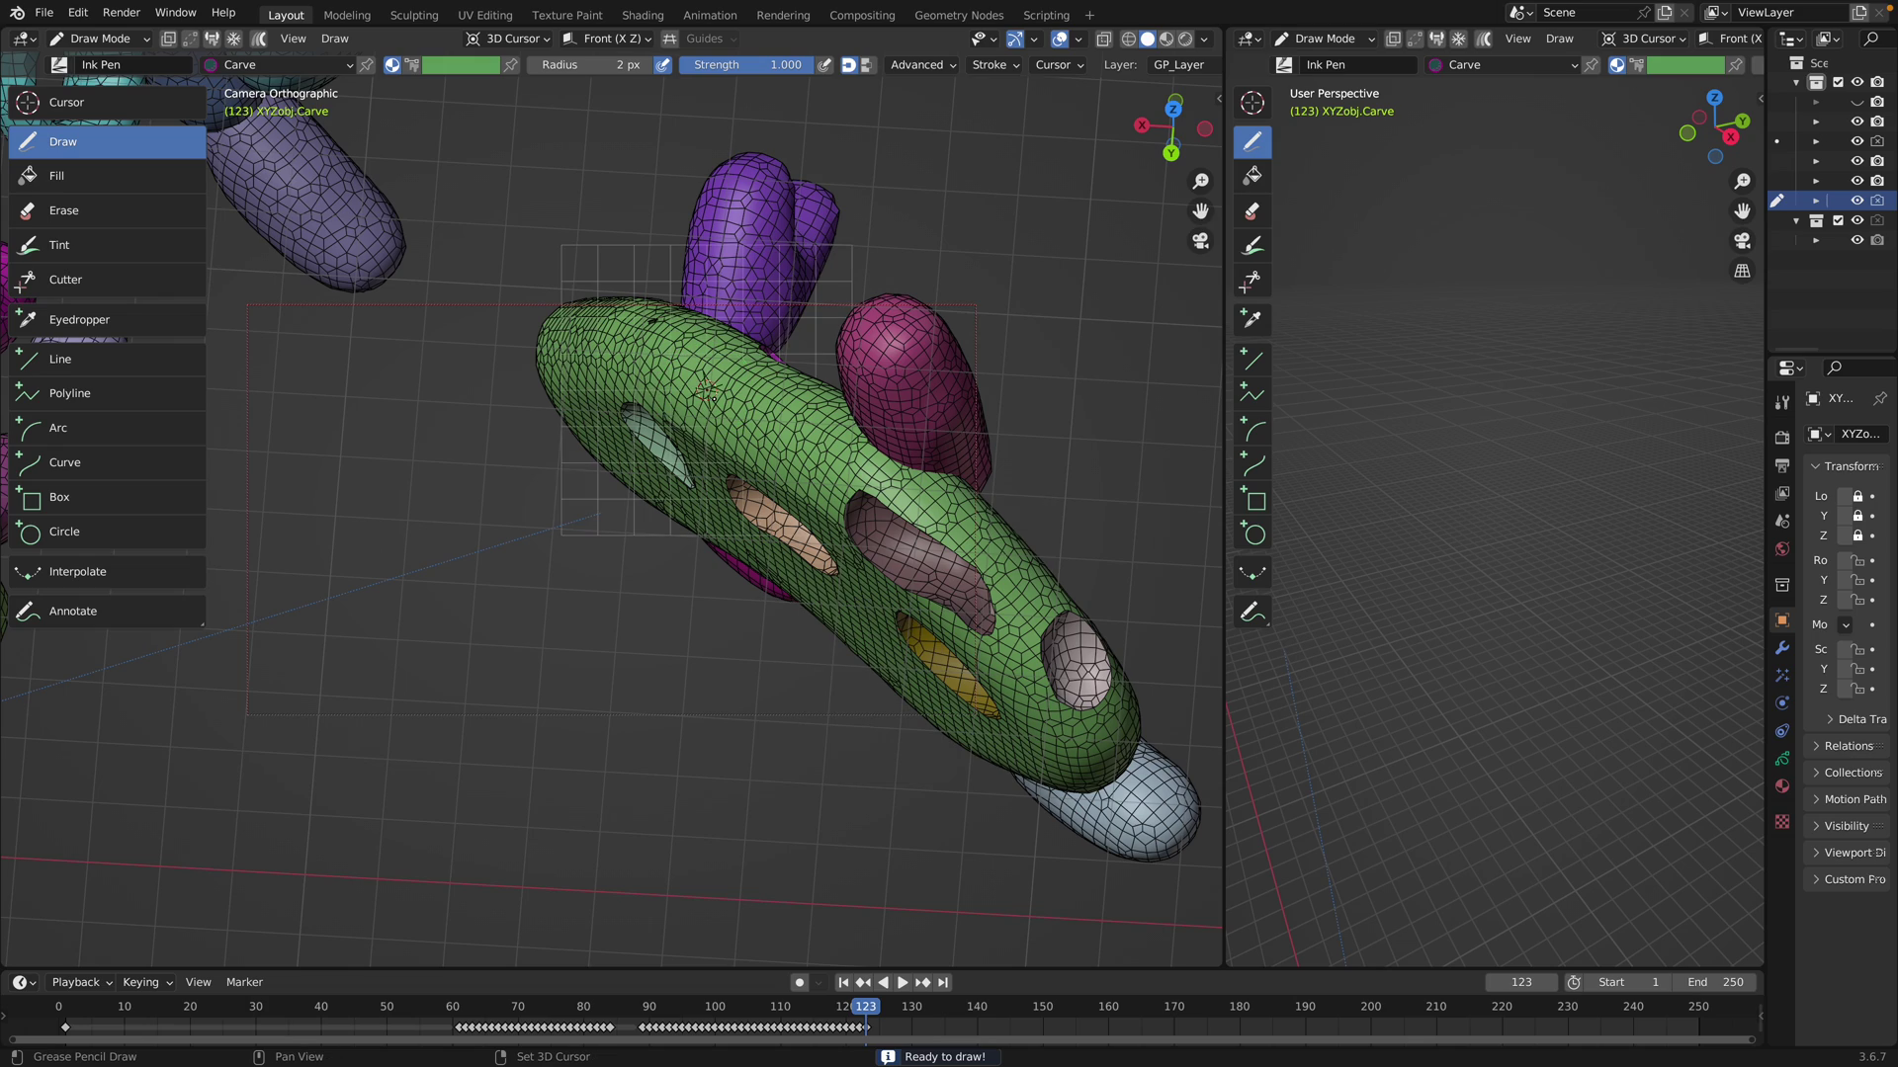
{"action": "mouse_move", "coordinate": [654, 319]}
{"action": "left_mouse_down"}
{"action": "mouse_move", "coordinate": [593, 356]}
{"action": "mouse_move", "coordinate": [711, 297]}
{"action": "mouse_move", "coordinate": [633, 313]}
{"action": "left_mouse_up"}
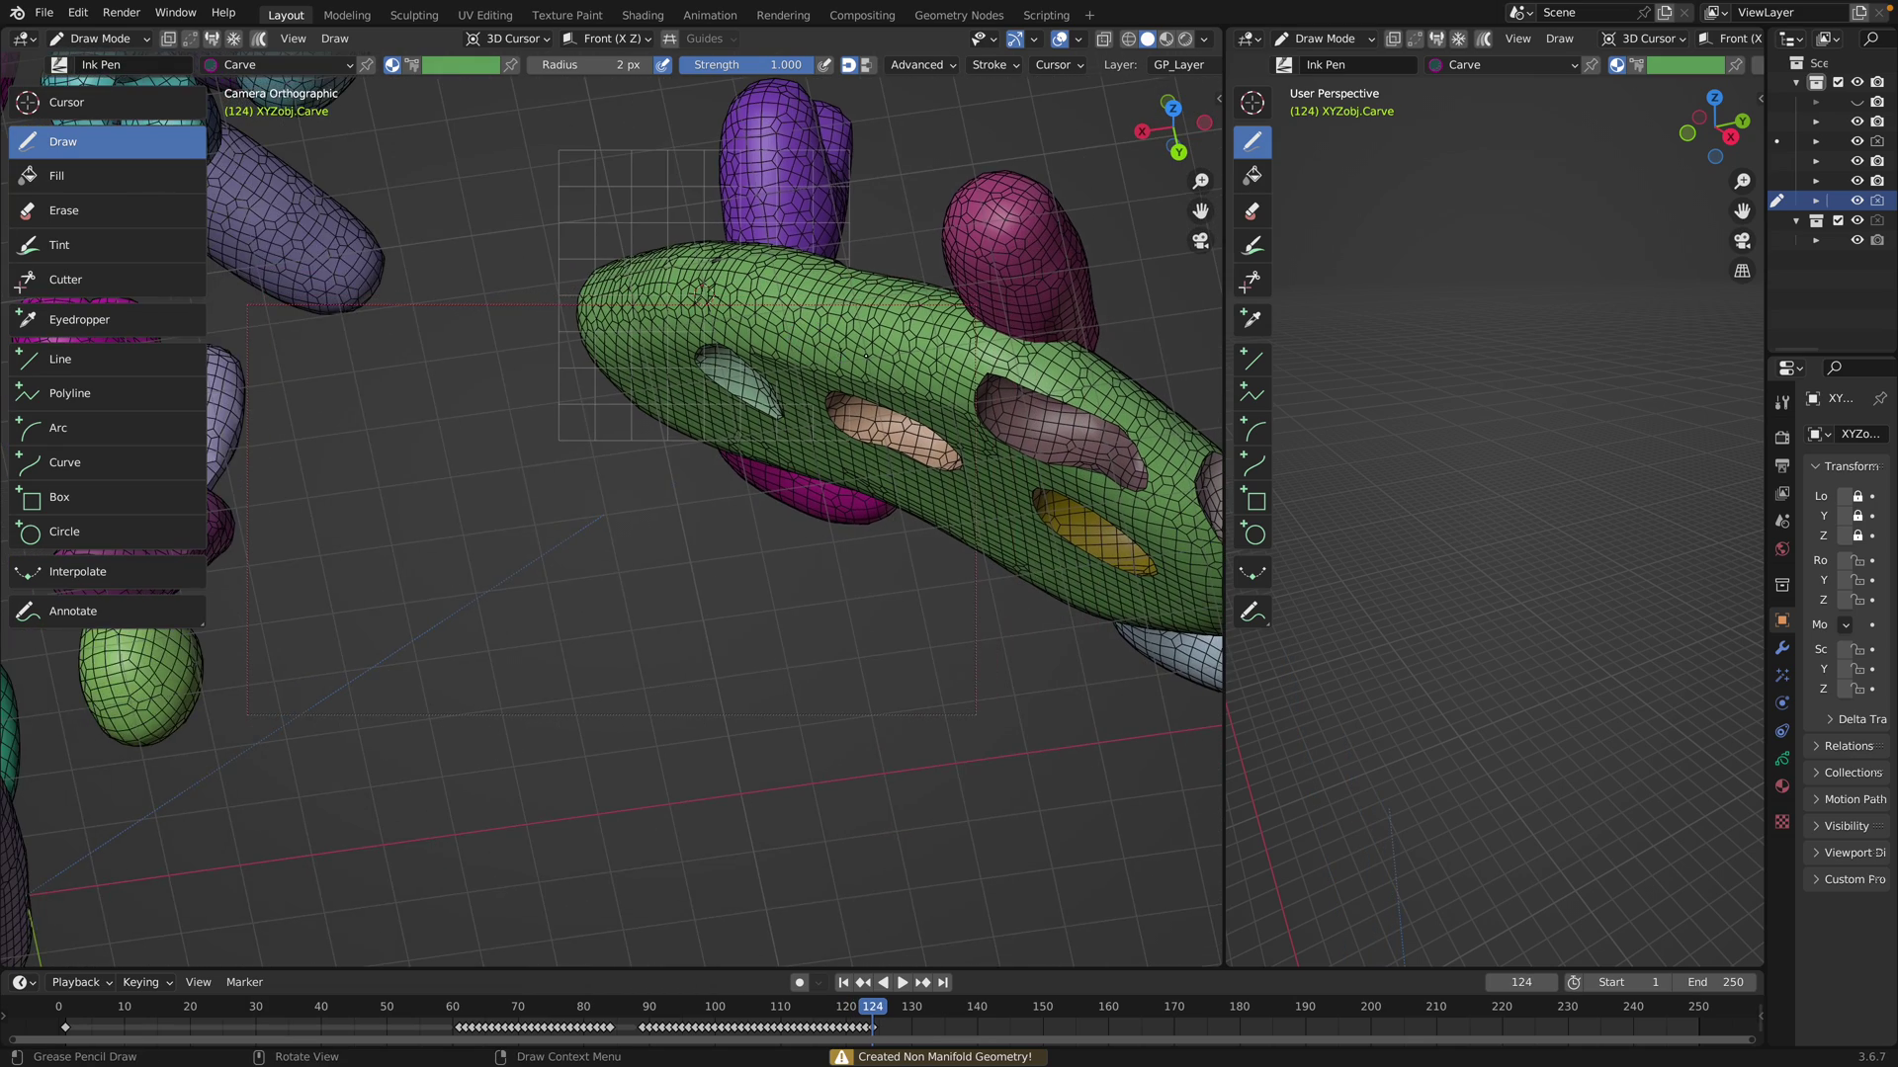
Place the 3D cursor on the near side below the central bean-shaped recess and carve a smaller bean-shaped recess there
{"action": "middle_click_drag", "start_coordinate": [813, 458], "coordinate": [460, 272], "text": "shift"}
{"action": "scroll", "coordinate": [614, 539], "scroll_direction": "up", "scroll_amount": 4}
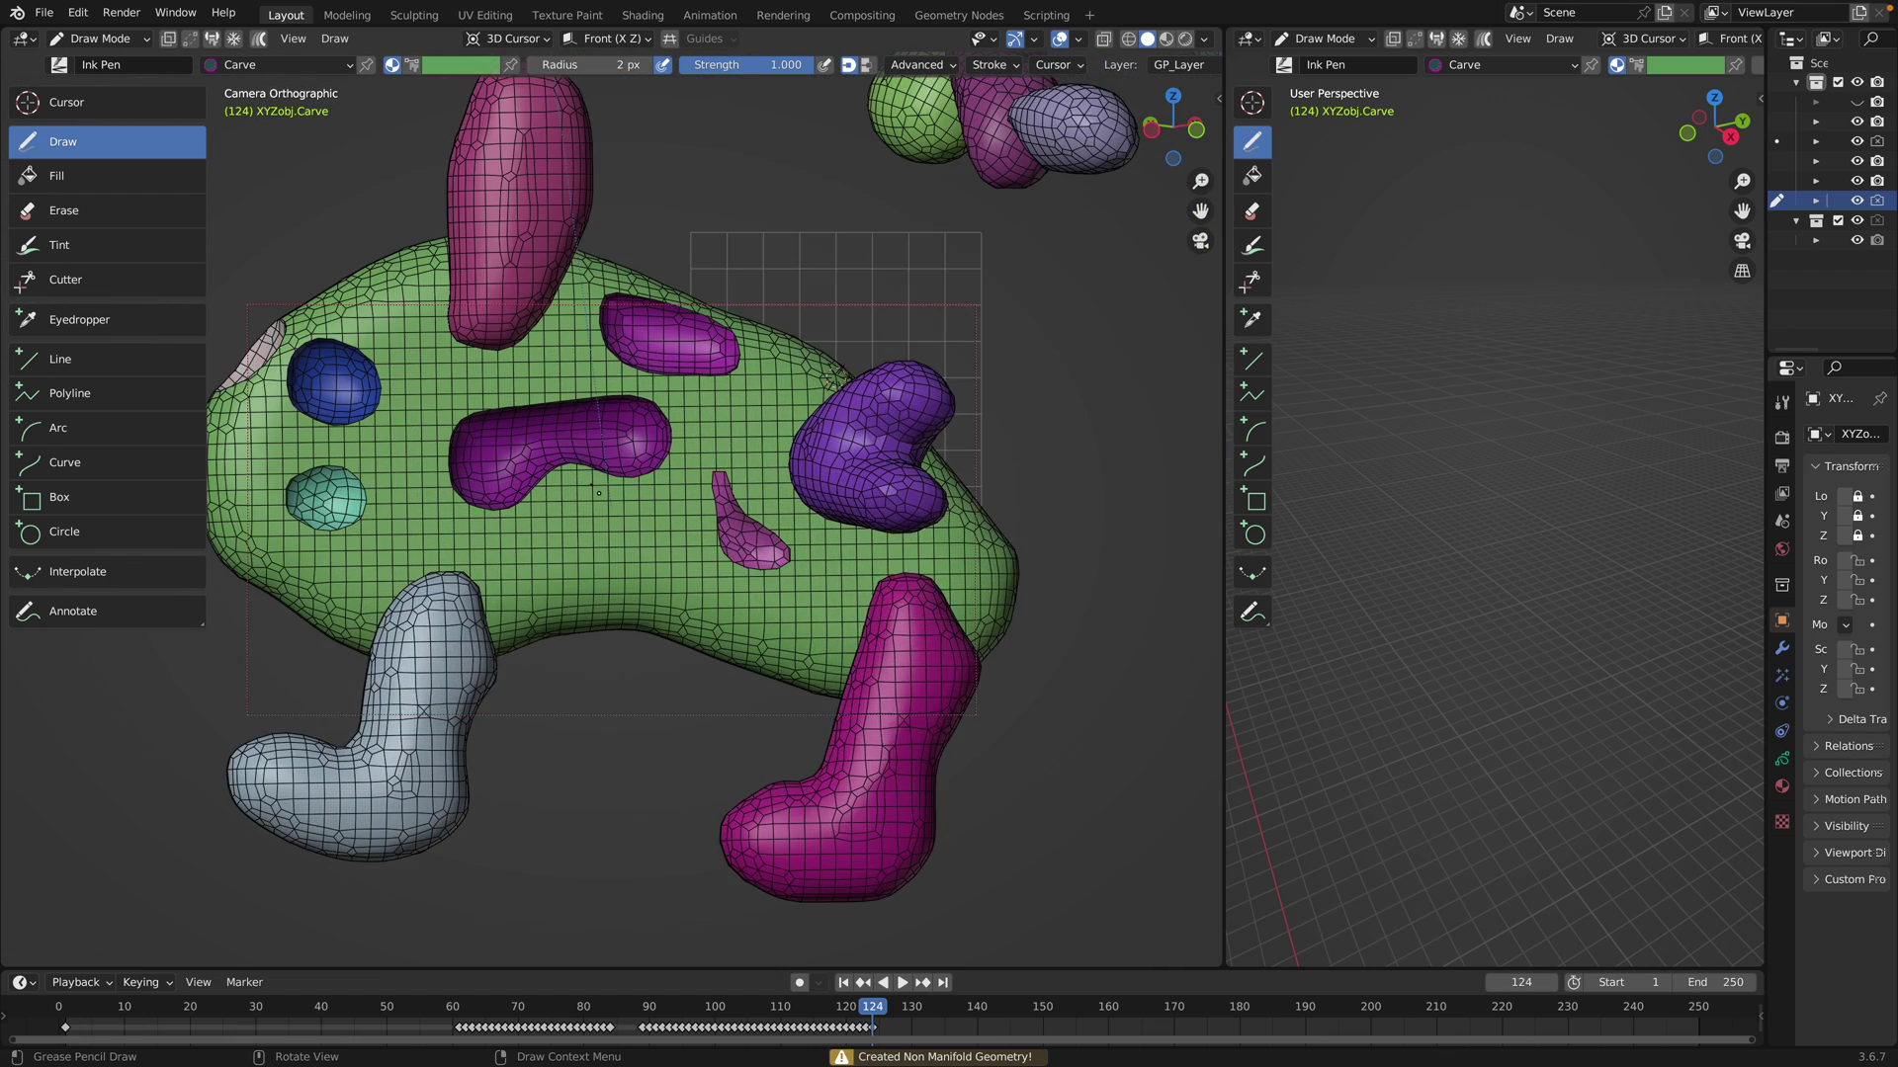
{"action": "middle_click_drag", "start_coordinate": [614, 539], "coordinate": [663, 456], "text": "shift"}
{"action": "scroll", "coordinate": [663, 456], "scroll_direction": "up", "scroll_amount": 2}
{"action": "right_click", "coordinate": [659, 463], "text": "shift"}
{"action": "right_click", "coordinate": [665, 465], "text": "shift"}
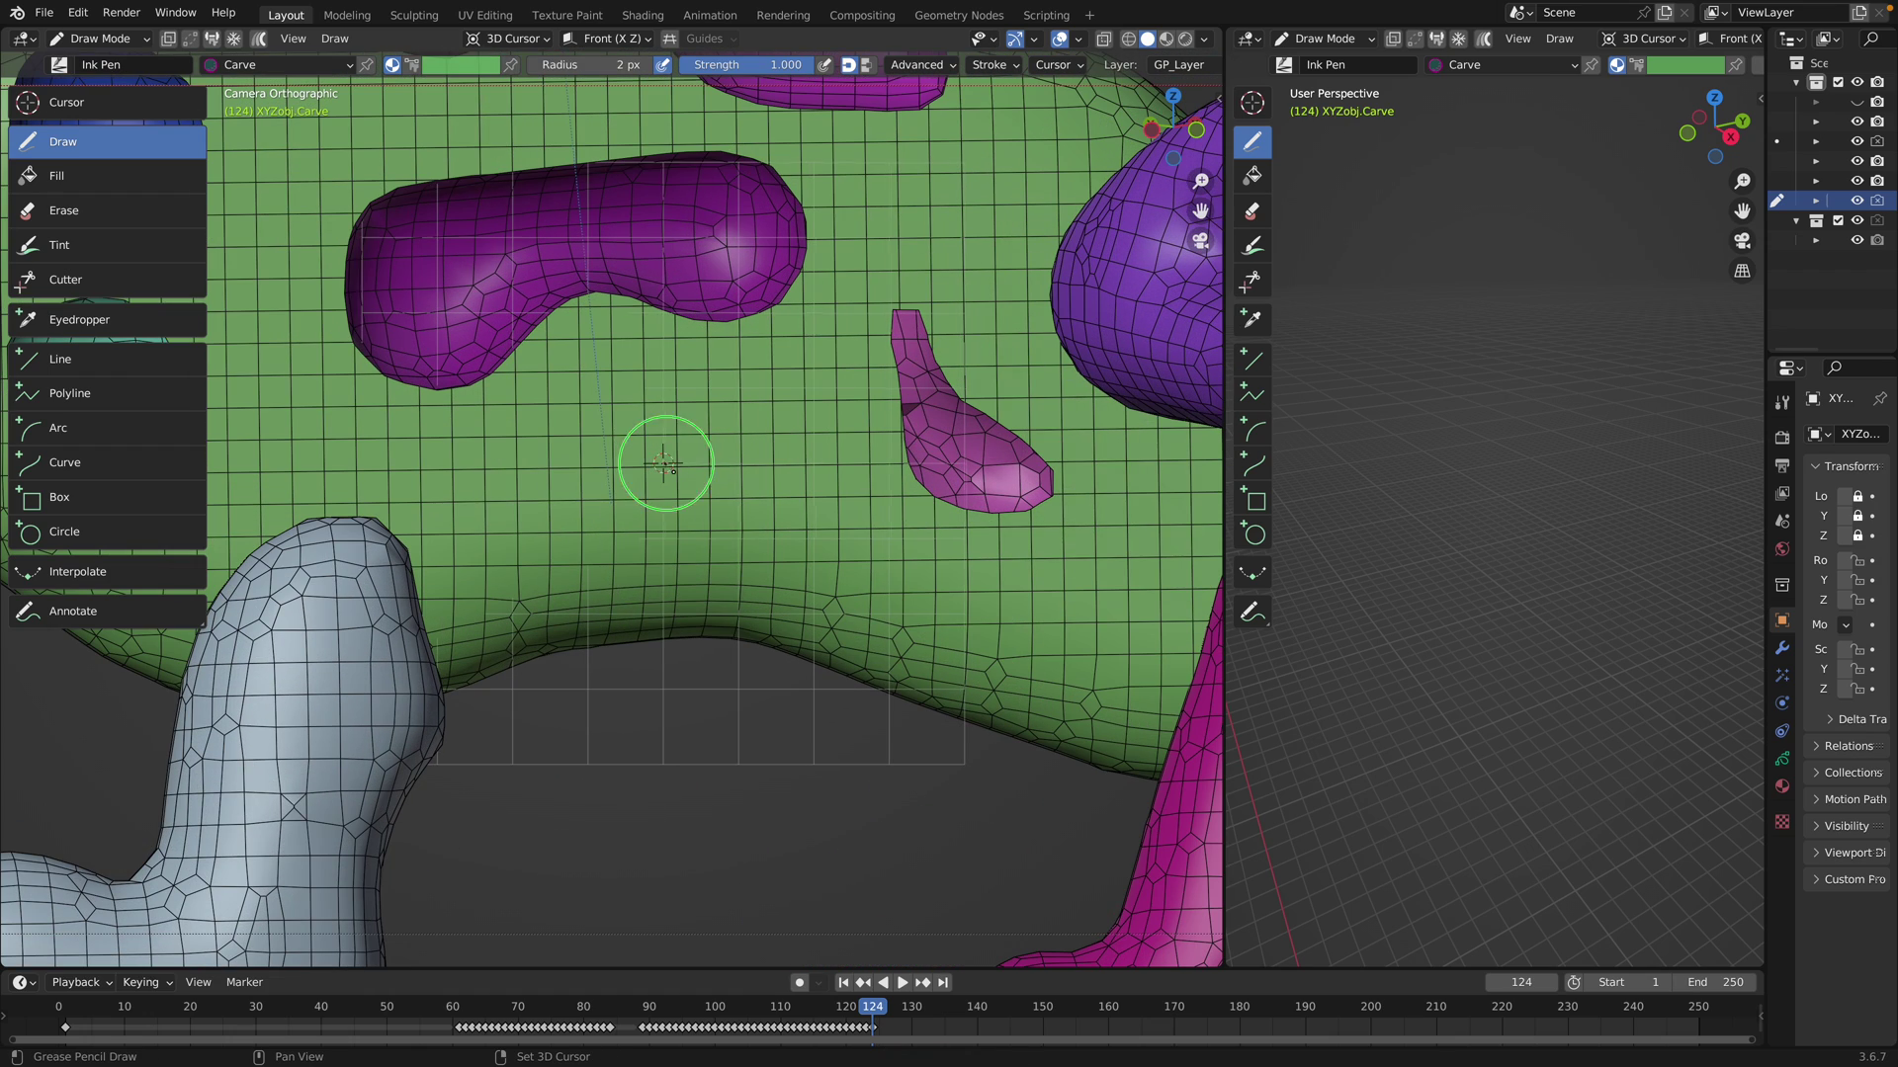
{"action": "right_click_drag", "start_coordinate": [665, 465], "coordinate": [668, 500], "text": "shift"}
{"action": "left_click", "coordinate": [662, 464]}
{"action": "mouse_move", "coordinate": [593, 527]}
{"action": "left_mouse_down"}
{"action": "mouse_move", "coordinate": [784, 411]}
{"action": "mouse_move", "coordinate": [651, 396]}
{"action": "left_mouse_up"}
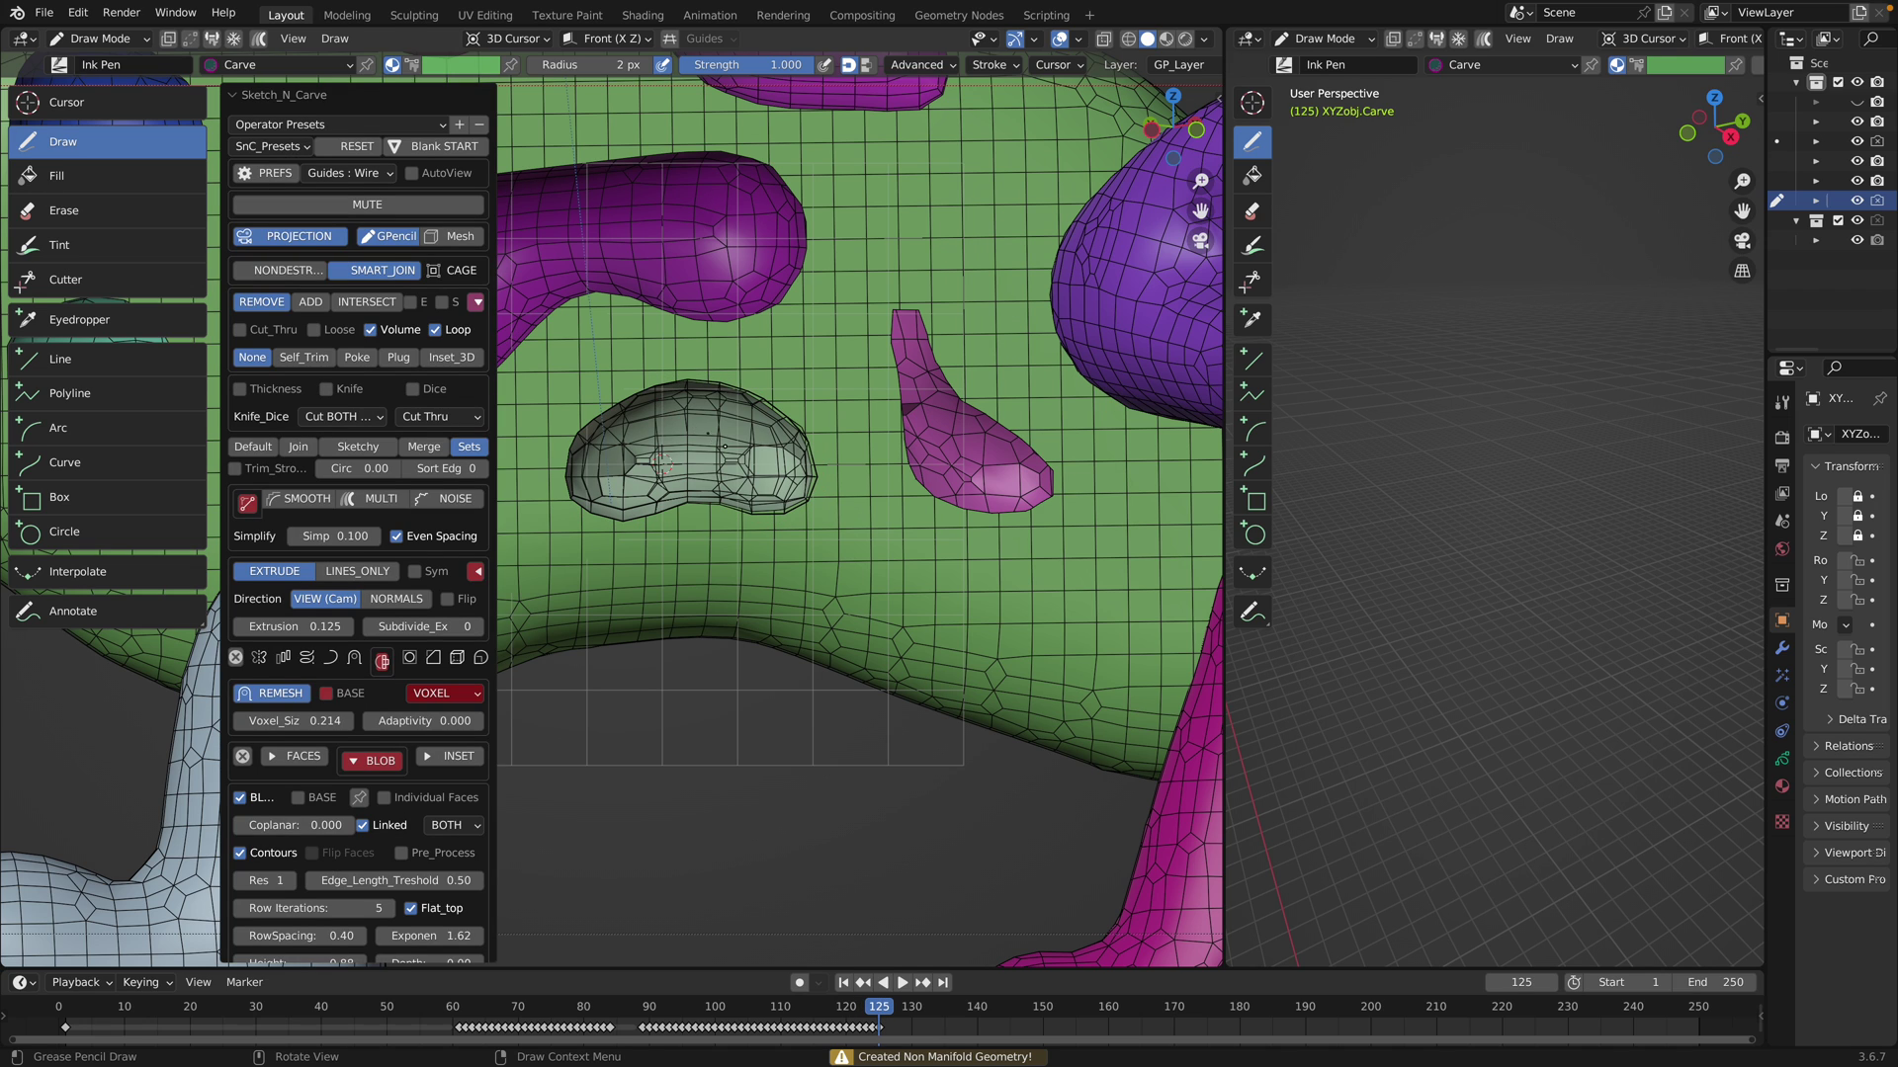
Switch to Object Mode and select the mesh containing the blob creature
{"action": "scroll", "coordinate": [724, 447], "scroll_direction": "down", "scroll_amount": 2}
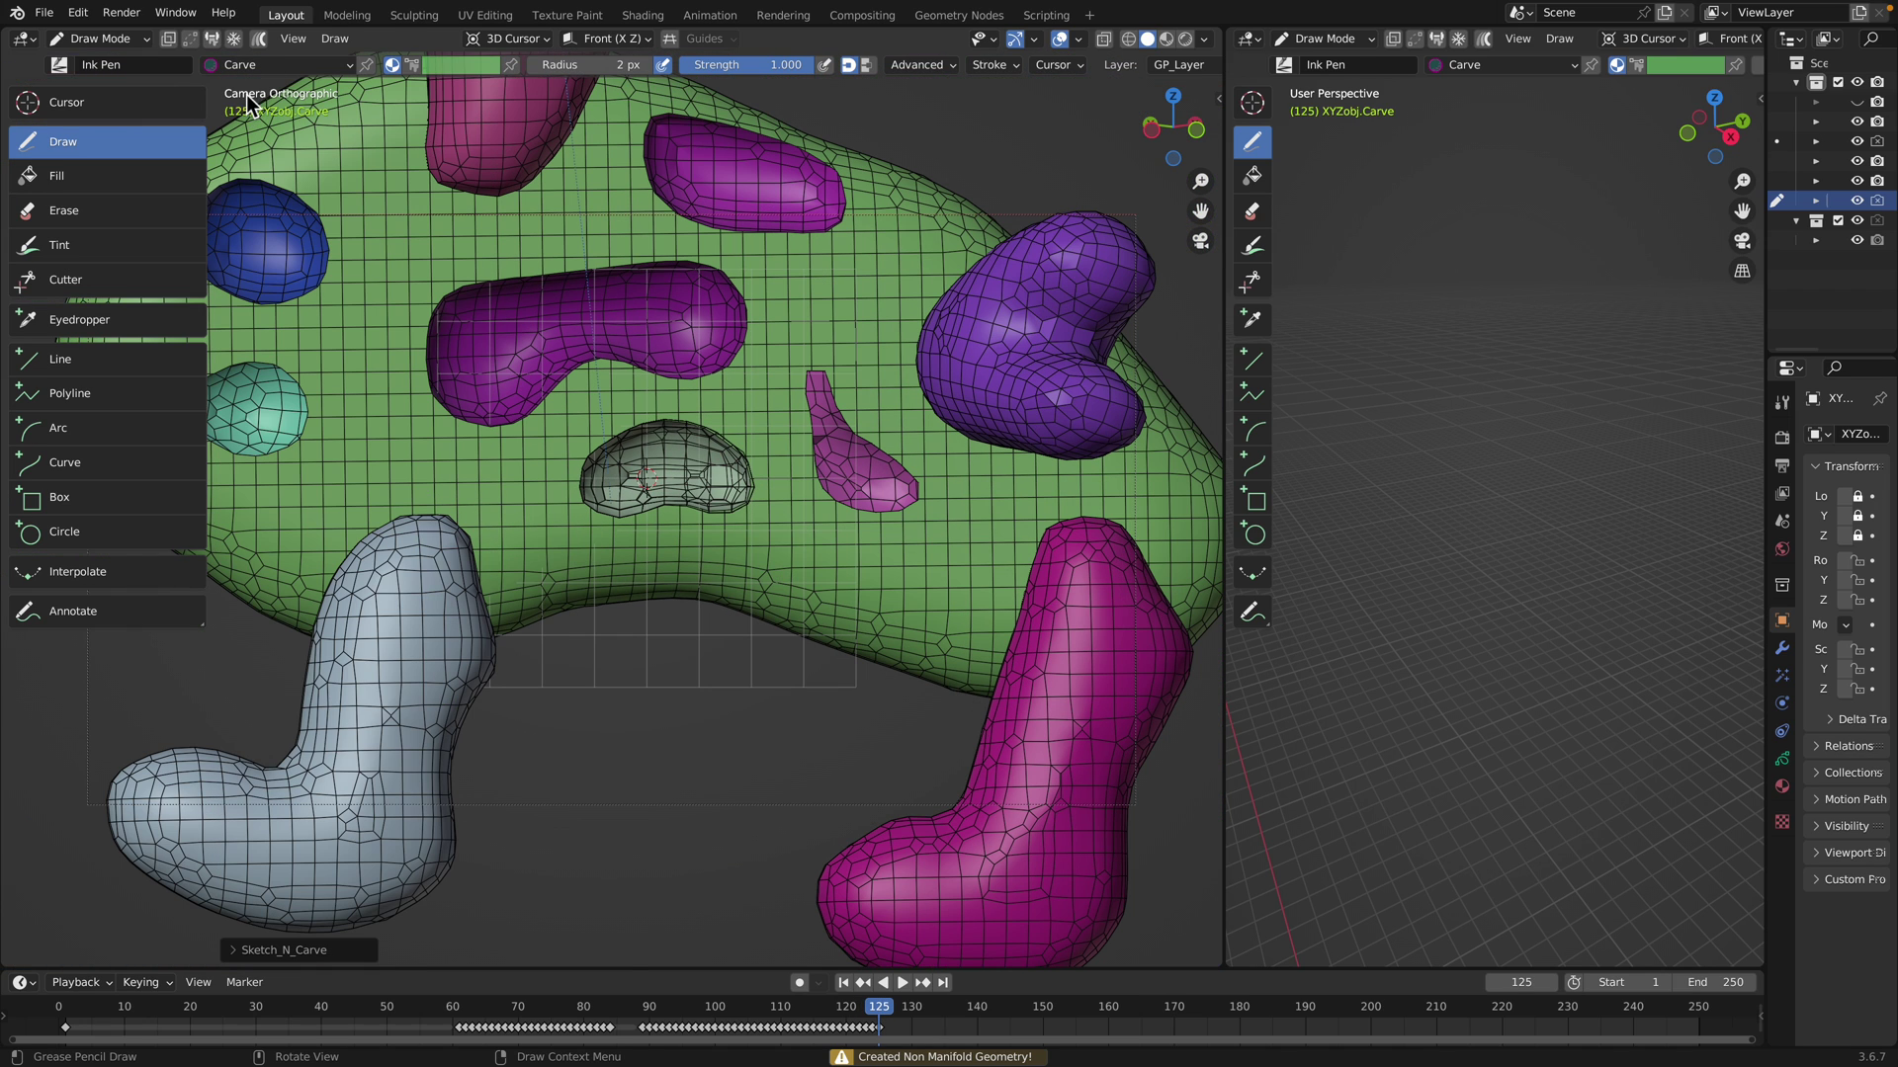
{"action": "left_click", "coordinate": [87, 42]}
{"action": "left_click", "coordinate": [107, 65]}
{"action": "scroll", "coordinate": [638, 313], "scroll_direction": "down", "scroll_amount": 1}
{"action": "left_click", "coordinate": [759, 379]}
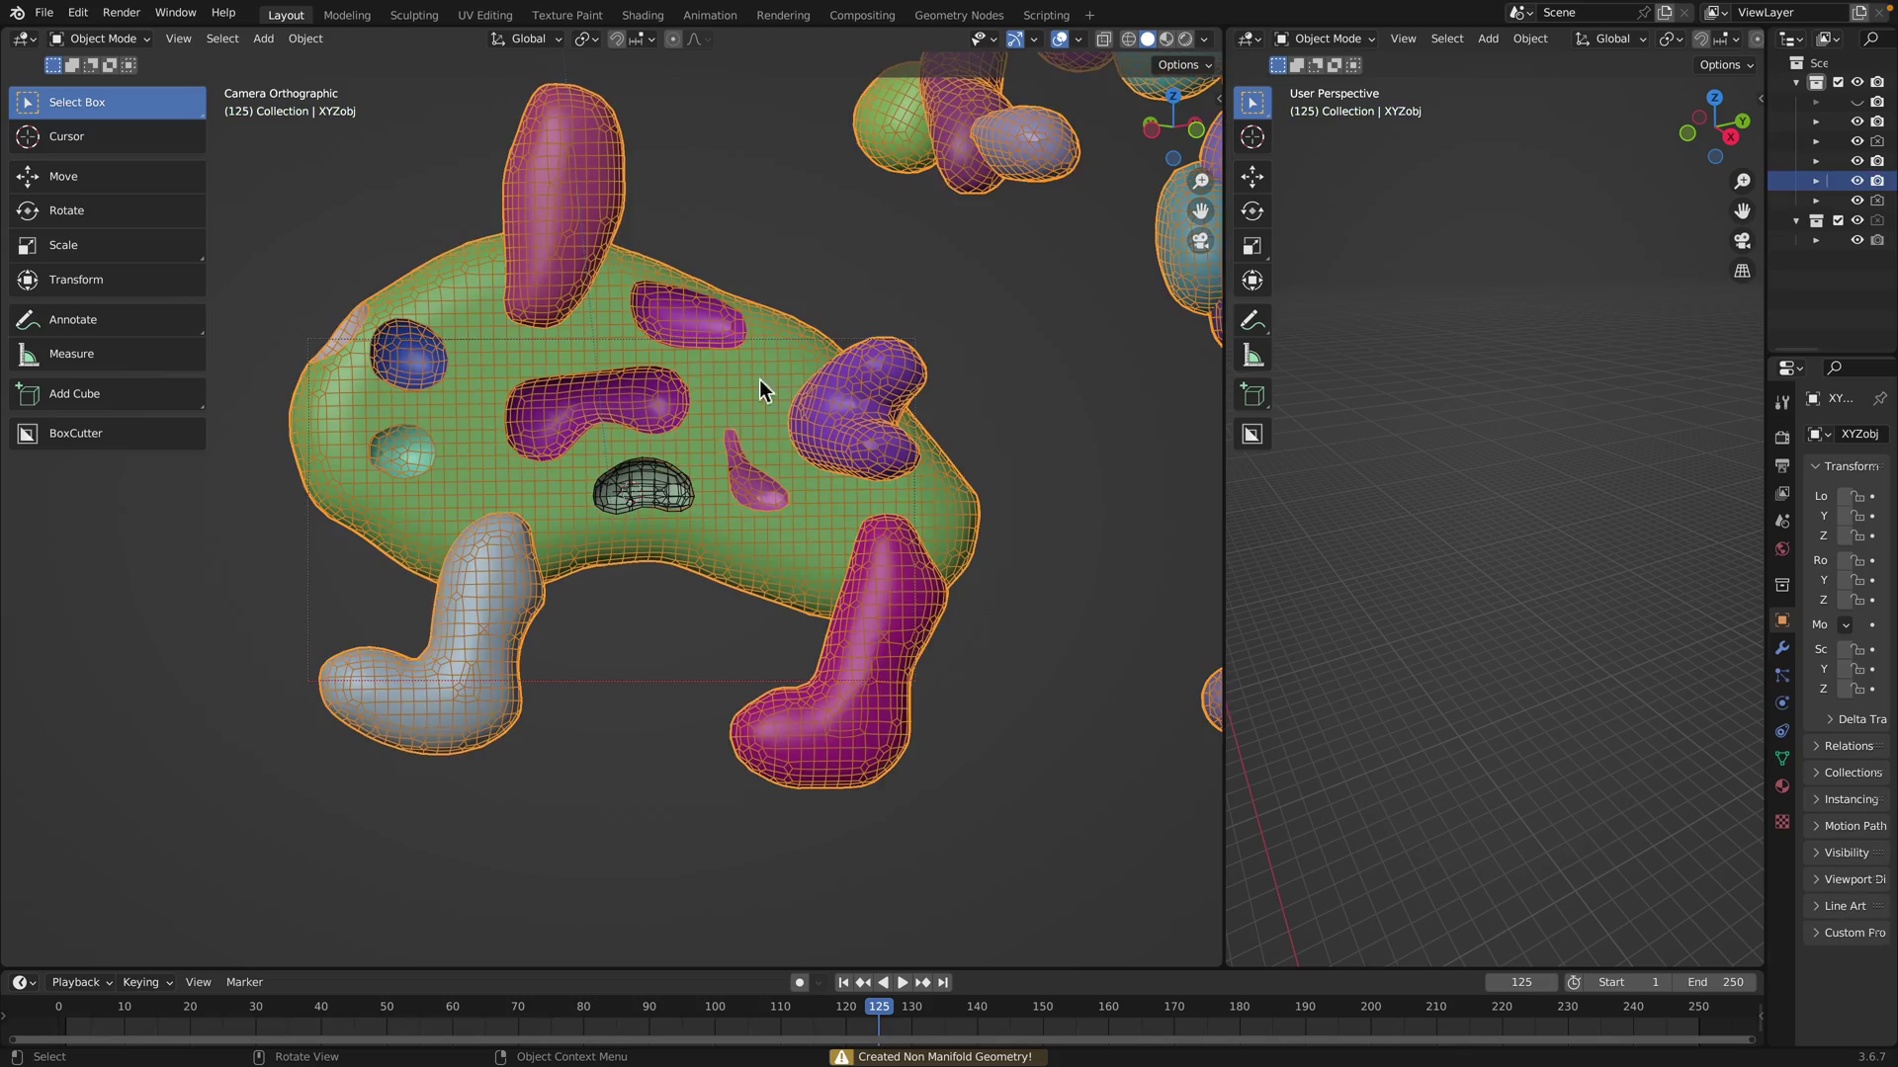
Examine the carved creature and the surrounding blobs from several angles
{"action": "middle_click_drag", "start_coordinate": [760, 380], "coordinate": [585, 375]}
{"action": "scroll", "coordinate": [690, 437], "scroll_direction": "down", "scroll_amount": 4}
{"action": "middle_click_drag", "start_coordinate": [690, 437], "coordinate": [1000, 441]}
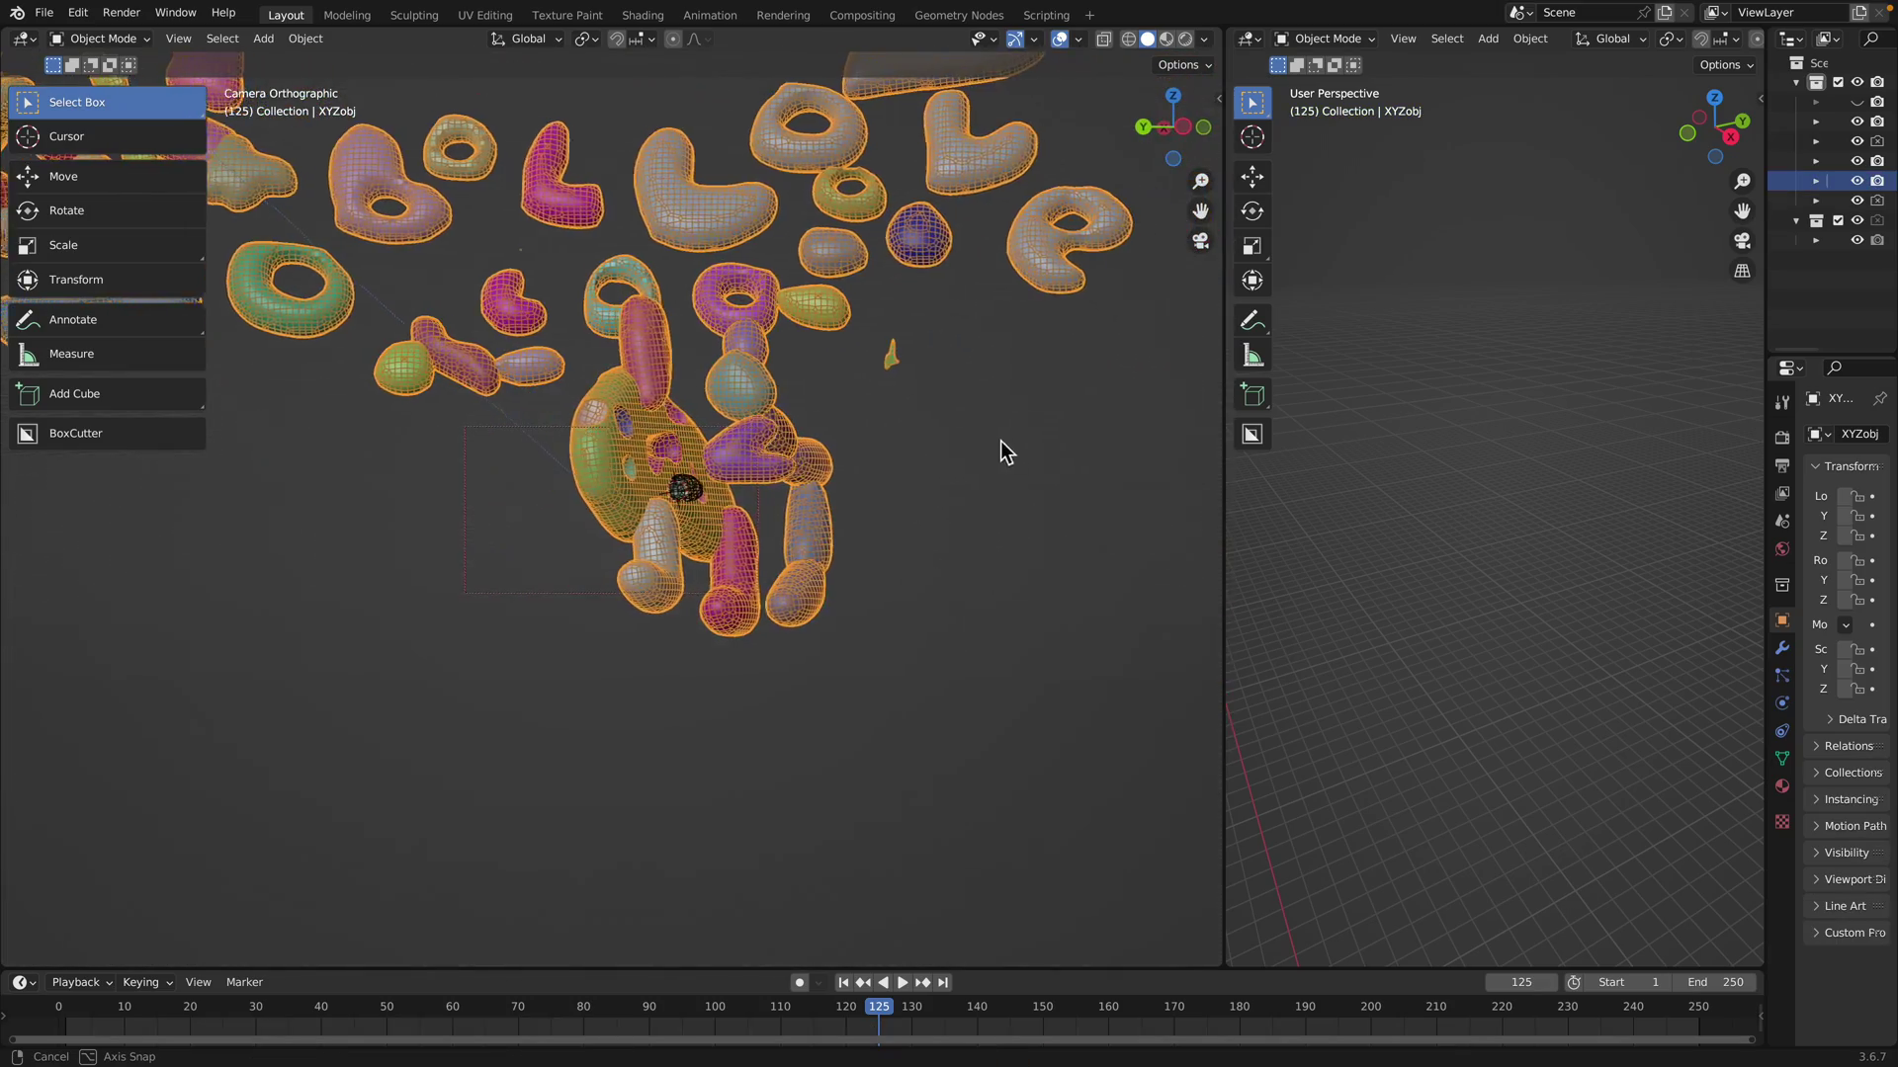
{"action": "scroll", "coordinate": [856, 477], "scroll_direction": "down", "scroll_amount": 2}
{"action": "scroll", "coordinate": [856, 476], "scroll_direction": "up", "scroll_amount": 3}
{"action": "middle_click_drag", "start_coordinate": [856, 476], "coordinate": [809, 425]}
{"action": "scroll", "coordinate": [710, 429], "scroll_direction": "up", "scroll_amount": 5}
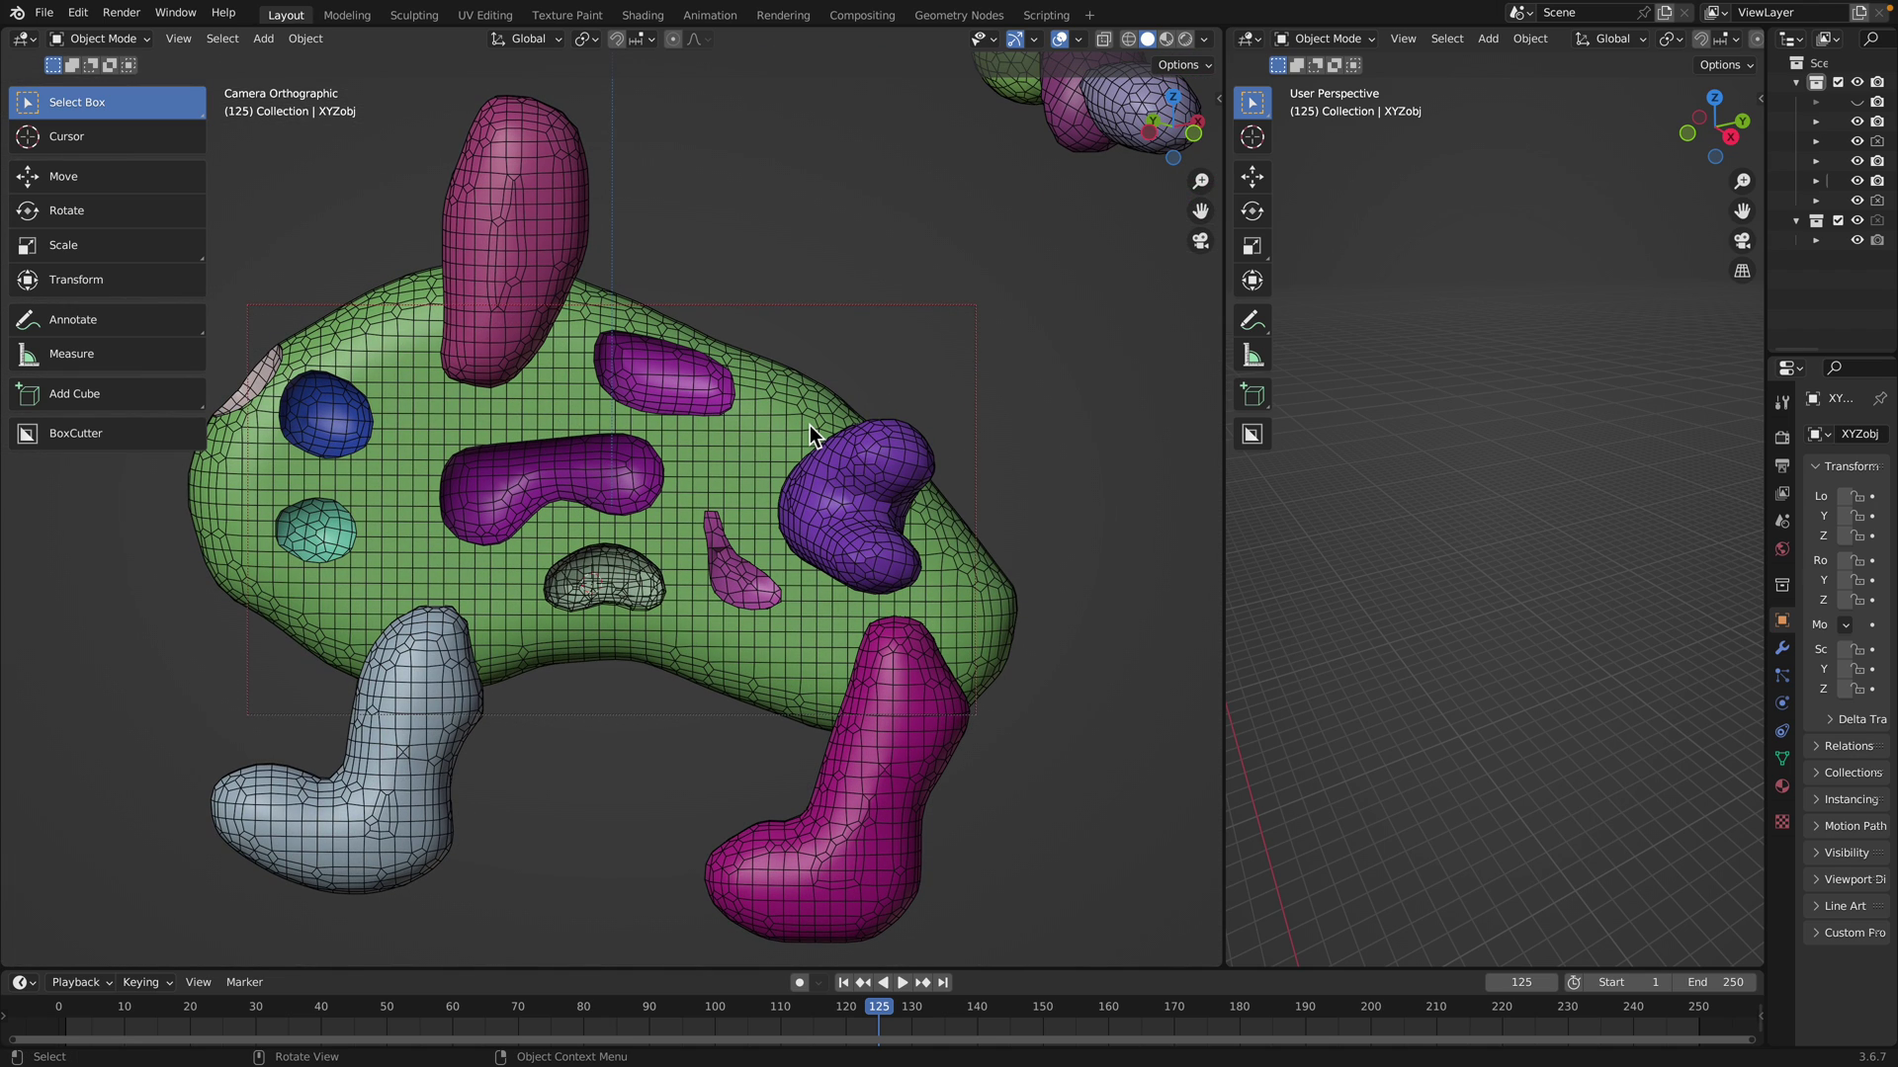
{"action": "mouse_move", "coordinate": [1166, 5]}
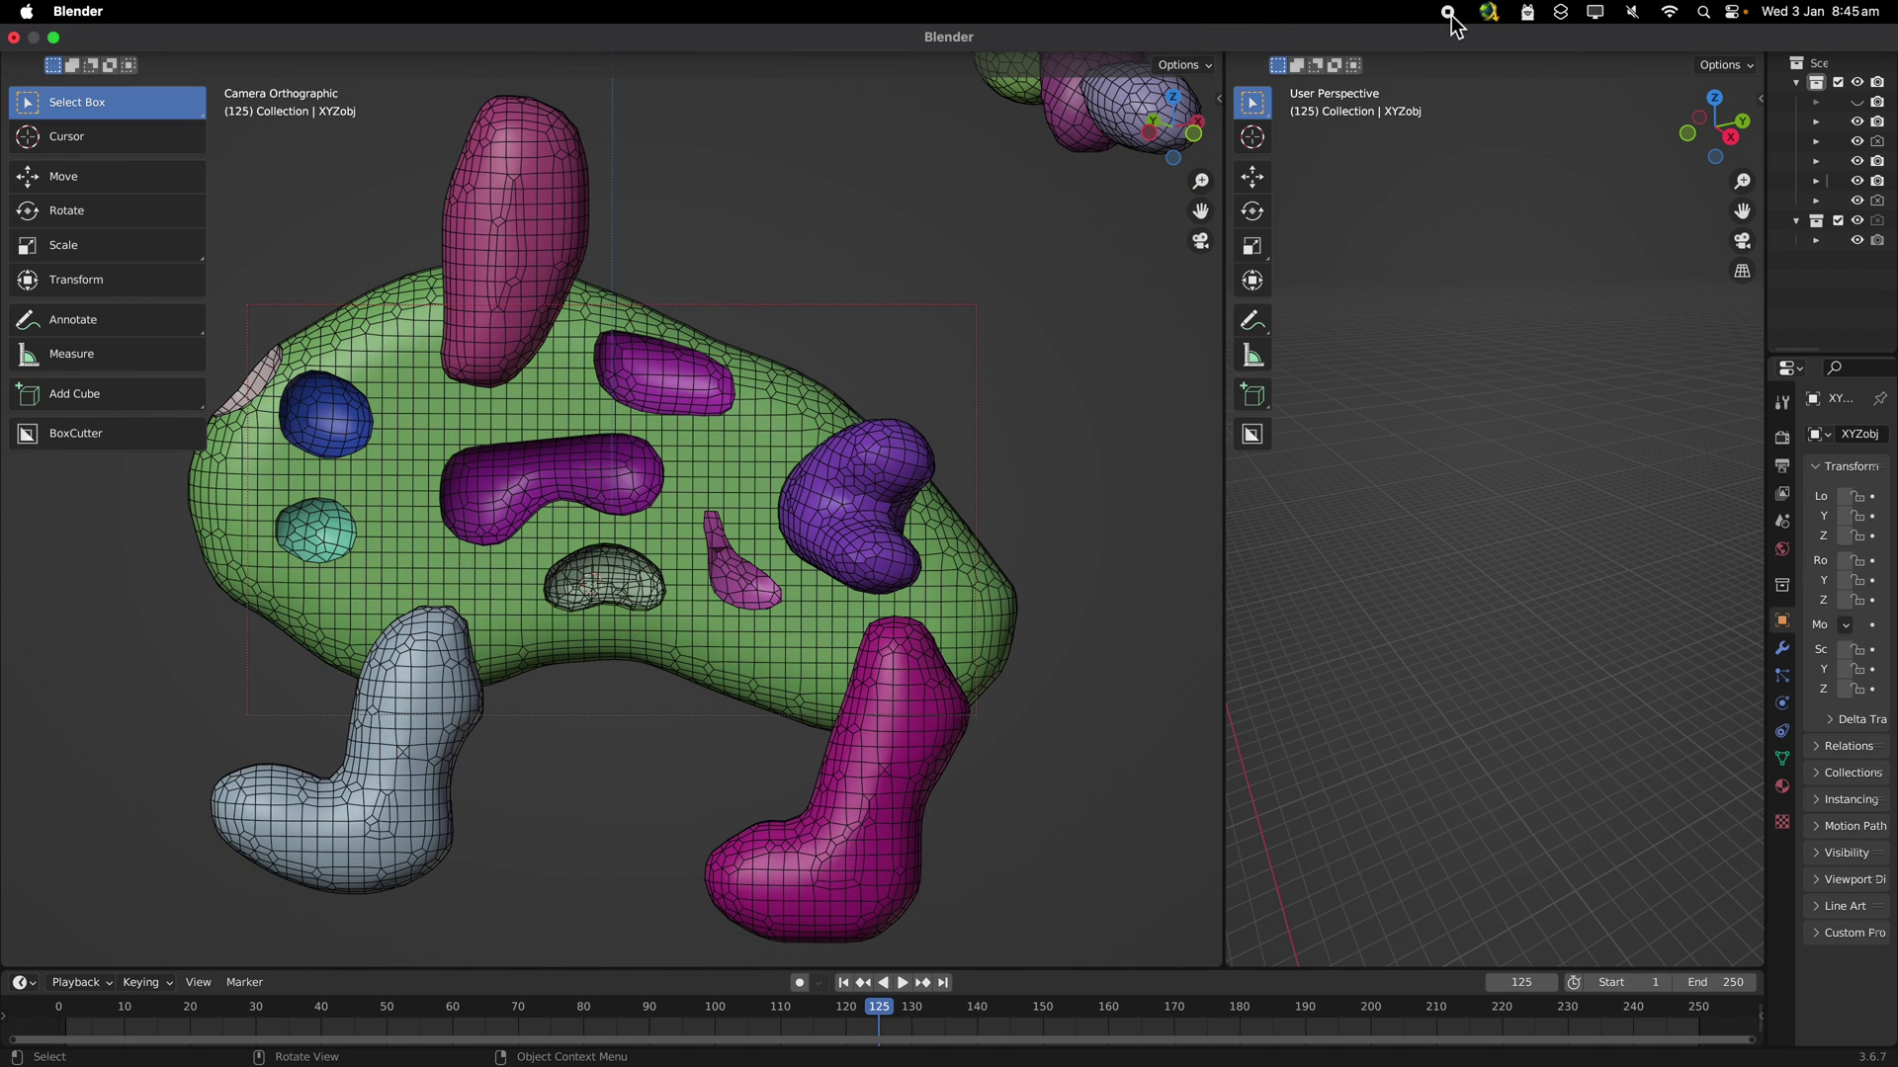